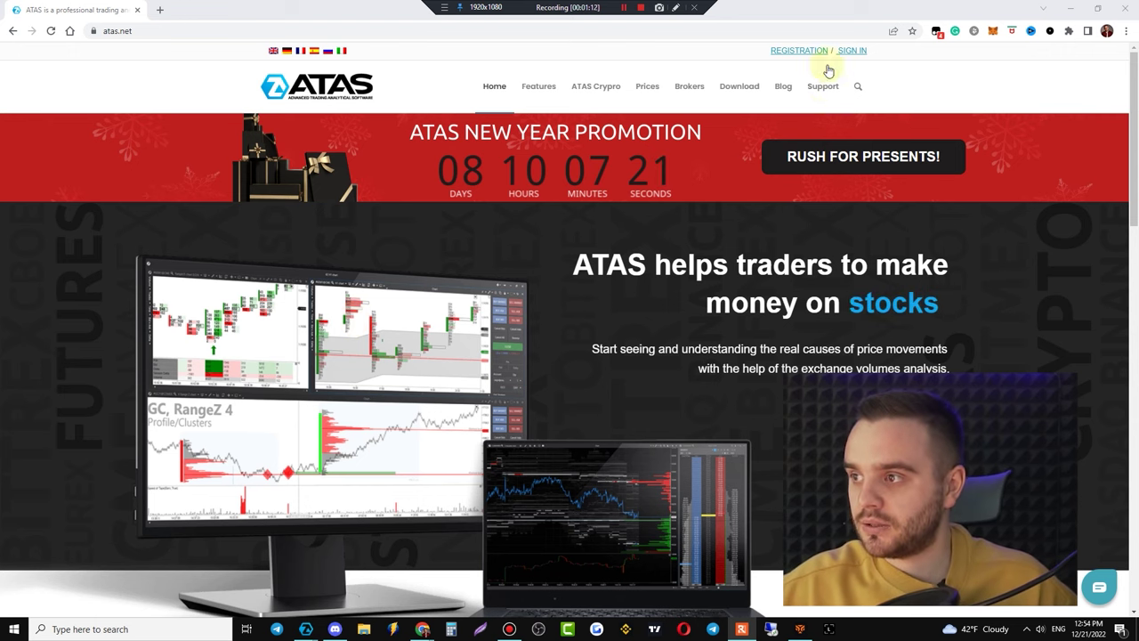
- Sign in to the ATAS website with the account e-mail and account password
{"action": "left_click", "coordinate": [786, 51]}
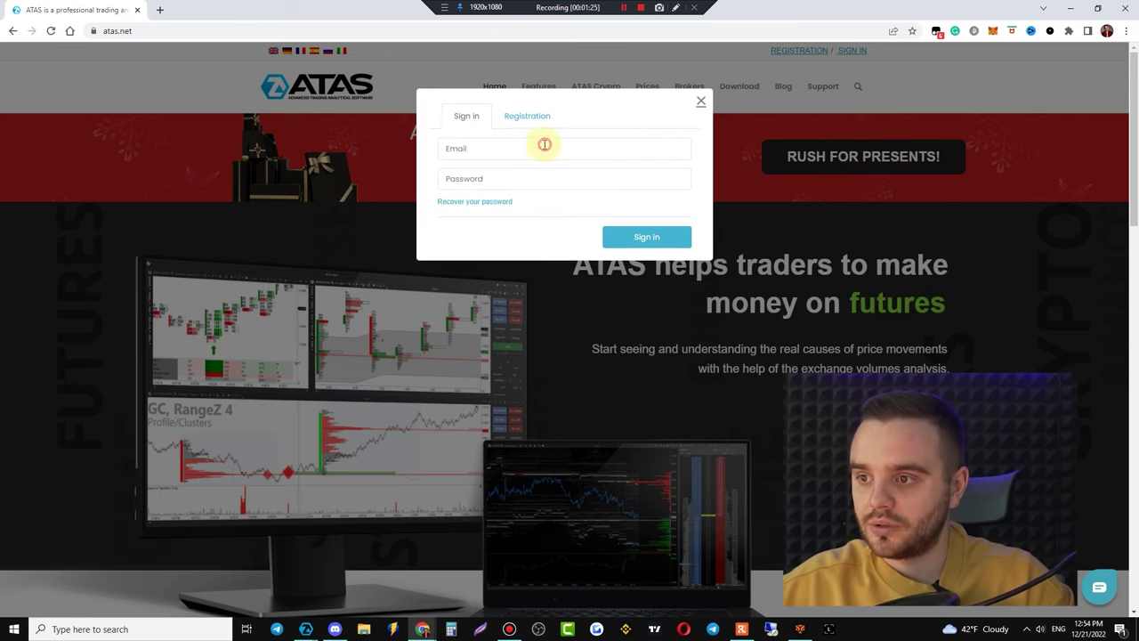
{"action": "left_click", "coordinate": [545, 148]}
{"action": "left_click", "coordinate": [522, 181]}
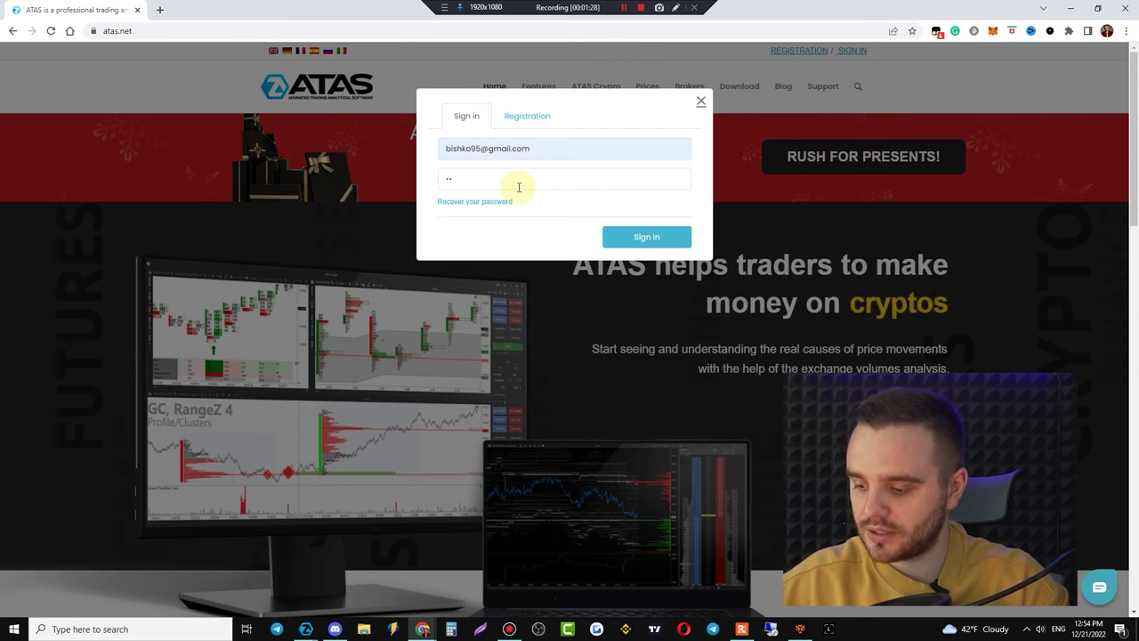
{"action": "type", "text": "***"}
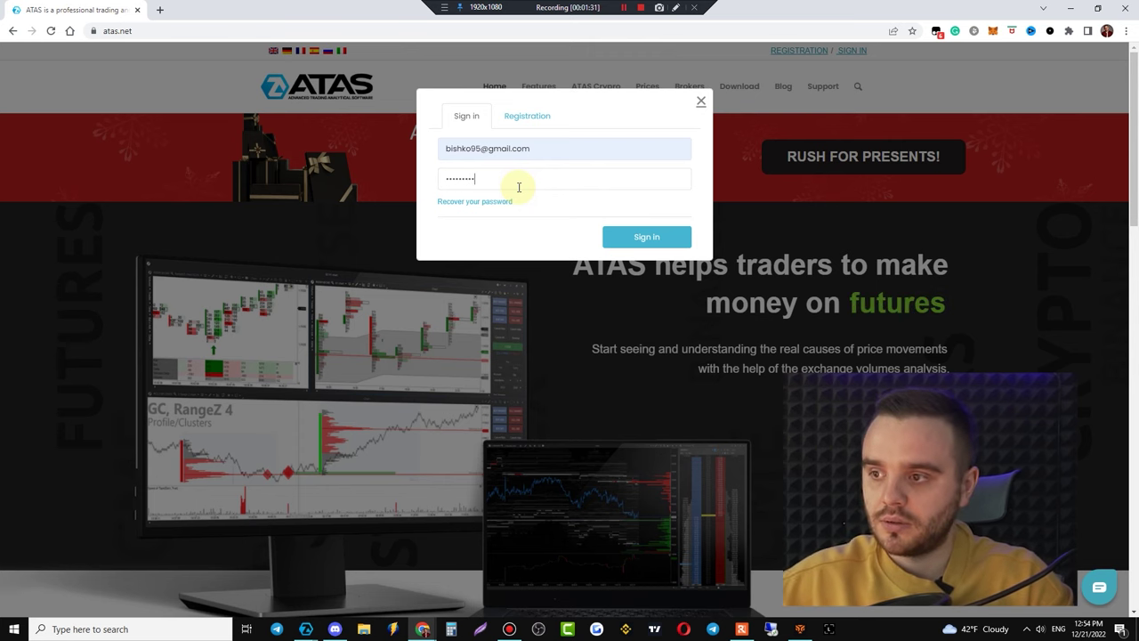
{"action": "left_click", "coordinate": [674, 239]}
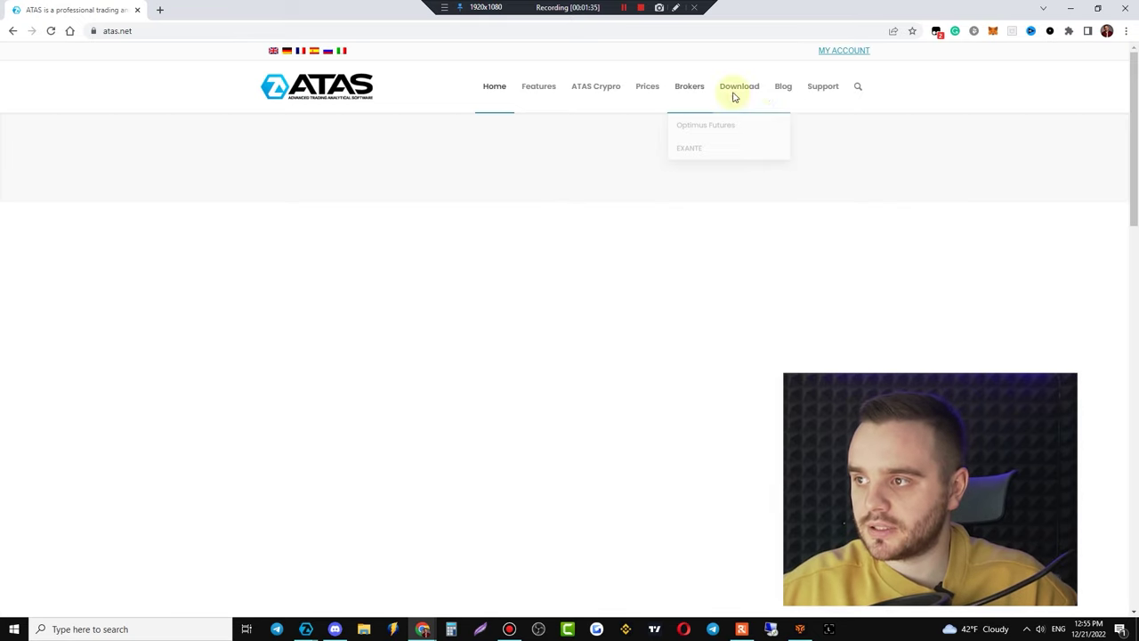
- Download the ATAS desktop installer for Windows from the website's Download ATAS page
{"action": "mouse_move", "coordinate": [737, 89]}
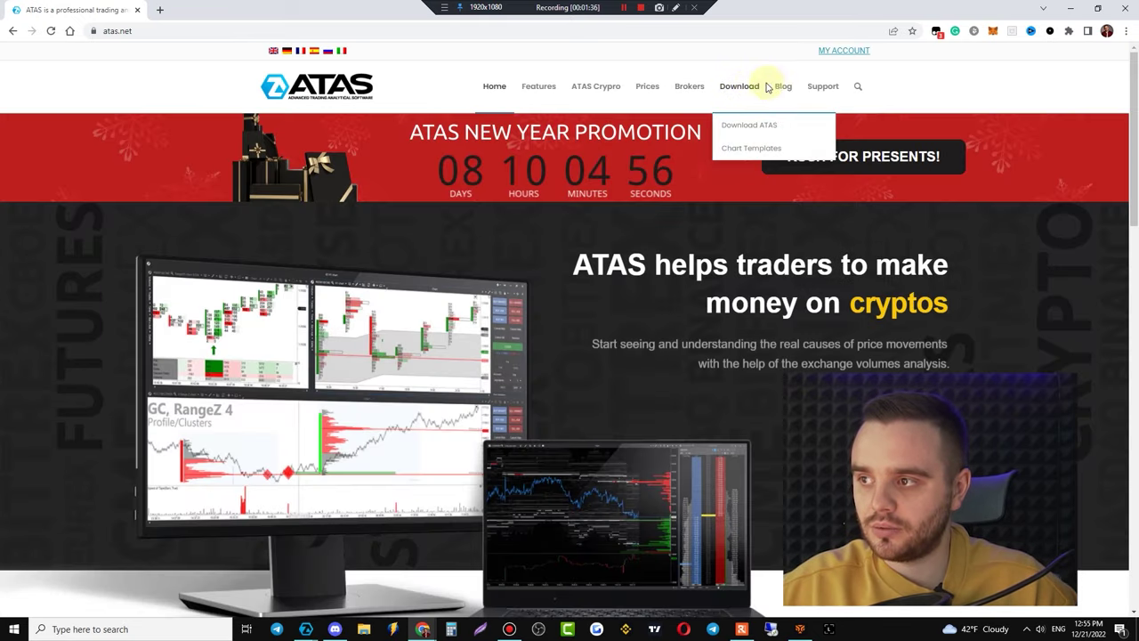
{"action": "left_click", "coordinate": [744, 126]}
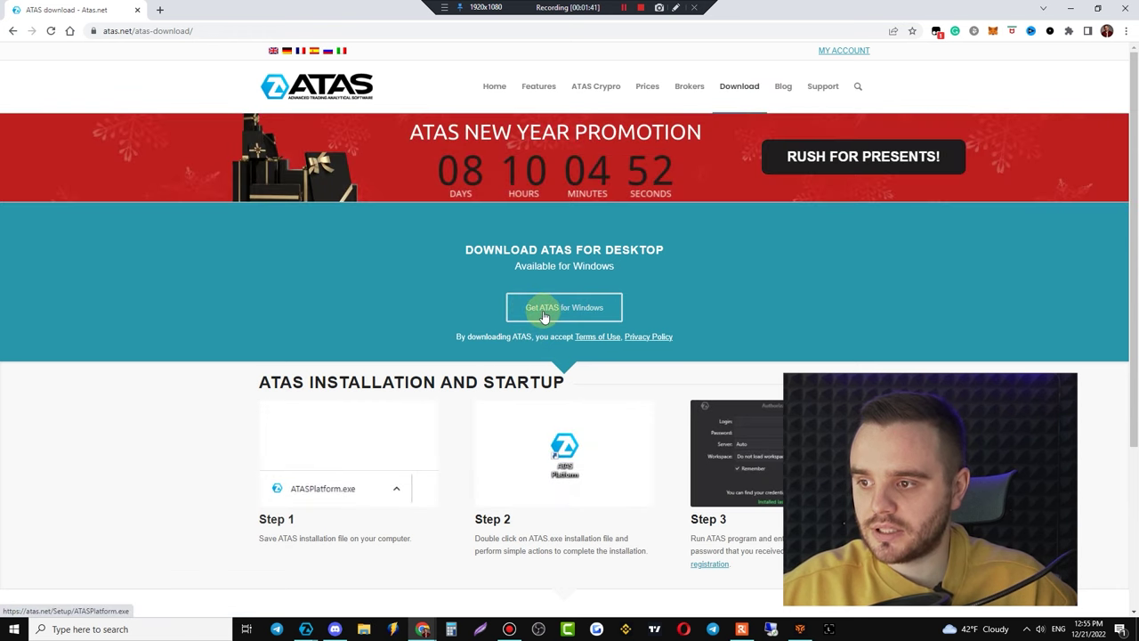
{"action": "left_click", "coordinate": [545, 309]}
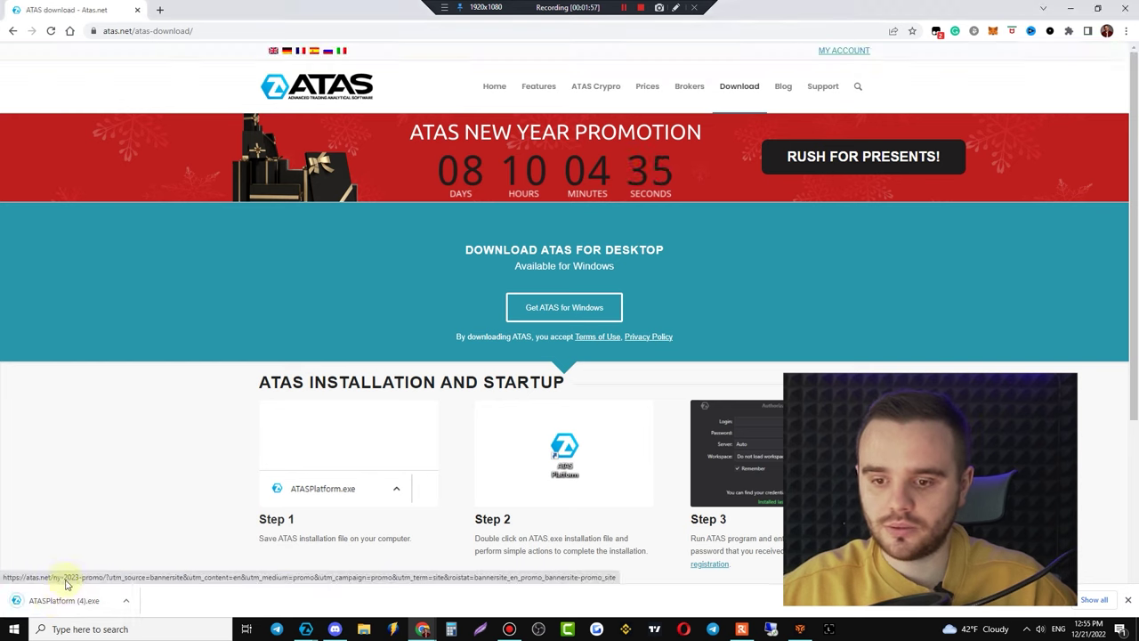
- Run the downloaded ATAS Platform setup in English, allow it to make changes, and keep the default destination folder
{"action": "left_click", "coordinate": [45, 601]}
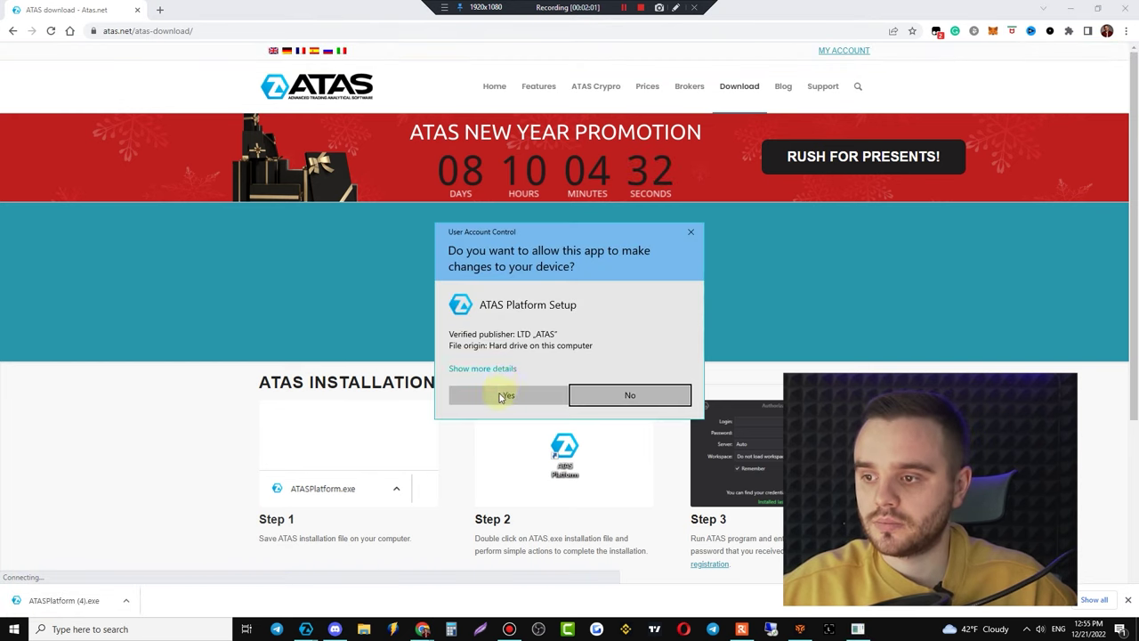
{"action": "left_click", "coordinate": [506, 395]}
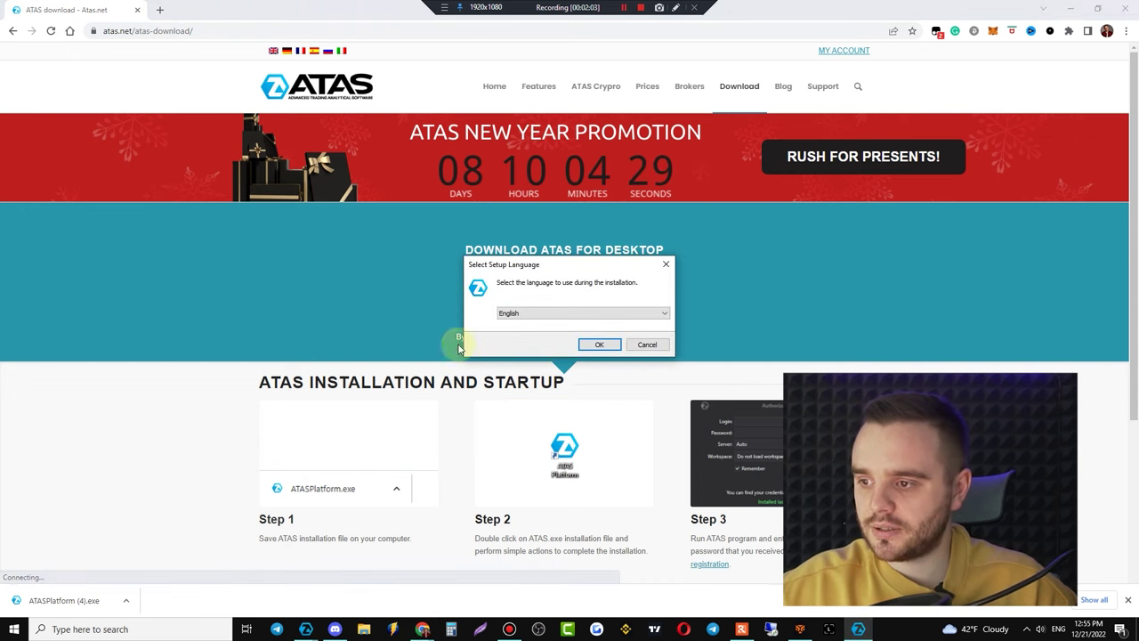
{"action": "left_click", "coordinate": [591, 345]}
{"action": "left_click", "coordinate": [422, 393]}
{"action": "left_click", "coordinate": [669, 430]}
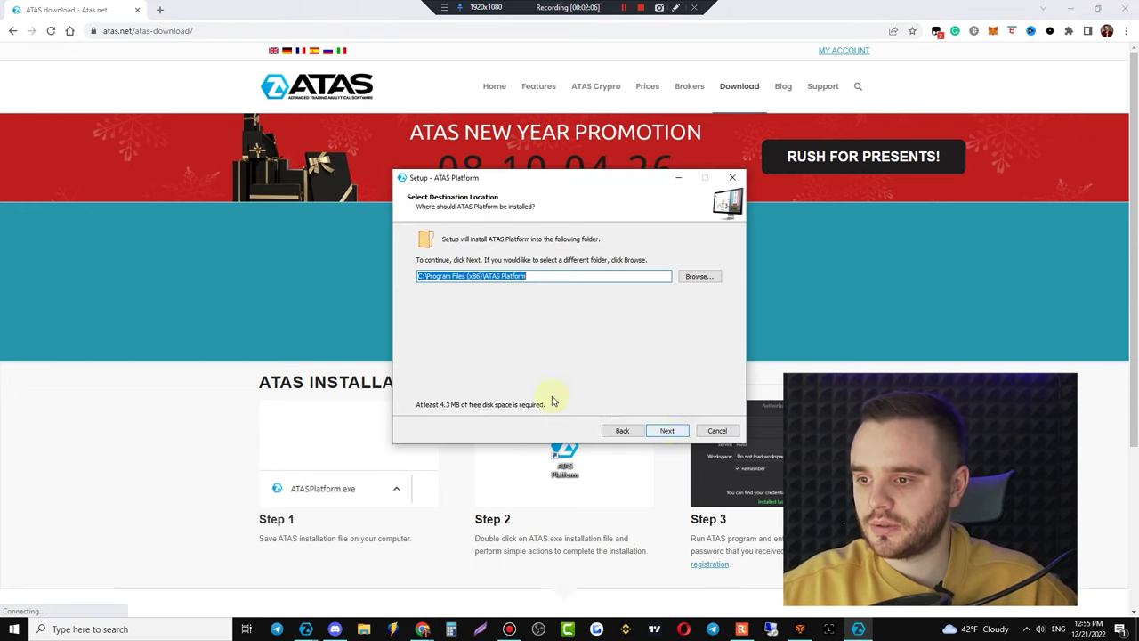
{"action": "left_click", "coordinate": [674, 431]}
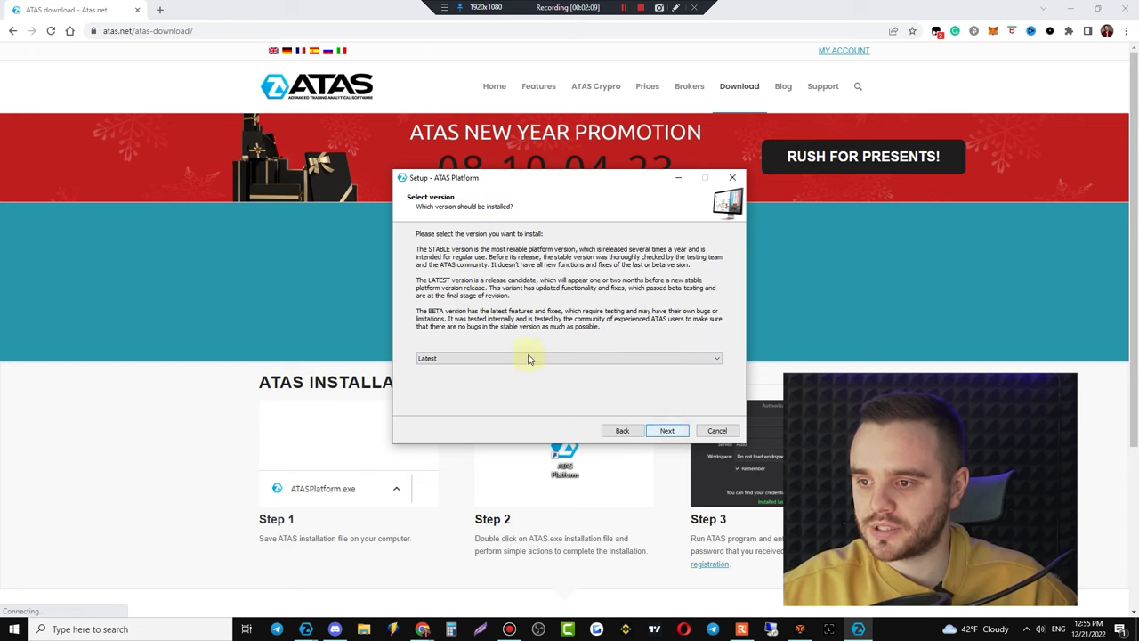
- Choose the Stable version for the installation and continue the setup
{"action": "left_click", "coordinate": [445, 358]}
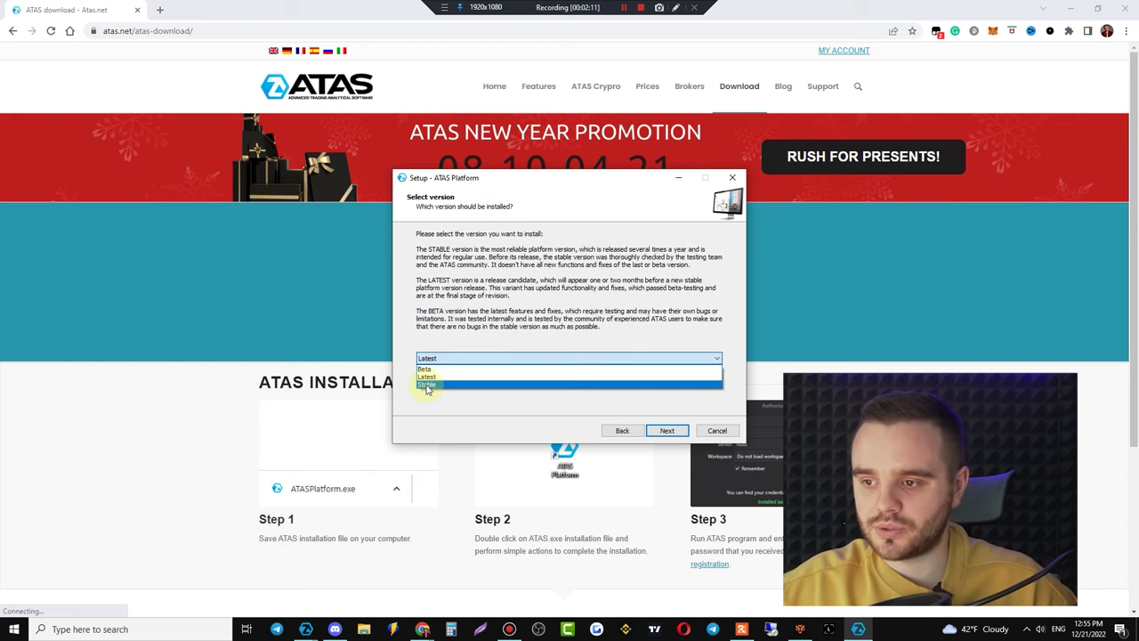
{"action": "left_click", "coordinate": [428, 384]}
{"action": "left_click", "coordinate": [667, 430]}
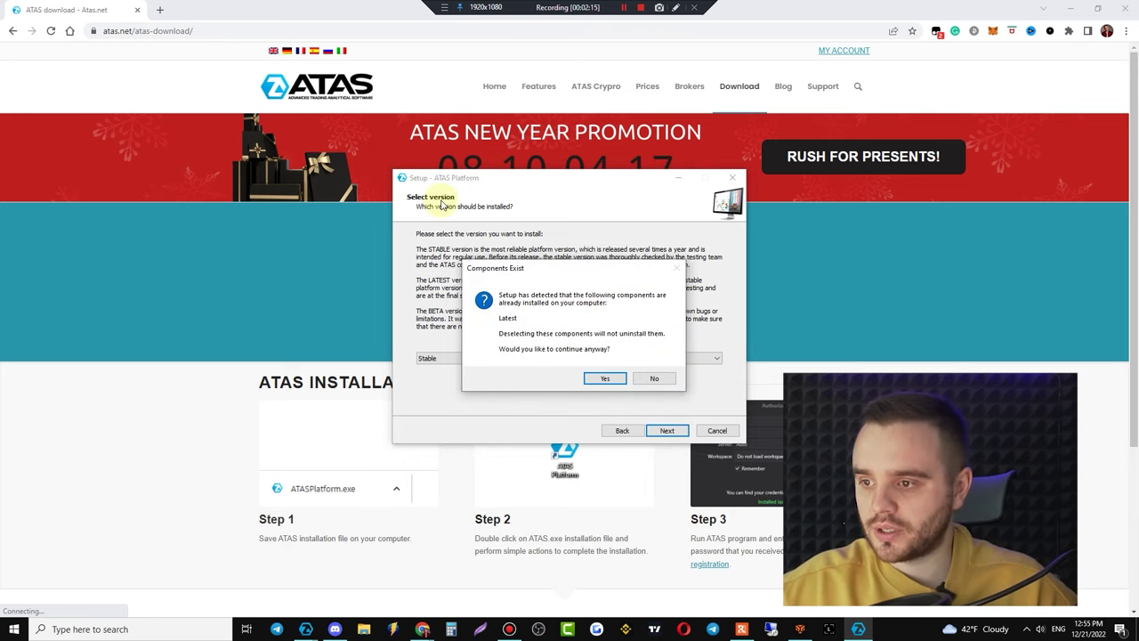
- Decline the existing-components question and exit the setup without installing
{"action": "key", "text": "Escape"}
{"action": "left_click", "coordinate": [732, 177]}
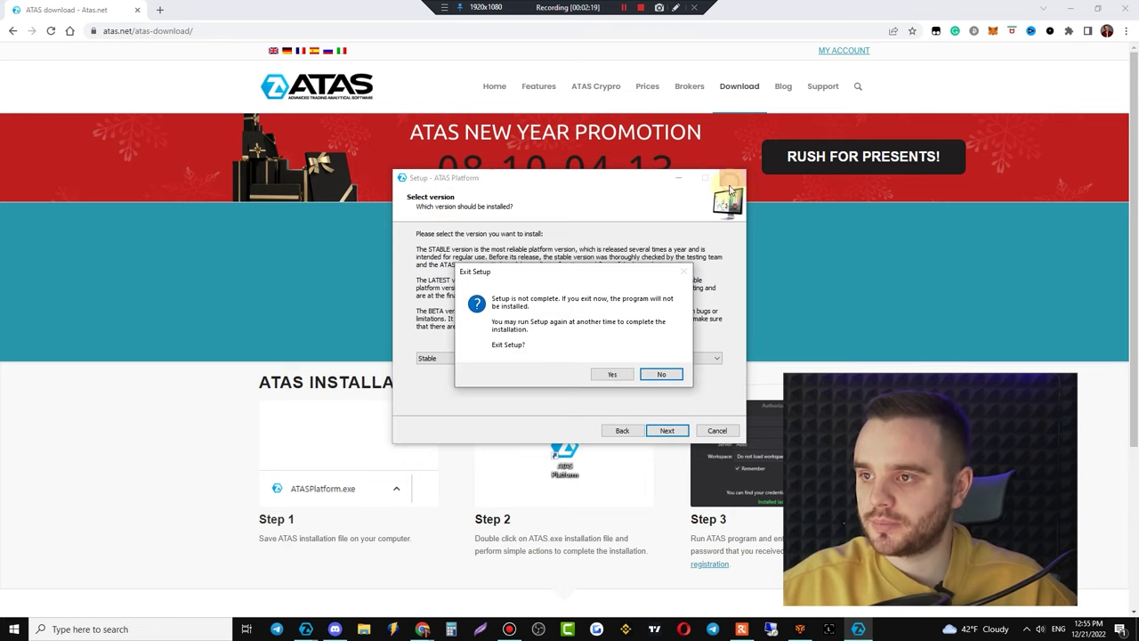
{"action": "left_click", "coordinate": [625, 372]}
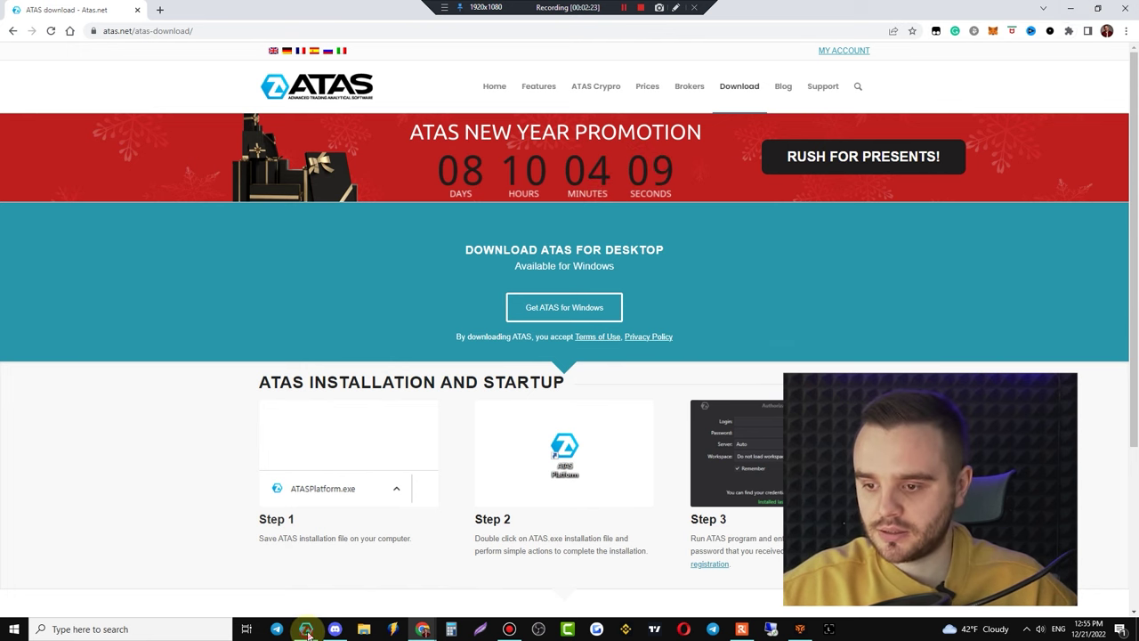
- Switch to the installed ATAS platform and bring its main window to the front
{"action": "mouse_move", "coordinate": [307, 629]}
{"action": "left_click", "coordinate": [374, 570]}
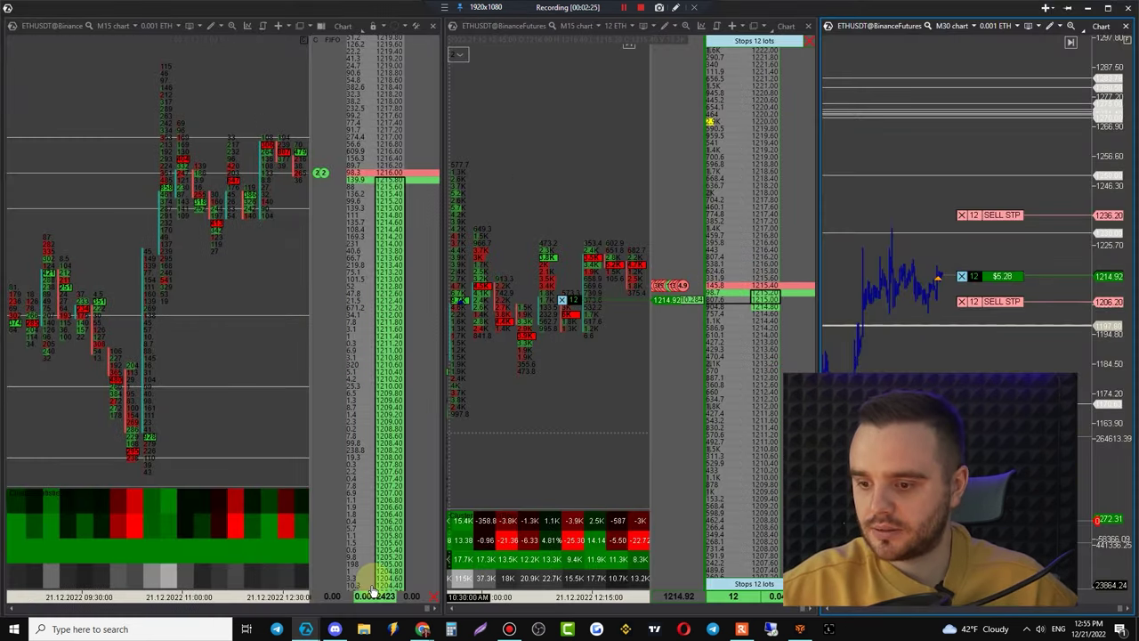
{"action": "mouse_move", "coordinate": [306, 630]}
{"action": "left_click", "coordinate": [231, 560]}
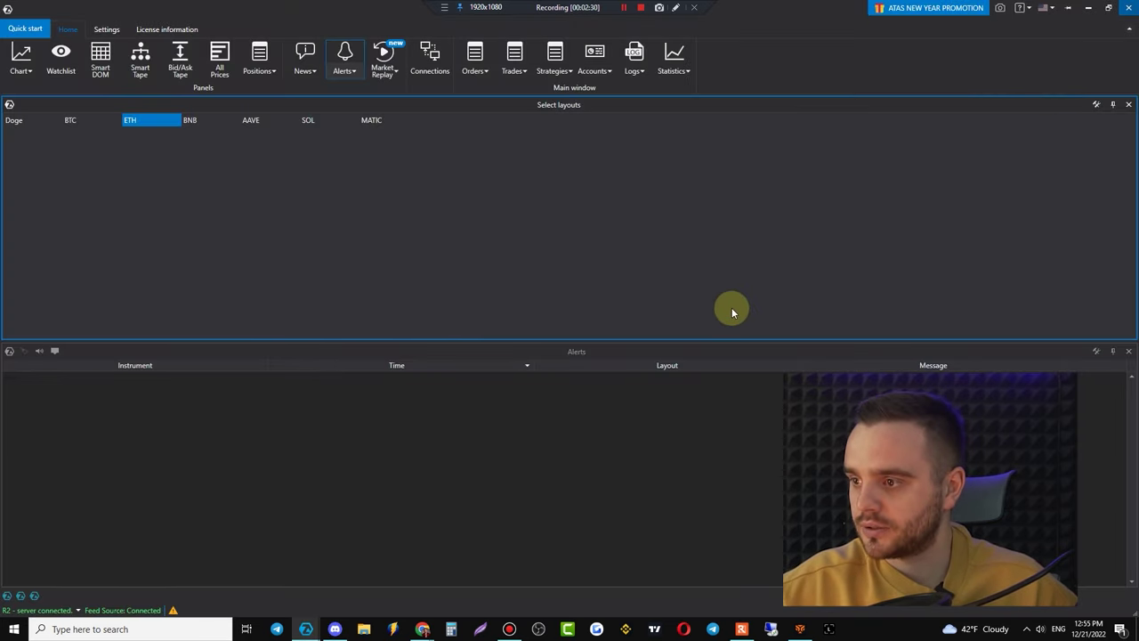
- Connect to the ATAS platform with the saved credentials, the Auto server and the 2 DOM + chart workspace
{"action": "left_click", "coordinate": [626, 351]}
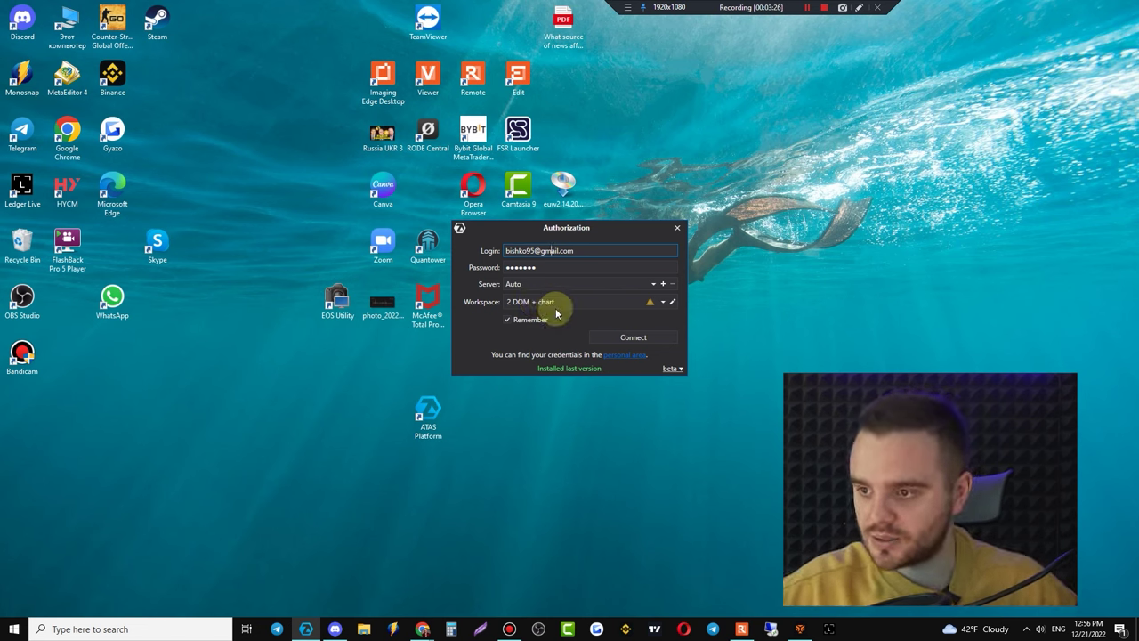
{"action": "left_click", "coordinate": [626, 338]}
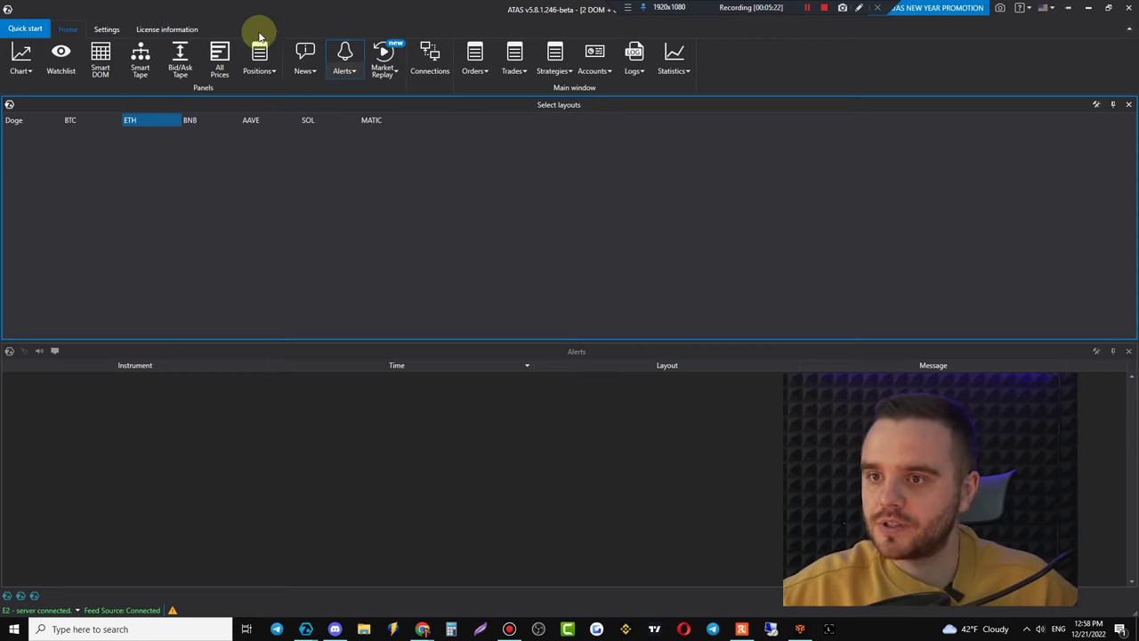
- Confirm a depth of market levels count of 0 in the platform's common settings
{"action": "left_click", "coordinate": [108, 30]}
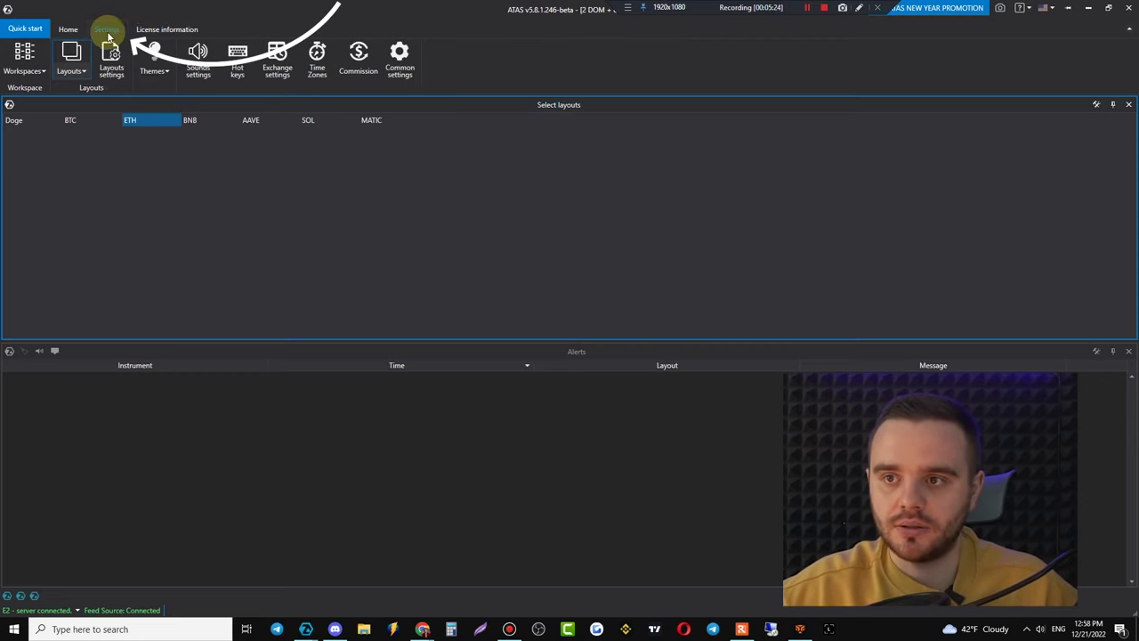
{"action": "left_click", "coordinate": [396, 64]}
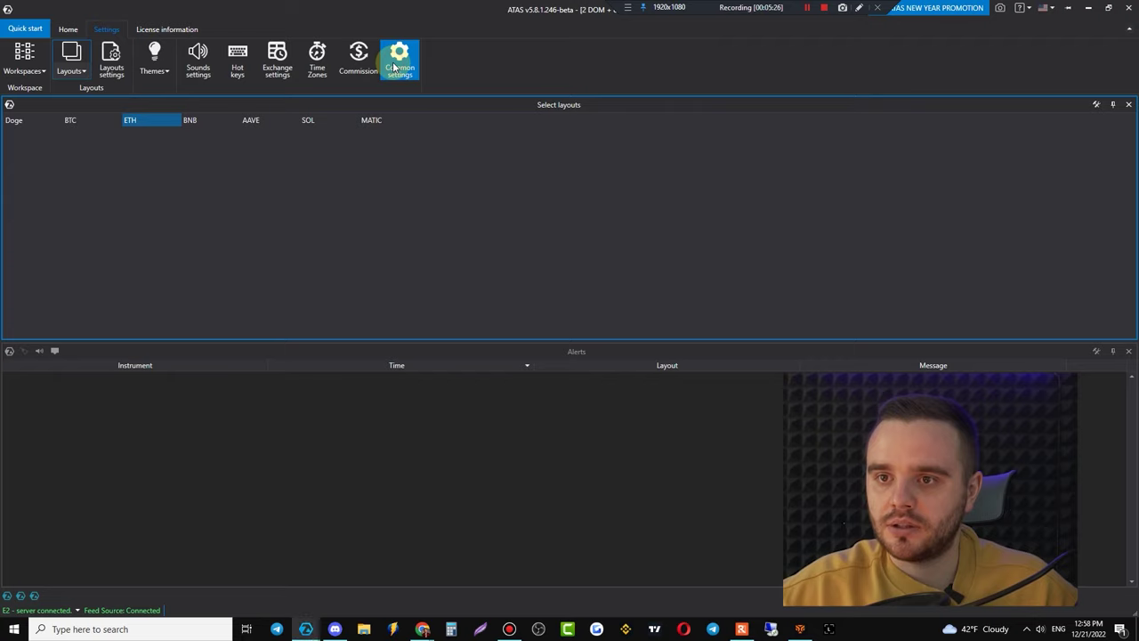
{"action": "scroll", "coordinate": [618, 332], "scroll_direction": "down", "scroll_amount": 3}
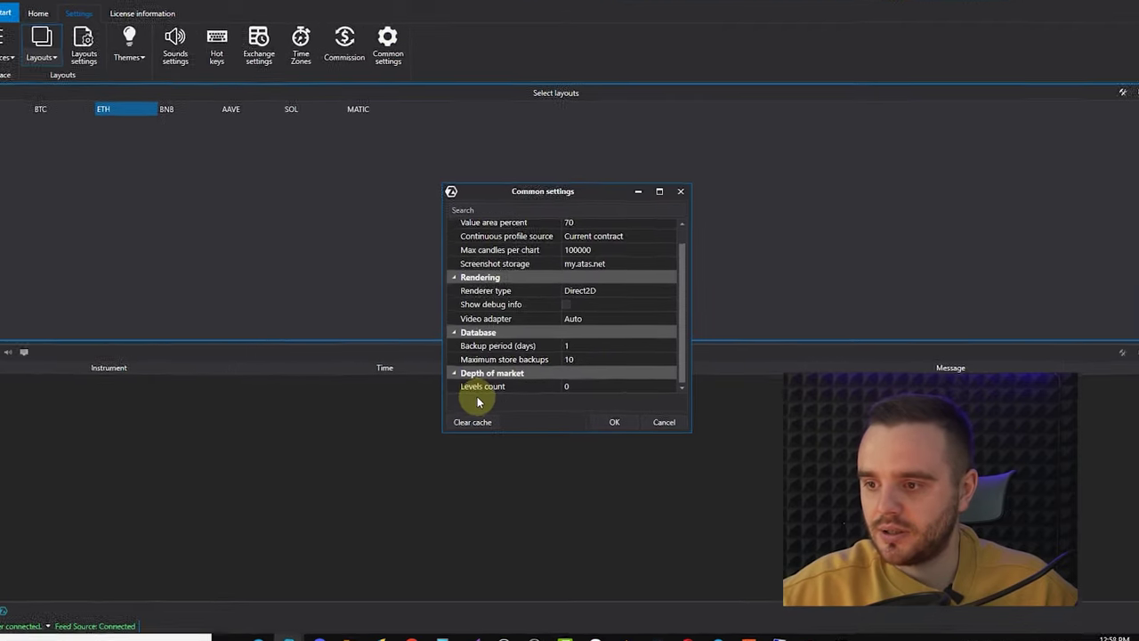
{"action": "left_click", "coordinate": [574, 387]}
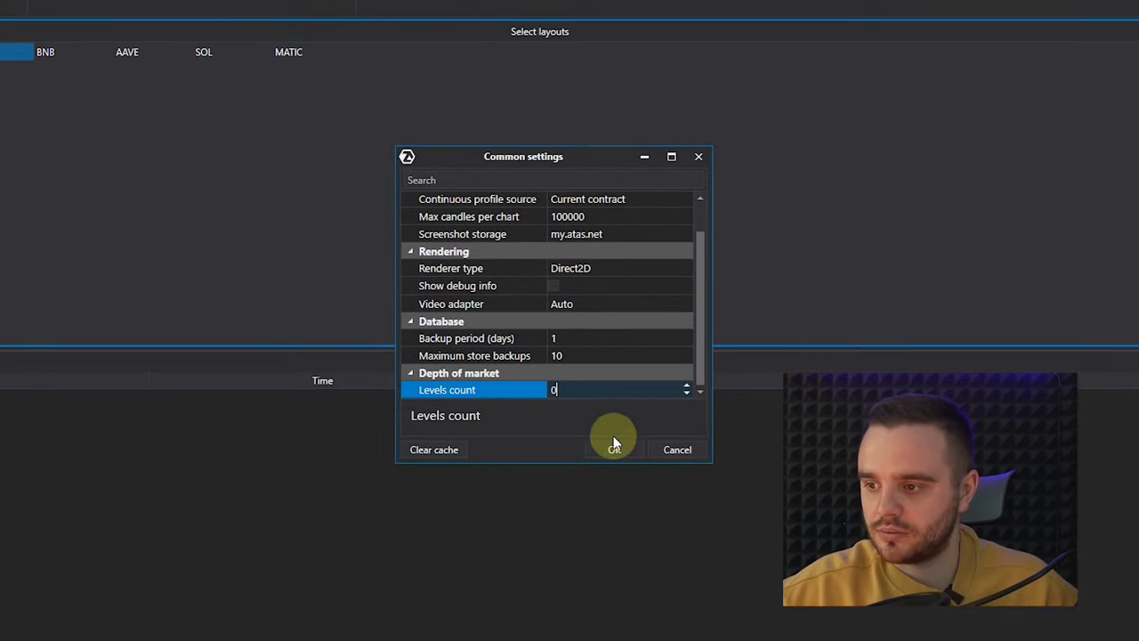
{"action": "left_click", "coordinate": [613, 450]}
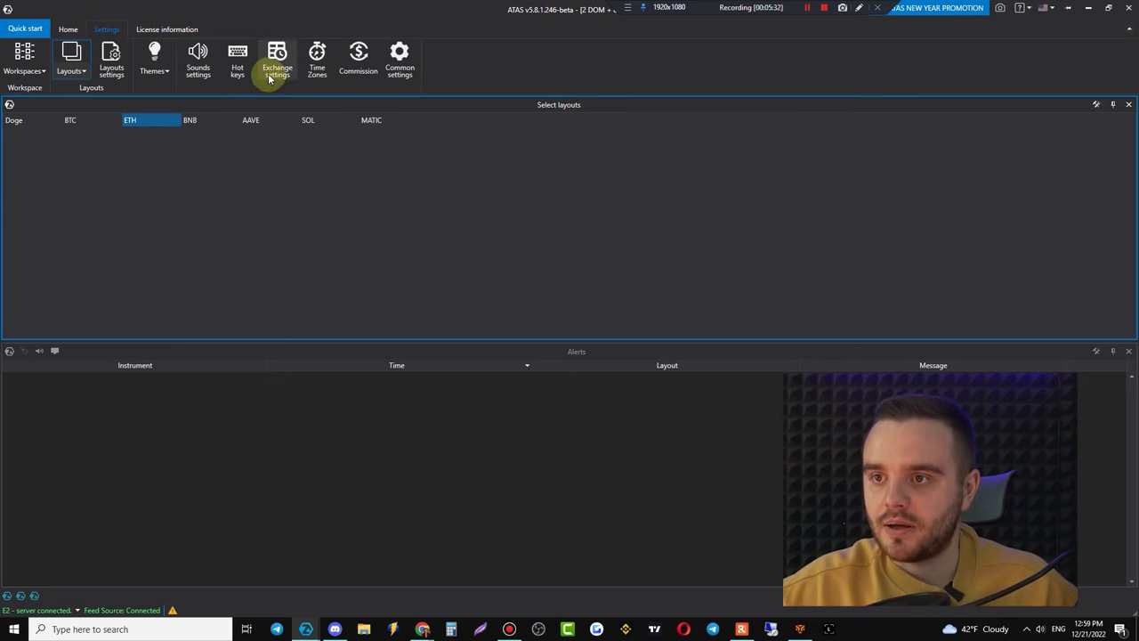
- Set the time zone to 2 for the BitgetFutures and Bybit exchanges and apply the change
{"action": "left_click", "coordinate": [317, 59]}
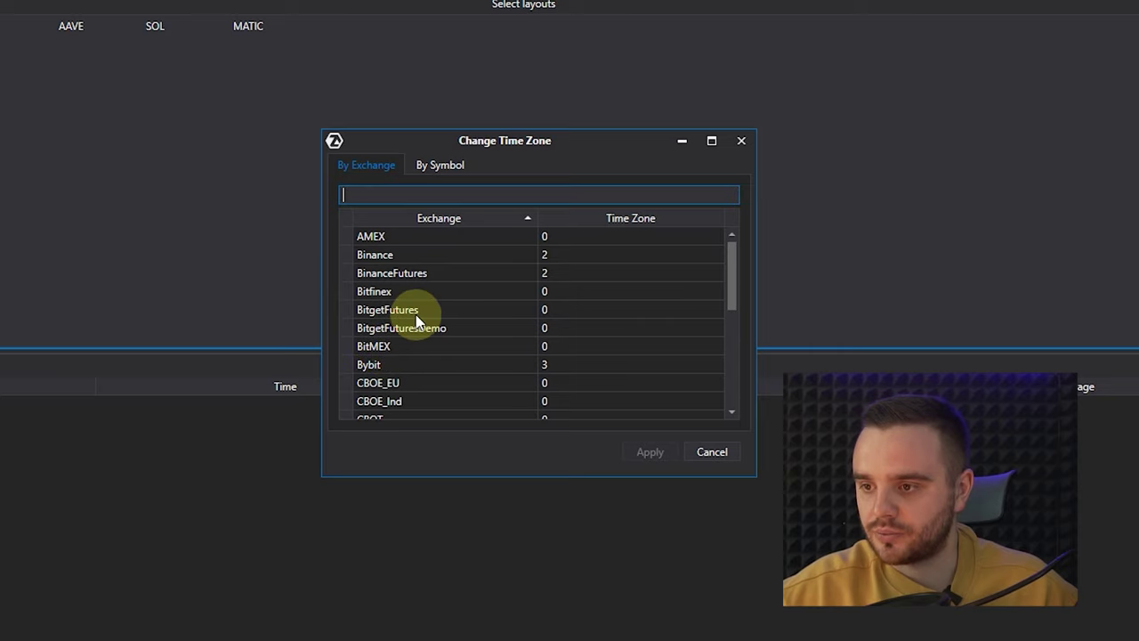
{"action": "left_click", "coordinate": [562, 309]}
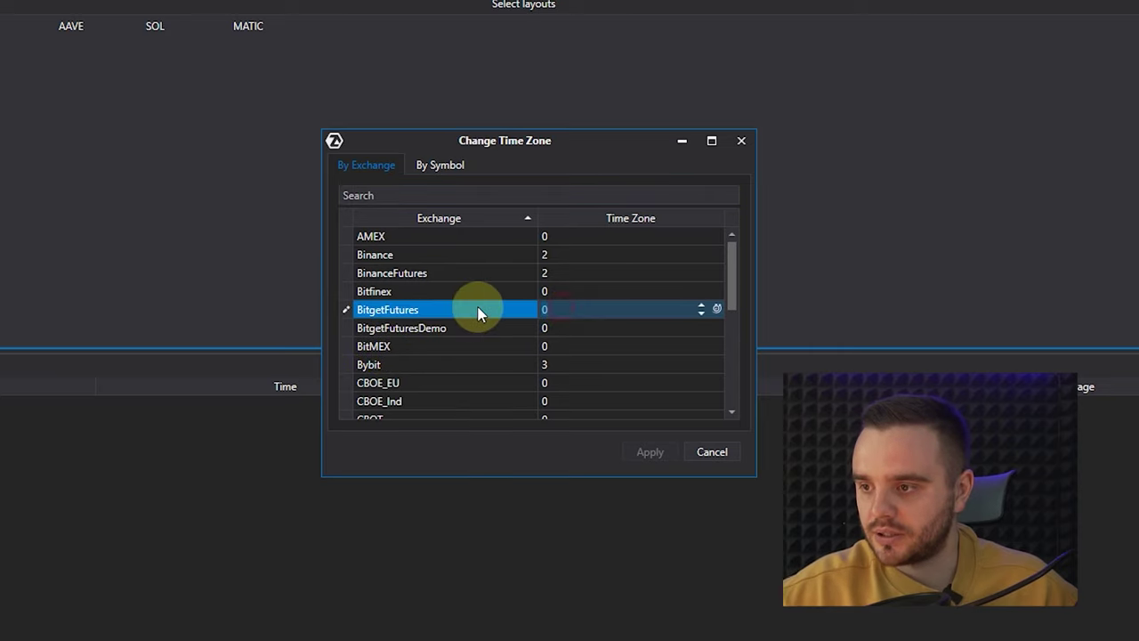
{"action": "type", "text": "2"}
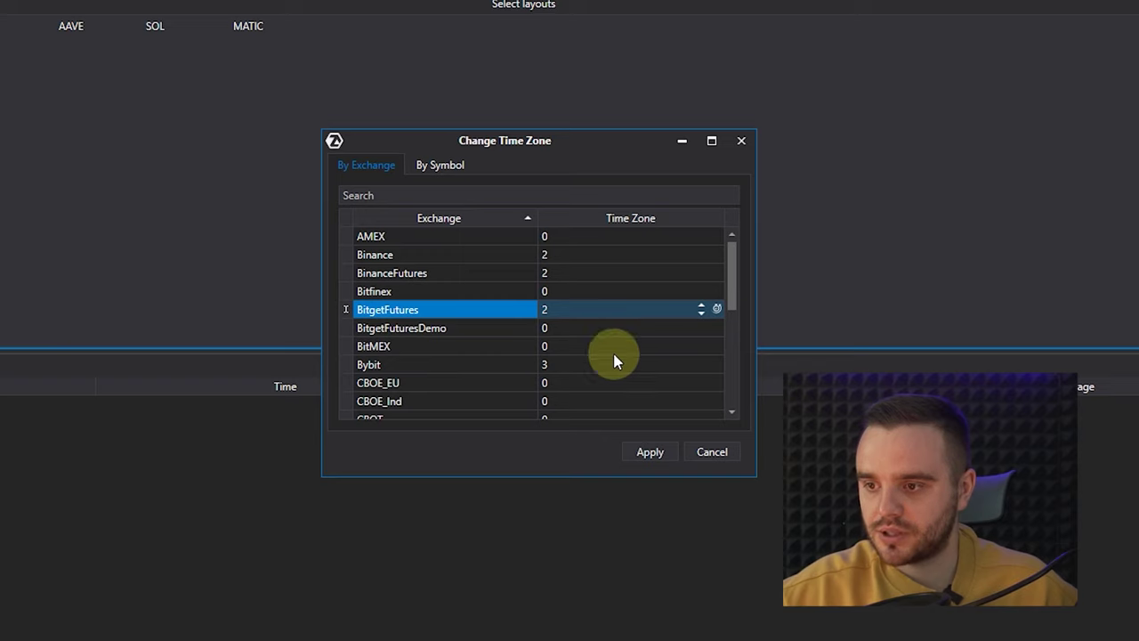
{"action": "left_click", "coordinate": [579, 364]}
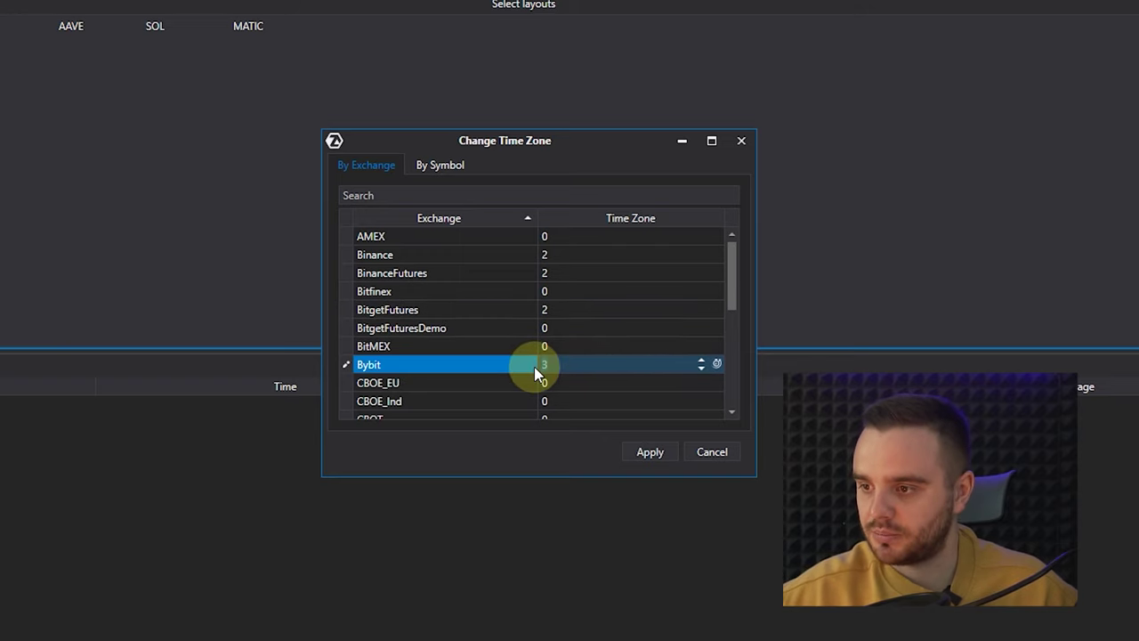
{"action": "type", "text": "2"}
{"action": "left_click", "coordinate": [633, 452]}
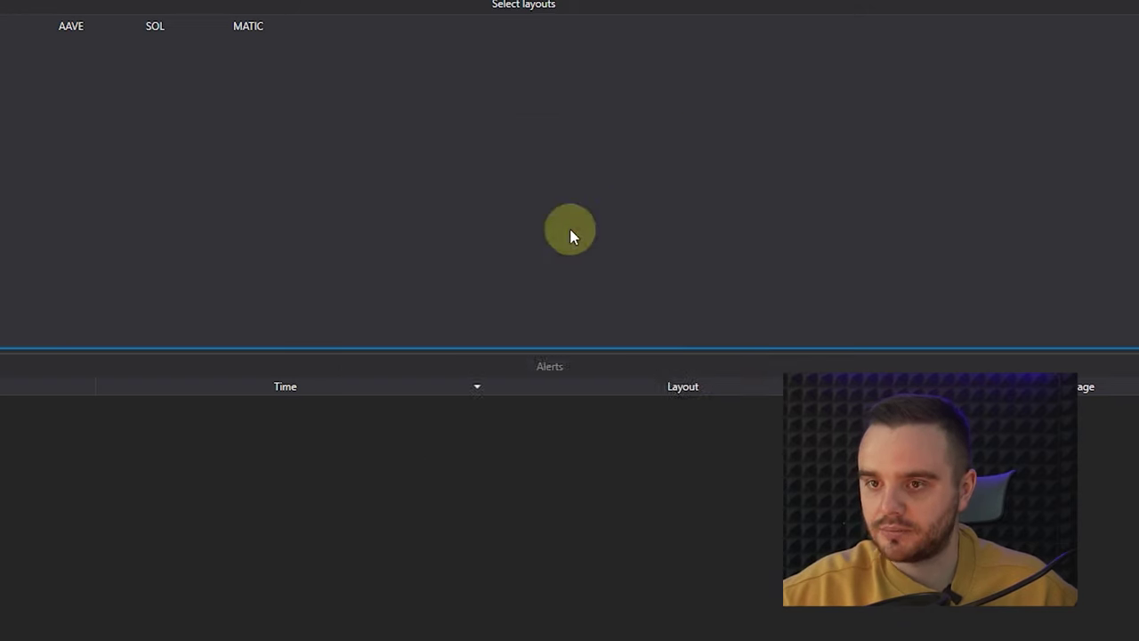
- Start adding a Bybit crypto data connection and go through its API key and API secret fields
{"action": "left_click", "coordinate": [115, 62]}
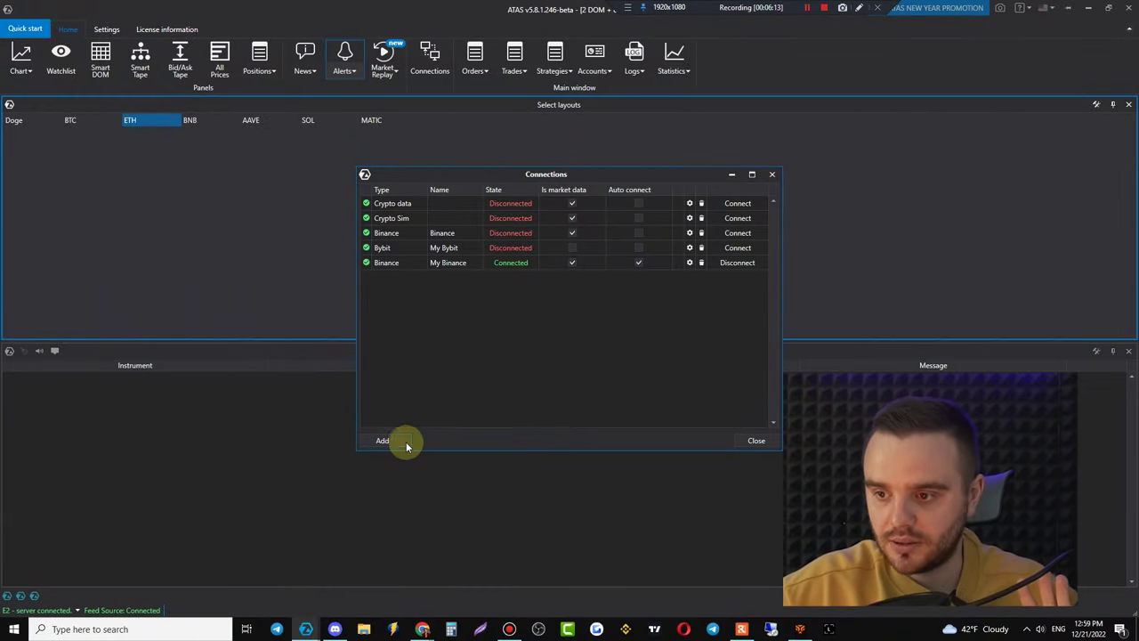
{"action": "left_click", "coordinate": [400, 442]}
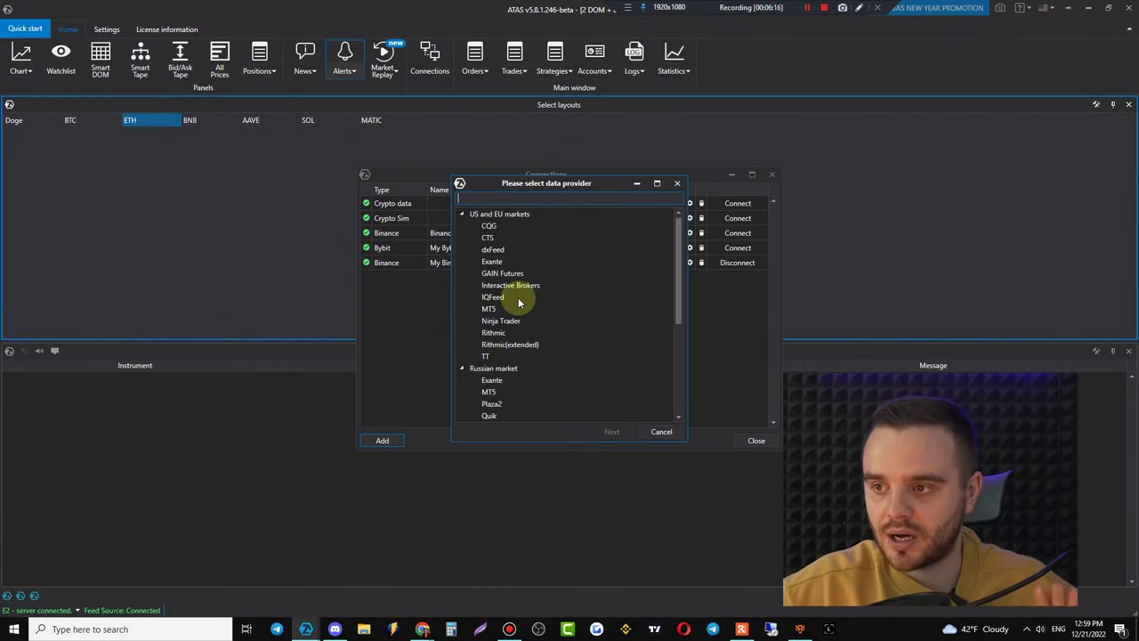
{"action": "scroll", "coordinate": [513, 304], "scroll_direction": "down", "scroll_amount": 5}
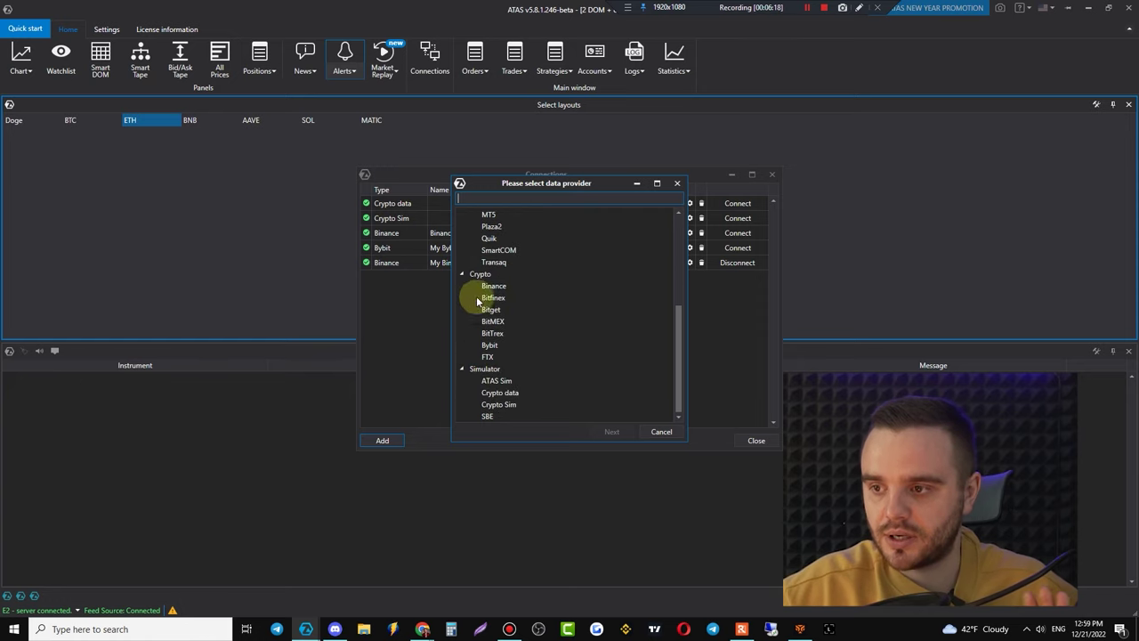
{"action": "left_click", "coordinate": [503, 346]}
{"action": "left_click", "coordinate": [623, 434]}
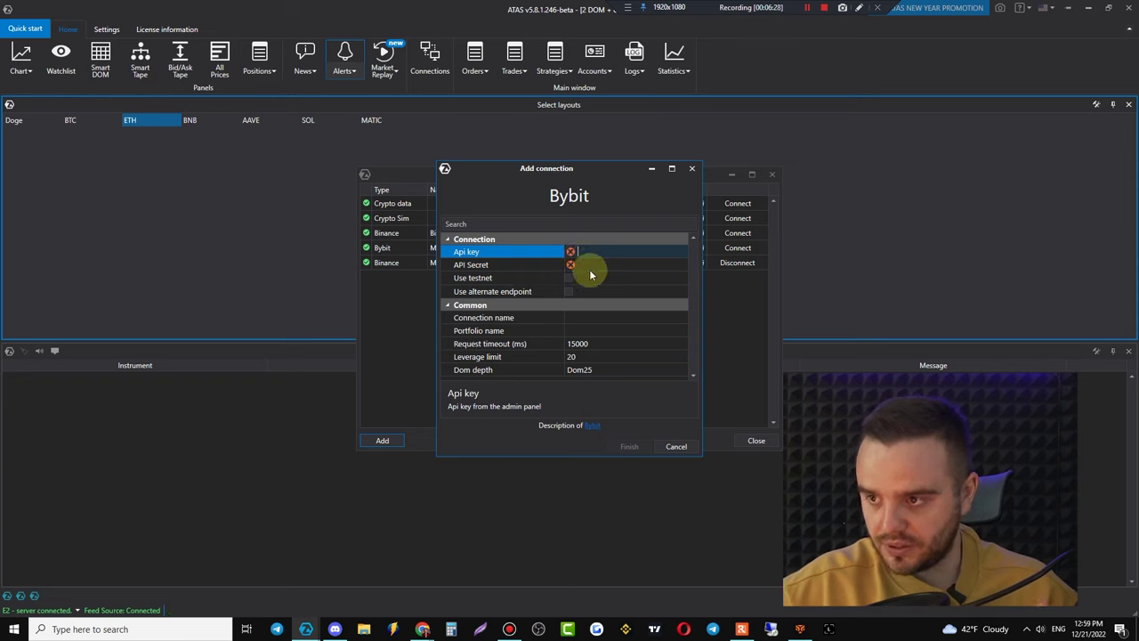
{"action": "left_click", "coordinate": [587, 264]}
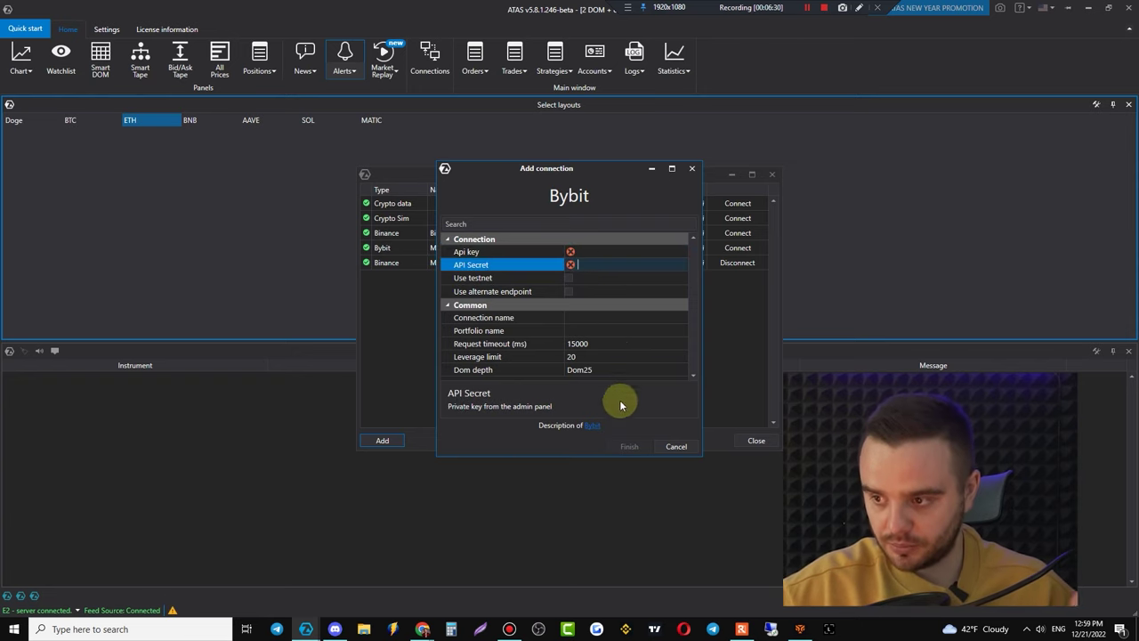
{"action": "left_click", "coordinate": [634, 266]}
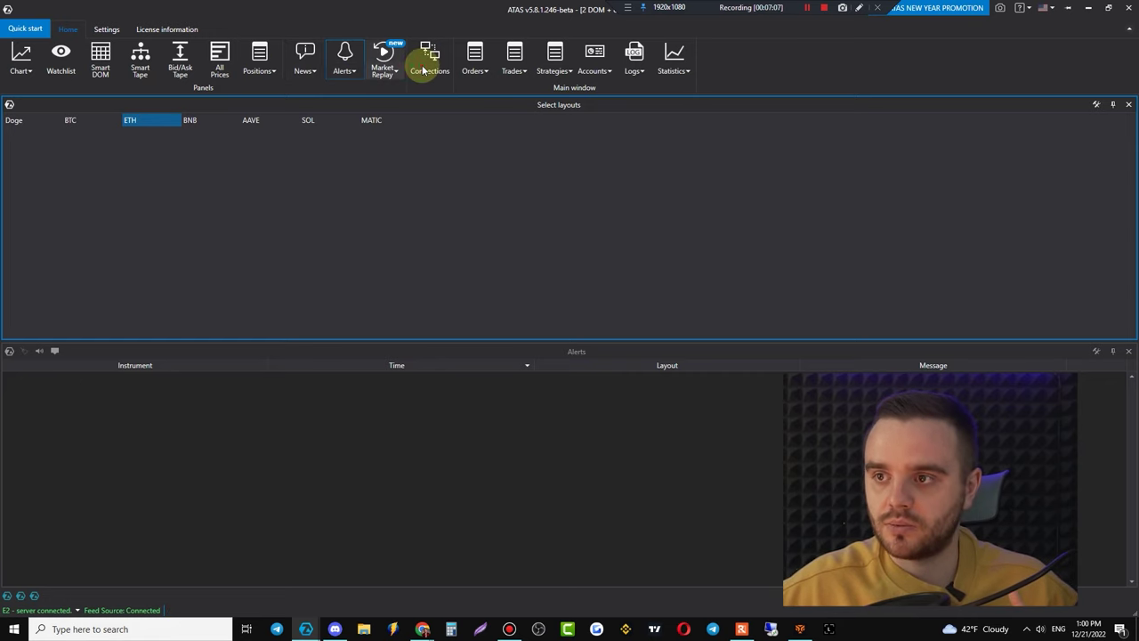
- Open a new chart for BTCUSDT@BinanceFutures by searching all instruments for btcusdt, and maximize the chart window
{"action": "left_click", "coordinate": [427, 66]}
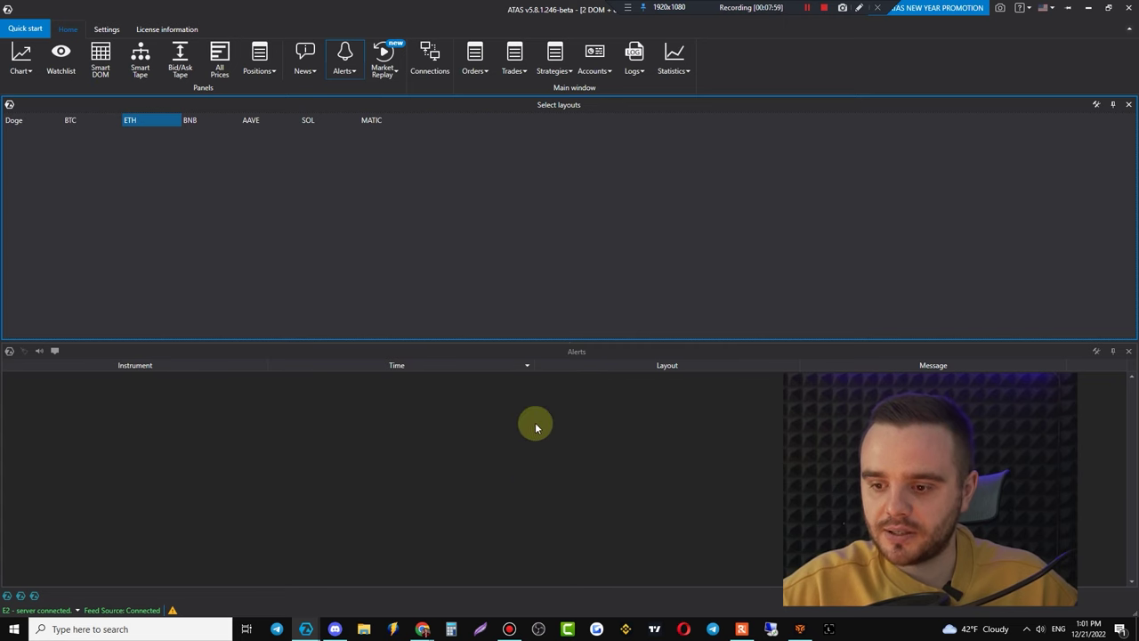
{"action": "left_click", "coordinate": [25, 55]}
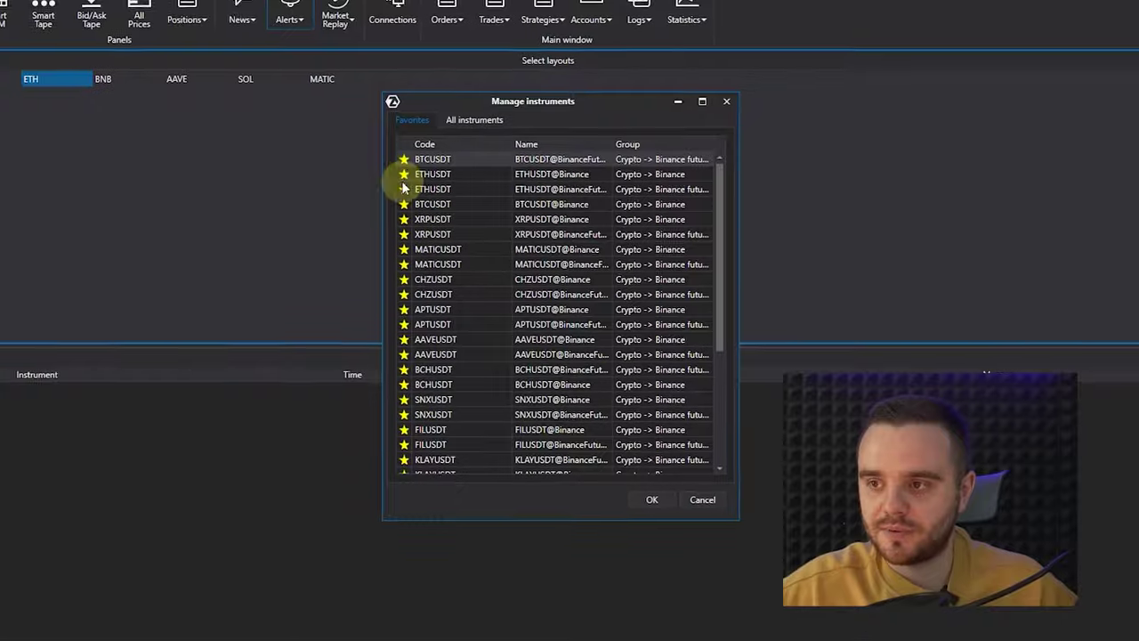
{"action": "left_click", "coordinate": [475, 99]}
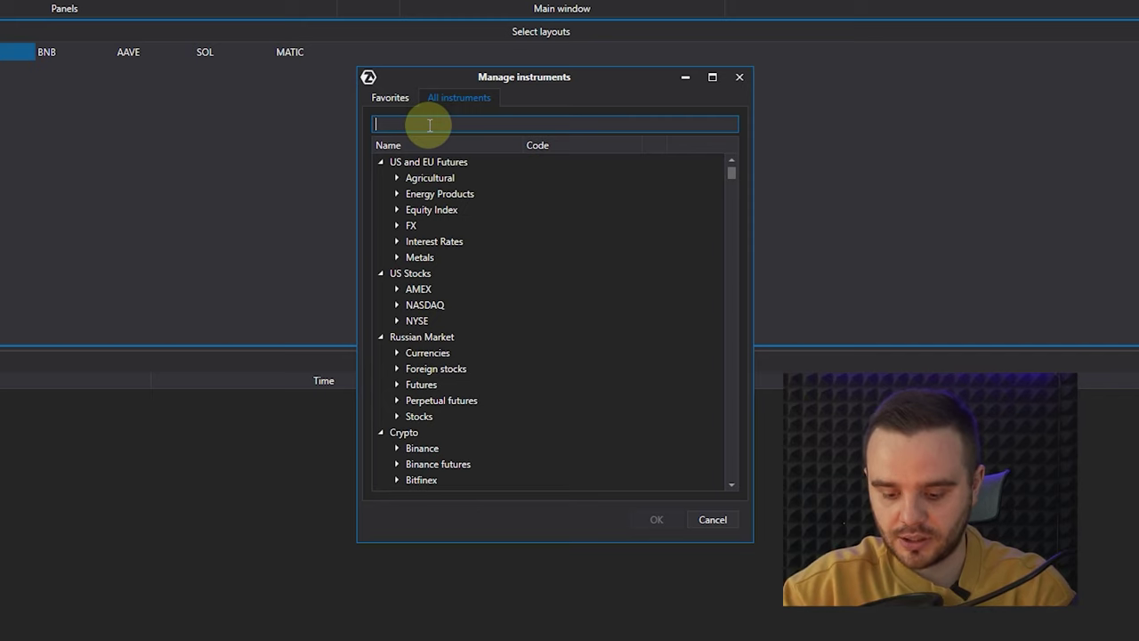
{"action": "type", "text": "btcusdt"}
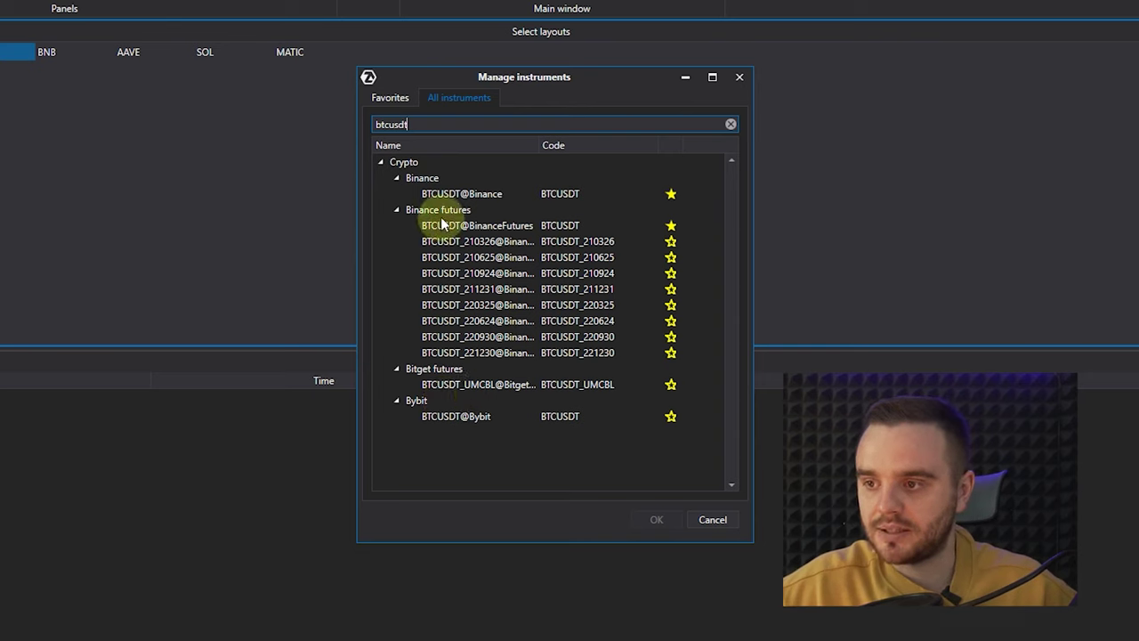
{"action": "left_click", "coordinate": [464, 194]}
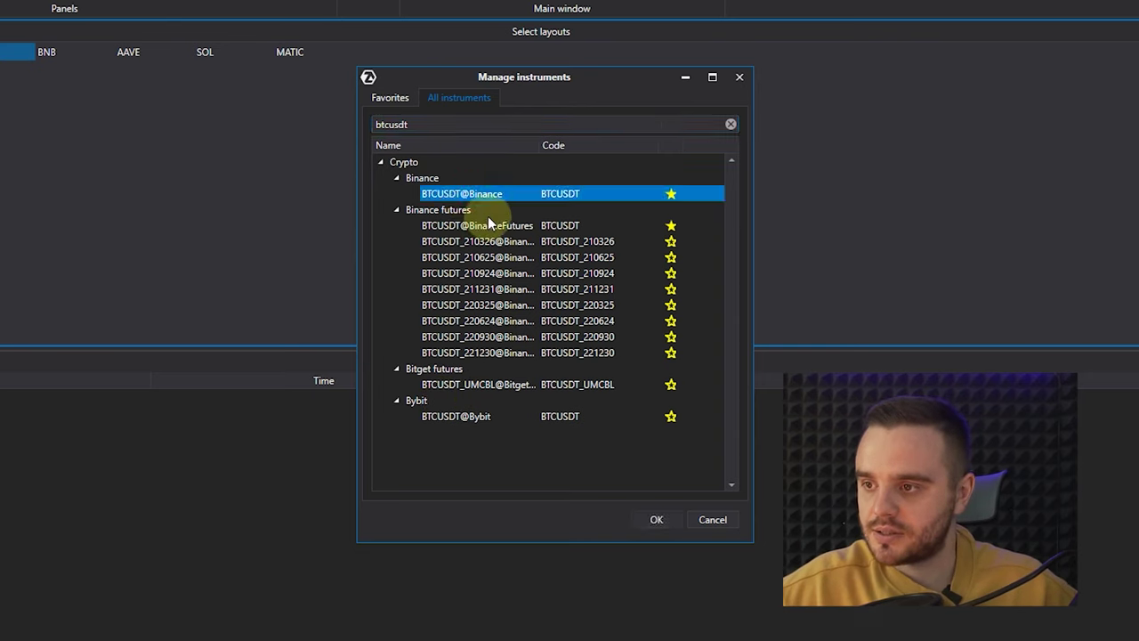
{"action": "left_click", "coordinate": [463, 225]}
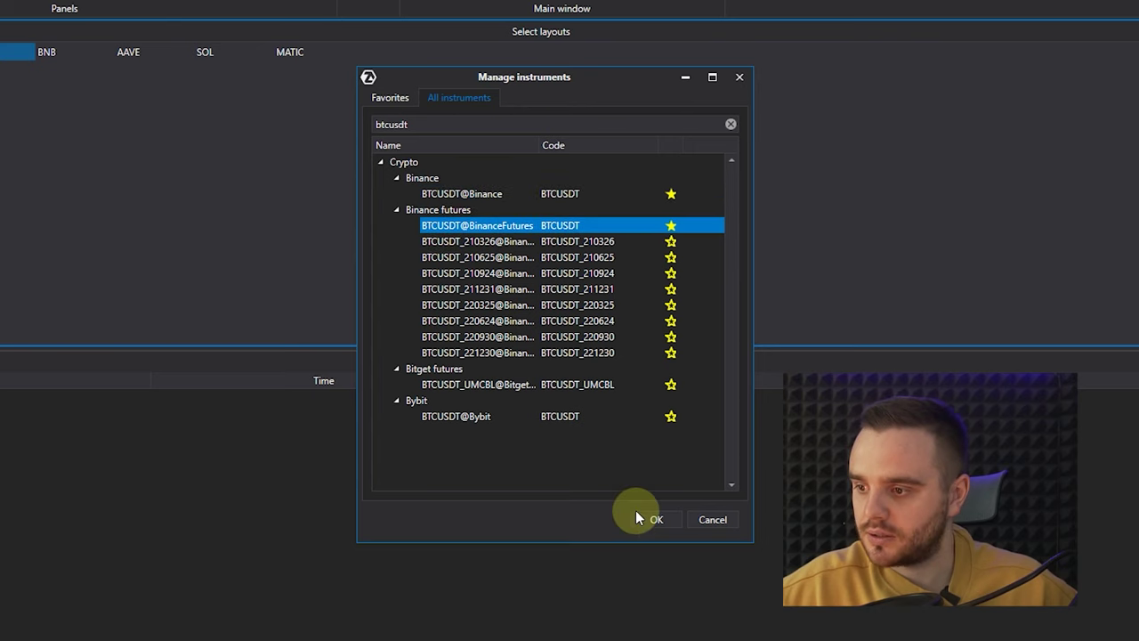
{"action": "left_click", "coordinate": [654, 518]}
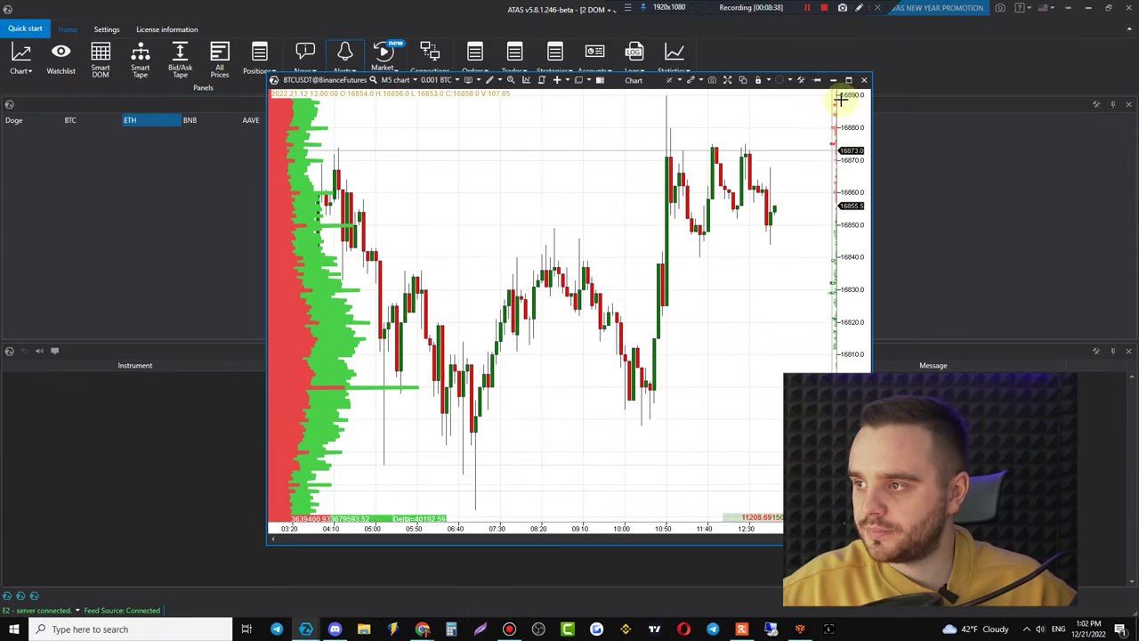
{"action": "scroll", "coordinate": [710, 204], "scroll_direction": "up", "scroll_amount": 3}
{"action": "scroll", "coordinate": [750, 259], "scroll_direction": "up", "scroll_amount": 2}
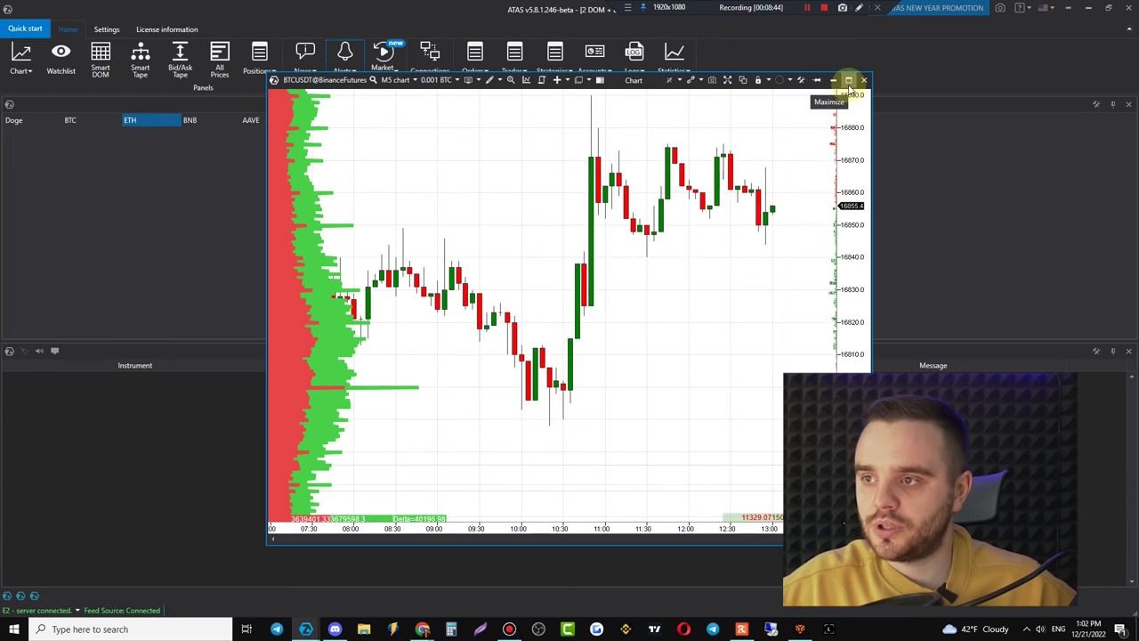
{"action": "left_click", "coordinate": [849, 82]}
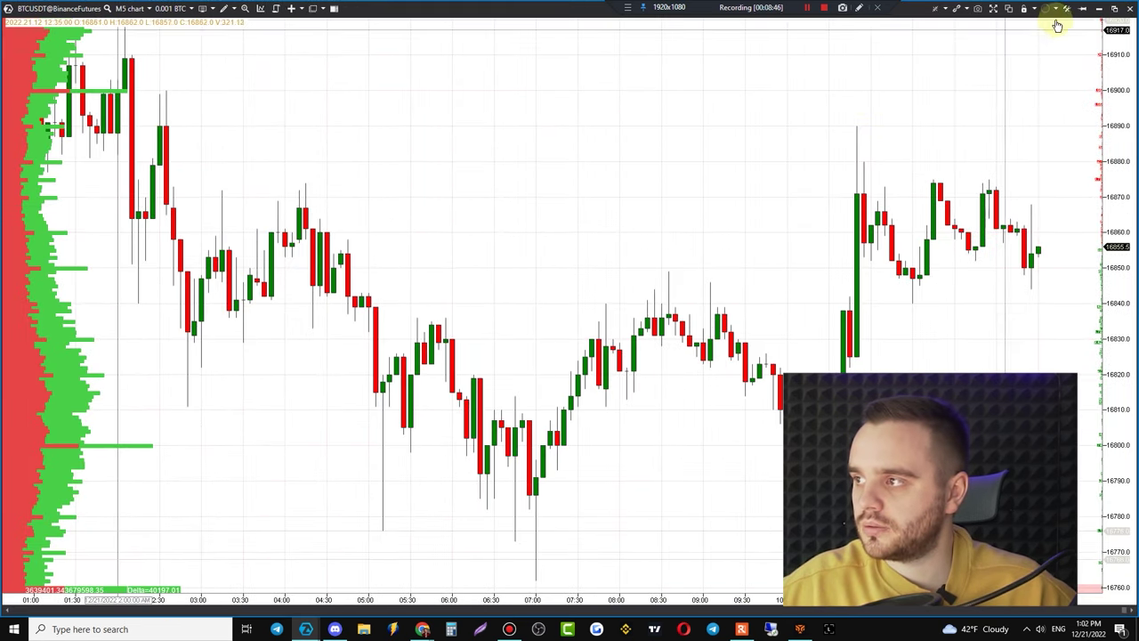
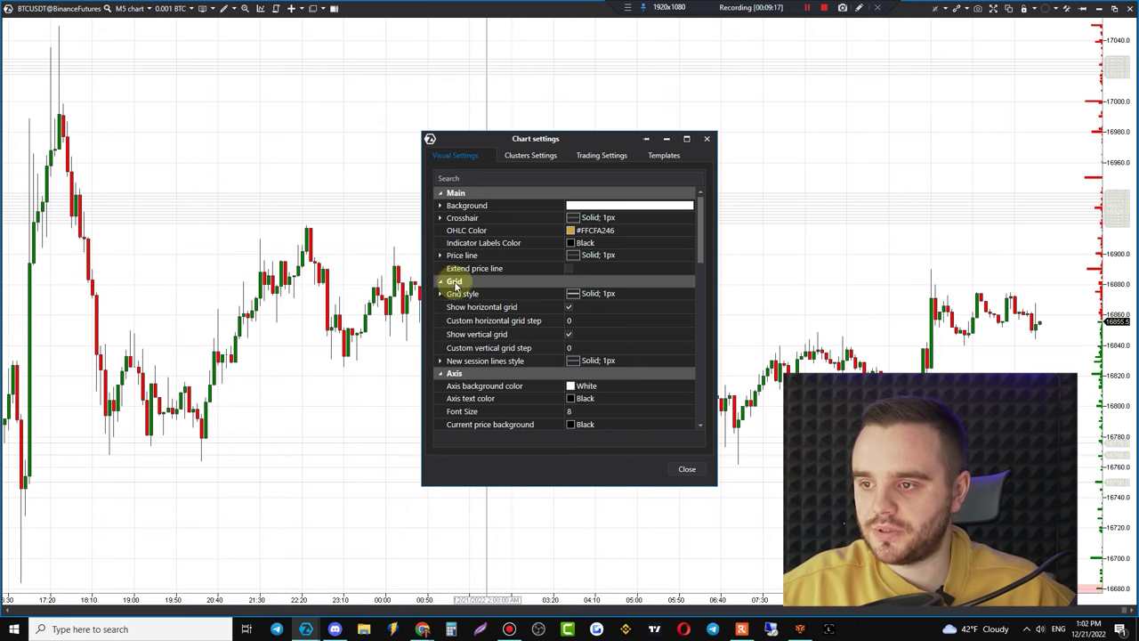
- Hide the chart's horizontal and vertical grids and set the background start color to #FFD8D6CB
{"action": "left_click", "coordinate": [569, 308]}
{"action": "left_click", "coordinate": [567, 335]}
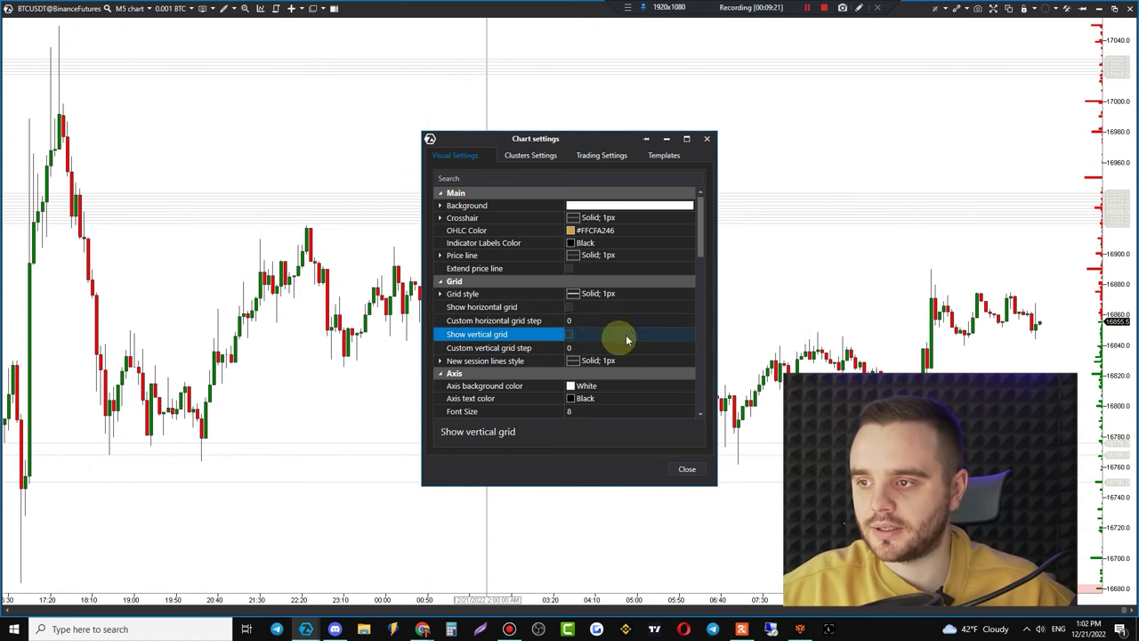
{"action": "left_click", "coordinate": [440, 205]}
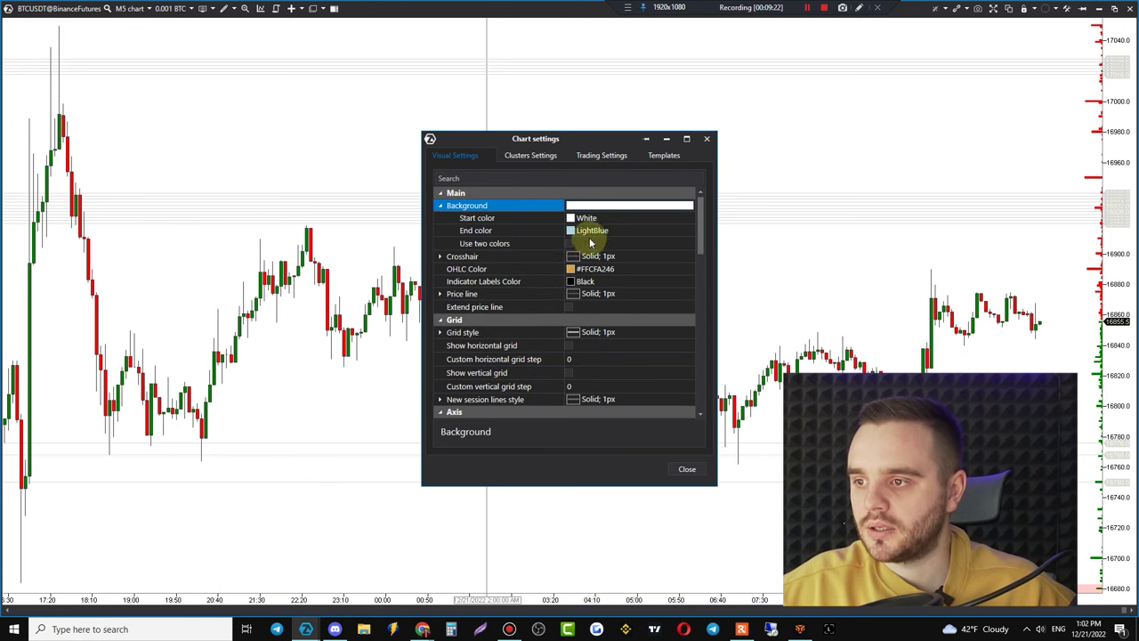
{"action": "left_click", "coordinate": [599, 220]}
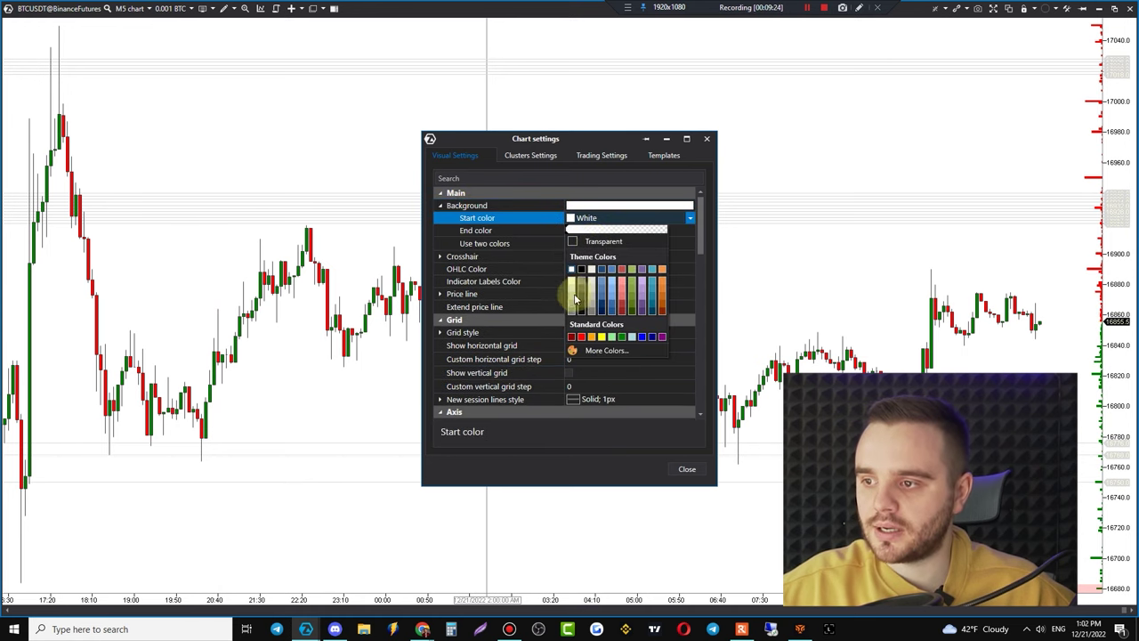
{"action": "left_click", "coordinate": [571, 290]}
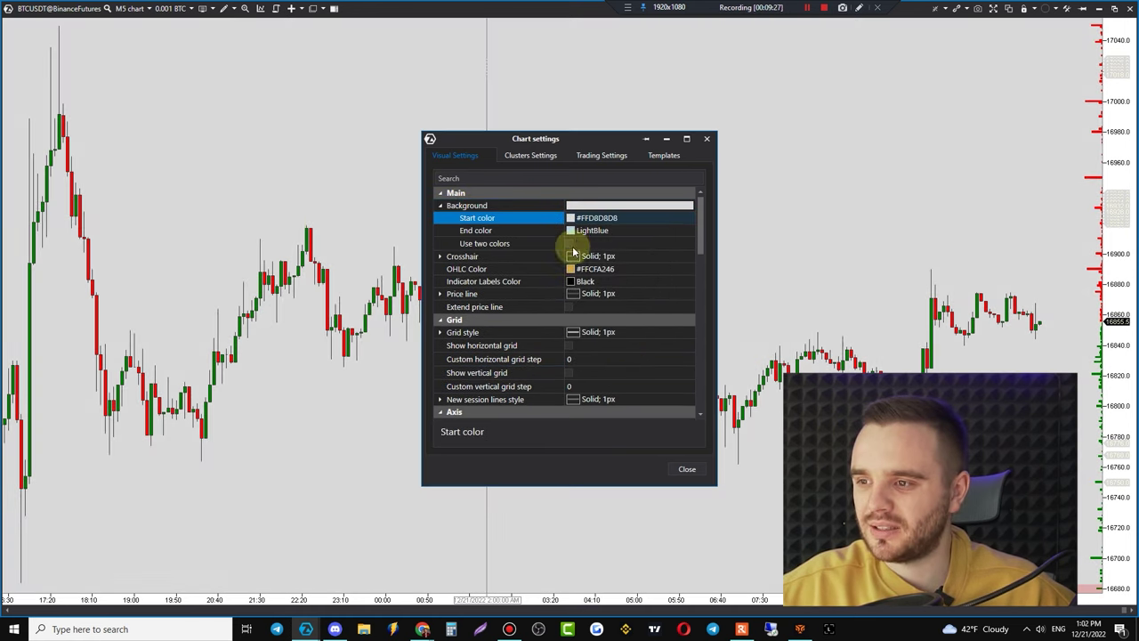
{"action": "left_click", "coordinate": [585, 219]}
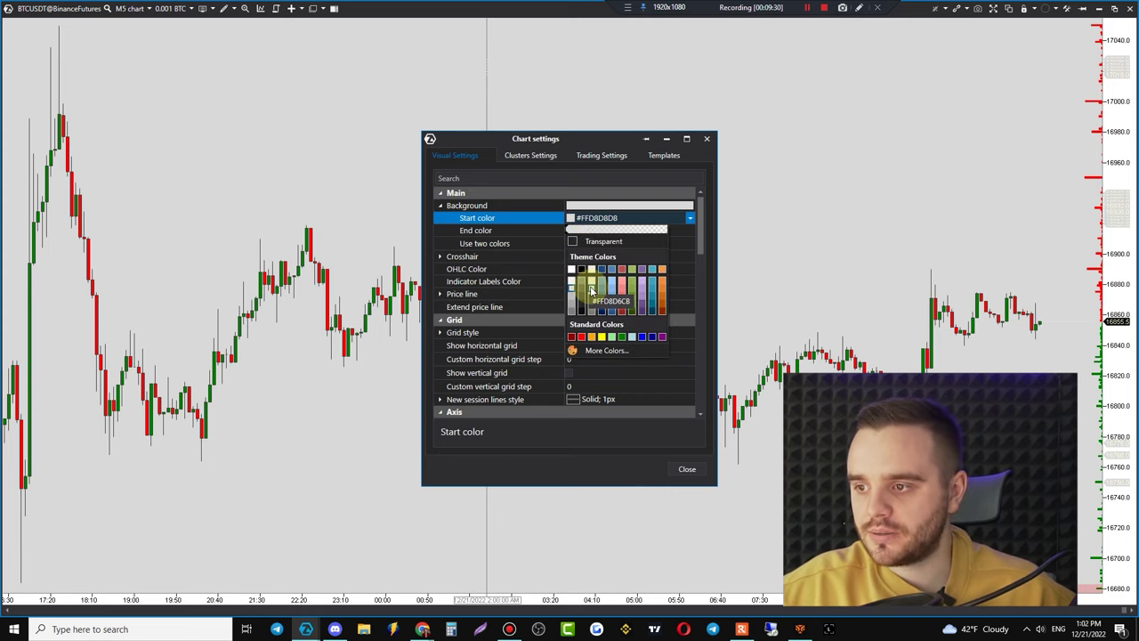
{"action": "left_click", "coordinate": [592, 291]}
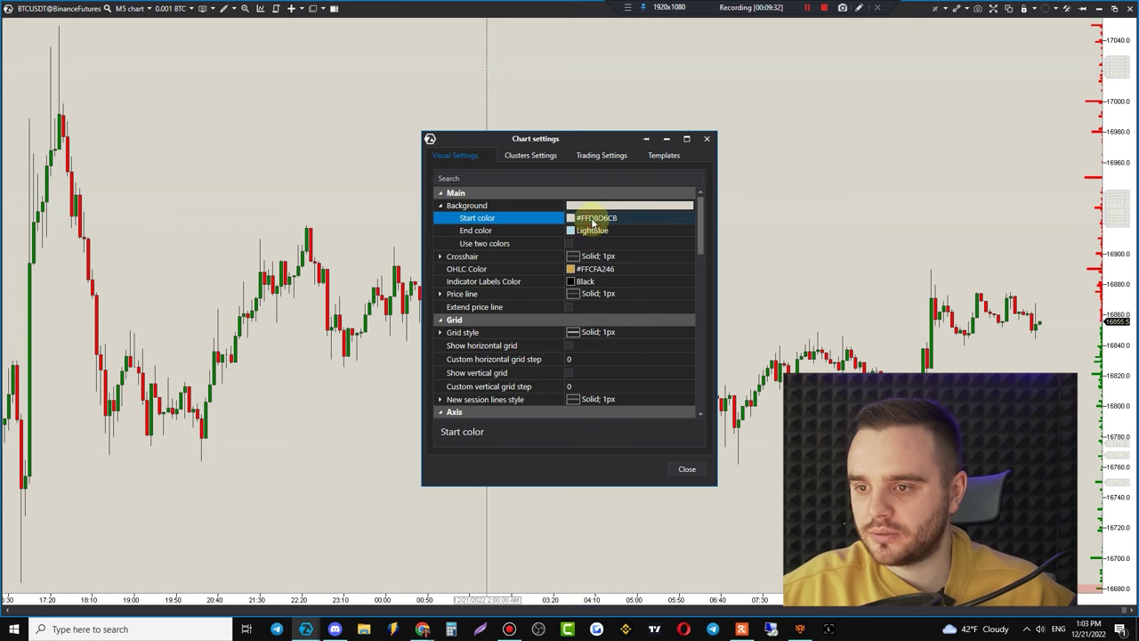
- Try the background start colors #FF7F7F7F and #FFABA99E and return to #FFD8D6CB
{"action": "left_click", "coordinate": [594, 224]}
{"action": "left_click", "coordinate": [585, 284]}
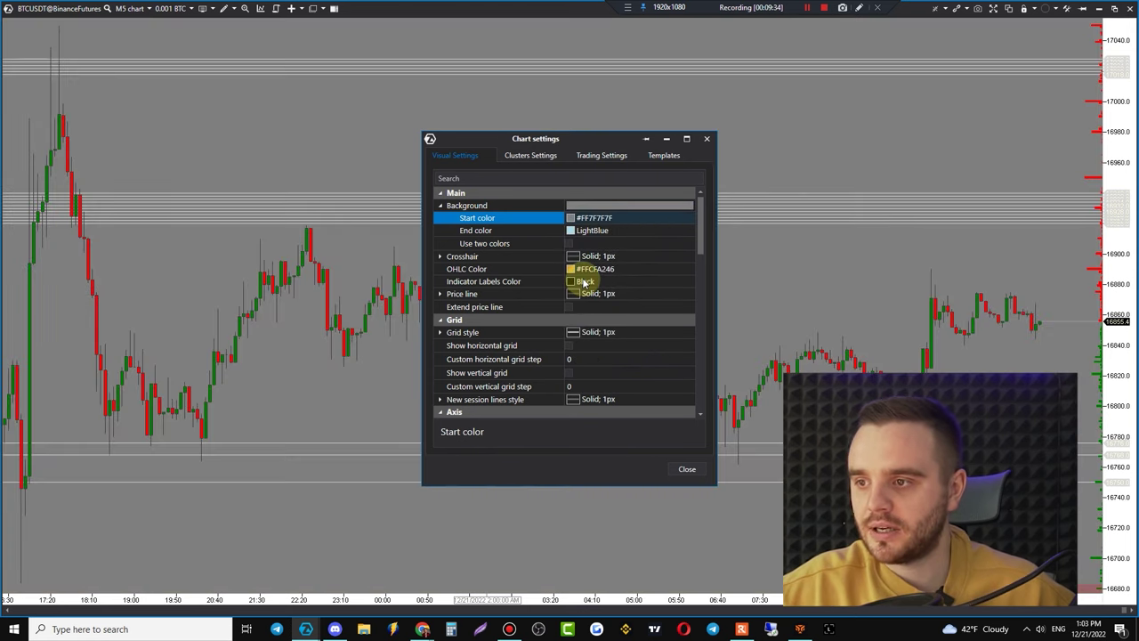
{"action": "left_click", "coordinate": [591, 220]}
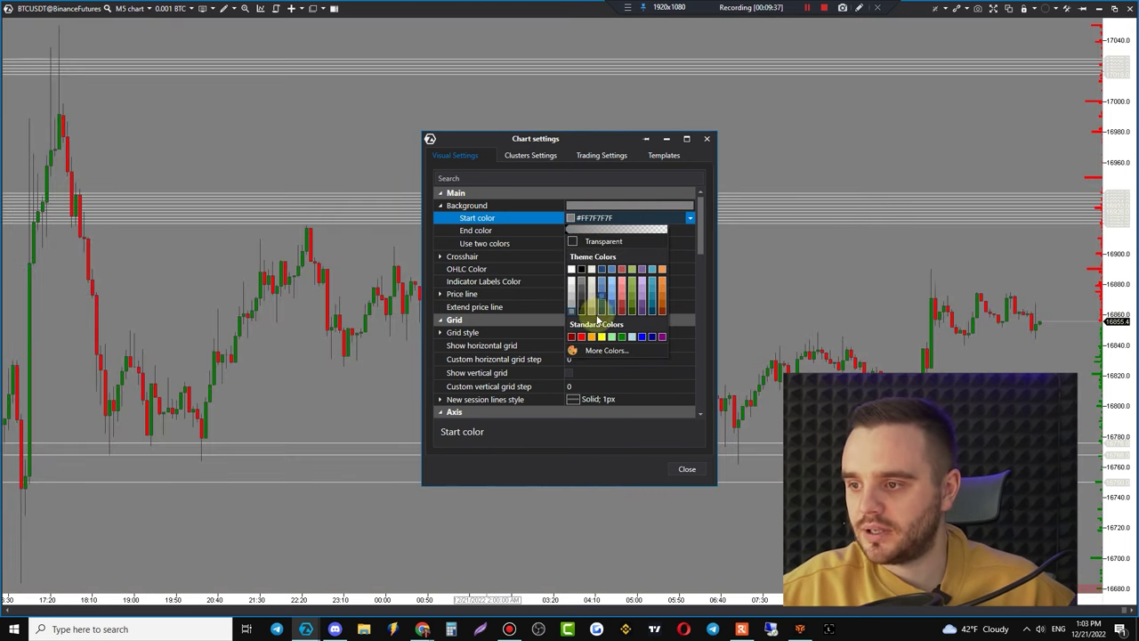
{"action": "left_click", "coordinate": [591, 305]}
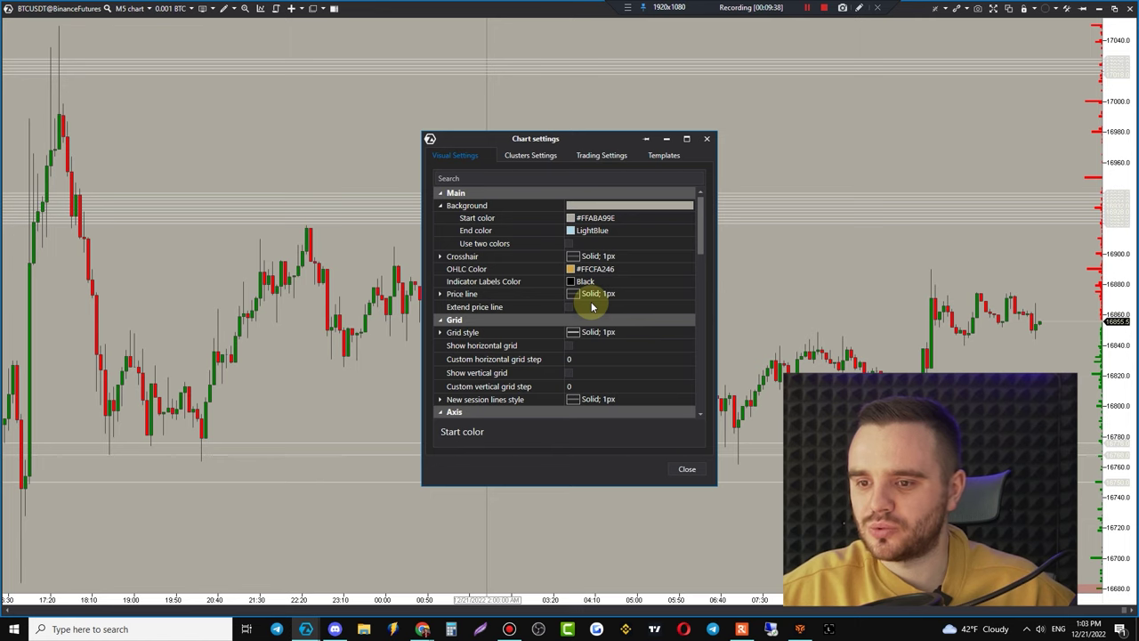
{"action": "left_click", "coordinate": [590, 222]}
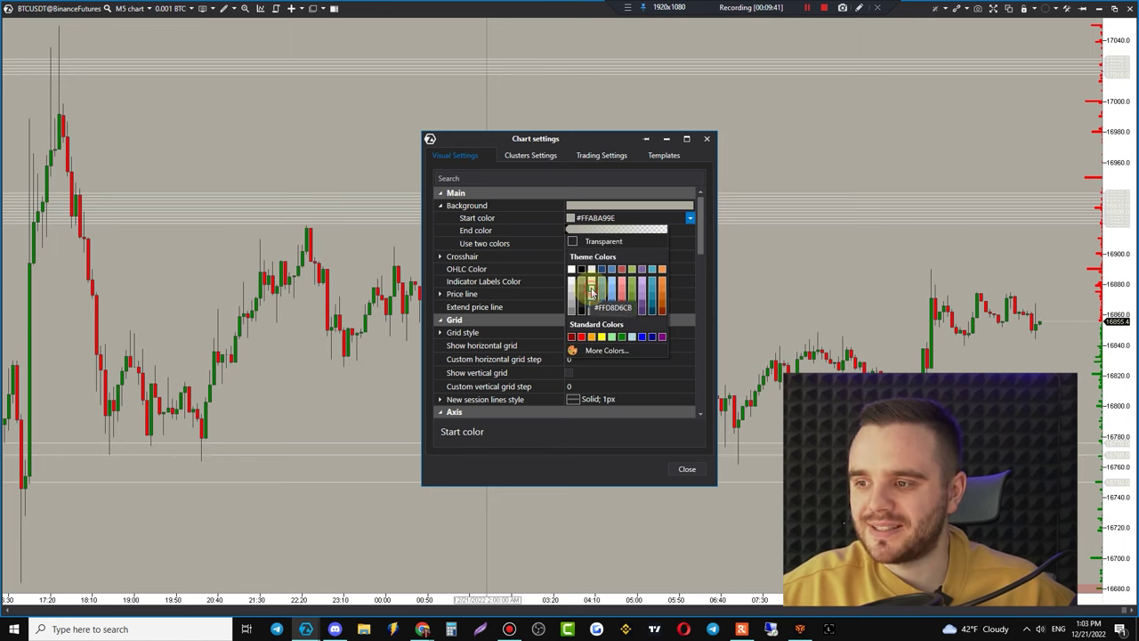
{"action": "left_click", "coordinate": [592, 292]}
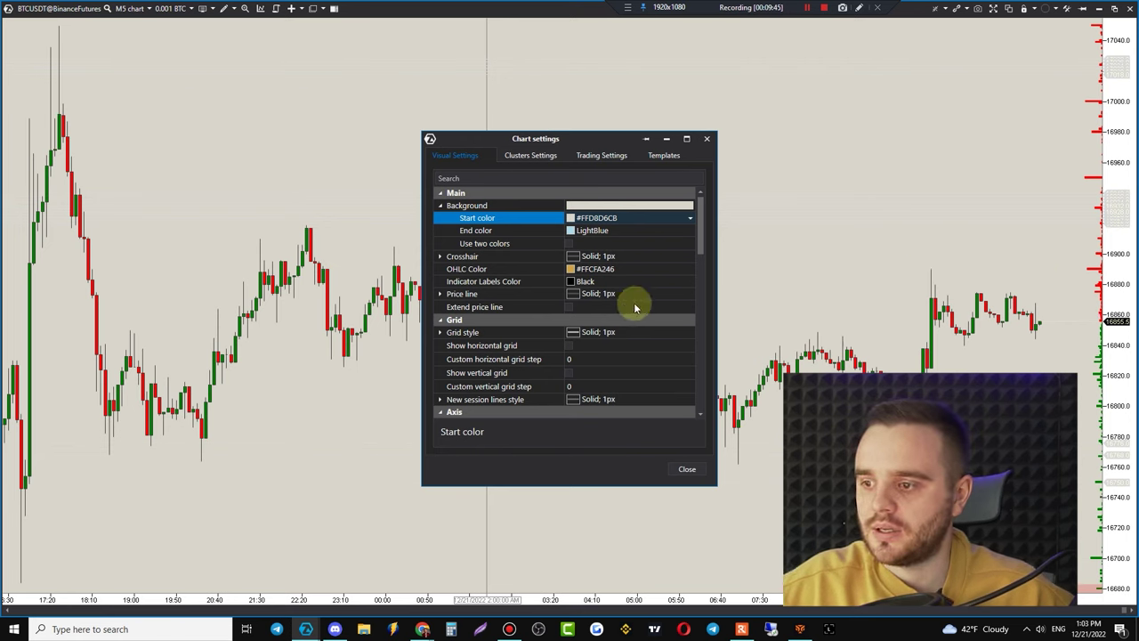
- Set the chart's axis background color to #FFABA99E
{"action": "scroll", "coordinate": [631, 306], "scroll_direction": "down", "scroll_amount": 3}
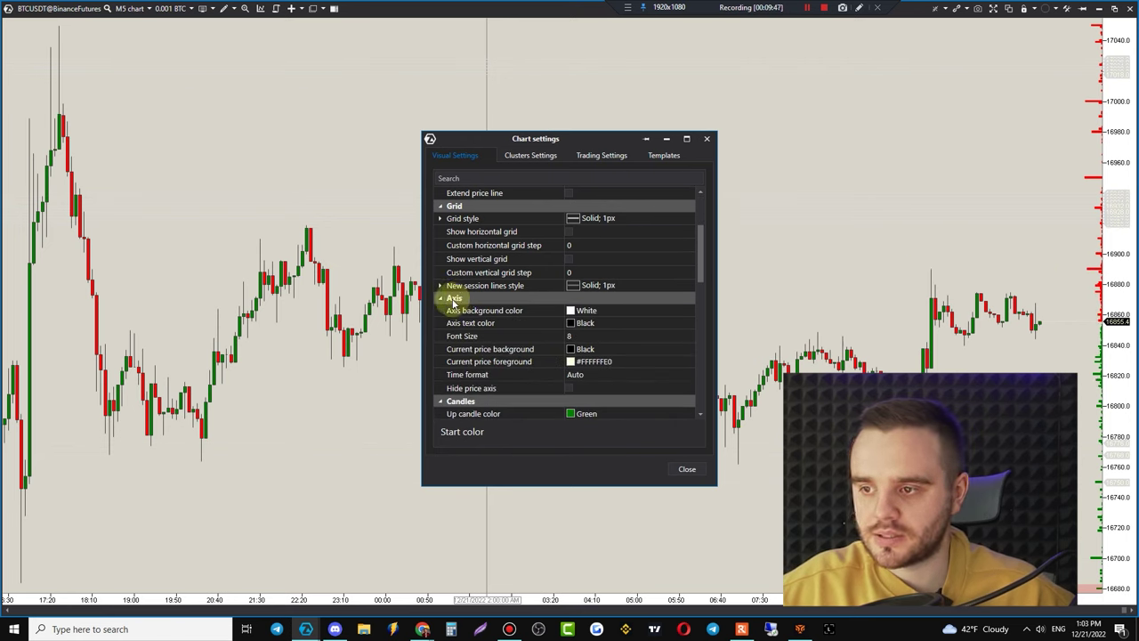
{"action": "left_click", "coordinate": [586, 314]}
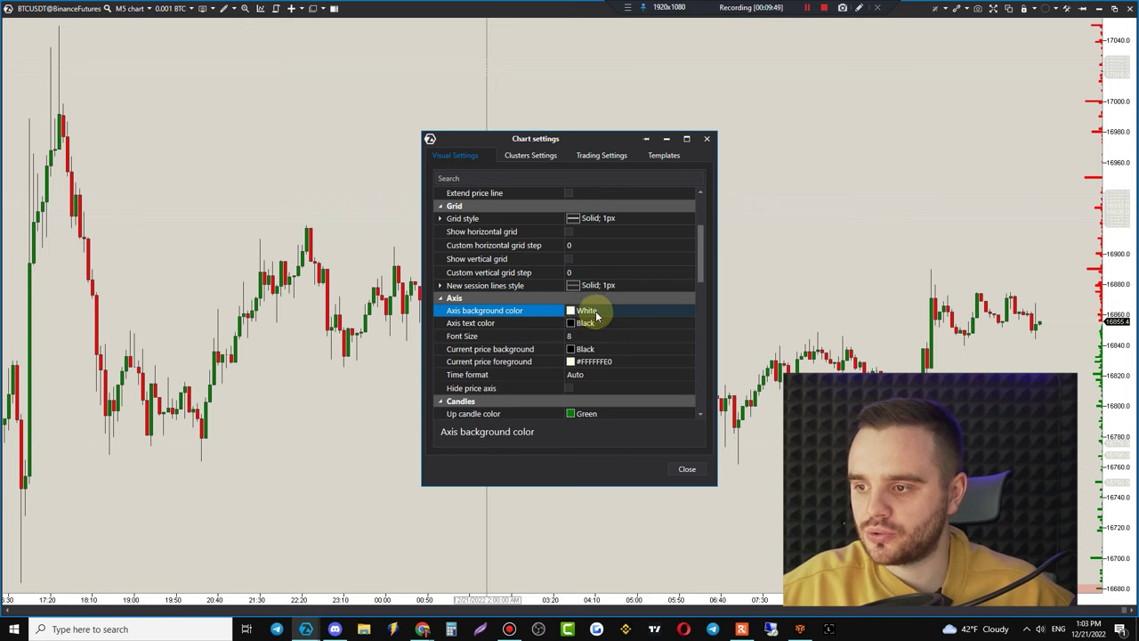
{"action": "left_click", "coordinate": [620, 312]}
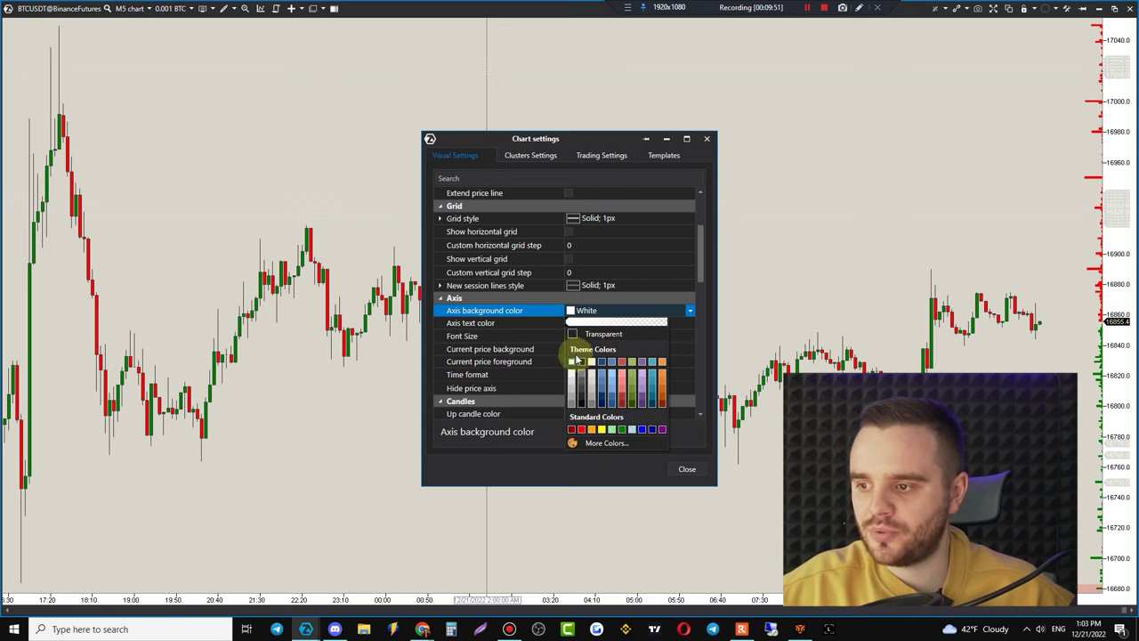
{"action": "left_click", "coordinate": [592, 403]}
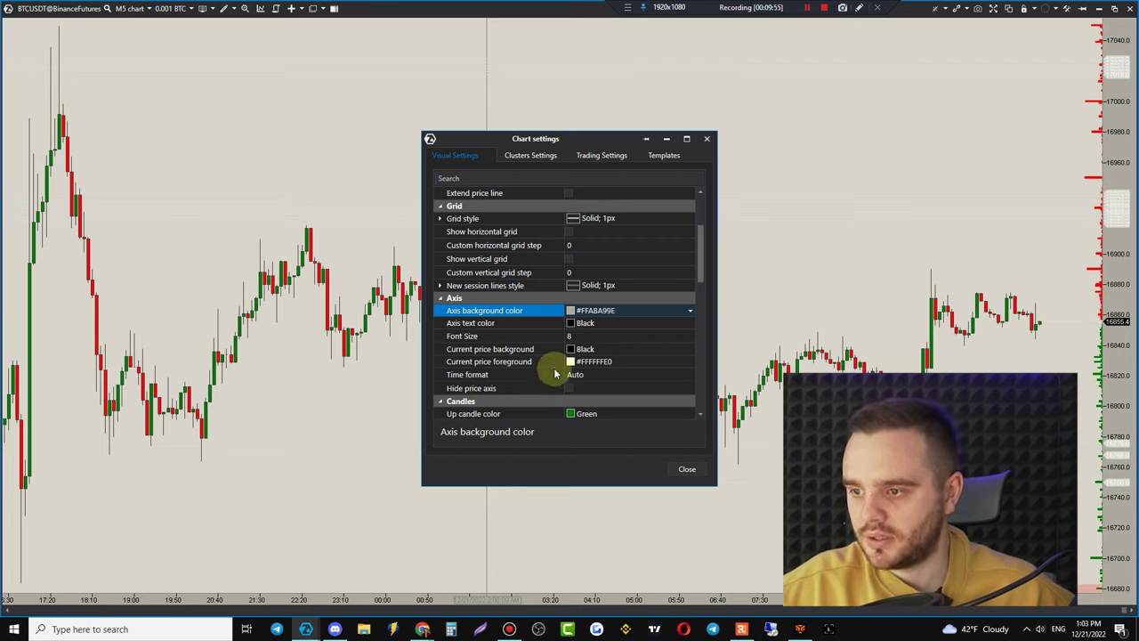
- Set the current price foreground color of the axis to Yellow and look at the axis text color choices
{"action": "scroll", "coordinate": [611, 355], "scroll_direction": "down", "scroll_amount": 1}
{"action": "left_click", "coordinate": [497, 334]}
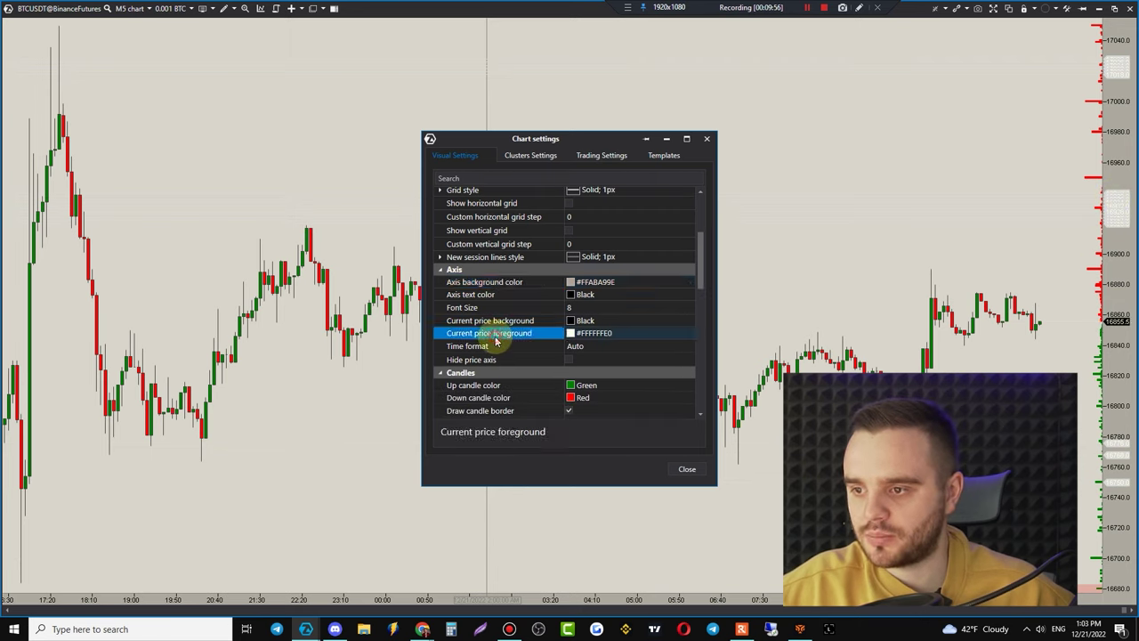
{"action": "left_click", "coordinate": [592, 336]}
{"action": "left_click", "coordinate": [595, 443]}
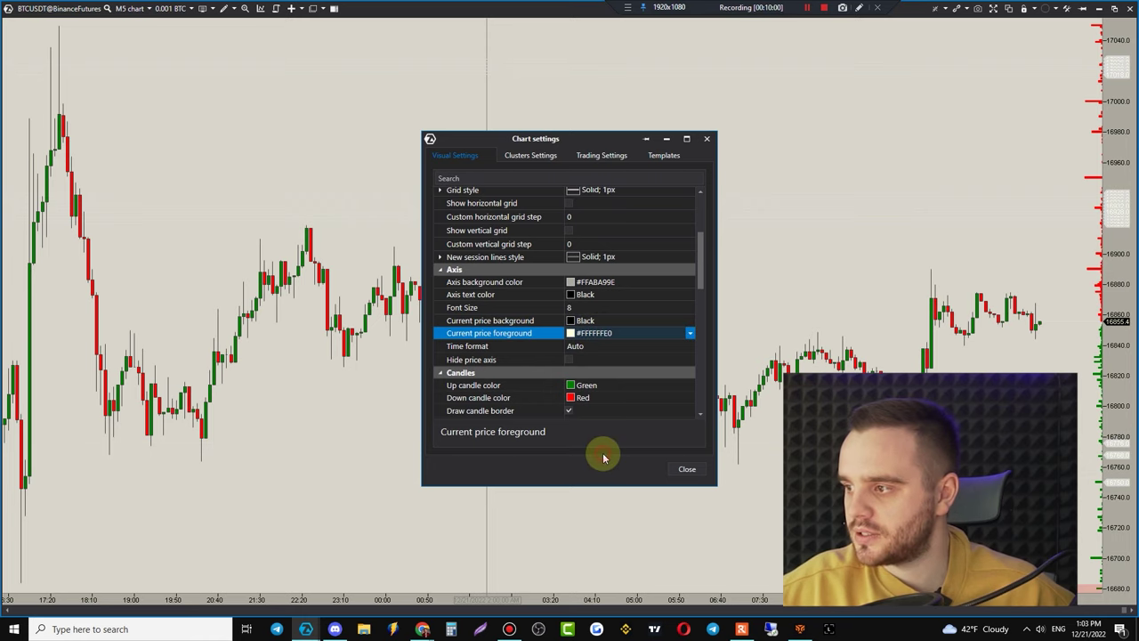
{"action": "left_click", "coordinate": [587, 295]}
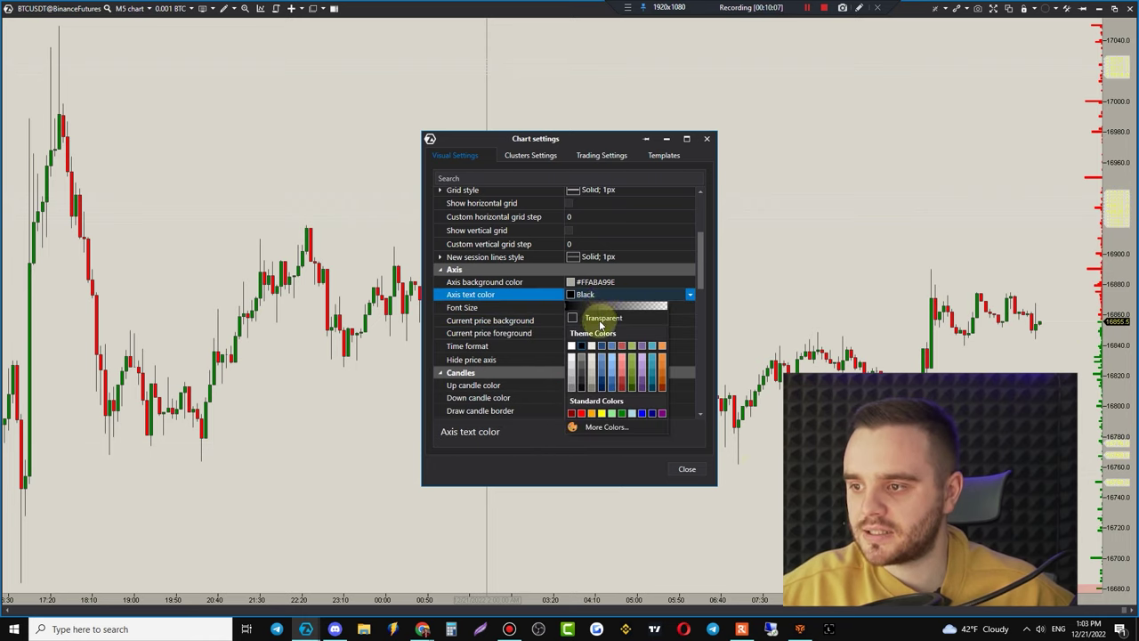
- Turn off auto transforming candles to clusters, turn on minimized volume values and close the chart settings
{"action": "scroll", "coordinate": [540, 277], "scroll_direction": "down", "scroll_amount": 2}
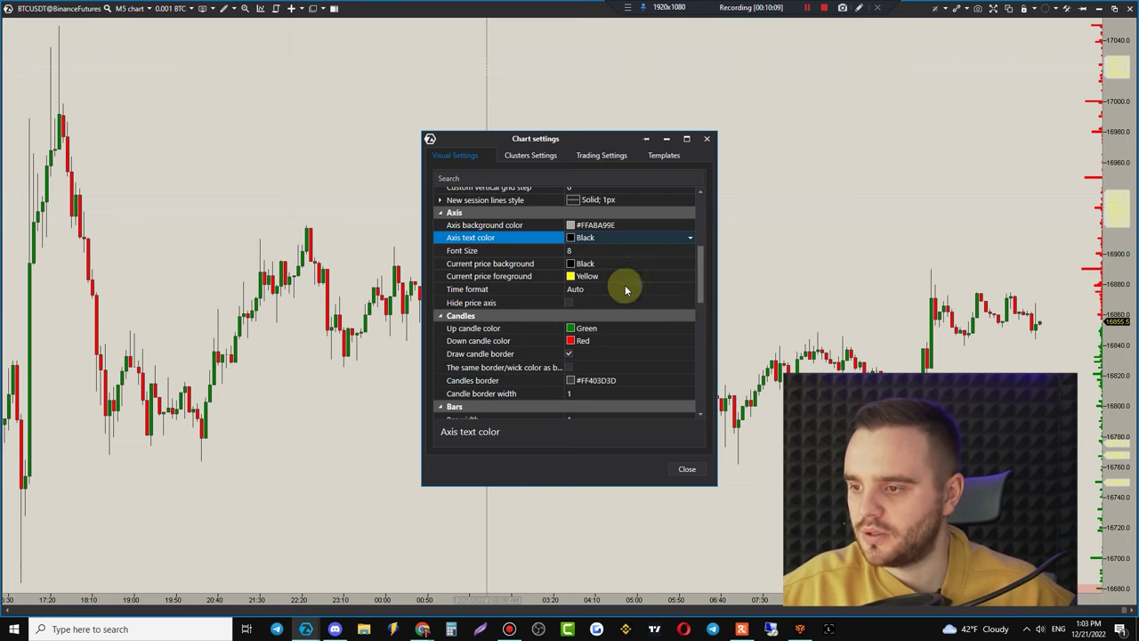
{"action": "scroll", "coordinate": [623, 285], "scroll_direction": "down", "scroll_amount": 6}
{"action": "scroll", "coordinate": [621, 298], "scroll_direction": "down", "scroll_amount": 3}
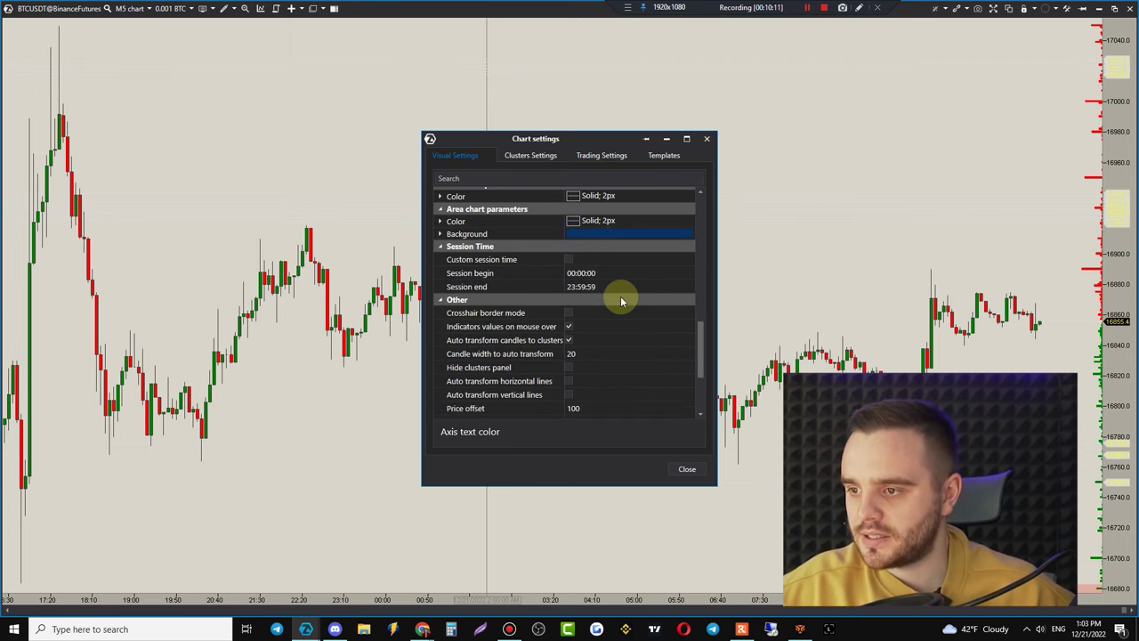
{"action": "left_click", "coordinate": [465, 283]}
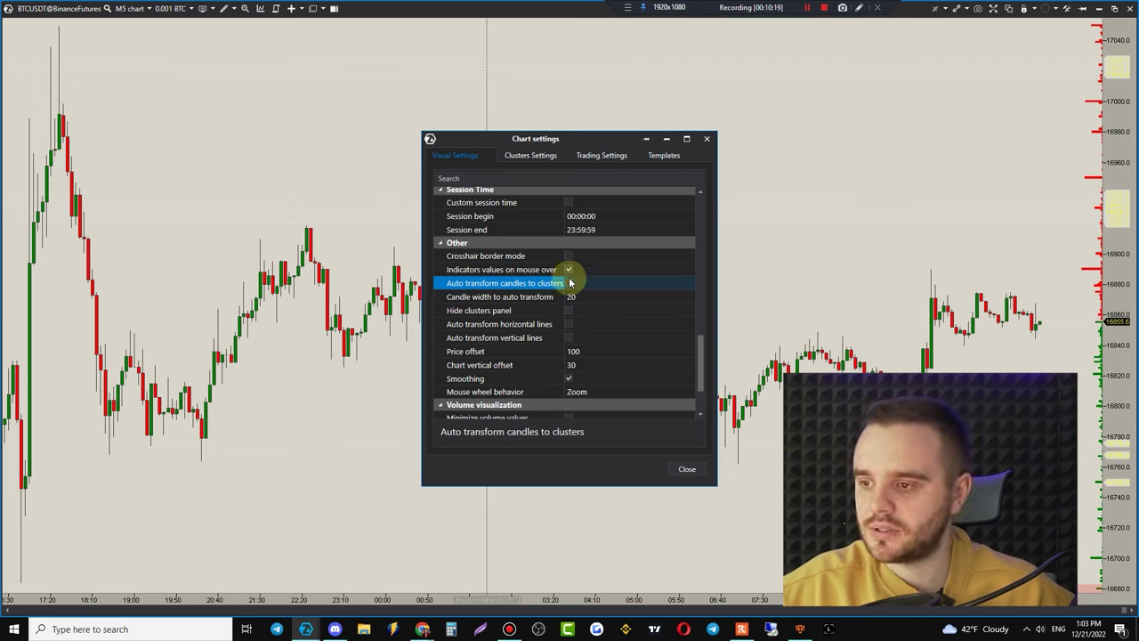
{"action": "scroll", "coordinate": [648, 299], "scroll_direction": "down", "scroll_amount": 3}
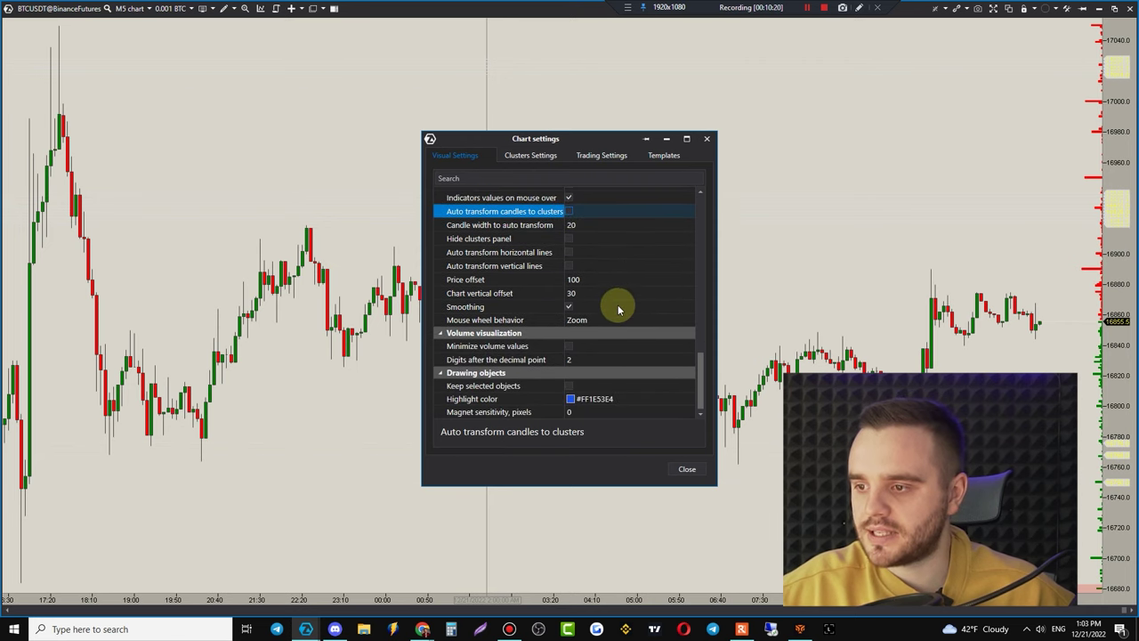
{"action": "left_click", "coordinate": [569, 348]}
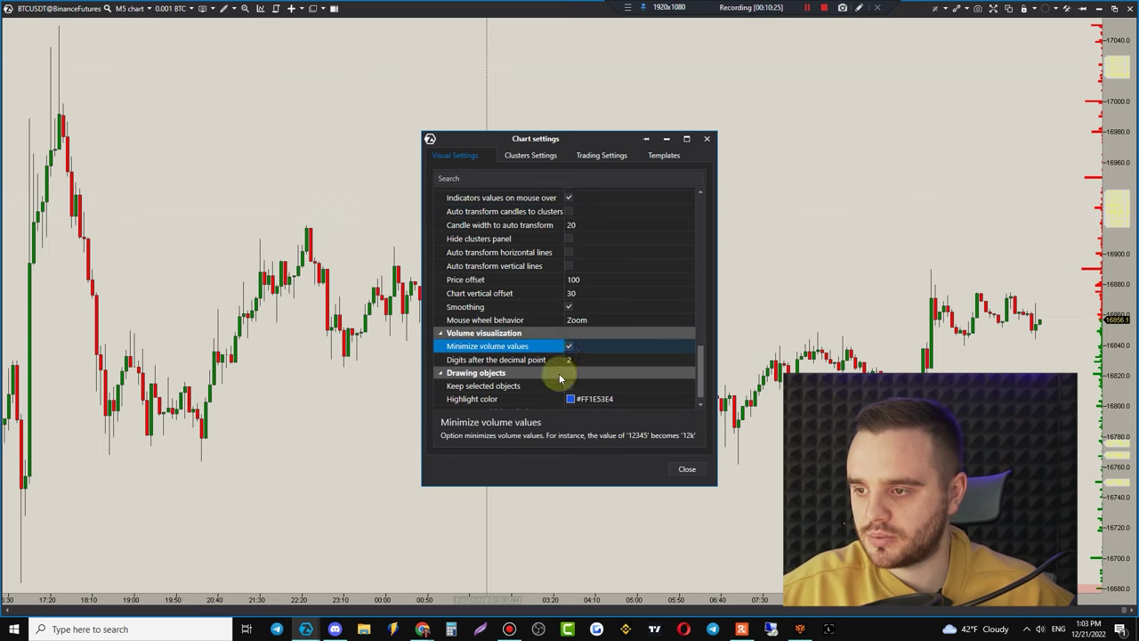
{"action": "left_click", "coordinate": [686, 470]}
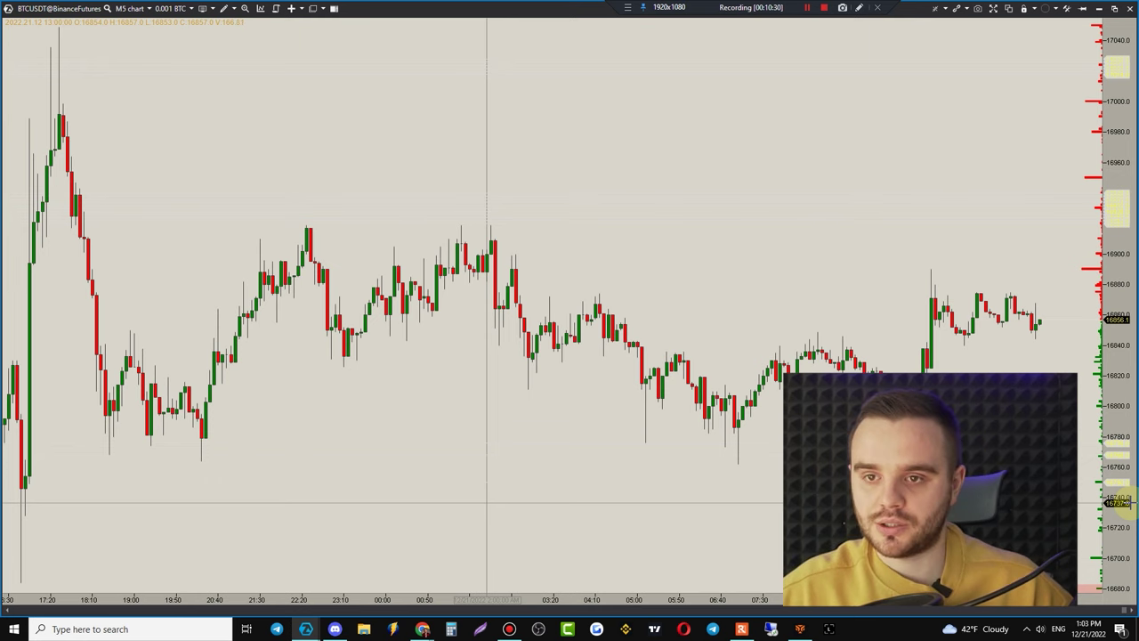
{"action": "scroll", "coordinate": [636, 216], "scroll_direction": "down", "scroll_amount": 6}
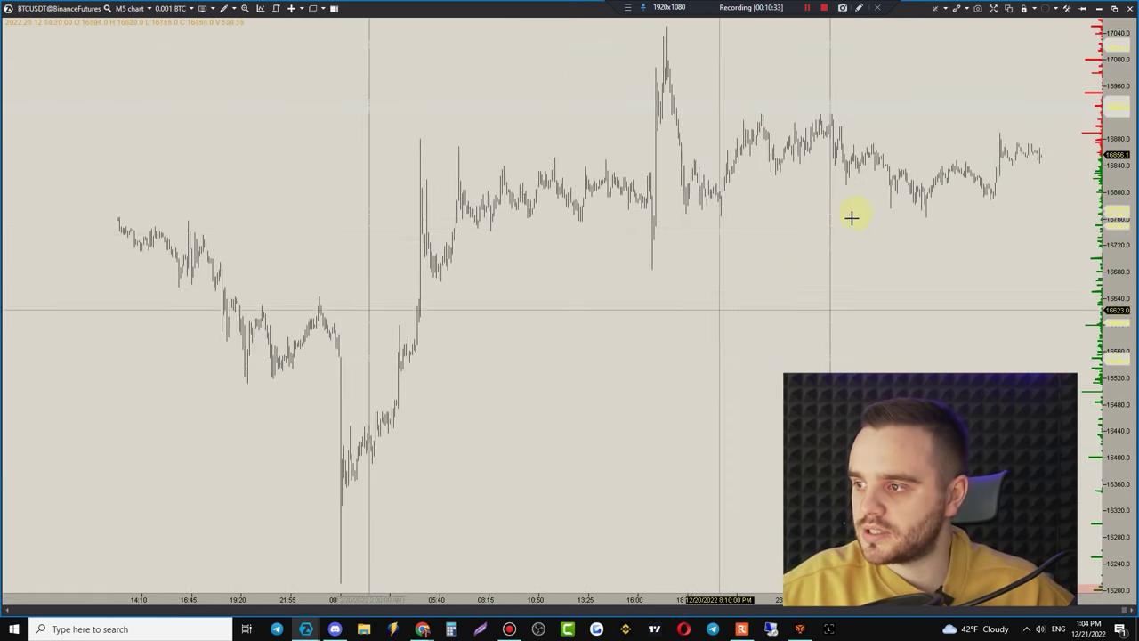
- Set the color of the chart grid's new session lines style to Transparent
{"action": "scroll", "coordinate": [827, 258], "scroll_direction": "up", "scroll_amount": 6}
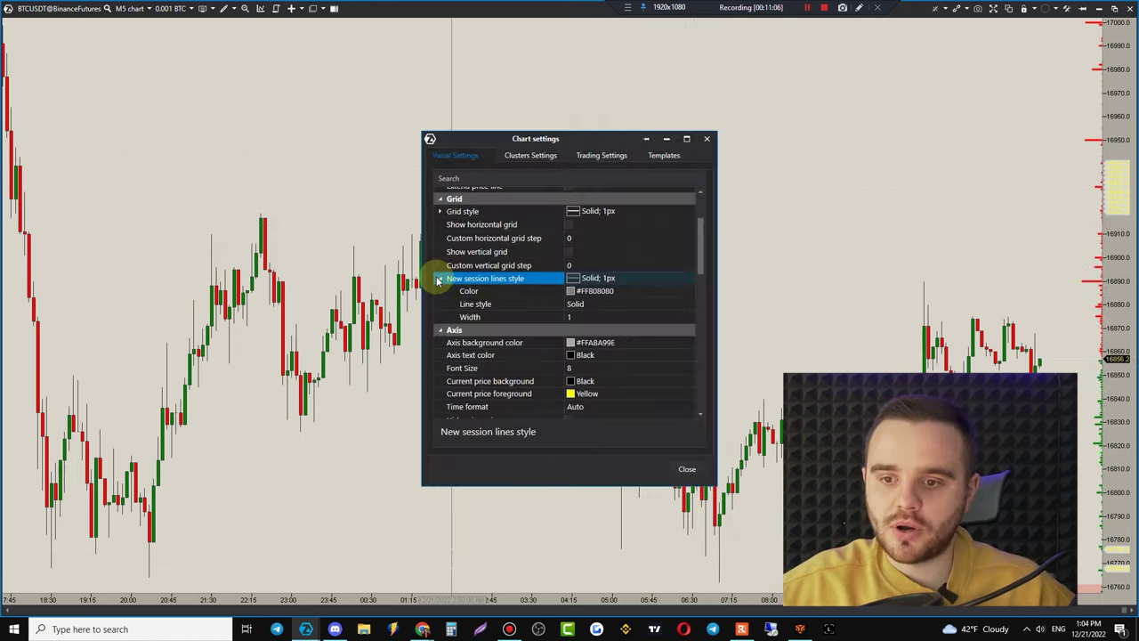
{"action": "left_click", "coordinate": [614, 291]}
{"action": "left_click", "coordinate": [613, 292]}
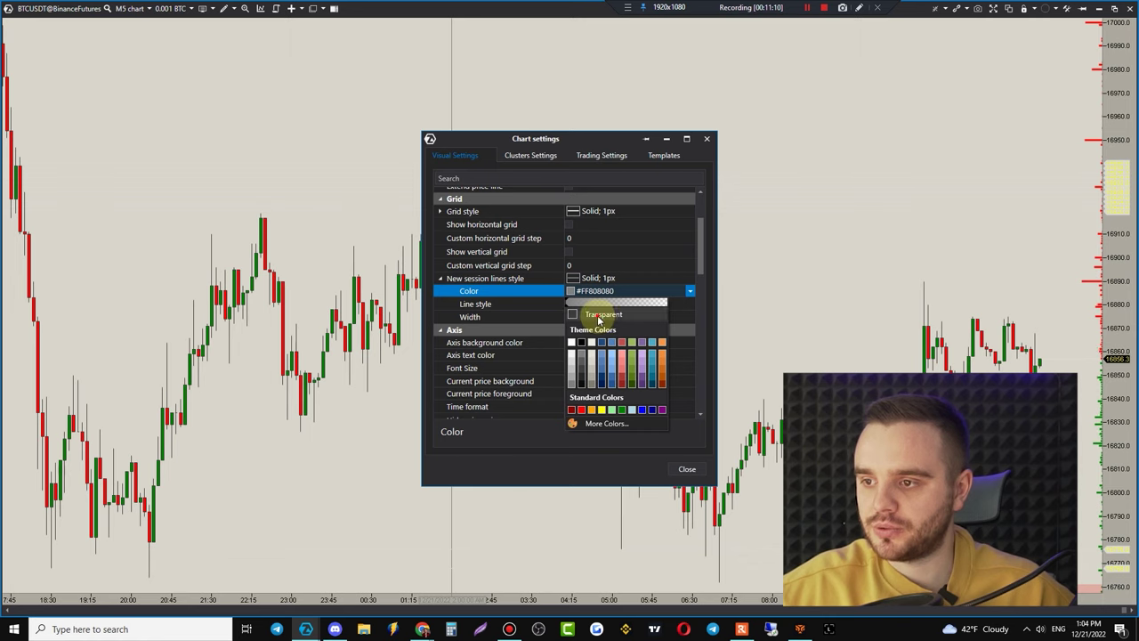
{"action": "left_click", "coordinate": [599, 317]}
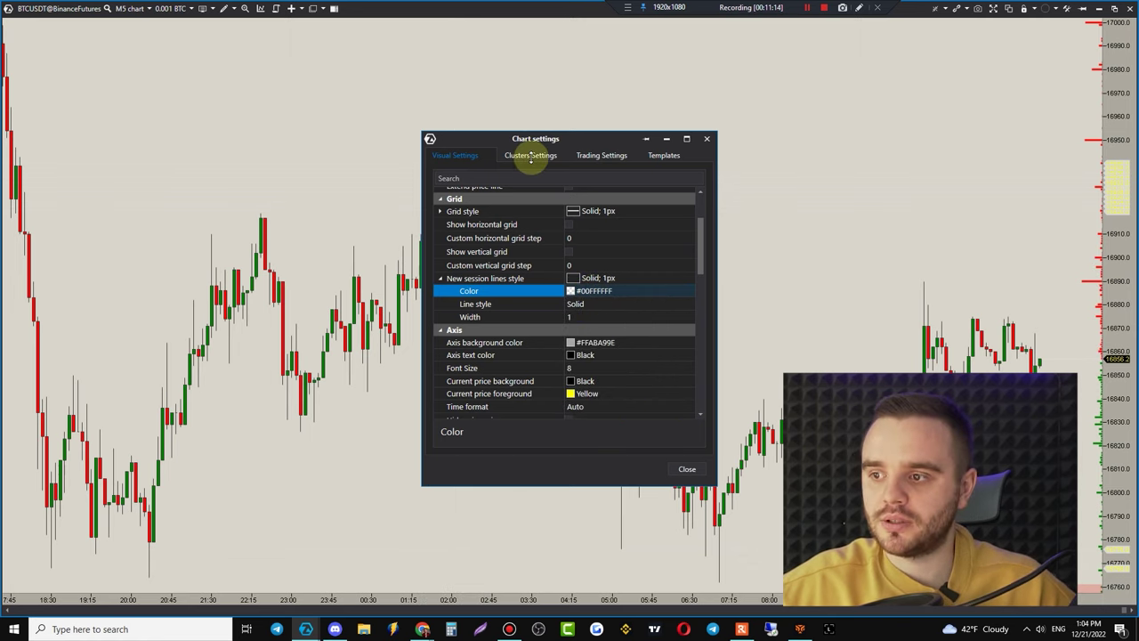
- Try Yellow as the color of the new session lines and return it to Transparent
{"action": "left_click", "coordinate": [590, 292]}
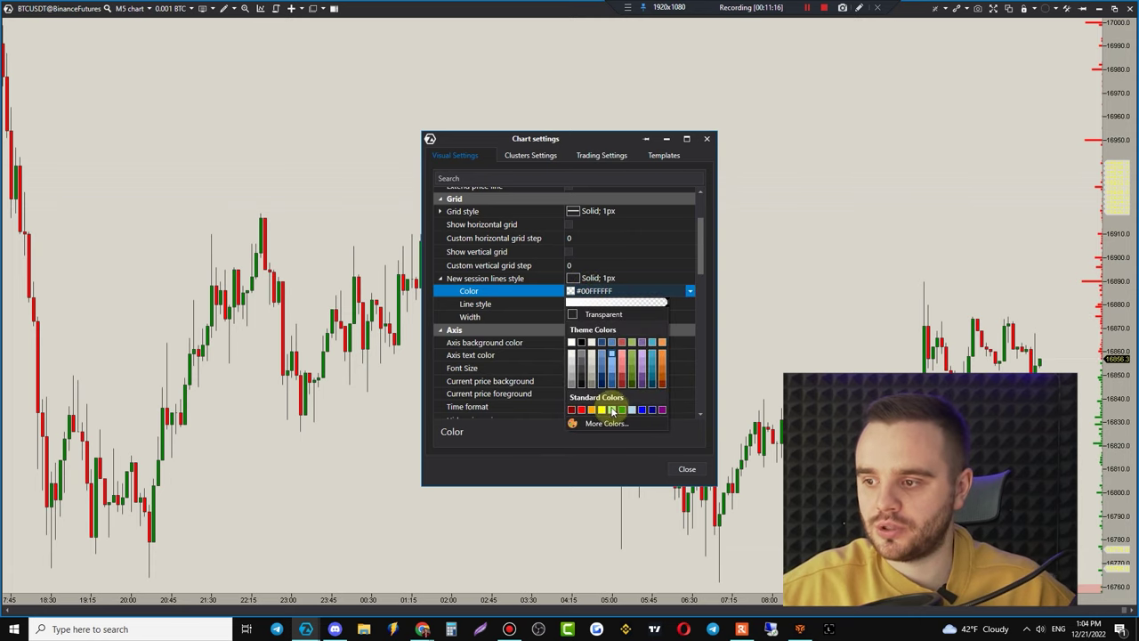
{"action": "left_click", "coordinate": [606, 411]}
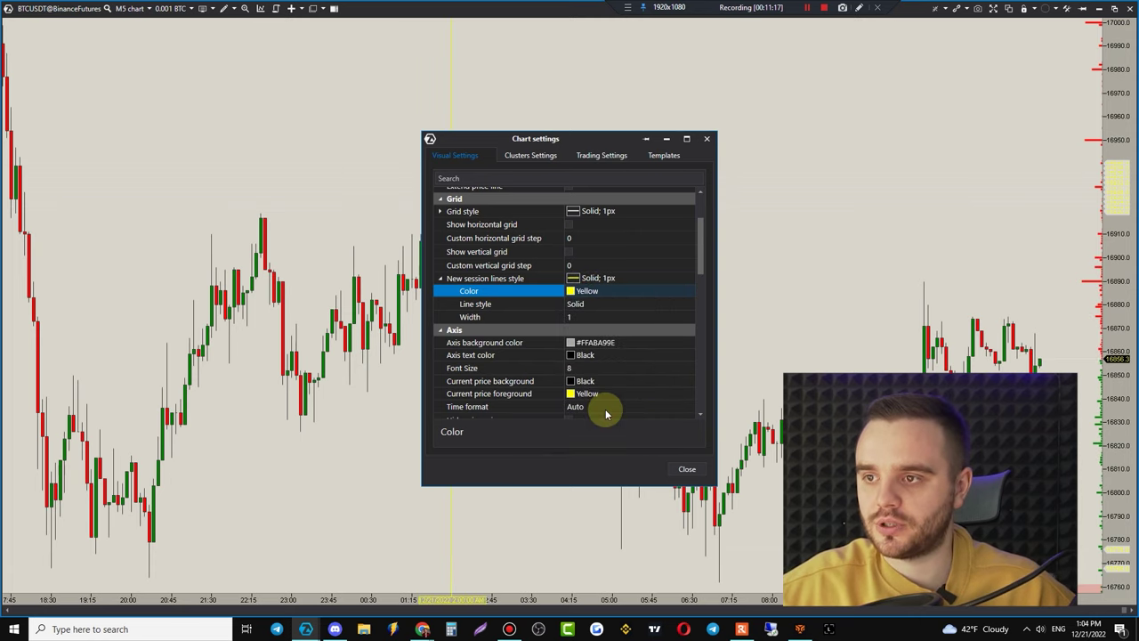
{"action": "left_click", "coordinate": [587, 291]}
{"action": "left_click", "coordinate": [586, 321]}
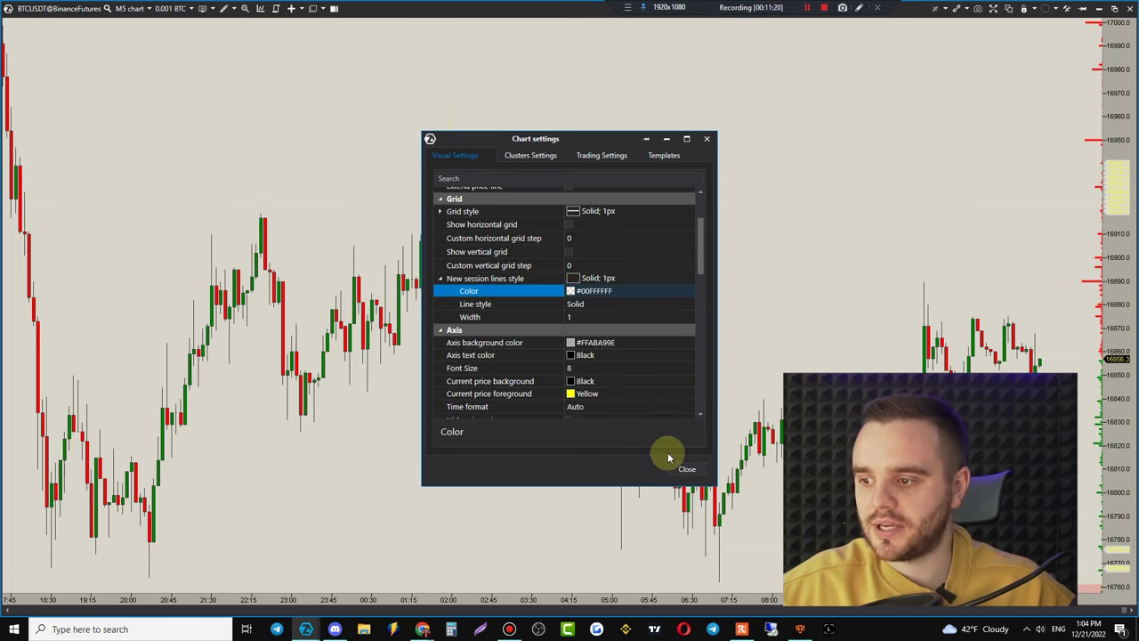
- Close the chart settings and open the list of chart types and timeframes for the BTCUSDT chart
{"action": "left_click", "coordinate": [685, 468]}
{"action": "scroll", "coordinate": [815, 188], "scroll_direction": "up", "scroll_amount": 2}
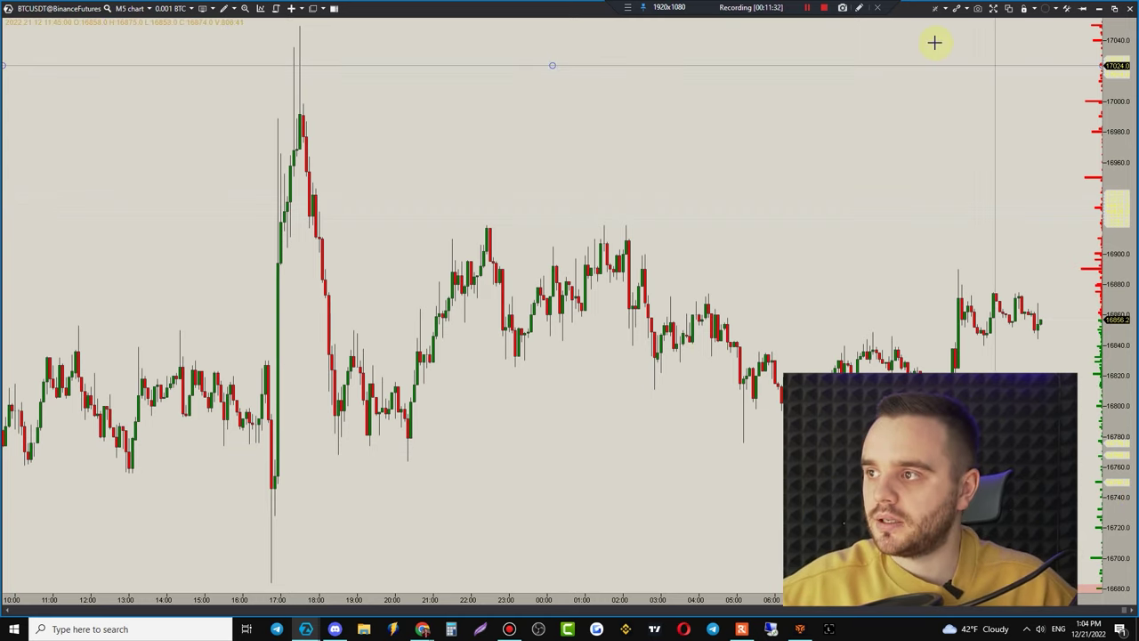
{"action": "left_click", "coordinate": [859, 7]}
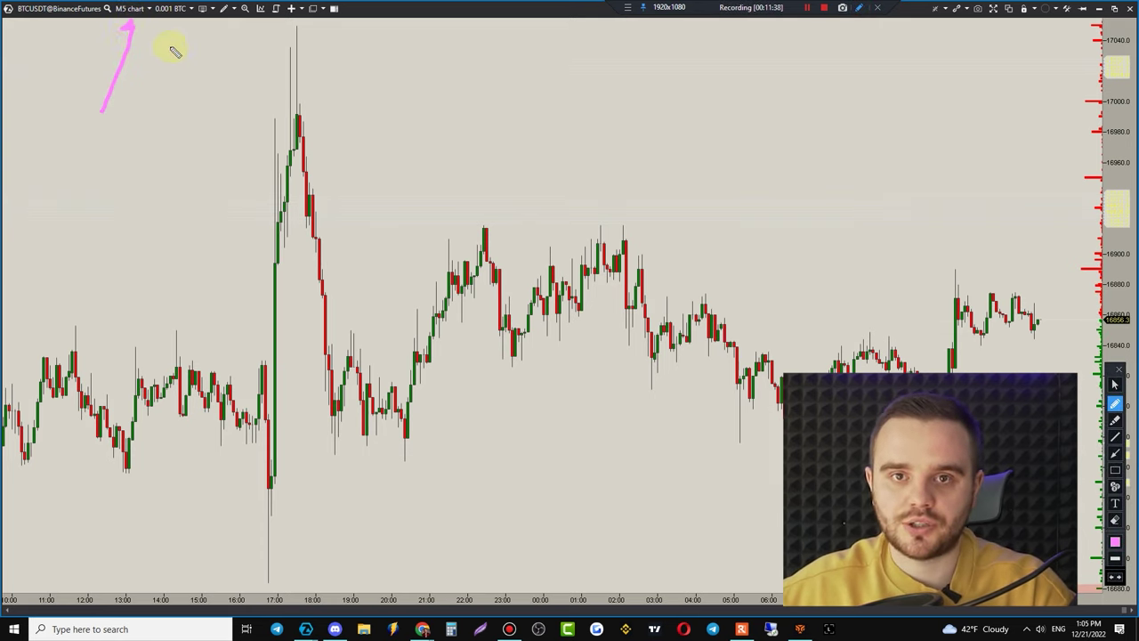
{"action": "left_click", "coordinate": [127, 9]}
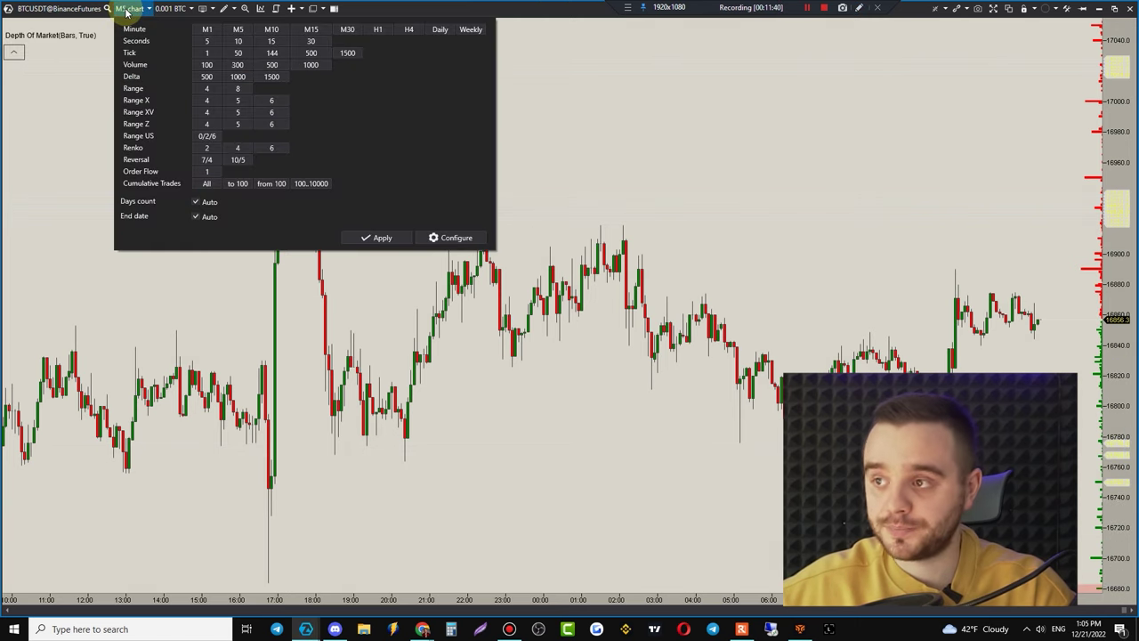
{"action": "key", "text": "Escape"}
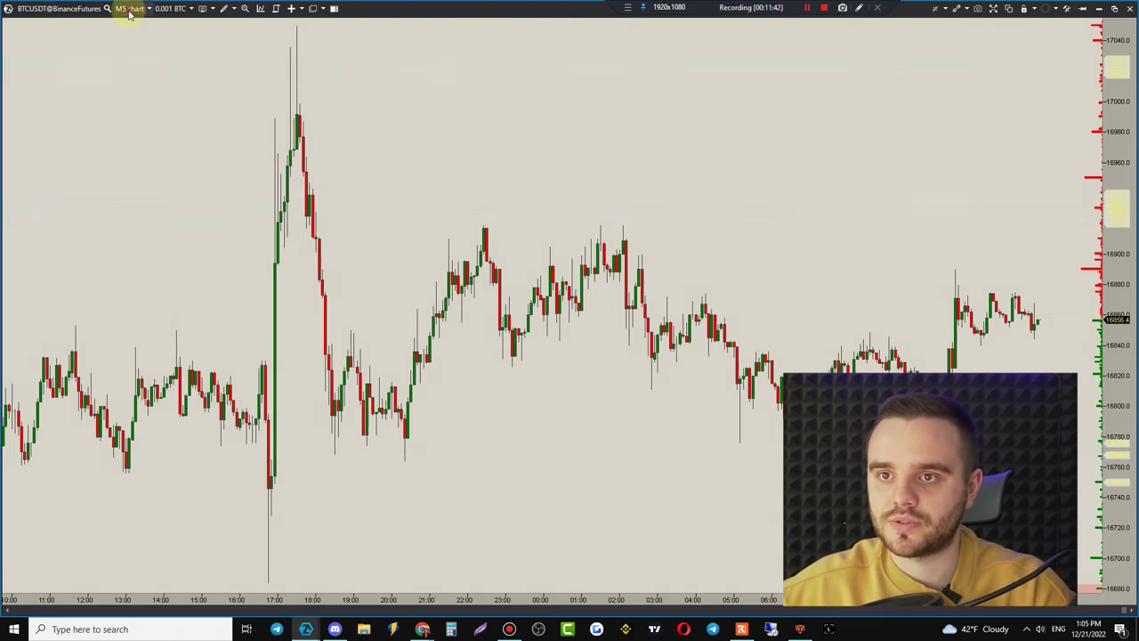
{"action": "left_click", "coordinate": [129, 11]}
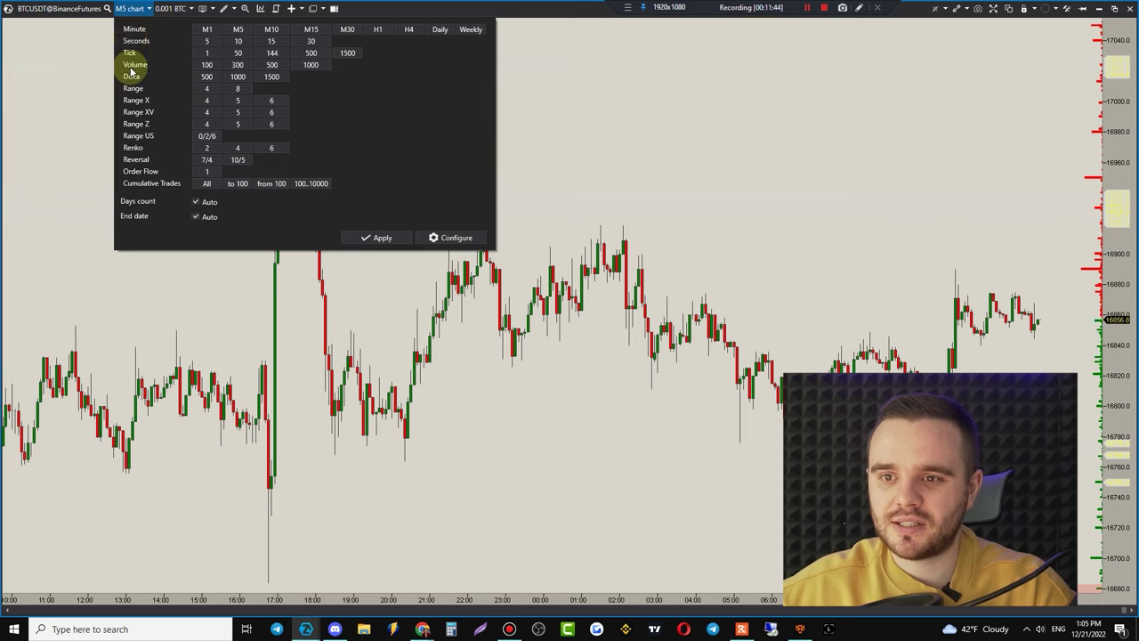
- Capture the screen area around the timeframe list and mark parts of the list with annotation shapes
{"action": "key", "text": "Print"}
{"action": "left_click_drag", "start_coordinate": [86, 11], "coordinate": [538, 259]}
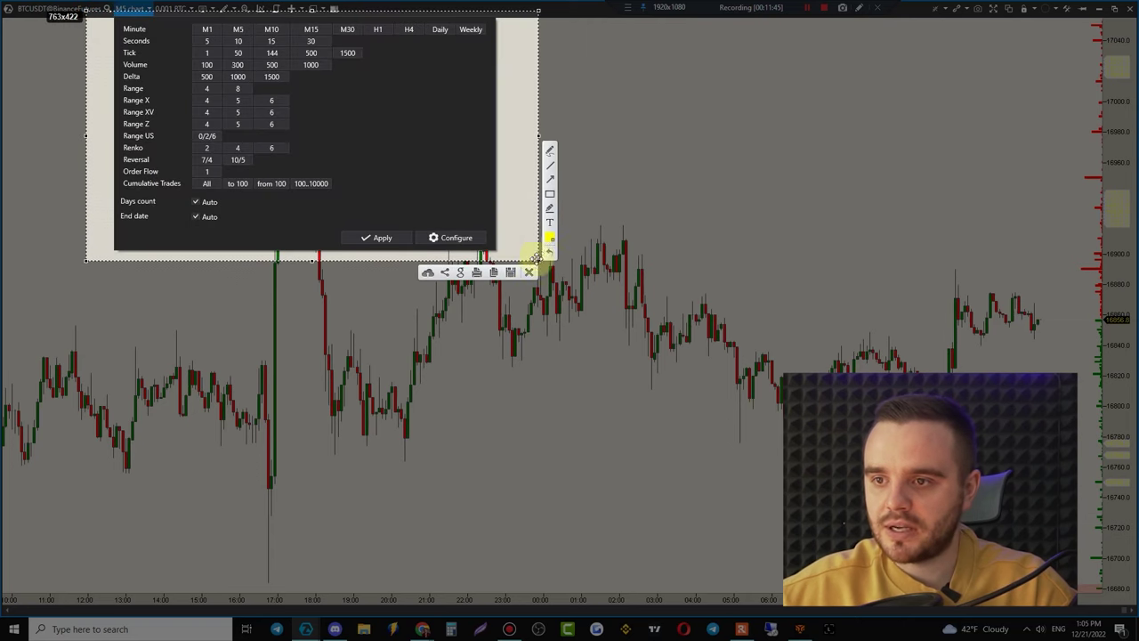
{"action": "left_click", "coordinate": [548, 196]}
{"action": "left_click_drag", "start_coordinate": [116, 41], "coordinate": [476, 40]}
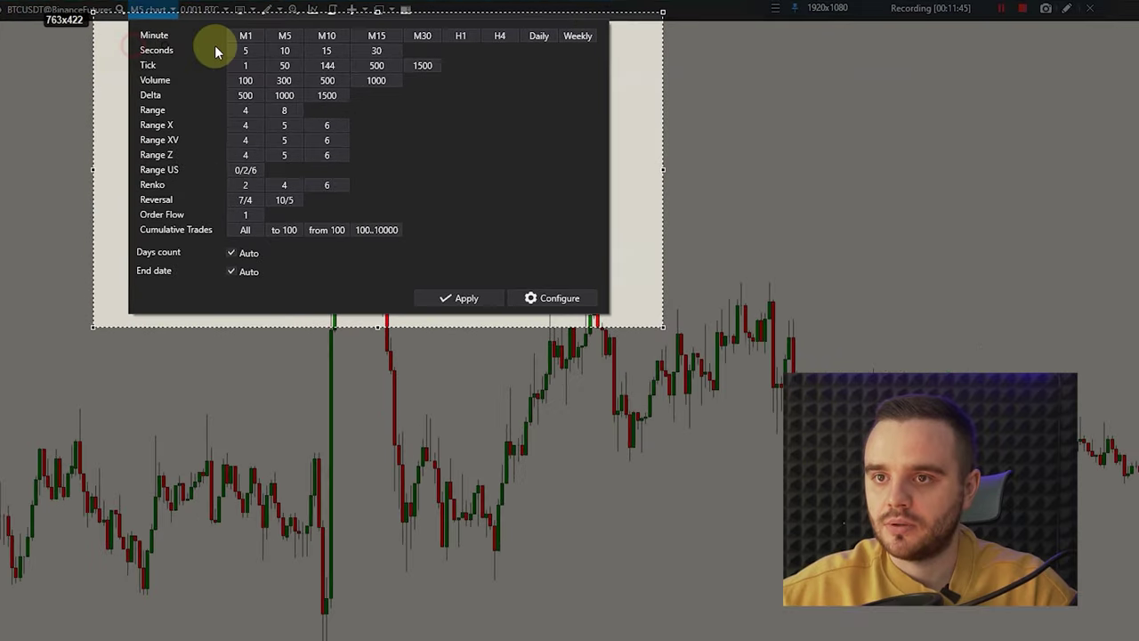
{"action": "left_click_drag", "start_coordinate": [653, 63], "coordinate": [667, 55]}
{"action": "left_click_drag", "start_coordinate": [126, 264], "coordinate": [564, 271]}
{"action": "left_click_drag", "start_coordinate": [460, 297], "coordinate": [321, 296]}
{"action": "left_click_drag", "start_coordinate": [585, 120], "coordinate": [582, 84]}
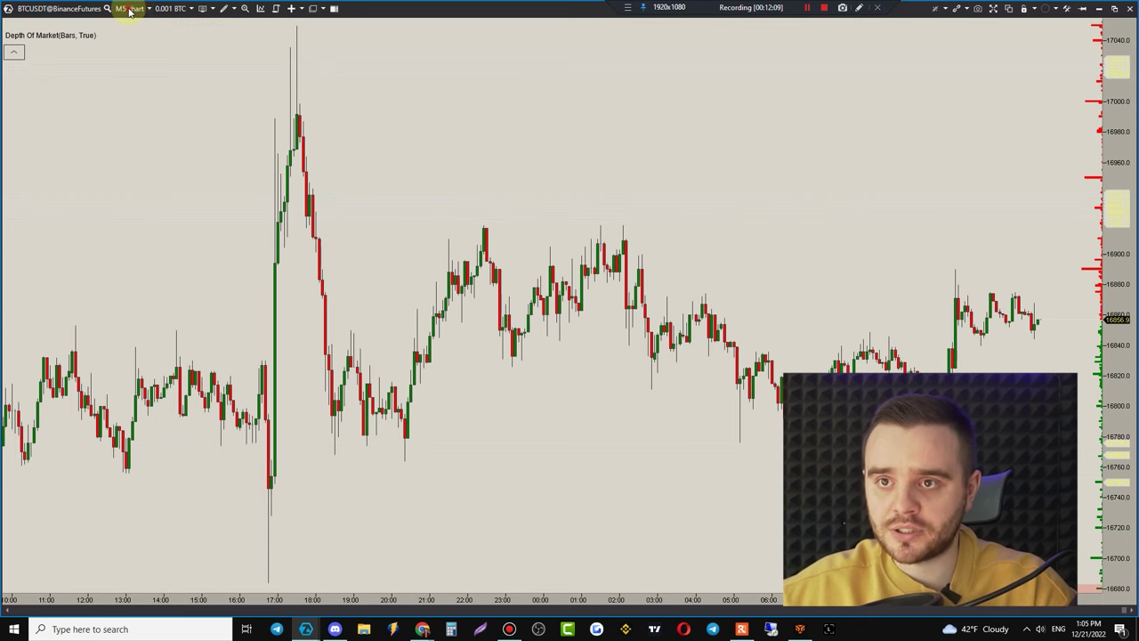
- Switch the chart to the H1, H4 and Daily timeframes in turn
{"action": "left_click", "coordinate": [129, 9]}
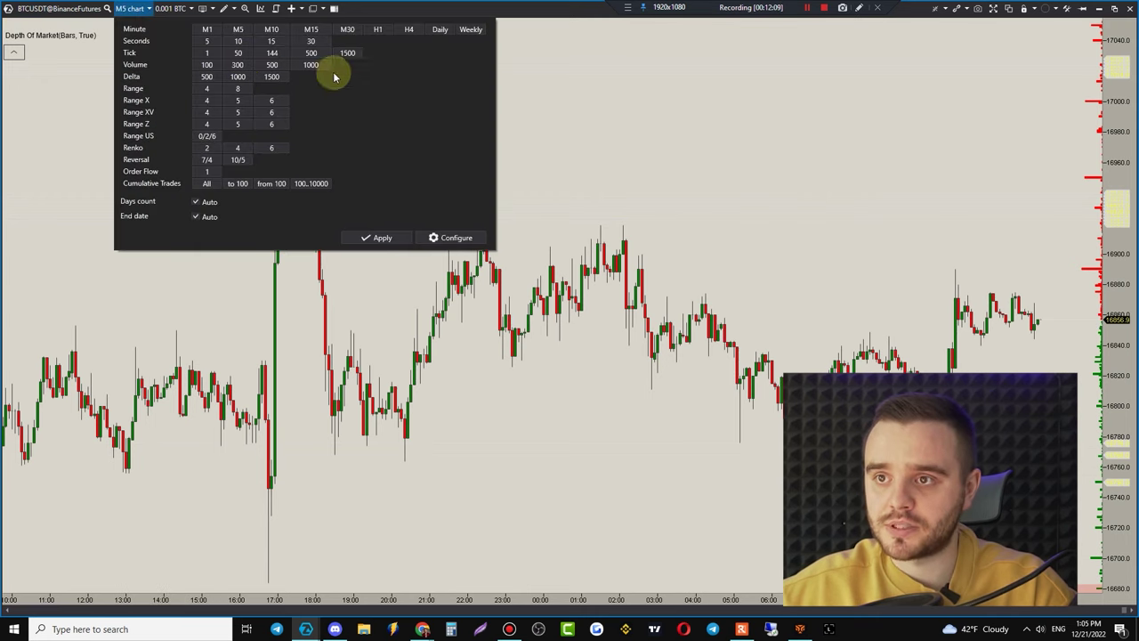
{"action": "left_click", "coordinate": [375, 29]}
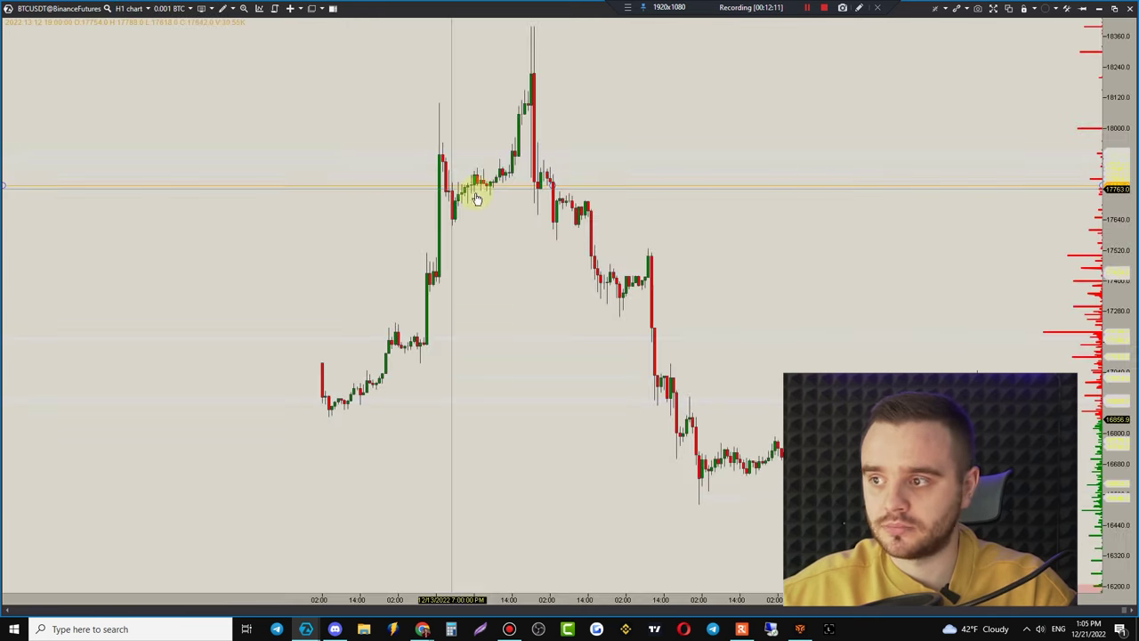
{"action": "left_click", "coordinate": [129, 9]}
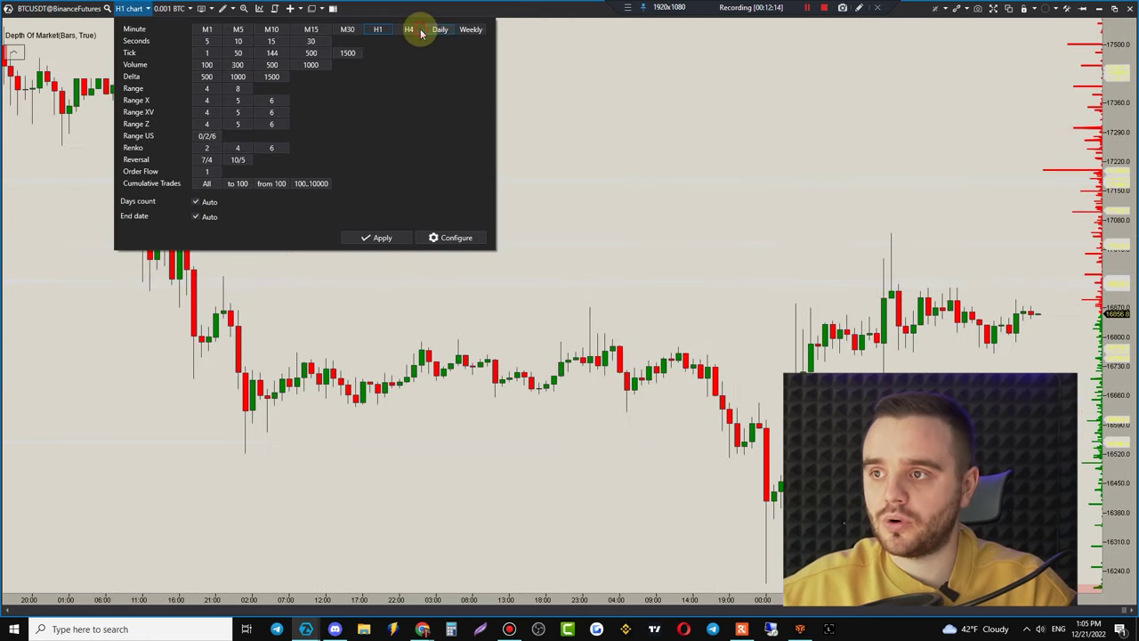
{"action": "left_click", "coordinate": [418, 30]}
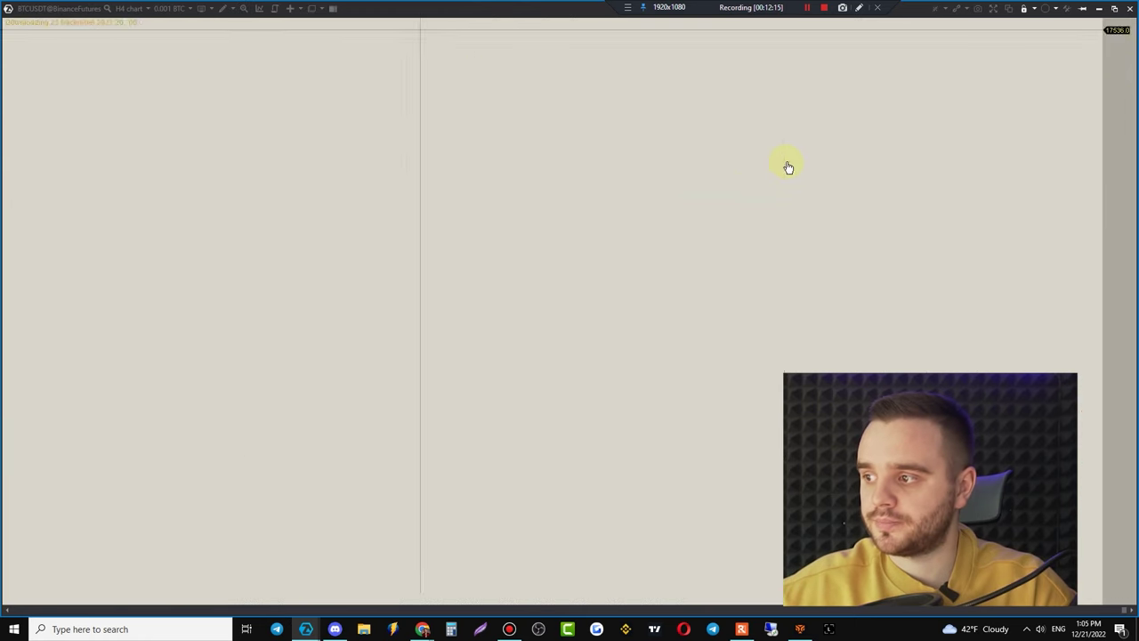
{"action": "left_click", "coordinate": [187, 10]}
{"action": "left_click", "coordinate": [188, 9]}
{"action": "left_click", "coordinate": [130, 9]}
{"action": "left_click", "coordinate": [437, 30]}
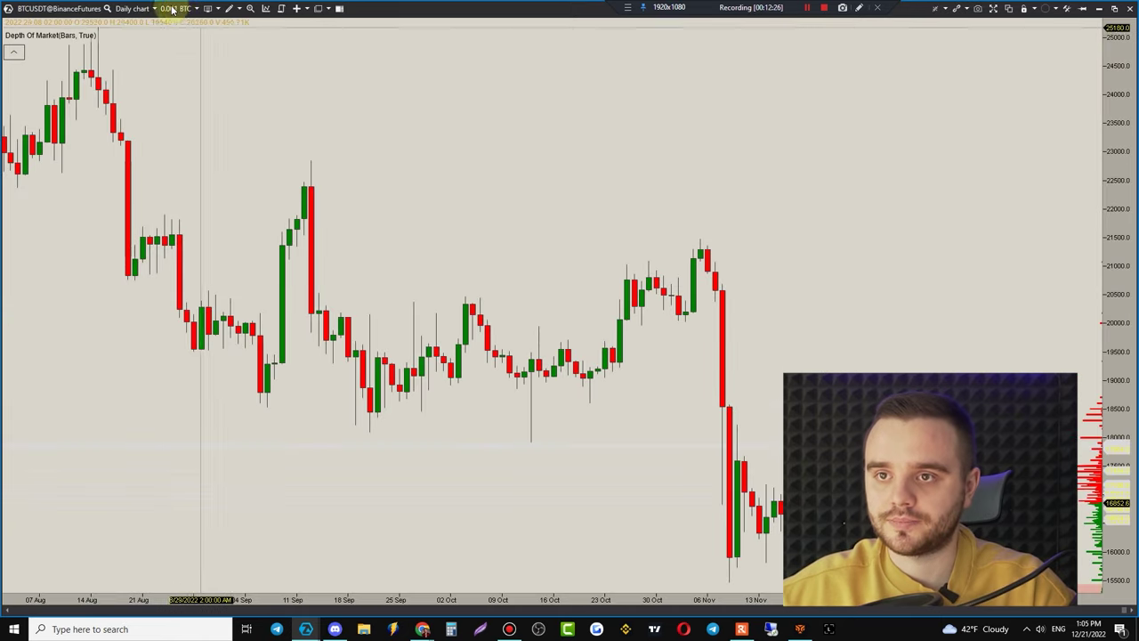
- Switch the chart to the M15 timeframe
{"action": "left_click", "coordinate": [131, 9]}
{"action": "left_click", "coordinate": [311, 30]}
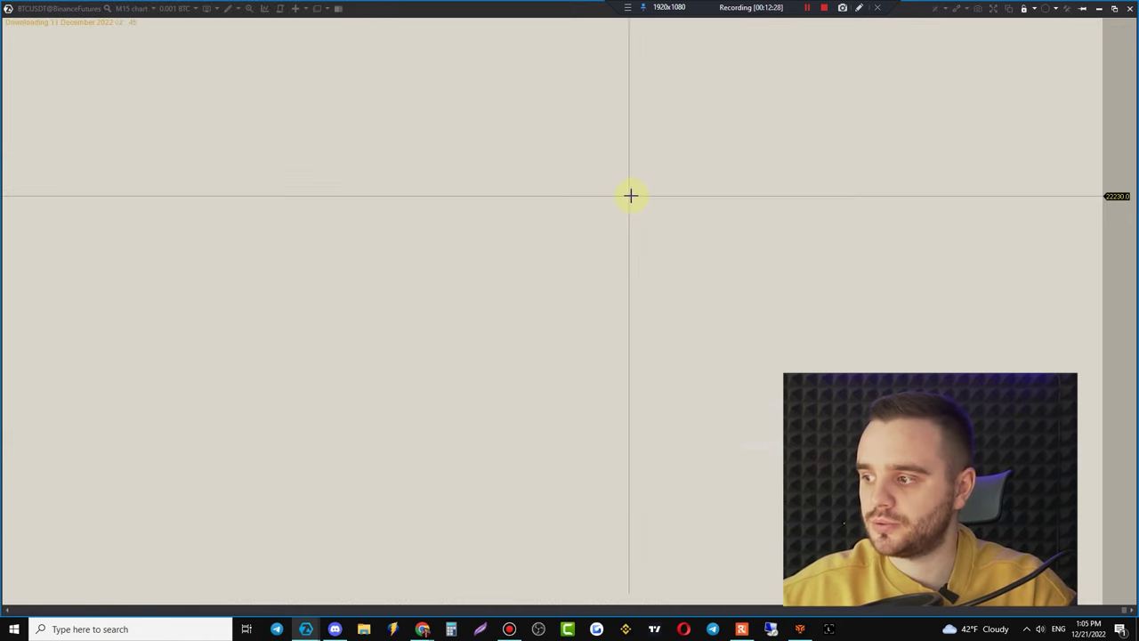
{"action": "left_click", "coordinate": [132, 9]}
{"action": "left_click", "coordinate": [200, 203]}
{"action": "scroll", "coordinate": [473, 308], "scroll_direction": "down", "scroll_amount": 2}
{"action": "scroll", "coordinate": [550, 447], "scroll_direction": "up", "scroll_amount": 4}
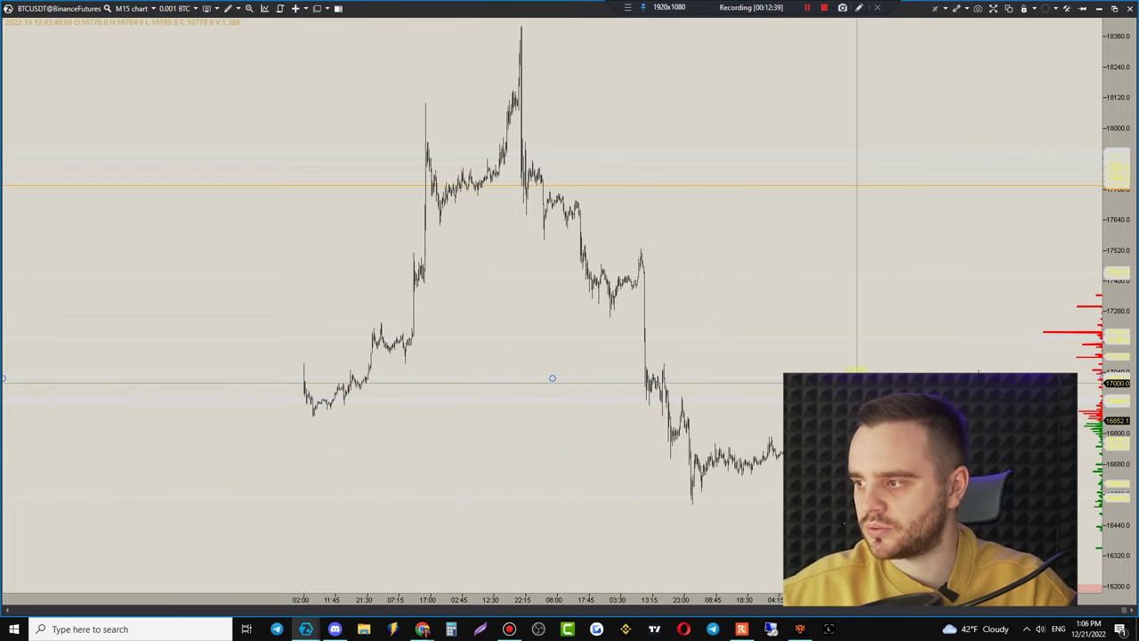
{"action": "scroll", "coordinate": [358, 214], "scroll_direction": "up", "scroll_amount": 5}
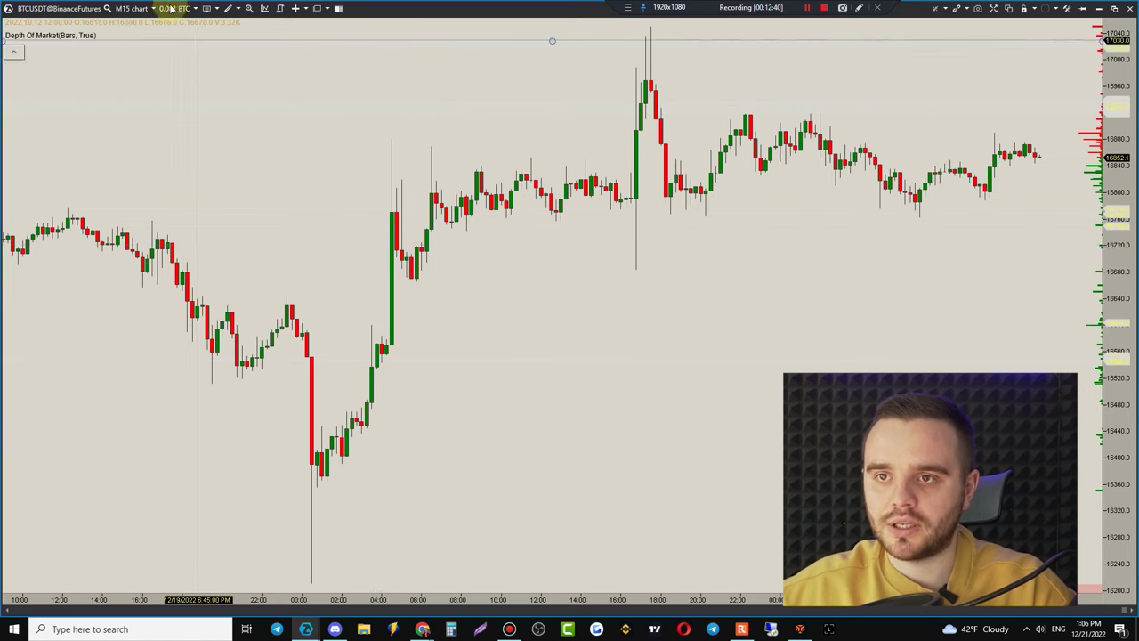
- Turn off the automatic days count for the M15 chart, set it to 55 days and apply
{"action": "left_click", "coordinate": [132, 8]}
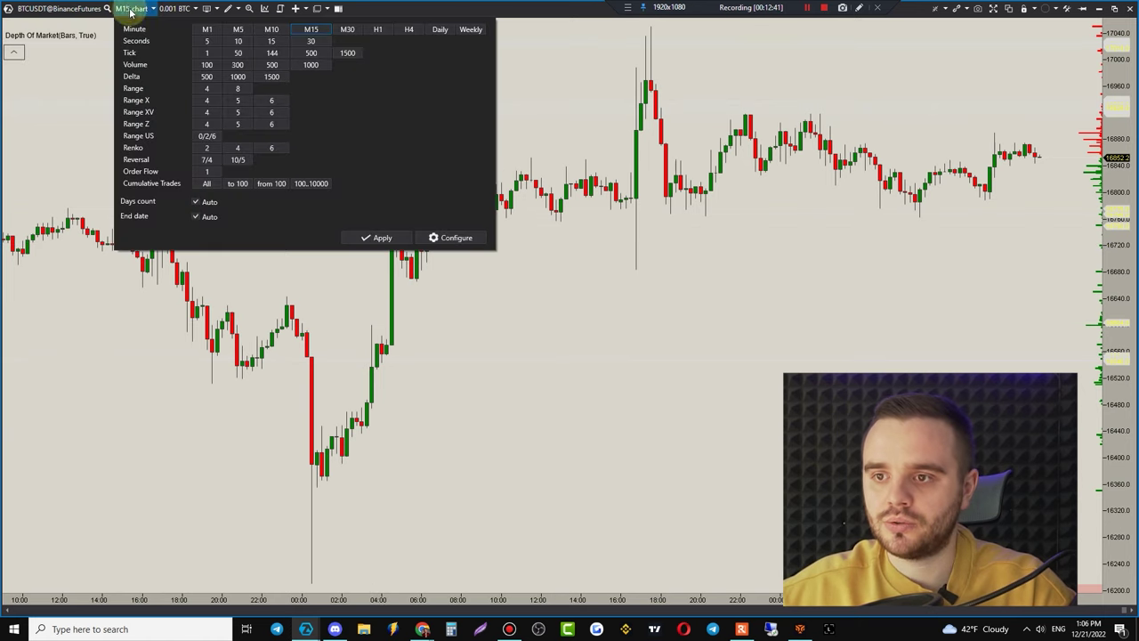
{"action": "left_click", "coordinate": [195, 204]}
{"action": "left_click", "coordinate": [197, 203]}
{"action": "left_click", "coordinate": [242, 201]}
{"action": "left_click_drag", "start_coordinate": [242, 202], "coordinate": [285, 203]}
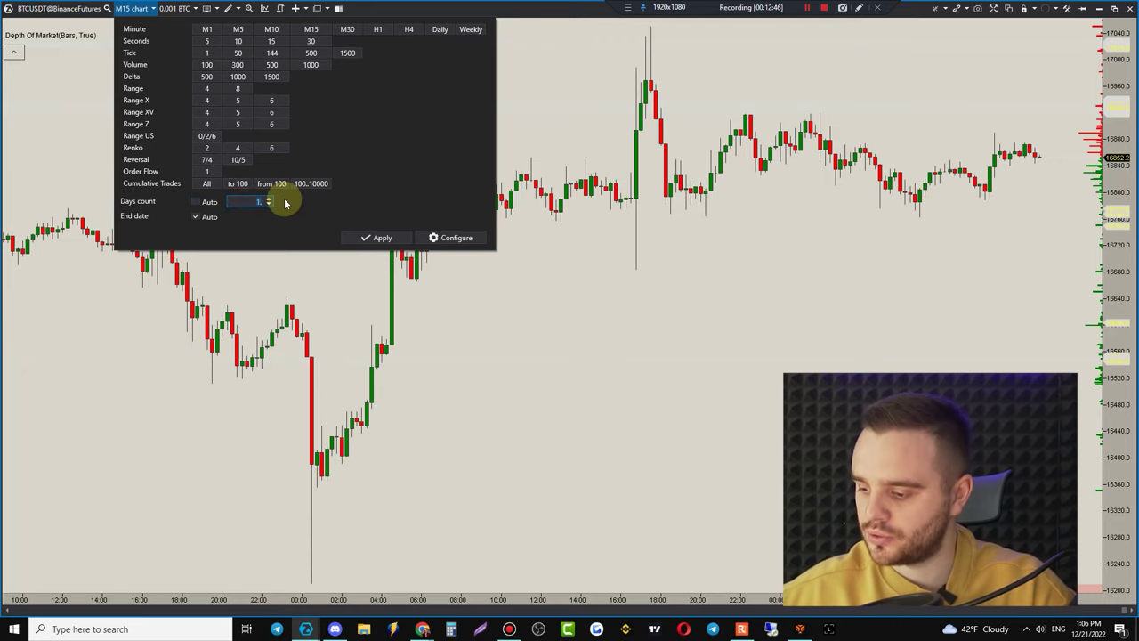
{"action": "left_click", "coordinate": [382, 238]}
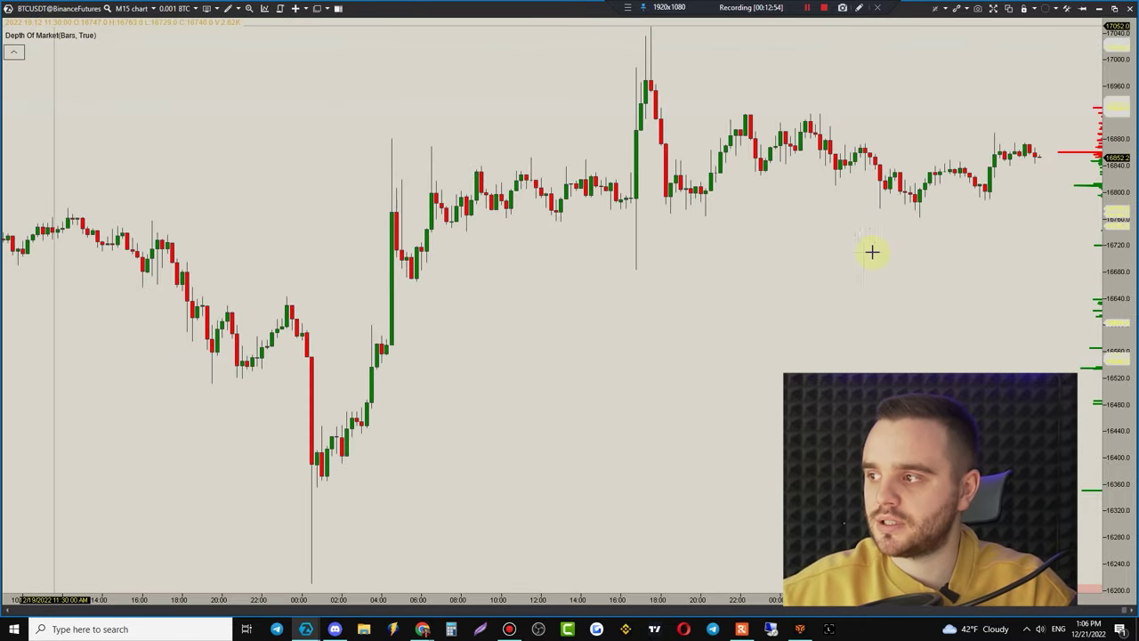
- Switch the chart to the M30 timeframe and restore the automatic days count
{"action": "scroll", "coordinate": [986, 257], "scroll_direction": "down", "scroll_amount": 3}
{"action": "scroll", "coordinate": [989, 258], "scroll_direction": "down", "scroll_amount": 3}
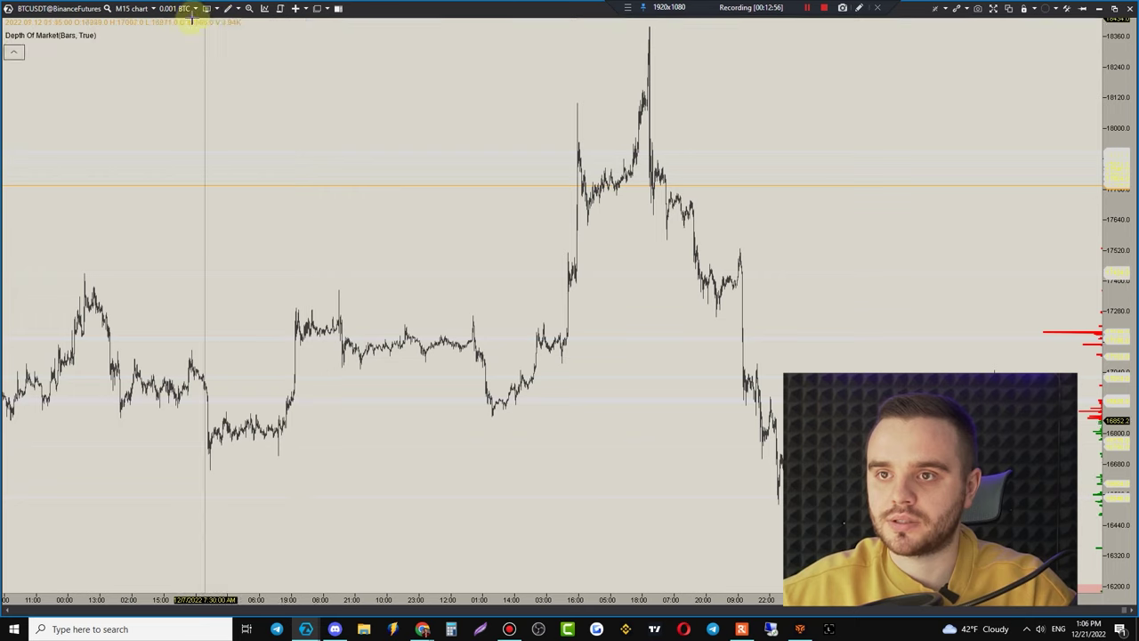
{"action": "scroll", "coordinate": [311, 234], "scroll_direction": "down", "scroll_amount": 5}
{"action": "left_click_drag", "start_coordinate": [310, 234], "coordinate": [712, 247]}
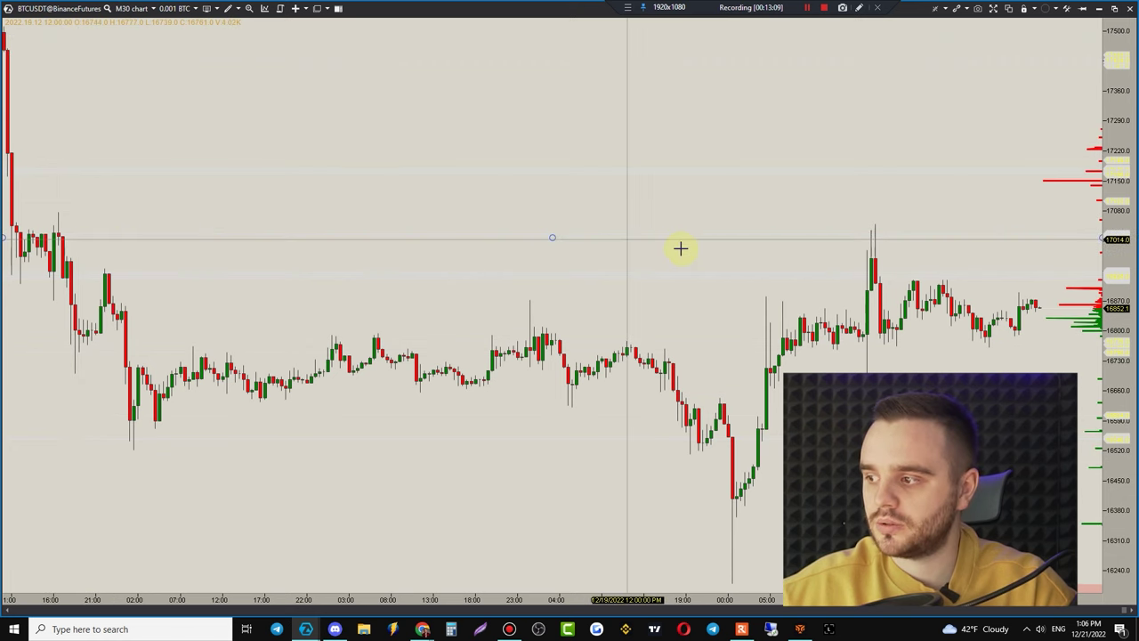
{"action": "scroll", "coordinate": [828, 226], "scroll_direction": "down", "scroll_amount": 2}
{"action": "left_click_drag", "start_coordinate": [829, 226], "coordinate": [759, 237]}
{"action": "scroll", "coordinate": [676, 227], "scroll_direction": "up", "scroll_amount": 2}
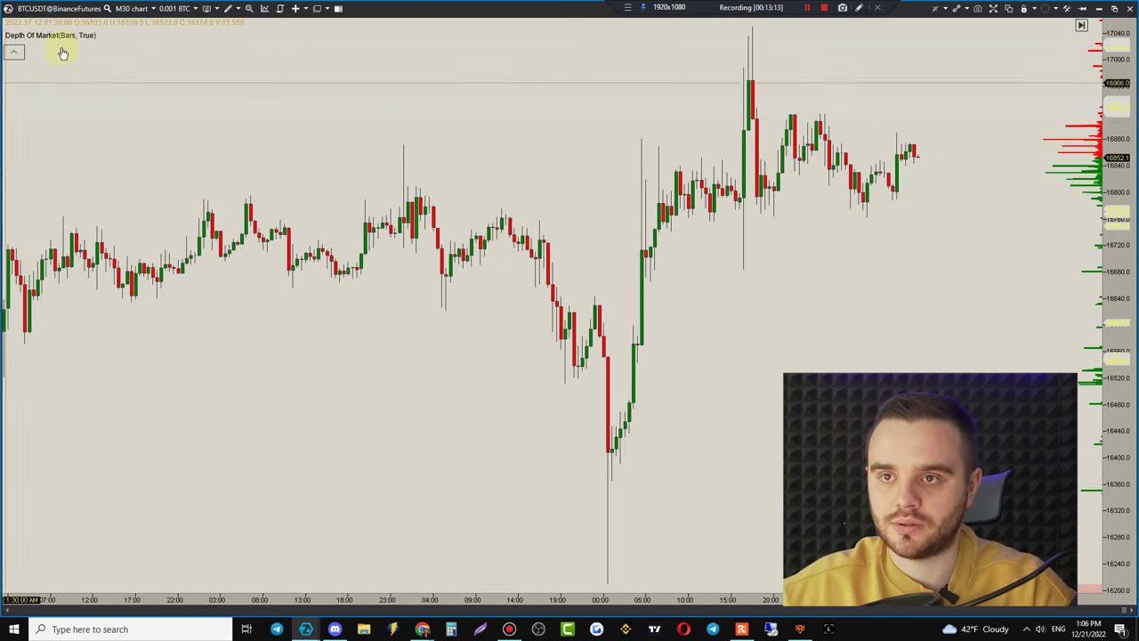
{"action": "left_click", "coordinate": [134, 10]}
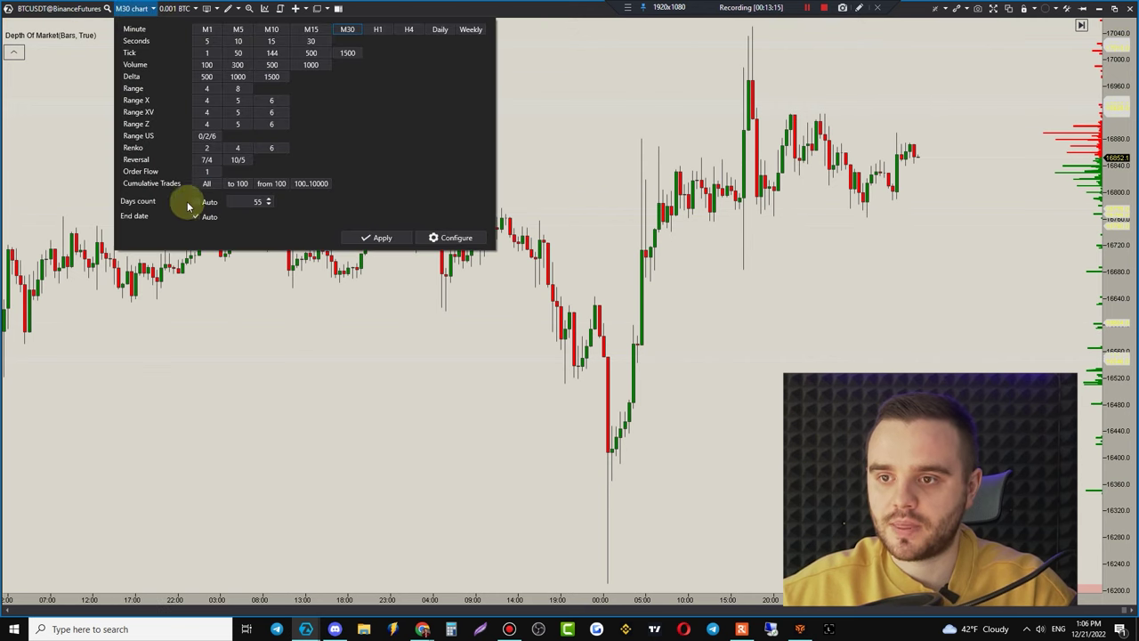
{"action": "left_click", "coordinate": [370, 237]}
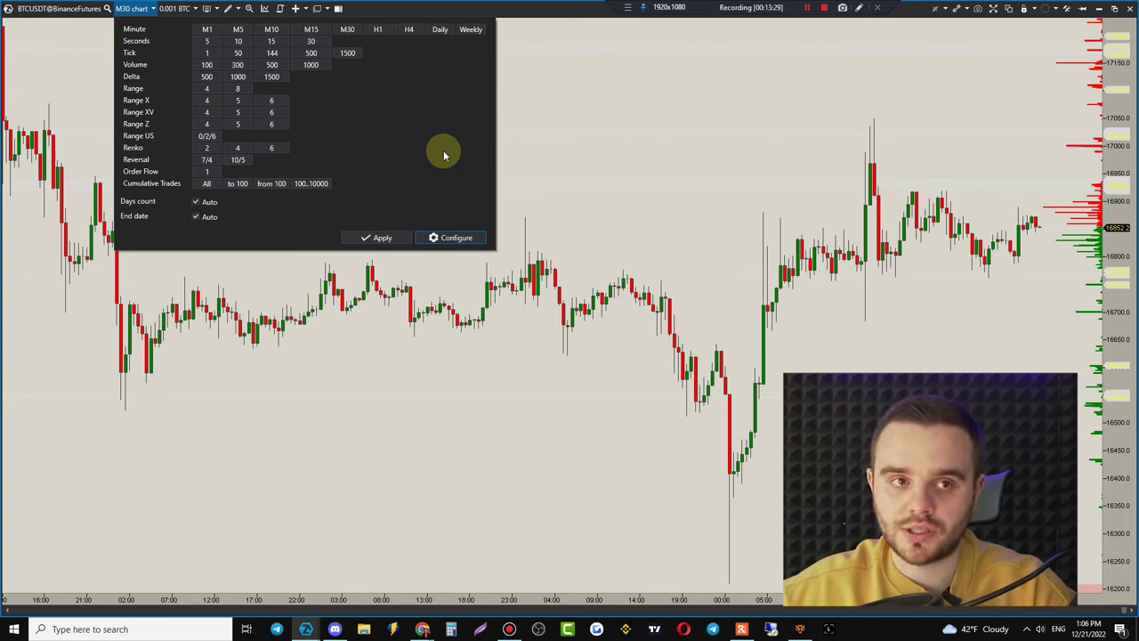
- Start adding a value to the Minute group in the timeframe configuration and set its custom timeframe to 45
{"action": "left_click", "coordinate": [456, 238]}
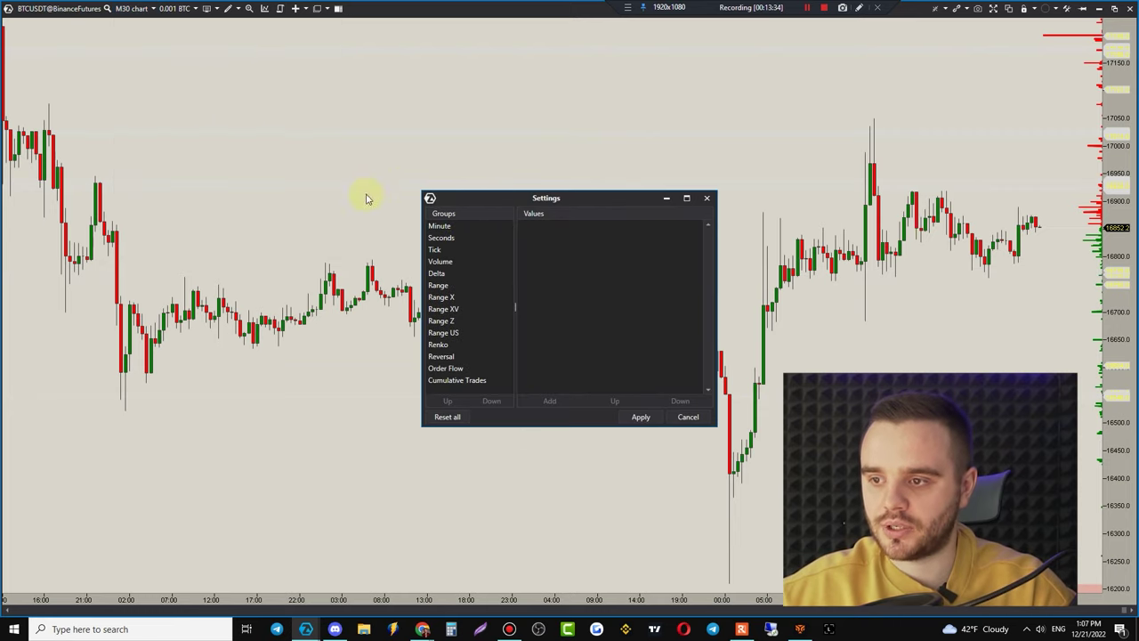
{"action": "left_click", "coordinate": [452, 227]}
{"action": "left_click", "coordinate": [564, 403]}
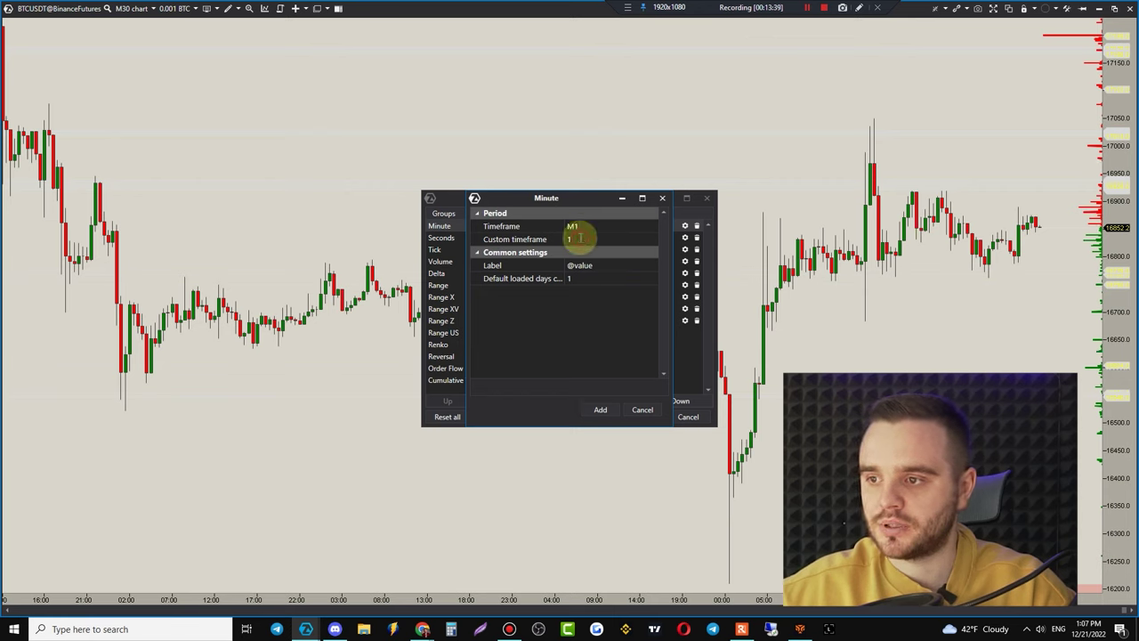
{"action": "left_click", "coordinate": [570, 239]}
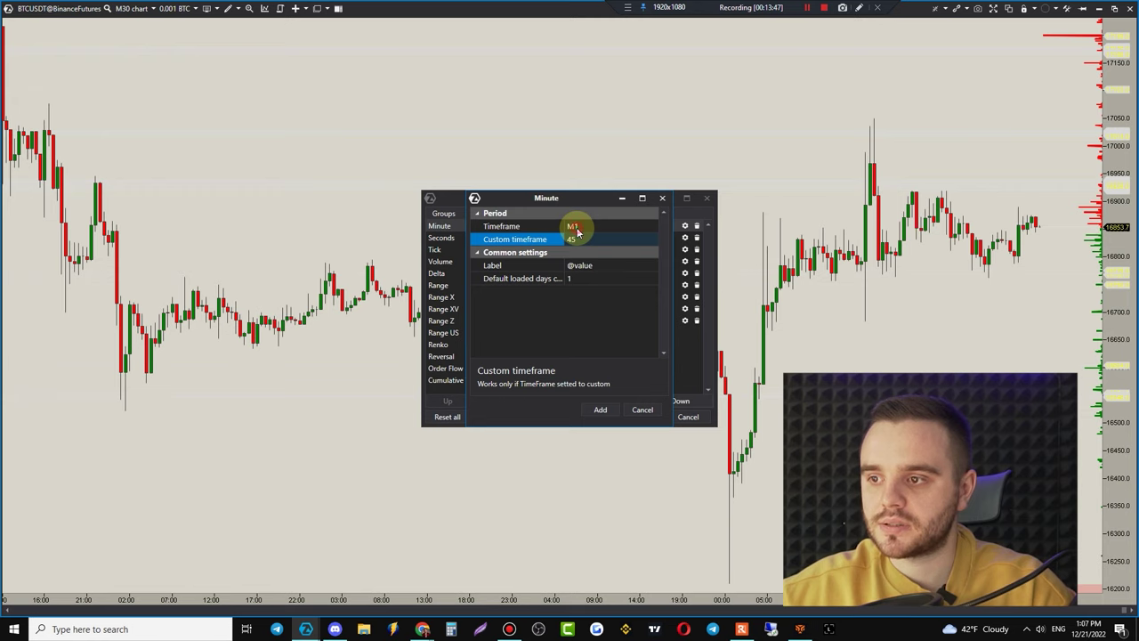
- Set the timeframe of the new Minute value to Custom so the 45-minute setting applies
{"action": "left_click", "coordinate": [575, 230]}
{"action": "left_click", "coordinate": [585, 229]}
{"action": "left_click", "coordinate": [587, 229]}
{"action": "left_click", "coordinate": [588, 231]}
{"action": "left_click", "coordinate": [589, 230]}
{"action": "left_click", "coordinate": [593, 225]}
{"action": "left_click", "coordinate": [580, 353]}
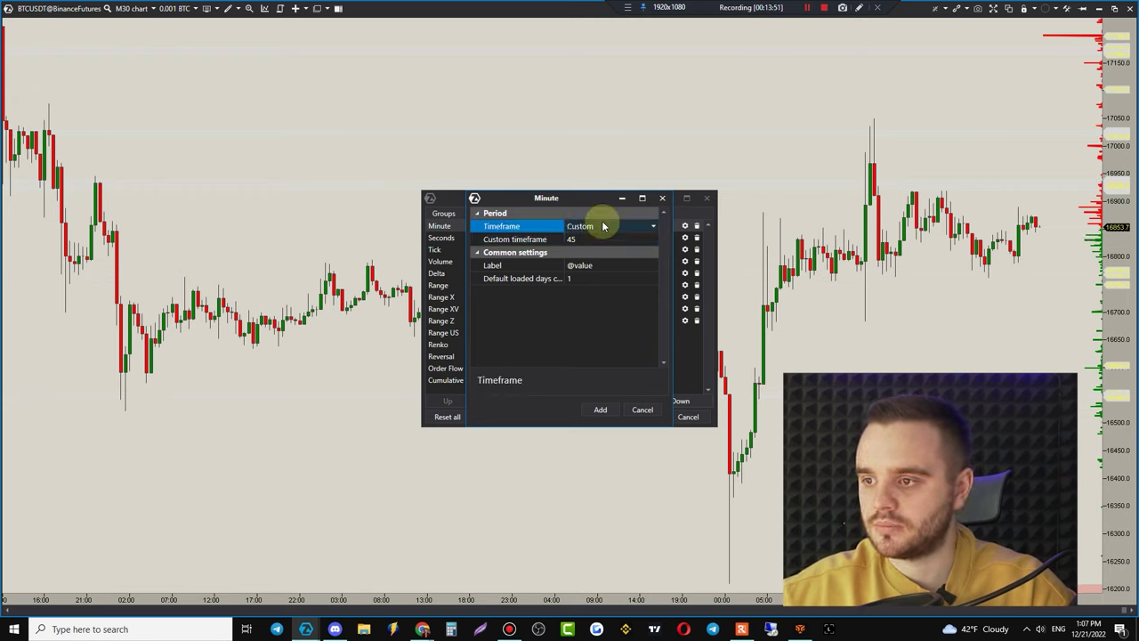
- Check the label and default loaded days fields, discard the new Minute value, and view the Cumulative Trades group before closing the timeframe settings
{"action": "left_click", "coordinate": [587, 265]}
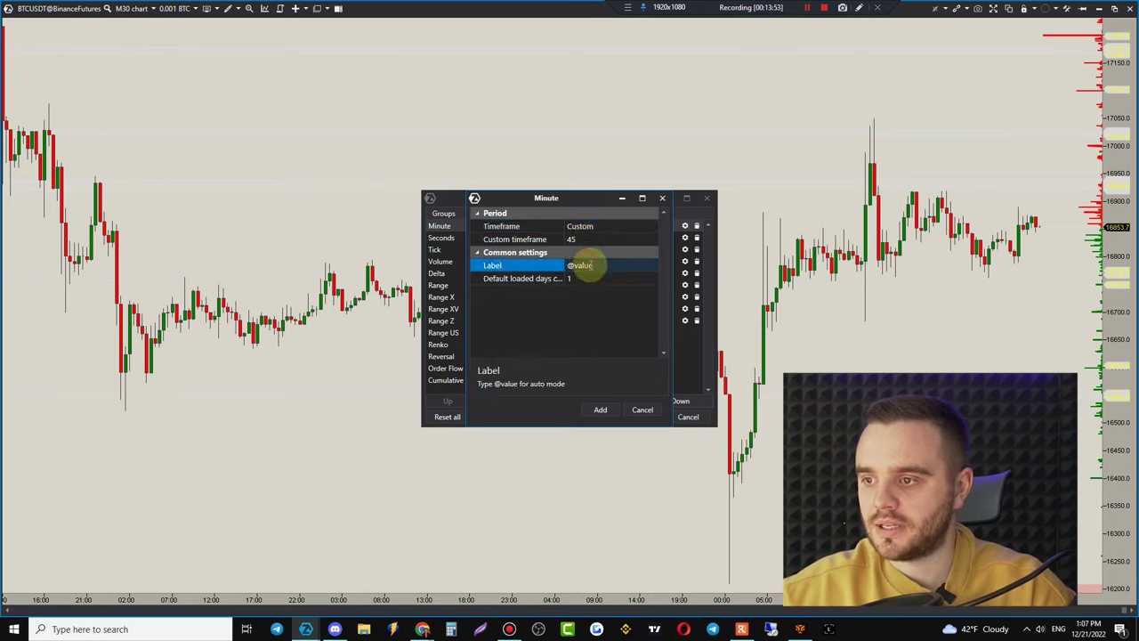
{"action": "left_click", "coordinate": [579, 298]}
{"action": "left_click", "coordinate": [585, 279]}
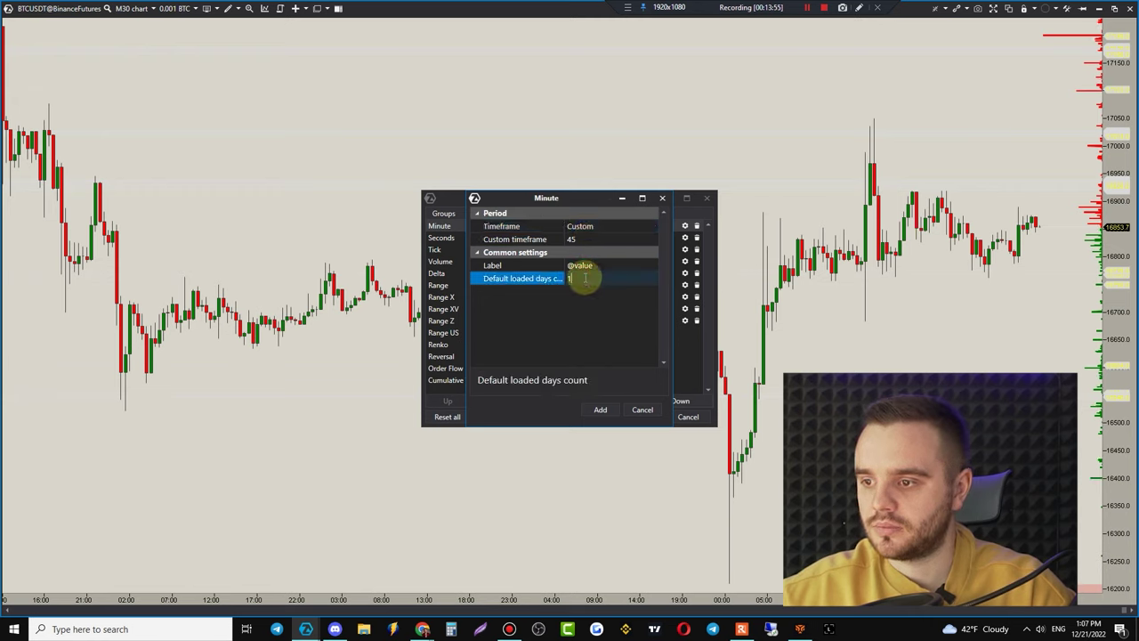
{"action": "left_click", "coordinate": [663, 197]}
{"action": "left_click", "coordinate": [450, 381]}
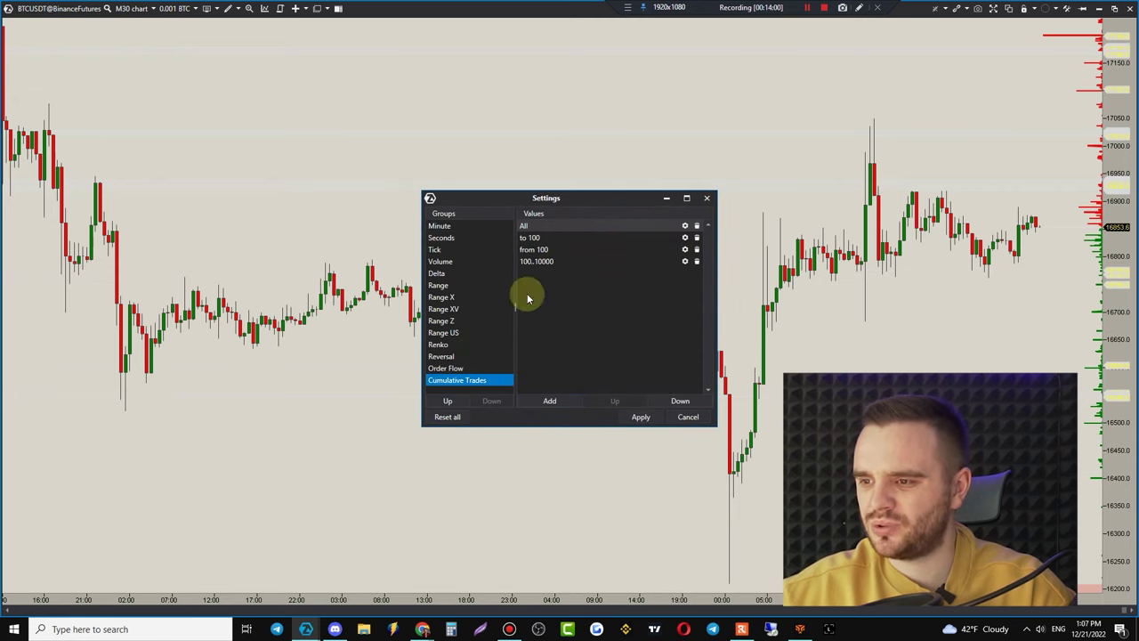
{"action": "left_click", "coordinate": [708, 197]}
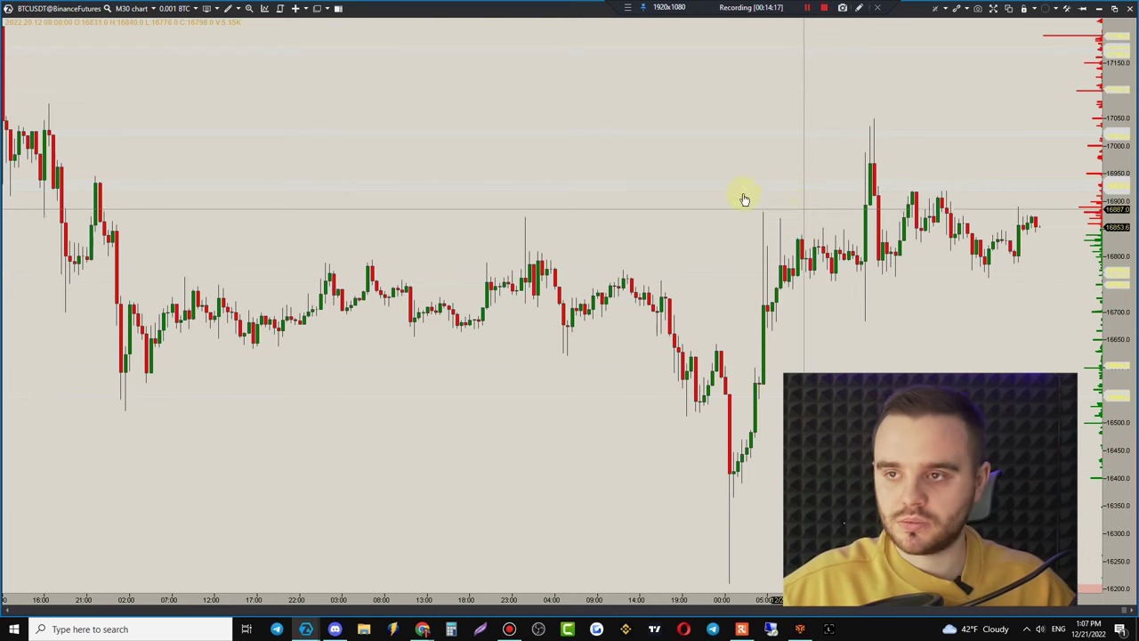
- Search all instruments for ethusdt and choose ETHUSDT@Binance for the chart
{"action": "left_click", "coordinate": [58, 8]}
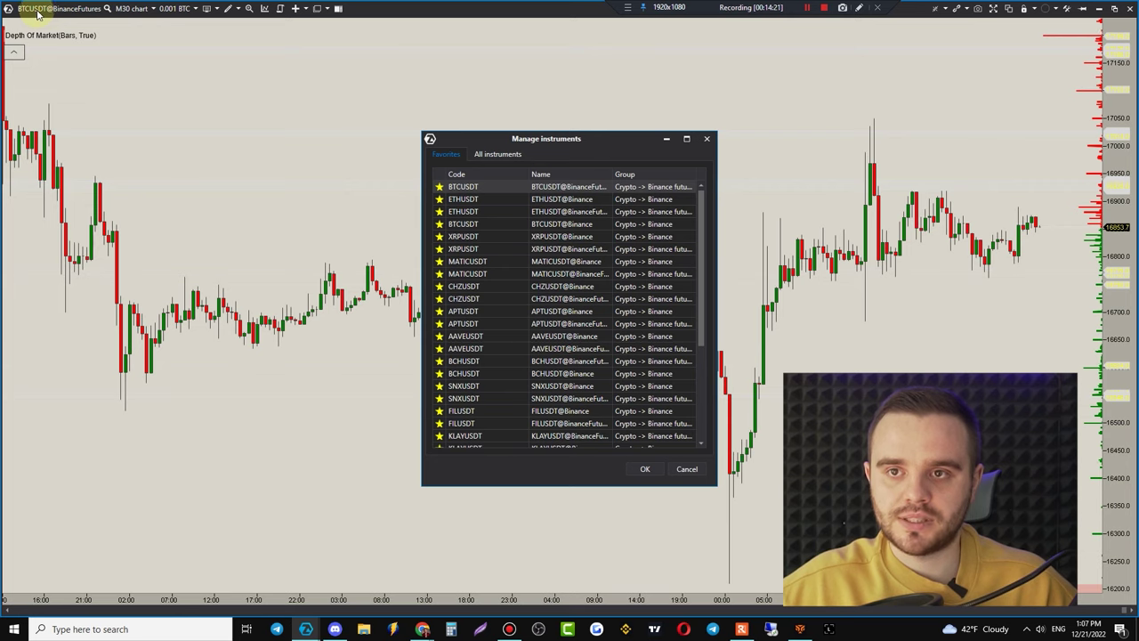
{"action": "left_click", "coordinate": [497, 154]}
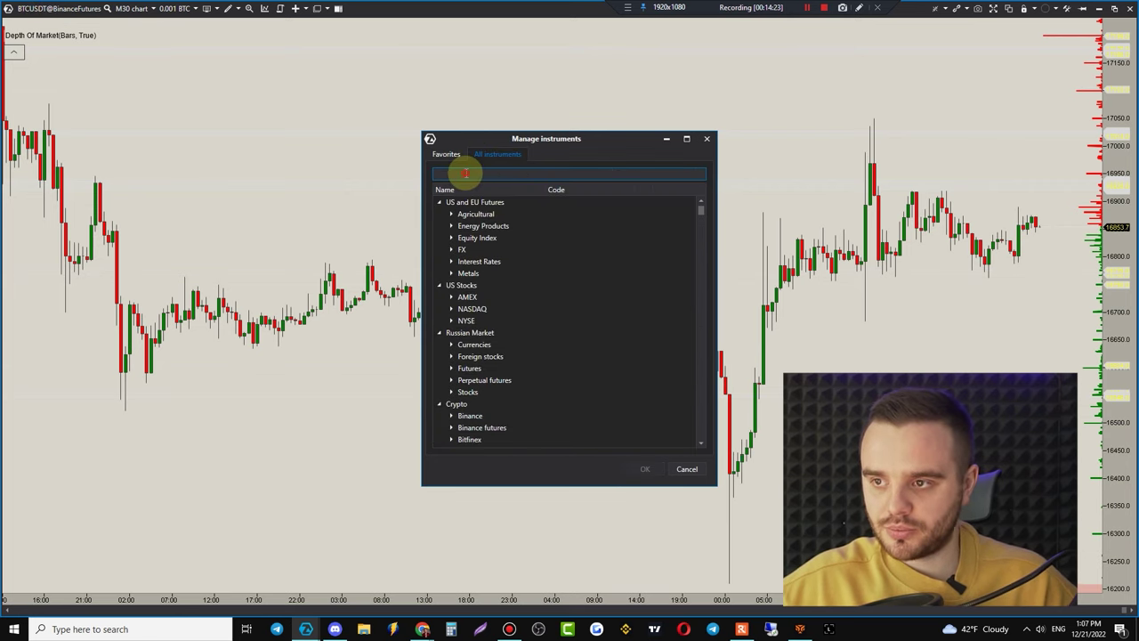
{"action": "type", "text": "eth"}
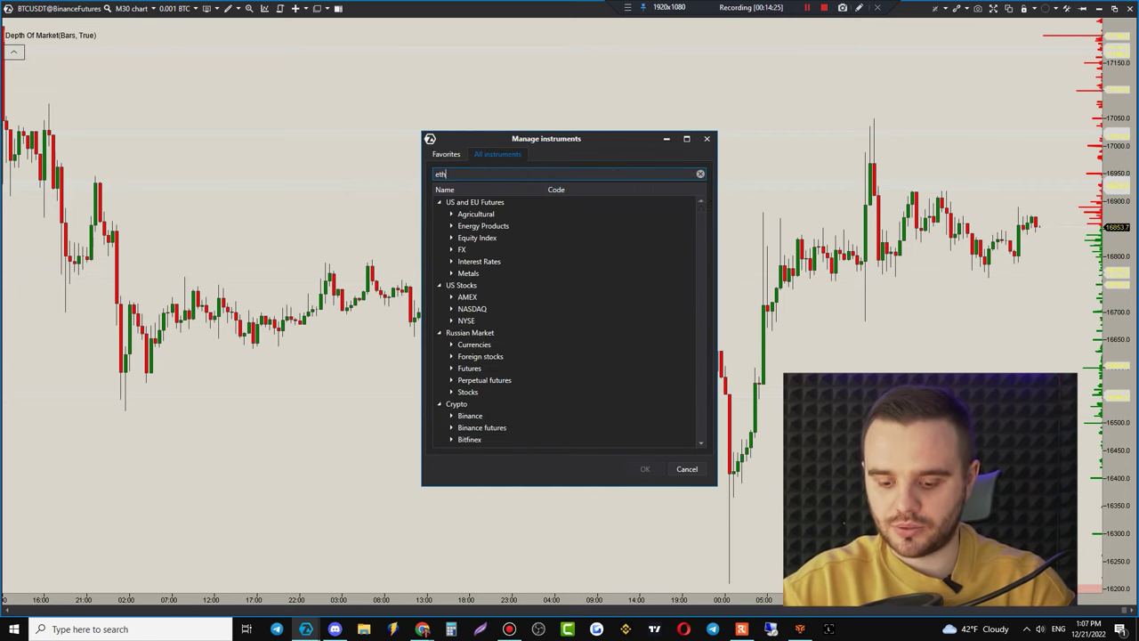
{"action": "type", "text": "usdt"}
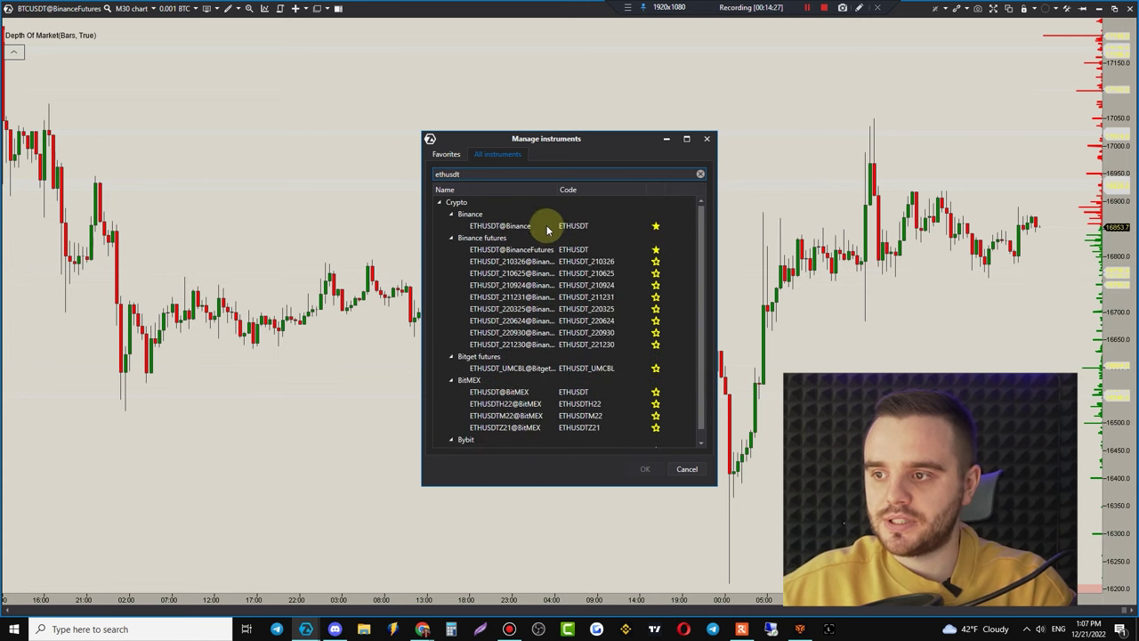
{"action": "double_click", "coordinate": [546, 226]}
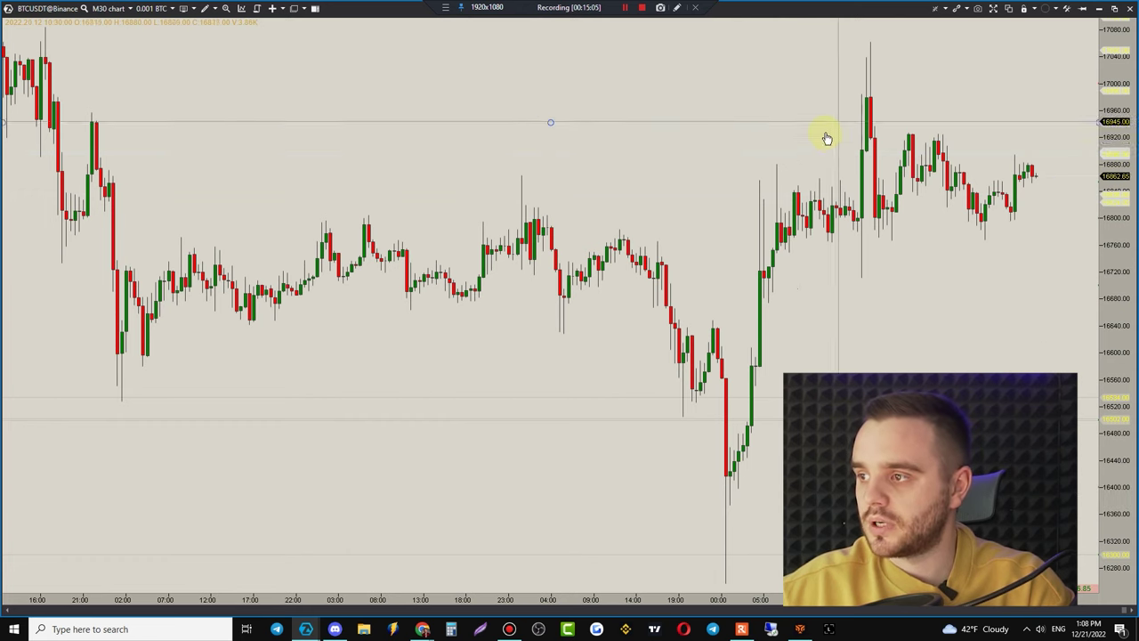
- Change the BTCUSDT@Binance chart's display type to Bars
{"action": "scroll", "coordinate": [831, 219], "scroll_direction": "down", "scroll_amount": 3}
{"action": "scroll", "coordinate": [832, 218], "scroll_direction": "up", "scroll_amount": 4}
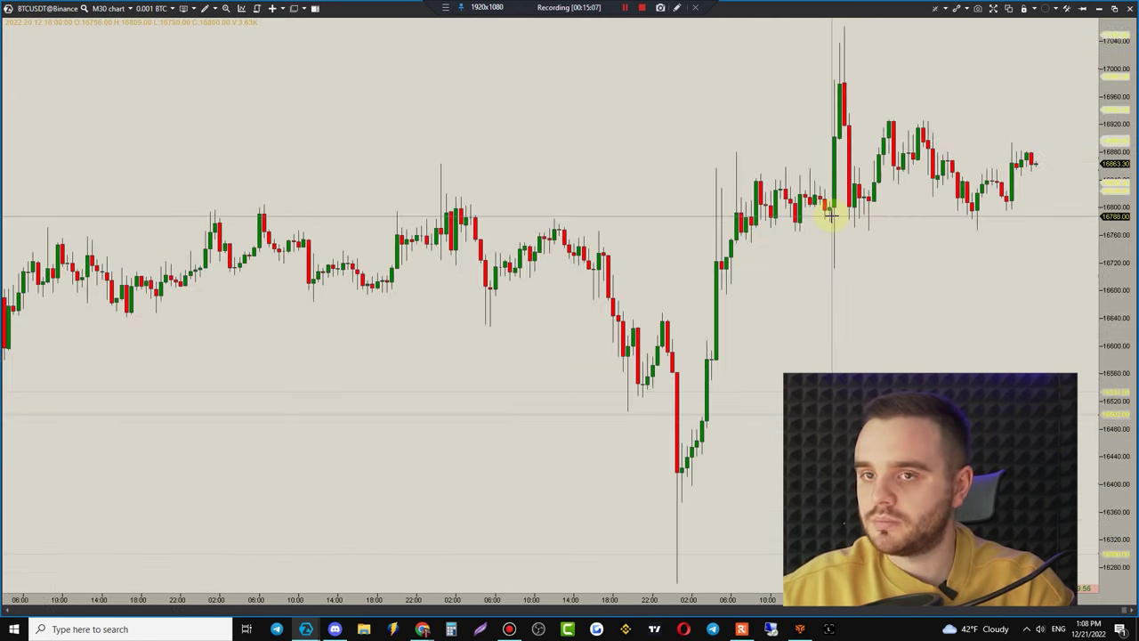
{"action": "left_click_drag", "start_coordinate": [987, 270], "coordinate": [915, 281]}
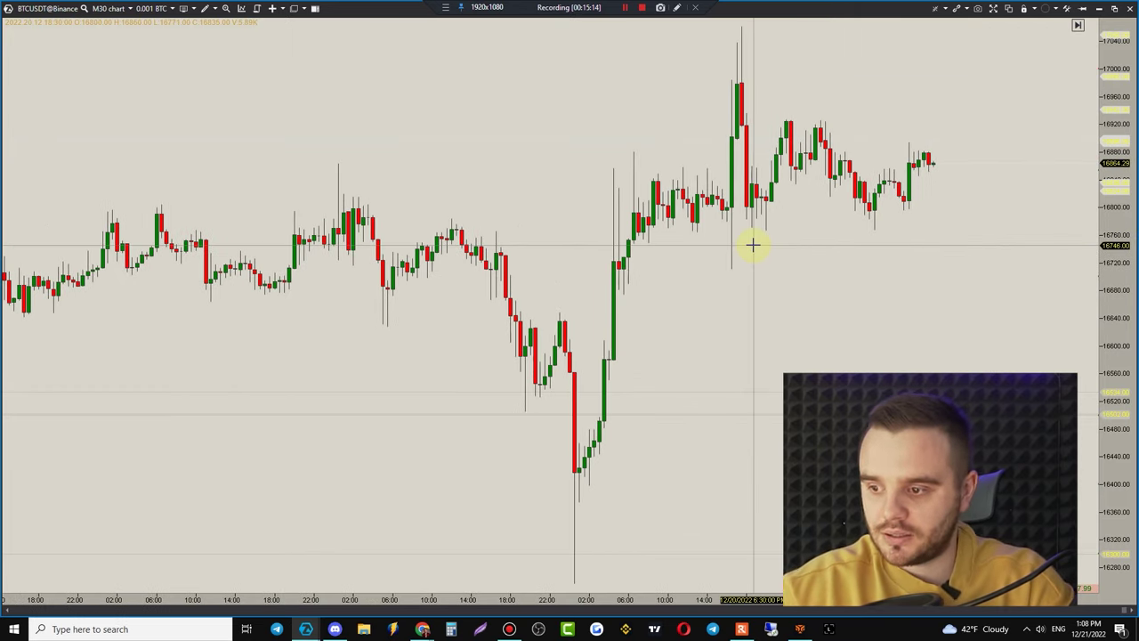
{"action": "left_click", "coordinate": [182, 8]}
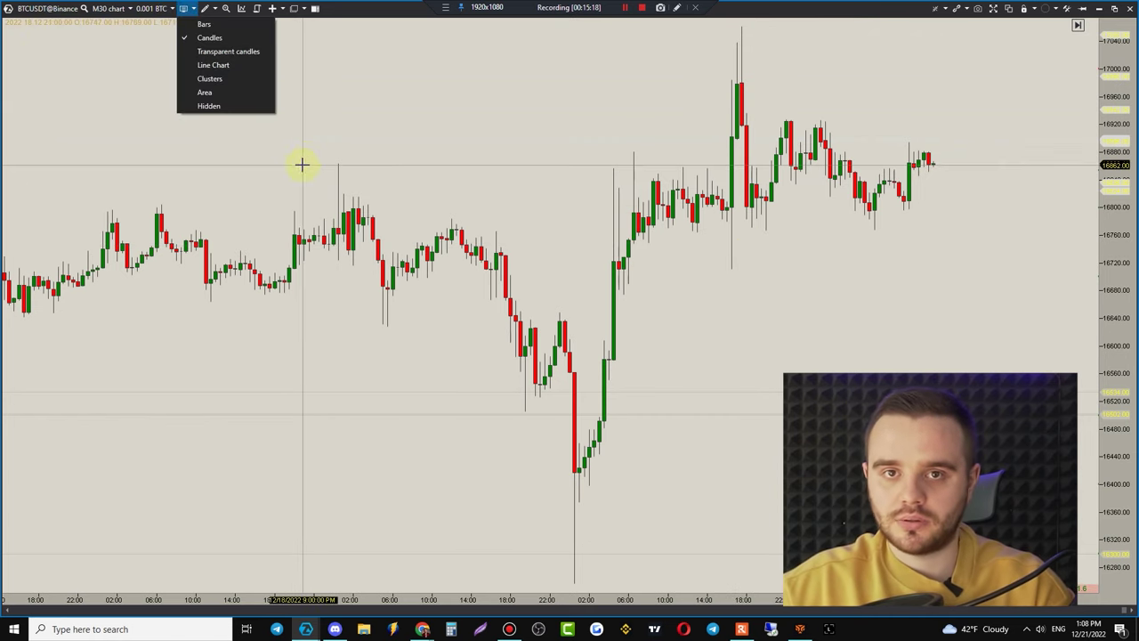
{"action": "left_click", "coordinate": [213, 27]}
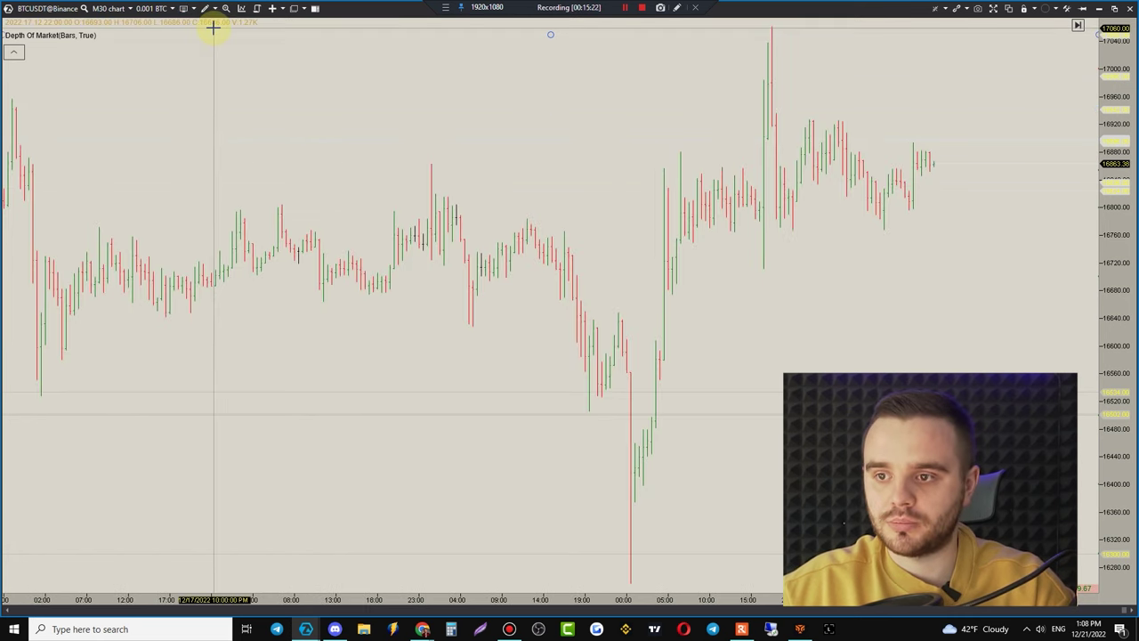
{"action": "scroll", "coordinate": [699, 324], "scroll_direction": "up", "scroll_amount": 5}
{"action": "scroll", "coordinate": [702, 322], "scroll_direction": "down", "scroll_amount": 5}
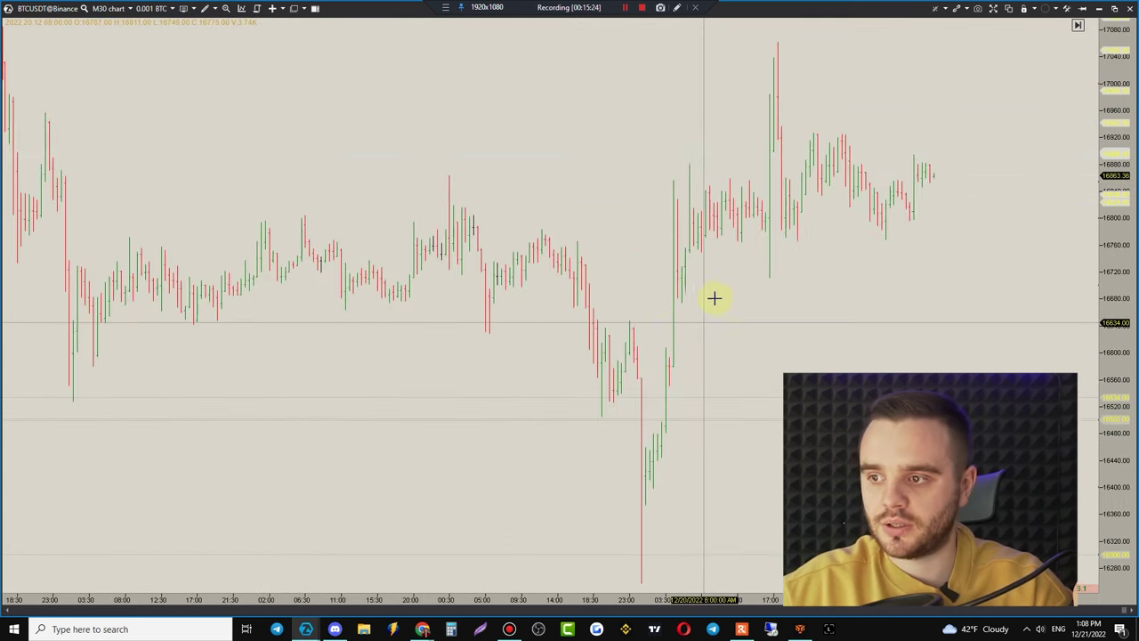
- Change the chart's display type to Clusters and look over the recent volume clusters
{"action": "left_click", "coordinate": [184, 8]}
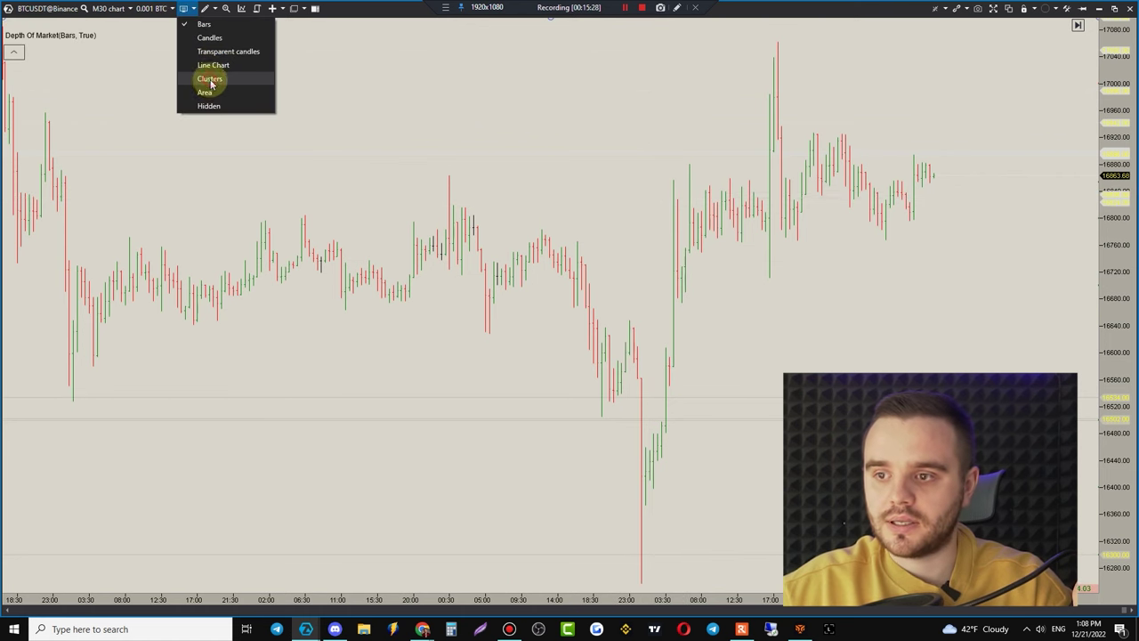
{"action": "left_click", "coordinate": [209, 79]}
{"action": "scroll", "coordinate": [784, 271], "scroll_direction": "up", "scroll_amount": 2}
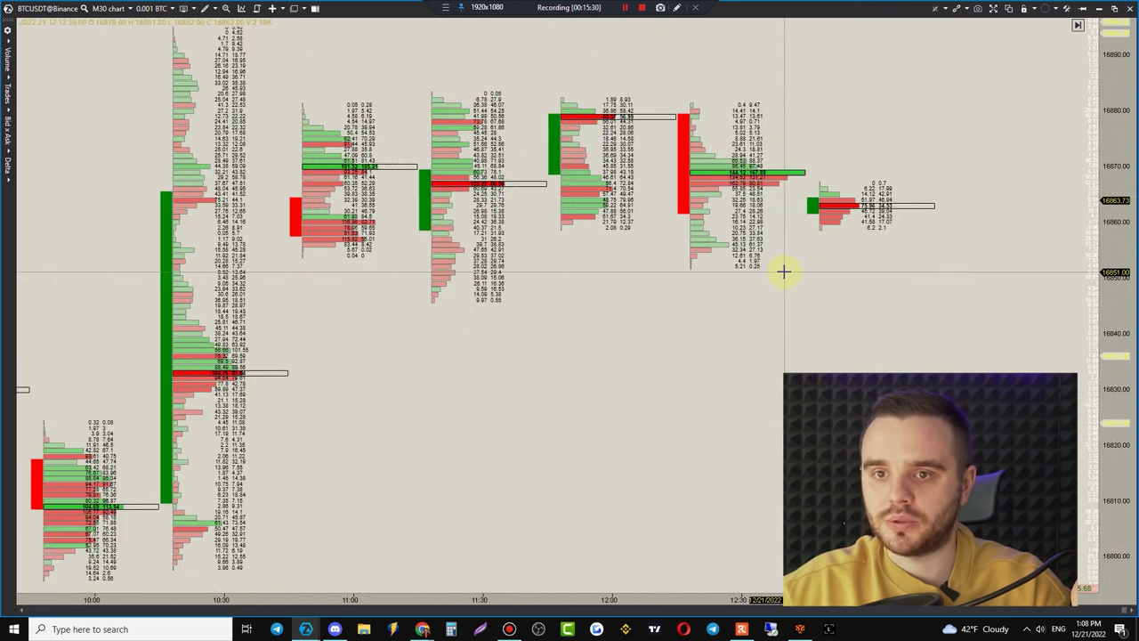
{"action": "scroll", "coordinate": [353, 112], "scroll_direction": "down", "scroll_amount": 3}
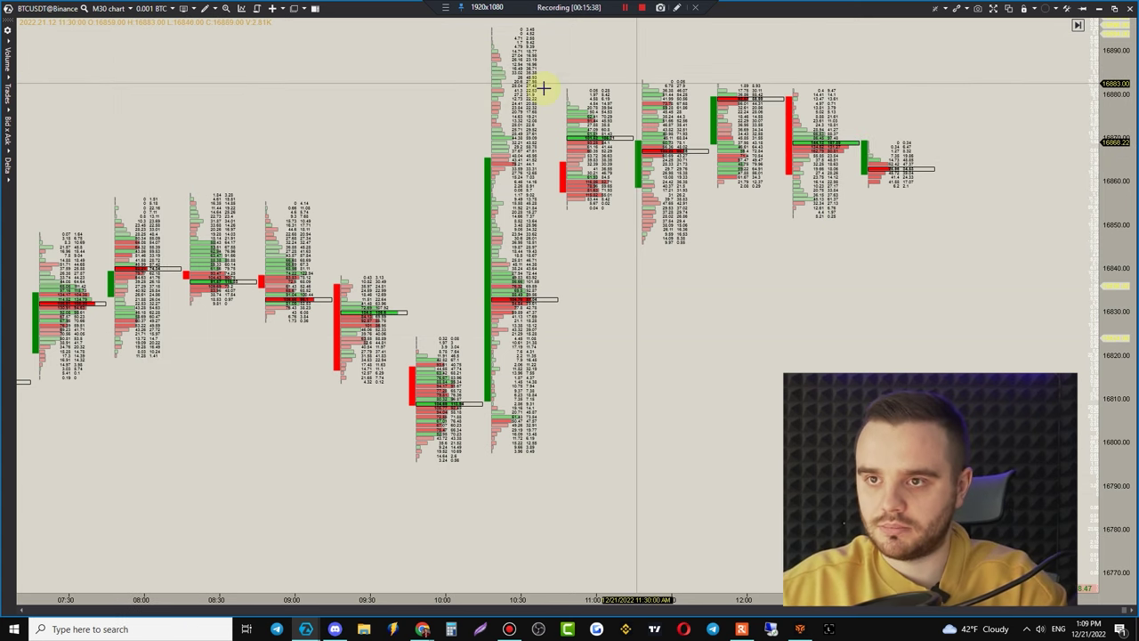
- Change the chart's display type back to Candles
{"action": "left_click", "coordinate": [184, 8]}
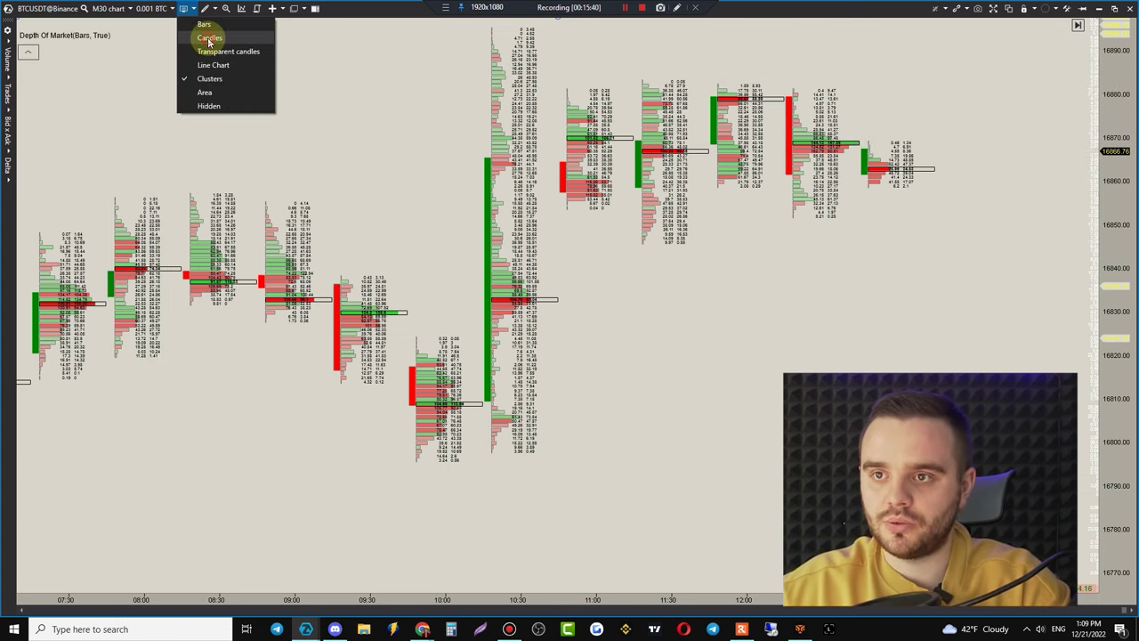
{"action": "left_click", "coordinate": [209, 37]}
{"action": "scroll", "coordinate": [730, 183], "scroll_direction": "down", "scroll_amount": 5}
{"action": "scroll", "coordinate": [857, 208], "scroll_direction": "up", "scroll_amount": 3}
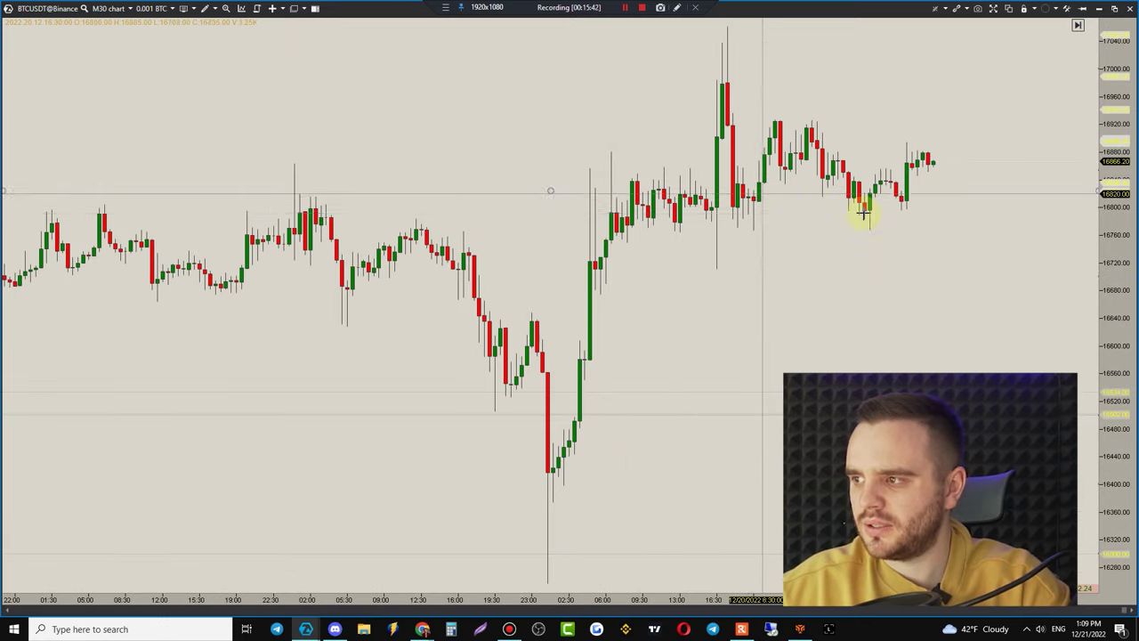
{"action": "scroll", "coordinate": [860, 213], "scroll_direction": "up", "scroll_amount": 1}
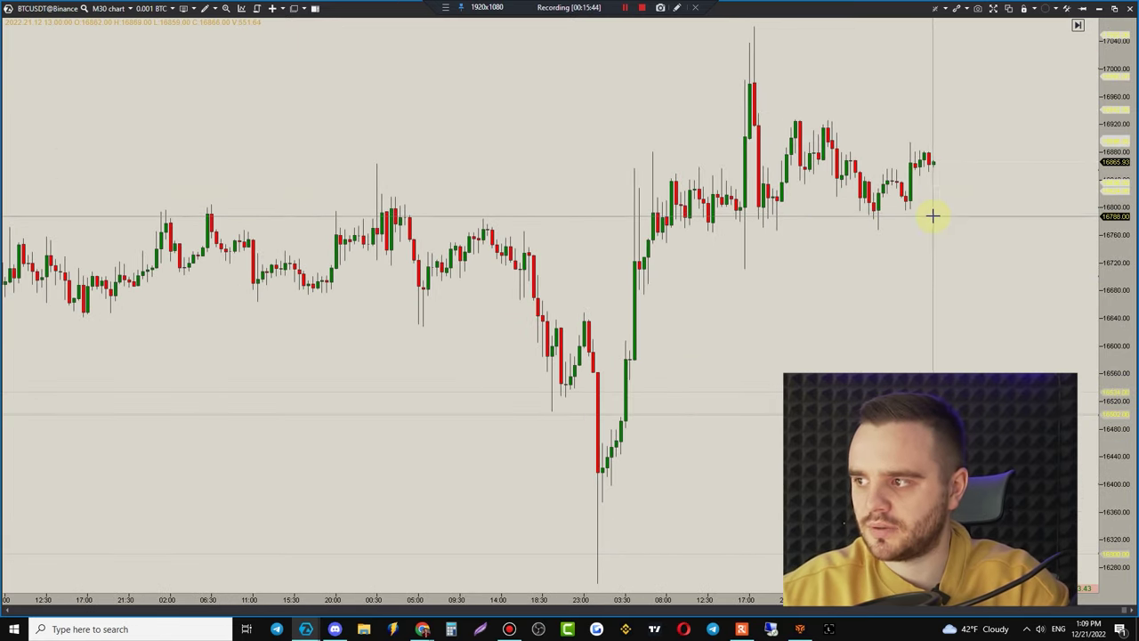
{"action": "left_click_drag", "start_coordinate": [941, 226], "coordinate": [983, 232]}
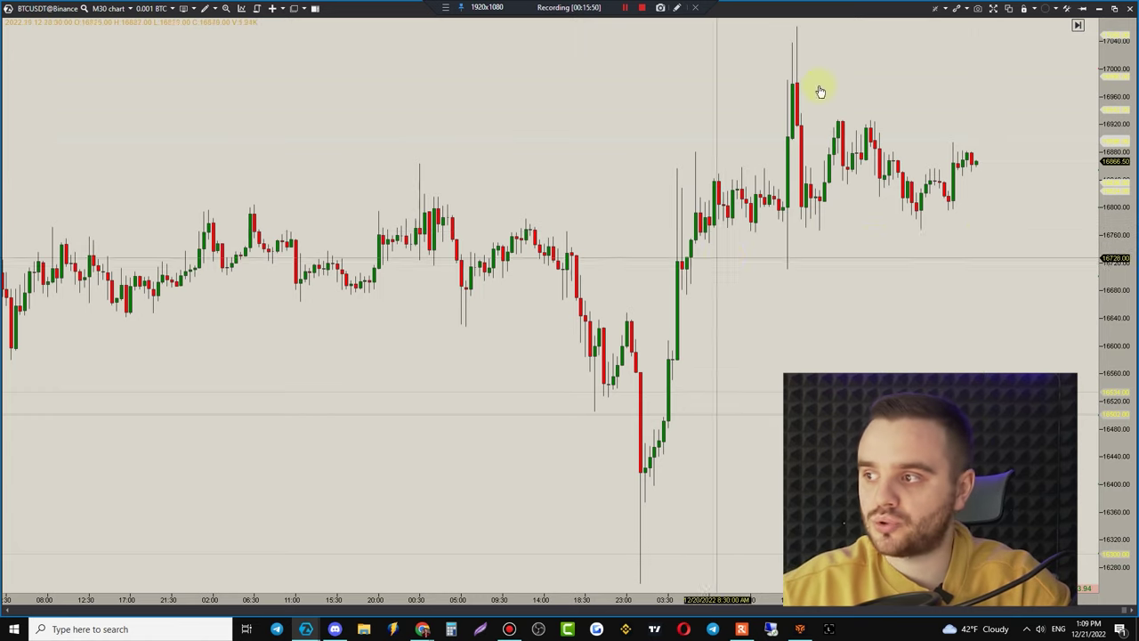
- Draw a global horizontal line at a price of about 16,709, at the low wick beneath the latest price spike
{"action": "left_click", "coordinate": [203, 9]}
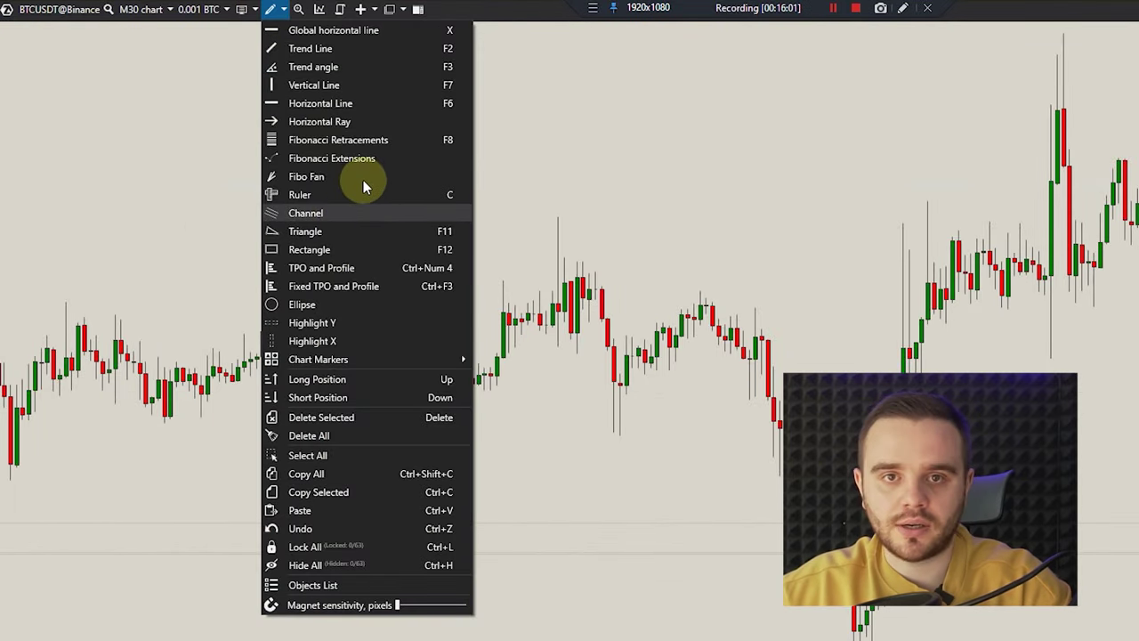
{"action": "left_click", "coordinate": [345, 36]}
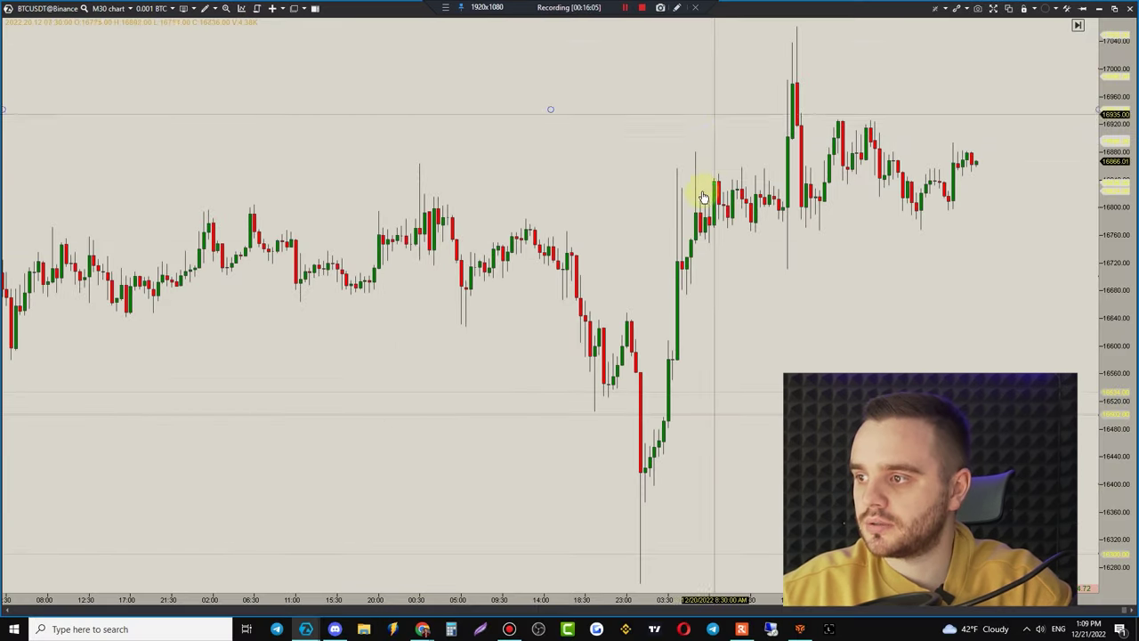
{"action": "left_click", "coordinate": [767, 271]}
{"action": "left_click", "coordinate": [826, 269]}
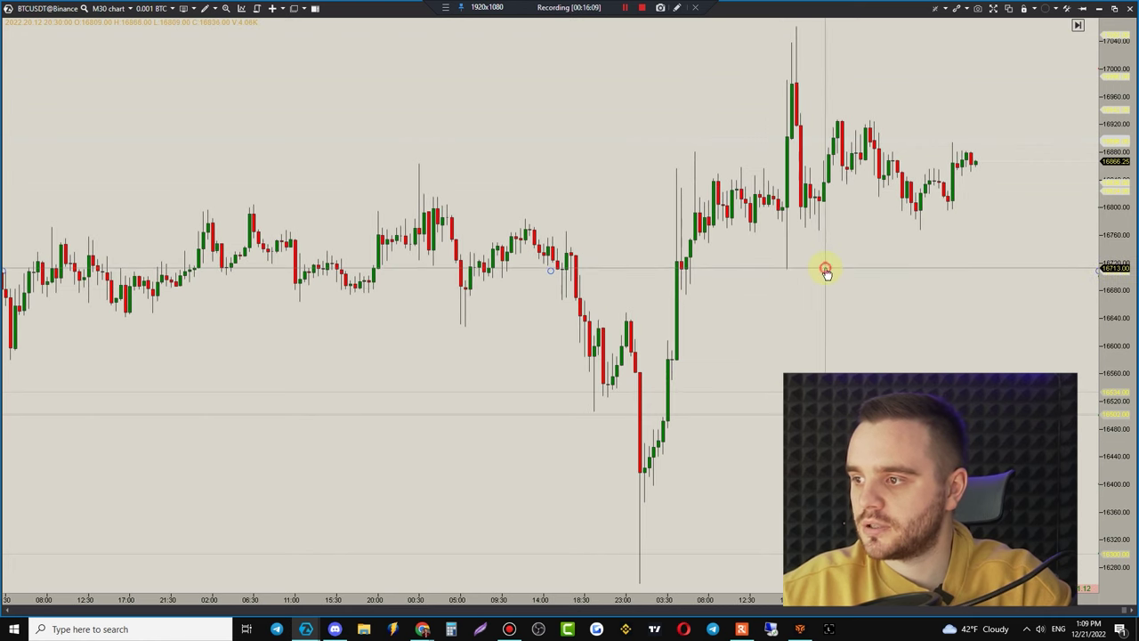
- Open the settings of the global horizontal line and set its alert font color to dark blue #FF093367
{"action": "double_click", "coordinate": [825, 268]}
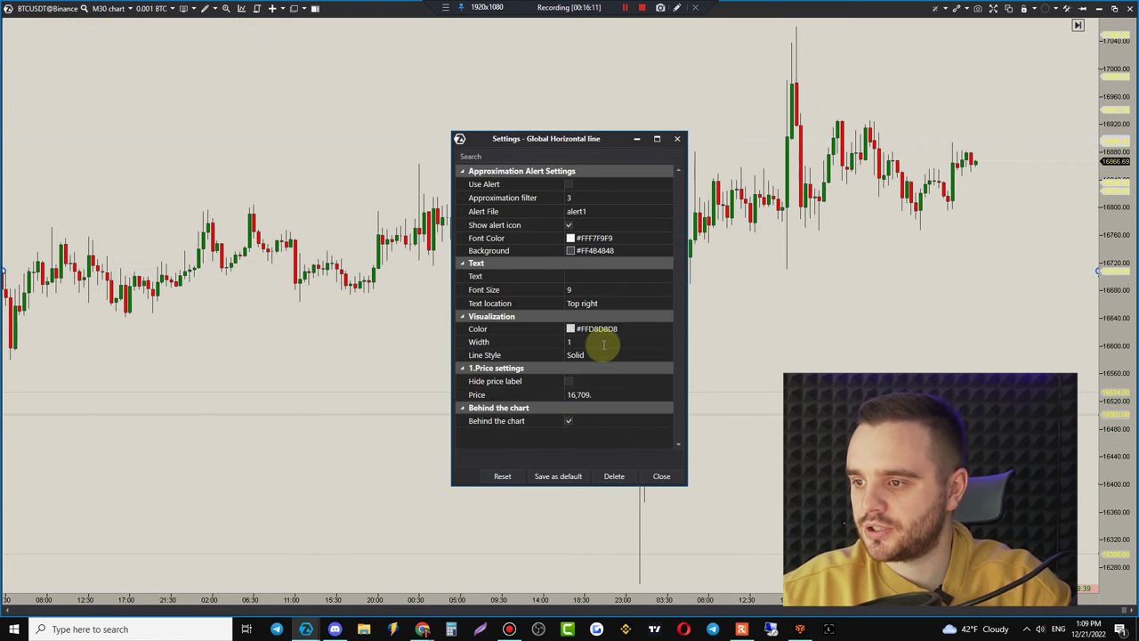
{"action": "left_click", "coordinate": [594, 238]}
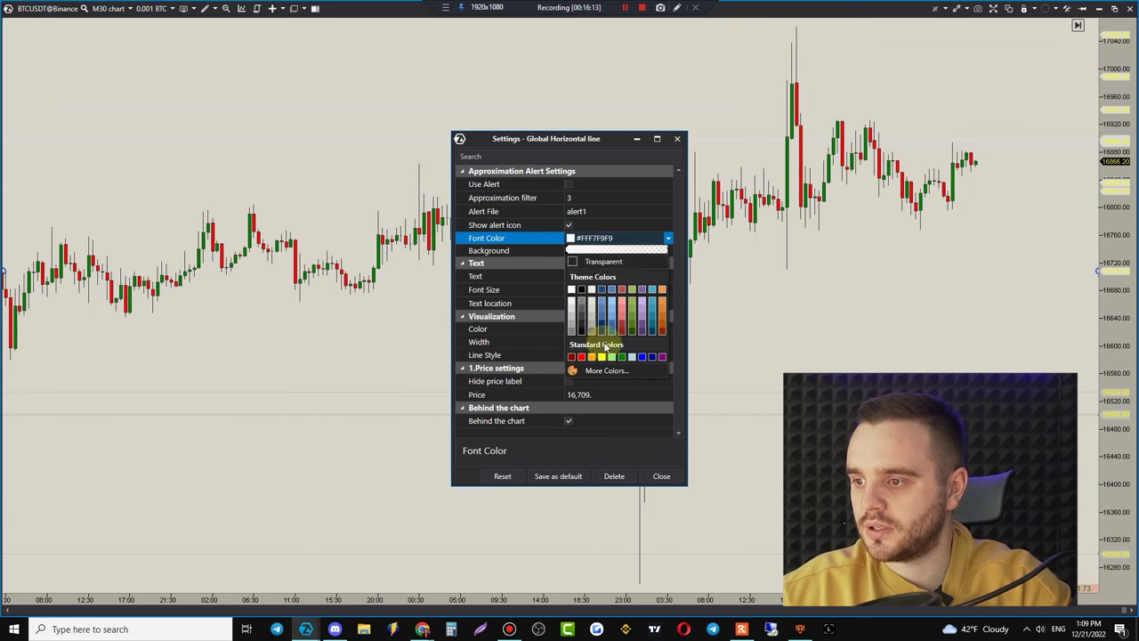
{"action": "left_click", "coordinate": [604, 328]}
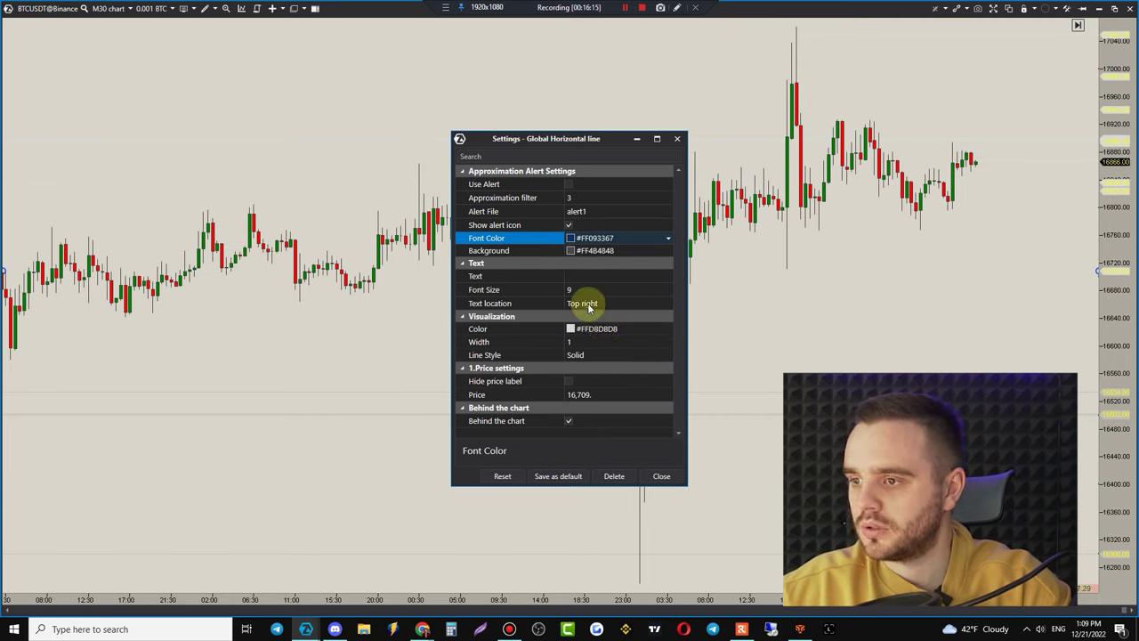
- Try dark blue #FF093367 as the line's visualization color, and settle on medium blue #FF537DB1
{"action": "left_click", "coordinate": [588, 329]}
{"action": "left_click", "coordinate": [597, 330]}
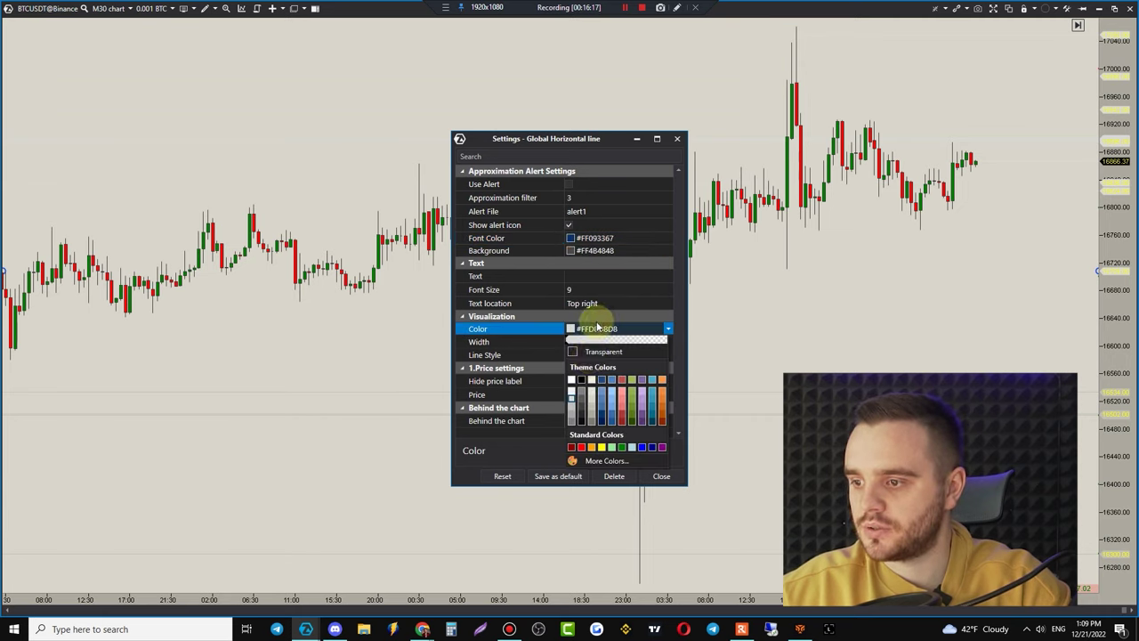
{"action": "left_click", "coordinate": [605, 418]}
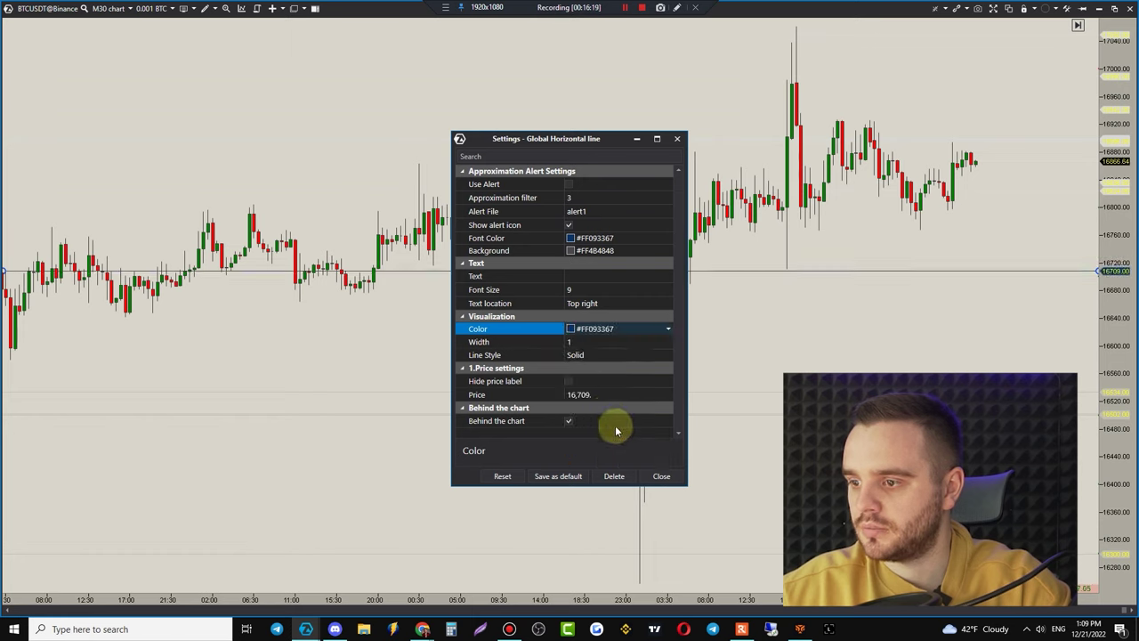
{"action": "left_click", "coordinate": [594, 326]}
{"action": "left_click", "coordinate": [593, 329]}
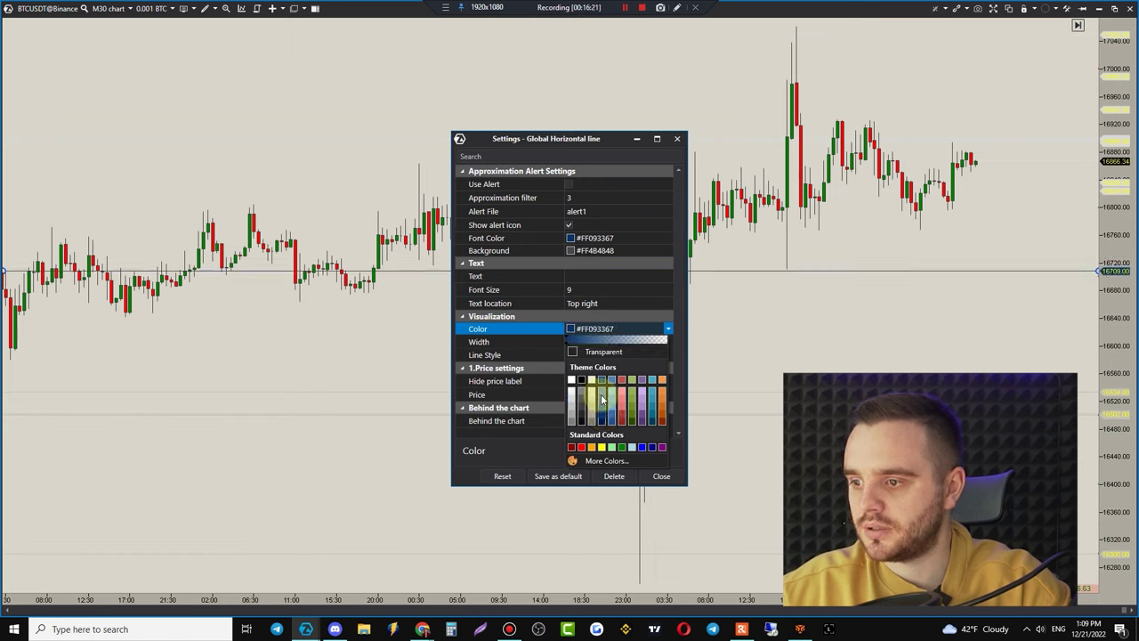
{"action": "left_click", "coordinate": [601, 403]}
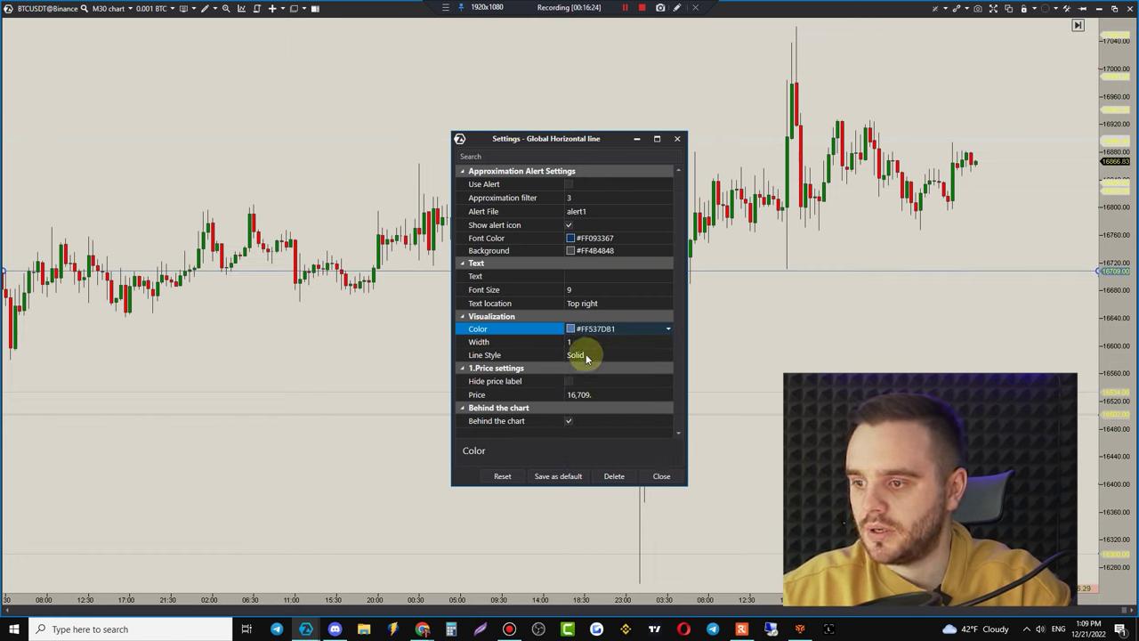
- Set the width of the global horizontal line to 2
{"action": "left_click", "coordinate": [663, 342]}
{"action": "scroll", "coordinate": [667, 343], "scroll_direction": "up", "scroll_amount": 5}
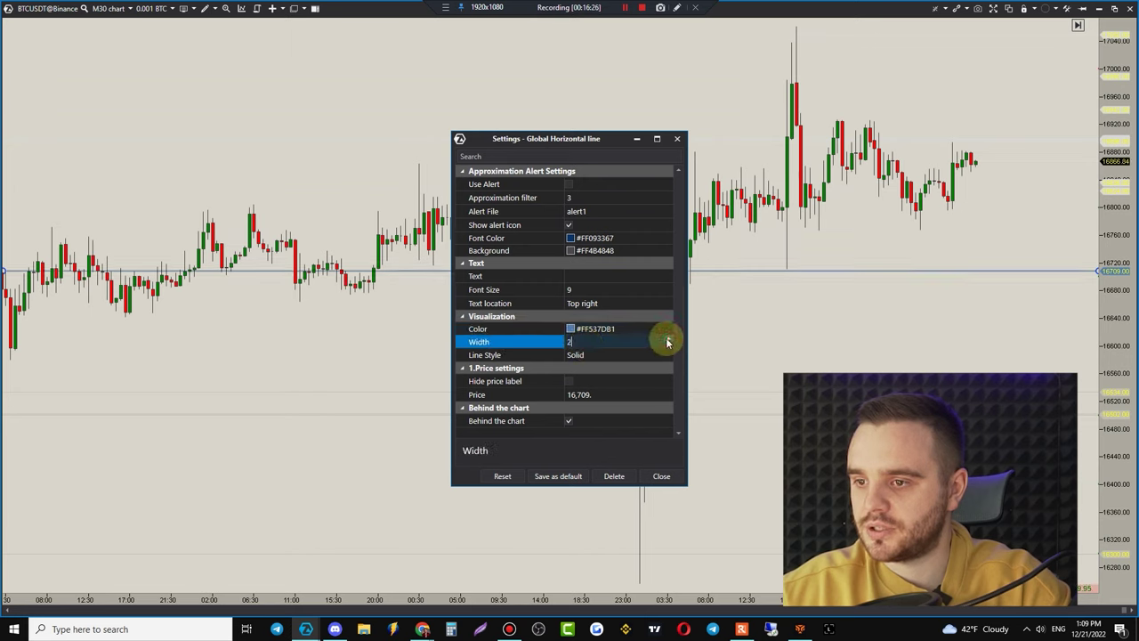
{"action": "scroll", "coordinate": [669, 349], "scroll_direction": "down", "scroll_amount": 3}
{"action": "scroll", "coordinate": [669, 349], "scroll_direction": "down", "scroll_amount": 1}
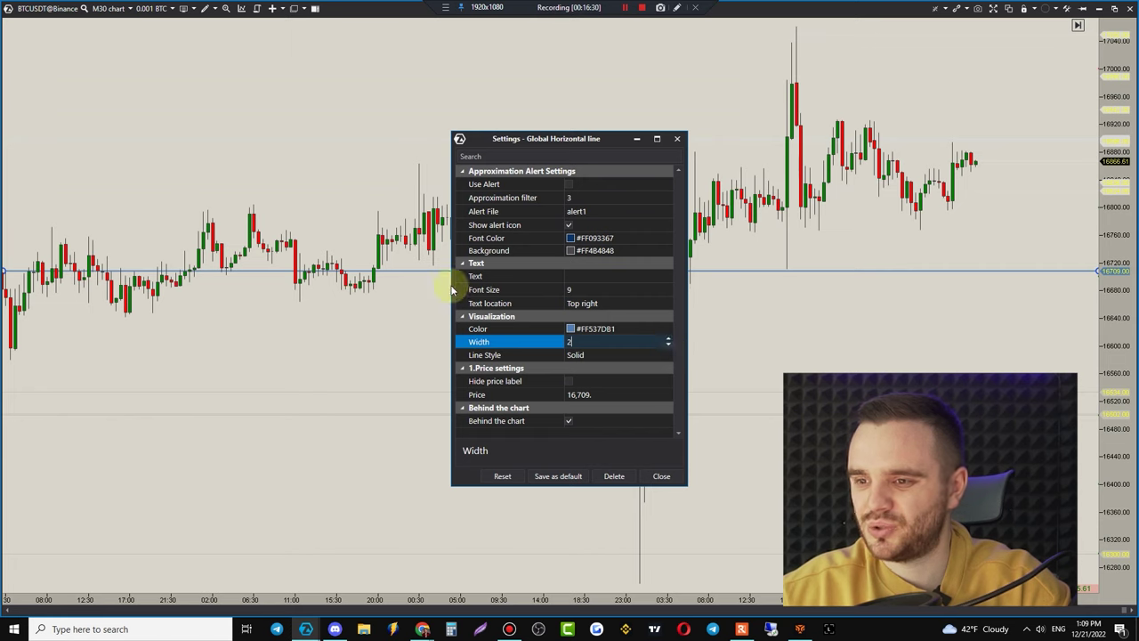
- Try different line styles for the global horizontal line and set it to Dot
{"action": "left_click", "coordinate": [572, 356]}
{"action": "left_click", "coordinate": [574, 356]}
{"action": "left_click", "coordinate": [587, 368]}
{"action": "left_click", "coordinate": [587, 356]}
{"action": "left_click", "coordinate": [586, 388]}
{"action": "left_click", "coordinate": [582, 358]}
{"action": "left_click", "coordinate": [582, 394]}
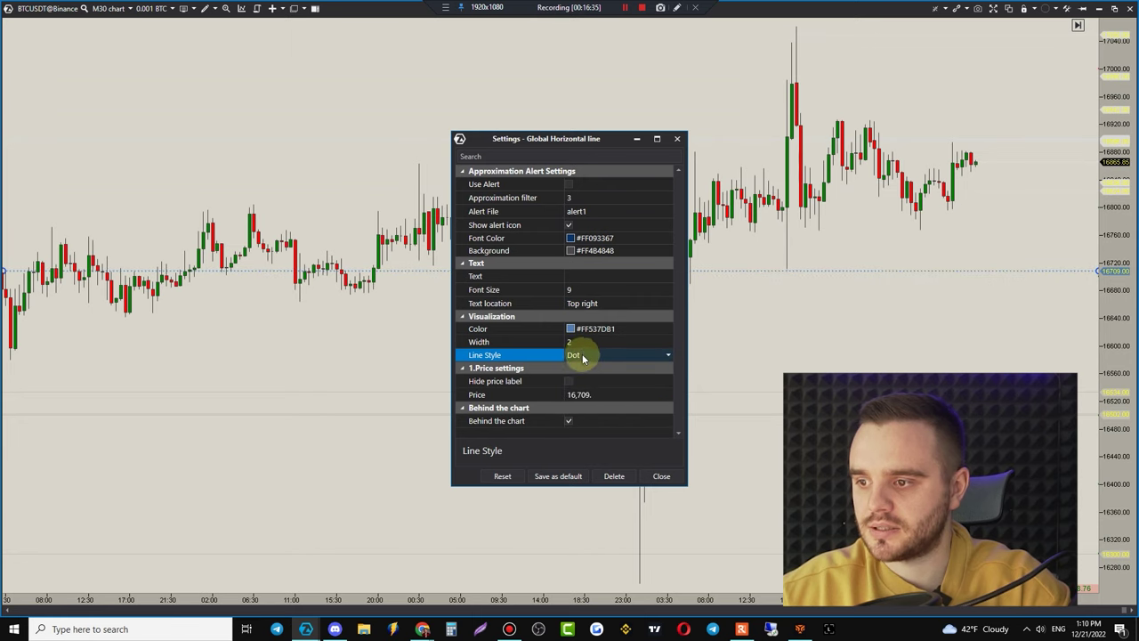
- Try the DashDot, DashDotDot and Custom line styles for the global horizontal line and settle on Solid
{"action": "left_click", "coordinate": [583, 358]}
{"action": "left_click", "coordinate": [583, 406]}
{"action": "left_click", "coordinate": [580, 356]}
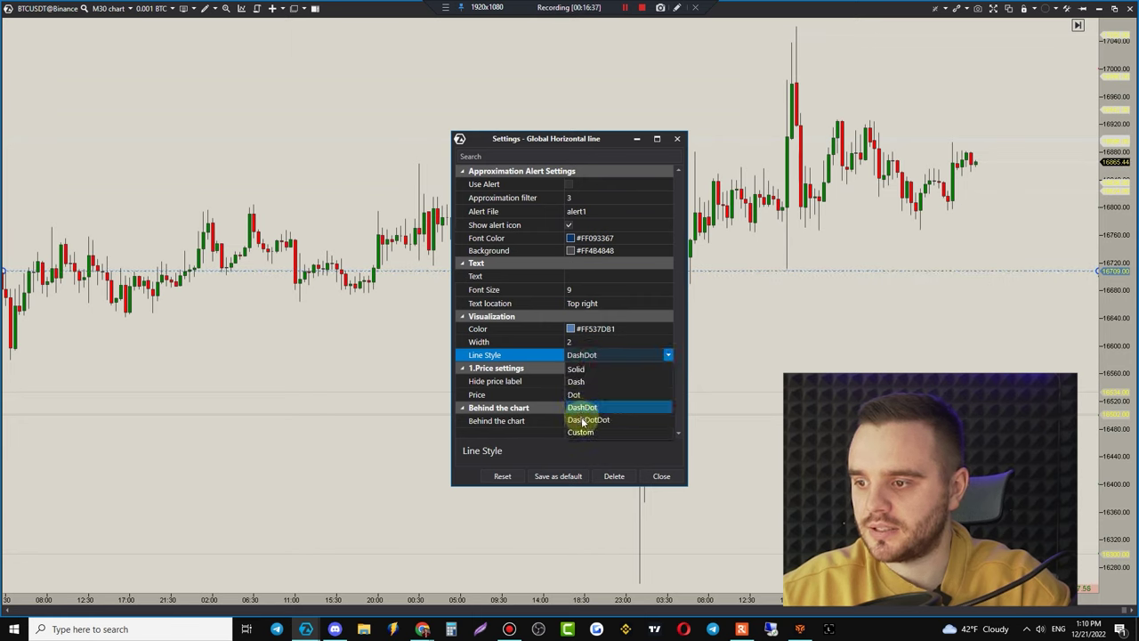
{"action": "left_click", "coordinate": [585, 419]}
{"action": "left_click", "coordinate": [582, 356]}
{"action": "left_click", "coordinate": [588, 434]}
{"action": "left_click", "coordinate": [592, 357]}
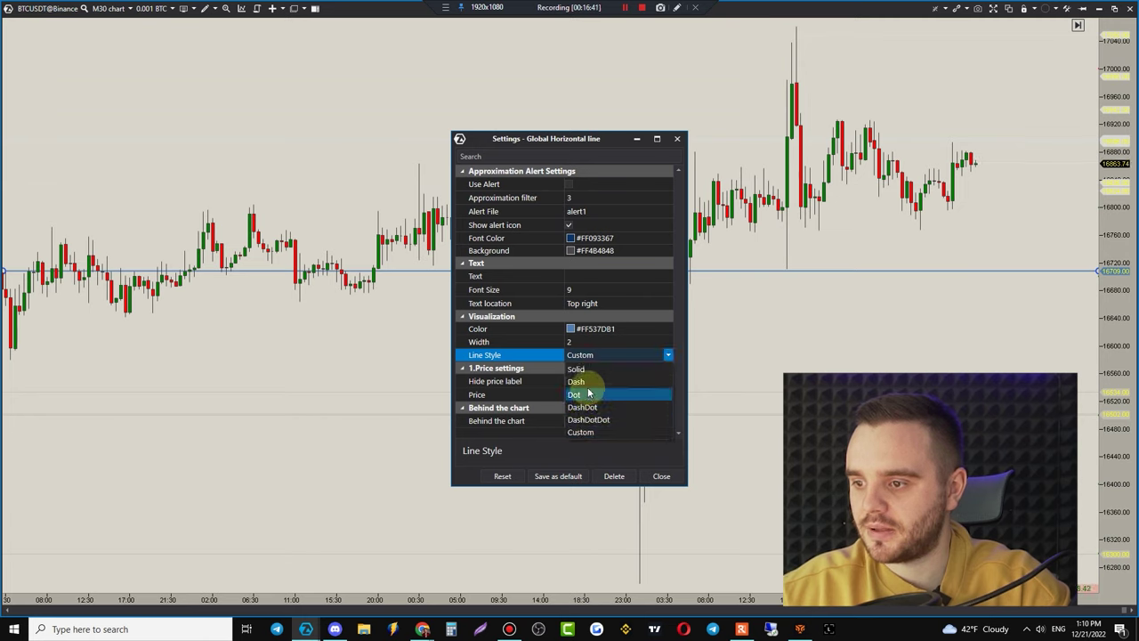
{"action": "left_click", "coordinate": [578, 369]}
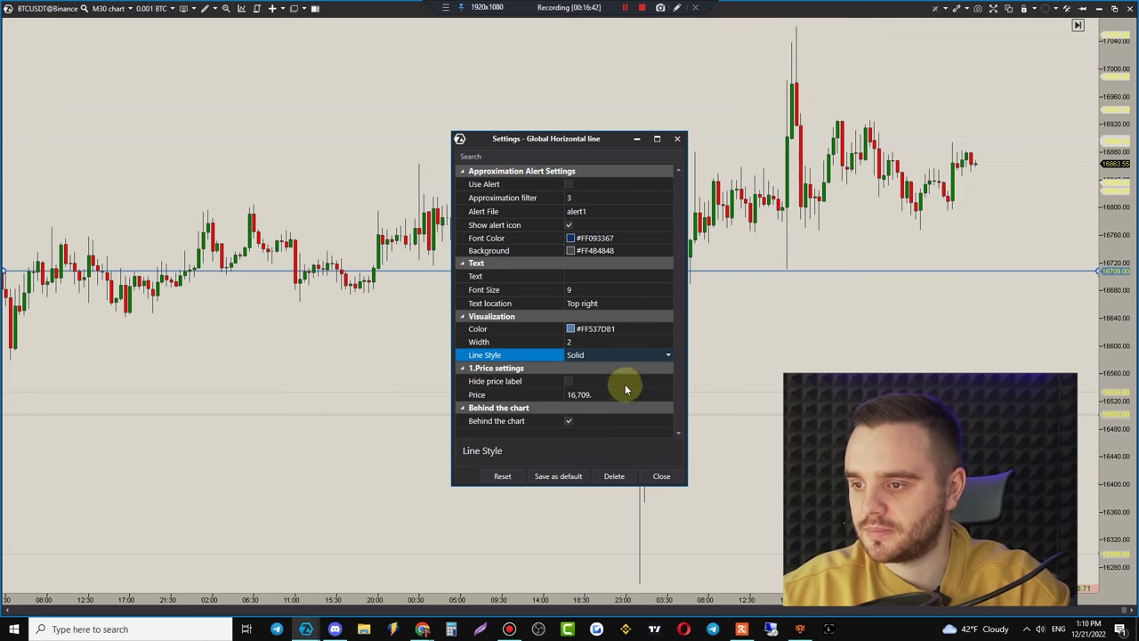
- Review the global horizontal line's price and behind-the-chart options and save its settings as default
{"action": "left_click", "coordinate": [579, 394]}
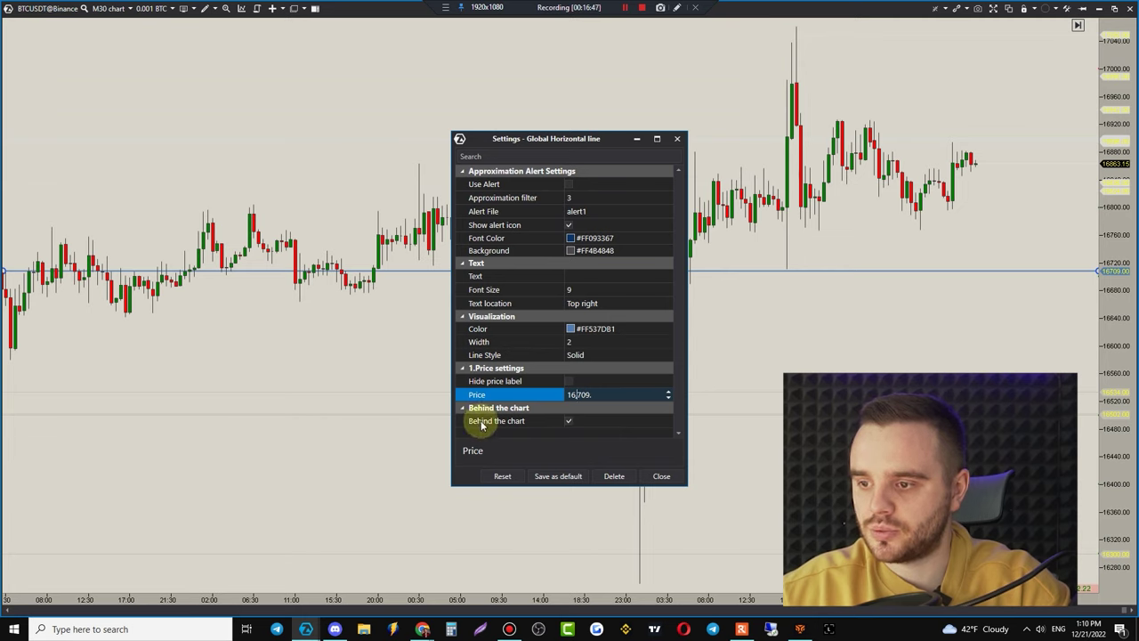
{"action": "left_click", "coordinate": [569, 422]}
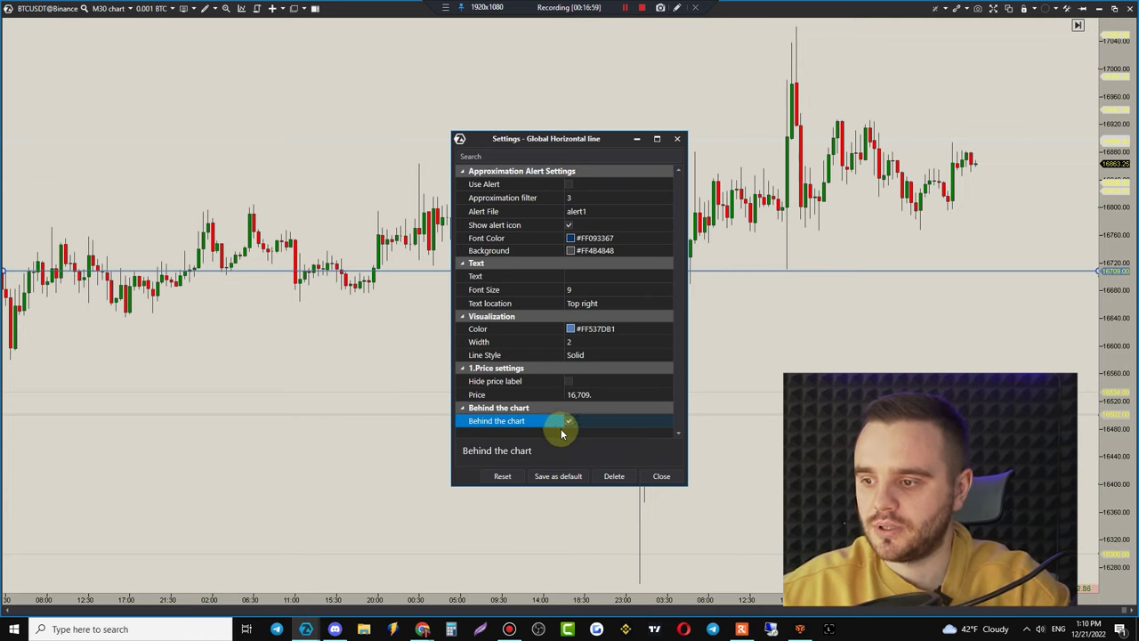
{"action": "left_click", "coordinate": [555, 478]}
- Draw a ruler from the recent price peak at about 17007 down to about 16780, with its last point further below
{"action": "left_click", "coordinate": [214, 8]}
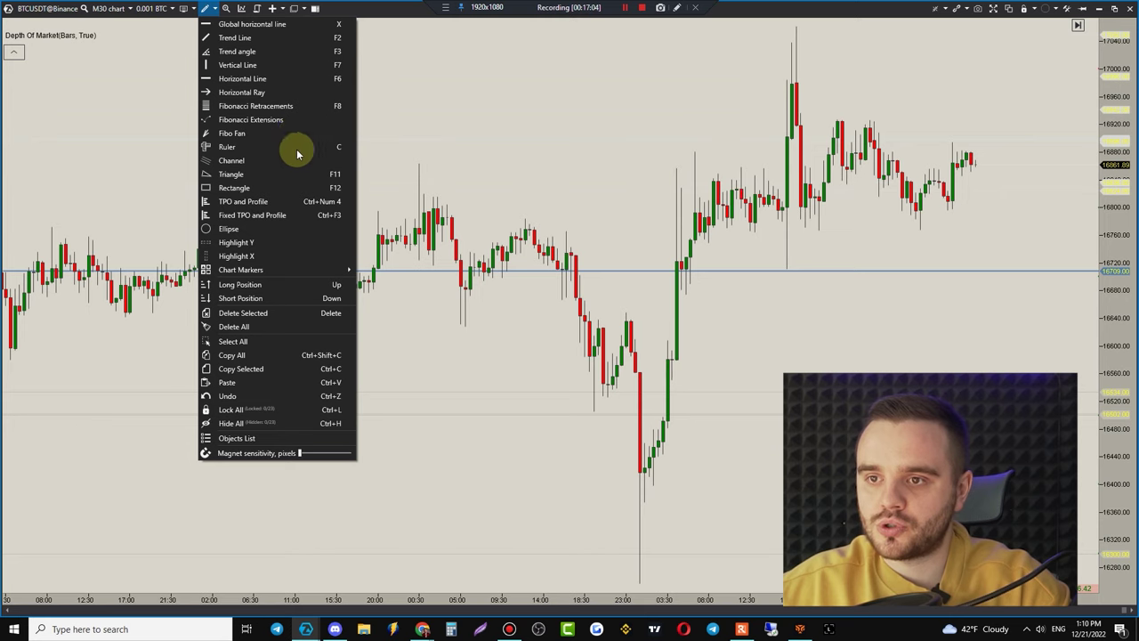
{"action": "left_click", "coordinate": [250, 150]}
{"action": "left_click", "coordinate": [795, 56]}
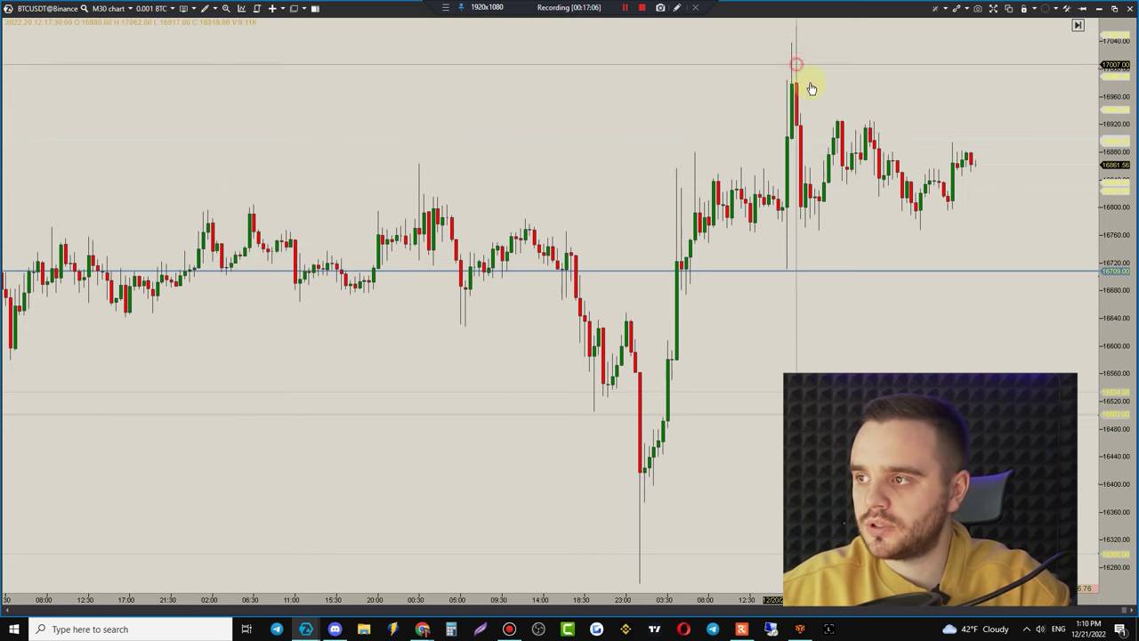
{"action": "left_click", "coordinate": [932, 230]}
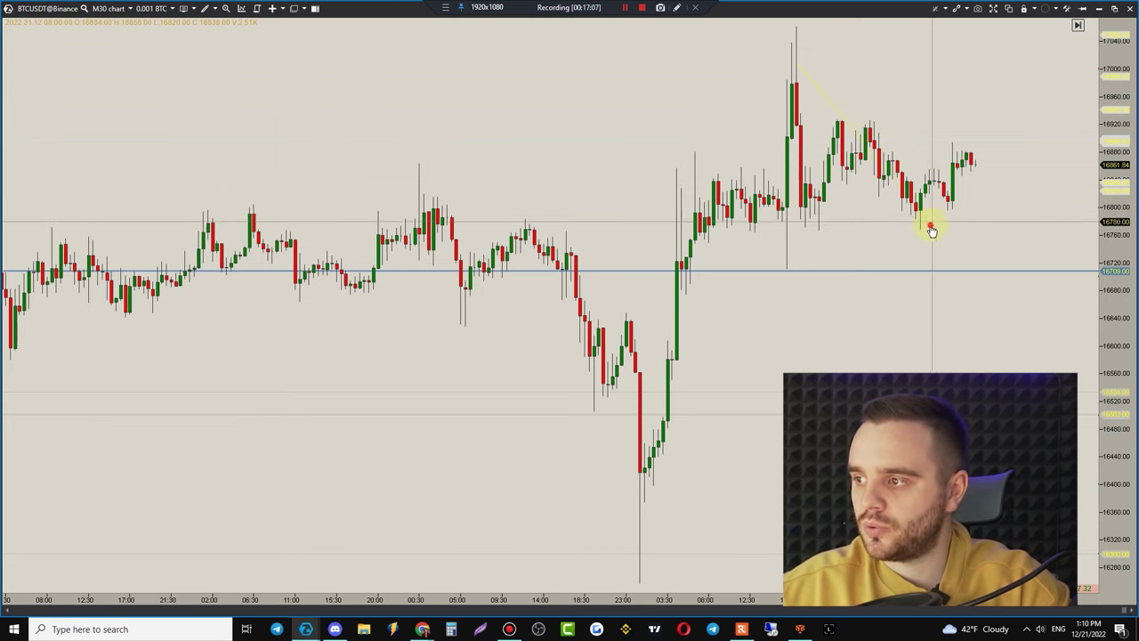
{"action": "left_click", "coordinate": [883, 325]}
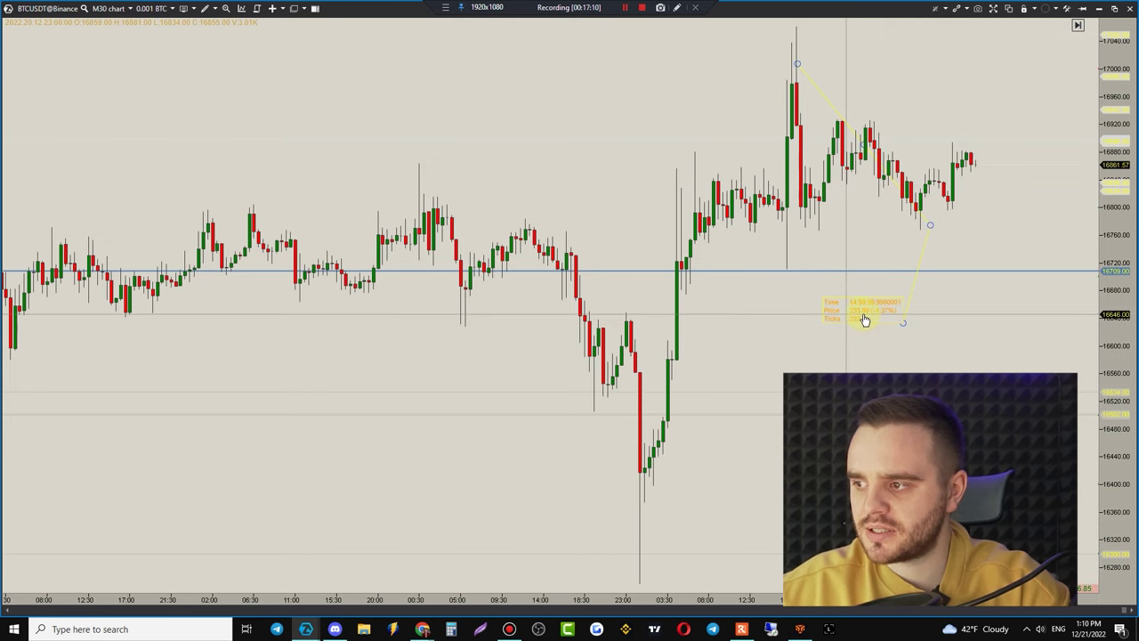
- Open the ruler's settings, view its color choices, close them and remove the ruler from the chart
{"action": "double_click", "coordinate": [860, 313]}
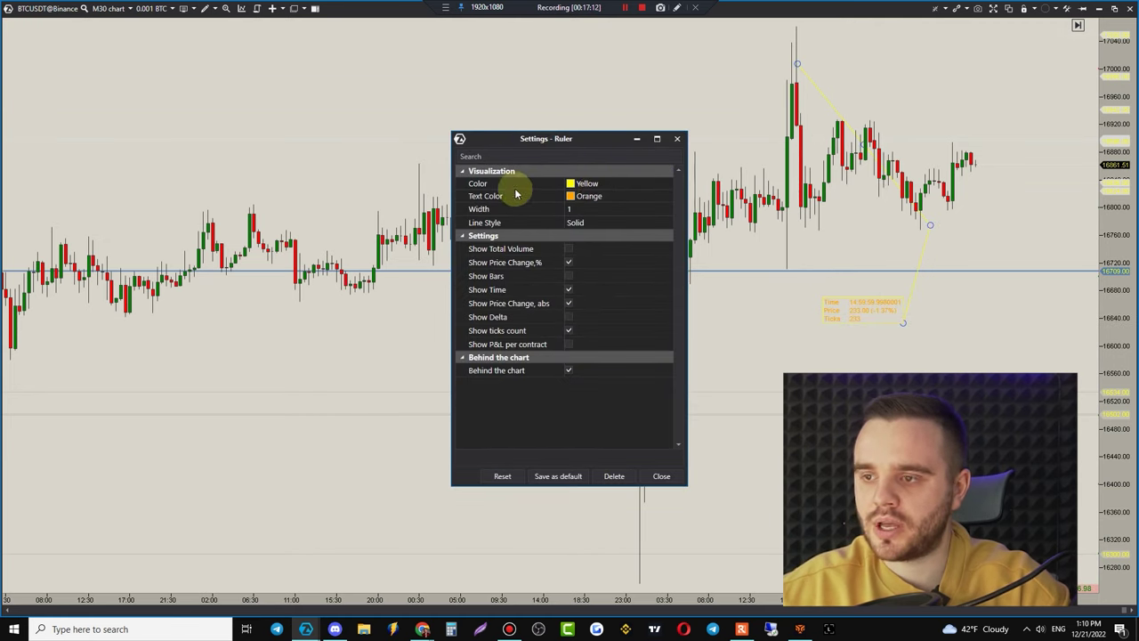
{"action": "left_click", "coordinate": [621, 187]}
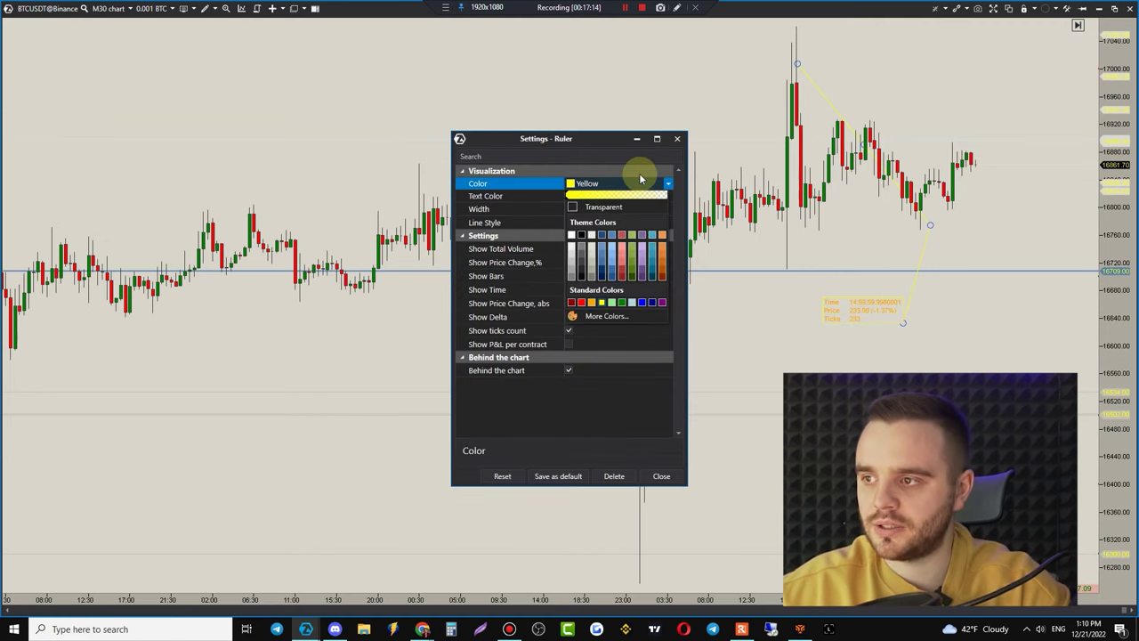
{"action": "left_click", "coordinate": [678, 140]}
{"action": "left_click", "coordinate": [678, 140]}
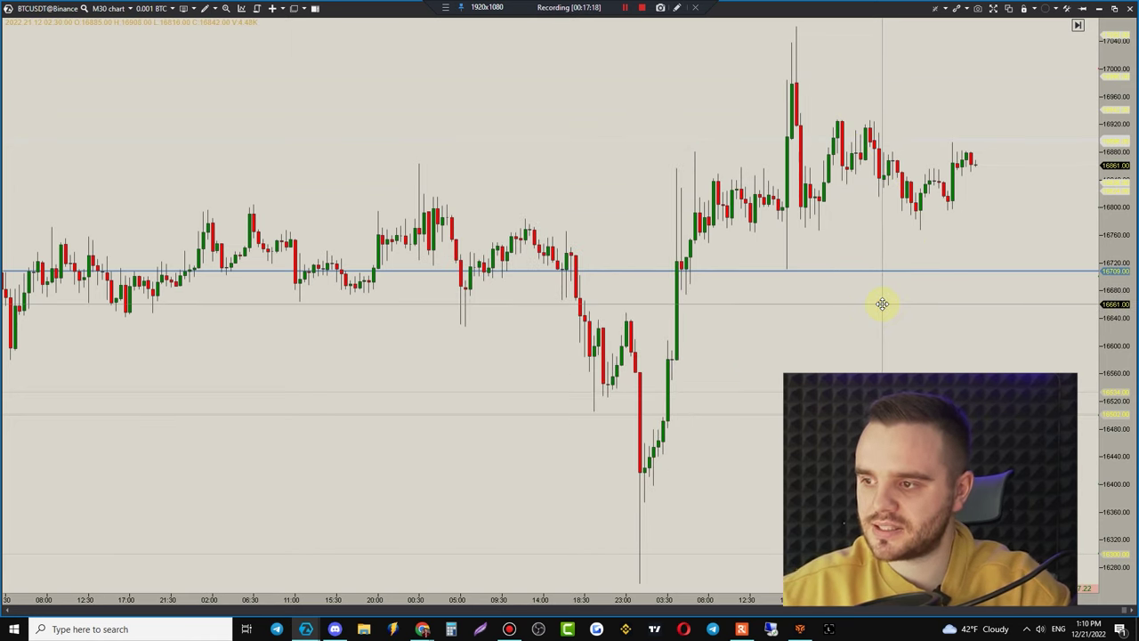
- Examine the cluster values of the candles around the 12/20/2022 price low with the magnifier
{"action": "scroll", "coordinate": [771, 280], "scroll_direction": "right", "scroll_amount": 10}
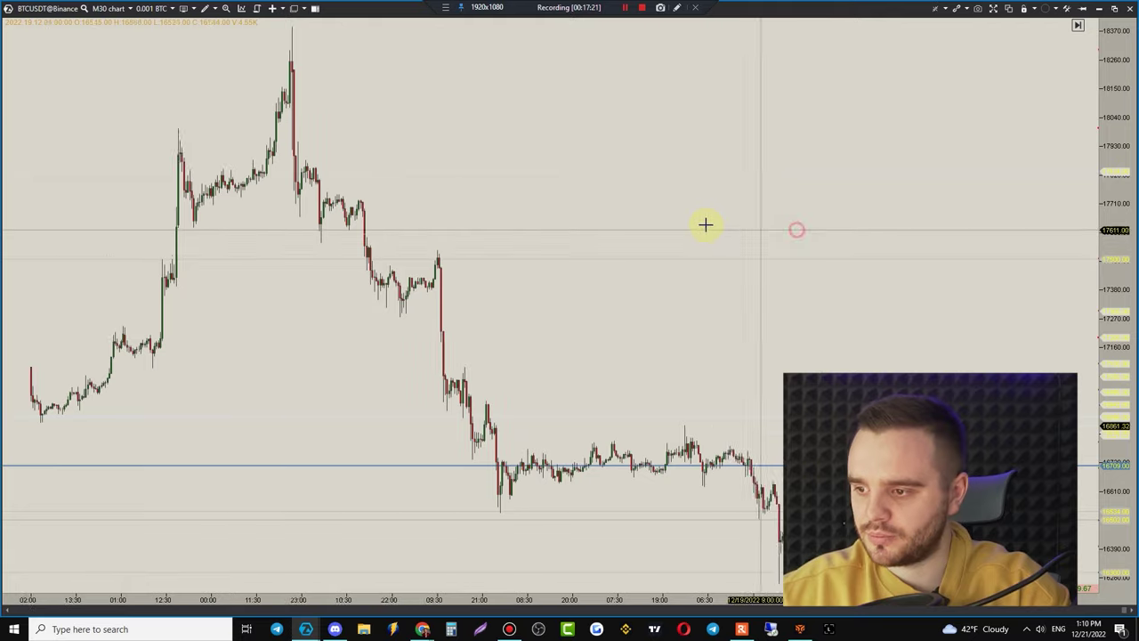
{"action": "left_click", "coordinate": [189, 9]}
{"action": "left_click", "coordinate": [112, 140]}
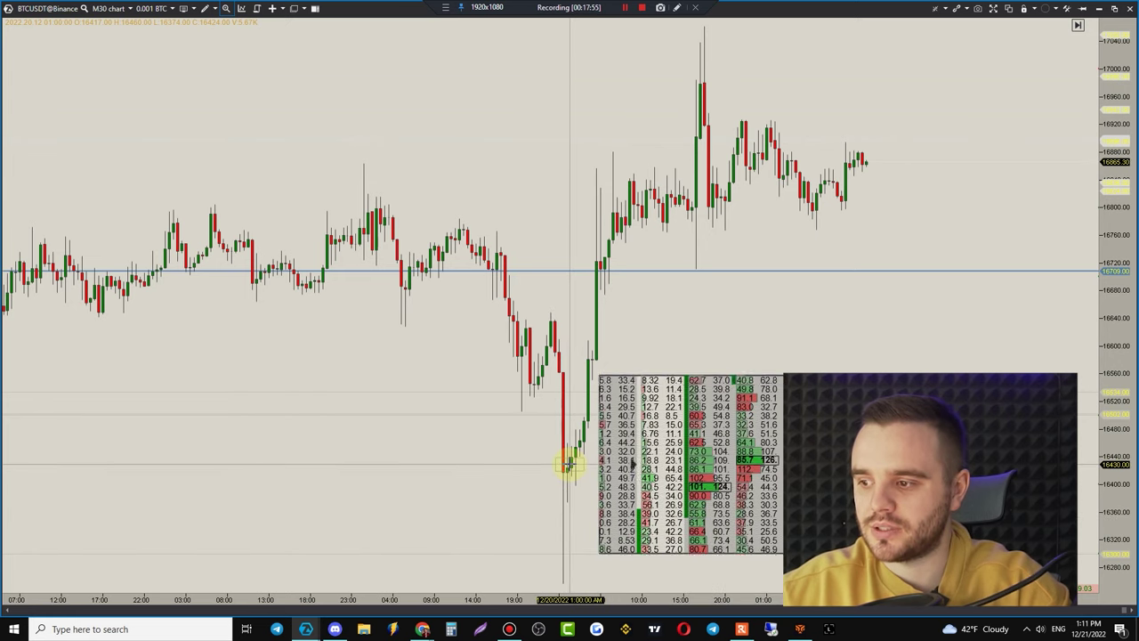
{"action": "scroll", "coordinate": [567, 463], "scroll_direction": "up", "scroll_amount": 2}
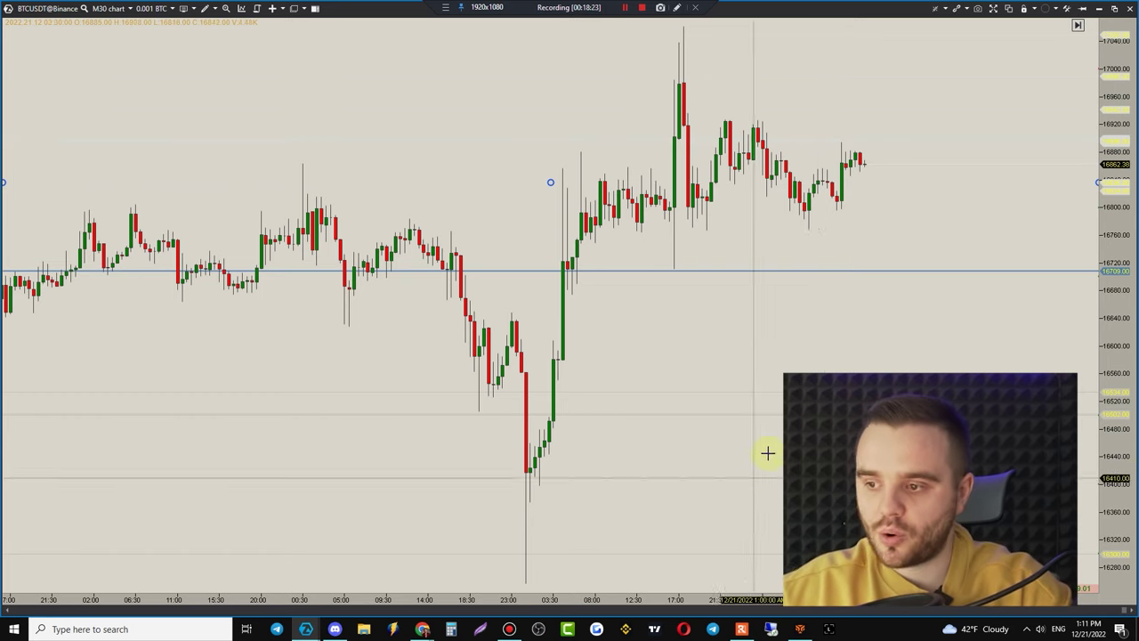
- Check the settings of the global horizontal line at price 16,836 and close them without changes
{"action": "double_click", "coordinate": [436, 186]}
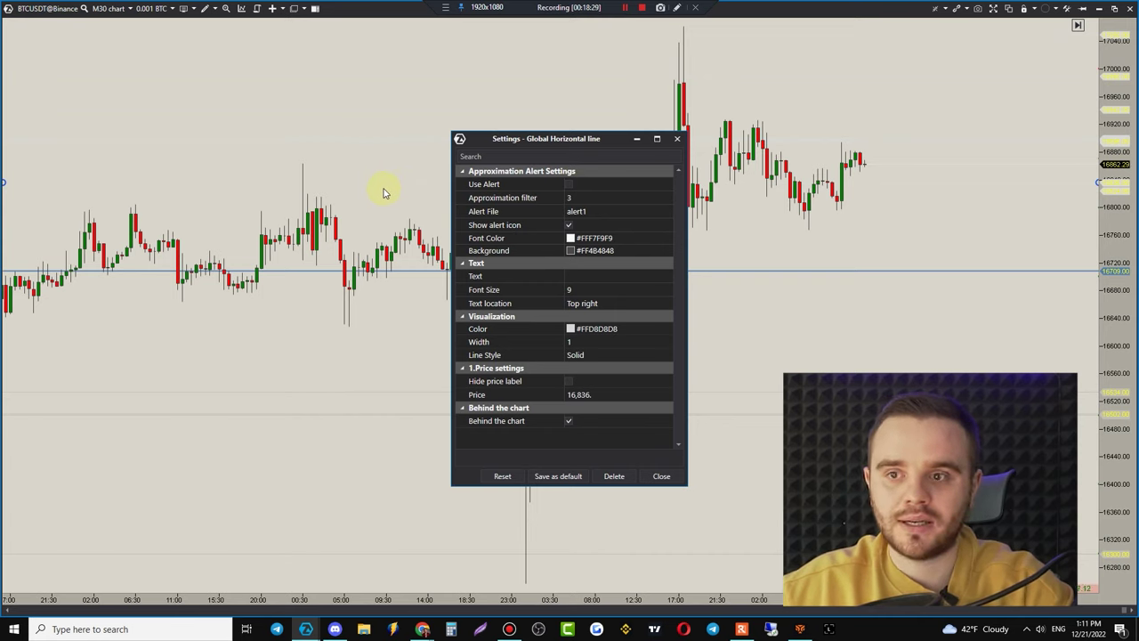
{"action": "left_click", "coordinate": [666, 477]}
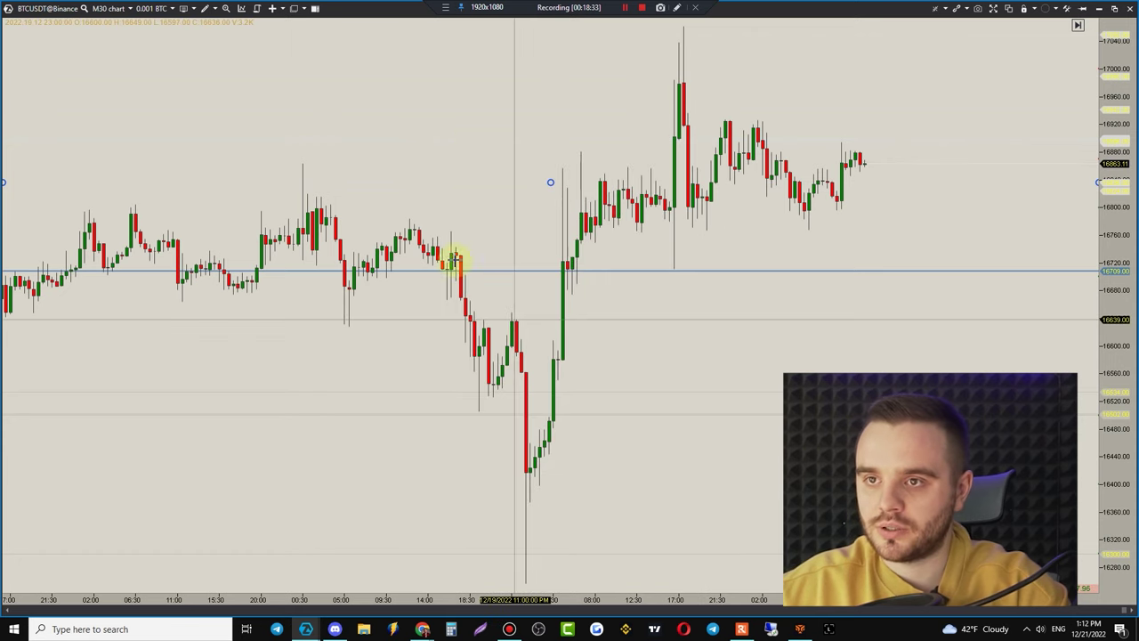
- Open the chart's indicators window, review the settings of the Depth Of Market indicator and close the window
{"action": "left_click", "coordinate": [240, 9]}
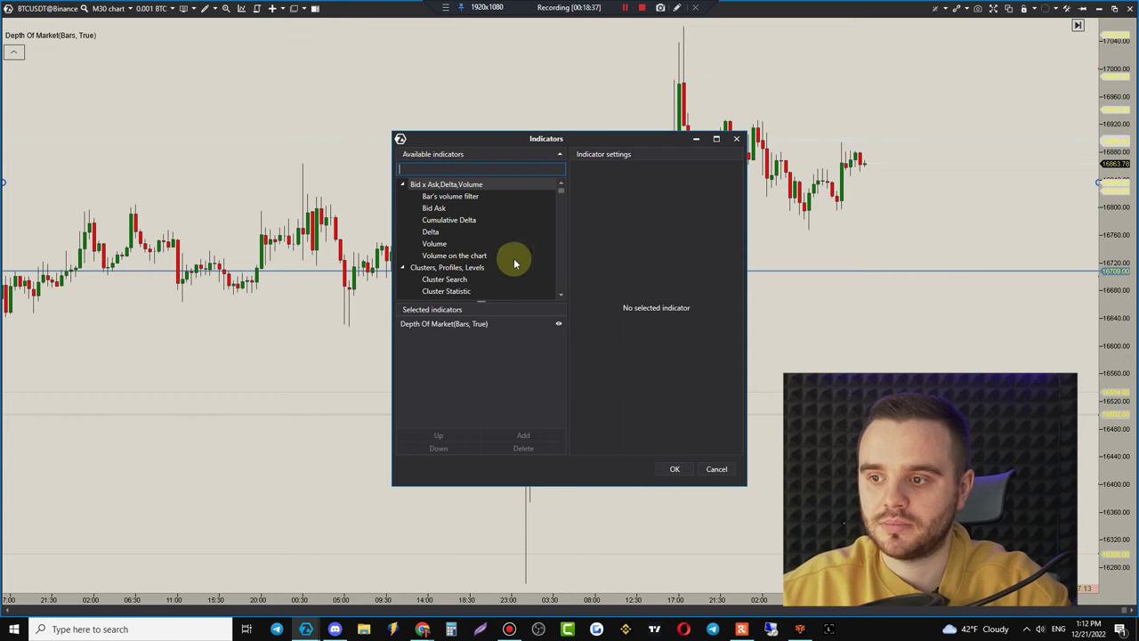
{"action": "left_click", "coordinate": [734, 140]}
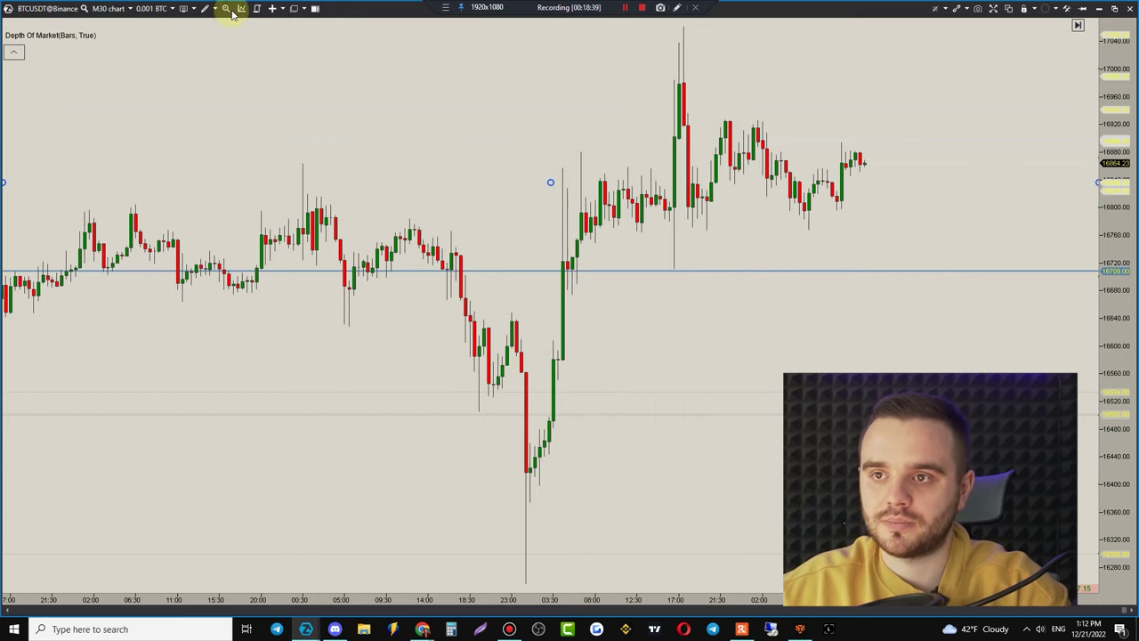
{"action": "right_click", "coordinate": [368, 122]}
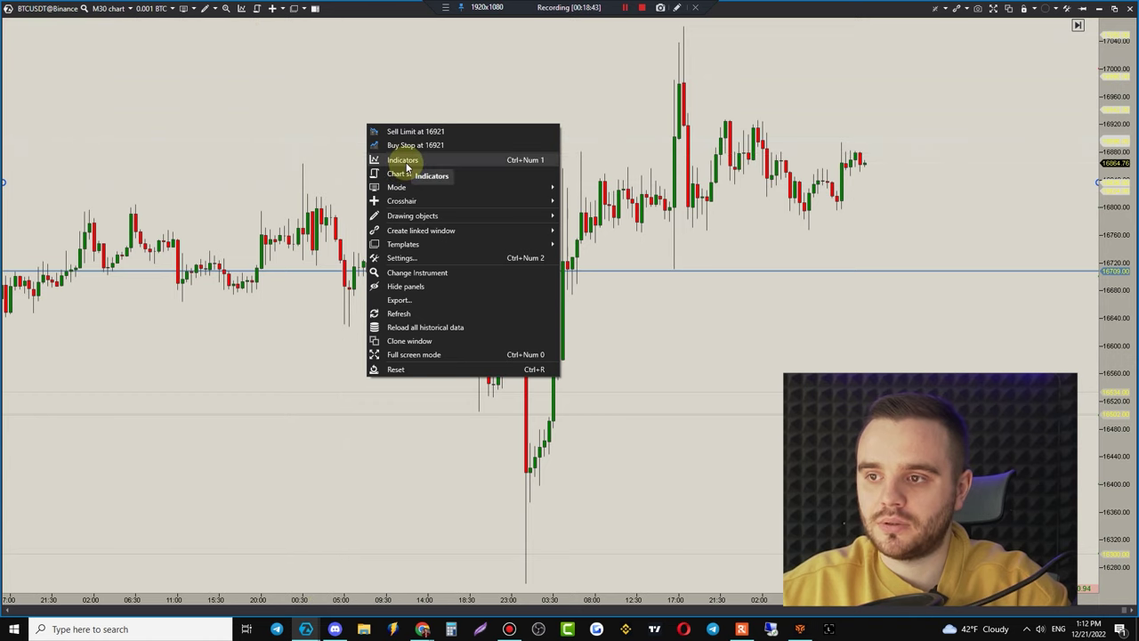
{"action": "left_click", "coordinate": [400, 161]}
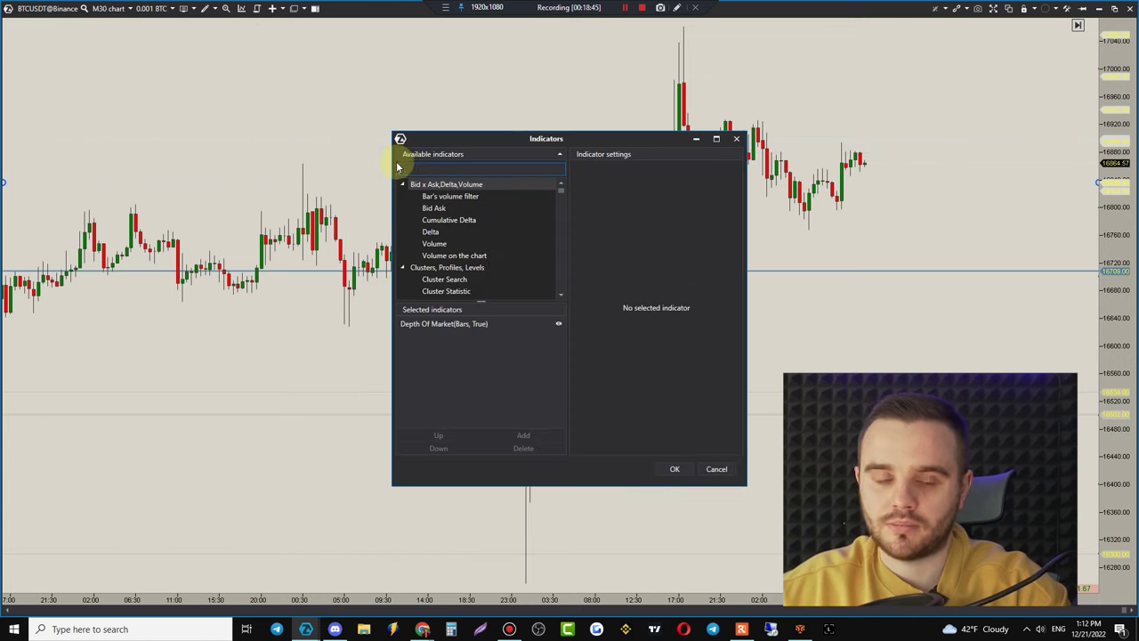
{"action": "left_click", "coordinate": [432, 325]}
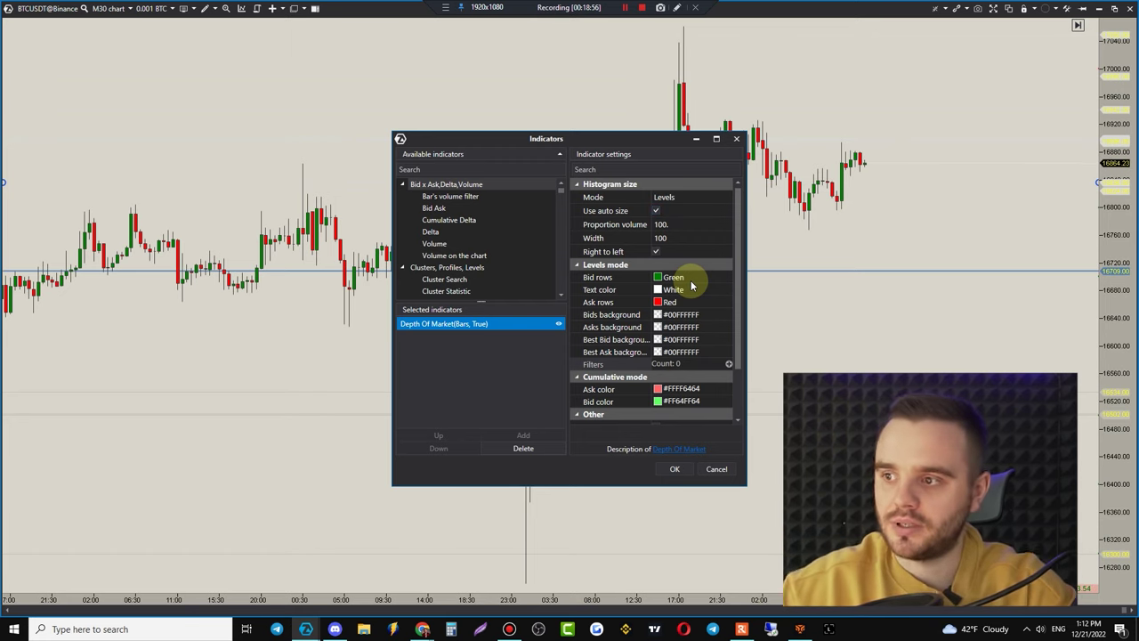
{"action": "left_click", "coordinate": [737, 139]}
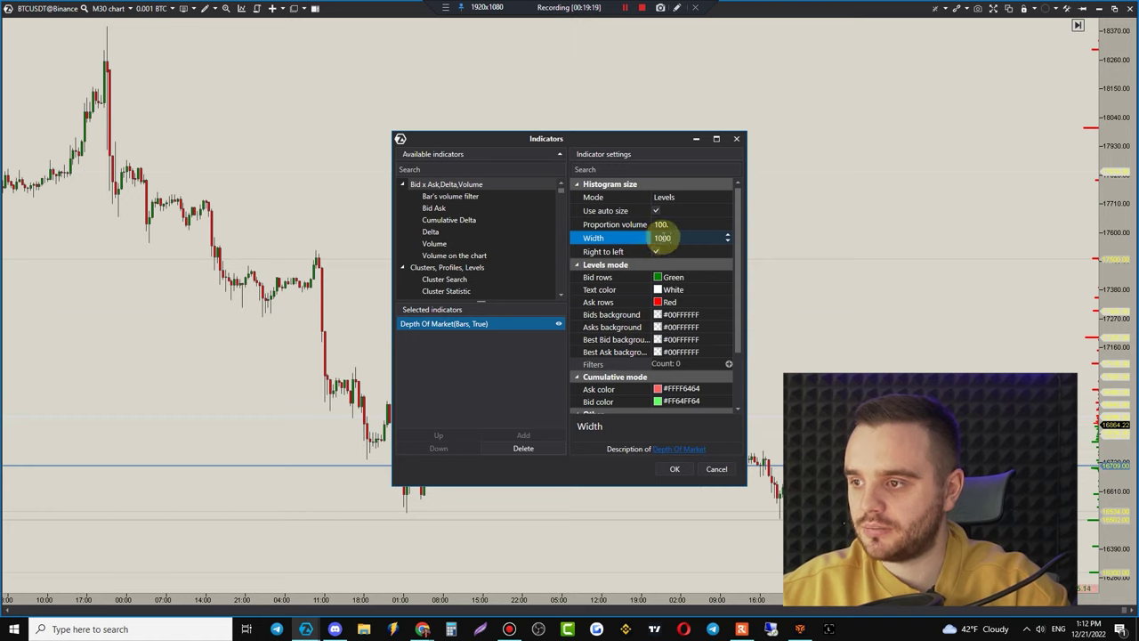
- Try the Cumulative and Both histogram modes for the Depth Of Market indicator and return it to Levels
{"action": "left_click", "coordinate": [668, 197]}
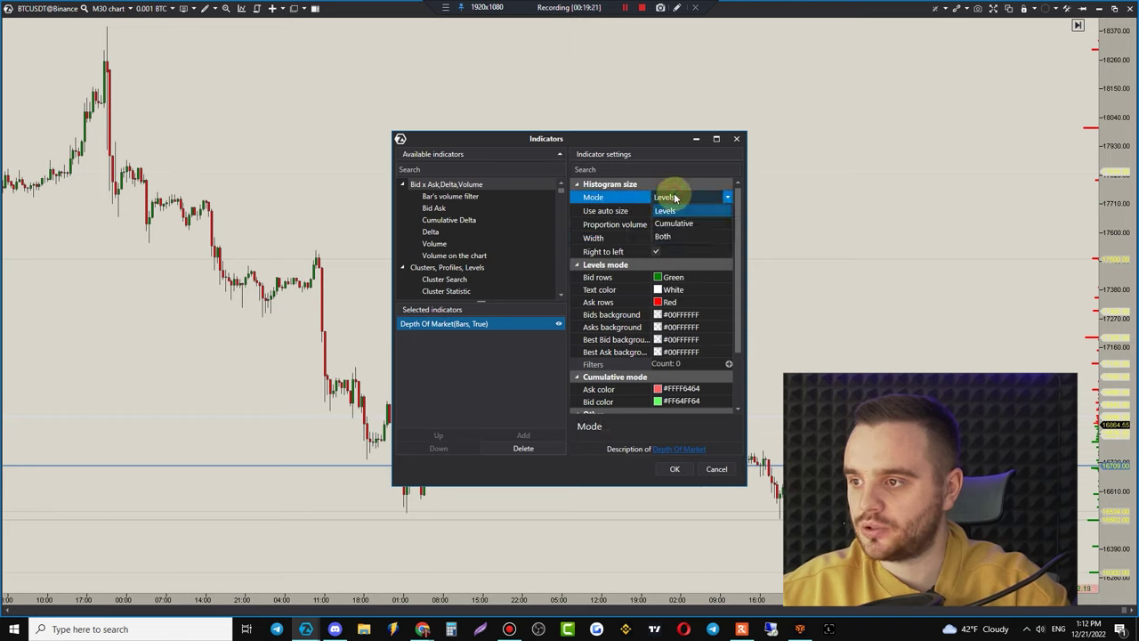
{"action": "left_click", "coordinate": [673, 223]}
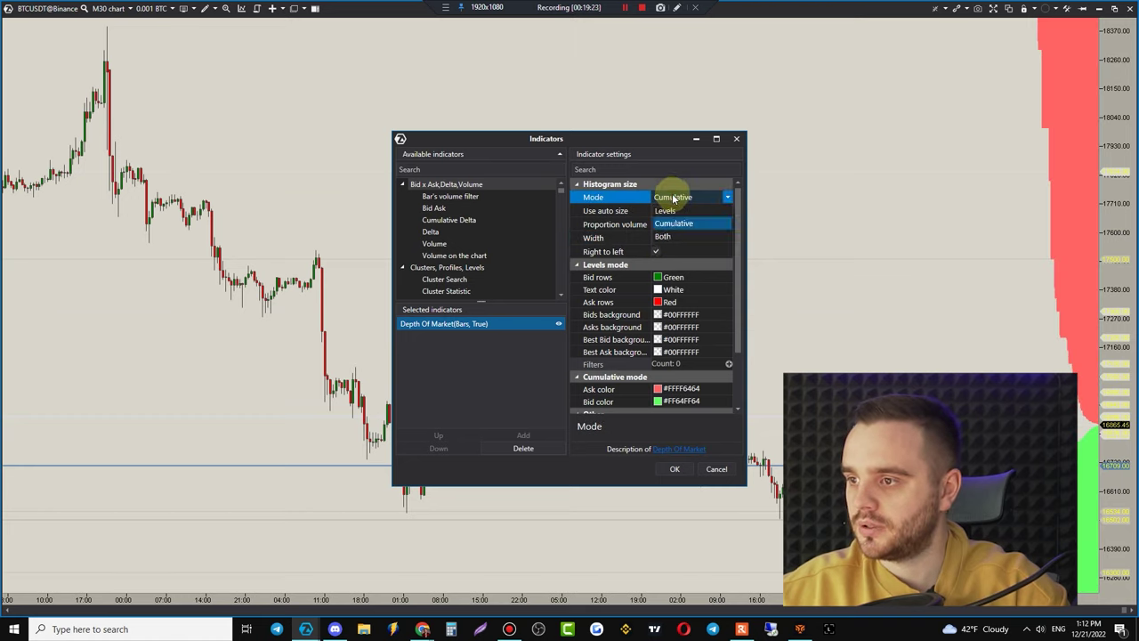
{"action": "left_click", "coordinate": [674, 197]}
{"action": "left_click", "coordinate": [672, 236]}
{"action": "left_click", "coordinate": [674, 198]}
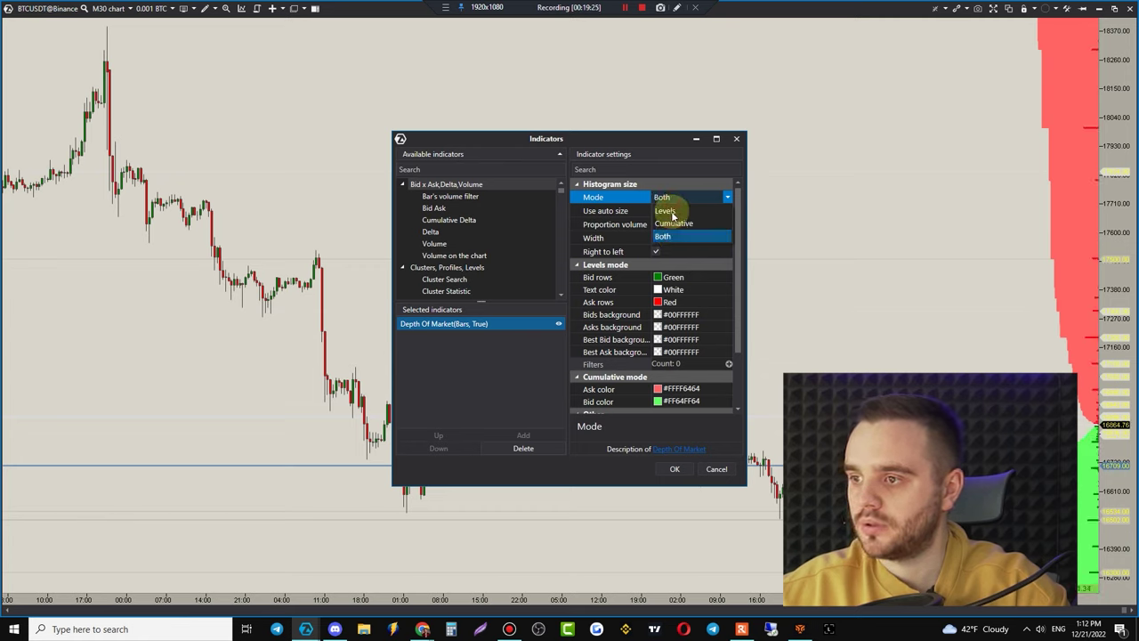
{"action": "left_click", "coordinate": [672, 211]}
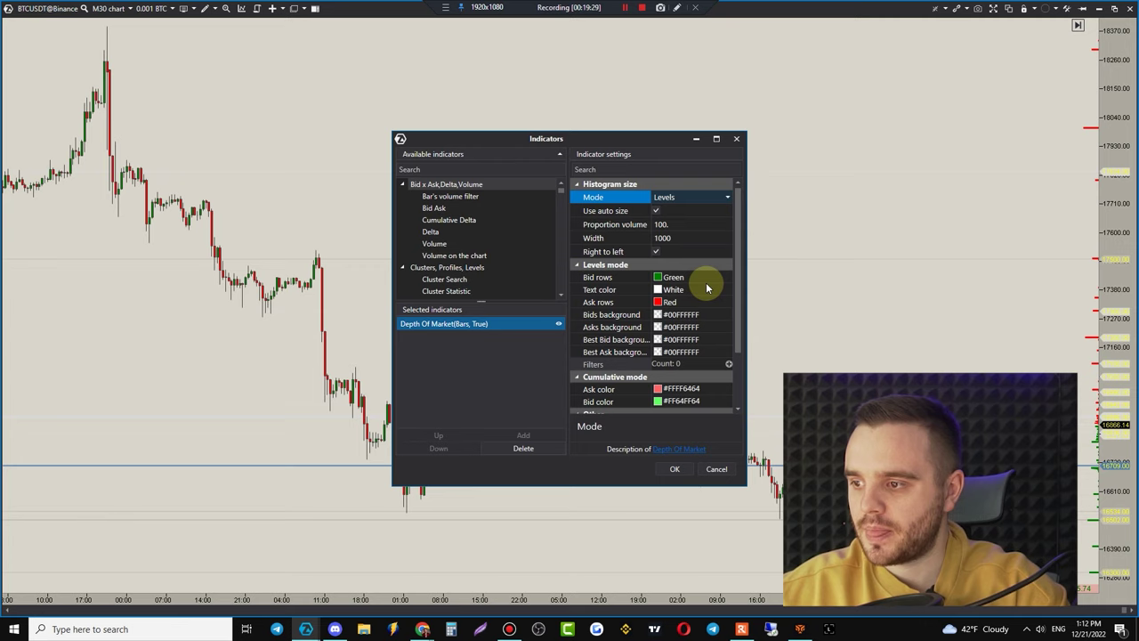
- Delete the Depth Of Market indicator and add the Volume indicator to the chart
{"action": "left_click", "coordinate": [532, 454]}
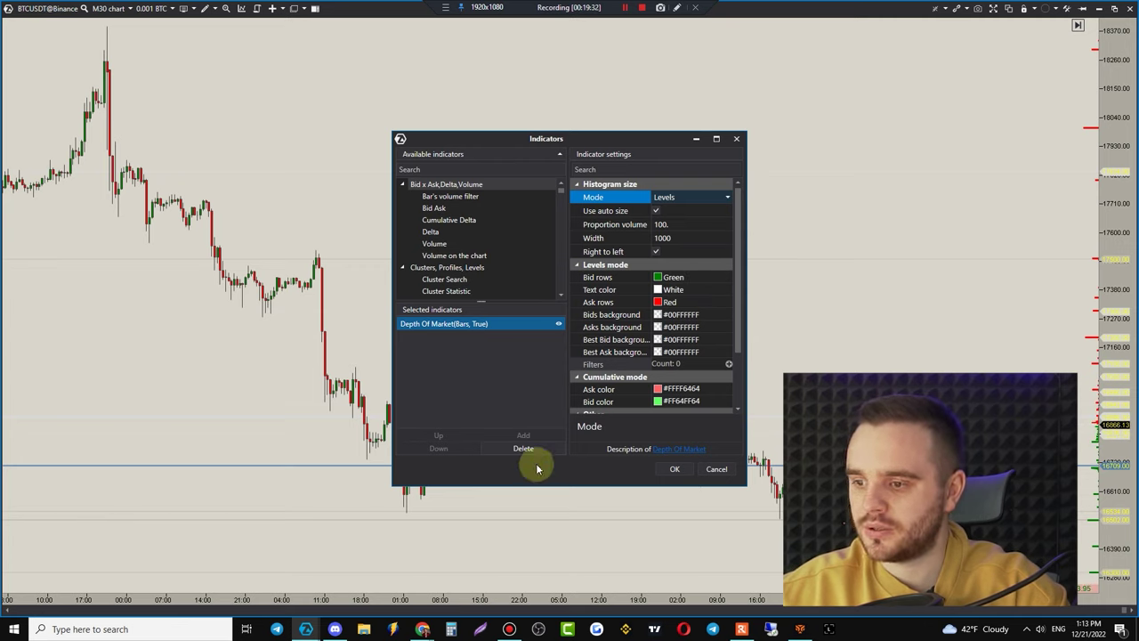
{"action": "left_click", "coordinate": [533, 455]}
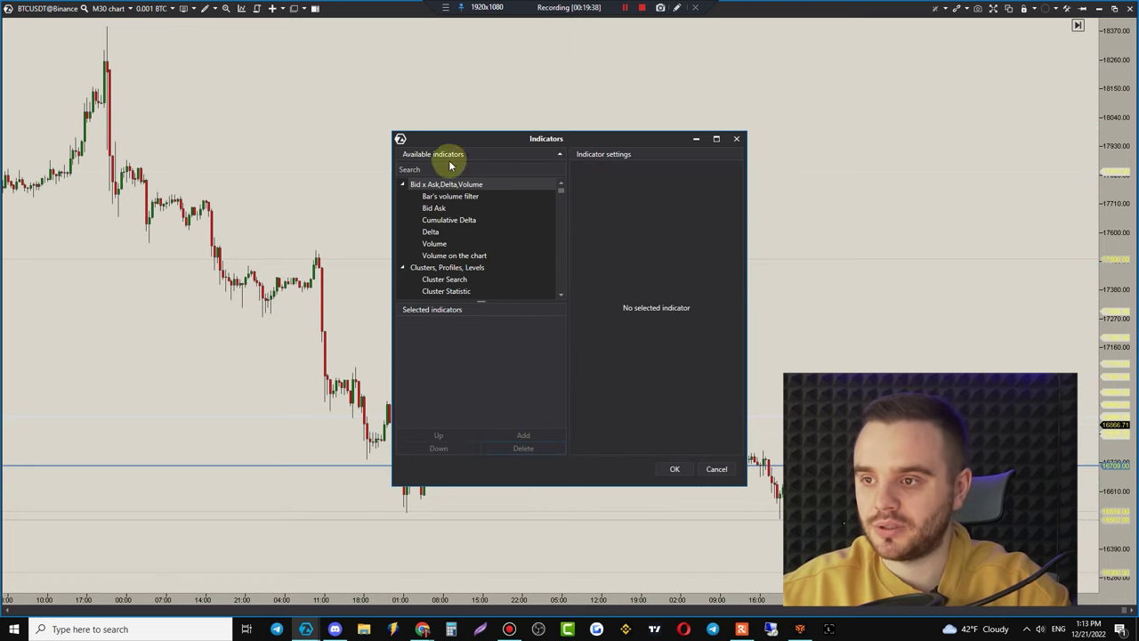
{"action": "left_click", "coordinate": [436, 243]}
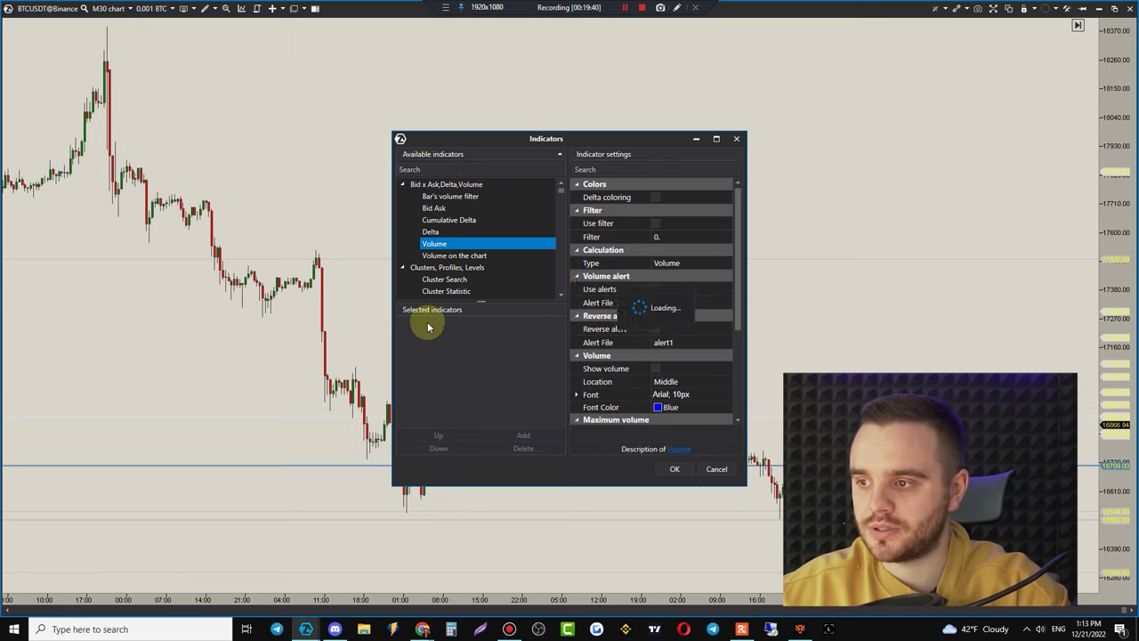
{"action": "left_click", "coordinate": [523, 435]}
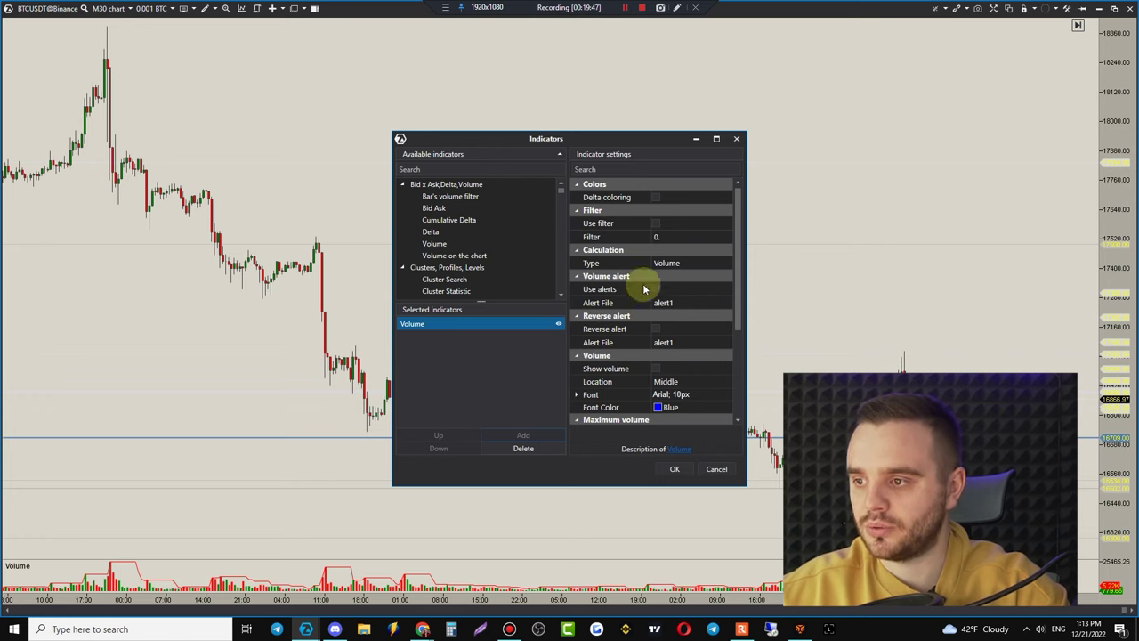
- Turn off the maximum volume line in the Volume indicator's settings
{"action": "left_click", "coordinate": [658, 203]}
{"action": "scroll", "coordinate": [687, 267], "scroll_direction": "down", "scroll_amount": 2}
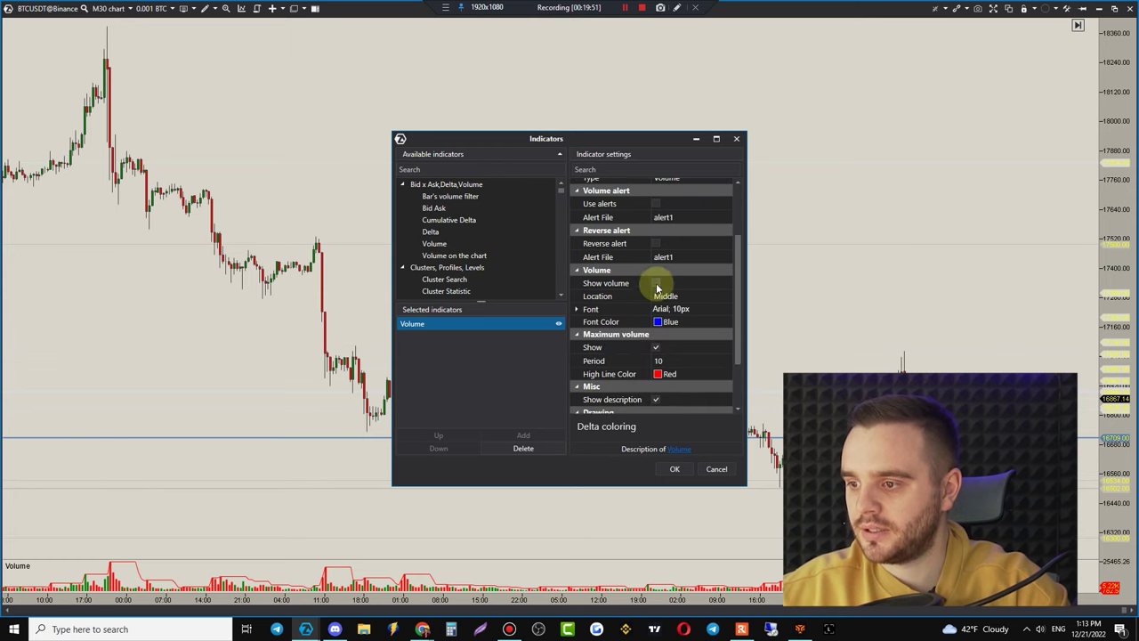
{"action": "left_click", "coordinate": [656, 346]}
- Expand the Volume indicator's negative and positive drawing settings and set the positive histogram color to Black
{"action": "scroll", "coordinate": [656, 343], "scroll_direction": "down", "scroll_amount": 1}
{"action": "scroll", "coordinate": [717, 331], "scroll_direction": "down", "scroll_amount": 1}
{"action": "left_click", "coordinate": [575, 379]}
{"action": "scroll", "coordinate": [620, 328], "scroll_direction": "down", "scroll_amount": 2}
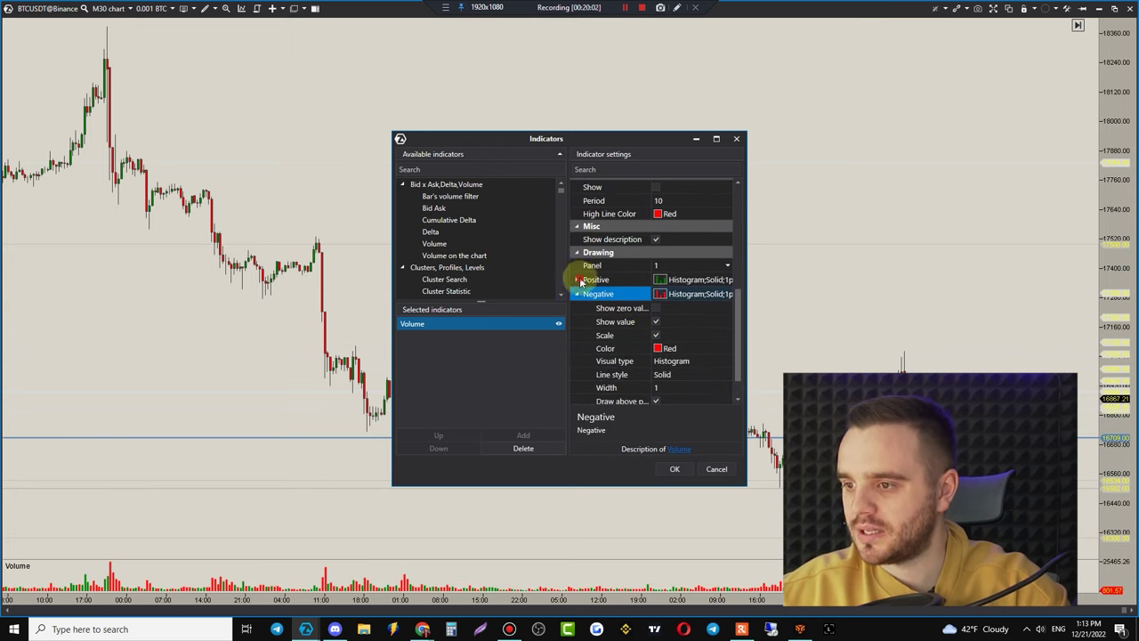
{"action": "left_click", "coordinate": [580, 282]}
{"action": "scroll", "coordinate": [681, 294], "scroll_direction": "down", "scroll_amount": 1}
{"action": "left_click", "coordinate": [675, 277]}
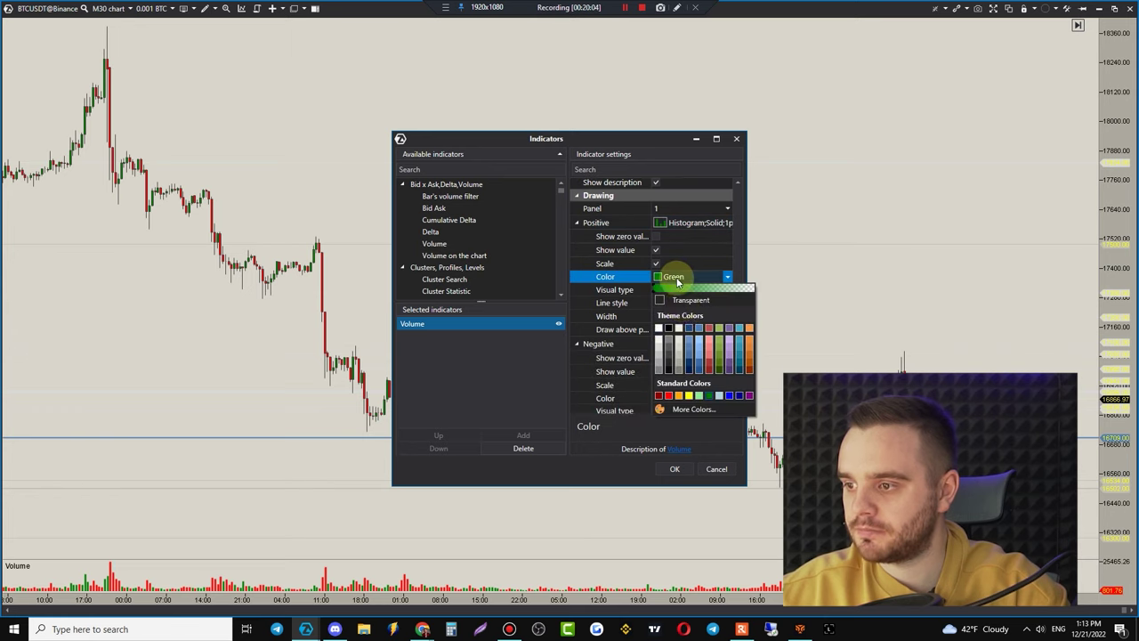
{"action": "left_click", "coordinate": [670, 331]}
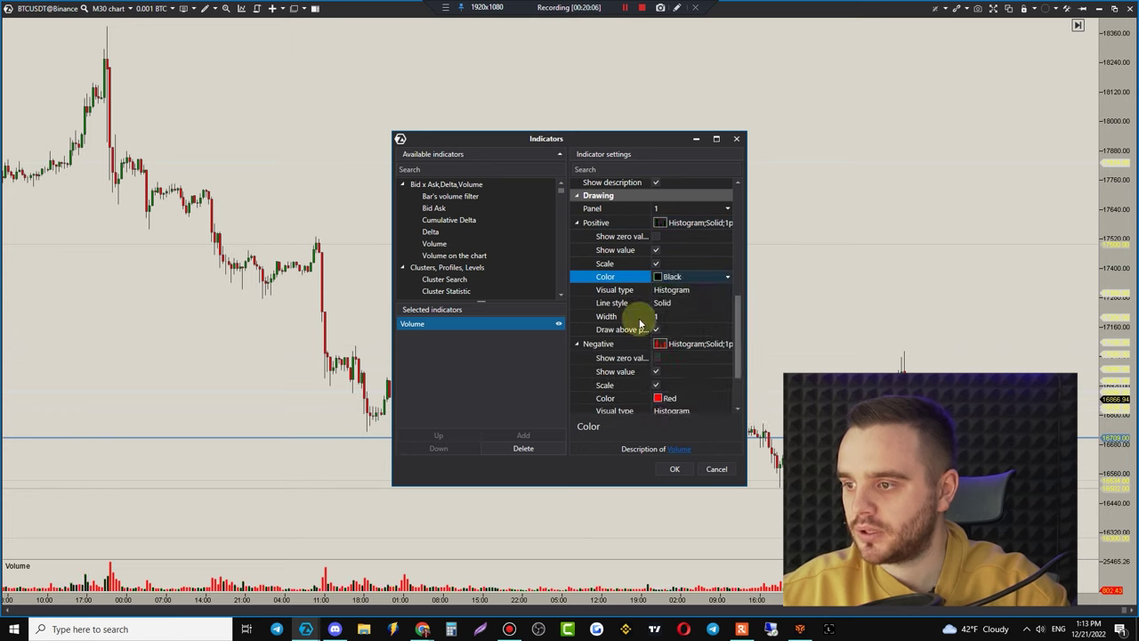
- Set the Volume indicator's negative histogram color to Black, expand its Neutral settings and apply the indicator changes
{"action": "left_click", "coordinate": [669, 398]}
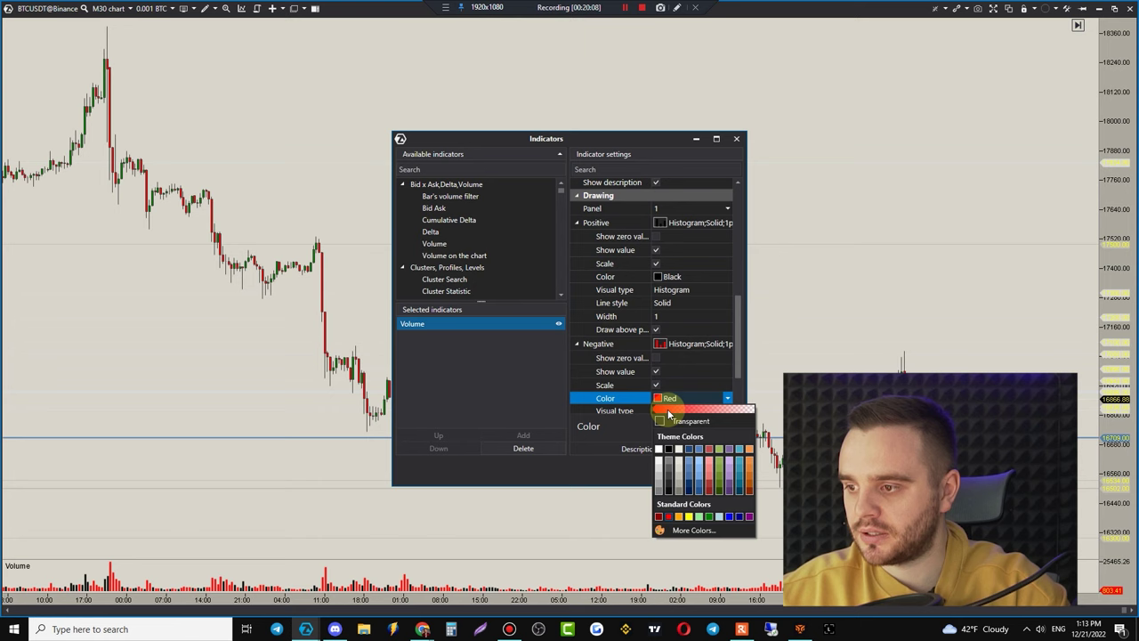
{"action": "left_click", "coordinate": [666, 450]}
{"action": "scroll", "coordinate": [675, 367], "scroll_direction": "down", "scroll_amount": 1}
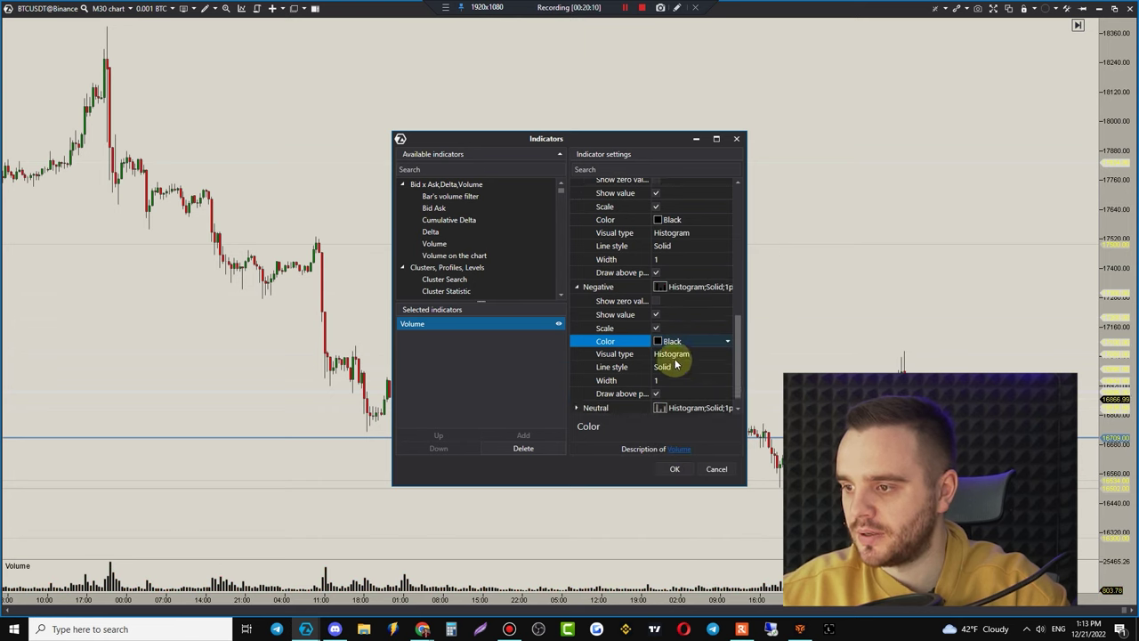
{"action": "double_click", "coordinate": [582, 392]}
{"action": "scroll", "coordinate": [650, 356], "scroll_direction": "down", "scroll_amount": 1}
{"action": "scroll", "coordinate": [650, 357], "scroll_direction": "down", "scroll_amount": 1}
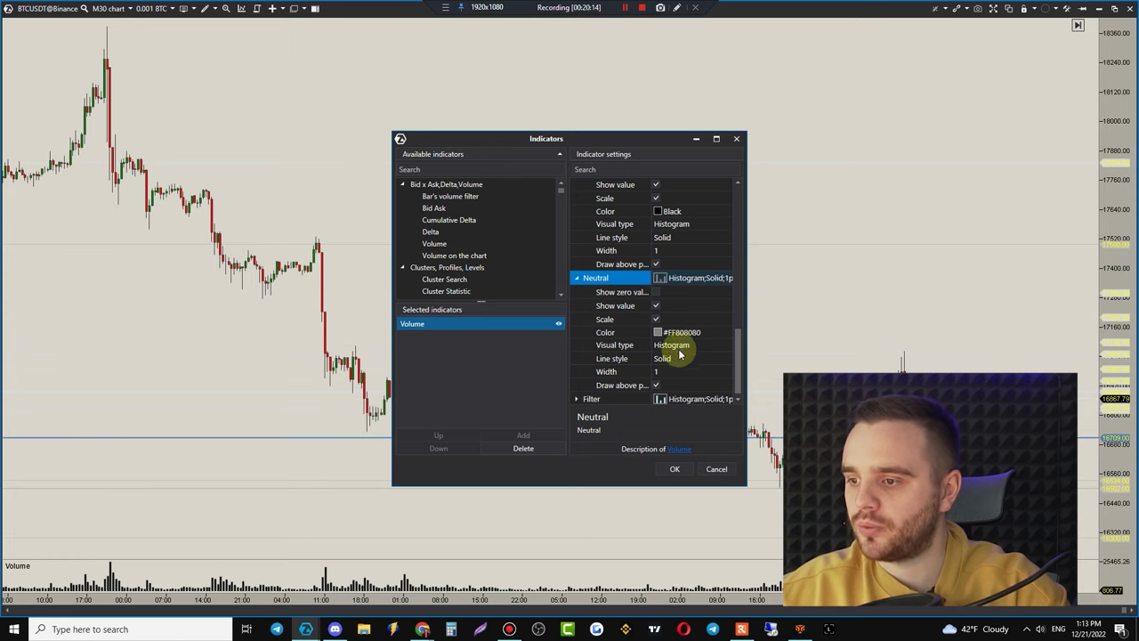
{"action": "left_click", "coordinate": [677, 468]}
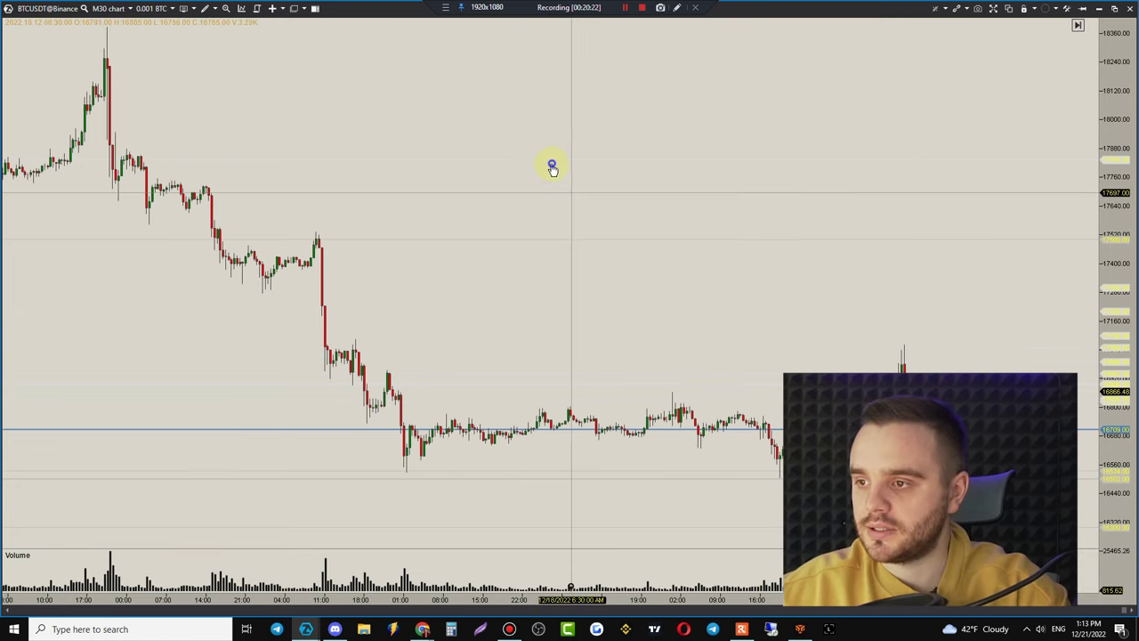
- Search the available indicators for "cu" and add Cumulative Delta to the chart
{"action": "double_click", "coordinate": [554, 162]}
{"action": "left_click", "coordinate": [676, 138]}
{"action": "right_click", "coordinate": [665, 133]}
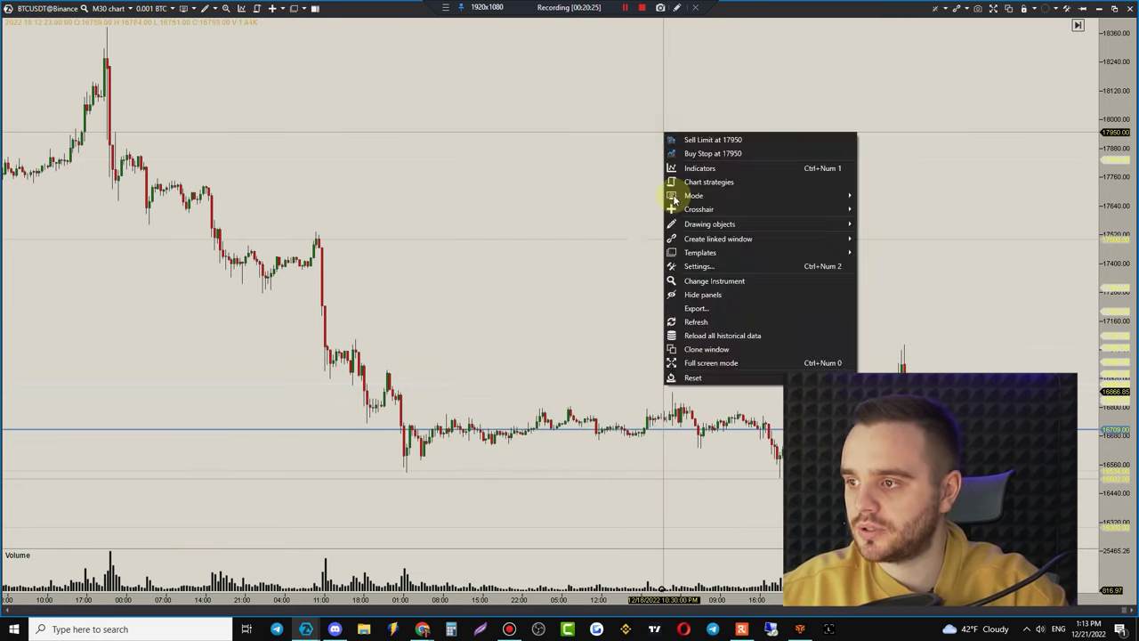
{"action": "left_click", "coordinate": [696, 169]}
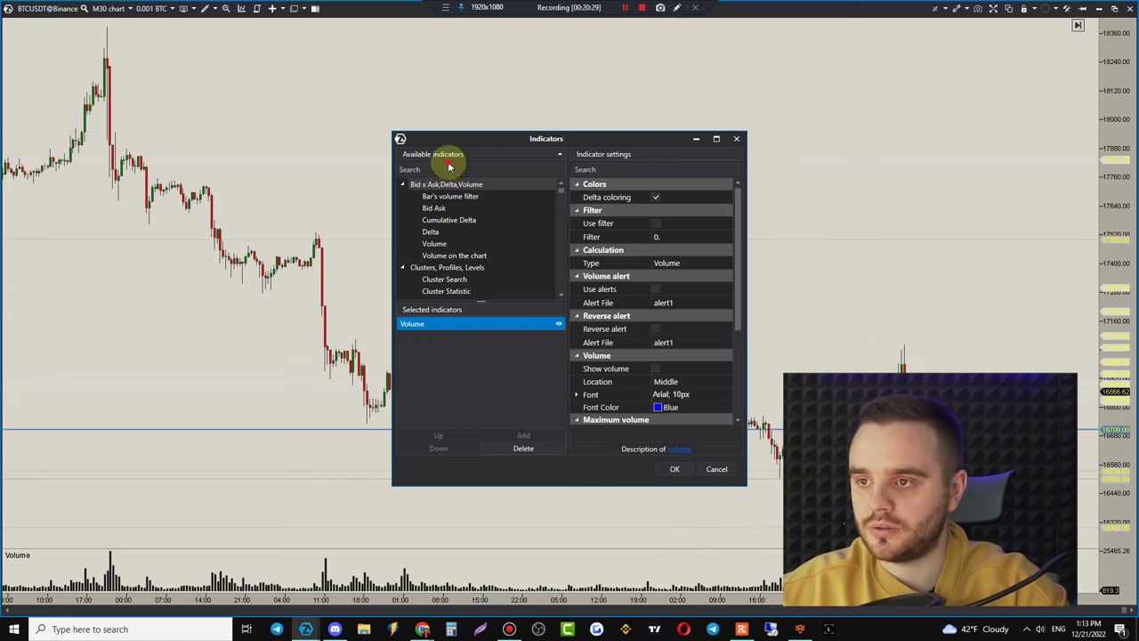
{"action": "left_click", "coordinate": [445, 168]}
{"action": "type", "text": "c"}
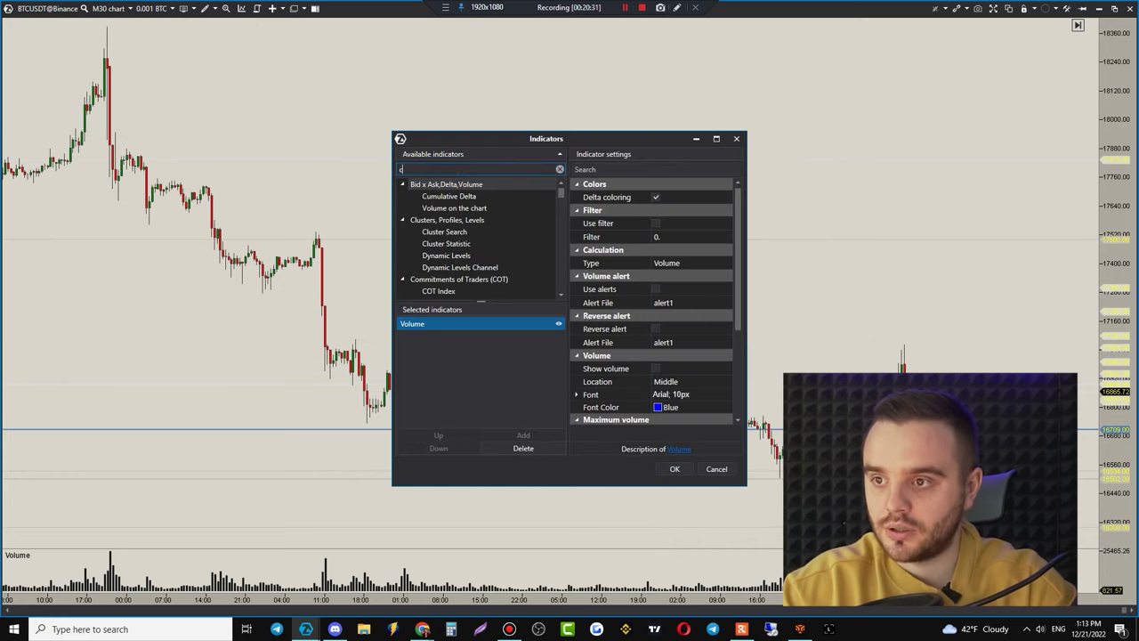
{"action": "type", "text": "u"}
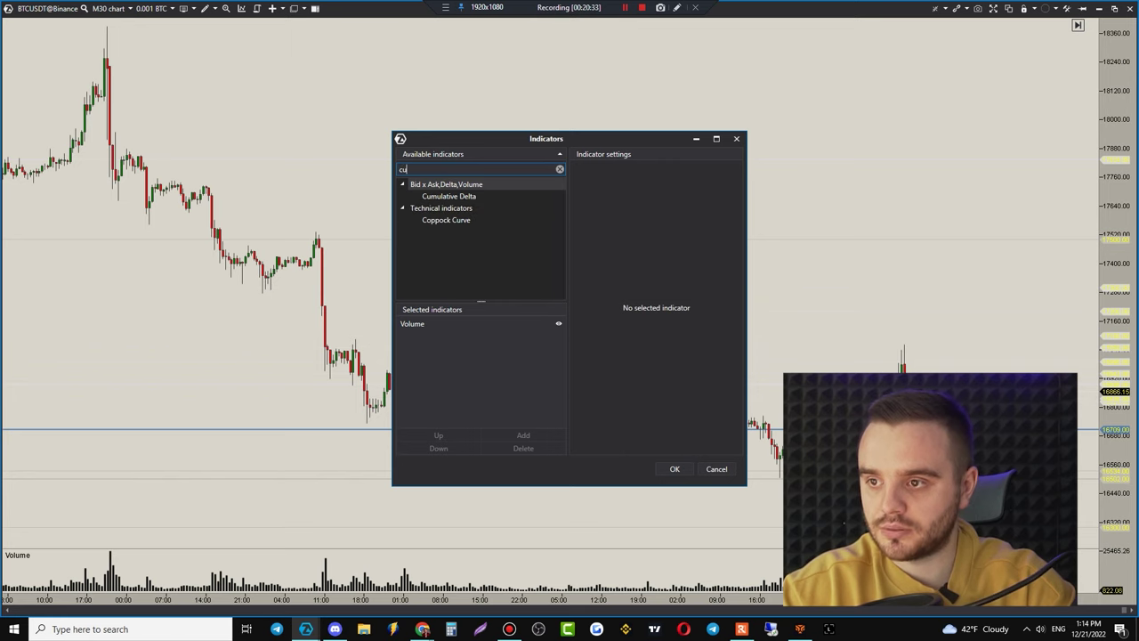
{"action": "left_click", "coordinate": [464, 199]}
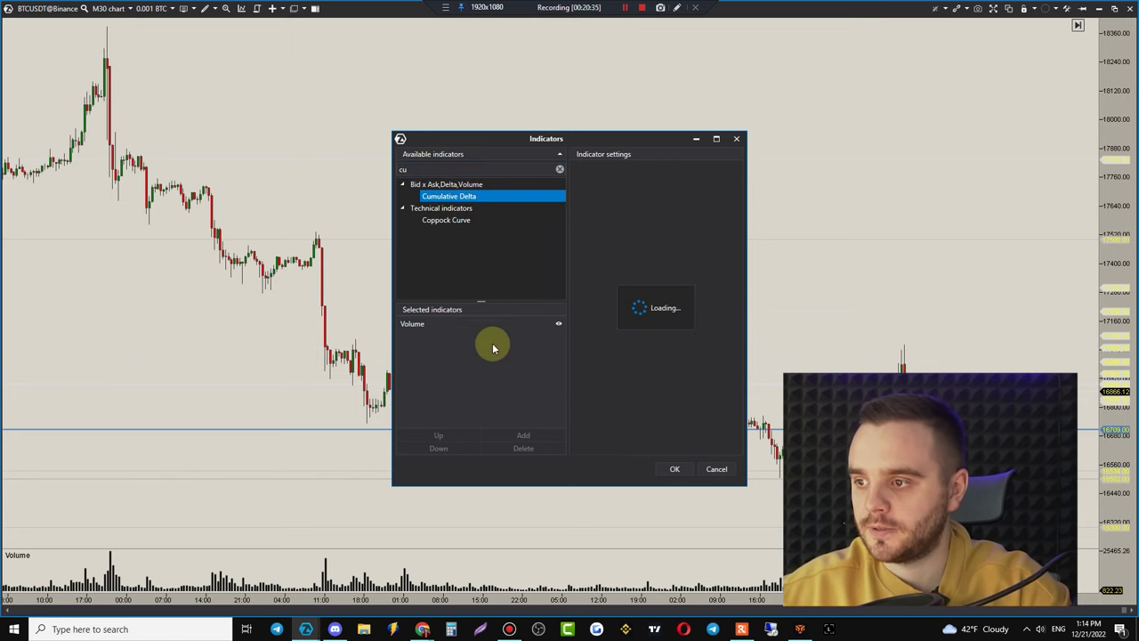
{"action": "left_click", "coordinate": [523, 437]}
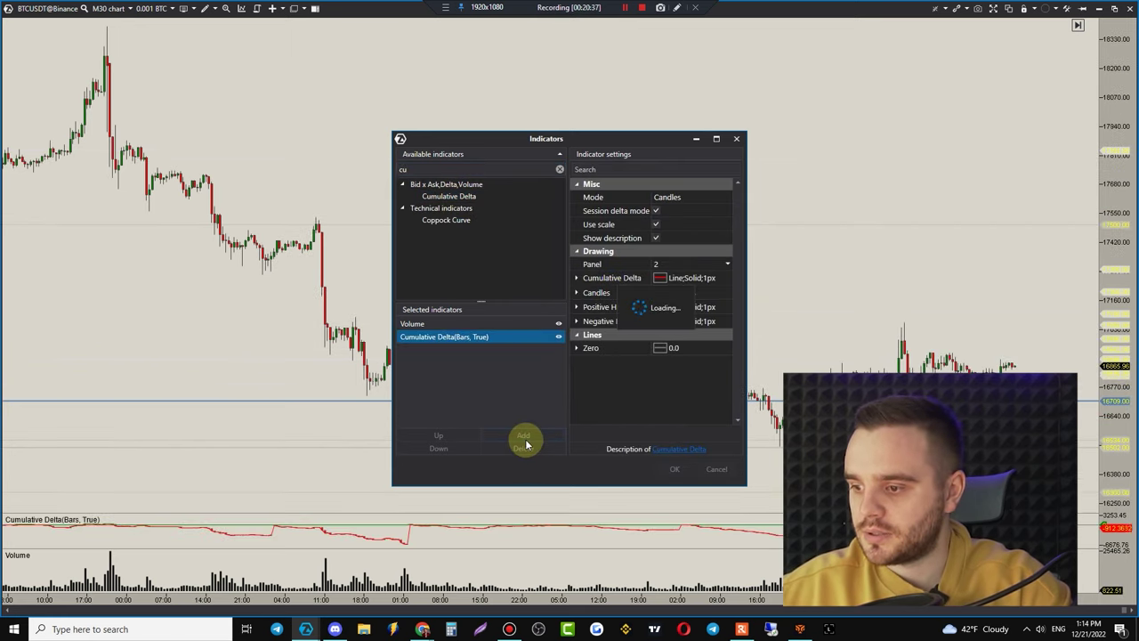
- Try the Bars and Line display modes for the Cumulative Delta indicator and return it to Candles
{"action": "left_click", "coordinate": [700, 198]}
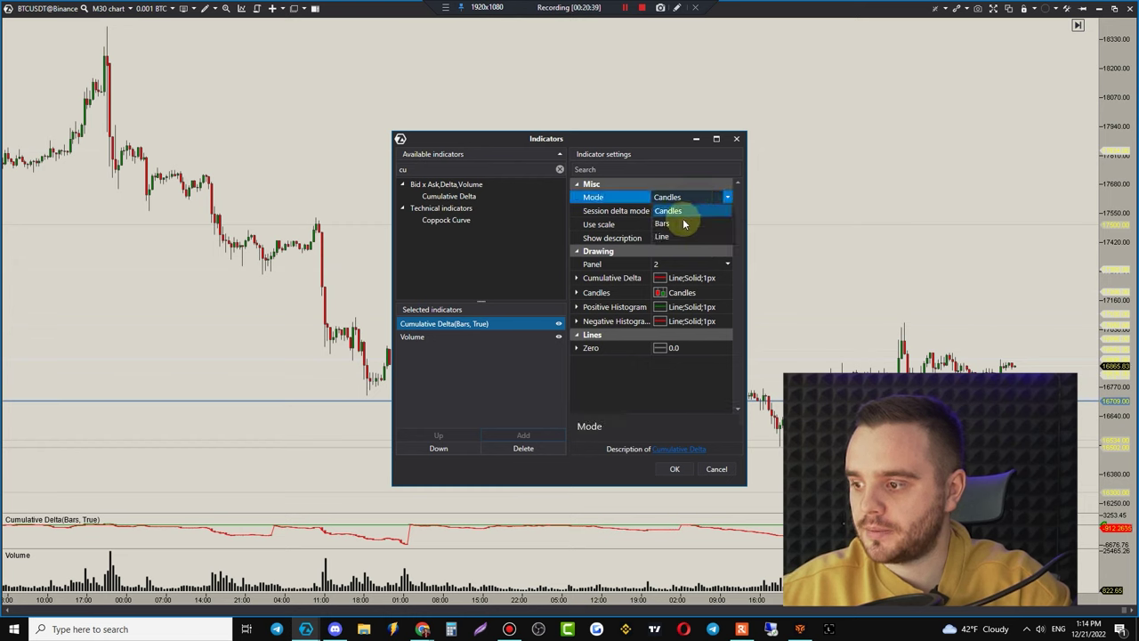
{"action": "left_click", "coordinate": [684, 223]}
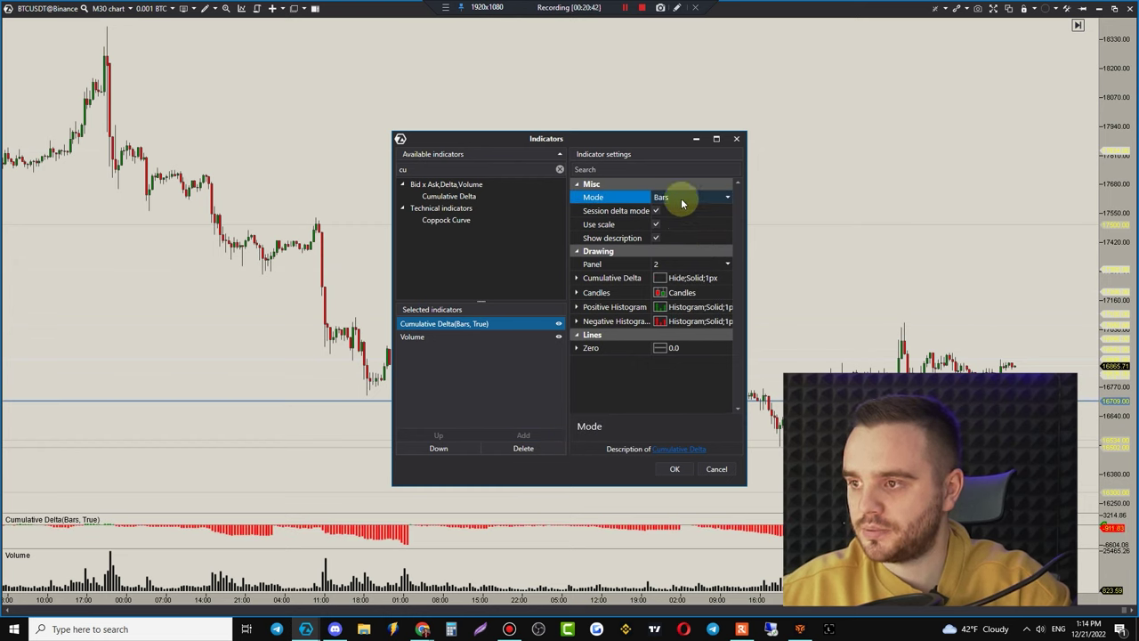
{"action": "left_click", "coordinate": [683, 204]}
{"action": "left_click", "coordinate": [679, 211]}
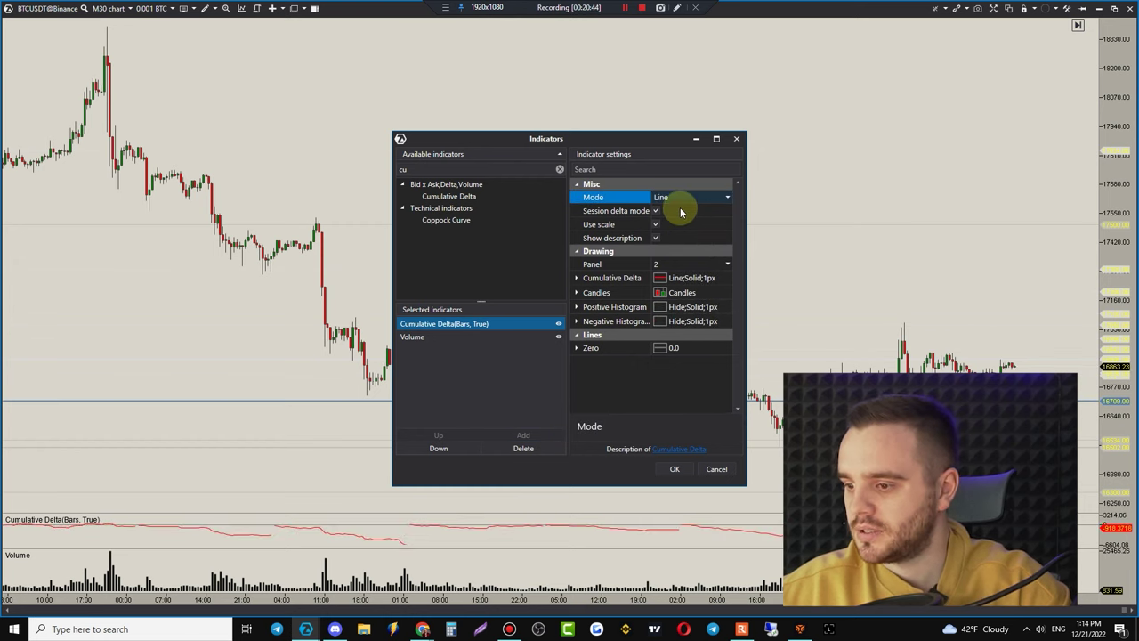
{"action": "left_click", "coordinate": [670, 206]}
{"action": "left_click", "coordinate": [674, 201]}
{"action": "left_click", "coordinate": [676, 209]}
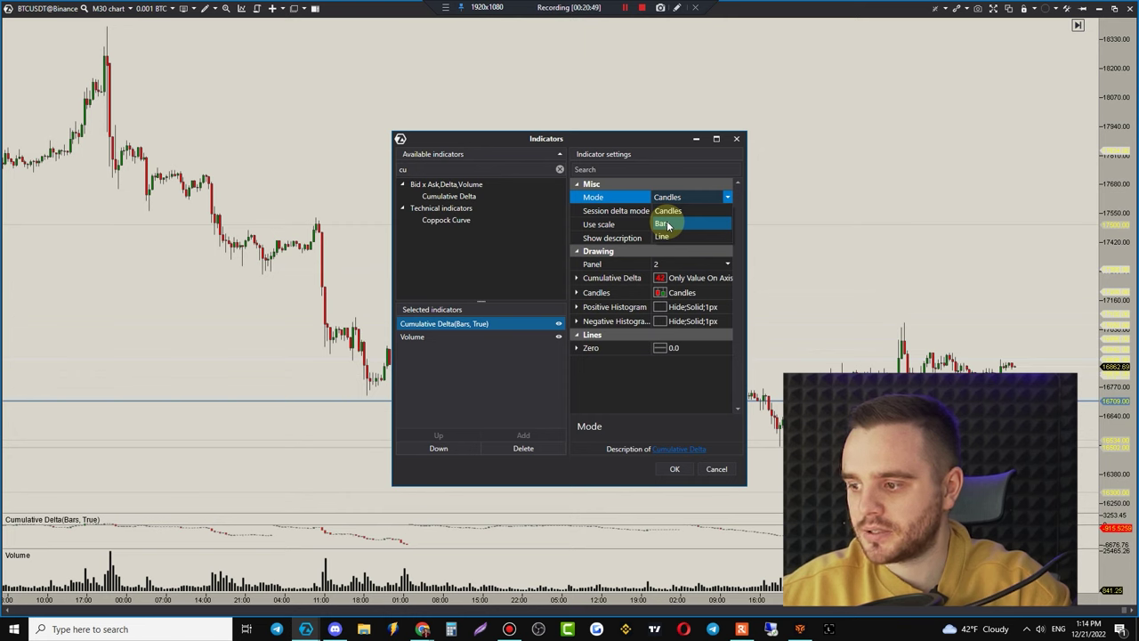
{"action": "left_click", "coordinate": [667, 224]}
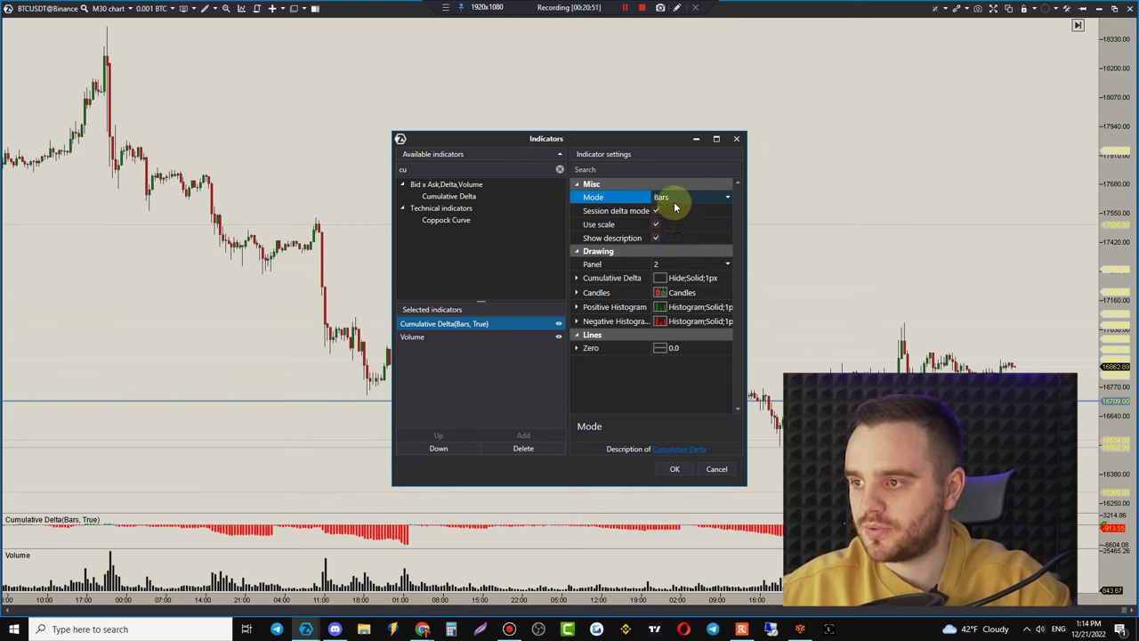
{"action": "left_click", "coordinate": [668, 198]}
{"action": "left_click", "coordinate": [668, 211]}
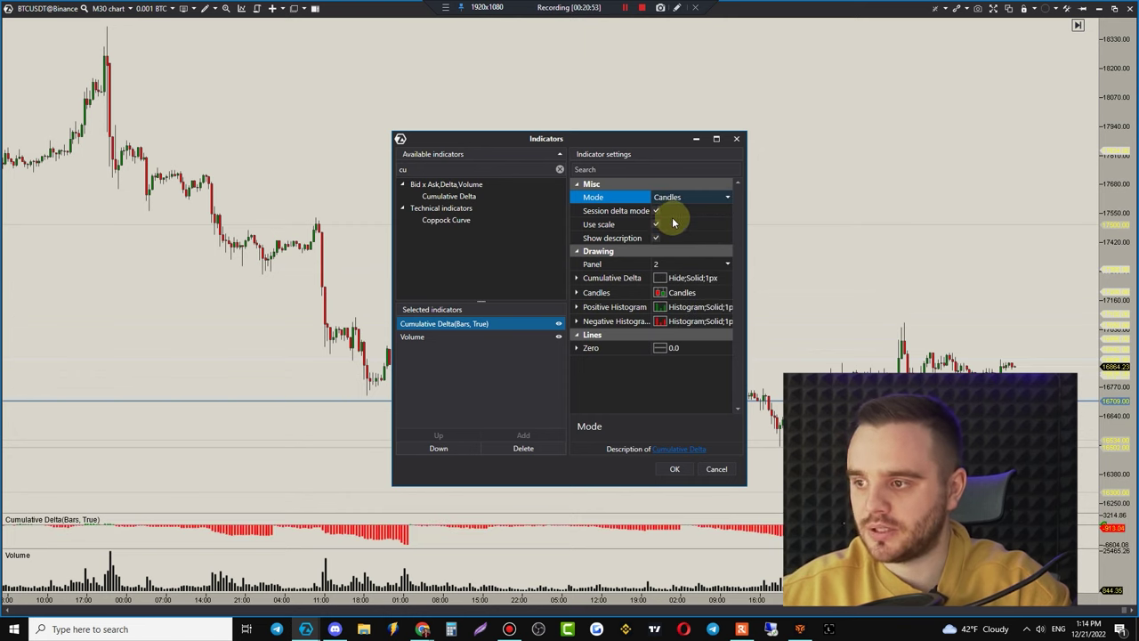
- Place Cumulative Delta in panel 1 together with Volume, apply it and enlarge the shared panel to about half the chart's height
{"action": "left_click", "coordinate": [667, 263]}
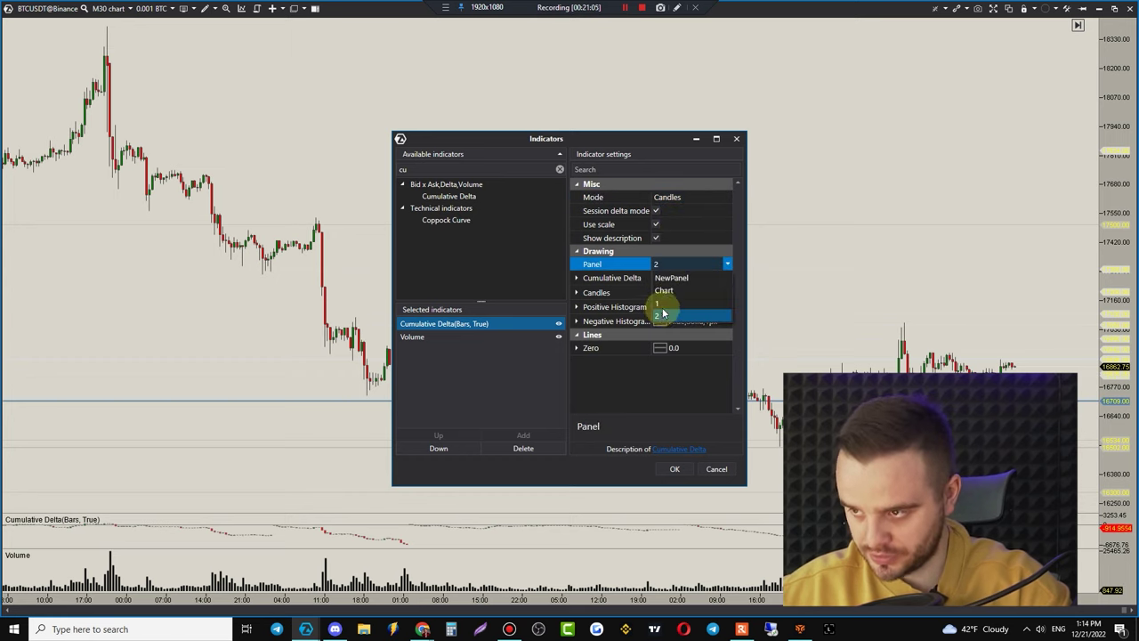
{"action": "left_click", "coordinate": [667, 265]}
{"action": "left_click", "coordinate": [668, 265]}
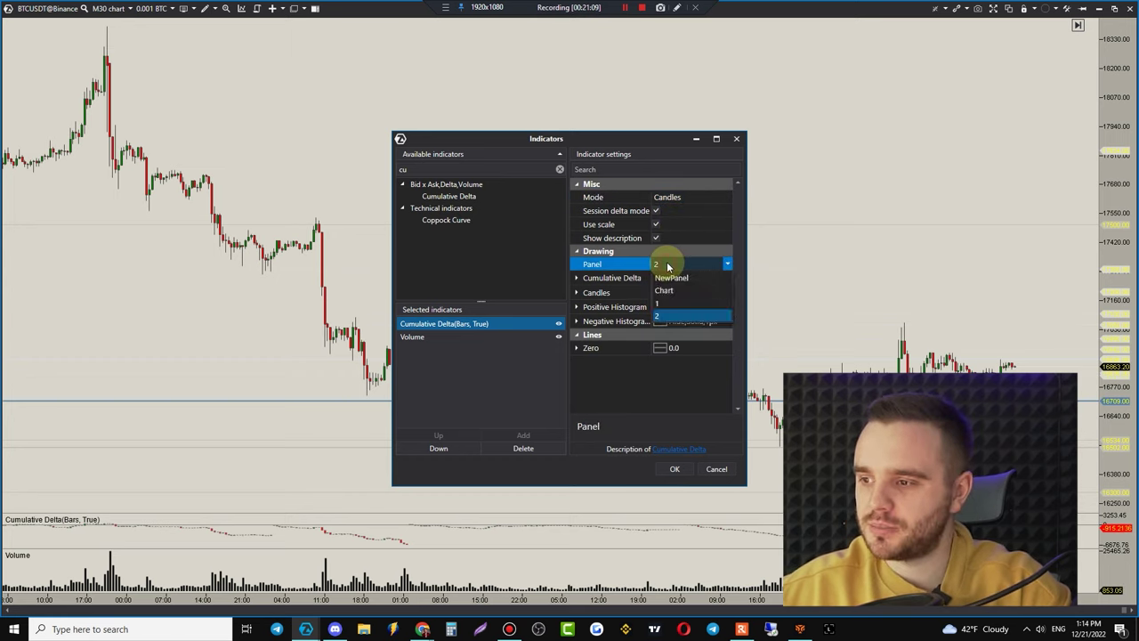
{"action": "left_click", "coordinate": [663, 306]}
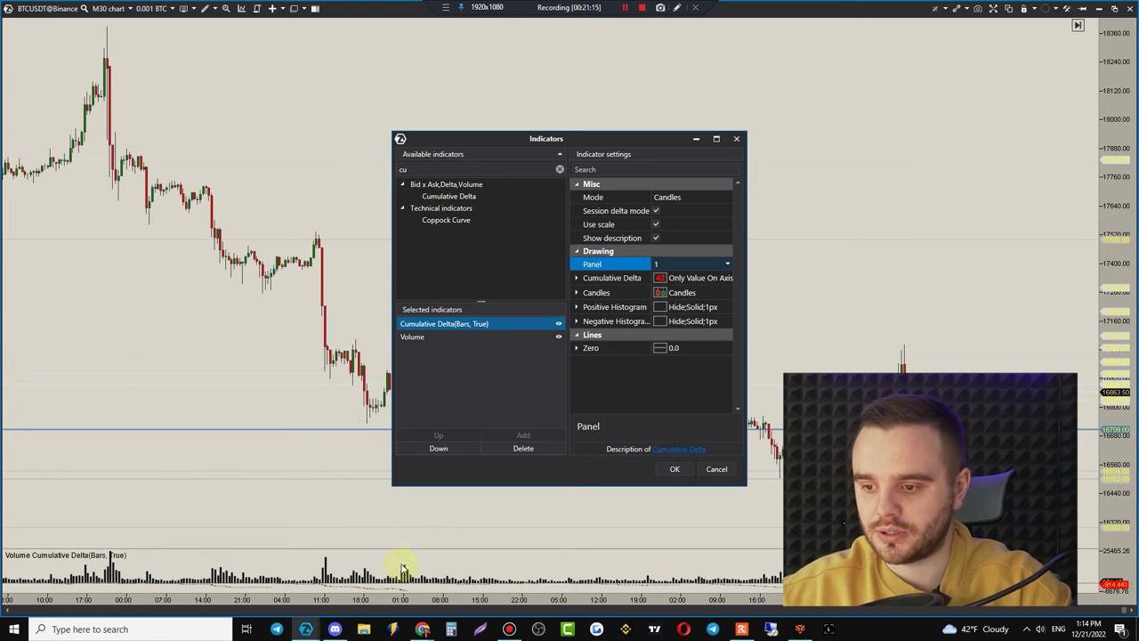
{"action": "left_click", "coordinate": [669, 468]}
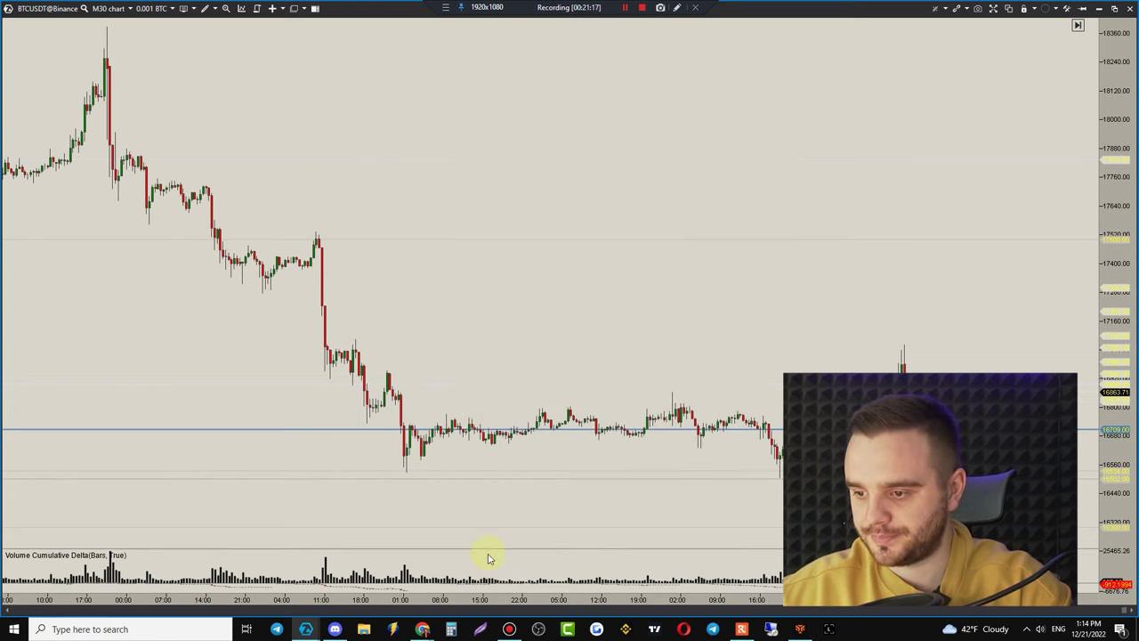
{"action": "left_click_drag", "start_coordinate": [492, 547], "coordinate": [536, 325]}
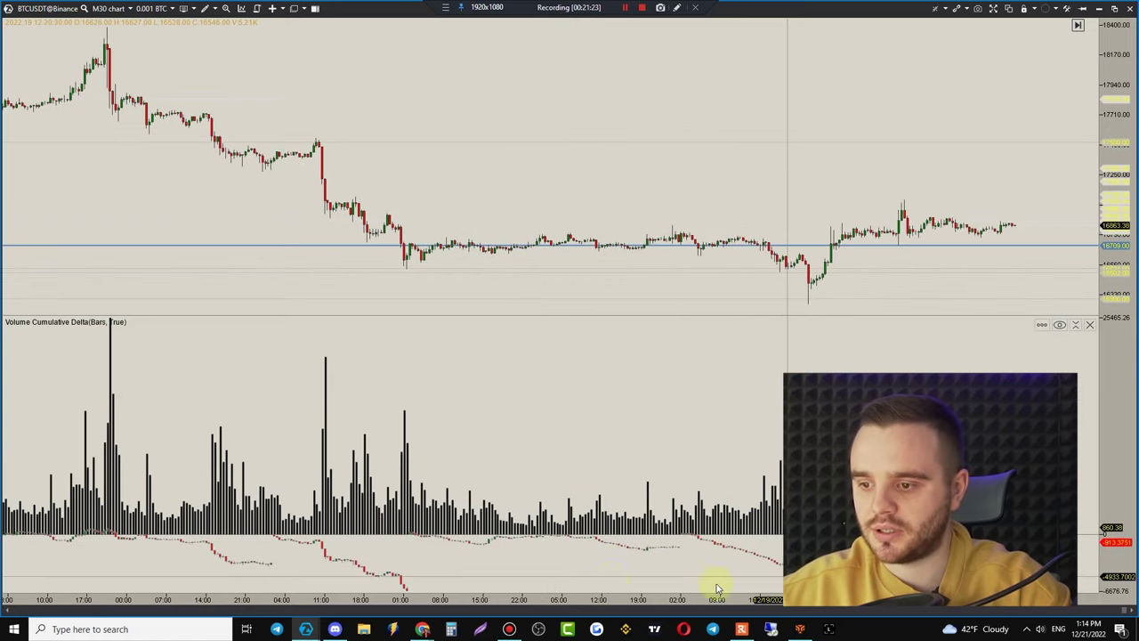
- Move Cumulative Delta to a new panel of its own, apply it and shrink the indicator area beneath the price chart
{"action": "right_click", "coordinate": [486, 156]}
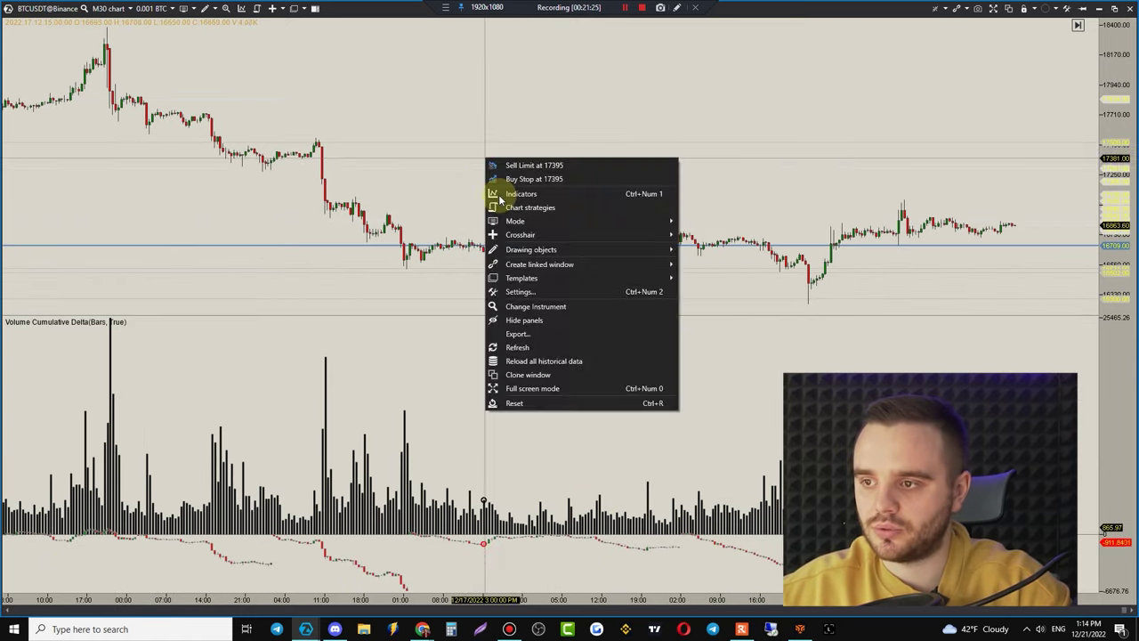
{"action": "left_click", "coordinate": [524, 201]}
{"action": "left_click", "coordinate": [445, 323]}
{"action": "left_click", "coordinate": [674, 265]}
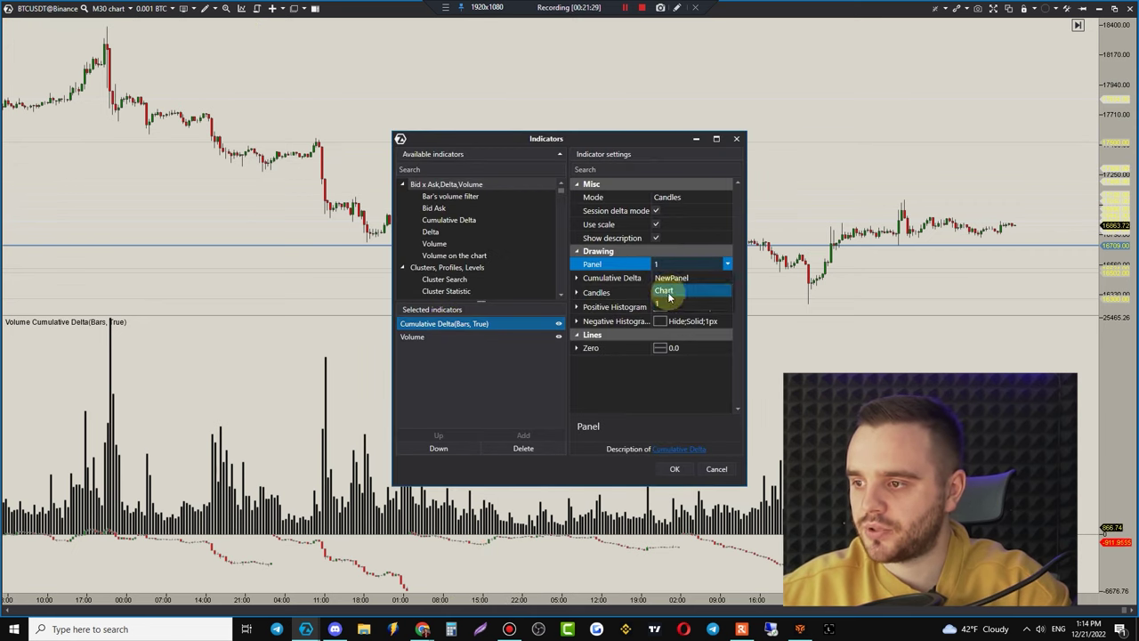
{"action": "left_click", "coordinate": [669, 278]}
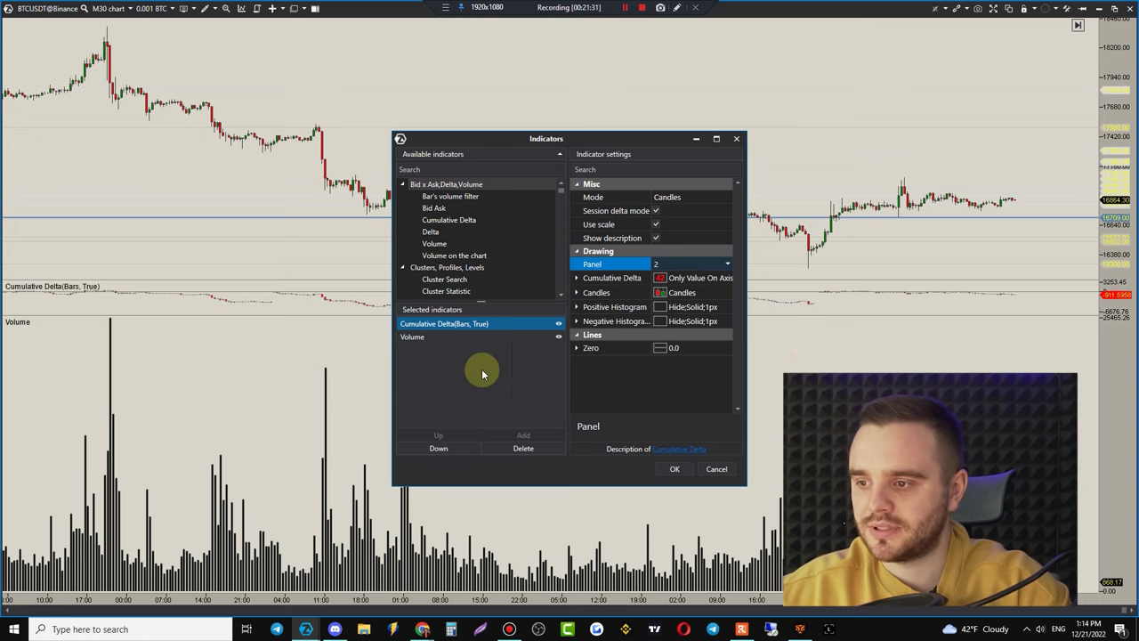
{"action": "left_click", "coordinate": [674, 471]}
{"action": "left_click_drag", "start_coordinate": [634, 313], "coordinate": [676, 445]}
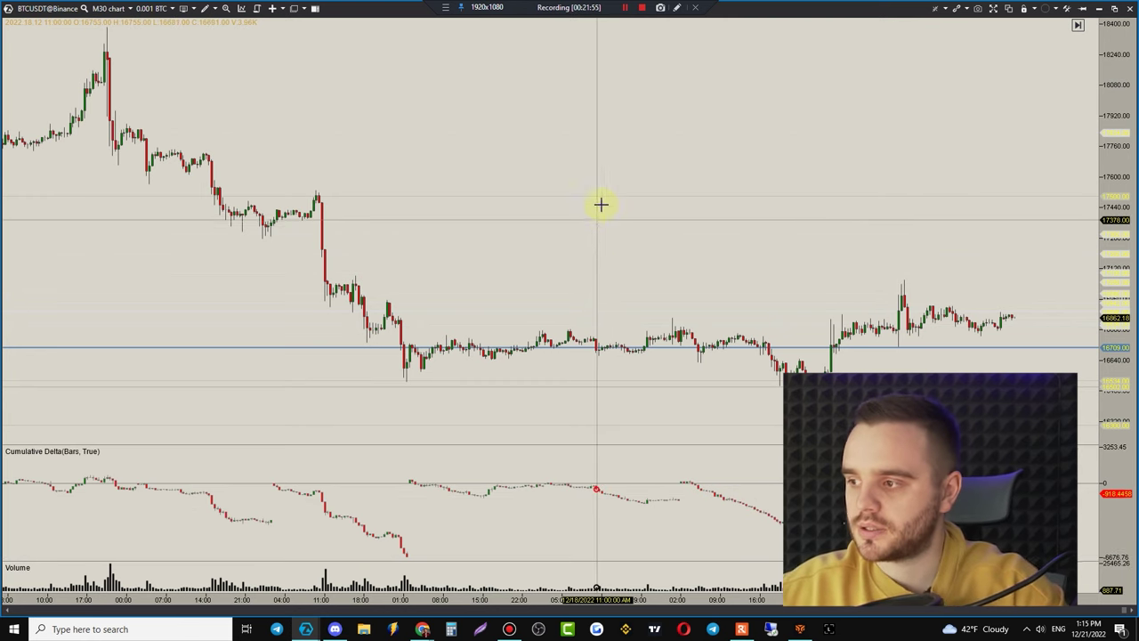
- Set the Cumulative Delta indicator's mode to Bars and apply the change
{"action": "right_click", "coordinate": [544, 151]}
{"action": "left_click", "coordinate": [587, 200]}
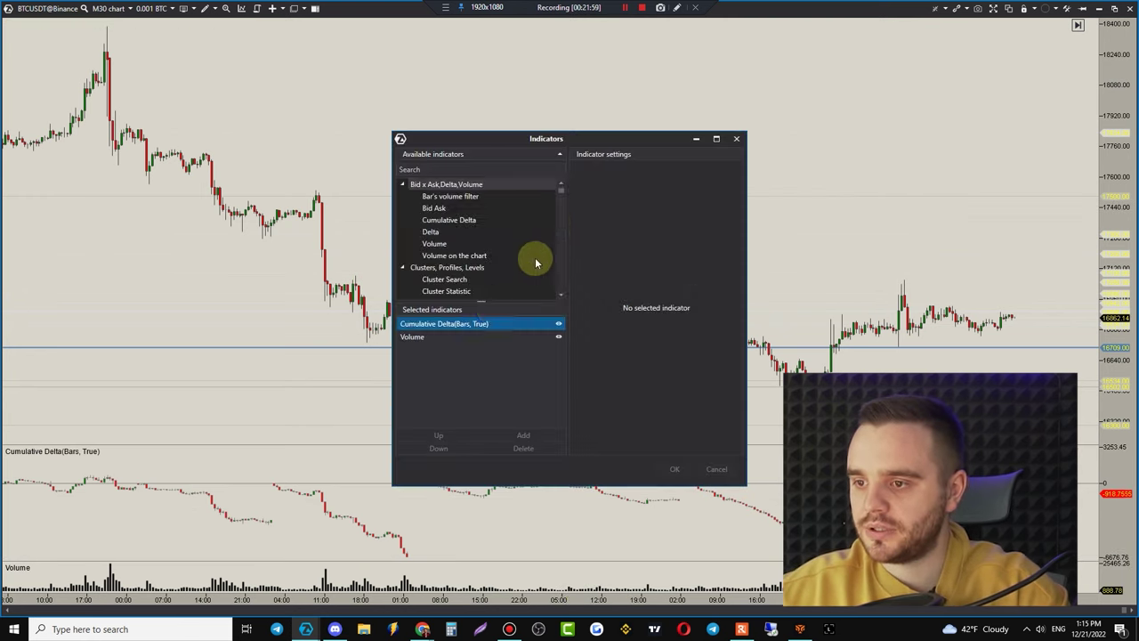
{"action": "left_click", "coordinate": [470, 323]}
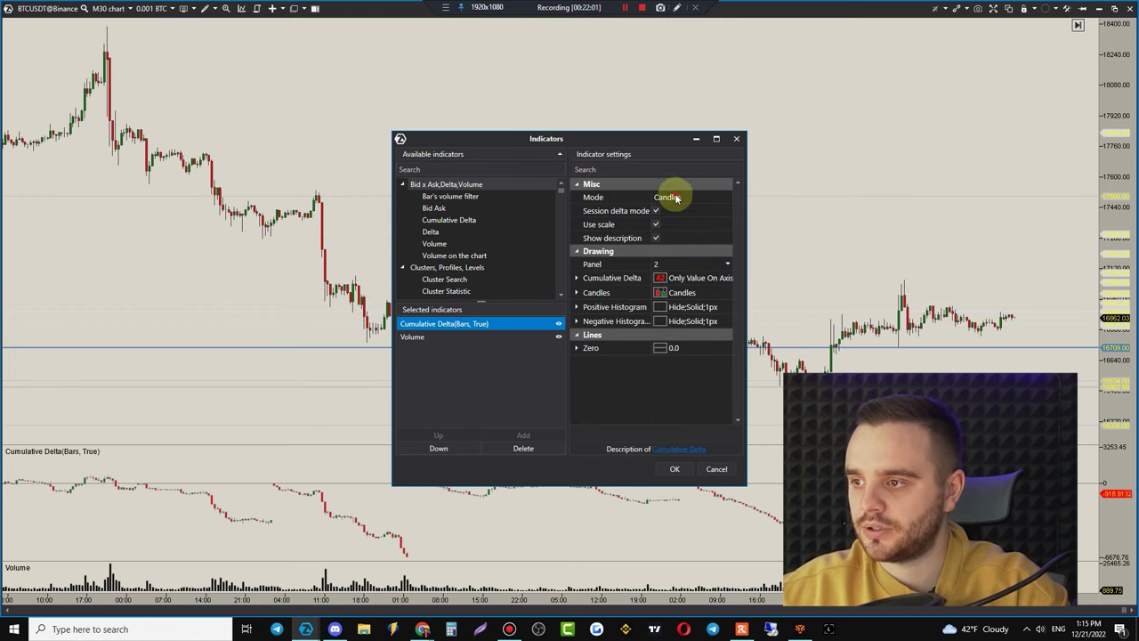
{"action": "left_click", "coordinate": [677, 197]}
{"action": "left_click", "coordinate": [678, 223]}
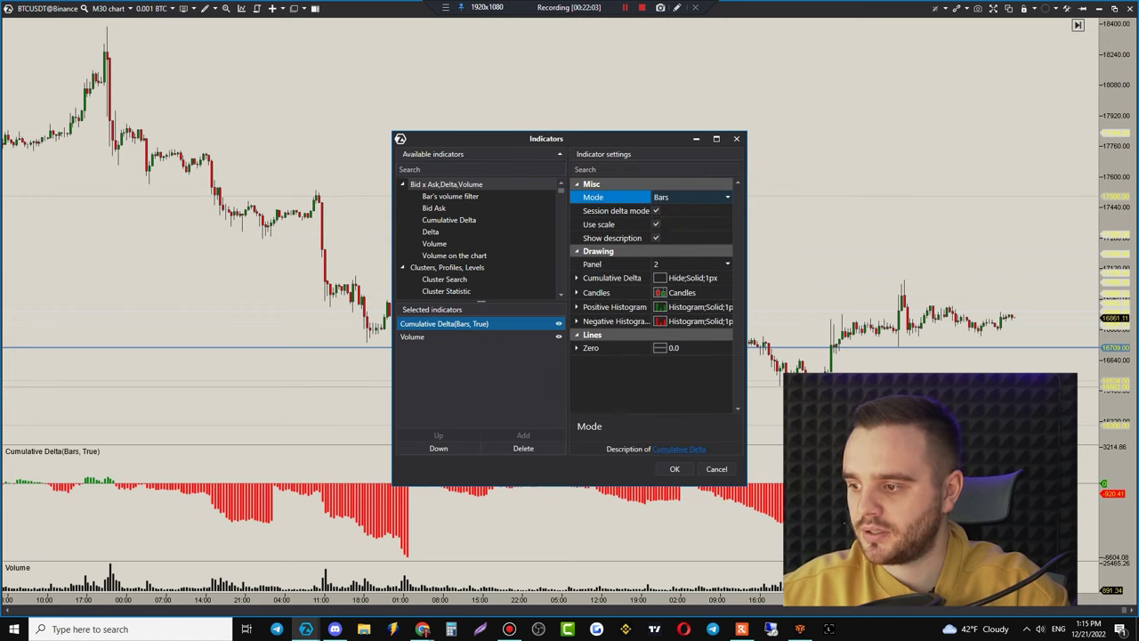
{"action": "left_click", "coordinate": [677, 469]}
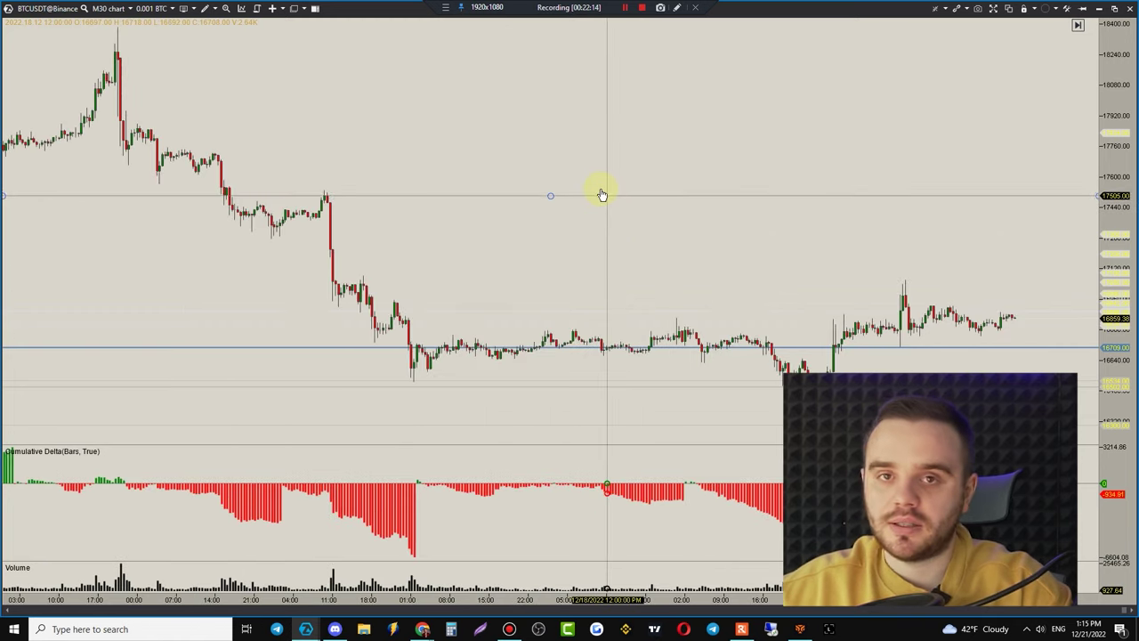
- Search the available indicators for "vwap", add VWAP/TWAP to the chart and view its bands
{"action": "right_click", "coordinate": [602, 161]}
{"action": "left_click", "coordinate": [638, 201]}
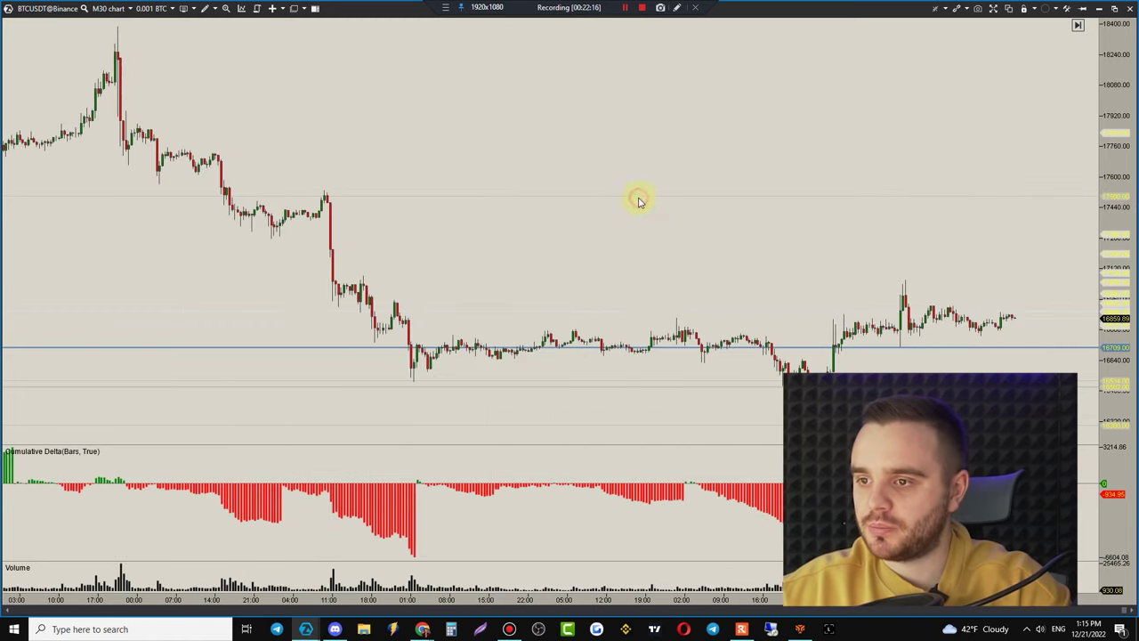
{"action": "type", "text": "v"}
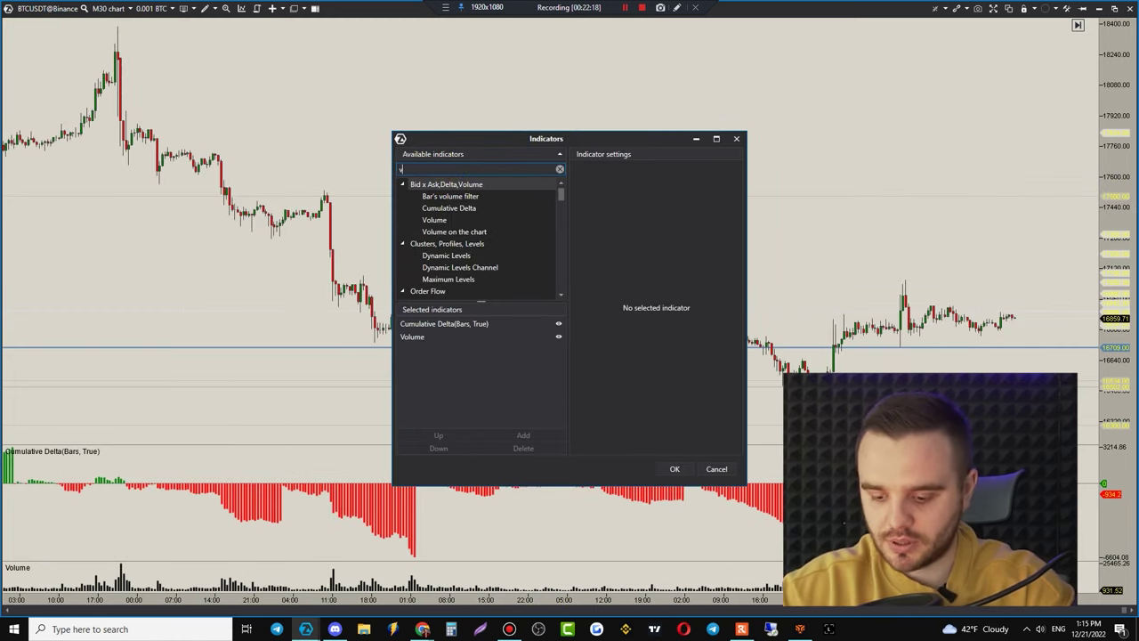
{"action": "type", "text": "wap"}
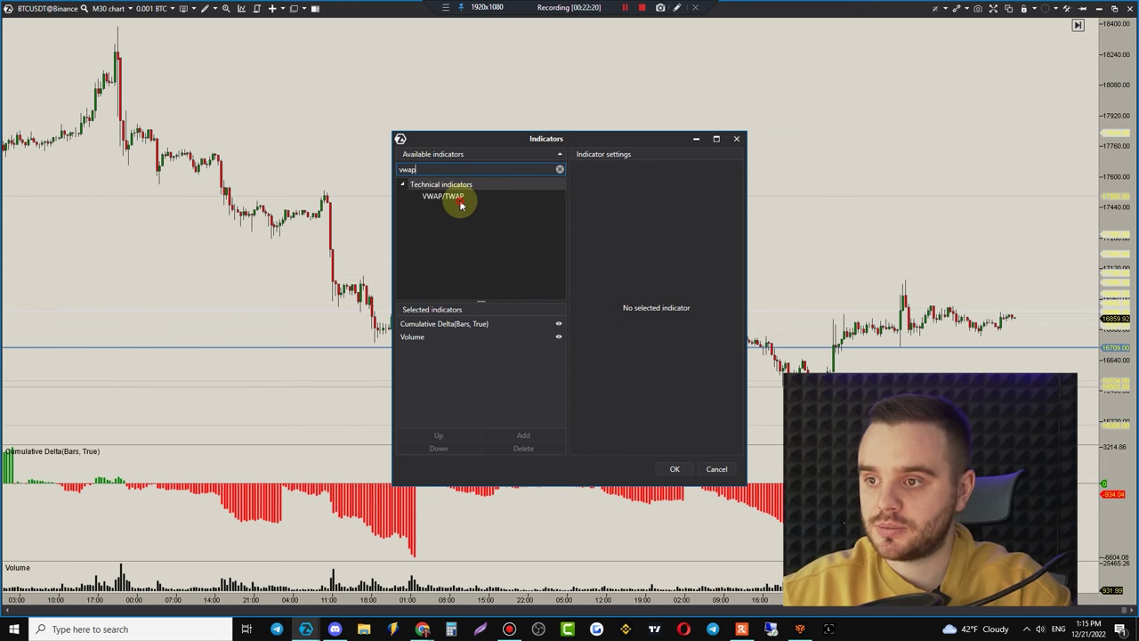
{"action": "left_click", "coordinate": [460, 201]}
{"action": "left_click", "coordinate": [542, 430]}
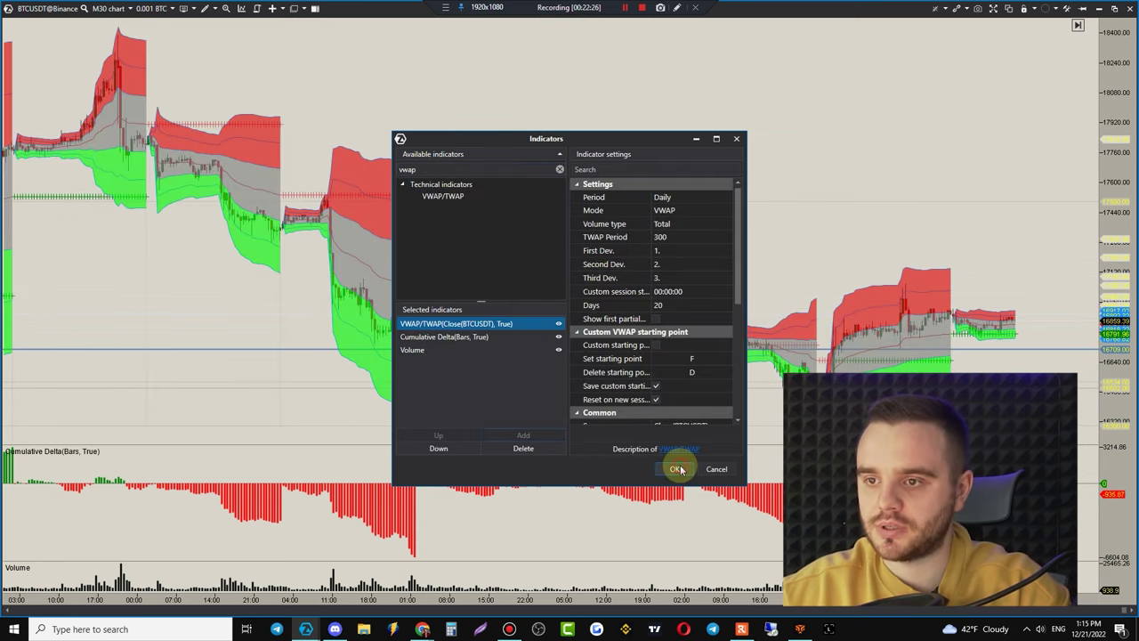
{"action": "left_click", "coordinate": [678, 469]}
{"action": "mouse_move", "coordinate": [537, 296]}
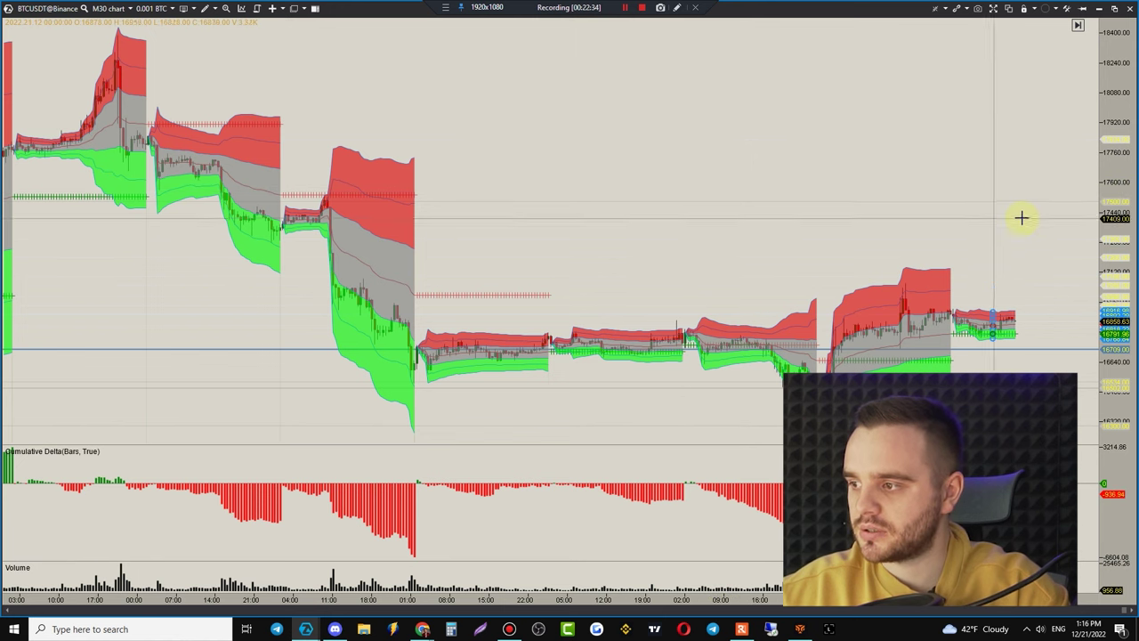
{"action": "scroll", "coordinate": [1060, 223], "scroll_direction": "down", "scroll_amount": 1}
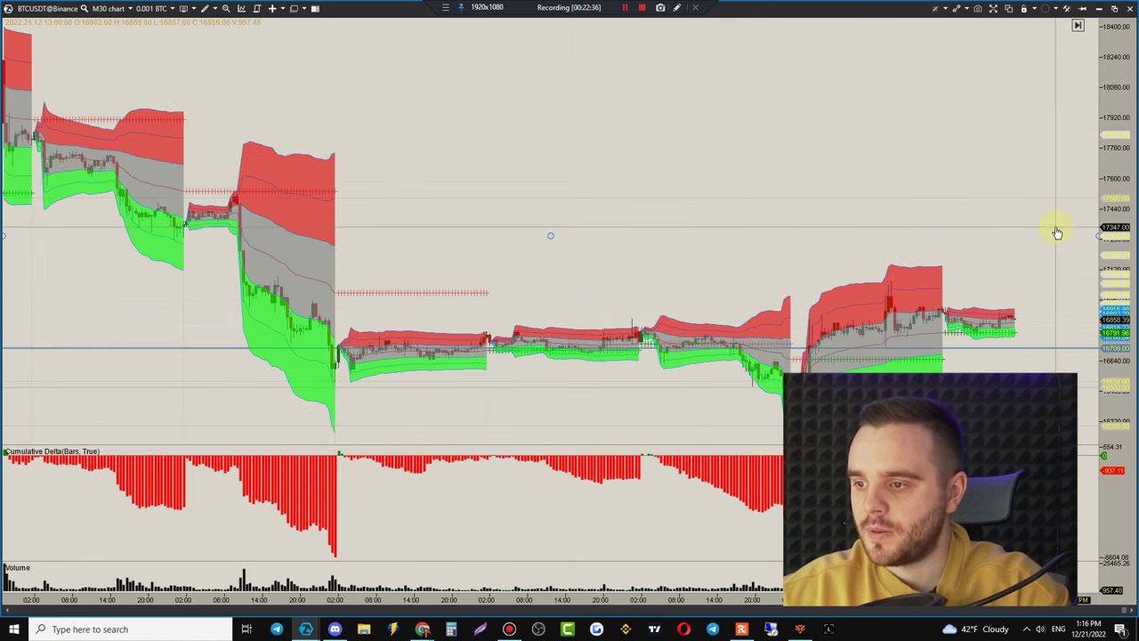
{"action": "scroll", "coordinate": [587, 216], "scroll_direction": "up", "scroll_amount": 3}
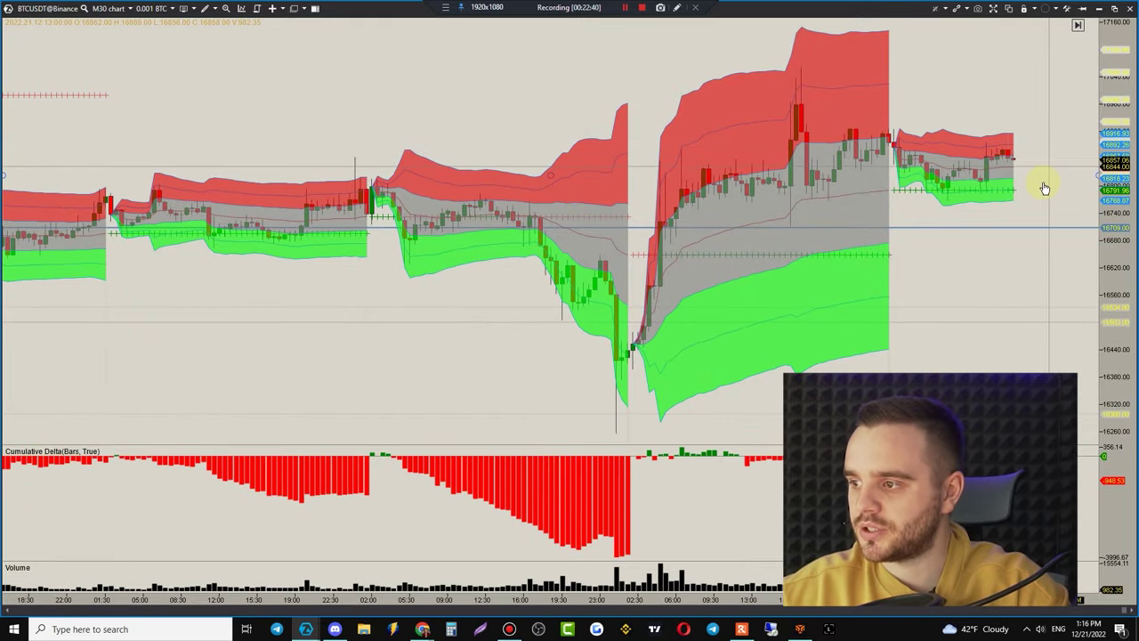
{"action": "scroll", "coordinate": [1043, 186], "scroll_direction": "down", "scroll_amount": 2}
{"action": "double_click", "coordinate": [610, 204]}
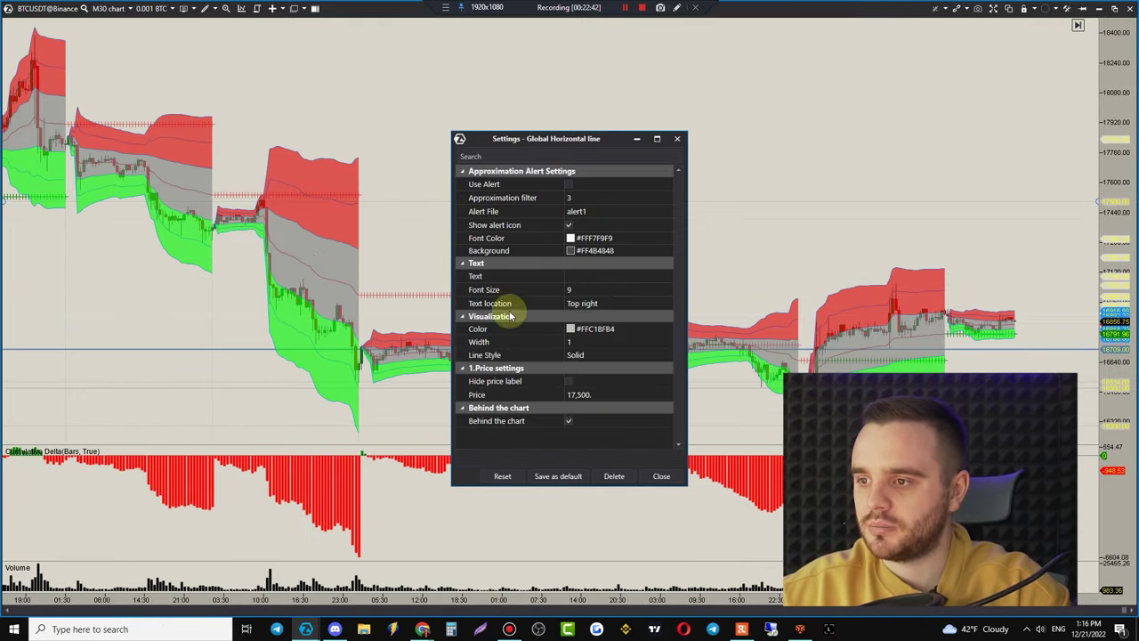
{"action": "left_click", "coordinate": [676, 141]}
- Open the VWAP/TWAP indicator's settings, review its period and volume type options, and try TWAP mode before restoring VWAP
{"action": "key", "text": "ctrl+i"}
{"action": "left_click", "coordinate": [674, 197]}
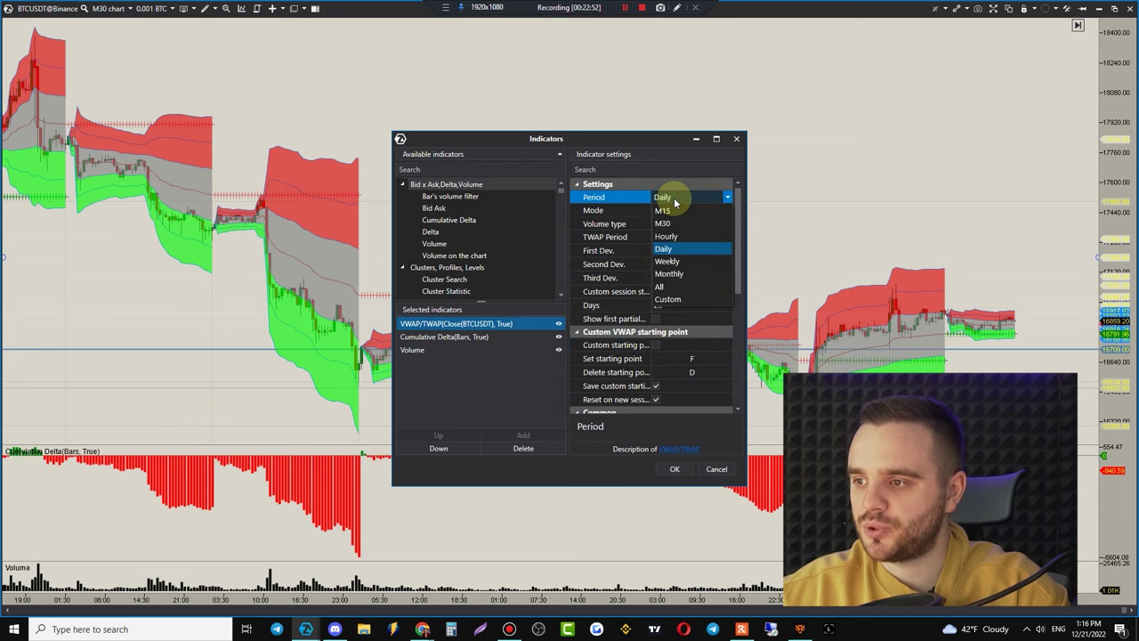
{"action": "left_click", "coordinate": [675, 203]}
{"action": "left_click", "coordinate": [684, 213]}
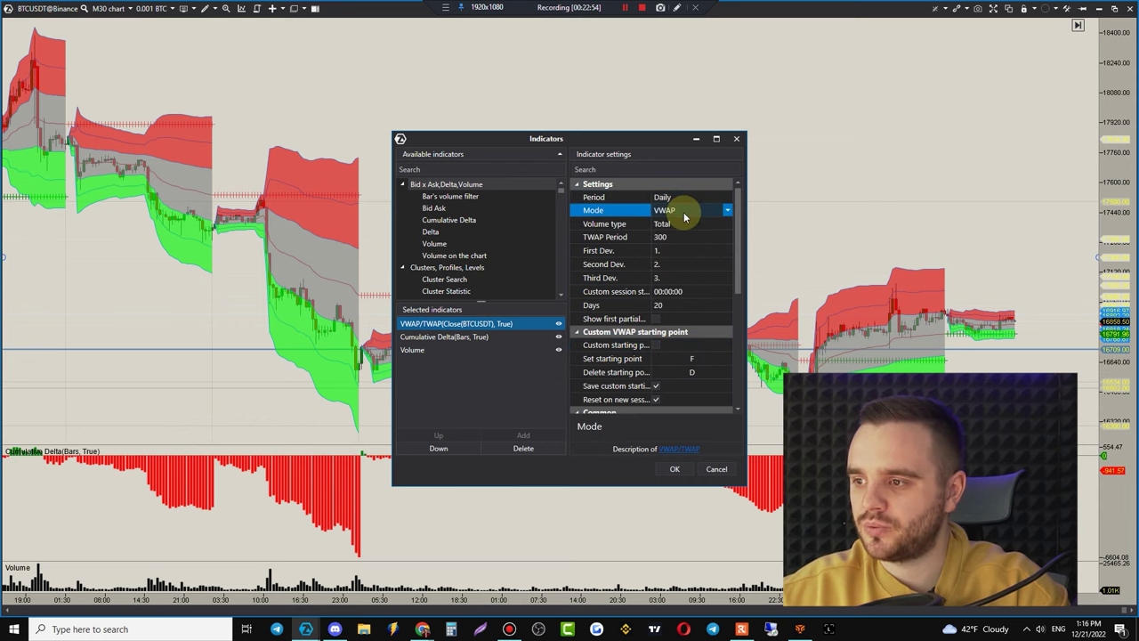
{"action": "left_click", "coordinate": [679, 224]}
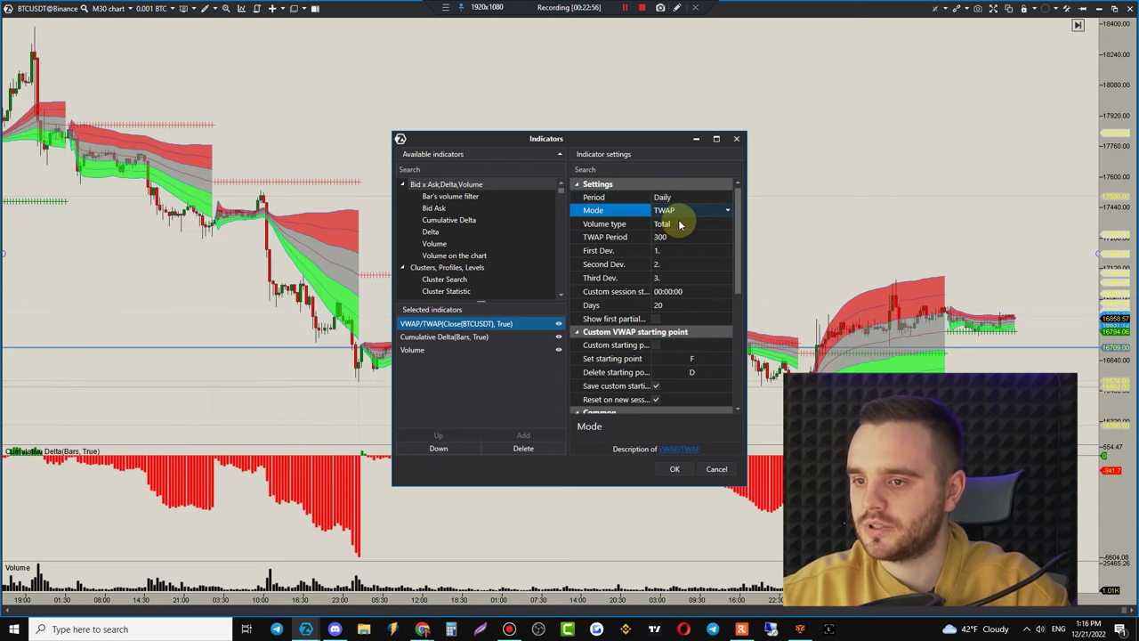
{"action": "left_click", "coordinate": [679, 224]}
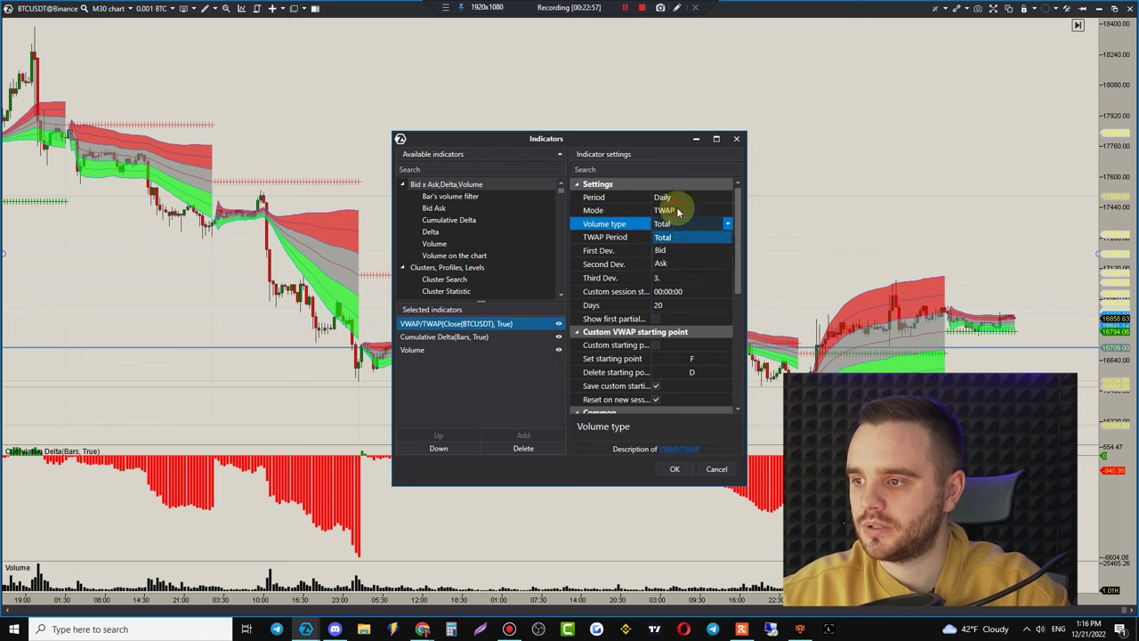
{"action": "left_click", "coordinate": [676, 210]}
{"action": "left_click", "coordinate": [667, 223]}
- Turn off the visibility and scale of Upper fill 2 in the VWAP/TWAP drawing settings, keeping it drawn above price
{"action": "scroll", "coordinate": [589, 343], "scroll_direction": "down", "scroll_amount": 3}
{"action": "scroll", "coordinate": [596, 351], "scroll_direction": "down", "scroll_amount": 1}
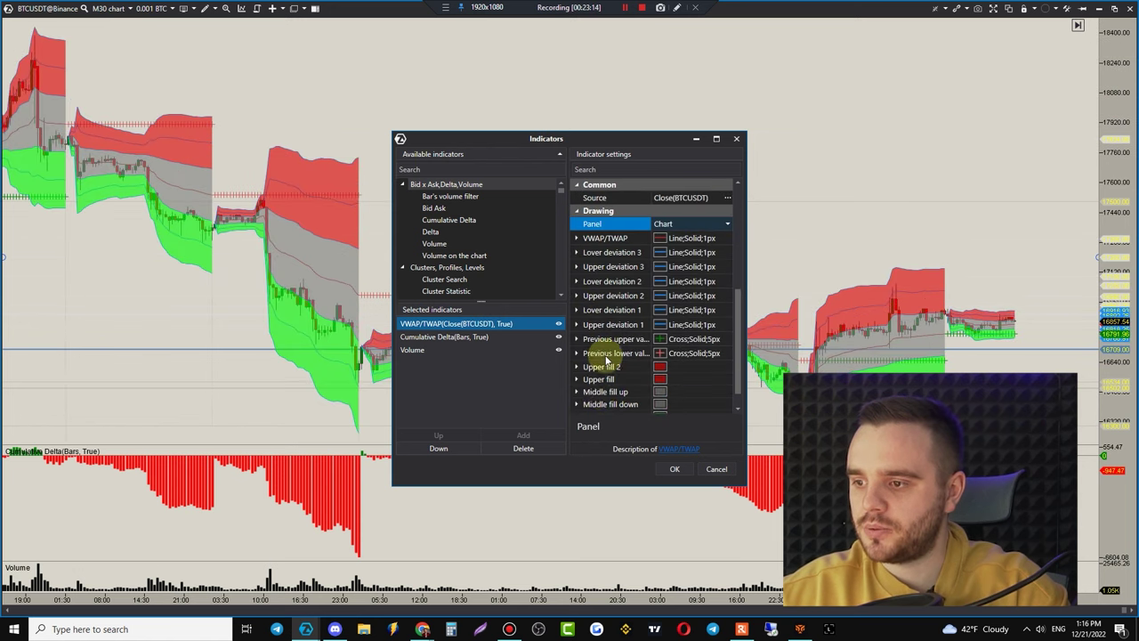
{"action": "scroll", "coordinate": [583, 372], "scroll_direction": "down", "scroll_amount": 1}
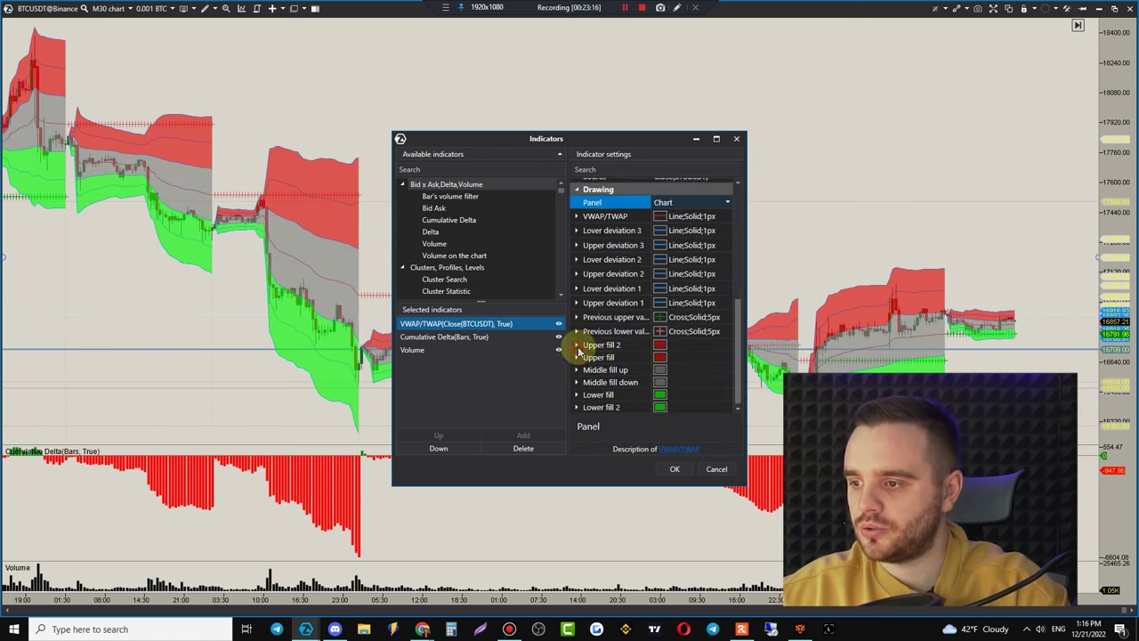
{"action": "left_click", "coordinate": [577, 345]}
{"action": "scroll", "coordinate": [659, 330], "scroll_direction": "down", "scroll_amount": 2}
{"action": "left_click", "coordinate": [656, 317]}
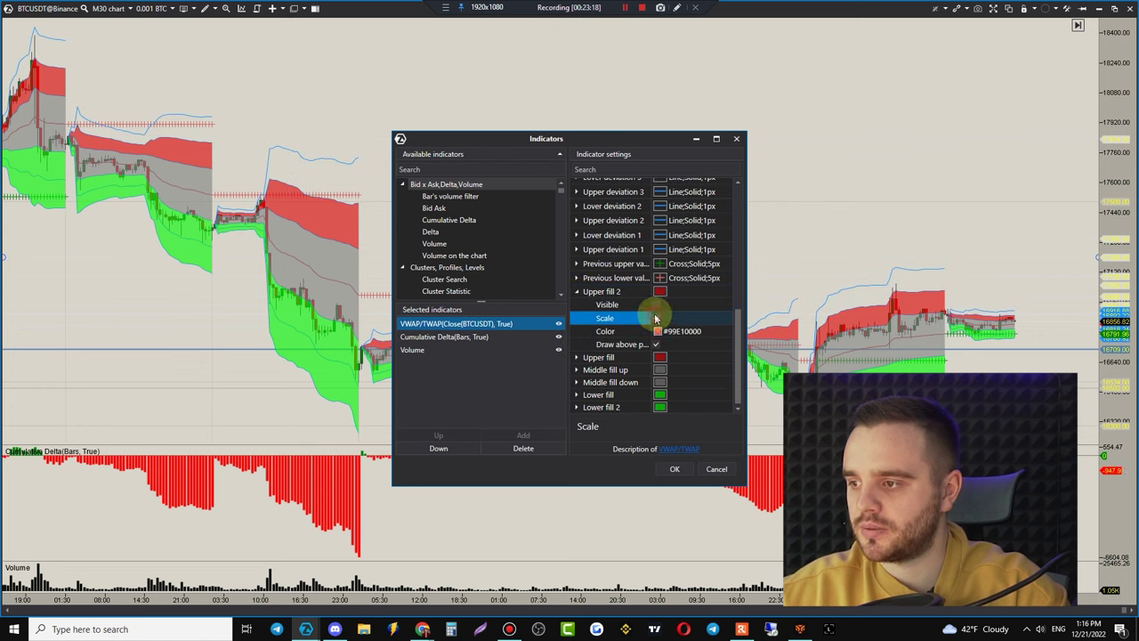
{"action": "left_click", "coordinate": [657, 346]}
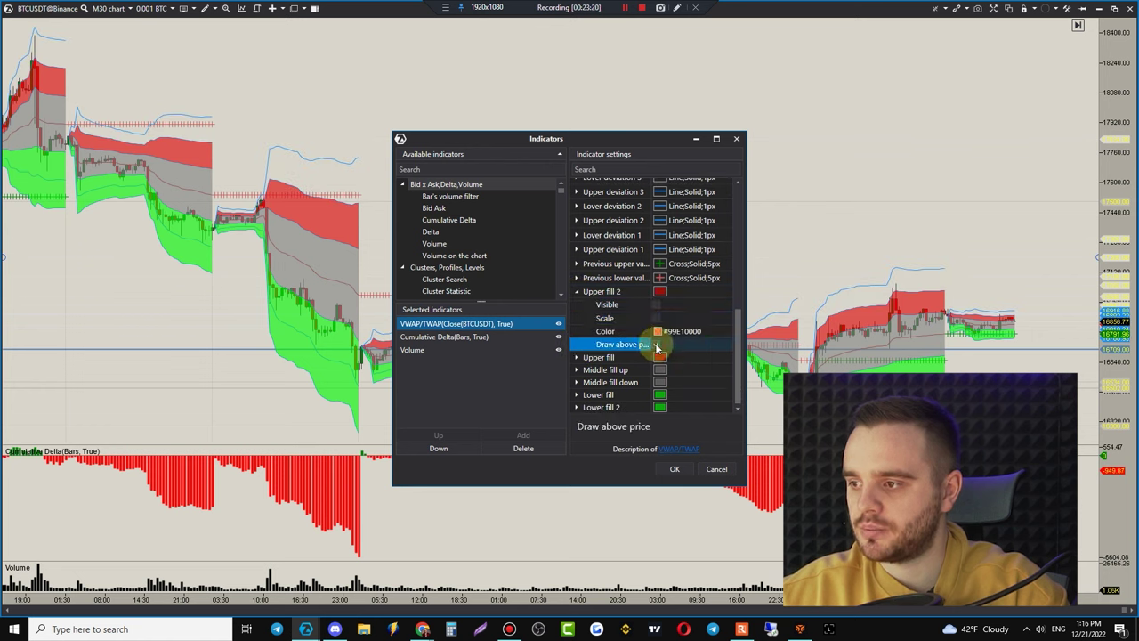
{"action": "left_click", "coordinate": [657, 346]}
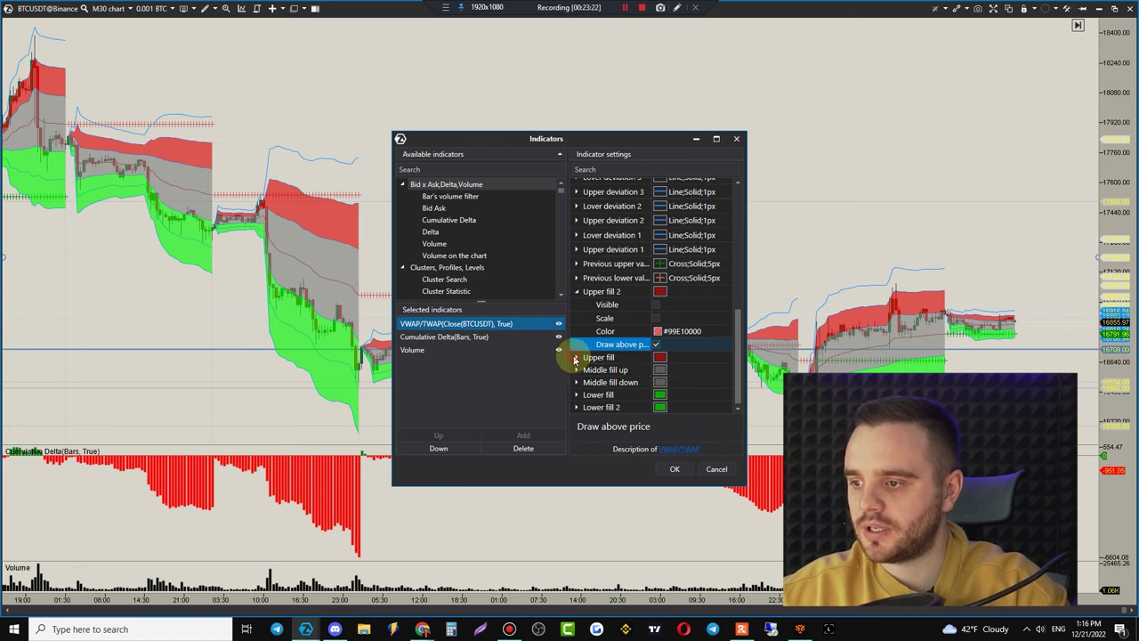
- Turn off the visibility and scale of the VWAP/TWAP indicator's Upper fill
{"action": "left_click", "coordinate": [577, 357]}
{"action": "left_click", "coordinate": [655, 370]}
{"action": "left_click", "coordinate": [656, 384]}
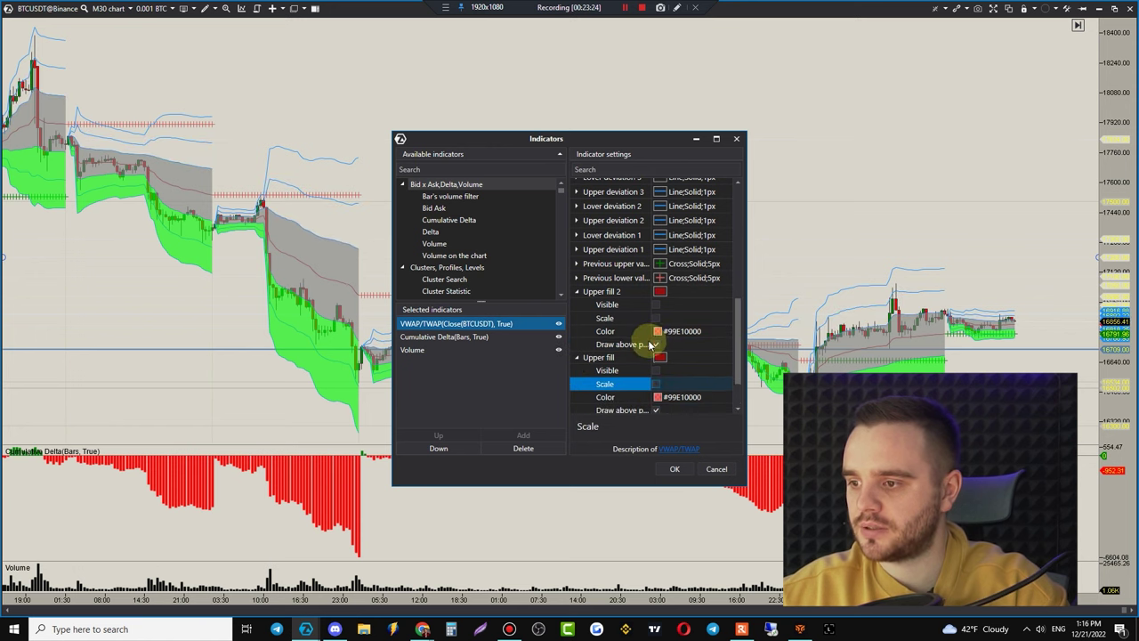
- Turn off the visibility and scale of the VWAP/TWAP indicator's Lower fill
{"action": "scroll", "coordinate": [652, 345], "scroll_direction": "down", "scroll_amount": 2}
{"action": "left_click", "coordinate": [576, 395]}
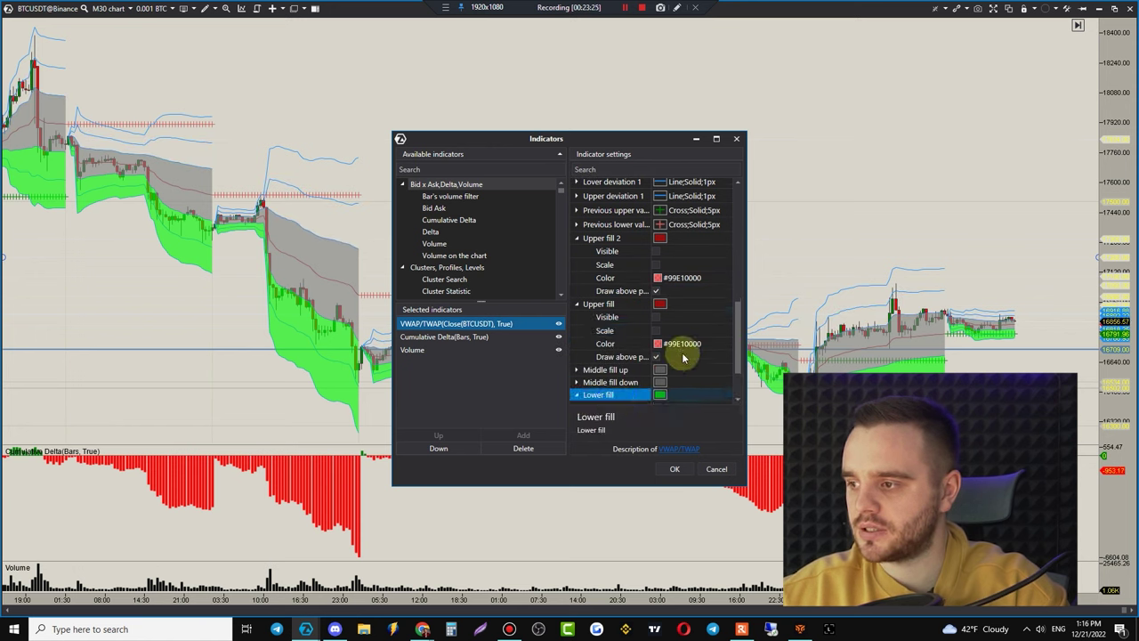
{"action": "scroll", "coordinate": [672, 379], "scroll_direction": "down", "scroll_amount": 2}
{"action": "left_click", "coordinate": [658, 358]}
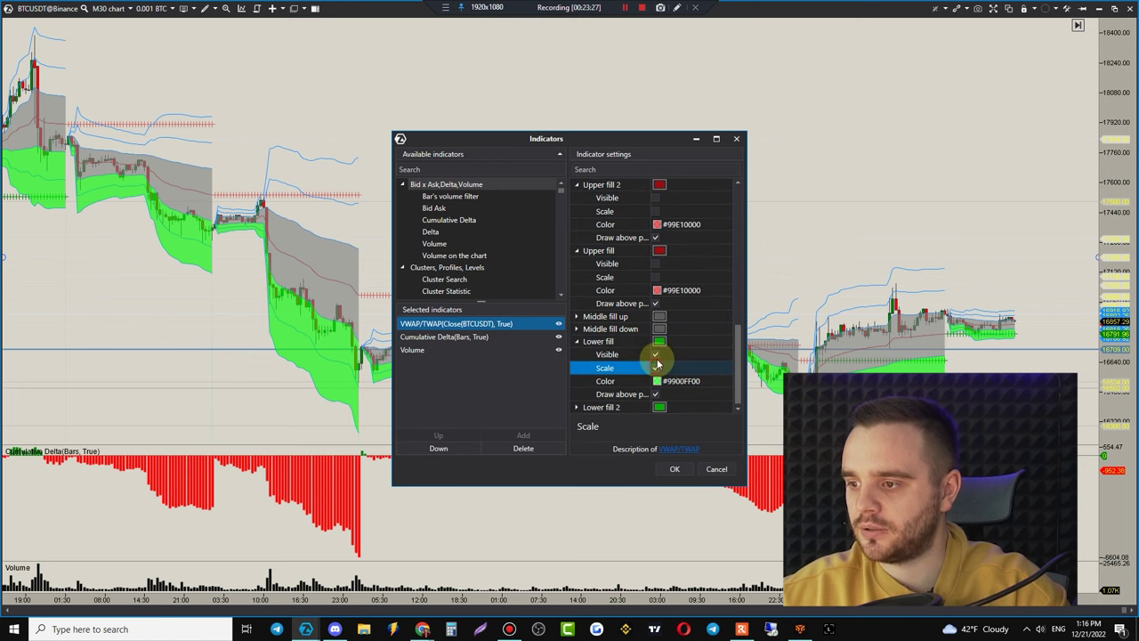
{"action": "left_click", "coordinate": [656, 355]}
- Turn off the visibility and scale of the VWAP/TWAP indicator's Lower fill 2
{"action": "left_click", "coordinate": [584, 407]}
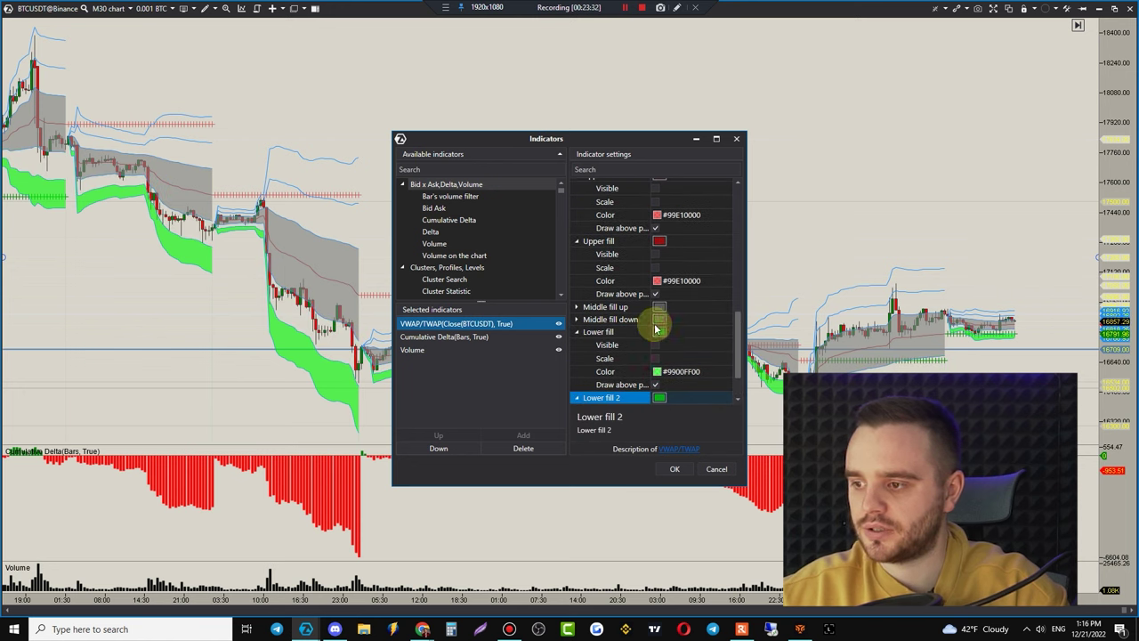
{"action": "scroll", "coordinate": [663, 373], "scroll_direction": "down", "scroll_amount": 2}
{"action": "left_click", "coordinate": [655, 371]}
{"action": "left_click", "coordinate": [655, 368]}
{"action": "left_click", "coordinate": [657, 384]}
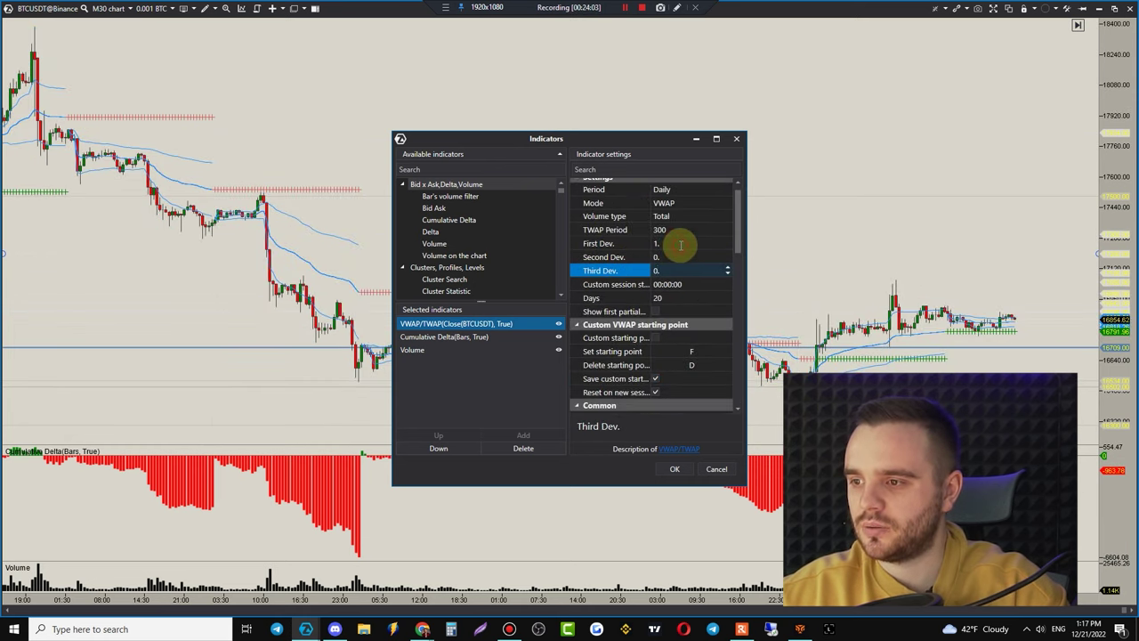
- Set the VWAP/TWAP indicator's Second Dev. to 2, apply the settings and hide the indicator on the chart
{"action": "left_click", "coordinate": [680, 245]}
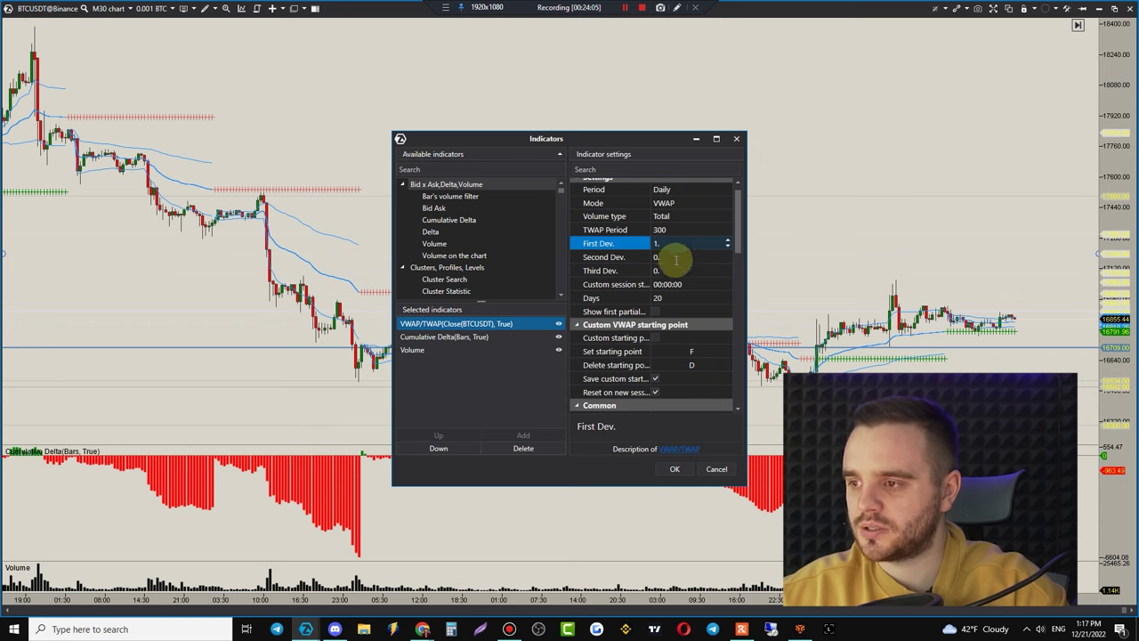
{"action": "left_click", "coordinate": [676, 258]}
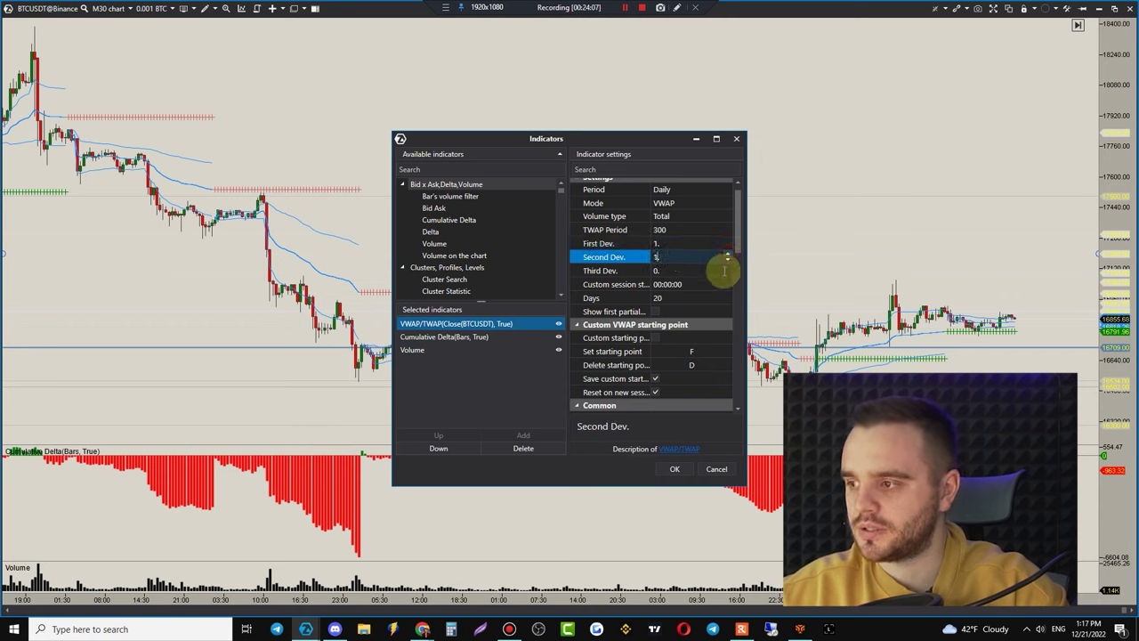
{"action": "left_click", "coordinate": [729, 256]}
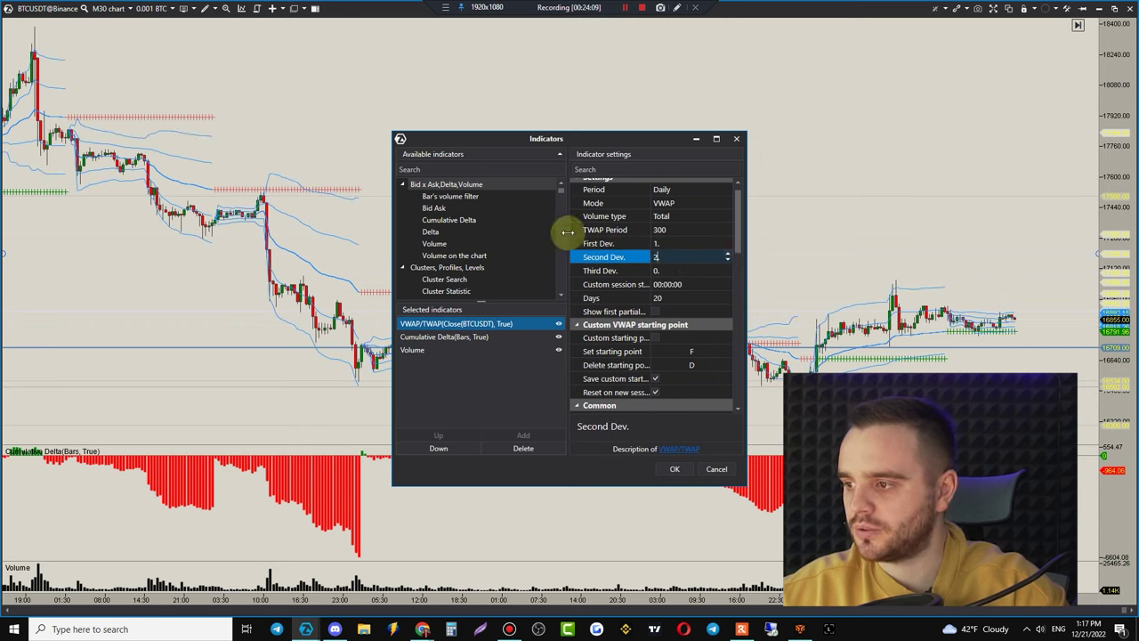
{"action": "key", "text": "Return"}
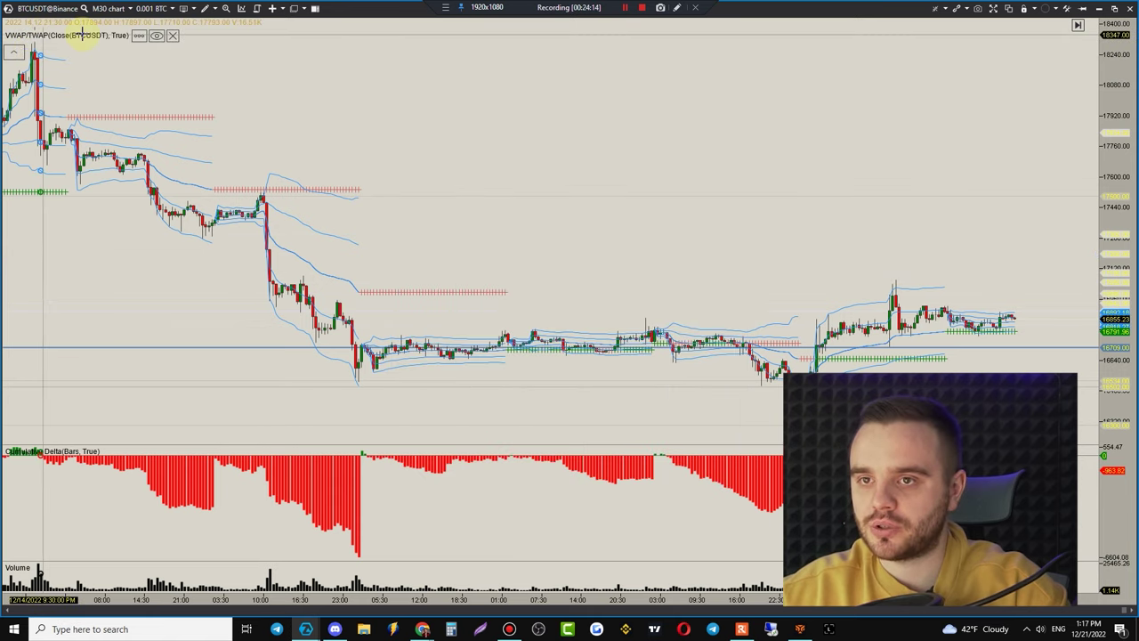
{"action": "left_click", "coordinate": [157, 36]}
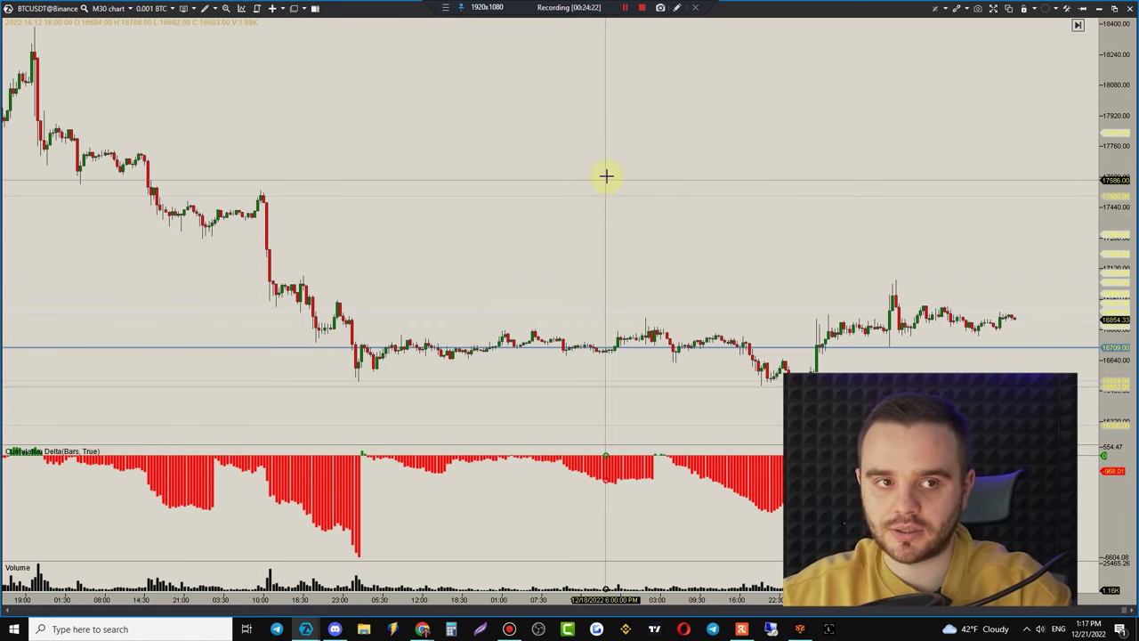
{"action": "left_click_drag", "start_coordinate": [430, 173], "coordinate": [689, 140]}
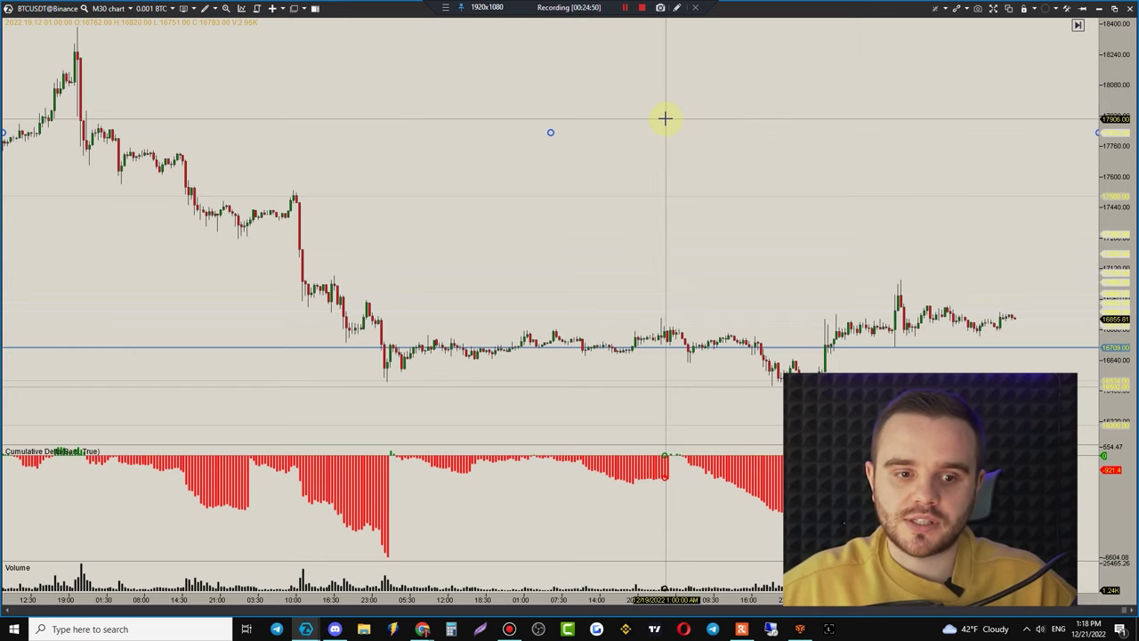
- Save the current BTCUSDT chart setup as a new template named "21 Dec" and close the chart settings
{"action": "right_click", "coordinate": [766, 168]}
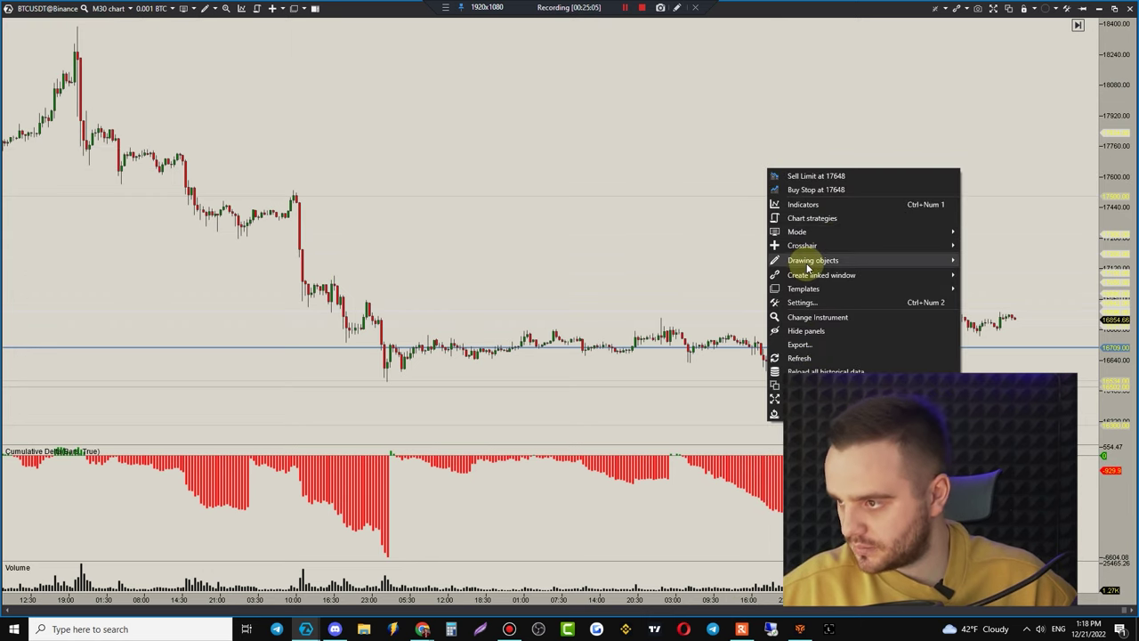
{"action": "mouse_move", "coordinate": [821, 292]}
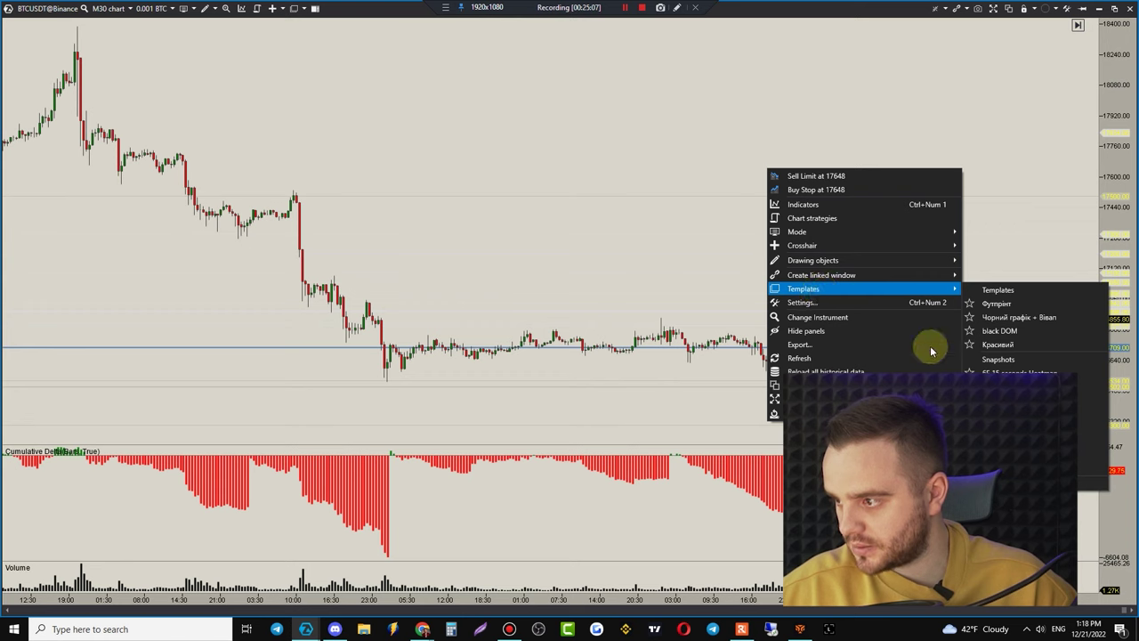
{"action": "left_click", "coordinate": [998, 289]}
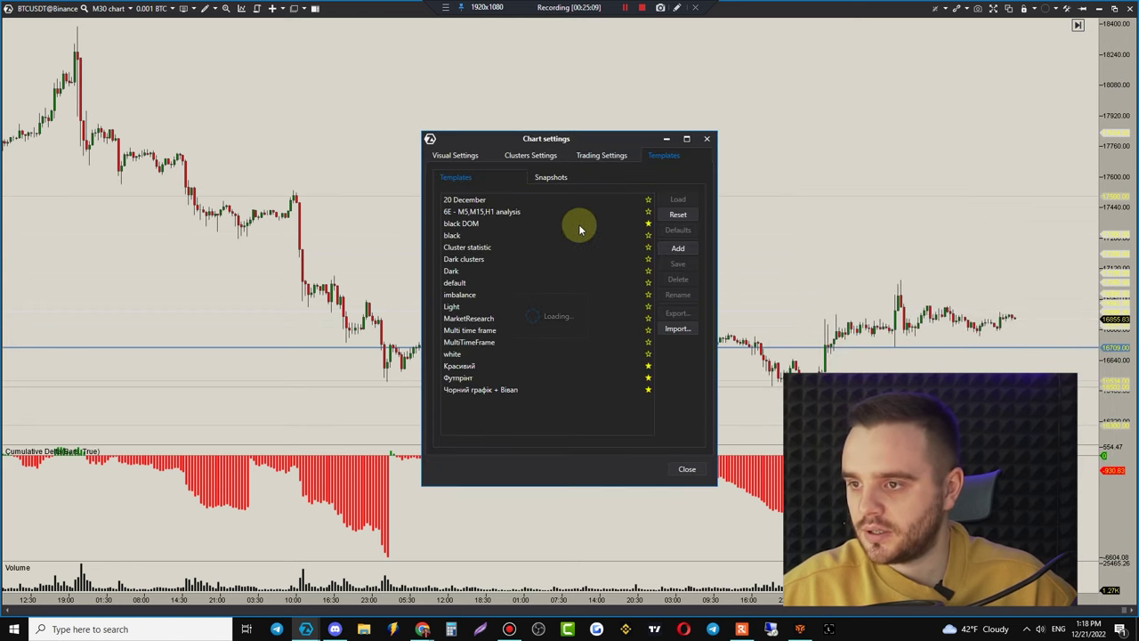
{"action": "left_click", "coordinate": [683, 253]}
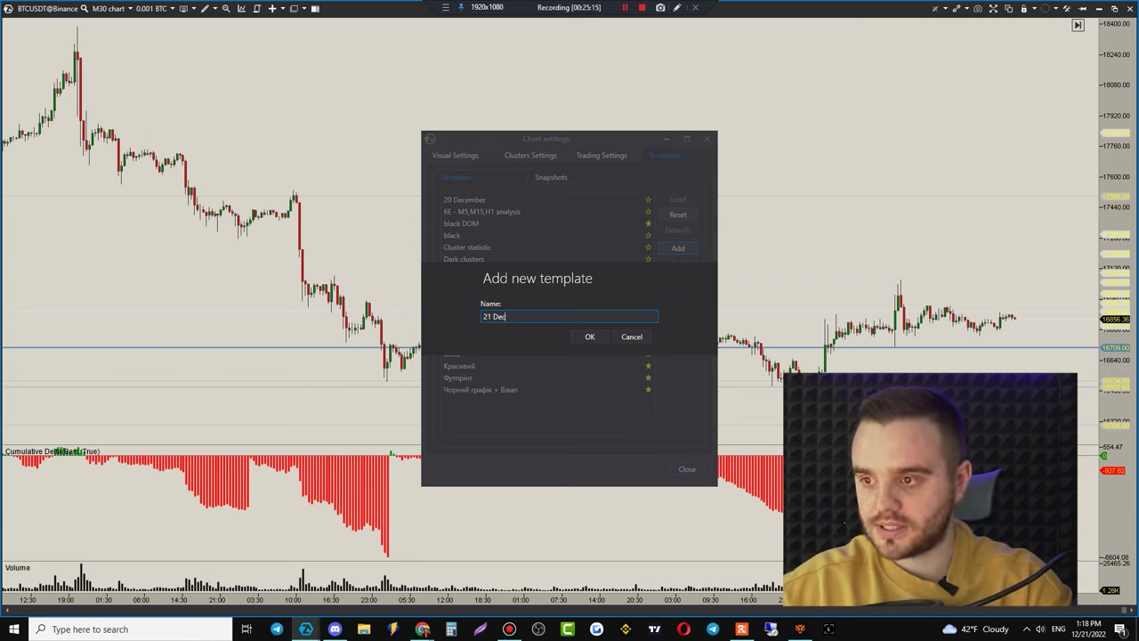
{"action": "type", "text": "21 Dec"}
{"action": "left_click", "coordinate": [591, 337]}
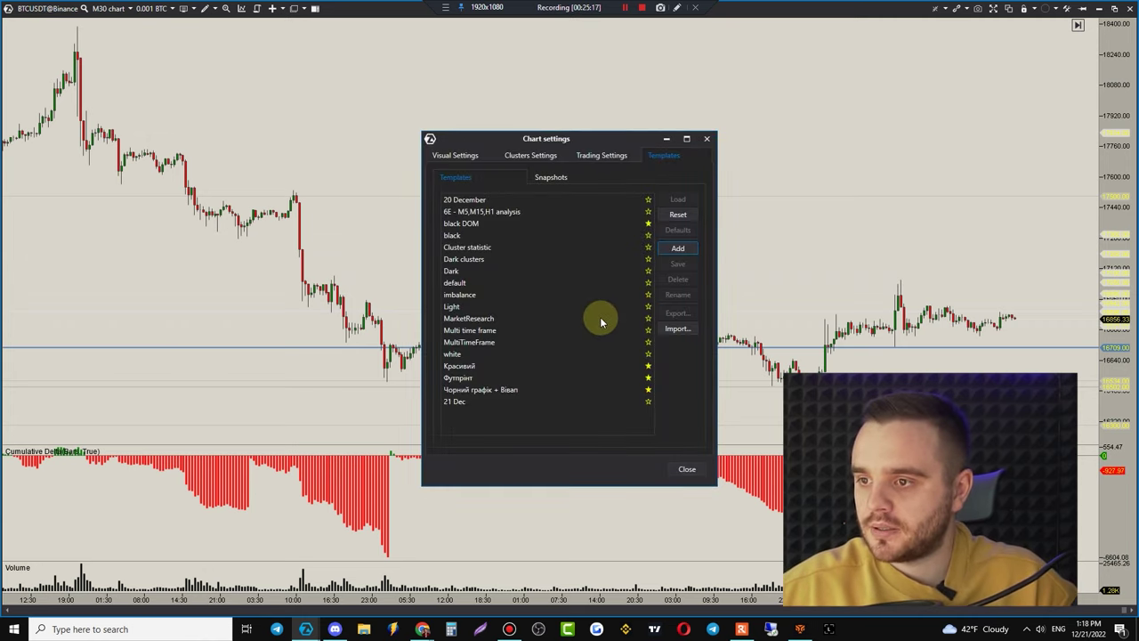
{"action": "left_click", "coordinate": [691, 470]}
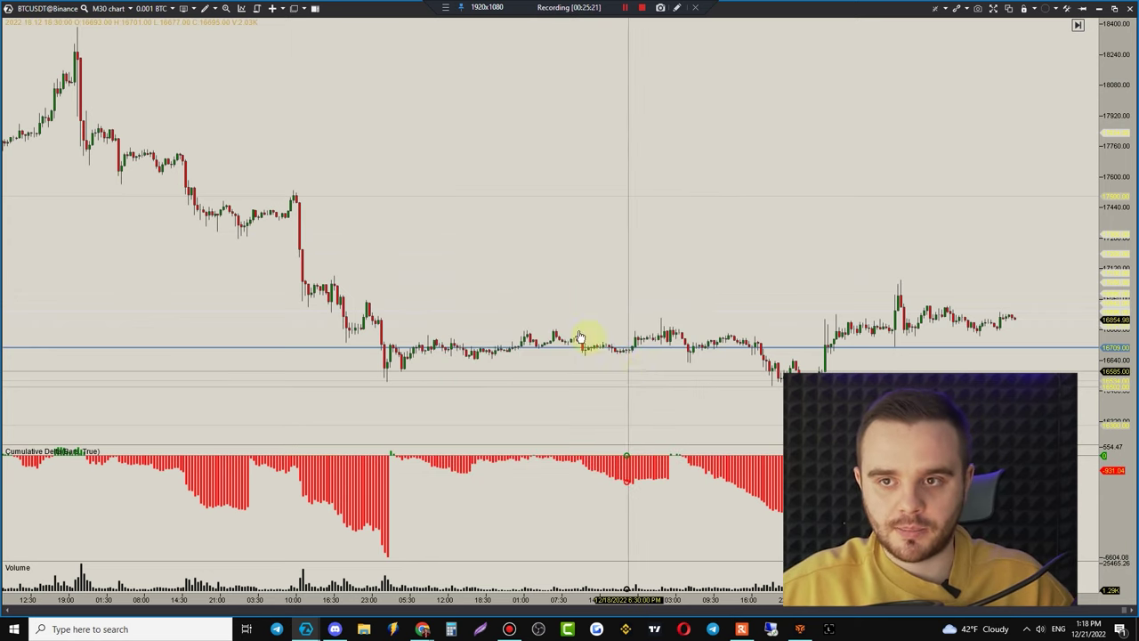
- Switch to the main ATAS window and open a new chart for the ETHUSDT Binance futures instrument
{"action": "mouse_move", "coordinate": [300, 631]}
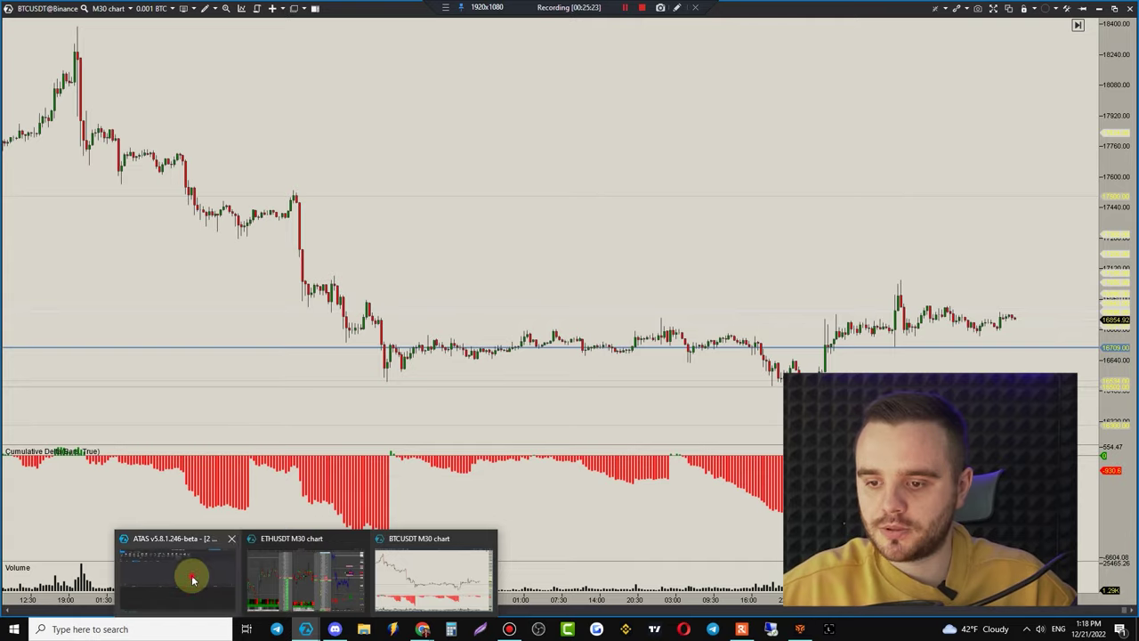
{"action": "left_click", "coordinate": [191, 580]}
{"action": "left_click", "coordinate": [16, 71]}
{"action": "left_click", "coordinate": [20, 62]}
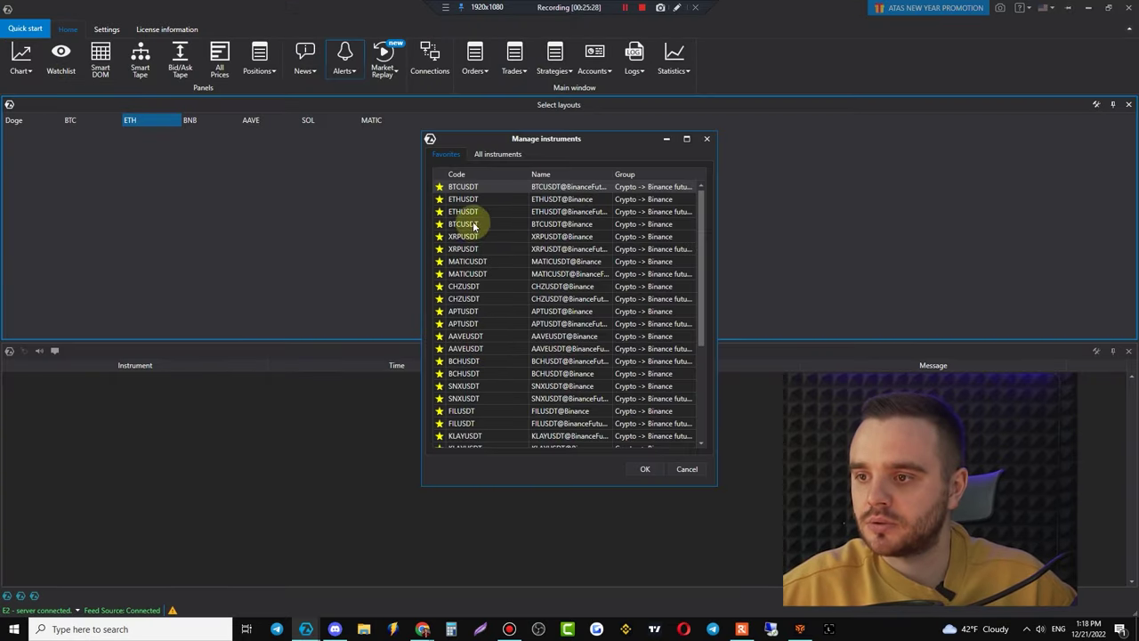
{"action": "left_click", "coordinate": [472, 212]}
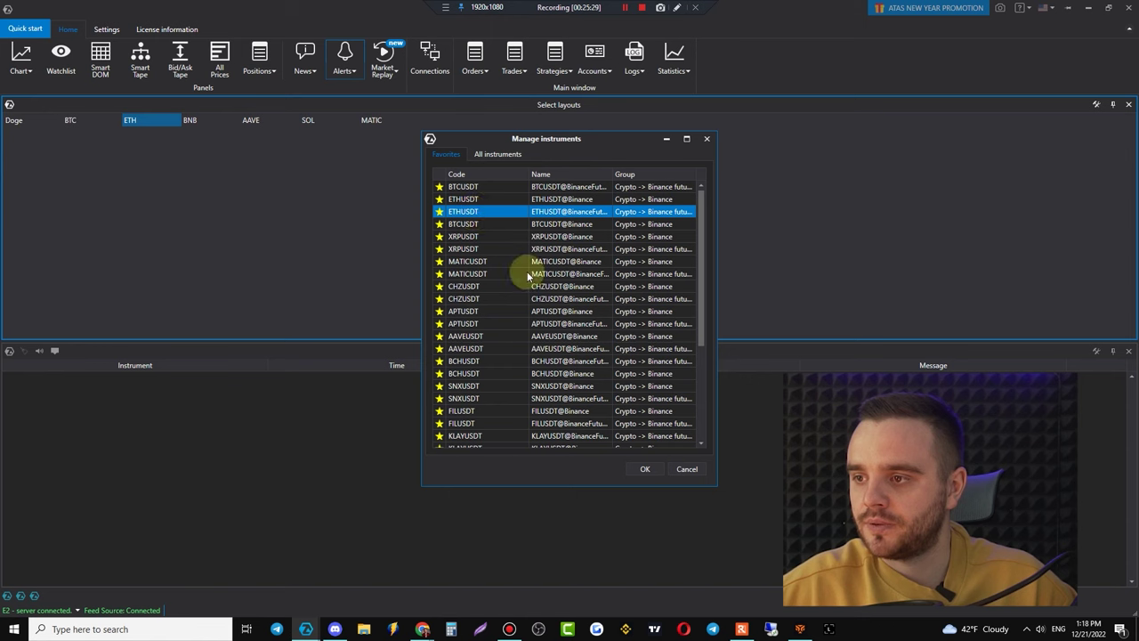
{"action": "left_click", "coordinate": [646, 469]}
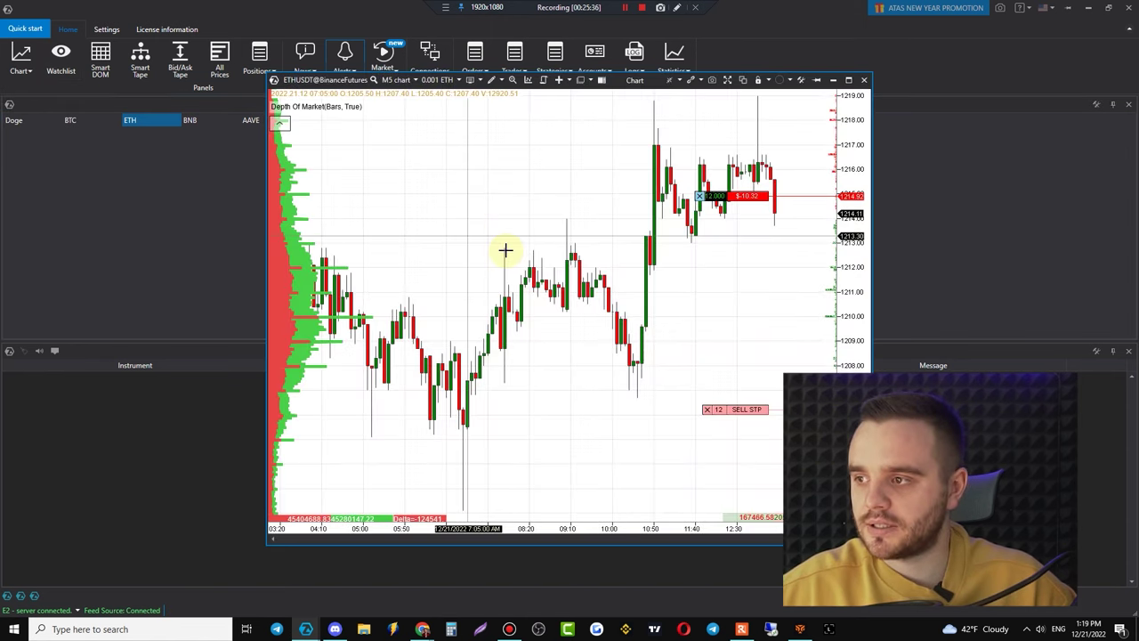
{"action": "double_click", "coordinate": [546, 233]}
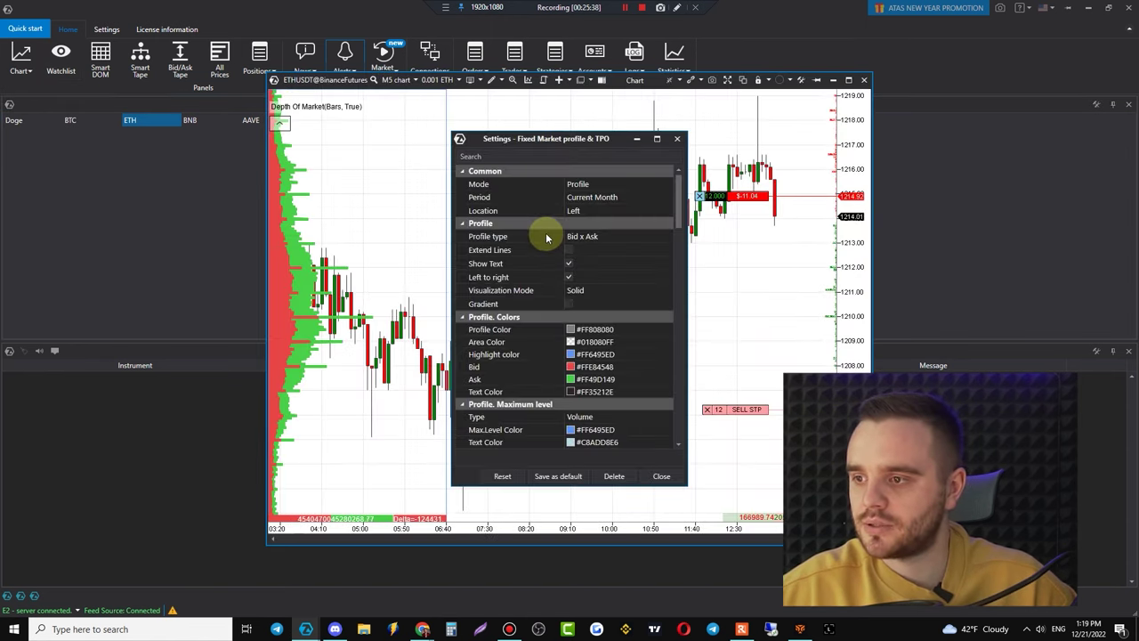
{"action": "left_click", "coordinate": [677, 139]}
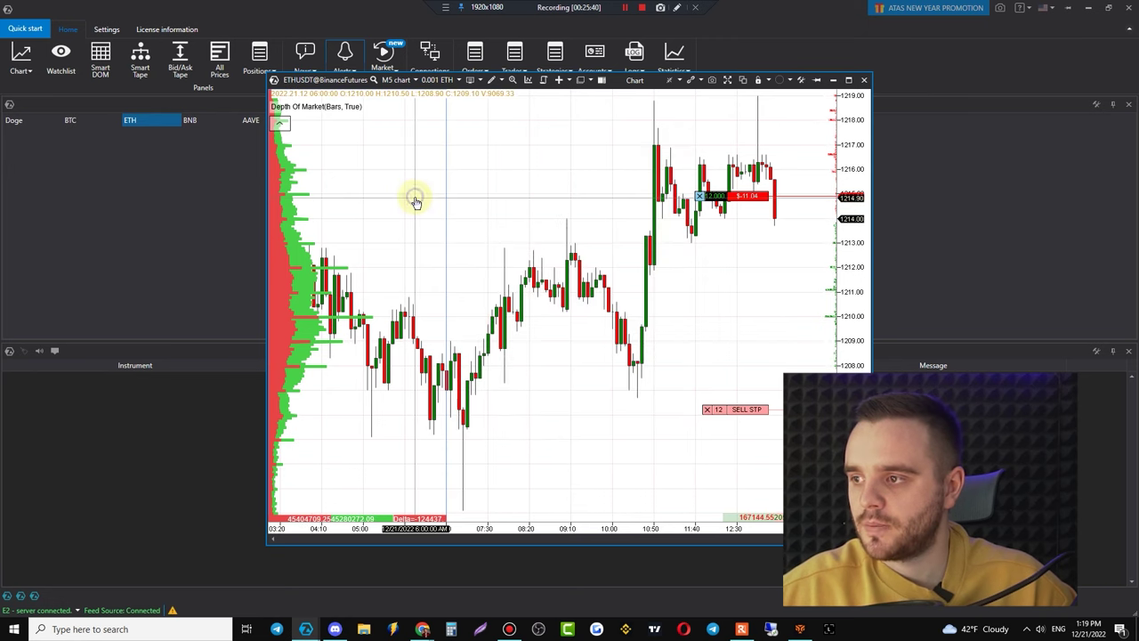
{"action": "double_click", "coordinate": [440, 211]}
{"action": "left_click", "coordinate": [676, 139]}
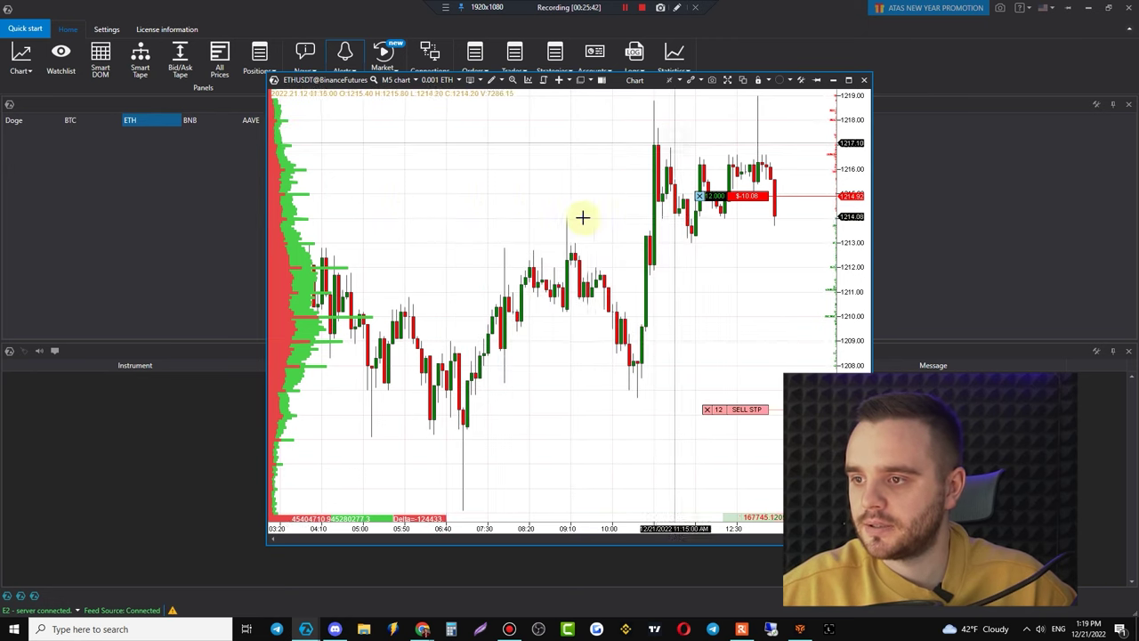
- Load the saved template "21 Dec" on the ETHUSDT chart and close the chart settings
{"action": "right_click", "coordinate": [558, 195]}
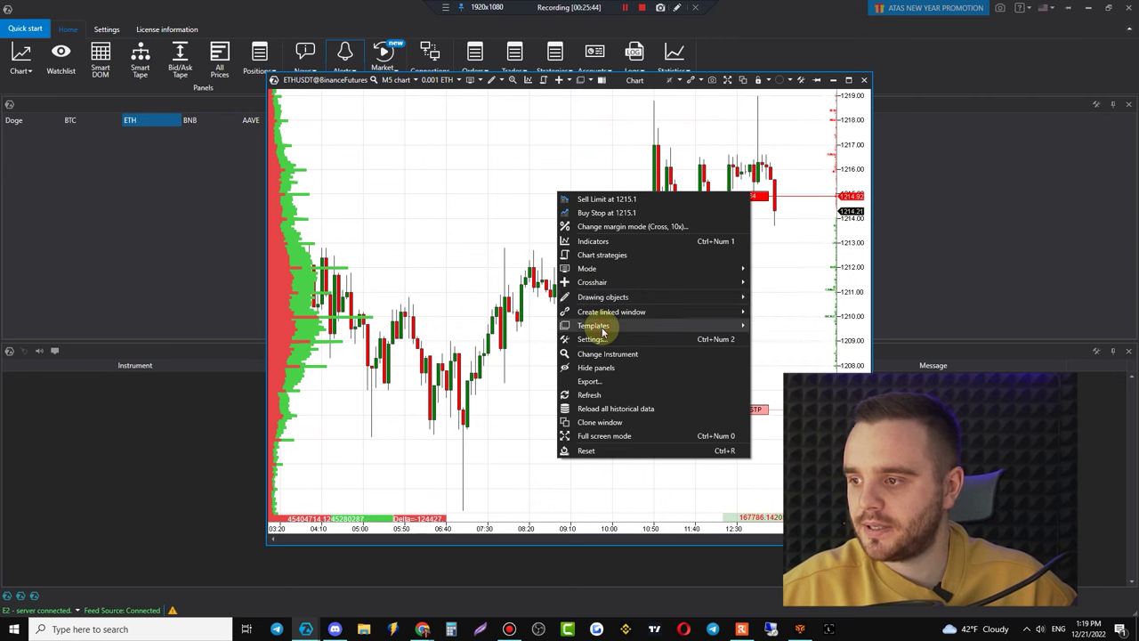
{"action": "mouse_move", "coordinate": [578, 325]}
{"action": "left_click", "coordinate": [775, 520]}
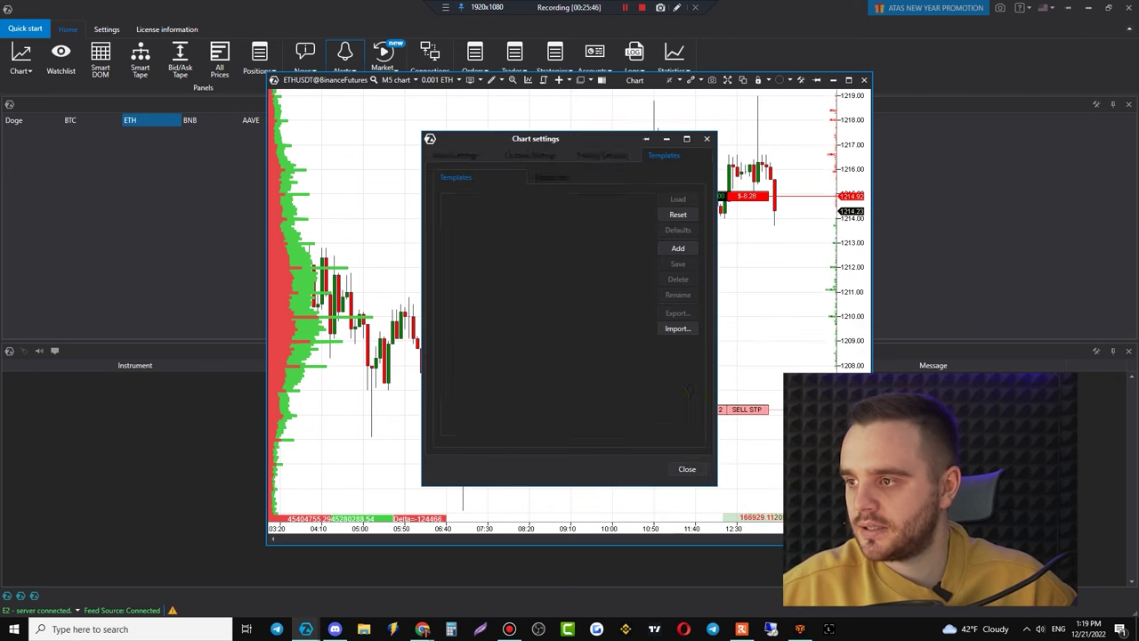
{"action": "left_click", "coordinate": [462, 212]}
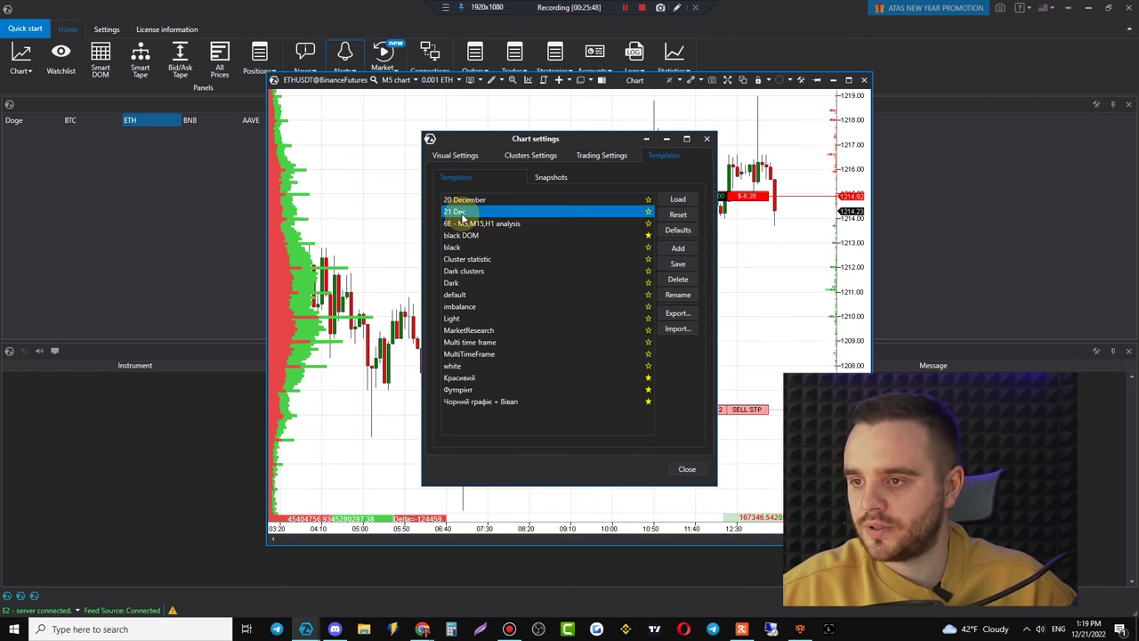
{"action": "left_click", "coordinate": [682, 201]}
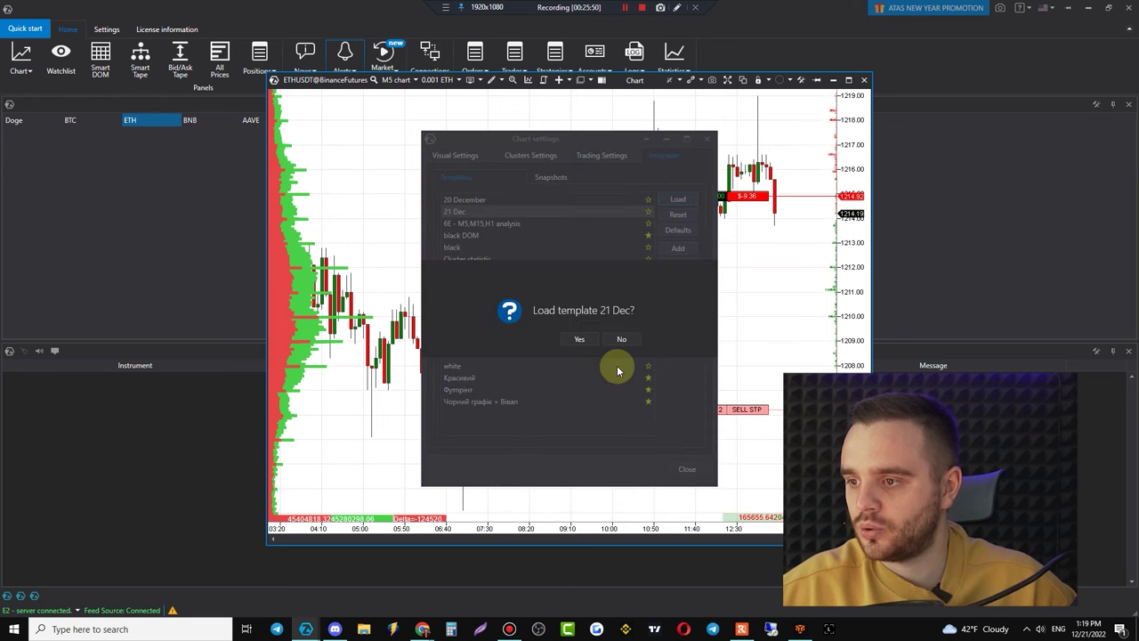
{"action": "left_click", "coordinate": [574, 346]}
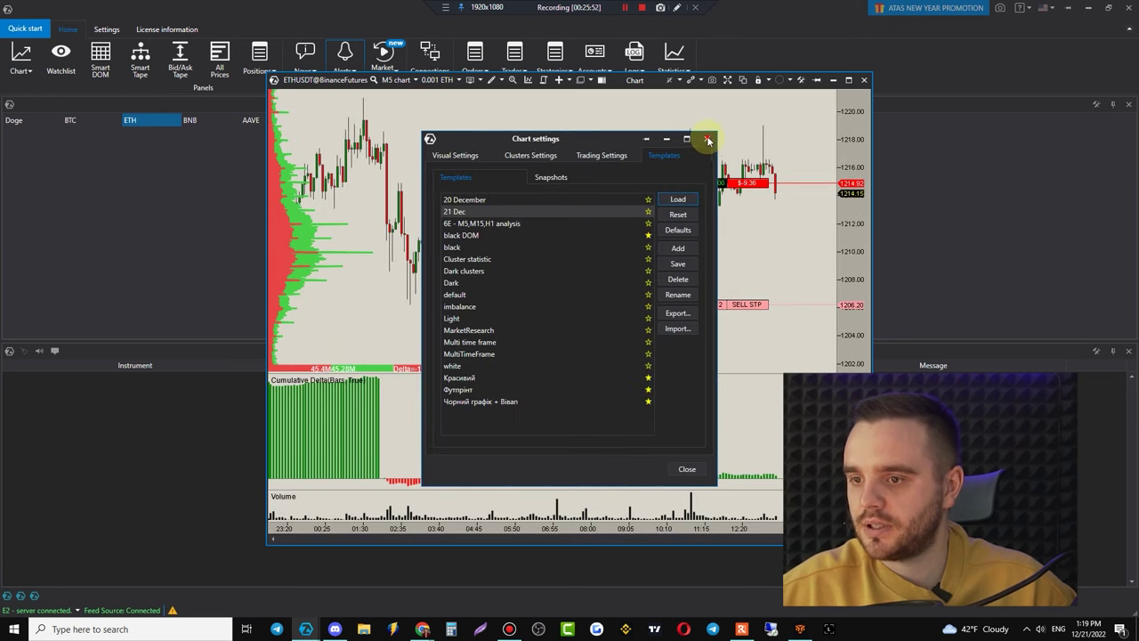
{"action": "left_click", "coordinate": [706, 139]}
- Delete the market profile from the ETHUSDT chart and try to toggle the visibility of its VWAP/TWAP indicator
{"action": "left_click", "coordinate": [282, 244]}
{"action": "key", "text": "Delete"}
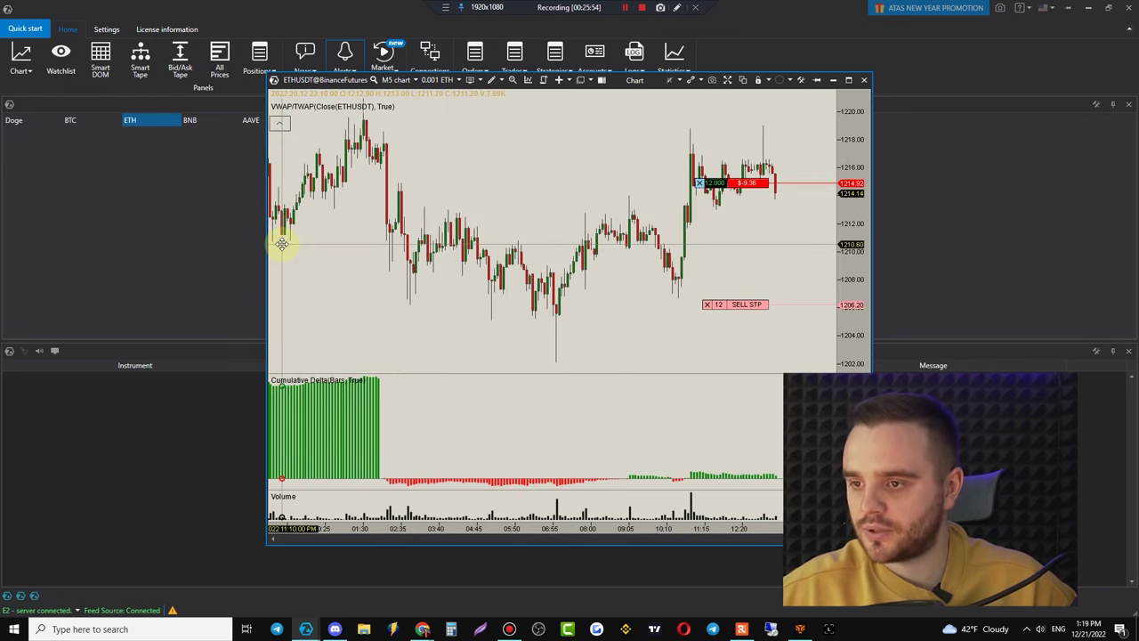
{"action": "scroll", "coordinate": [628, 201], "scroll_direction": "down", "scroll_amount": 5}
{"action": "scroll", "coordinate": [405, 159], "scroll_direction": "down", "scroll_amount": 2}
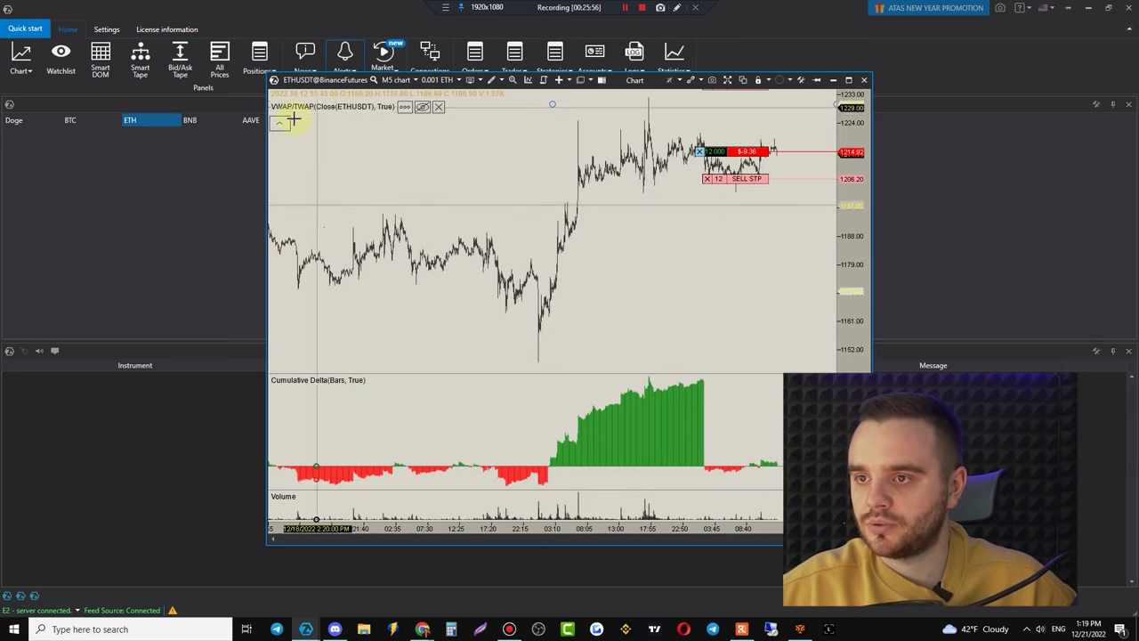
{"action": "left_click", "coordinate": [422, 108]}
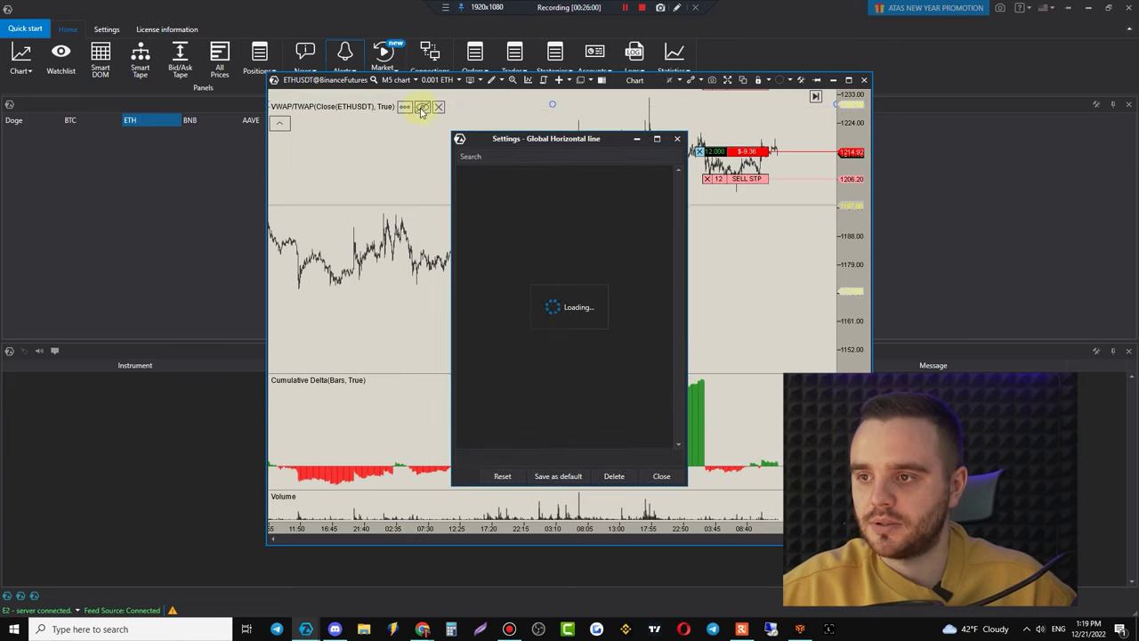
{"action": "left_click", "coordinate": [676, 139]}
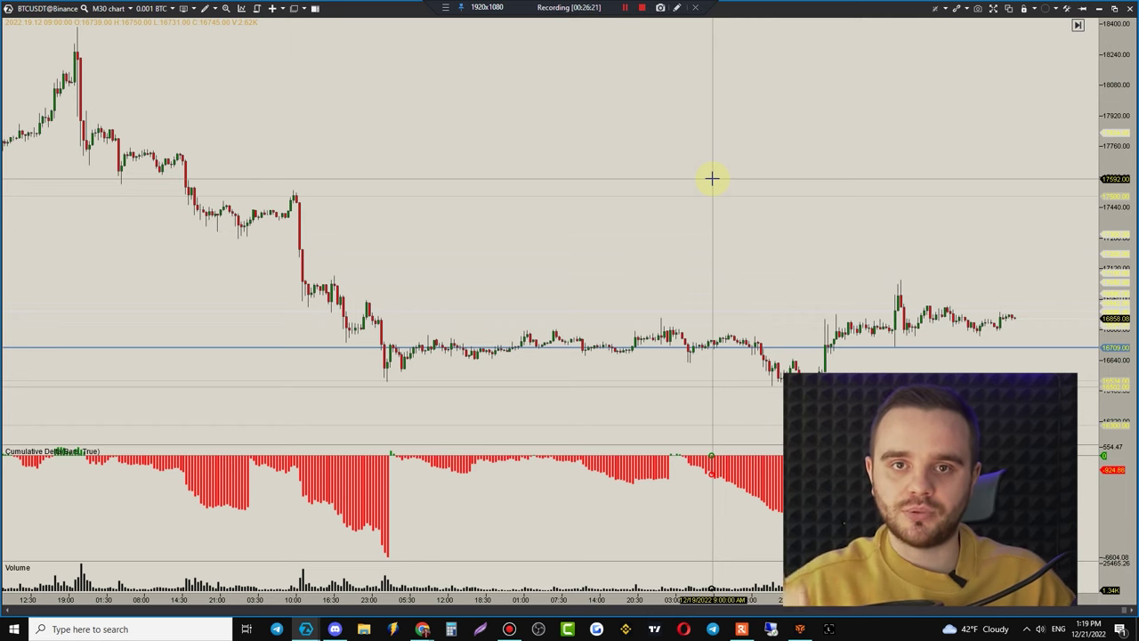
- Clone the M30 BTCUSDT chart window and dock the clone side by side with the original
{"action": "double_click", "coordinate": [712, 178]}
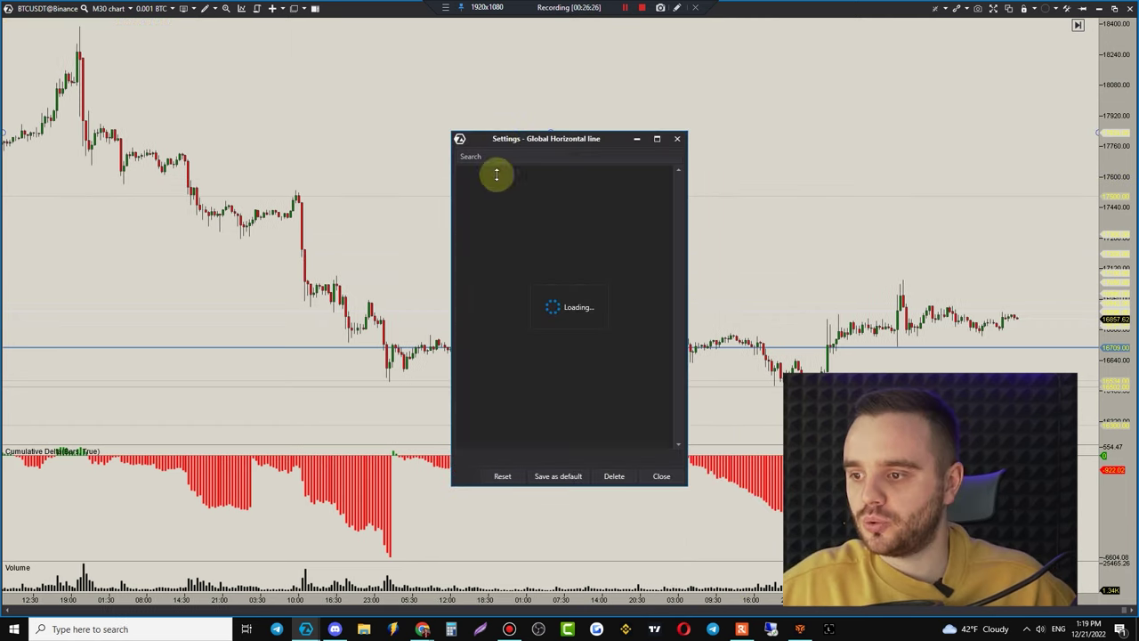
{"action": "left_click", "coordinate": [677, 140]}
{"action": "right_click", "coordinate": [829, 112]}
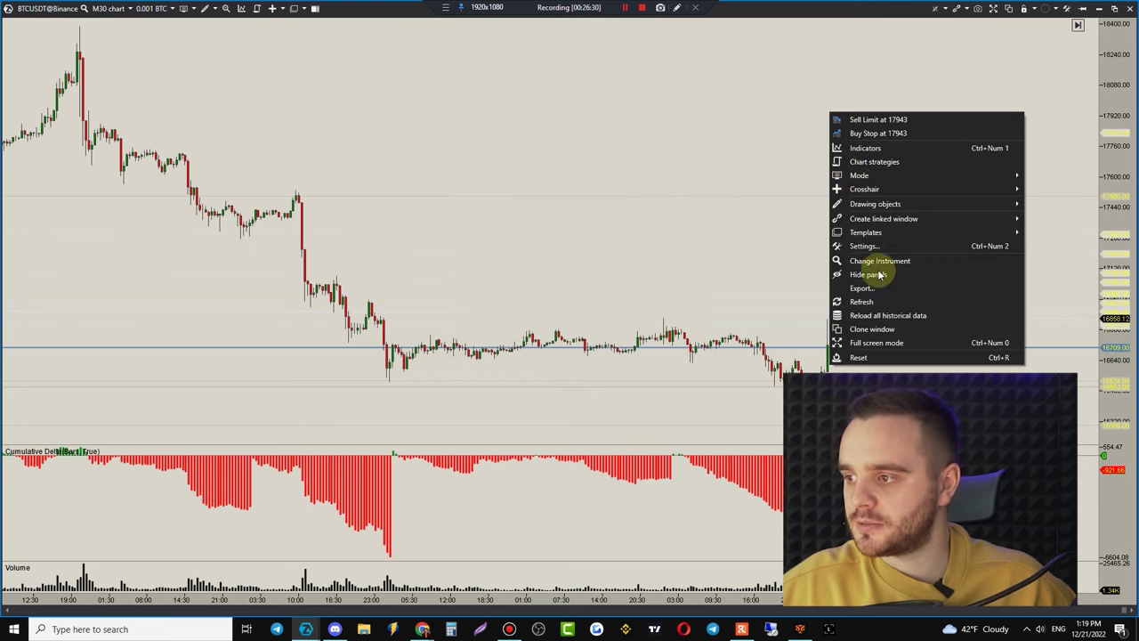
{"action": "left_click", "coordinate": [877, 329]}
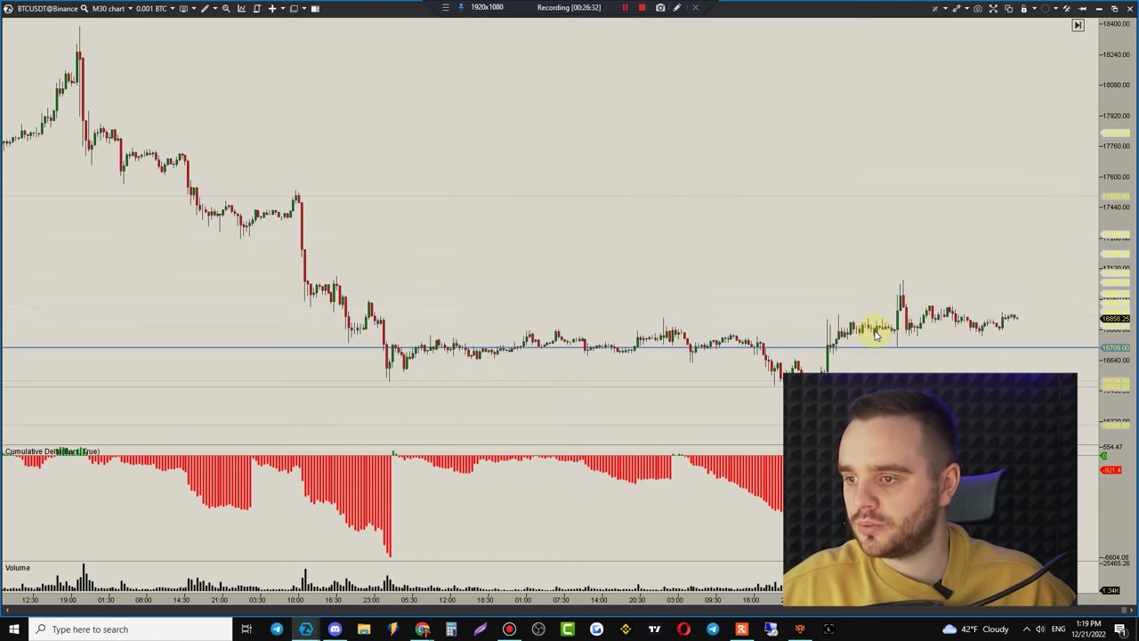
{"action": "double_click", "coordinate": [822, 9]}
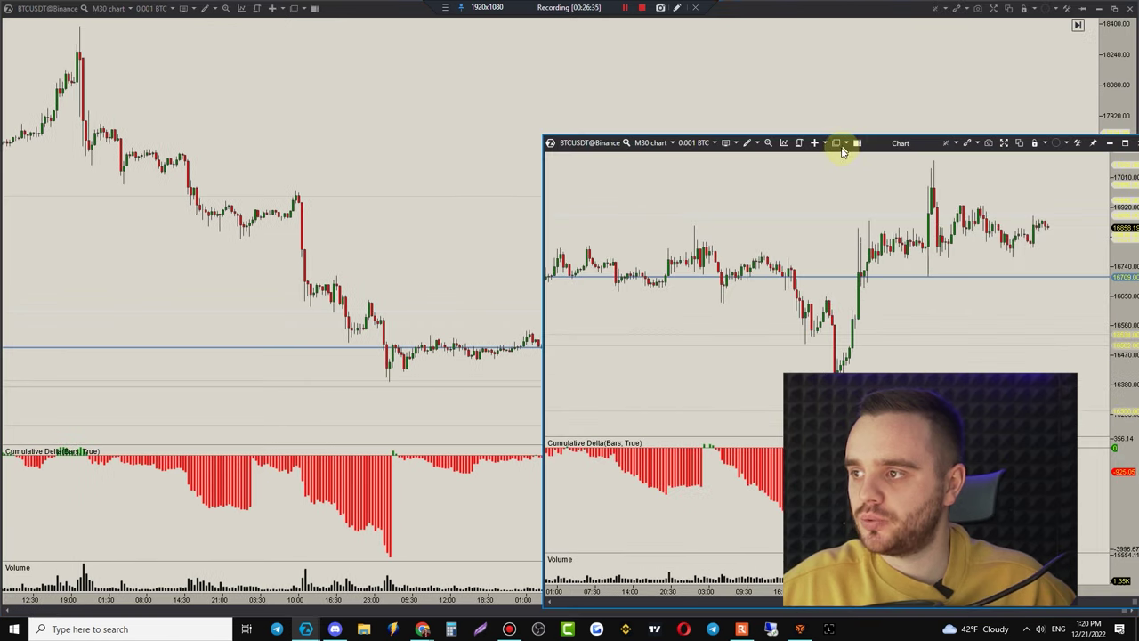
{"action": "mouse_move", "coordinate": [882, 148]}
{"action": "left_mouse_down"}
{"action": "mouse_move", "coordinate": [700, 295]}
{"action": "mouse_move", "coordinate": [551, 304]}
{"action": "mouse_move", "coordinate": [539, 310]}
{"action": "mouse_move", "coordinate": [546, 316]}
{"action": "left_mouse_up"}
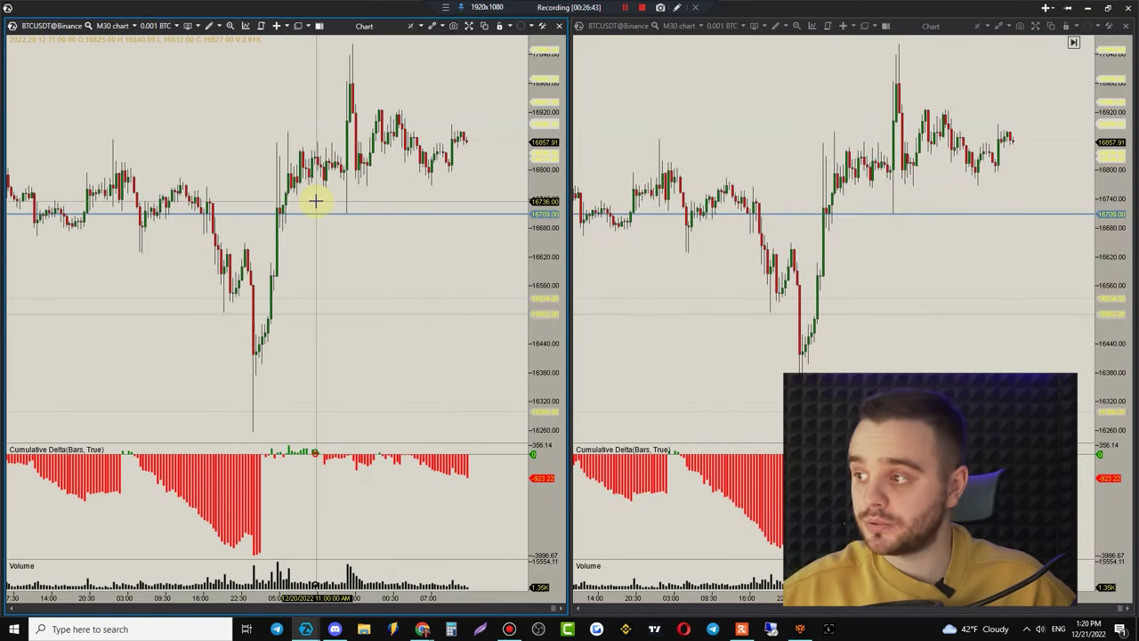
- Change the cloned chart's instrument to BTCUSDT@BinanceFutures
{"action": "left_click", "coordinate": [47, 28]}
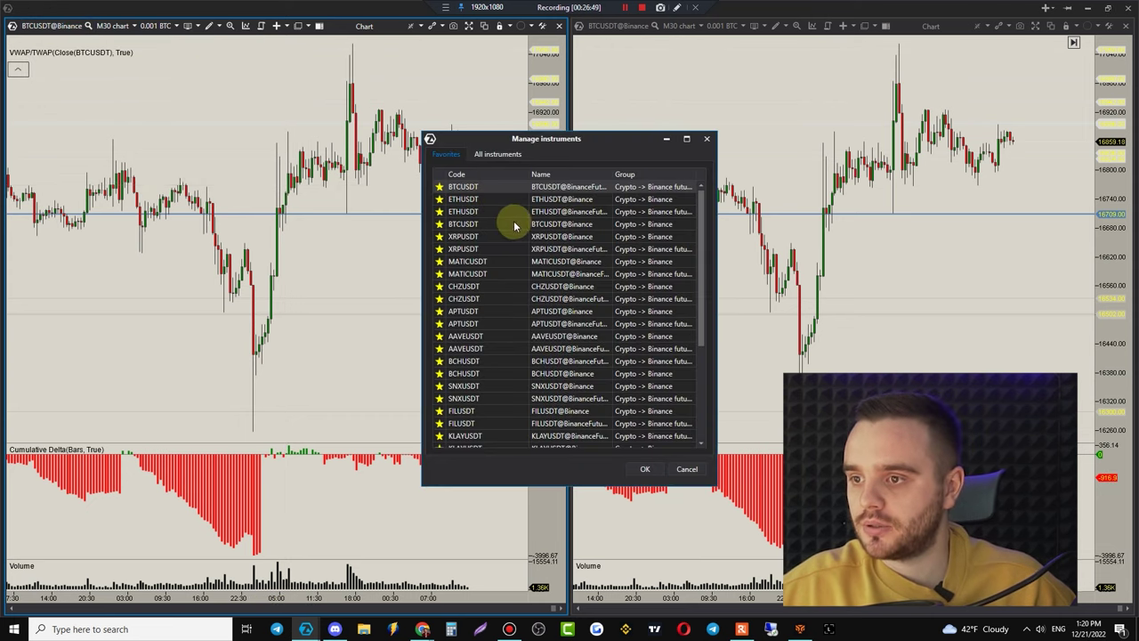
{"action": "left_click", "coordinate": [495, 226]}
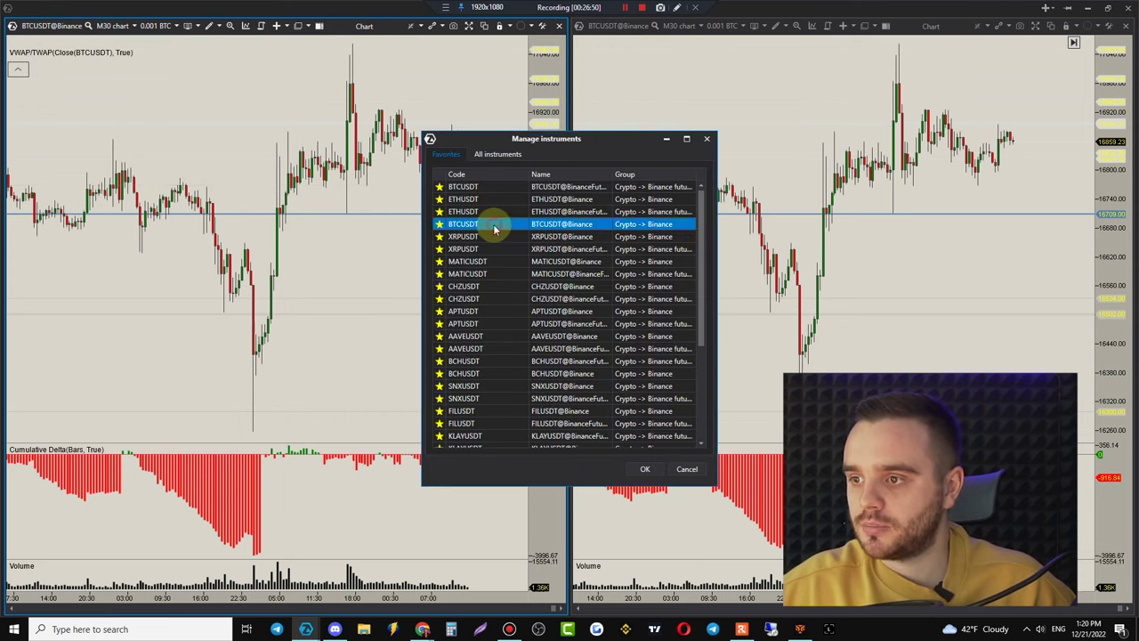
{"action": "left_click", "coordinate": [564, 187]}
{"action": "left_click", "coordinate": [635, 473]}
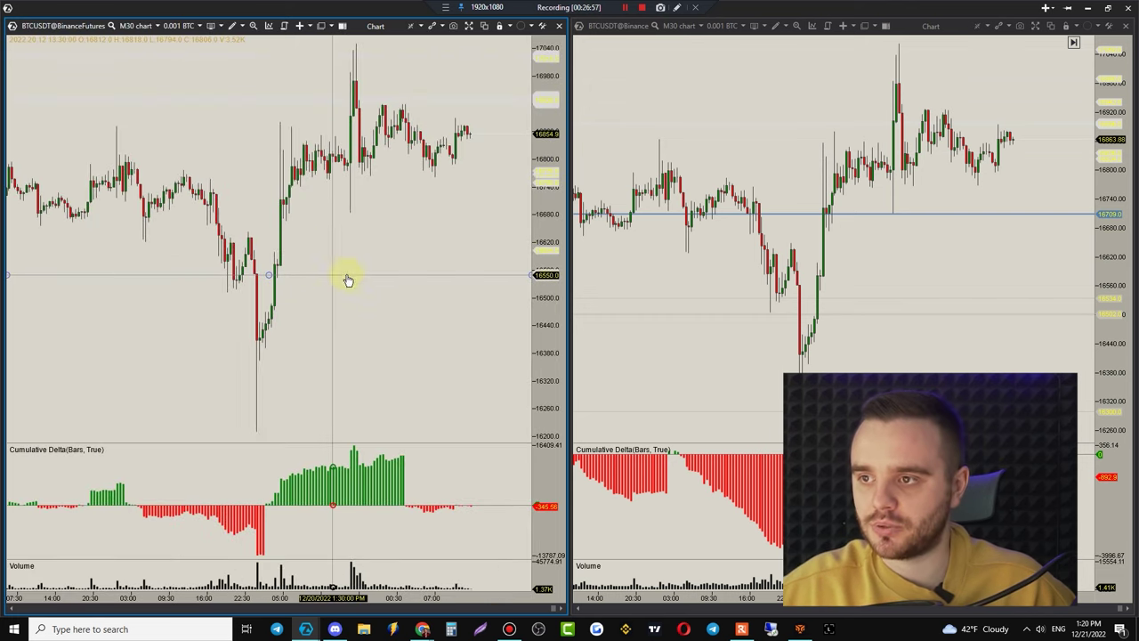
- Try to toggle the visibility of the VWAP/TWAP indicator on the BTCUSDT futures chart
{"action": "scroll", "coordinate": [344, 275], "scroll_direction": "down", "scroll_amount": 2}
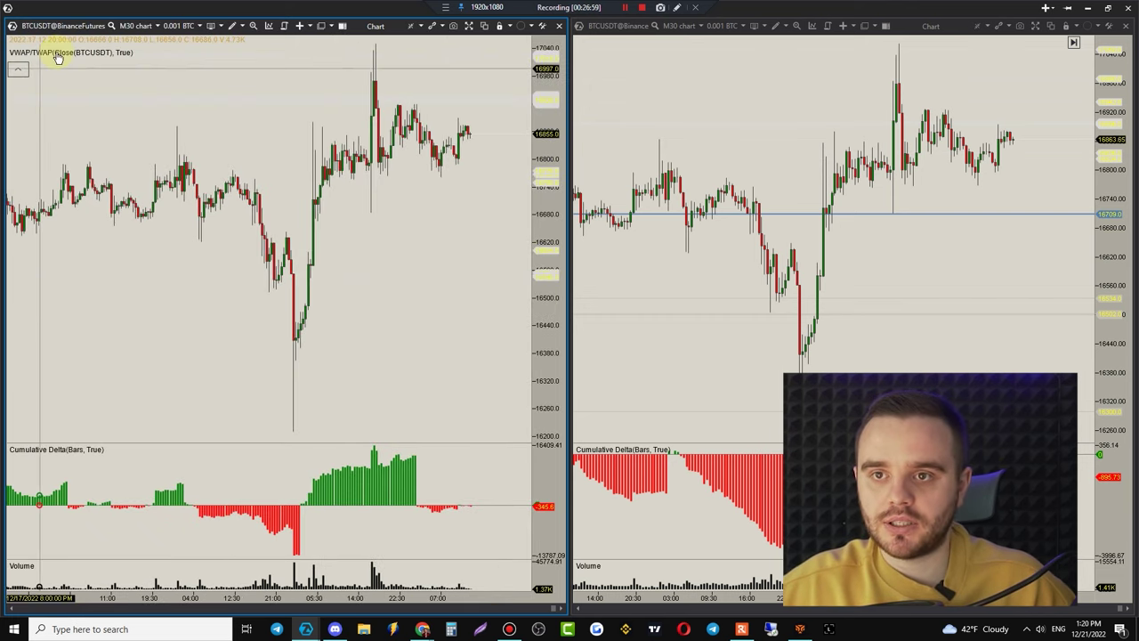
{"action": "left_click", "coordinate": [162, 55]}
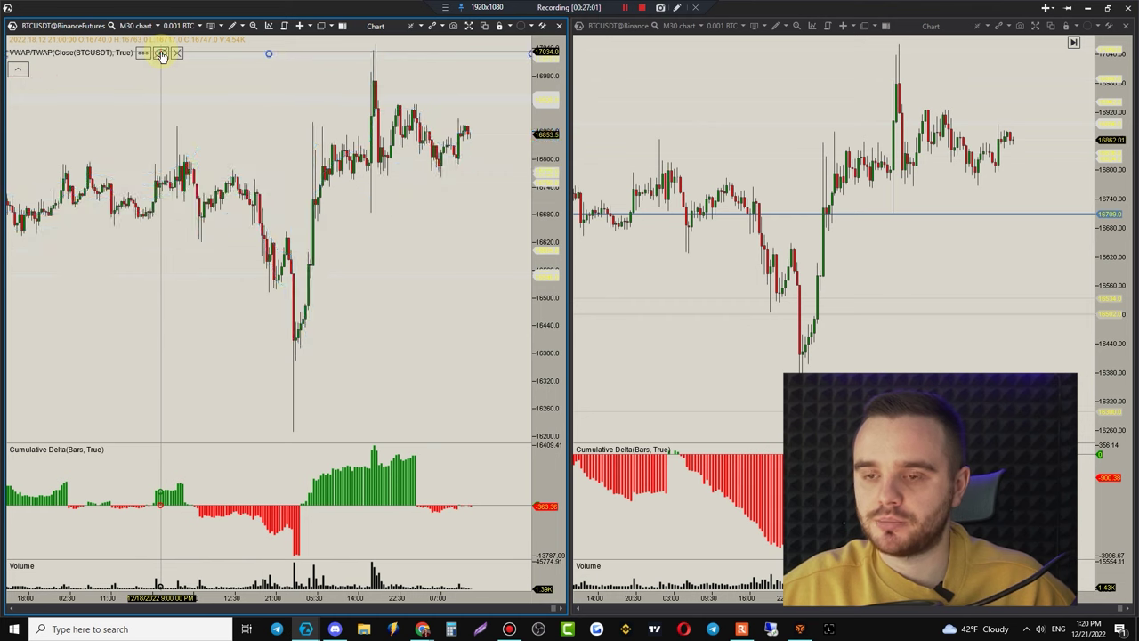
{"action": "scroll", "coordinate": [429, 303], "scroll_direction": "up", "scroll_amount": 3}
{"action": "scroll", "coordinate": [463, 328], "scroll_direction": "down", "scroll_amount": 2}
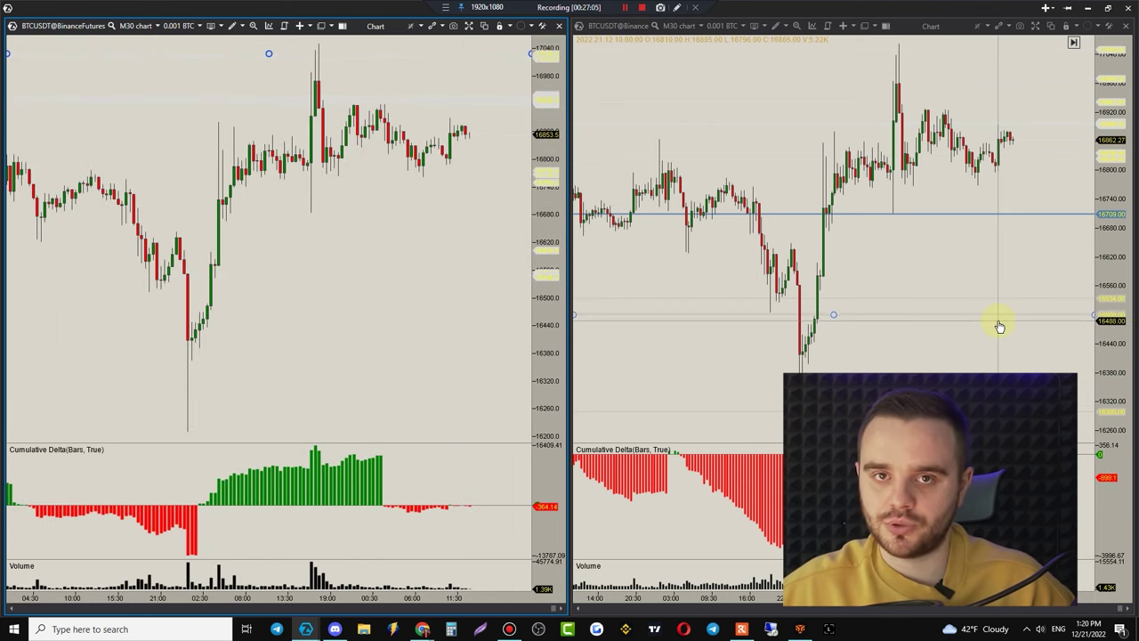
- Change the cloned chart's instrument to ETHUSDT@Binance and toggle its Cumulative Delta indicator's visibility off and on
{"action": "left_click", "coordinate": [75, 35]}
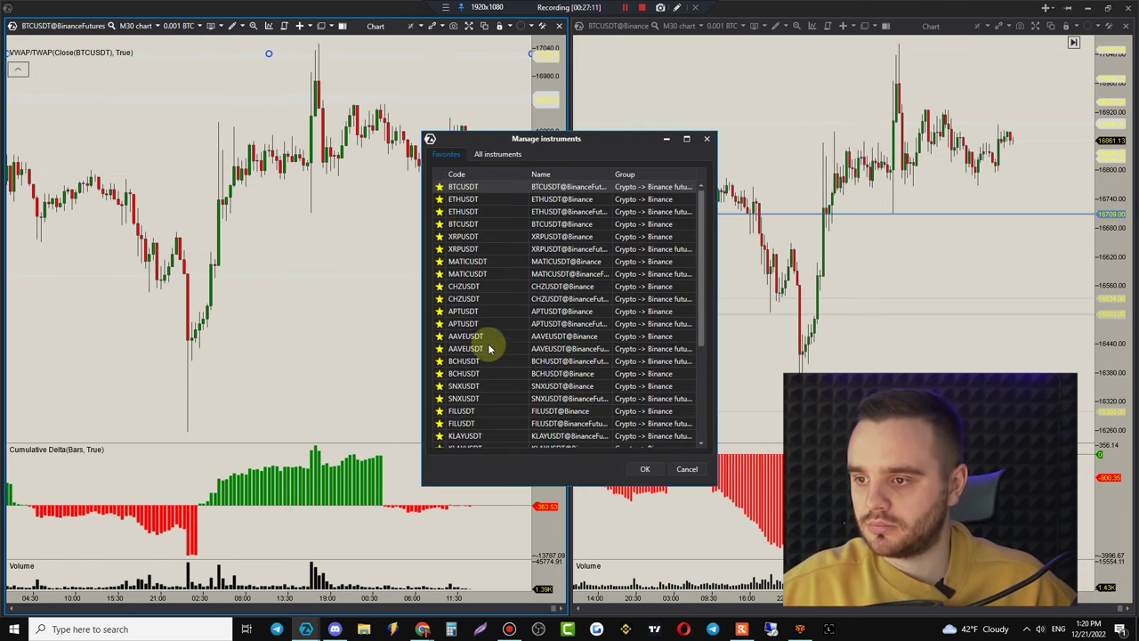
{"action": "left_click", "coordinate": [464, 211]}
{"action": "left_click", "coordinate": [464, 223]}
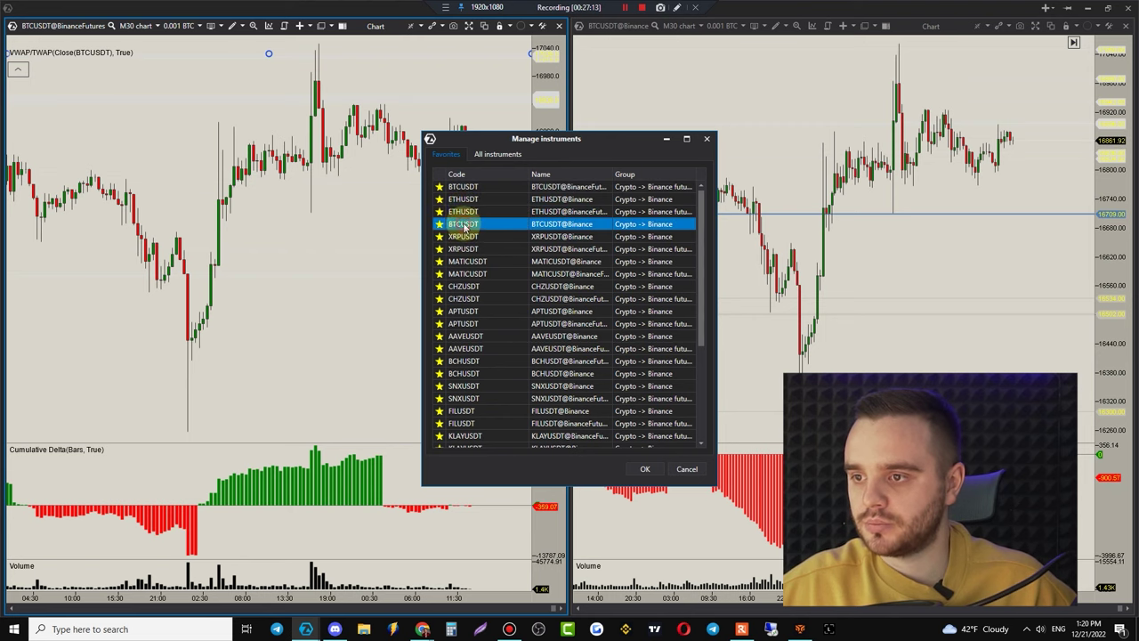
{"action": "left_click", "coordinate": [466, 200]}
{"action": "left_click", "coordinate": [644, 469]}
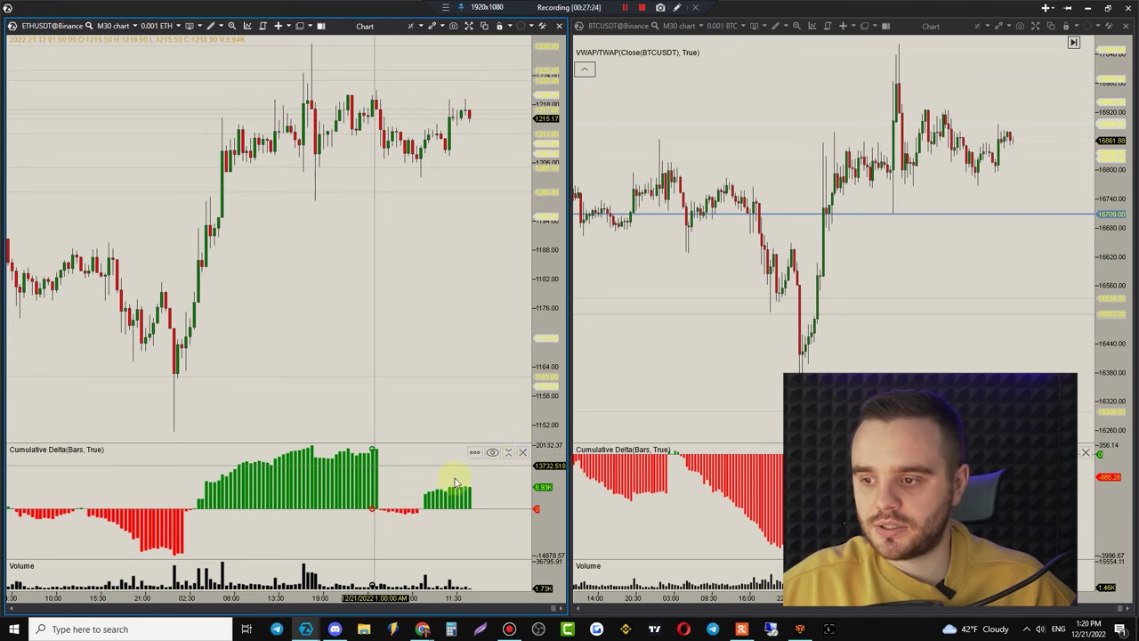
{"action": "left_click", "coordinate": [492, 452]}
{"action": "left_click", "coordinate": [492, 453]}
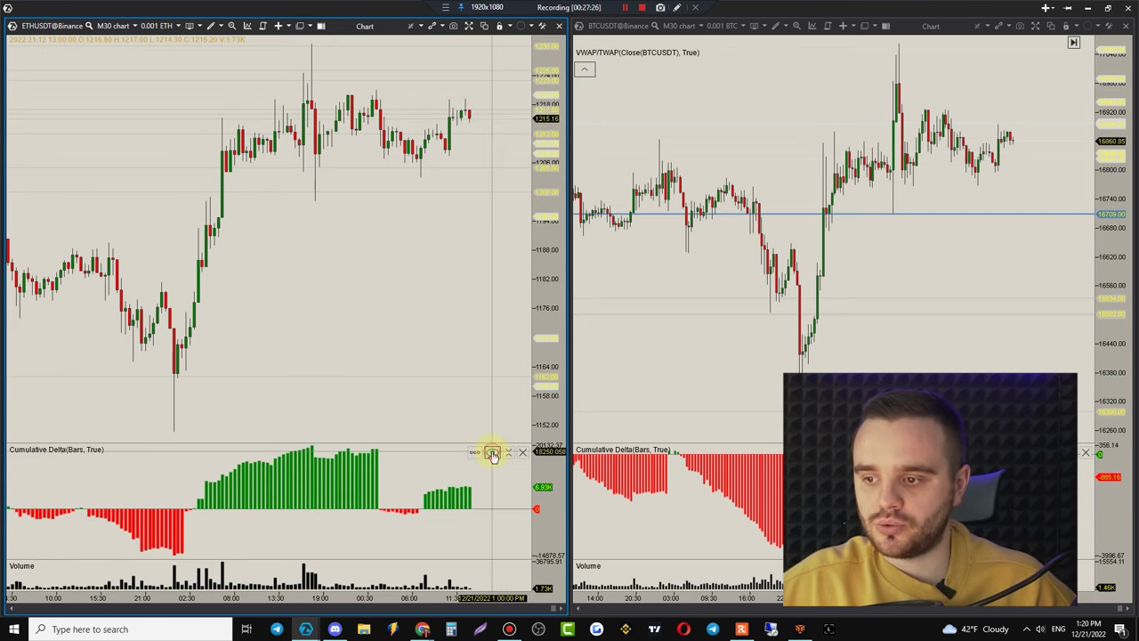
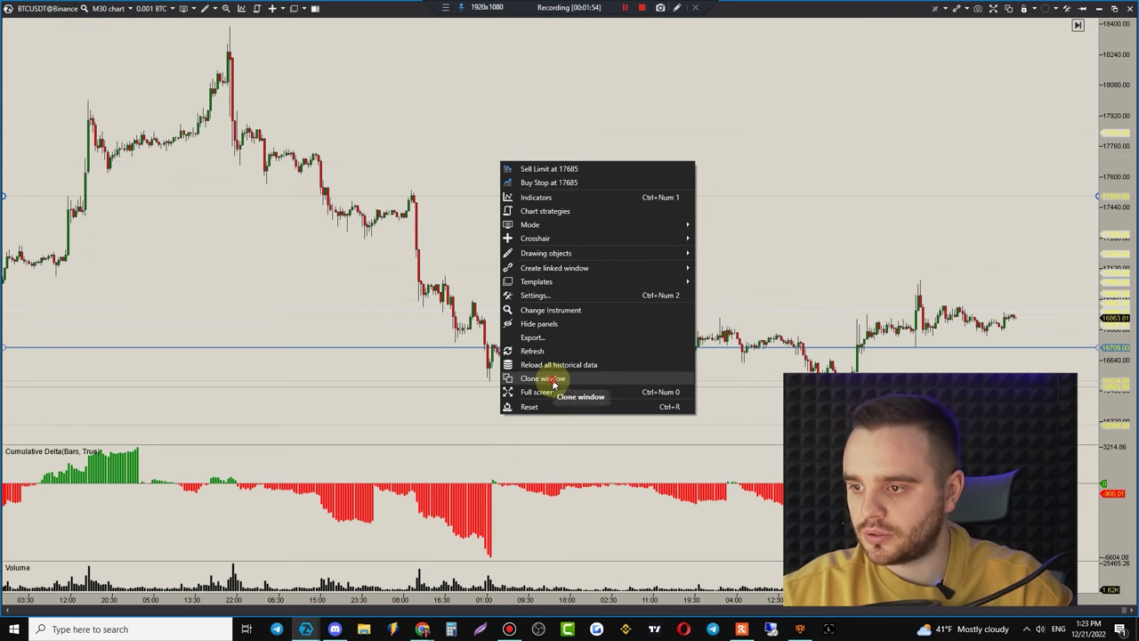
- Clone the BTCUSDT@Binance chart, dock it beside the original and set the clone's display mode to Clusters
{"action": "left_click", "coordinate": [554, 381]}
{"action": "left_click_drag", "start_coordinate": [637, 11], "coordinate": [574, 322]}
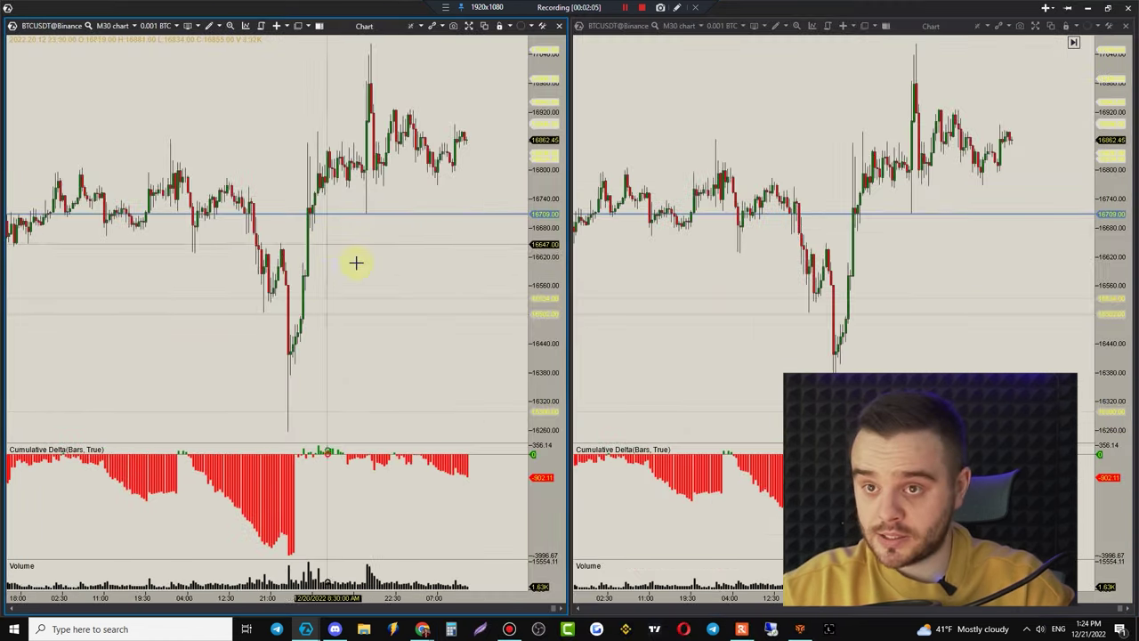
{"action": "scroll", "coordinate": [356, 262], "scroll_direction": "up", "scroll_amount": 5}
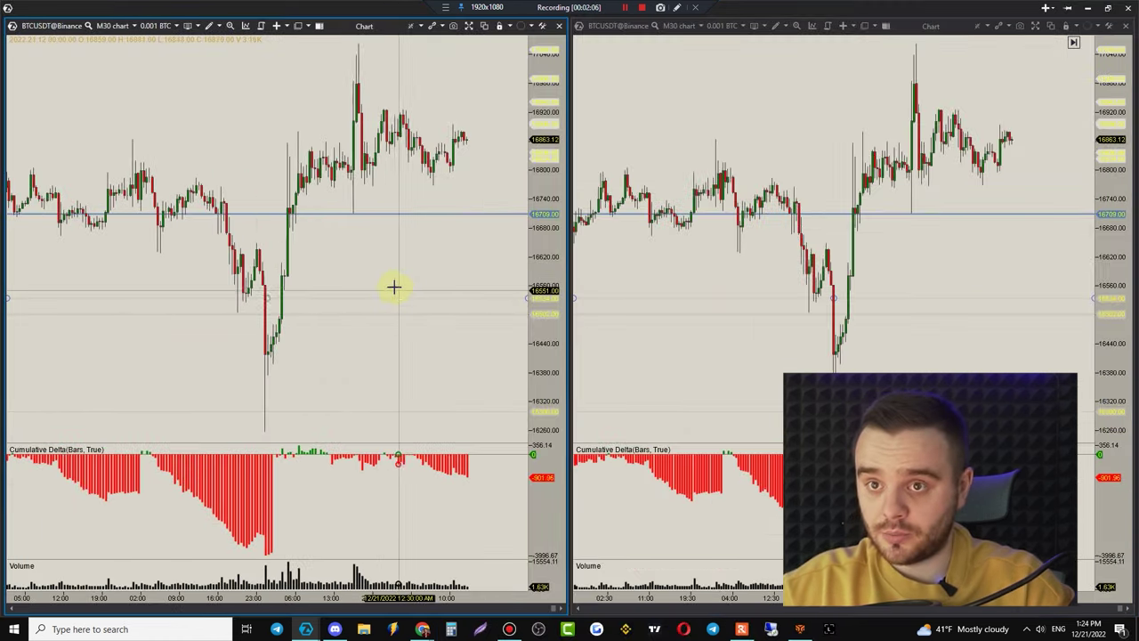
{"action": "left_click", "coordinate": [188, 27]}
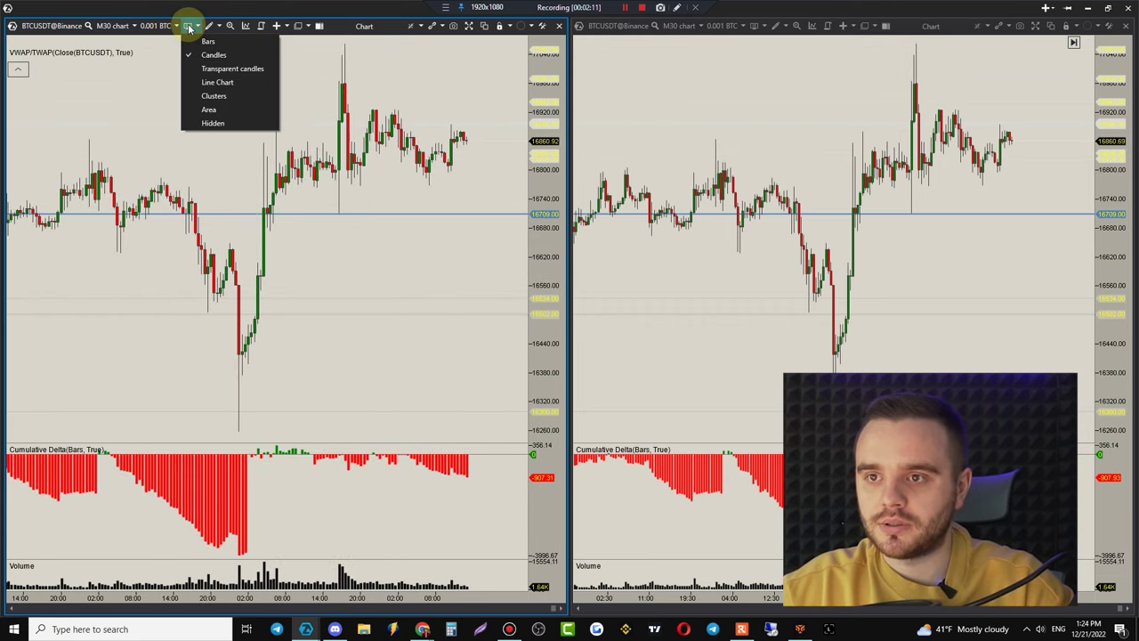
{"action": "left_click", "coordinate": [203, 96]}
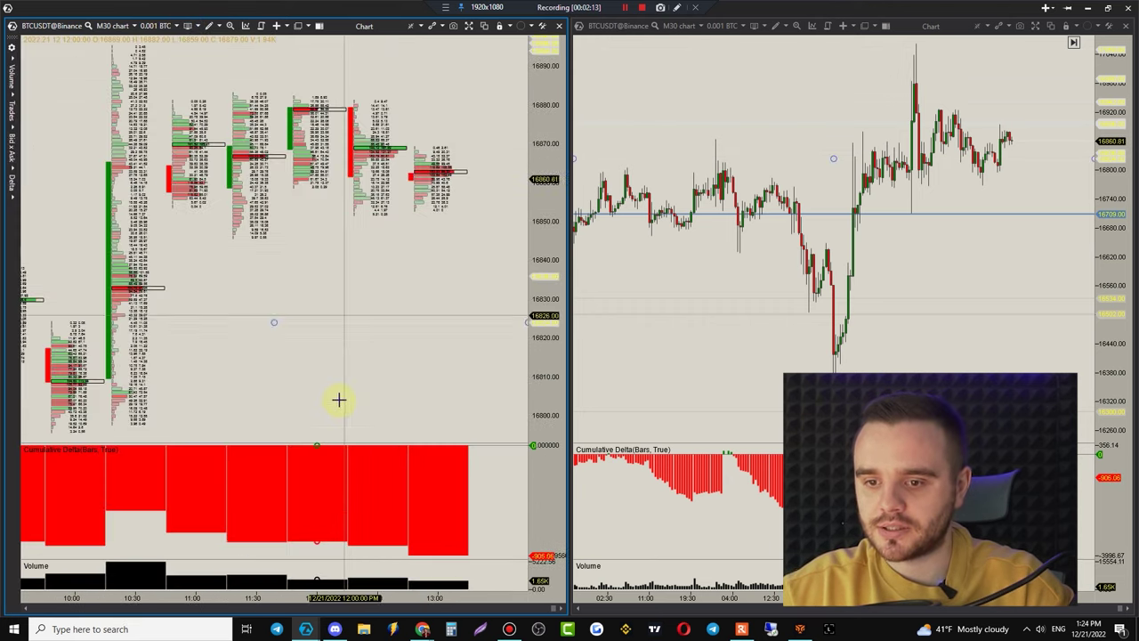
- Collapse the Cumulative Delta and Volume panels of the cluster chart and stretch its price scale until the cluster values are readable
{"action": "mouse_move", "coordinate": [516, 451]}
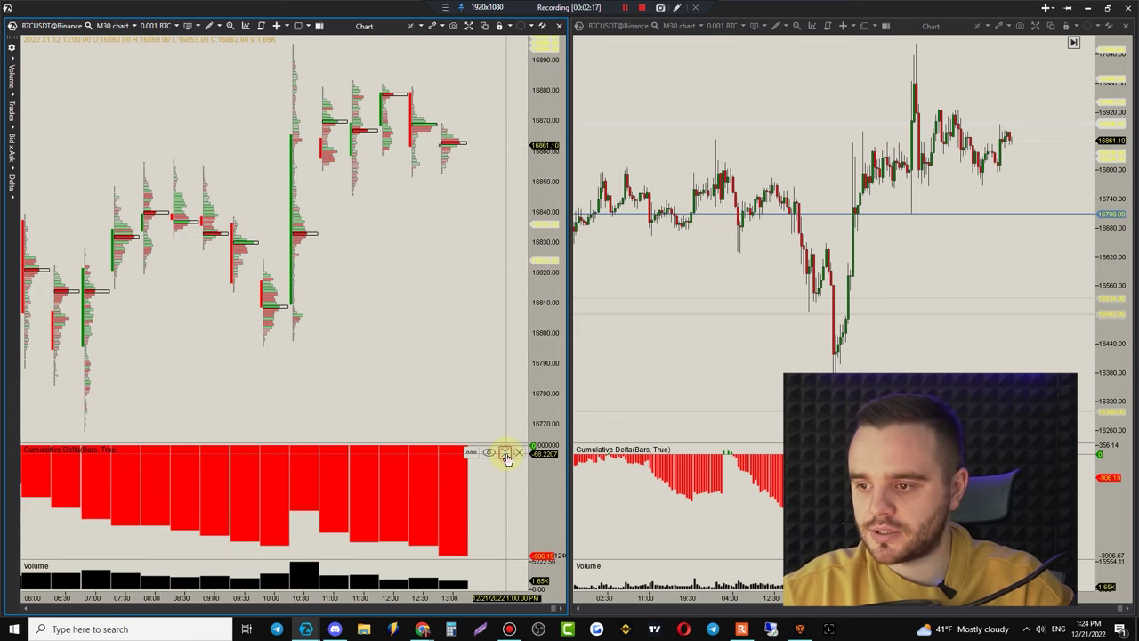
{"action": "left_click", "coordinate": [505, 454]}
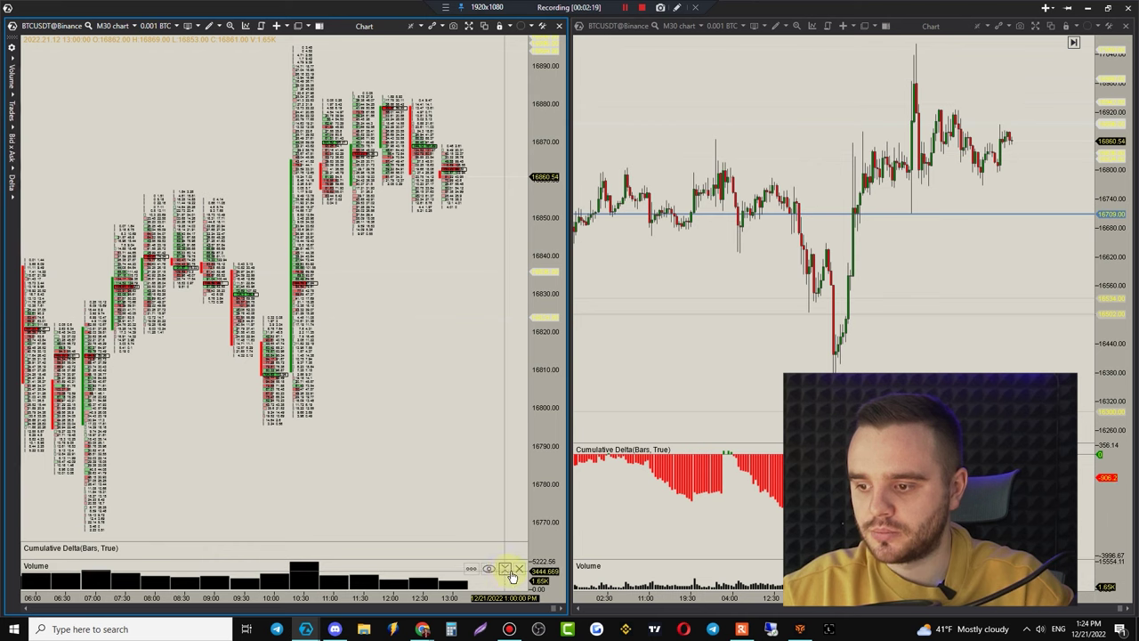
{"action": "left_click", "coordinate": [509, 570]}
{"action": "scroll", "coordinate": [471, 394], "scroll_direction": "up", "scroll_amount": 3}
{"action": "left_click_drag", "start_coordinate": [540, 427], "coordinate": [545, 272]}
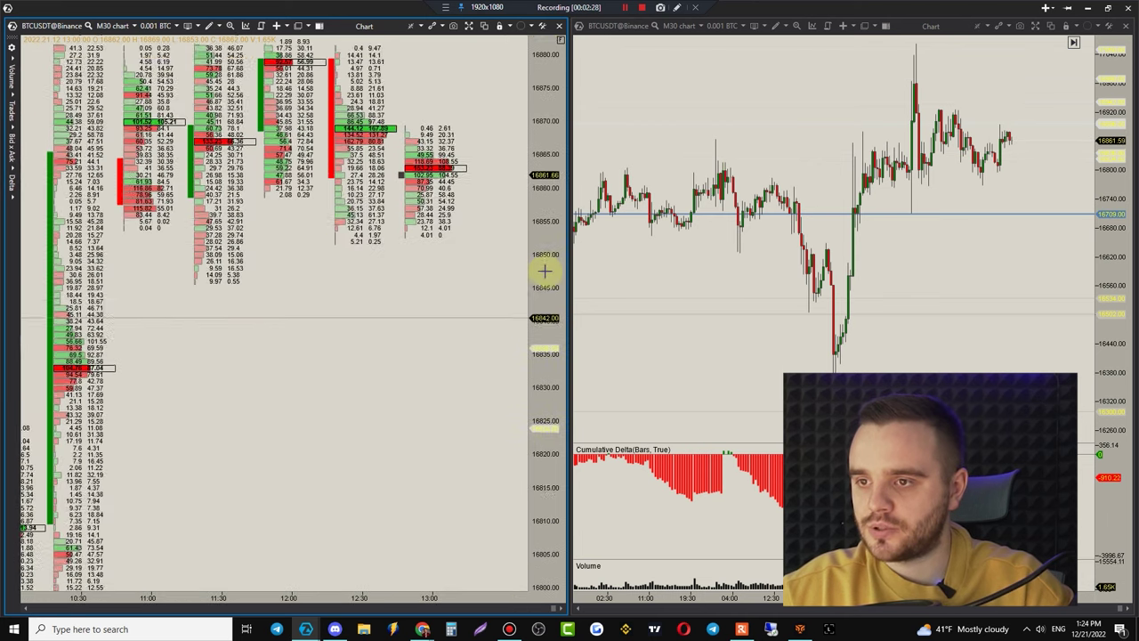
{"action": "scroll", "coordinate": [471, 389], "scroll_direction": "down", "scroll_amount": 5}
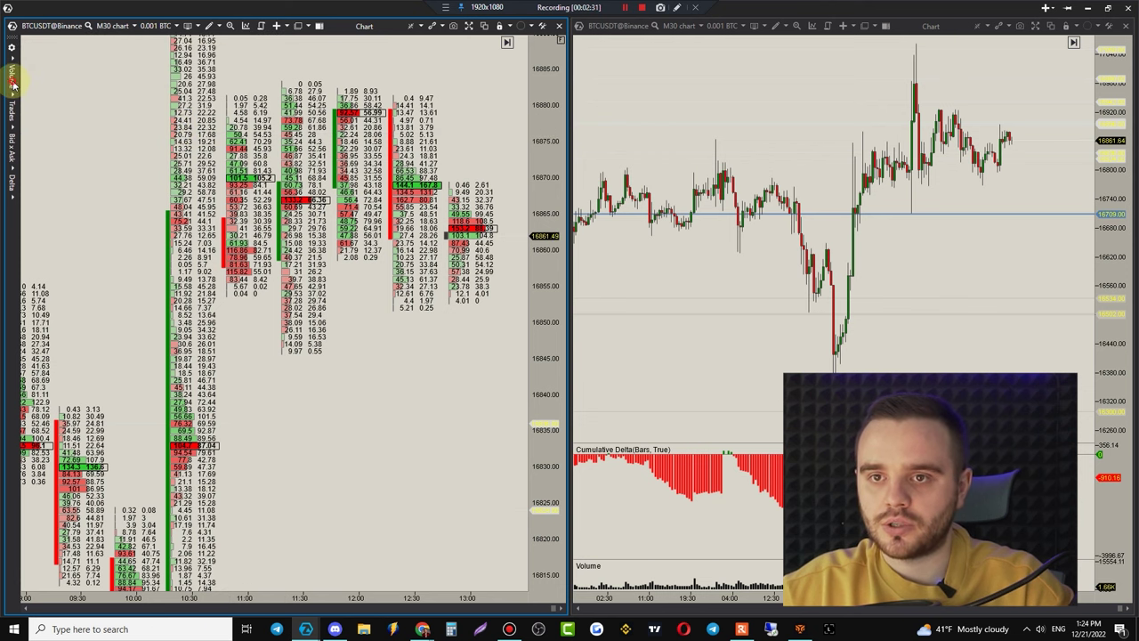
- Switch the clusters of the BTCUSDT chart to a Volume display type
{"action": "left_click", "coordinate": [13, 83]}
{"action": "left_click", "coordinate": [111, 148]}
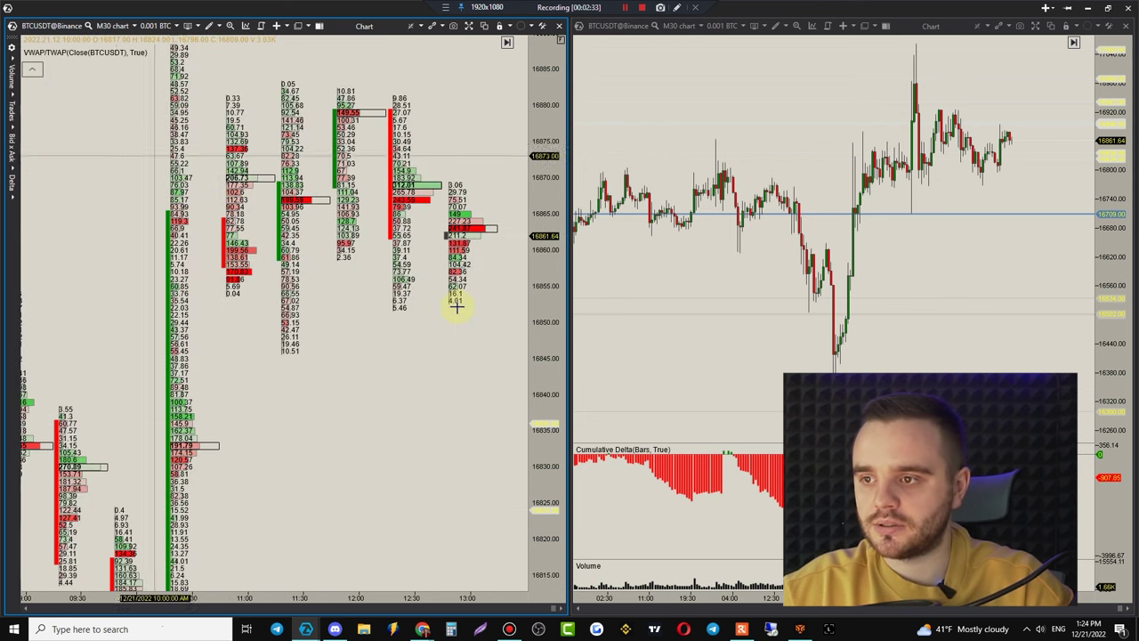
{"action": "scroll", "coordinate": [454, 307], "scroll_direction": "up", "scroll_amount": 5}
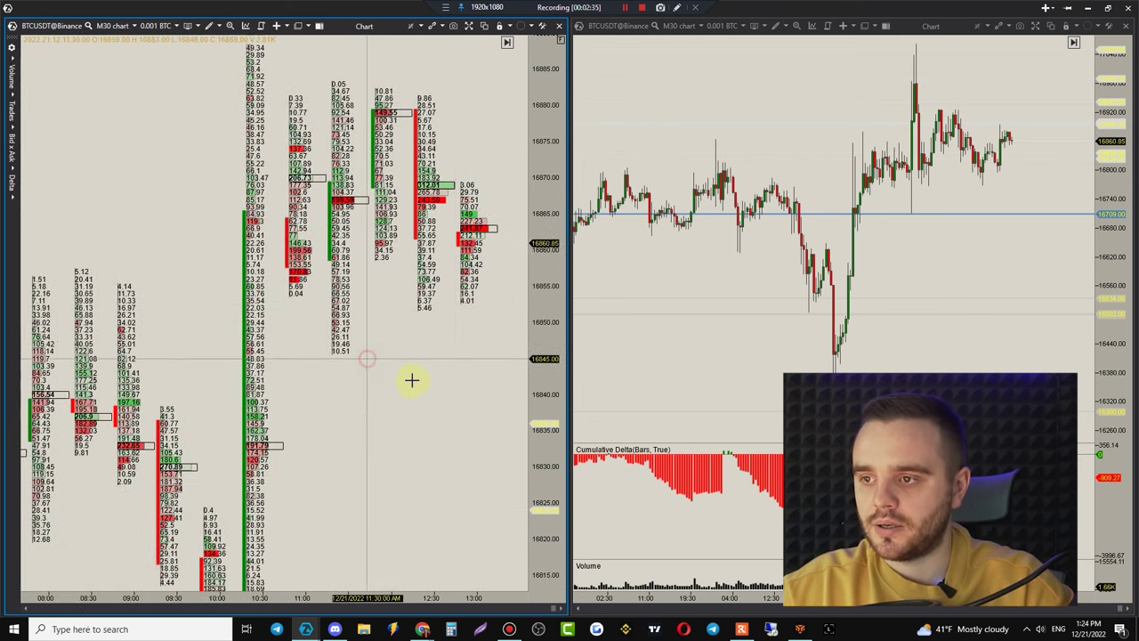
- Set the BTCUSDT cluster chart's price scale to 200
{"action": "left_click_drag", "start_coordinate": [411, 381], "coordinate": [379, 401]}
{"action": "left_click_drag", "start_coordinate": [506, 41], "coordinate": [482, 136]}
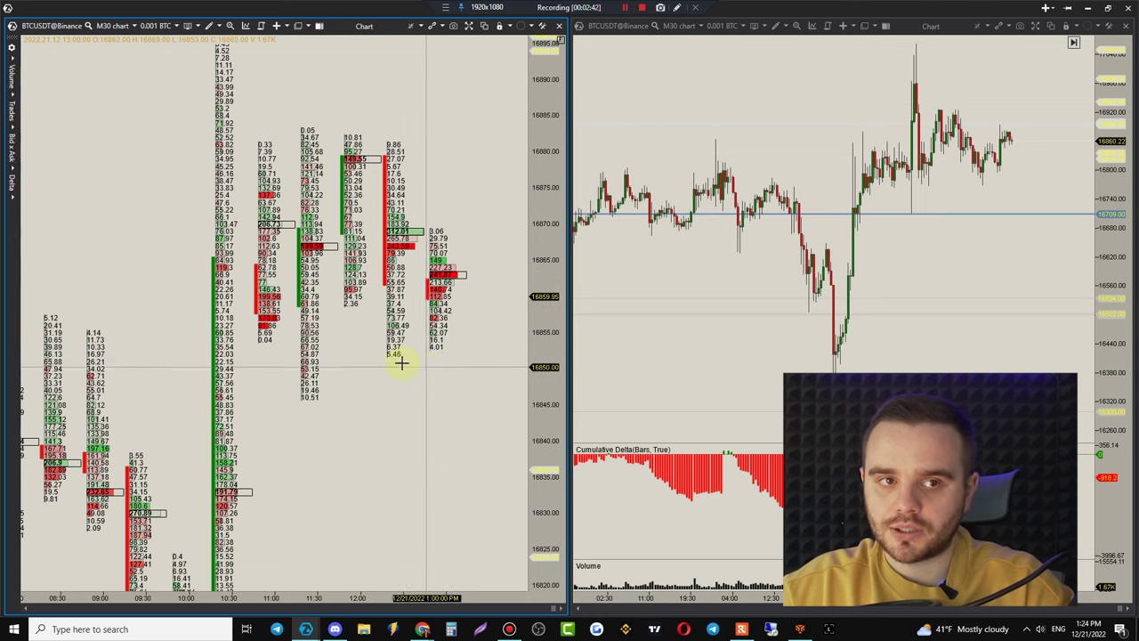
{"action": "left_click", "coordinate": [415, 27]}
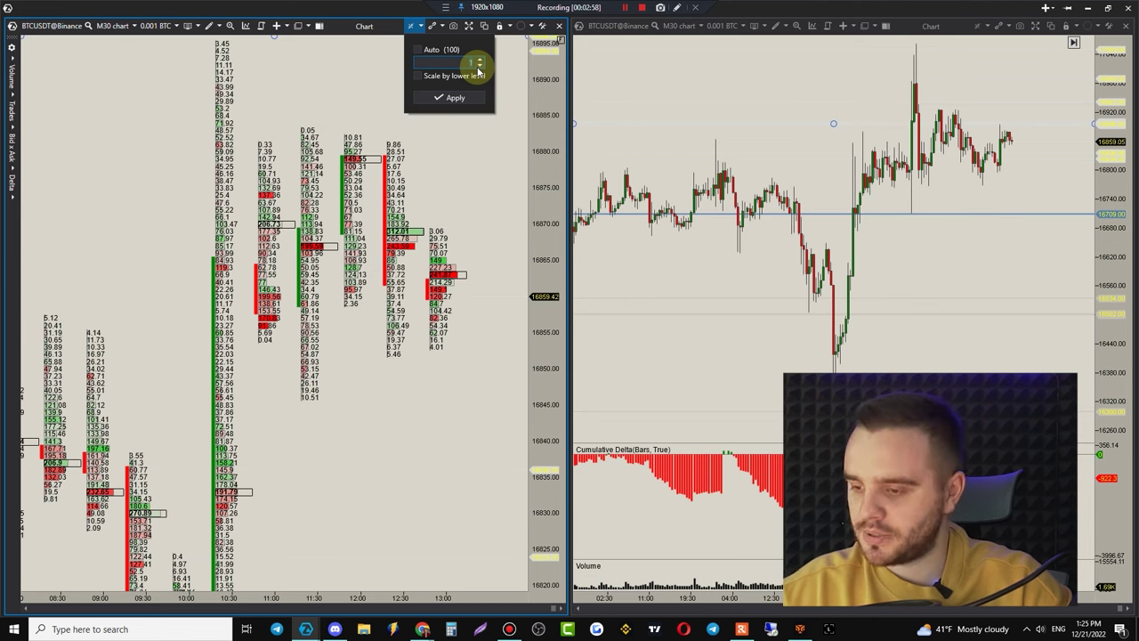
{"action": "left_click", "coordinate": [455, 97]}
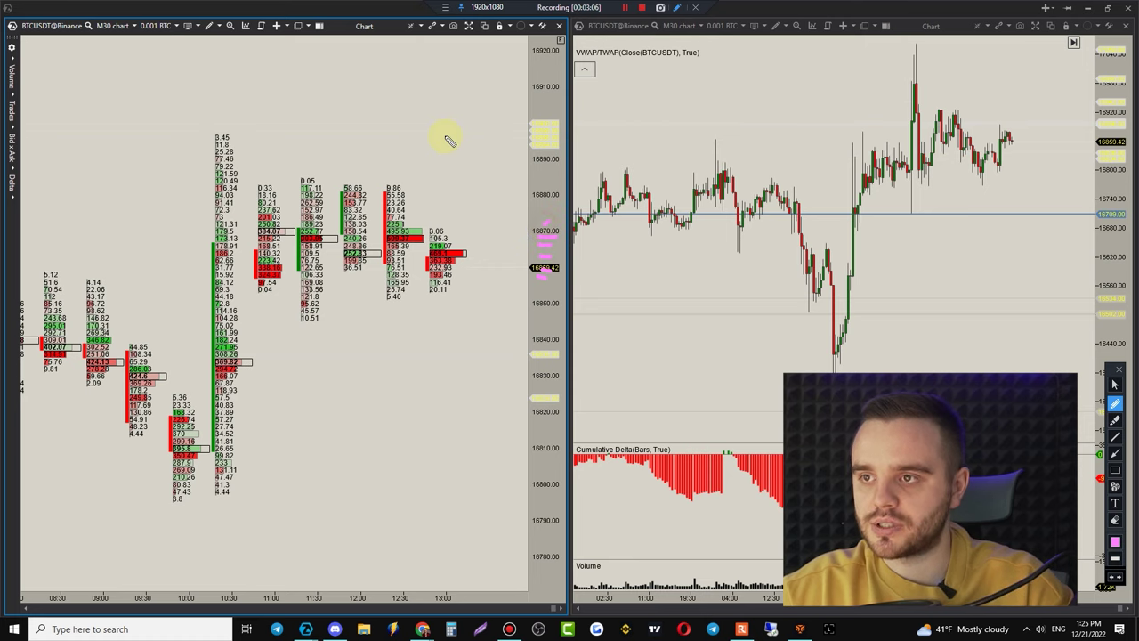
- Set the cluster chart's scale to 1 and stretch the price axis until the individual volume values are readable
{"action": "left_click", "coordinate": [418, 25]}
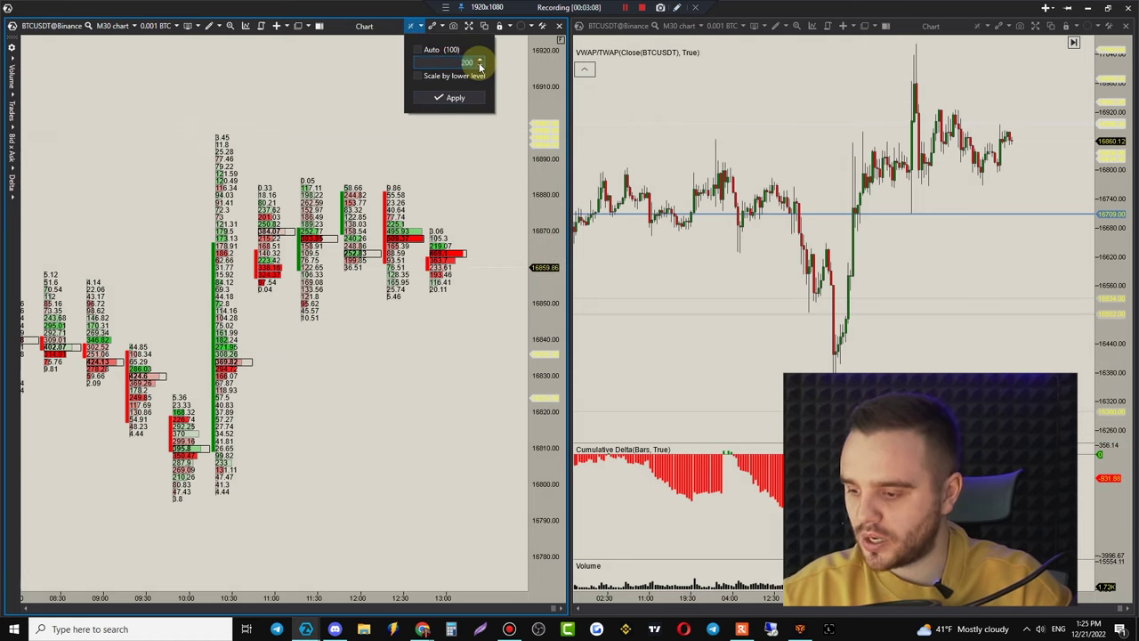
{"action": "left_click", "coordinate": [454, 97]}
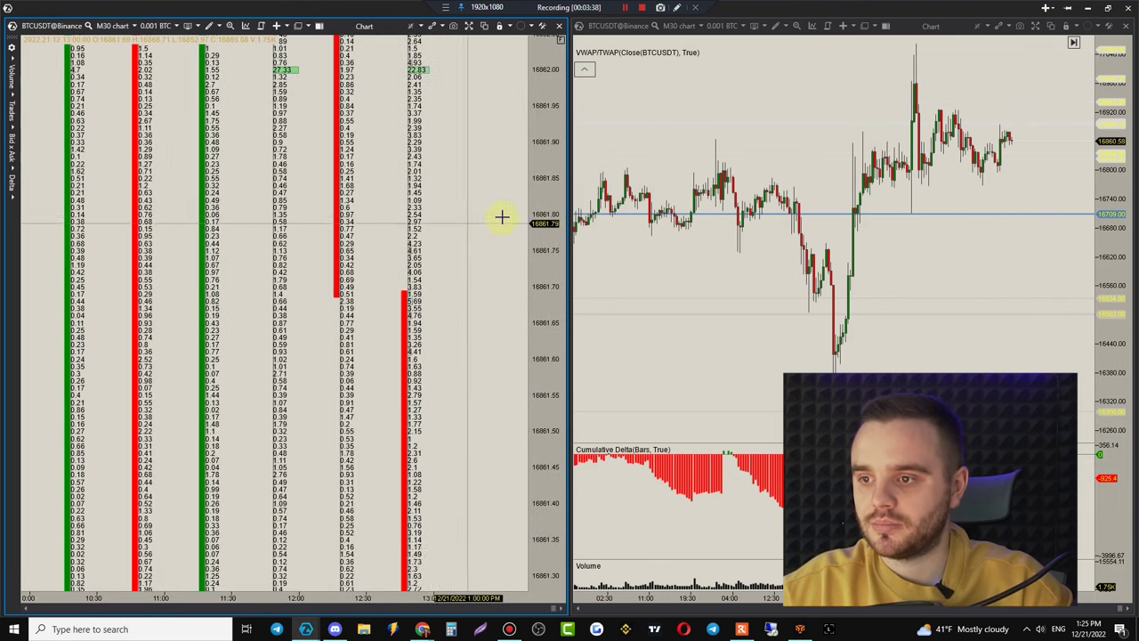
{"action": "left_click_drag", "start_coordinate": [564, 323], "coordinate": [544, 247]}
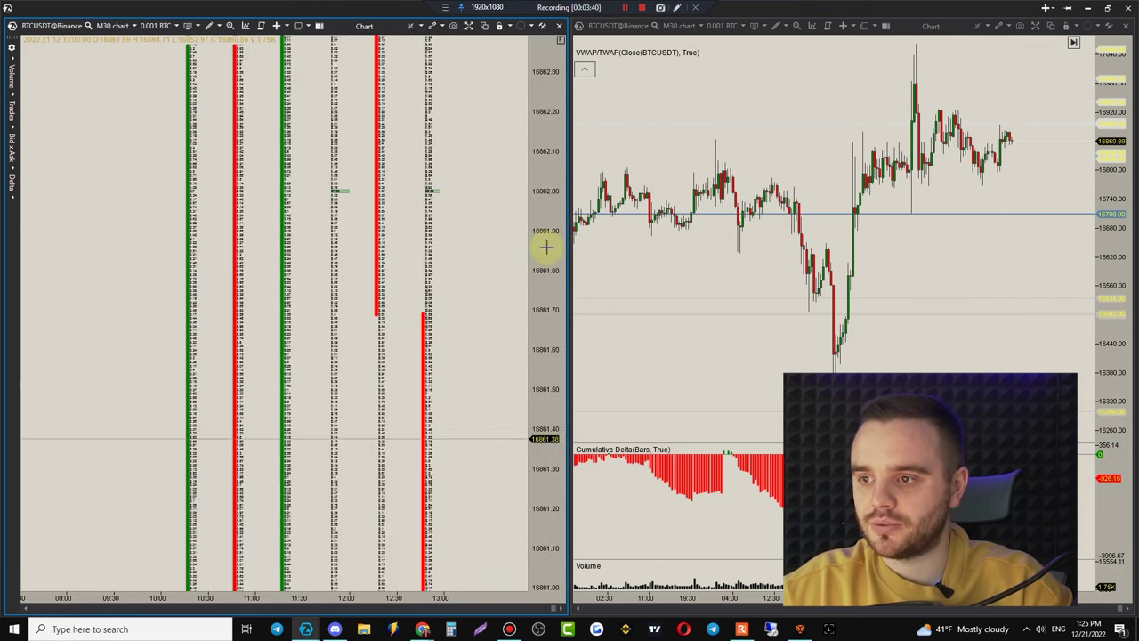
{"action": "scroll", "coordinate": [497, 301], "scroll_direction": "down", "scroll_amount": 1}
{"action": "scroll", "coordinate": [485, 307], "scroll_direction": "up", "scroll_amount": 2}
{"action": "left_click_drag", "start_coordinate": [541, 368], "coordinate": [562, 107]}
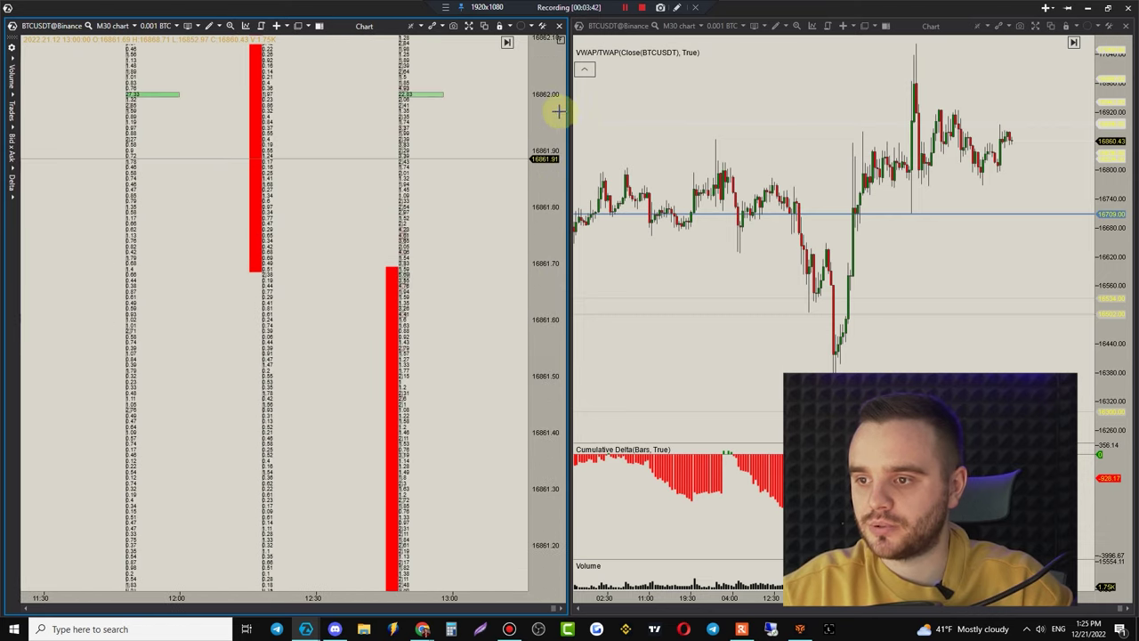
{"action": "left_click_drag", "start_coordinate": [535, 395], "coordinate": [557, 269]}
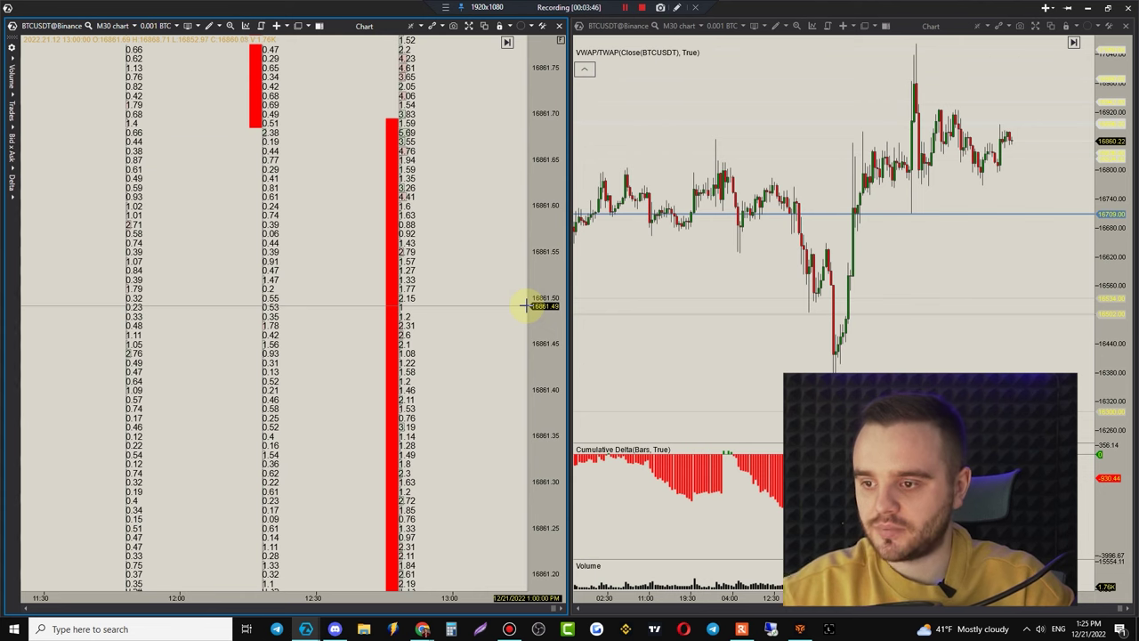
{"action": "left_click_drag", "start_coordinate": [434, 495], "coordinate": [466, 219]}
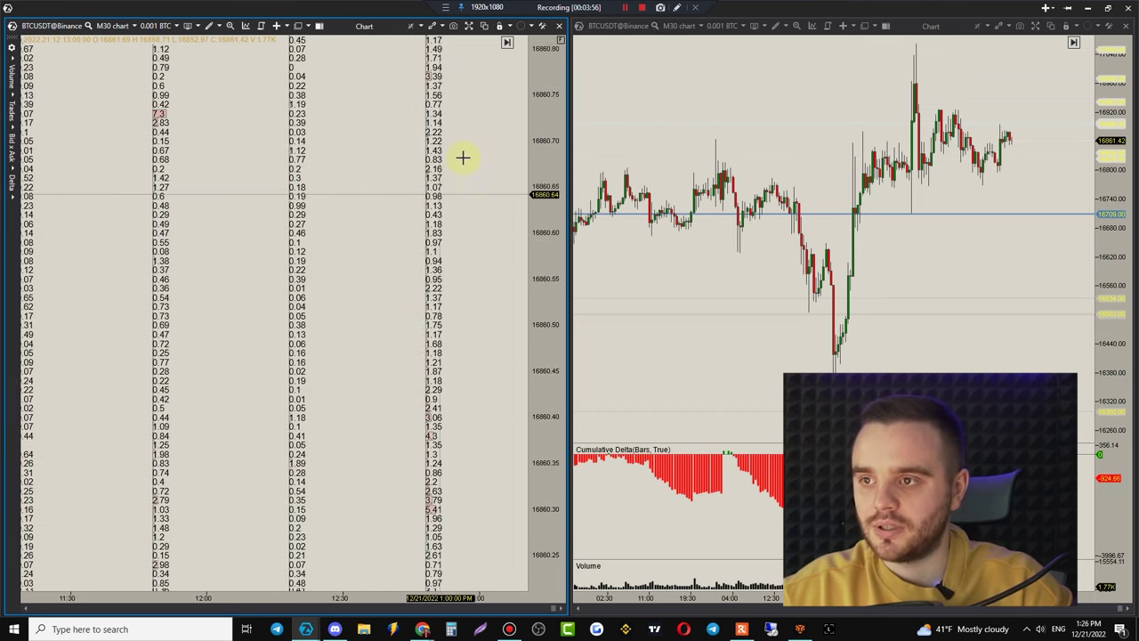
- Change the cluster chart's scale back to 200
{"action": "left_click", "coordinate": [412, 27]}
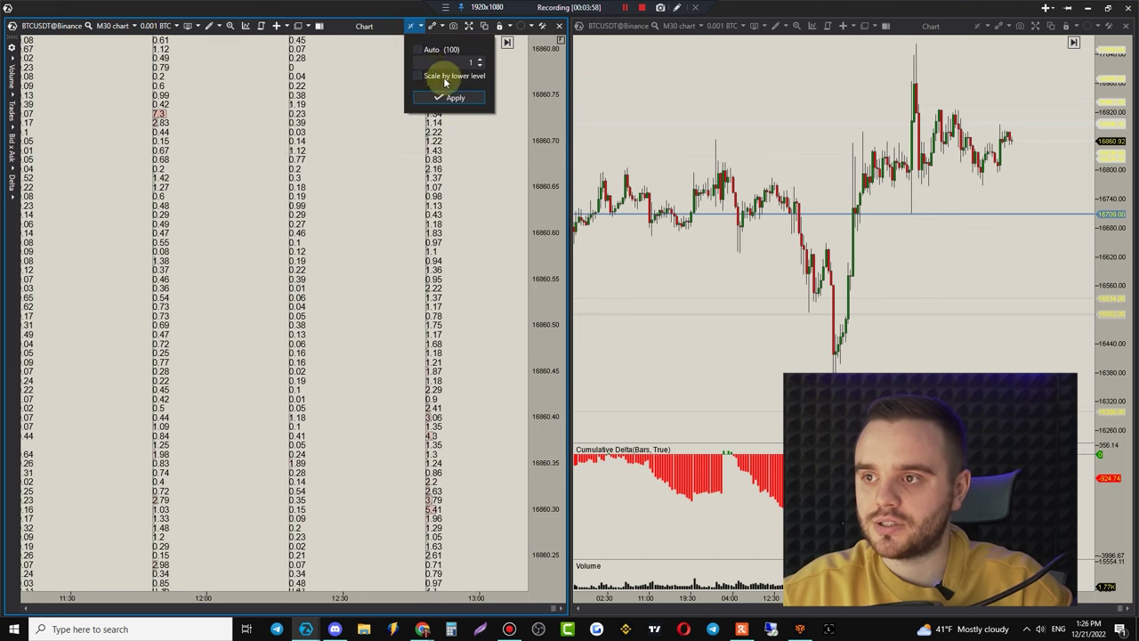
{"action": "left_click", "coordinate": [485, 61]}
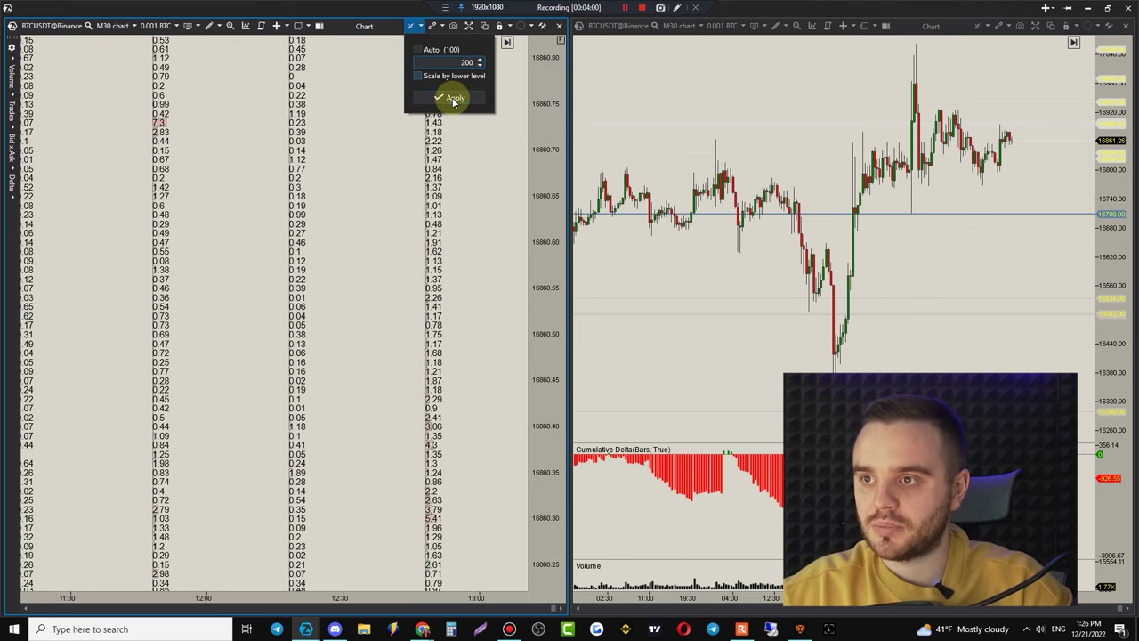
{"action": "key", "text": "Return"}
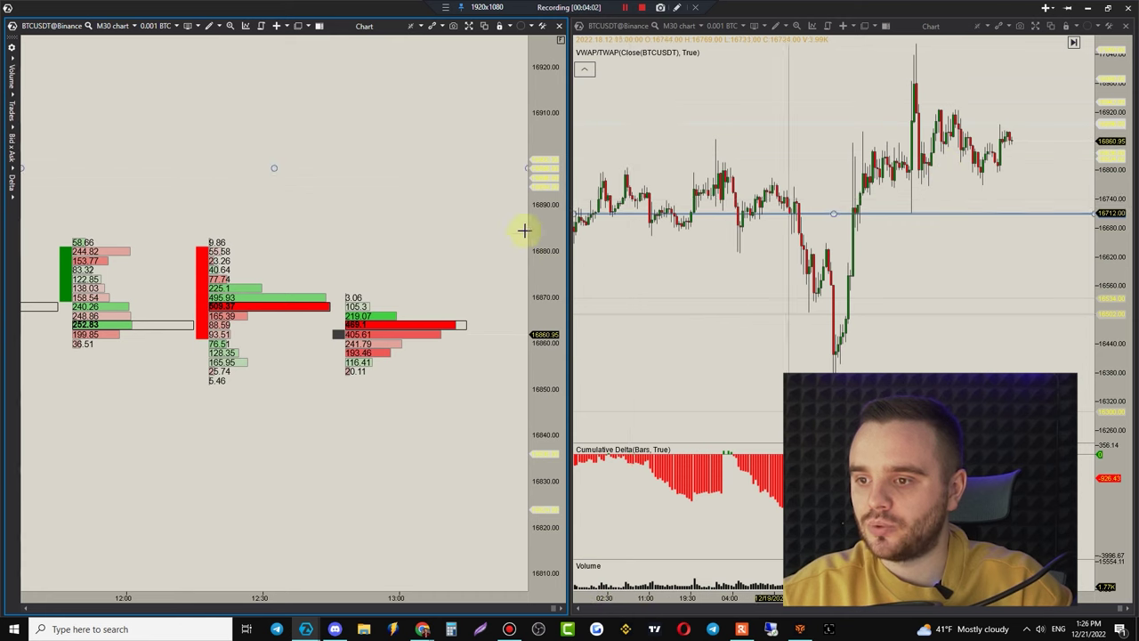
- Switch the cluster chart's timeframe to M15 and return to its latest bars
{"action": "left_click", "coordinate": [104, 25]}
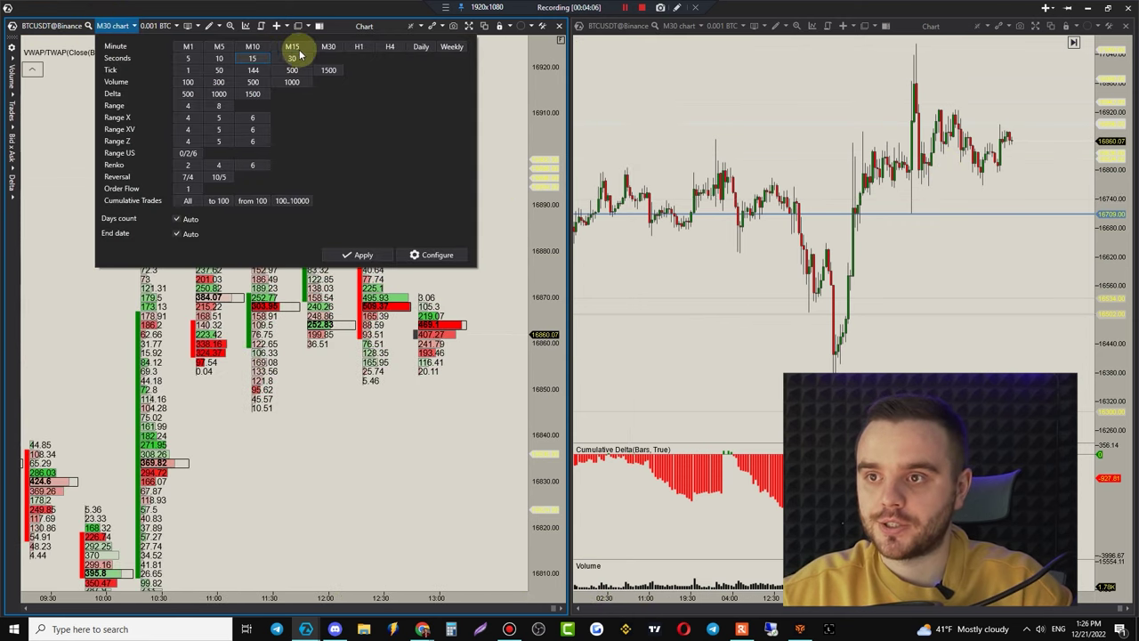
{"action": "left_click", "coordinate": [294, 49]}
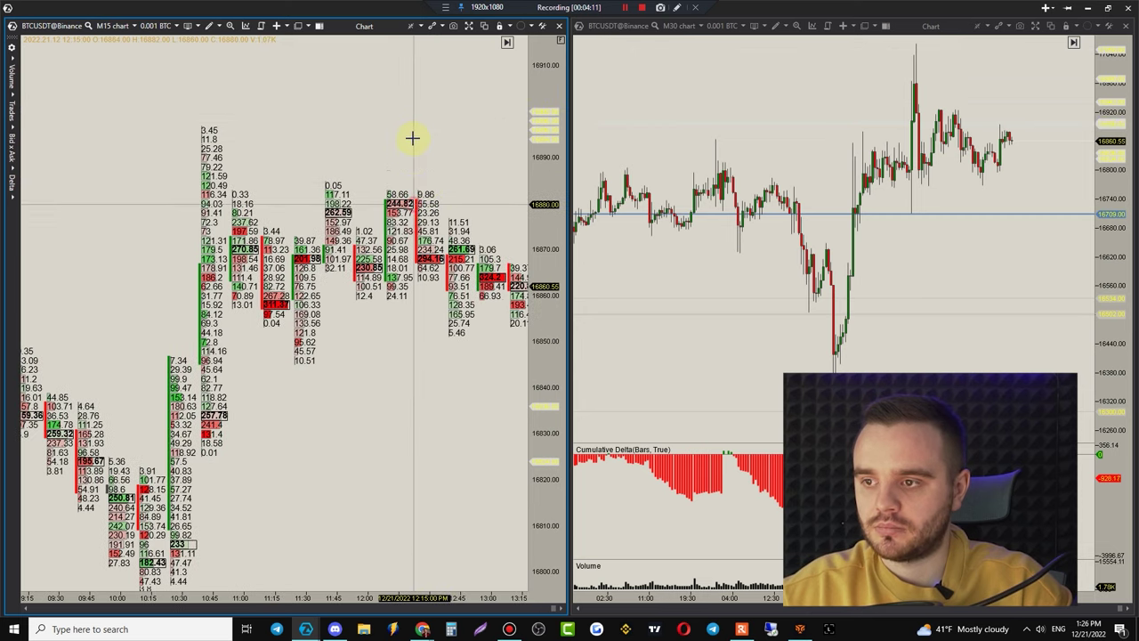
{"action": "left_click", "coordinate": [506, 42]}
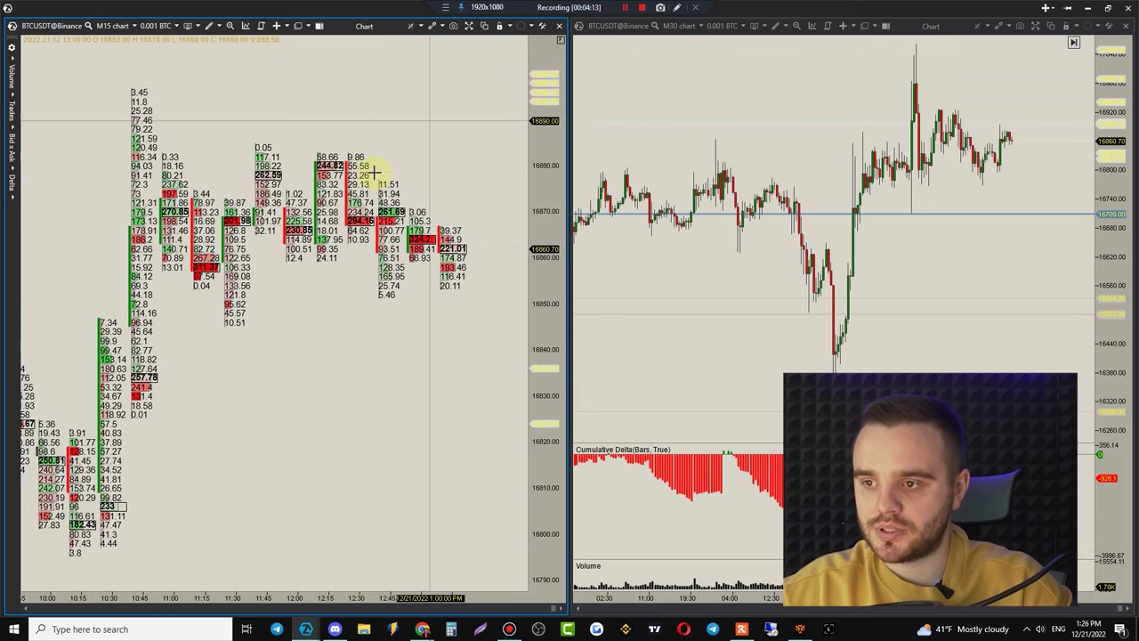
- Turn off Draw borders in the cluster chart's Clusters Settings
{"action": "right_click", "coordinate": [341, 347]}
{"action": "left_click", "coordinate": [379, 482]}
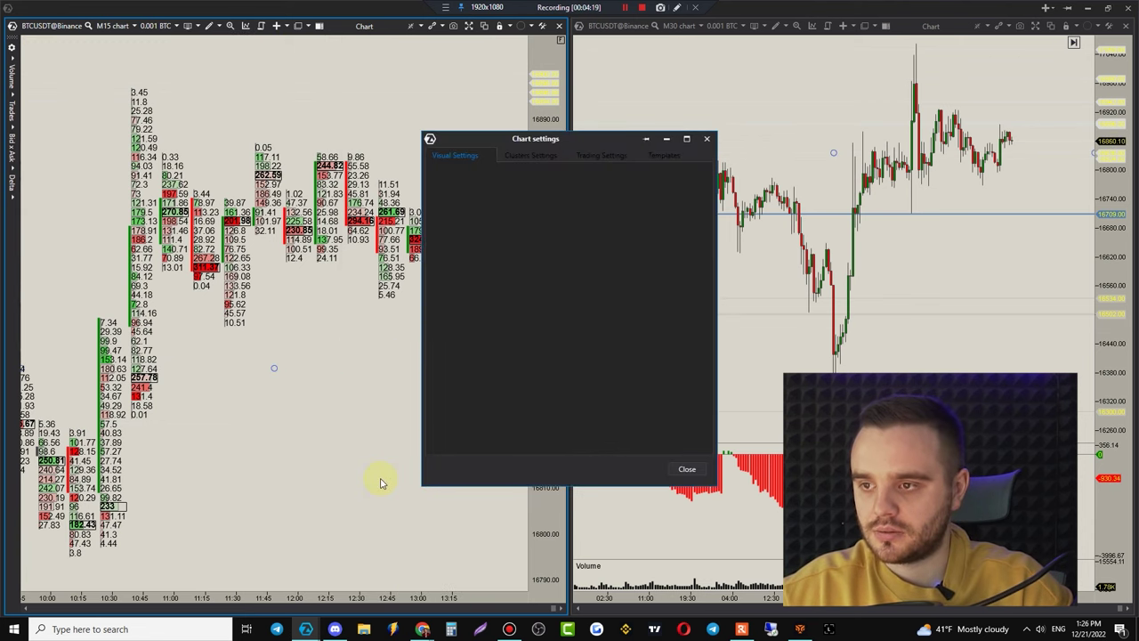
{"action": "left_click", "coordinate": [534, 155]}
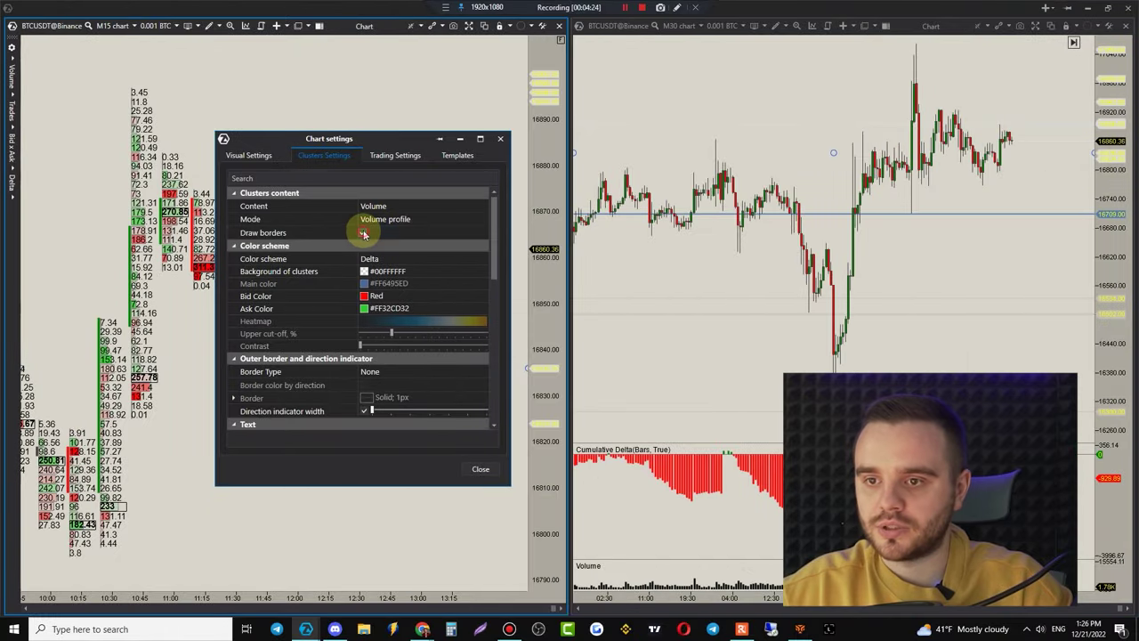
{"action": "left_click", "coordinate": [363, 233]}
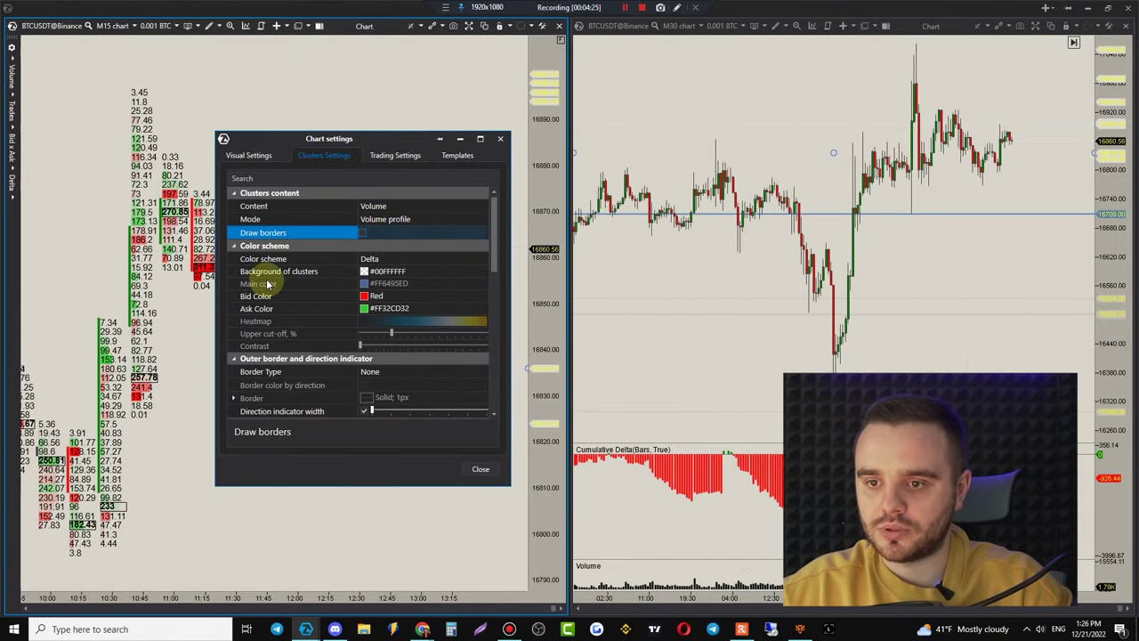
- Try Volume and delta as the clusters' content, then restore Volume
{"action": "left_click", "coordinate": [413, 207]}
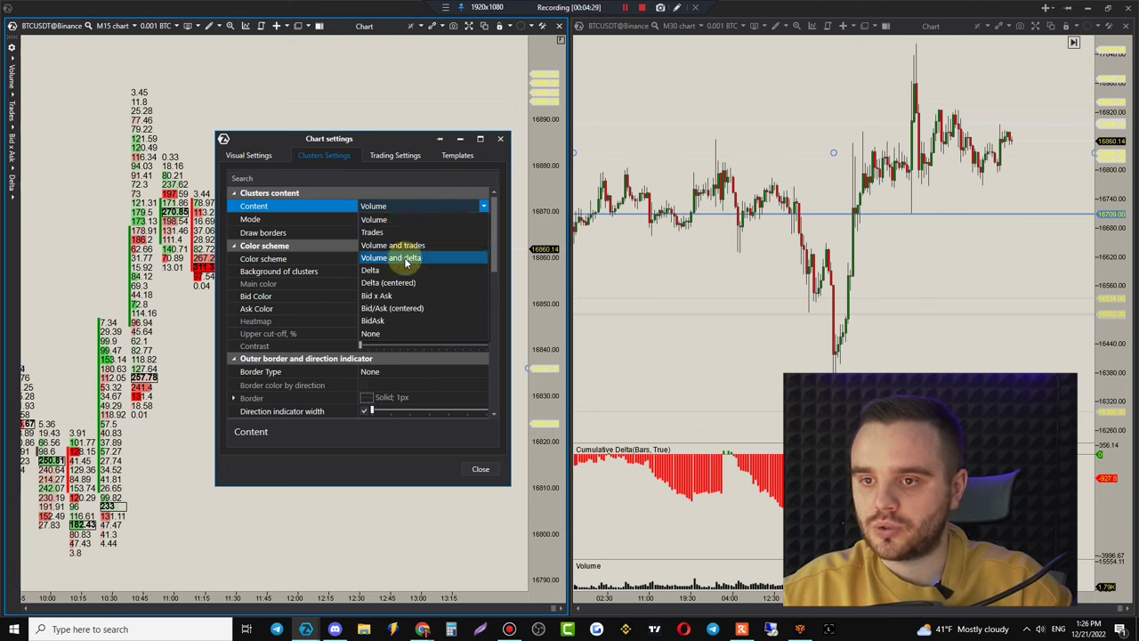
{"action": "left_click", "coordinate": [405, 258]}
{"action": "left_click", "coordinate": [394, 210]}
{"action": "left_click", "coordinate": [392, 219]}
{"action": "left_click", "coordinate": [391, 208]}
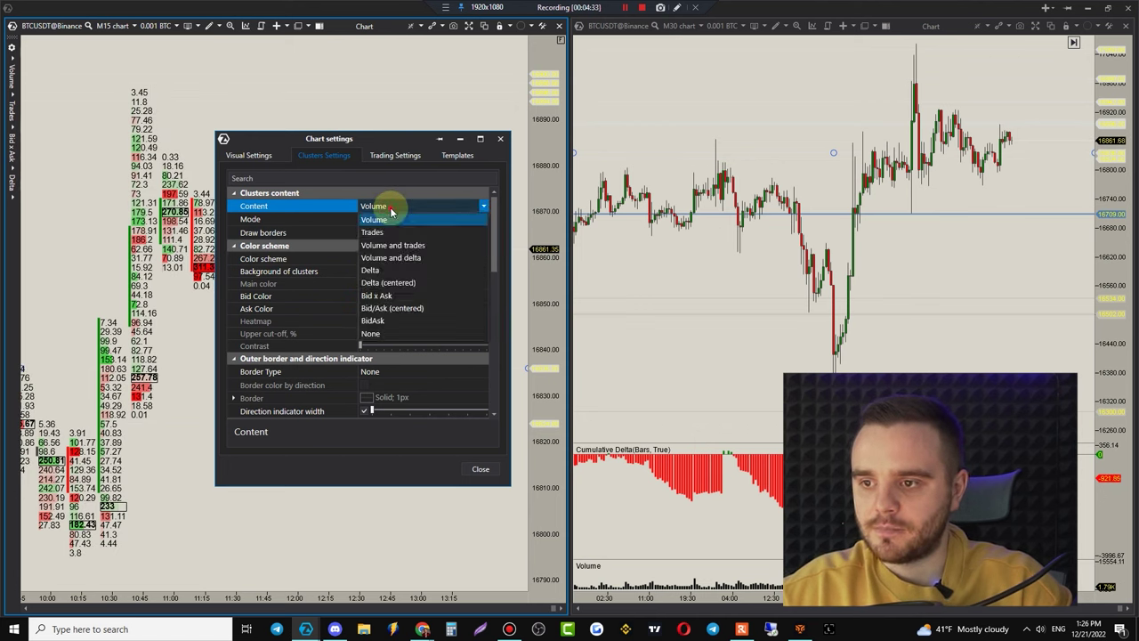
{"action": "left_click", "coordinate": [392, 219]}
- Try the Bid/Ask profile mode for the clusters, then restore Volume profile
{"action": "left_click", "coordinate": [393, 220]}
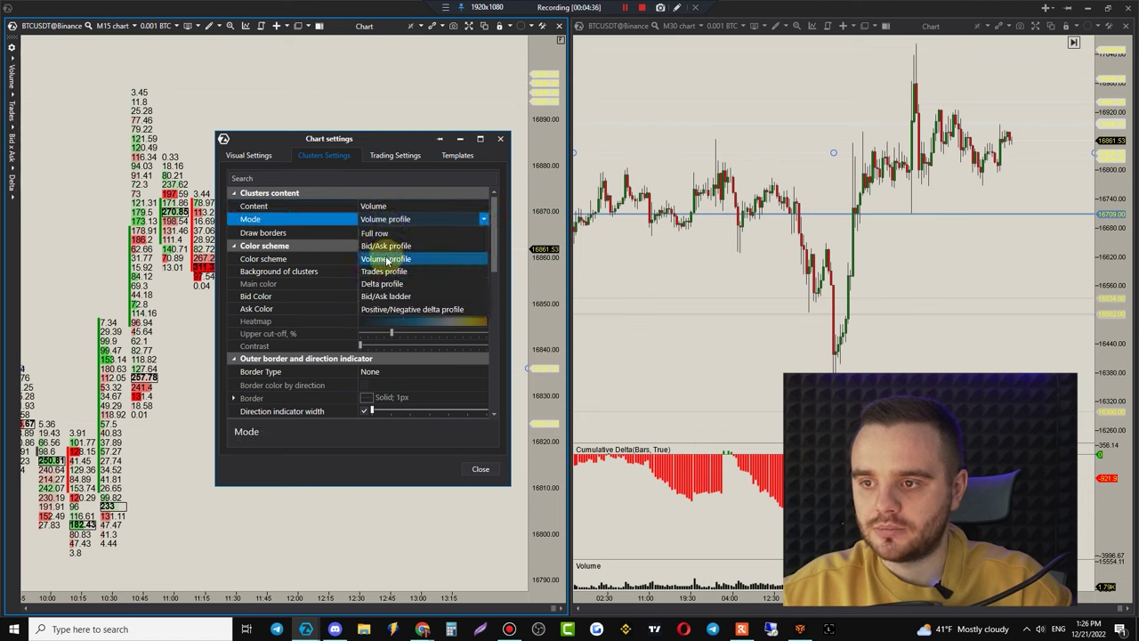
{"action": "left_click", "coordinate": [388, 246]}
{"action": "left_click", "coordinate": [389, 223]}
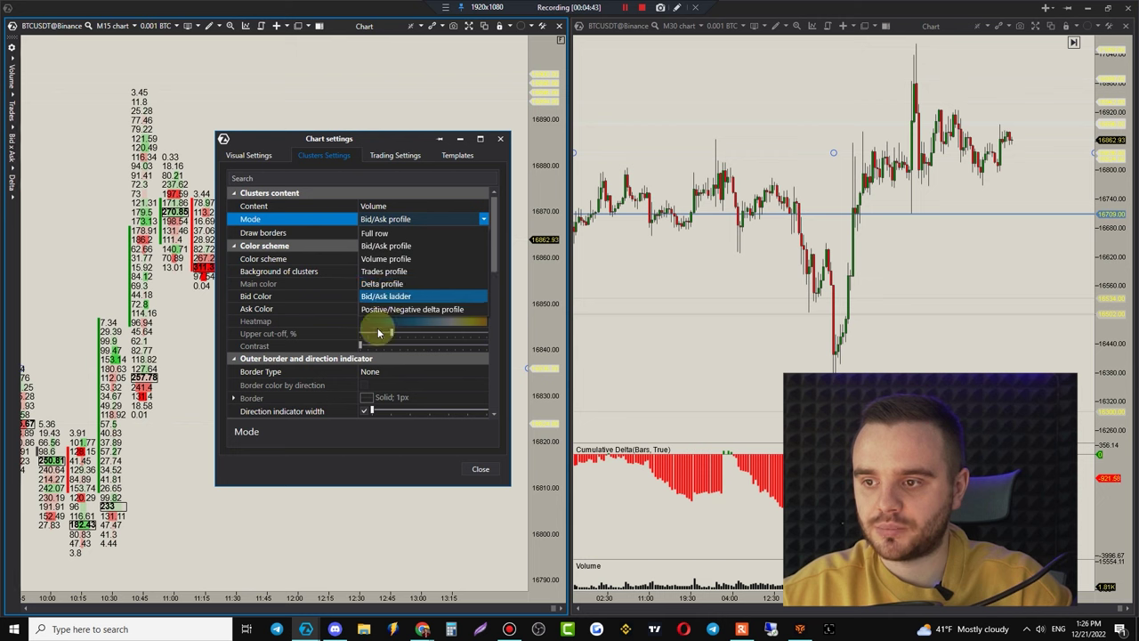
{"action": "left_click", "coordinate": [383, 258]}
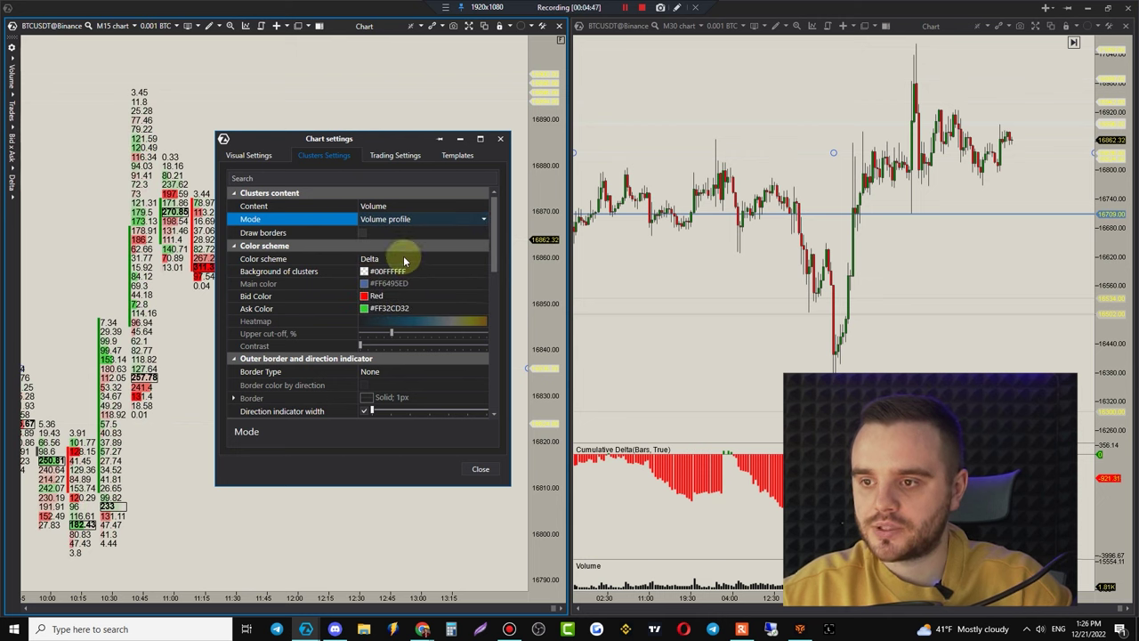
- Try the Volume proportion and Bid/Ask volume proportion color schemes on the clusters
{"action": "left_click", "coordinate": [402, 259]}
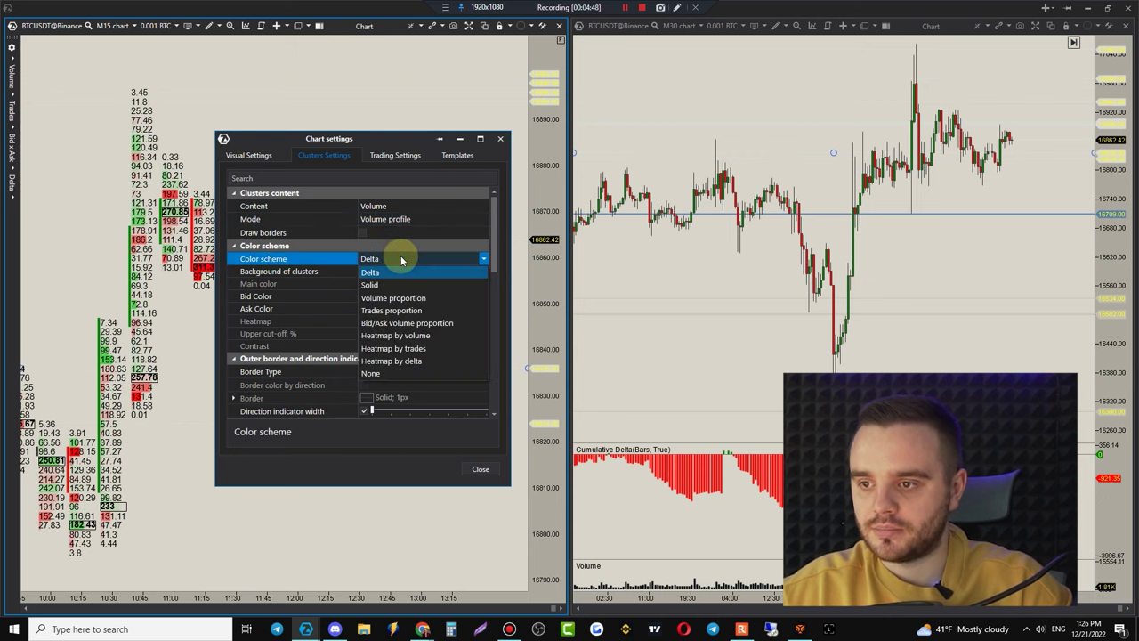
{"action": "left_click", "coordinate": [431, 302]}
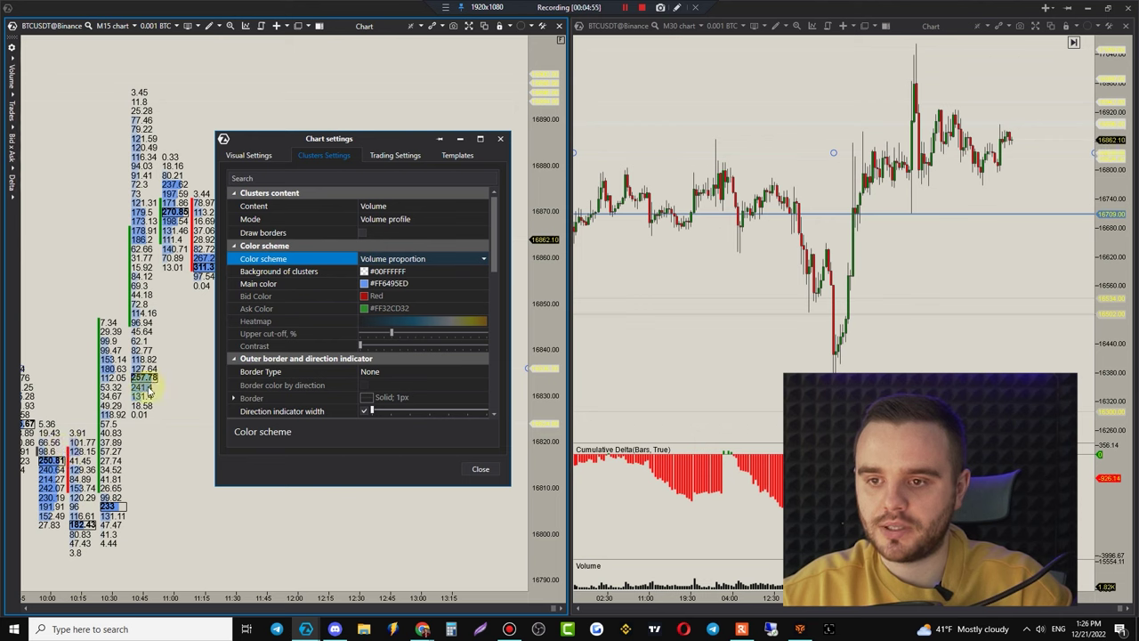
{"action": "left_click", "coordinate": [403, 261]}
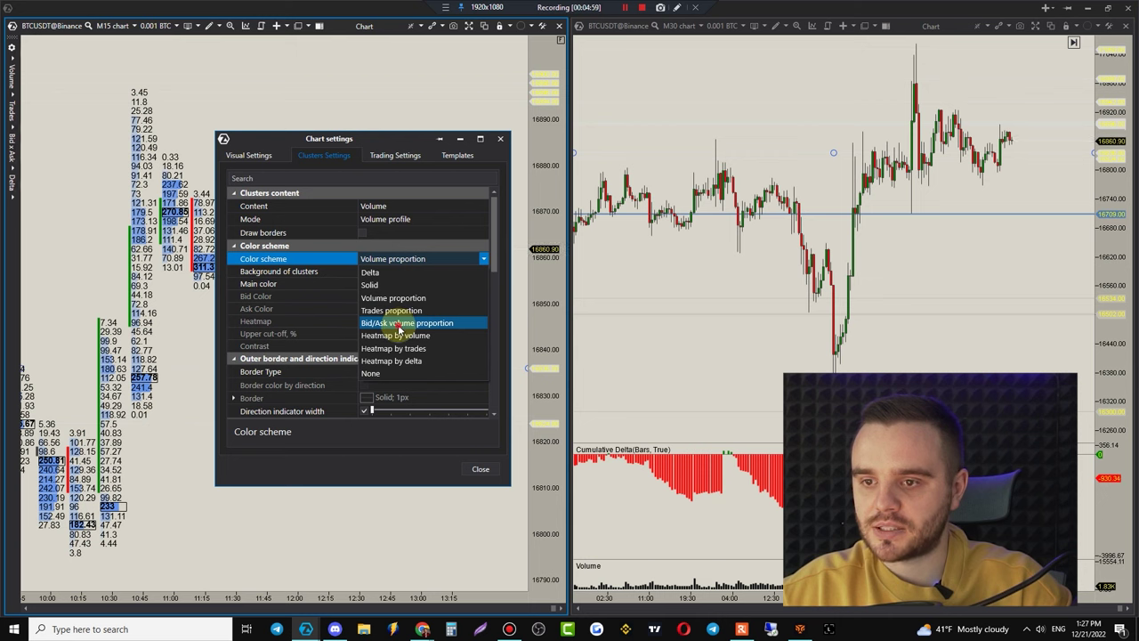
{"action": "left_click", "coordinate": [401, 323]}
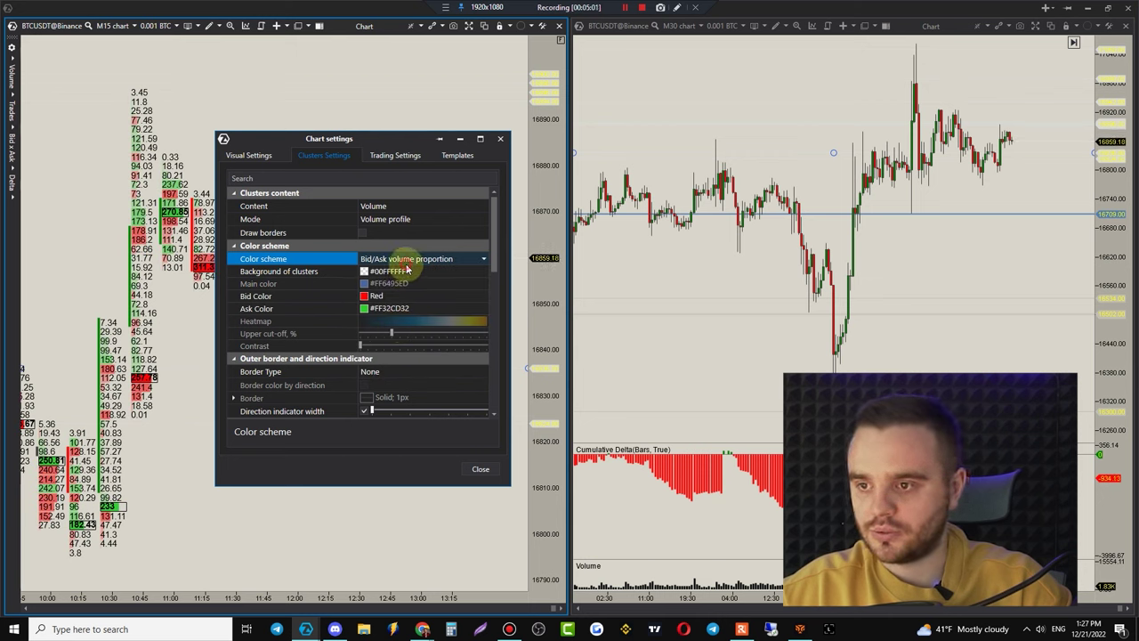
- Set the clusters' color scheme to Heatmap by volume and move the settings dialog aside to inspect the coloring
{"action": "left_click", "coordinate": [400, 258]}
{"action": "left_click", "coordinate": [421, 337]}
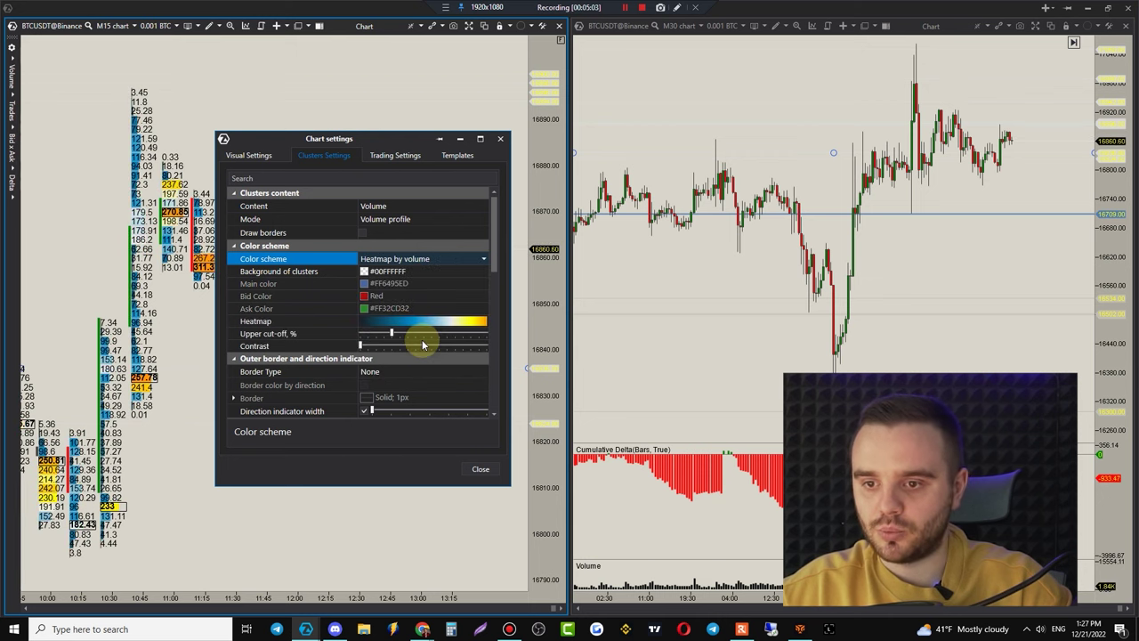
{"action": "left_click_drag", "start_coordinate": [398, 140], "coordinate": [920, 233]}
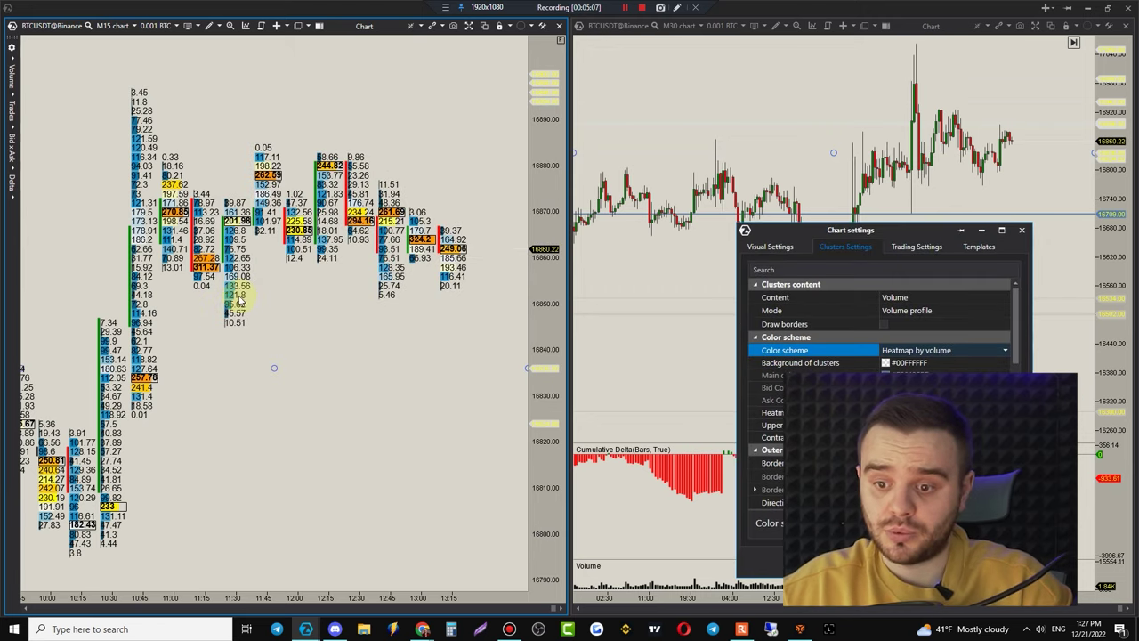
{"action": "left_click_drag", "start_coordinate": [841, 232], "coordinate": [324, 177]}
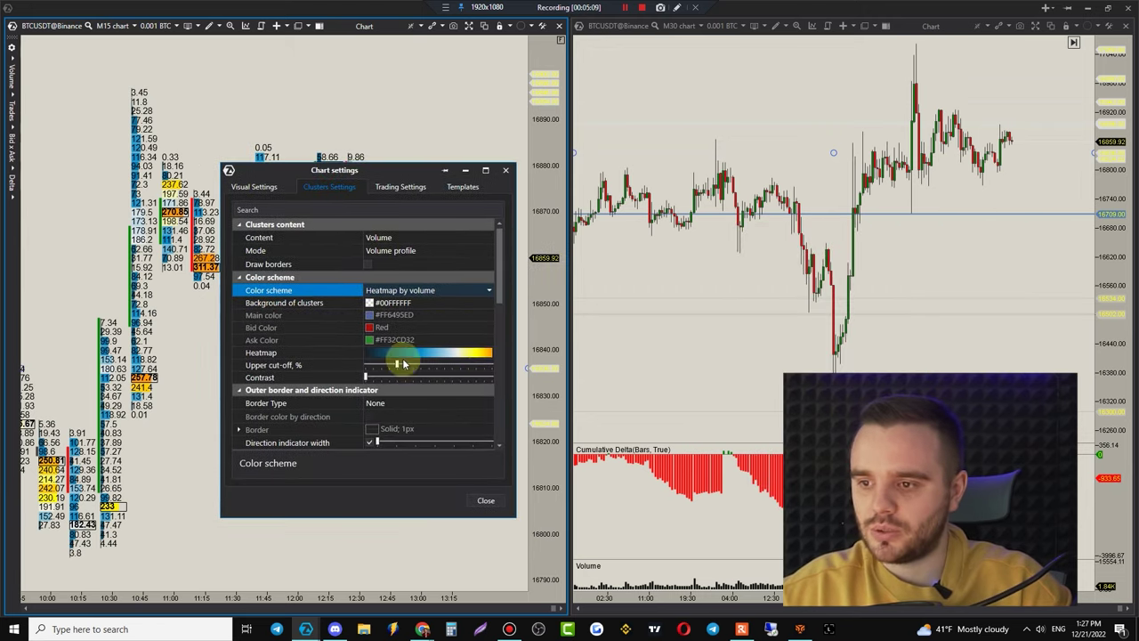
- Try the Heatmap by trades and Heatmap by delta color schemes on the clusters
{"action": "left_click", "coordinate": [404, 293]}
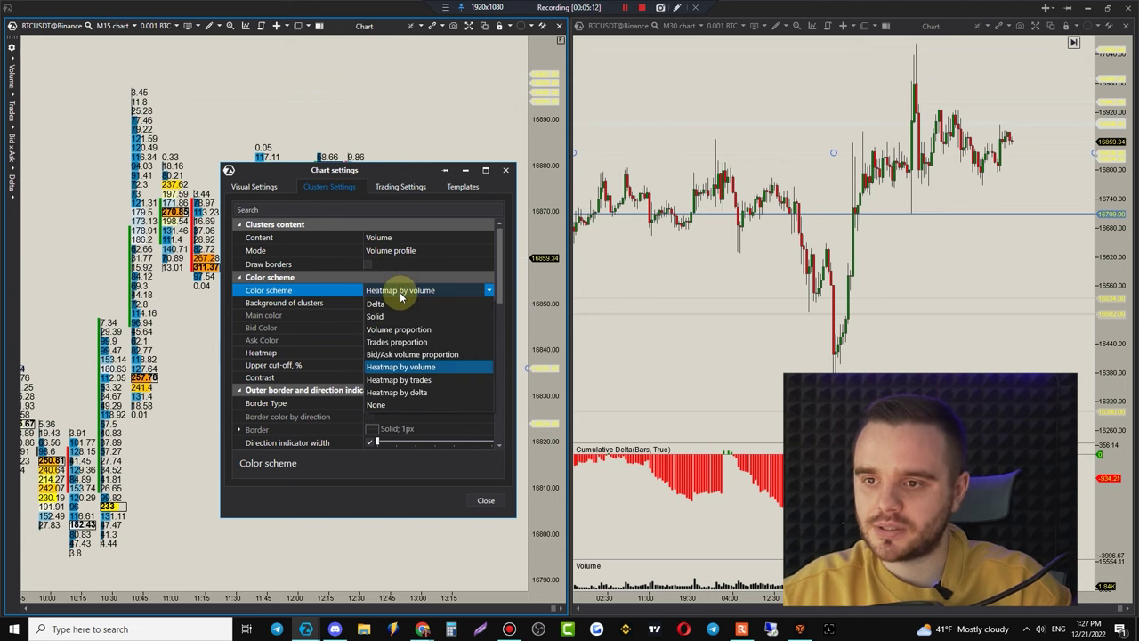
{"action": "left_click", "coordinate": [399, 379]}
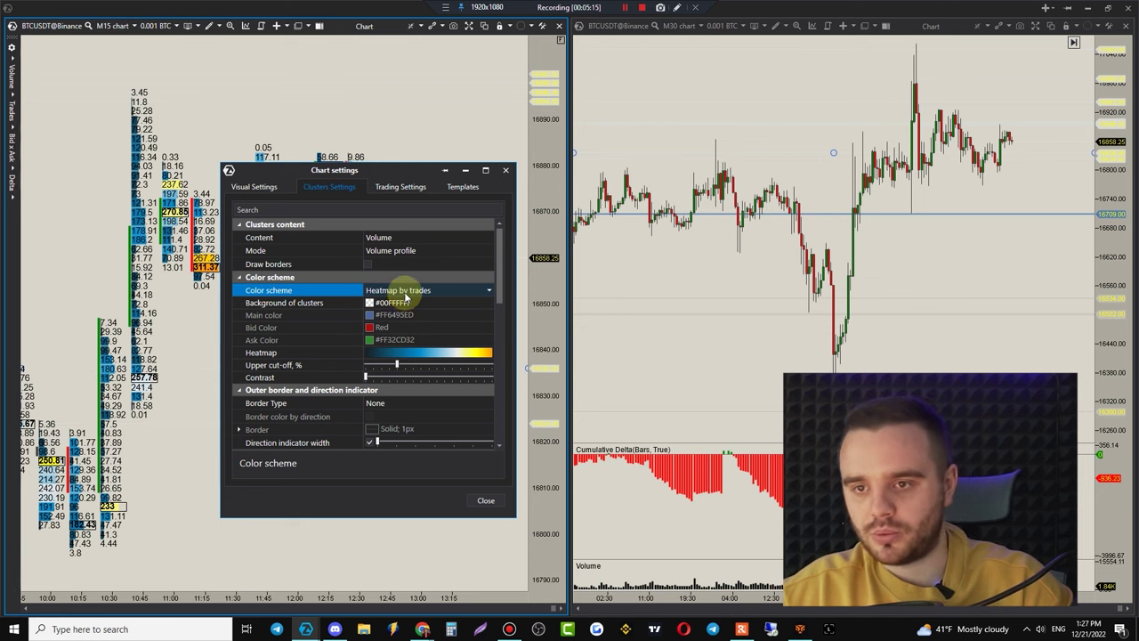
{"action": "left_click", "coordinate": [405, 297]}
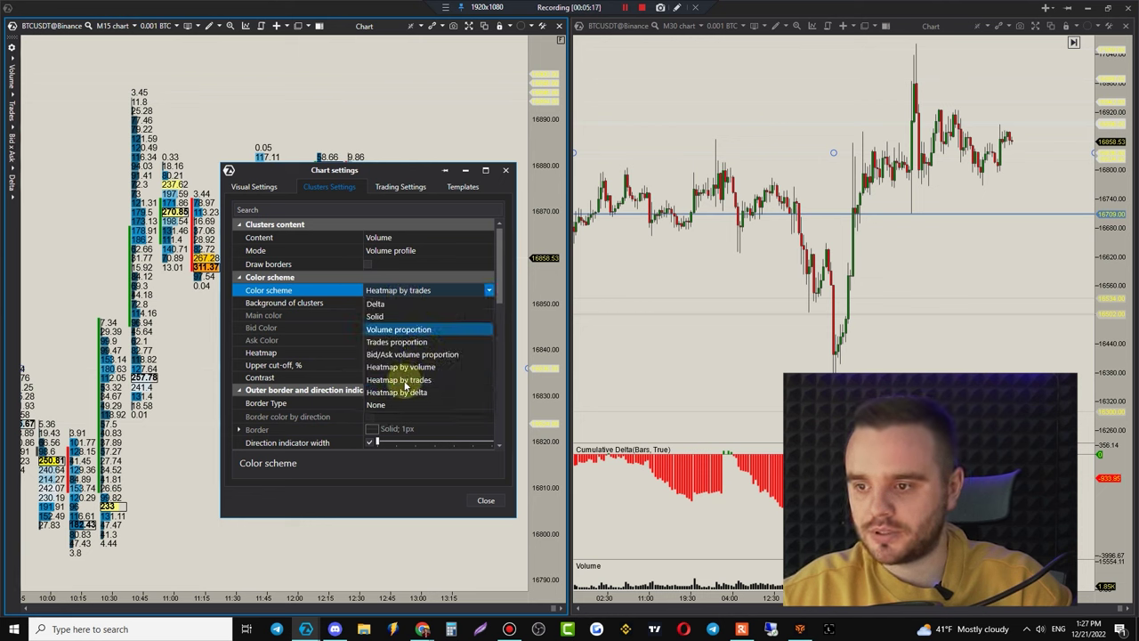
{"action": "left_click", "coordinate": [405, 391]}
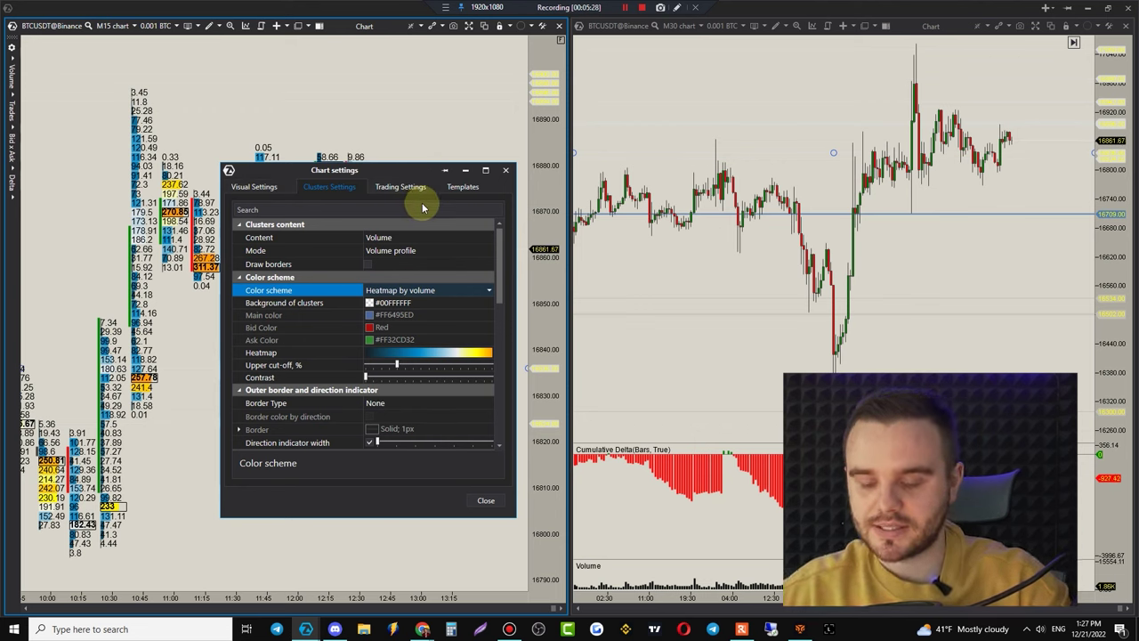
- Try the Volume proportion color scheme, set the clusters to Bid/Ask volume proportion and close the chart settings
{"action": "left_click", "coordinate": [398, 290]}
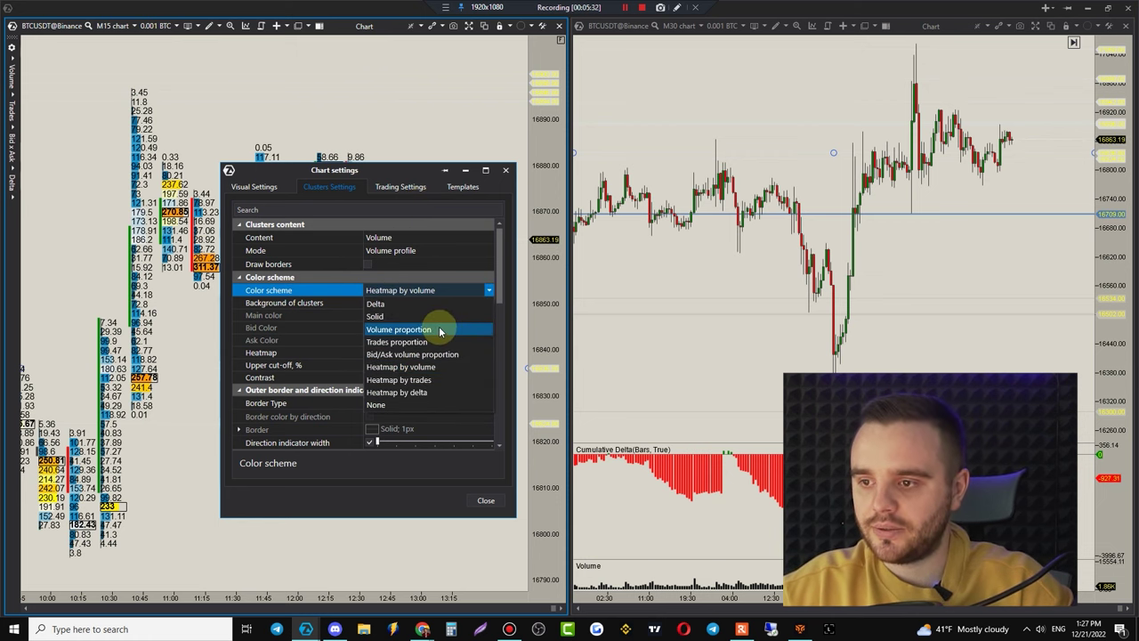
{"action": "left_click", "coordinate": [440, 328]}
{"action": "left_click", "coordinate": [398, 292]}
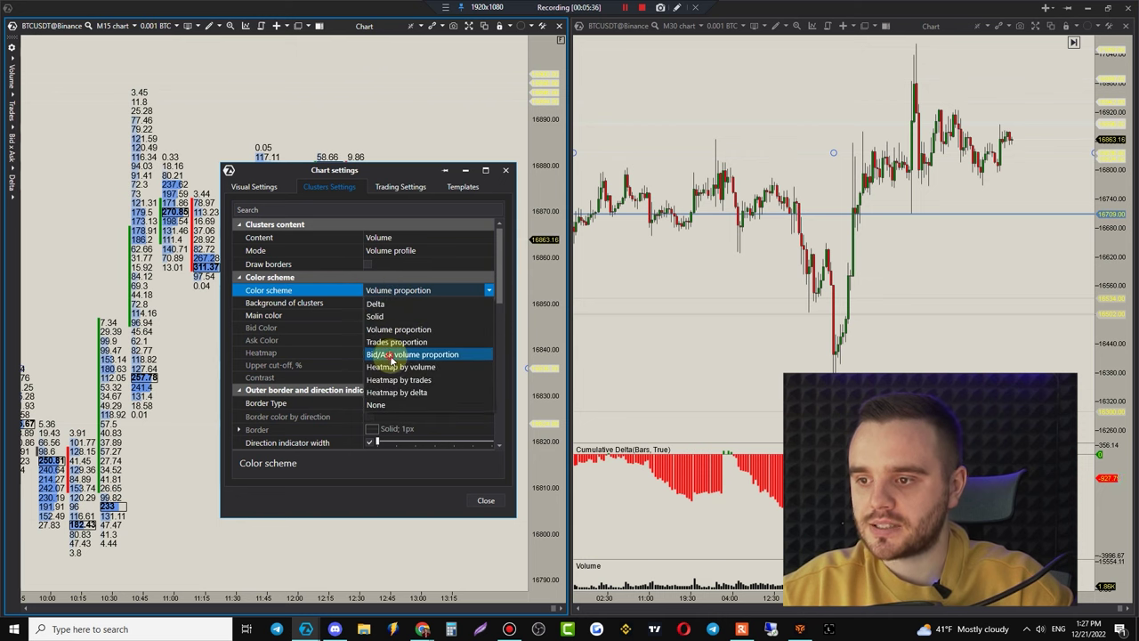
{"action": "left_click", "coordinate": [390, 355]}
{"action": "left_click", "coordinate": [505, 170]}
{"action": "scroll", "coordinate": [379, 151], "scroll_direction": "up", "scroll_amount": 3}
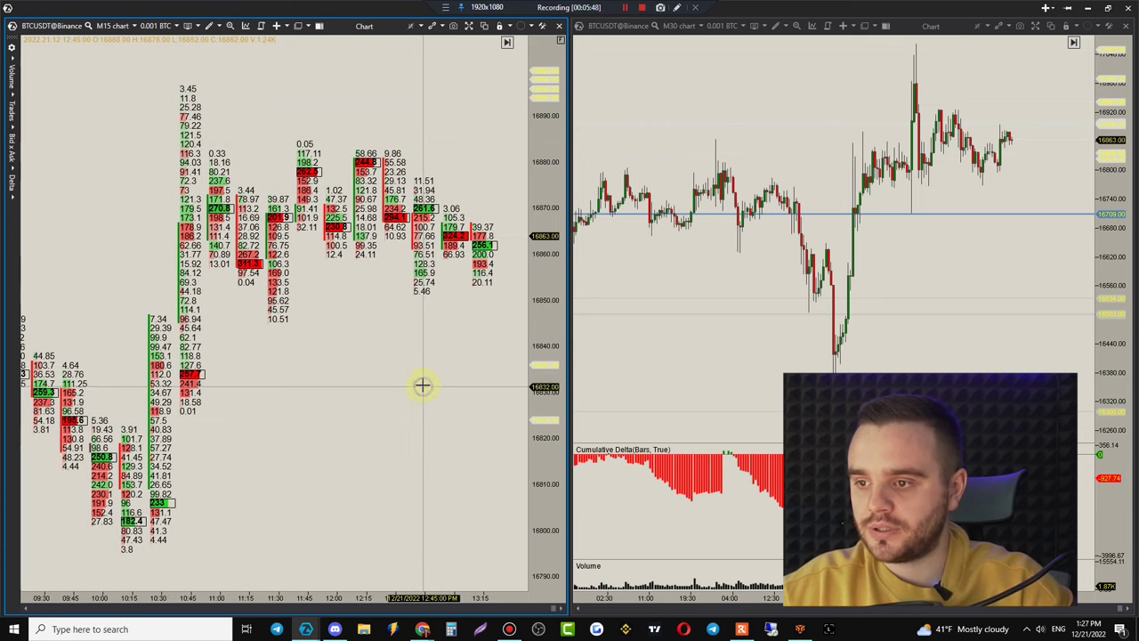
- Add the Cluster Statistic indicator to the BTCUSDT M15 cluster chart and enlarge its panel
{"action": "right_click", "coordinate": [423, 383]}
{"action": "left_click", "coordinate": [463, 167]}
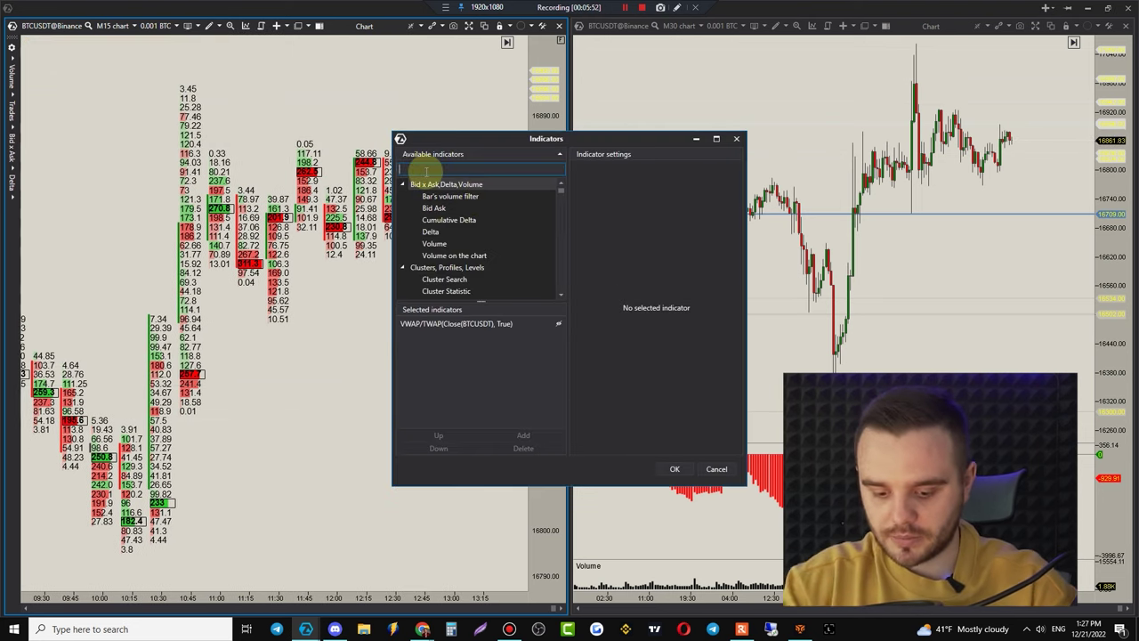
{"action": "type", "text": "cl"}
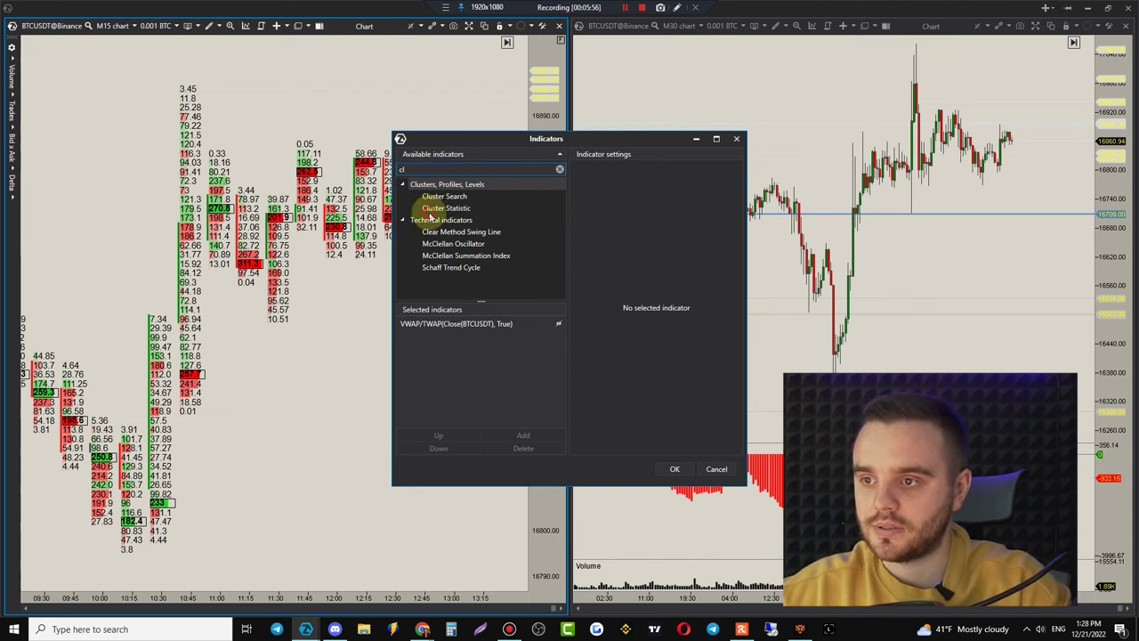
{"action": "left_click", "coordinate": [446, 208]}
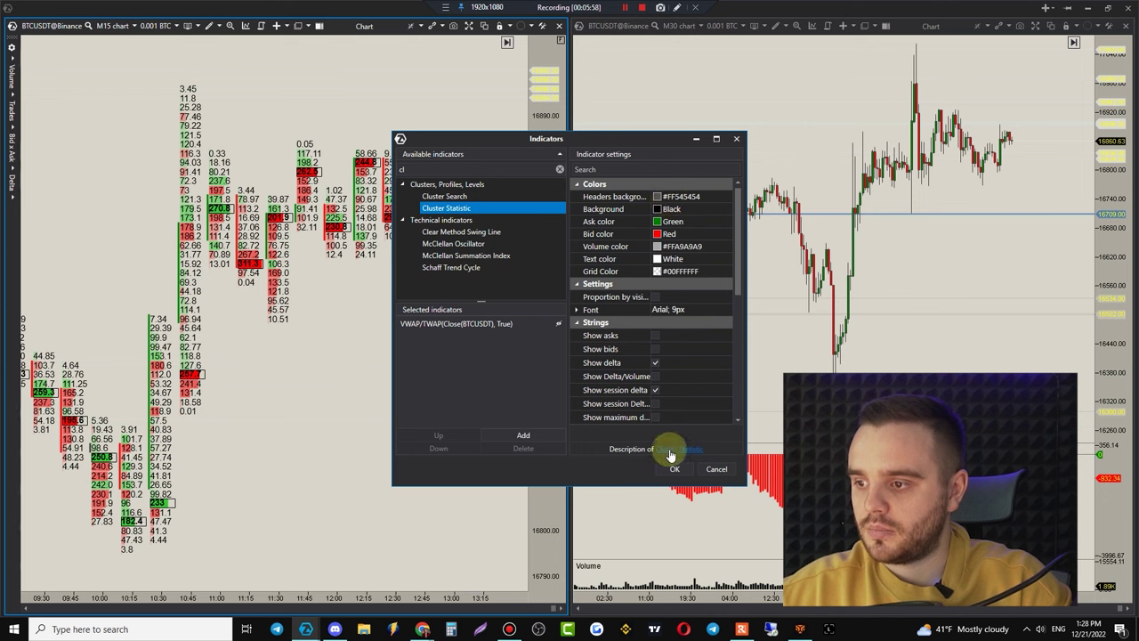
{"action": "left_click", "coordinate": [534, 434]}
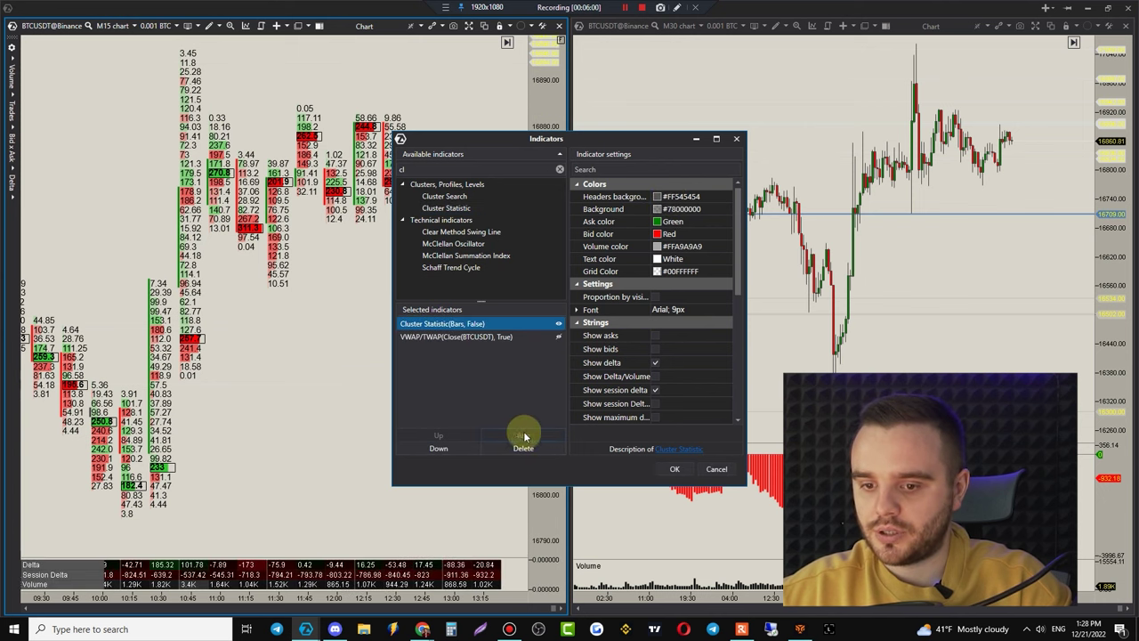
{"action": "left_click", "coordinate": [679, 470]}
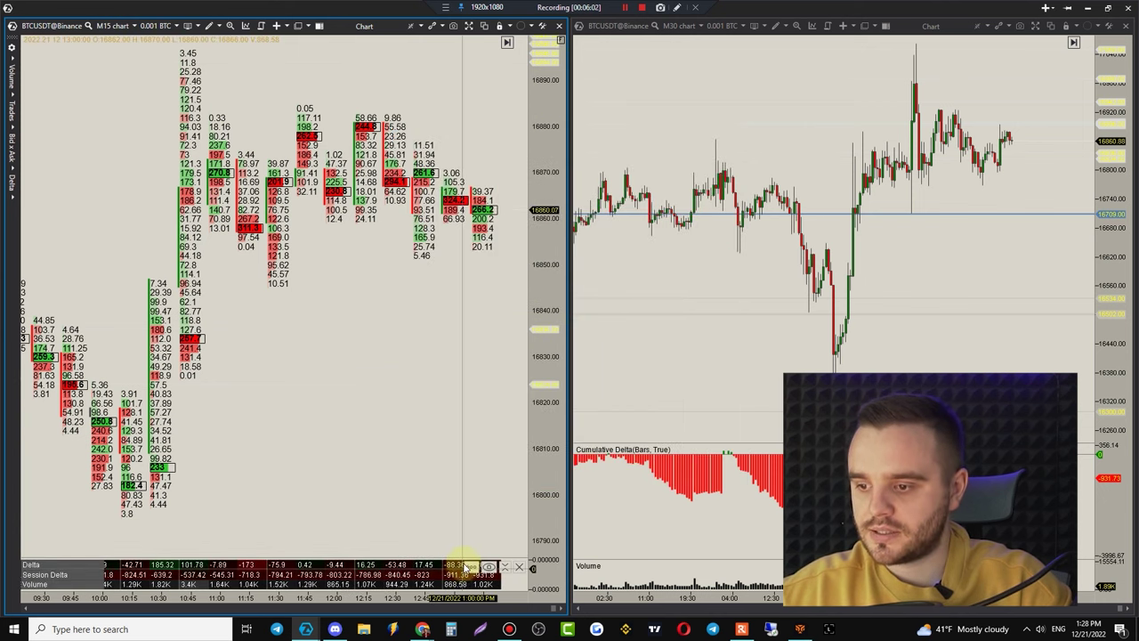
{"action": "left_click_drag", "start_coordinate": [464, 554], "coordinate": [453, 501]}
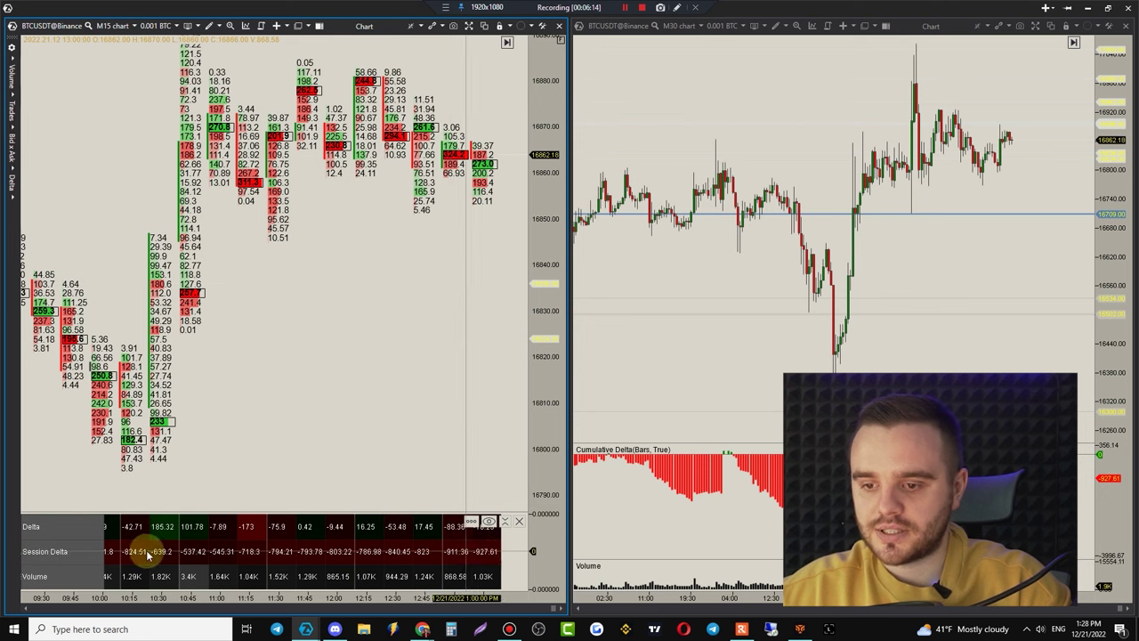
- Open the Cluster Statistic indicator's settings, enlarge the dialog and enable Show Delta/Volume
{"action": "right_click", "coordinate": [308, 428]}
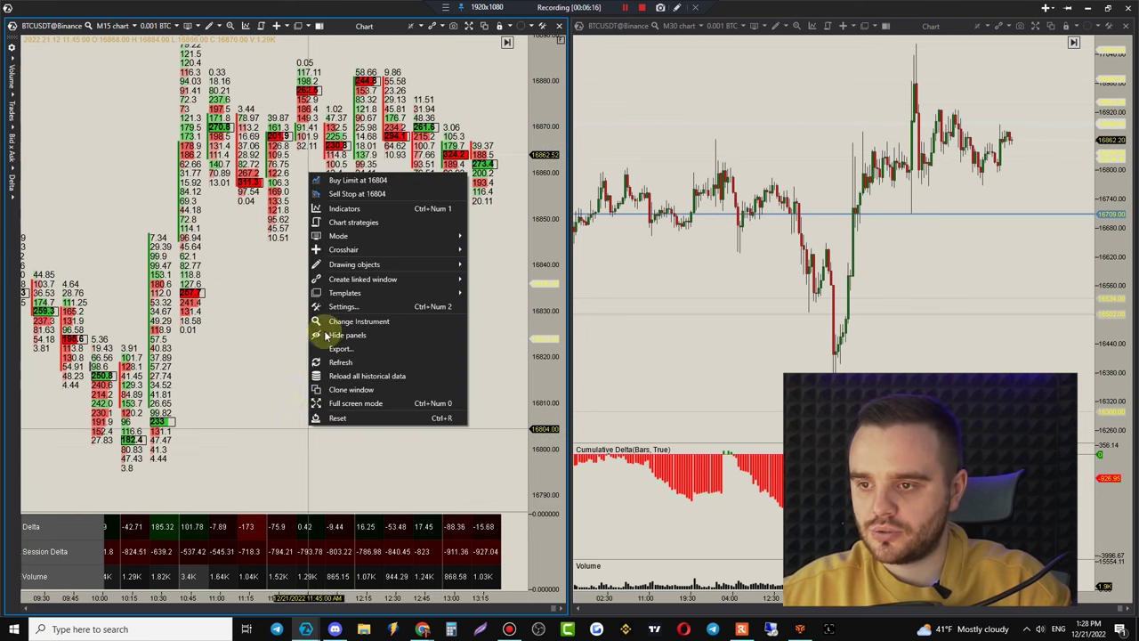
{"action": "left_click", "coordinate": [76, 531]}
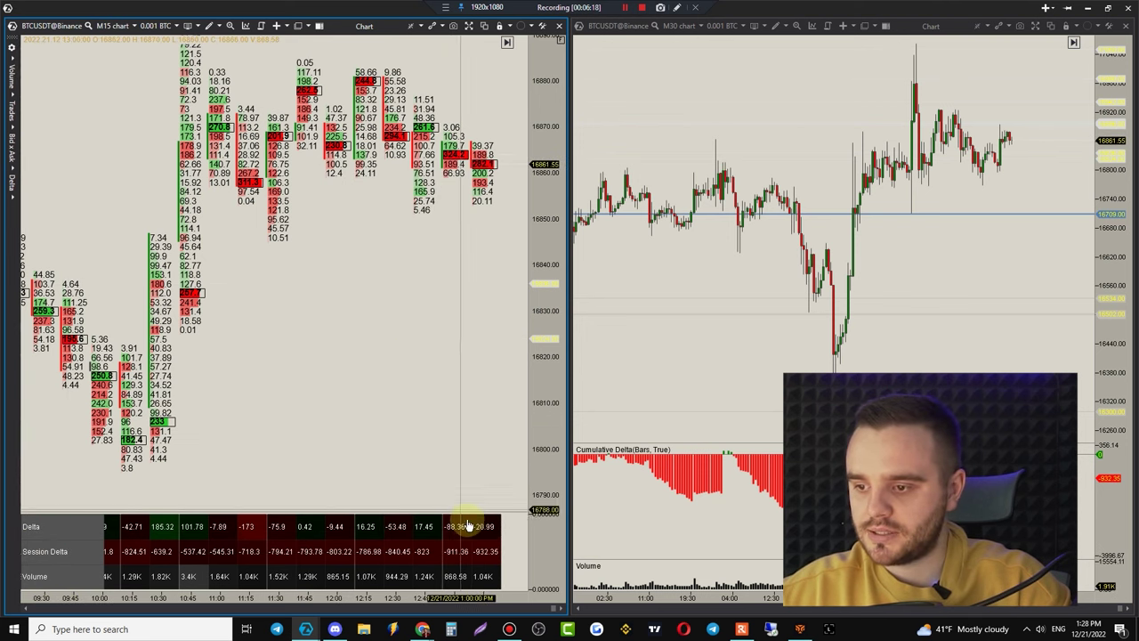
{"action": "left_click", "coordinate": [470, 522]}
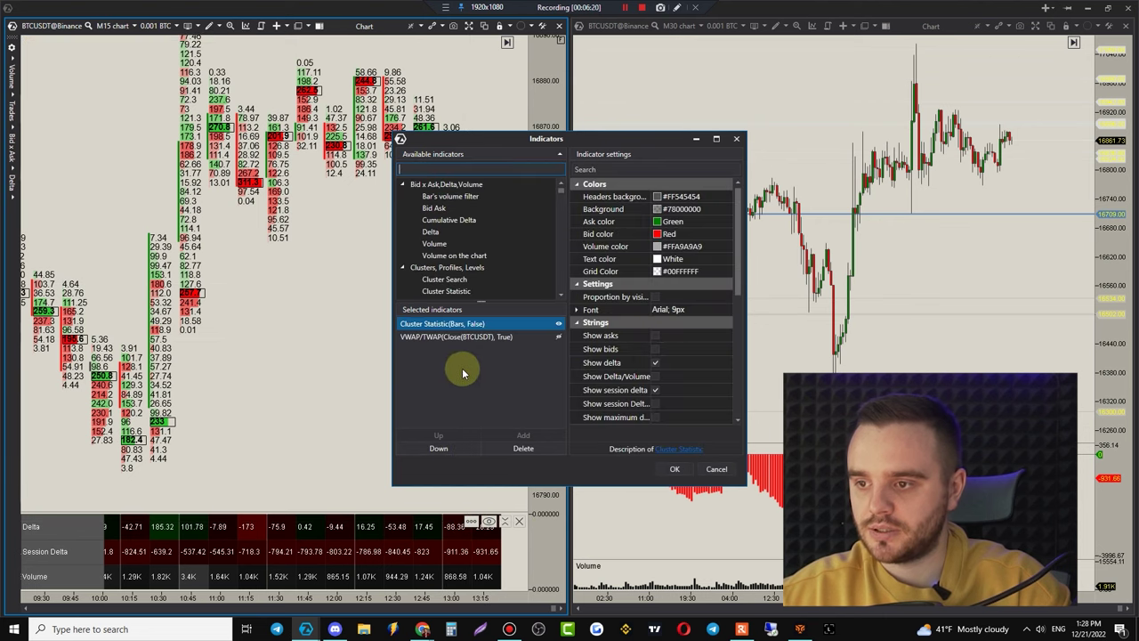
{"action": "scroll", "coordinate": [663, 333], "scroll_direction": "down", "scroll_amount": 2}
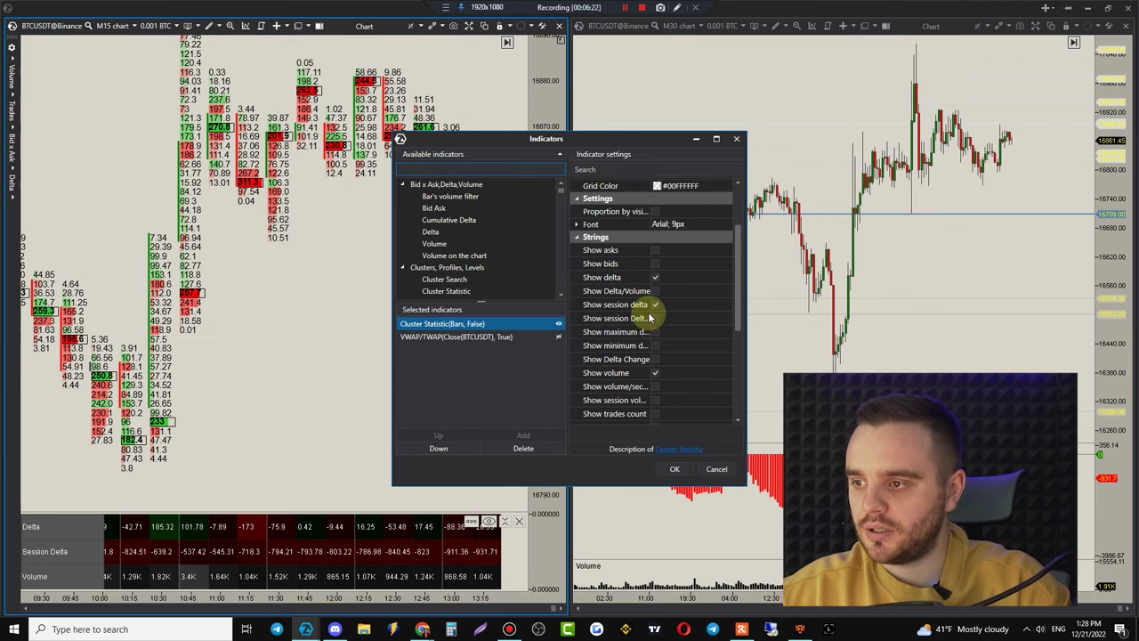
{"action": "left_click_drag", "start_coordinate": [746, 483], "coordinate": [766, 574]}
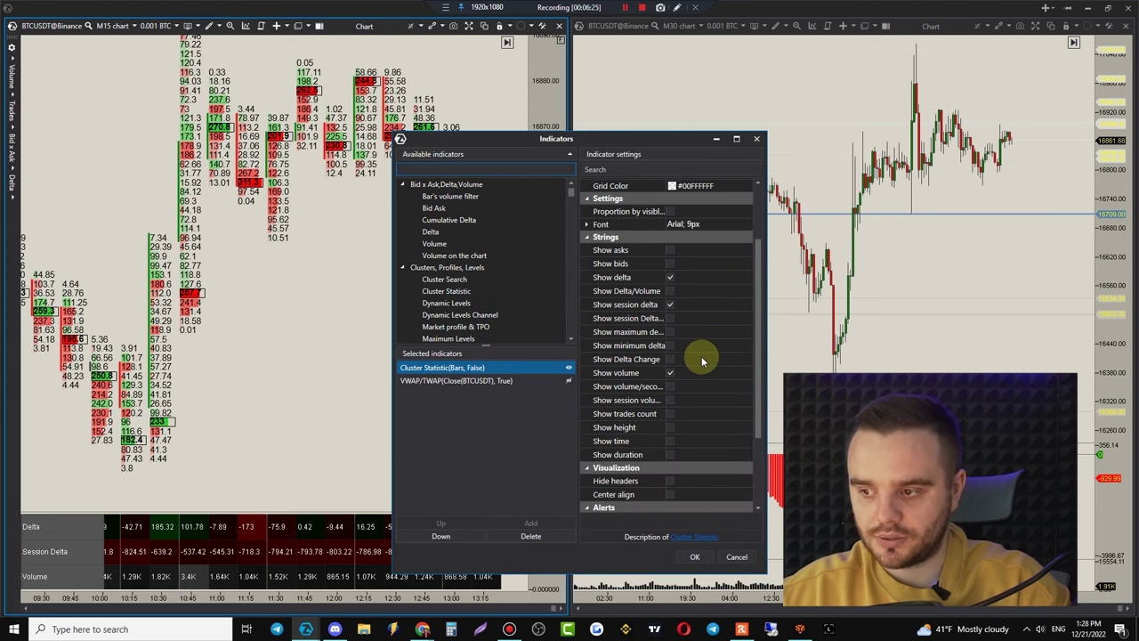
{"action": "left_click", "coordinate": [670, 292]}
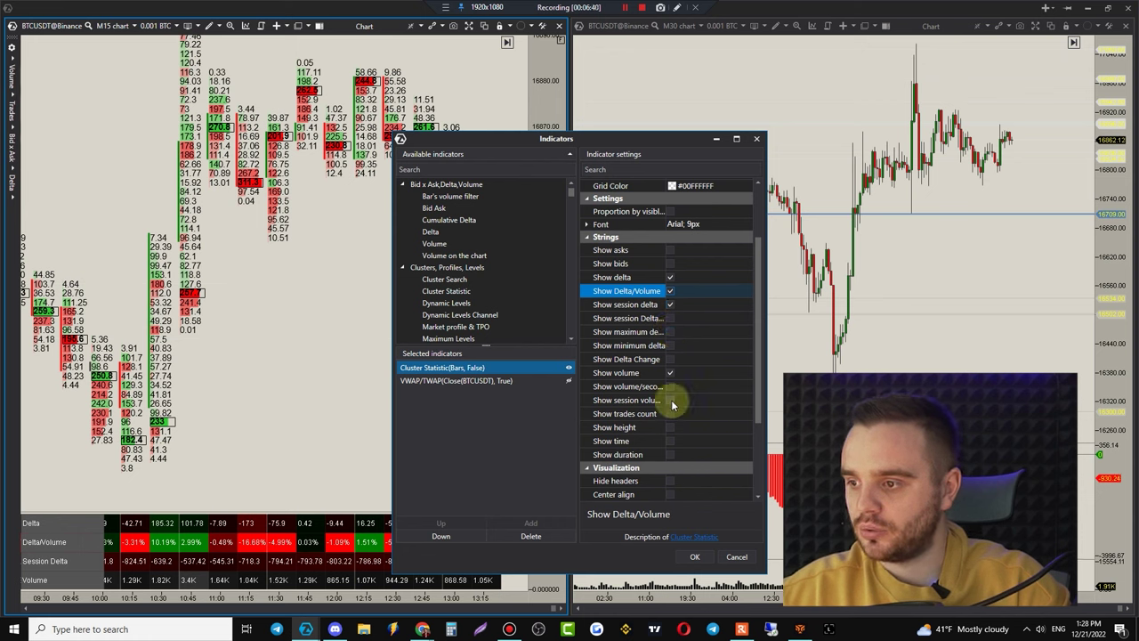
- Try the Show duration and Show time rows in Cluster Statistic, turning each off again
{"action": "left_click", "coordinate": [669, 456]}
{"action": "left_click", "coordinate": [669, 455]}
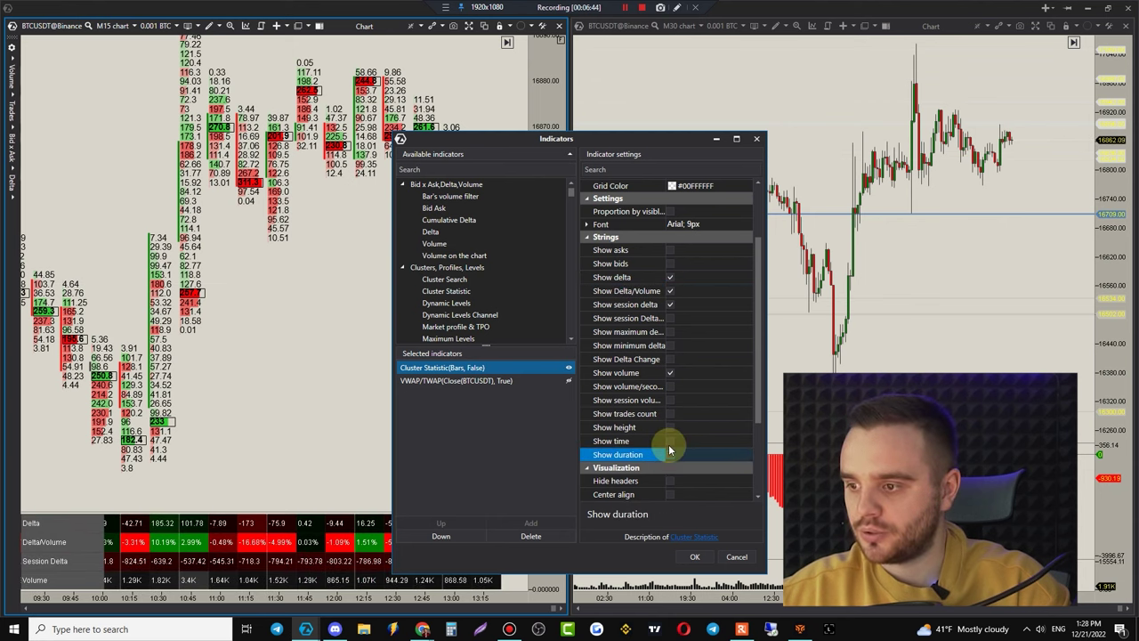
{"action": "left_click", "coordinate": [669, 441]}
{"action": "left_click", "coordinate": [669, 443]}
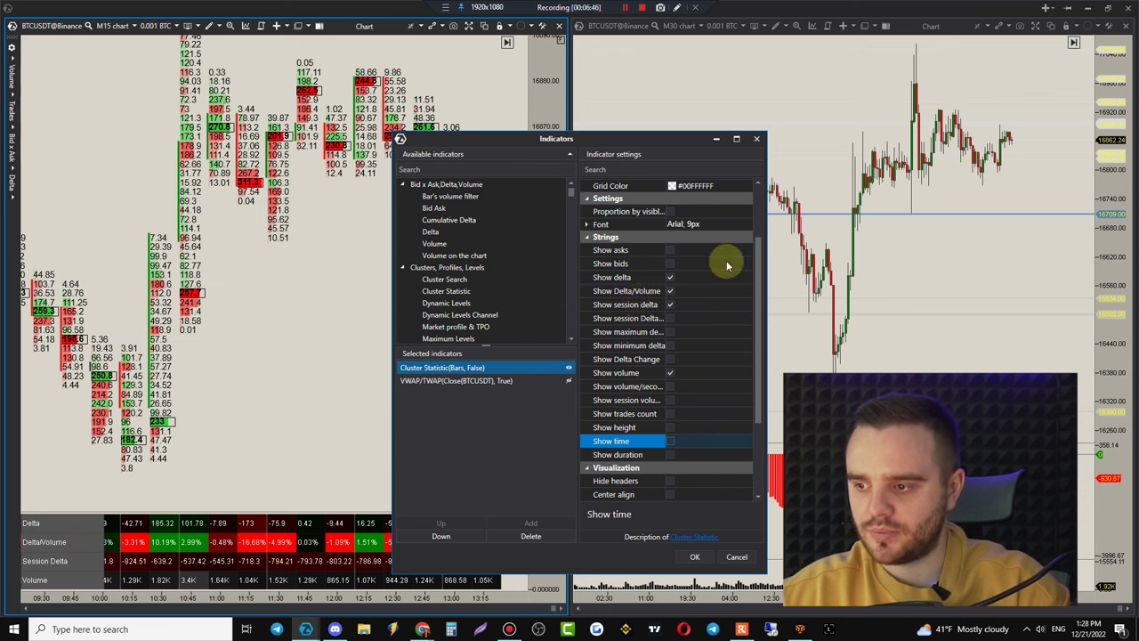
- Enable Center align for the Cluster Statistic table and try Hide headers, leaving the headers shown
{"action": "scroll", "coordinate": [690, 298], "scroll_direction": "down", "scroll_amount": 2}
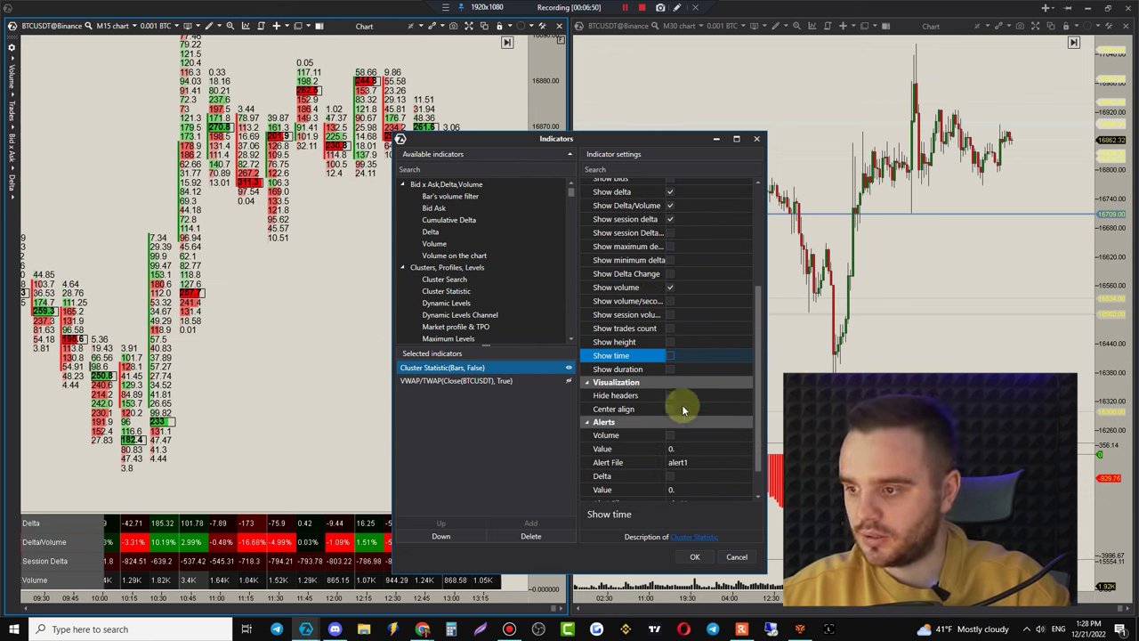
{"action": "scroll", "coordinate": [683, 412], "scroll_direction": "down", "scroll_amount": 1}
{"action": "left_click", "coordinate": [669, 360]}
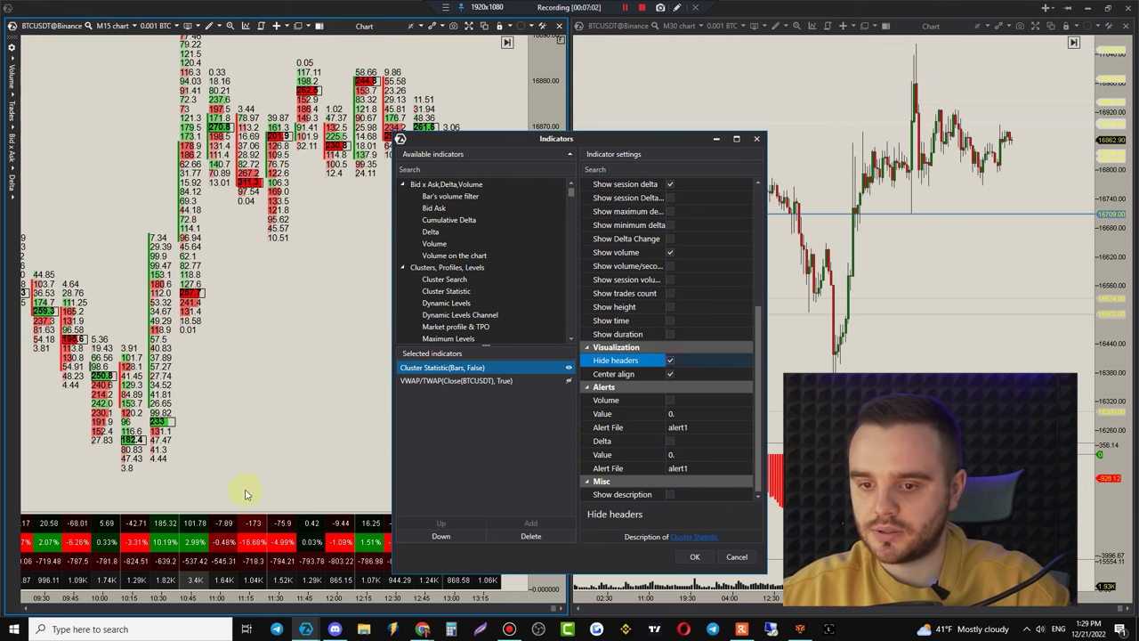
{"action": "key", "text": "space"}
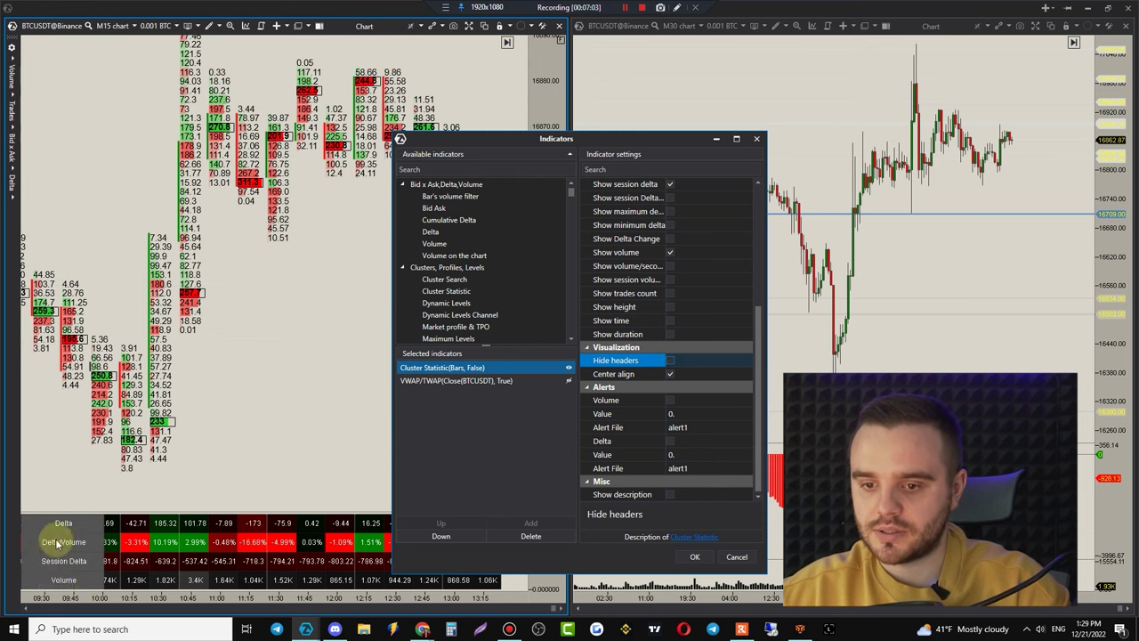
{"action": "left_click", "coordinate": [670, 362]}
{"action": "left_click", "coordinate": [670, 361]}
- Try Show description for Cluster Statistic, leave it off and apply the indicator settings
{"action": "left_click", "coordinate": [670, 496]}
{"action": "left_click", "coordinate": [671, 495]}
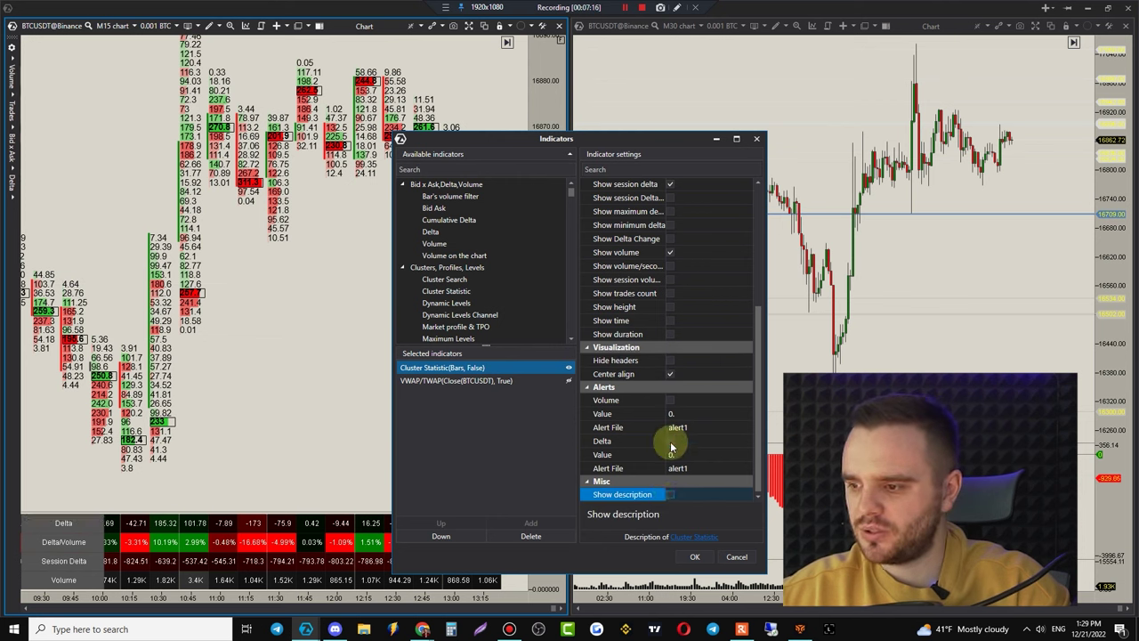
{"action": "left_click", "coordinate": [692, 557]}
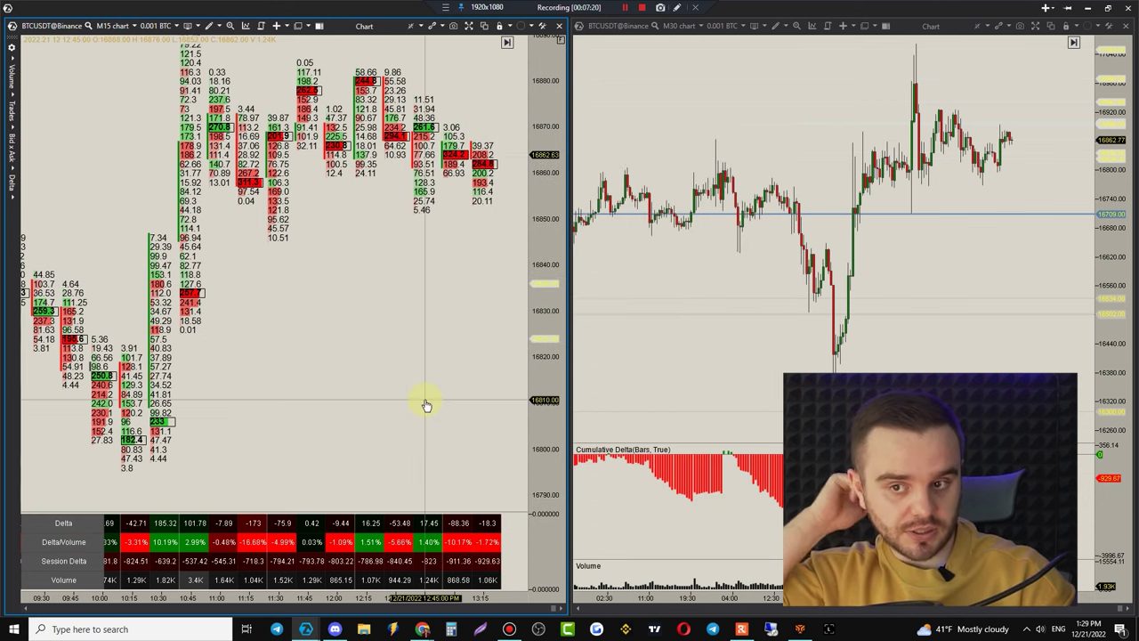
{"action": "left_click_drag", "start_coordinate": [418, 308], "coordinate": [414, 356]}
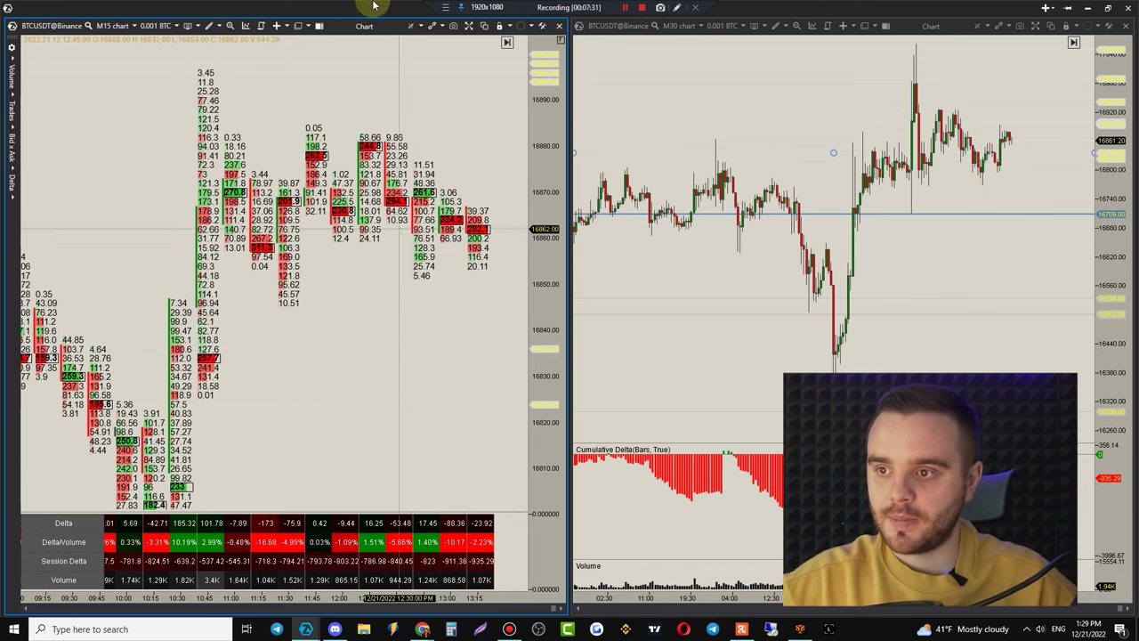
{"action": "scroll", "coordinate": [400, 255], "scroll_direction": "down", "scroll_amount": 5}
{"action": "scroll", "coordinate": [400, 267], "scroll_direction": "up", "scroll_amount": 4}
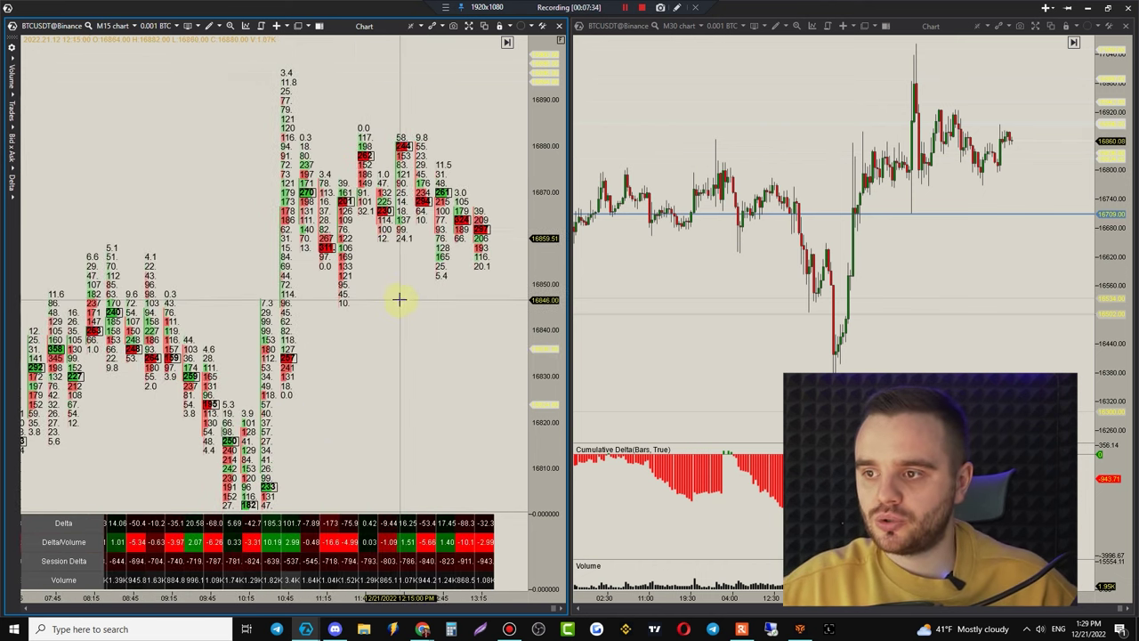
{"action": "scroll", "coordinate": [395, 305], "scroll_direction": "up", "scroll_amount": 2}
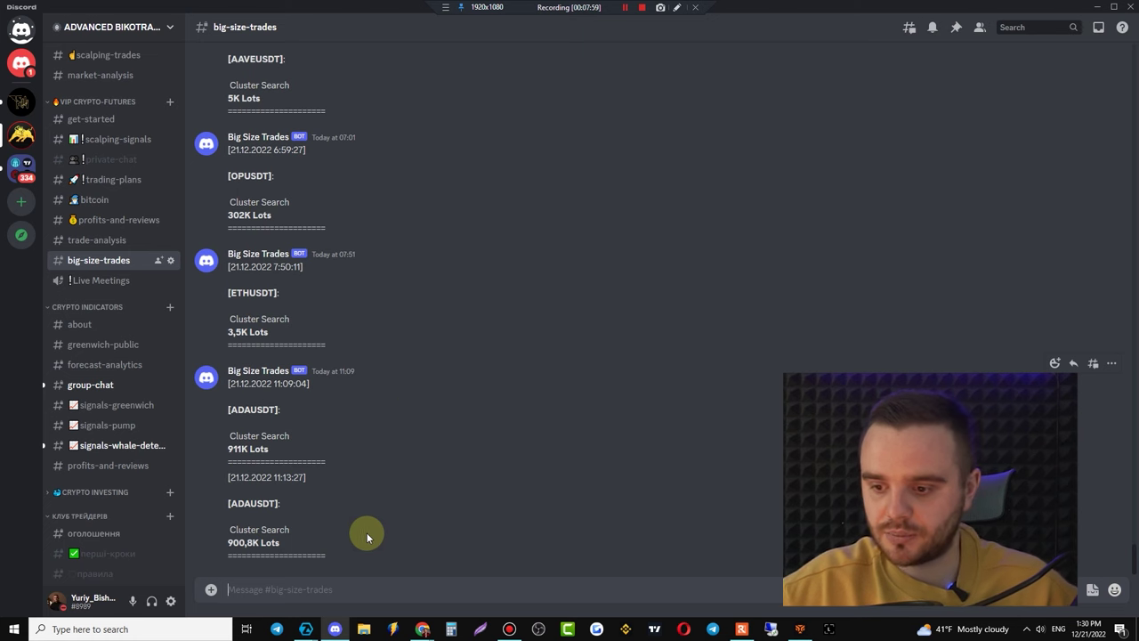
- Switch from Discord to the ETHUSDT charts in ATAS and examine the M15 cluster chart's magenta-highlighted cluster in full screen
{"action": "mouse_move", "coordinate": [305, 623]}
{"action": "left_click", "coordinate": [308, 575]}
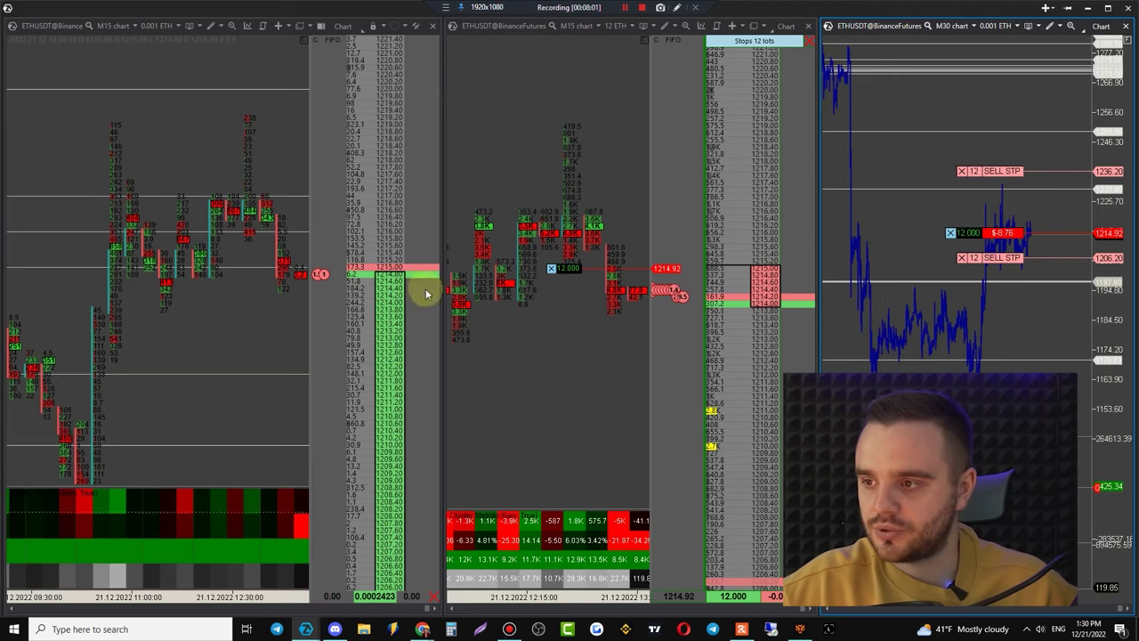
{"action": "scroll", "coordinate": [592, 341], "scroll_direction": "down", "scroll_amount": 6}
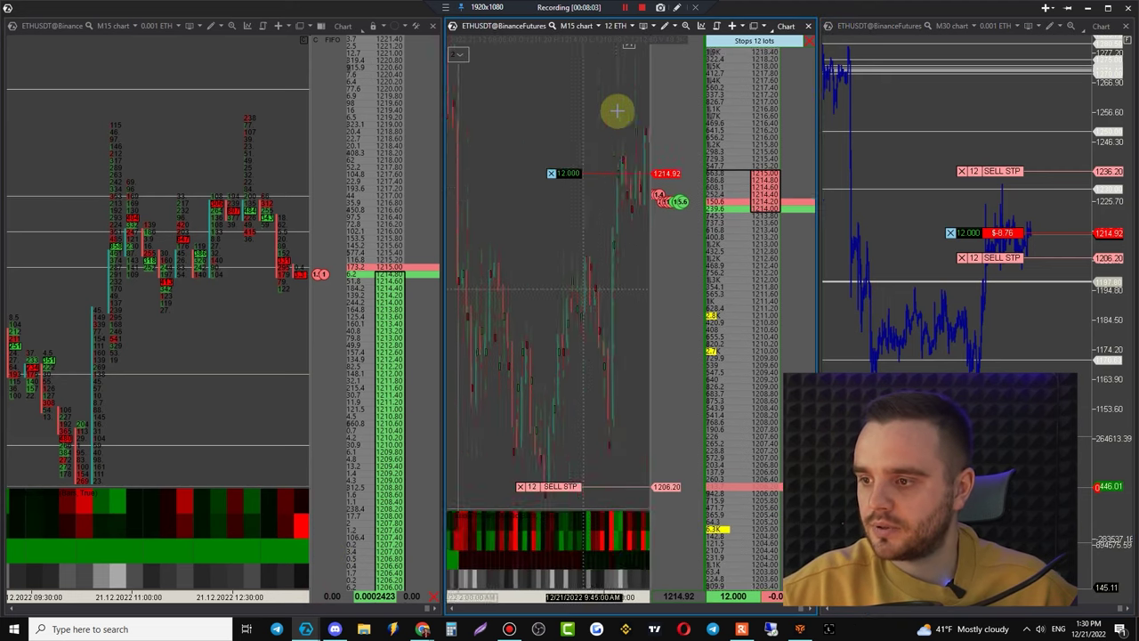
{"action": "left_click", "coordinate": [243, 128]}
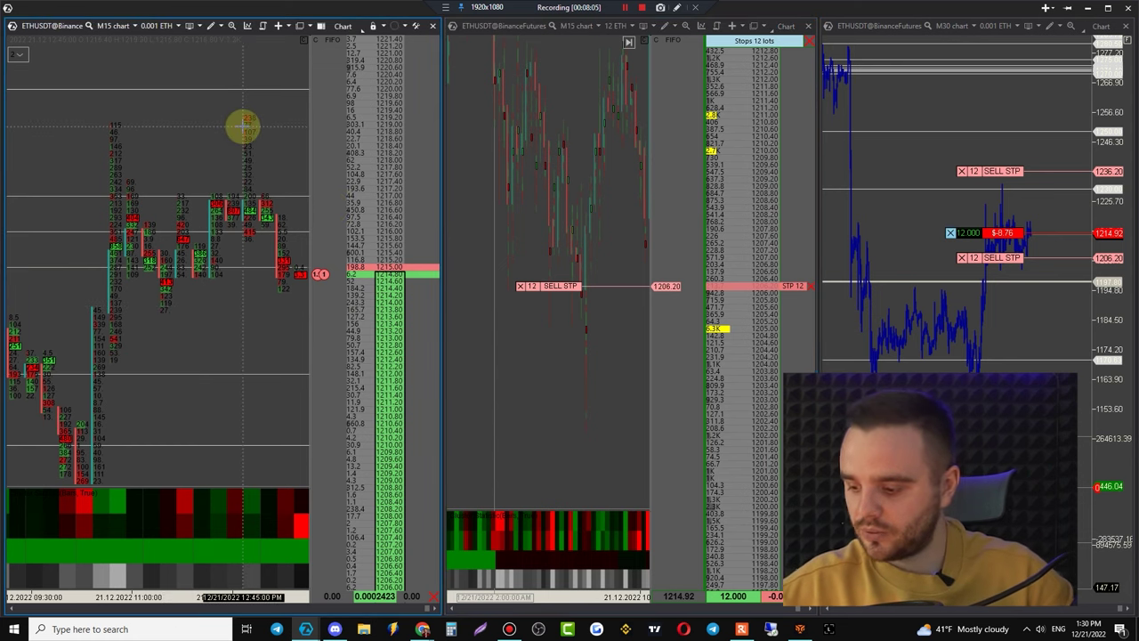
{"action": "double_click", "coordinate": [243, 128]}
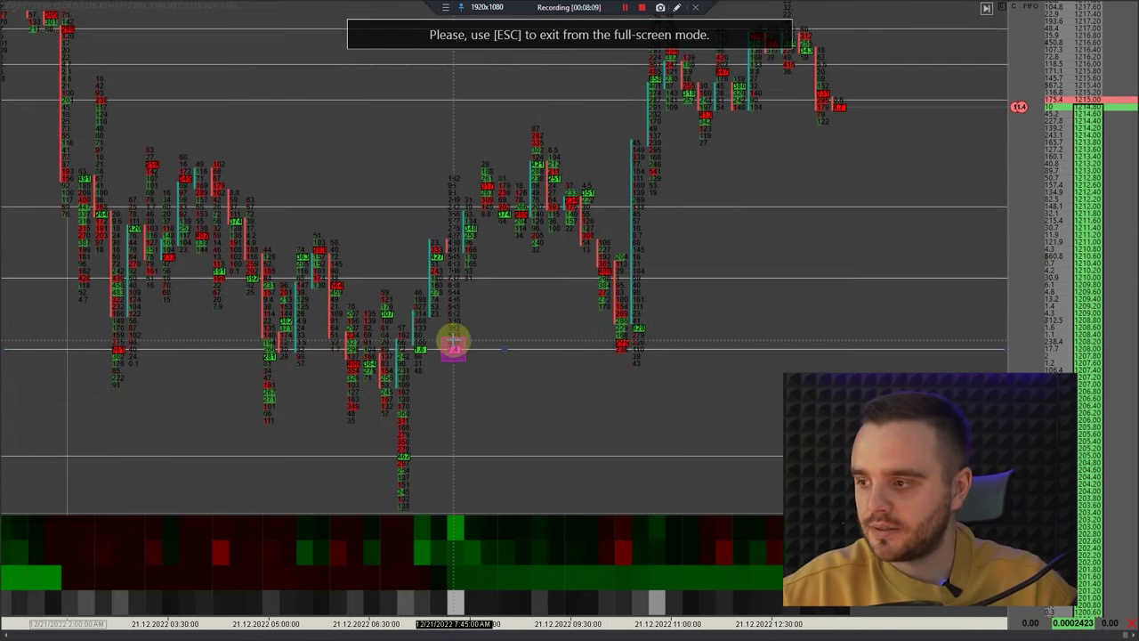
{"action": "scroll", "coordinate": [453, 351], "scroll_direction": "up", "scroll_amount": 2}
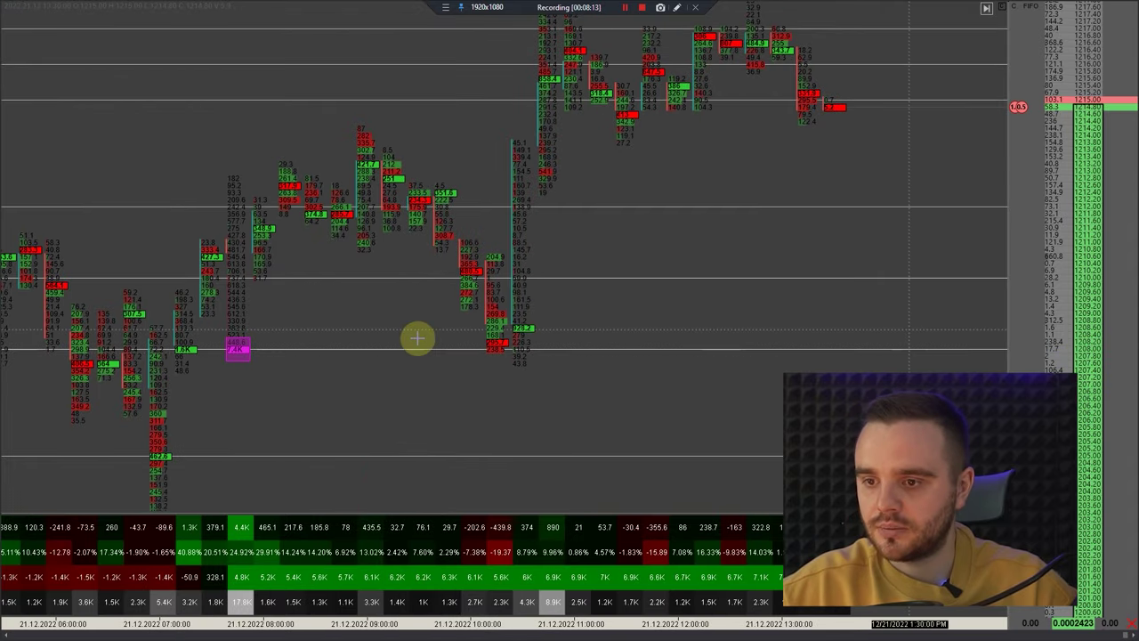
{"action": "left_click_drag", "start_coordinate": [597, 308], "coordinate": [548, 405]}
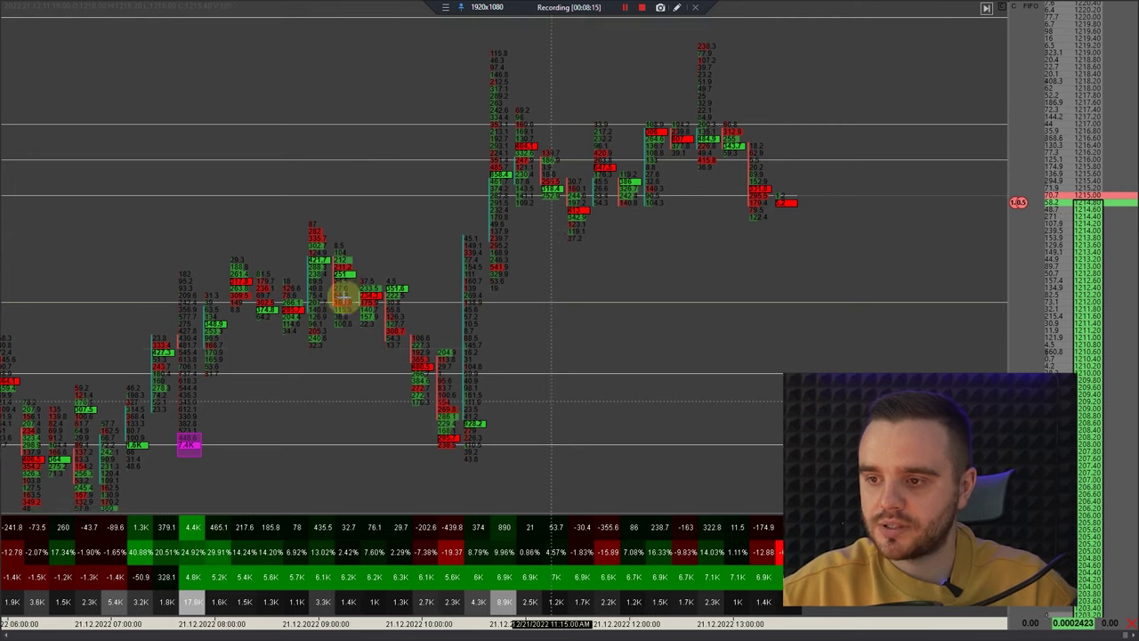
- Examine the price action around the magenta-highlighted cluster on the ETHUSDT M15 chart and leave full screen
{"action": "double_click", "coordinate": [468, 442]}
{"action": "left_click", "coordinate": [676, 141]}
{"action": "left_click_drag", "start_coordinate": [472, 417], "coordinate": [674, 45]}
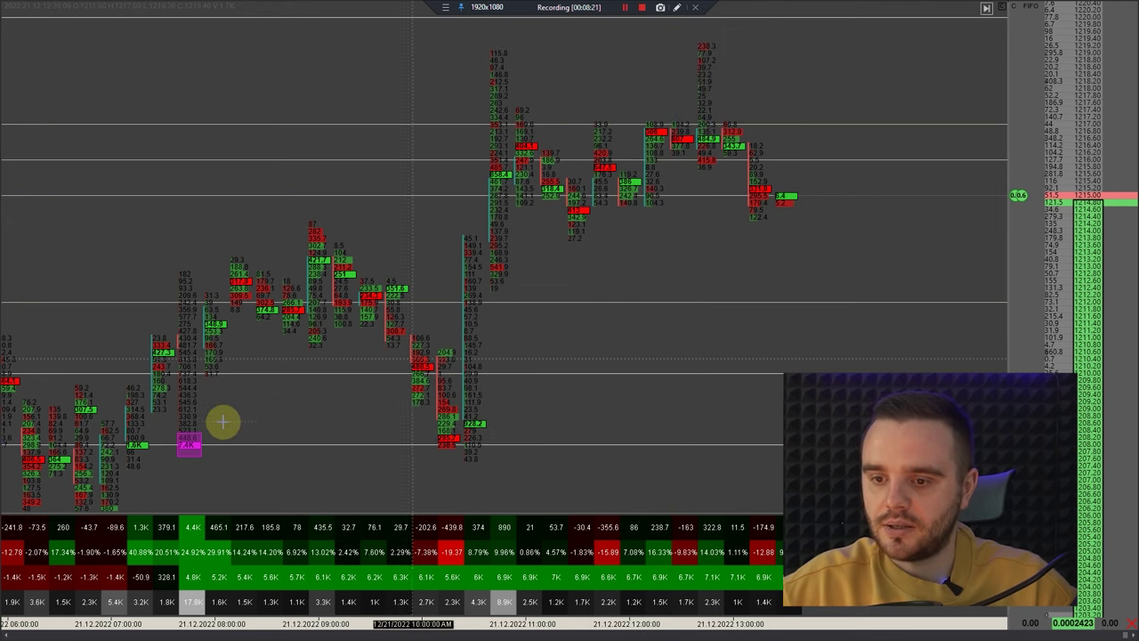
{"action": "left_click_drag", "start_coordinate": [293, 407], "coordinate": [451, 412]}
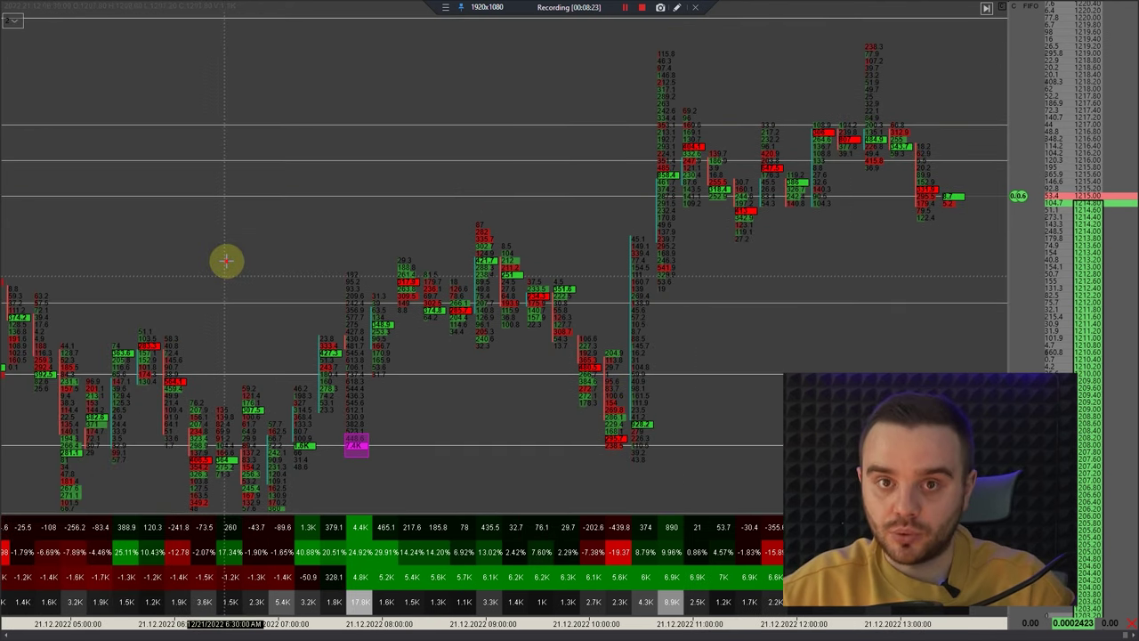
{"action": "key", "text": "F11"}
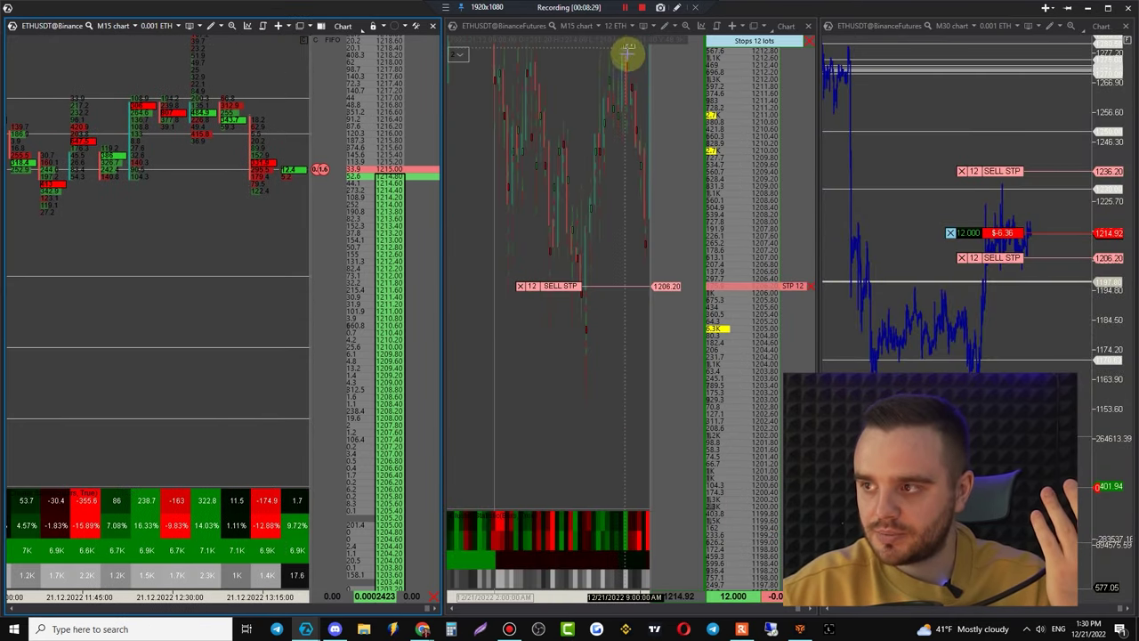
- Review the big-size-trades channel in Discord and switch back to ATAS, opening the BTCUSDT charts
{"action": "left_click", "coordinate": [1091, 9]}
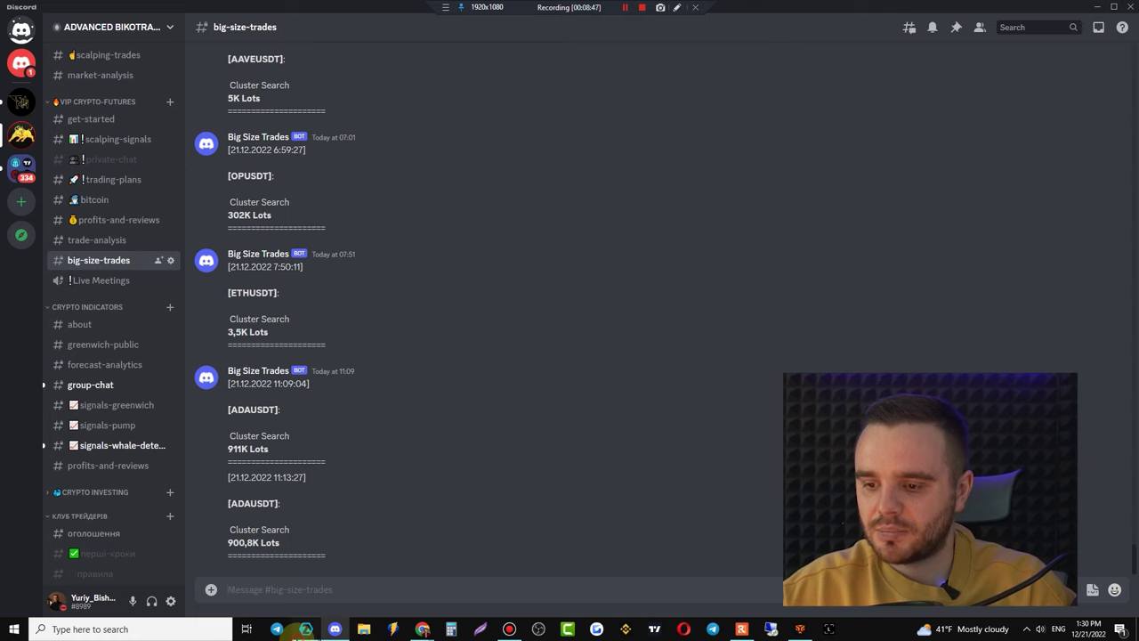
{"action": "mouse_move", "coordinate": [305, 628]}
{"action": "left_click", "coordinate": [311, 596]}
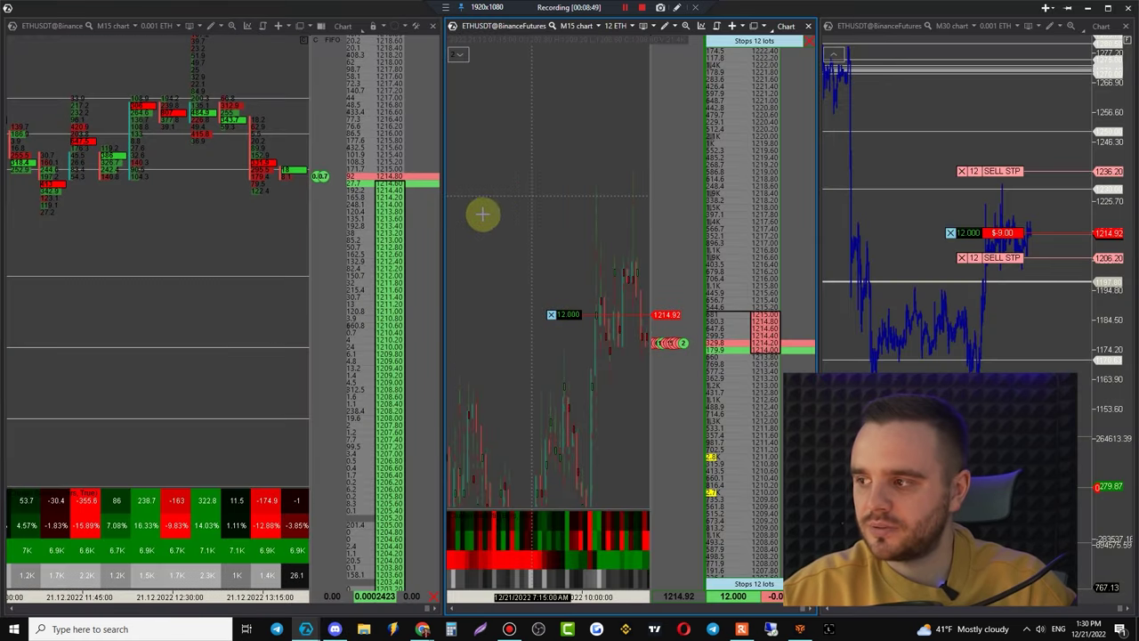
{"action": "mouse_move", "coordinate": [305, 623]}
{"action": "left_click", "coordinate": [432, 578]}
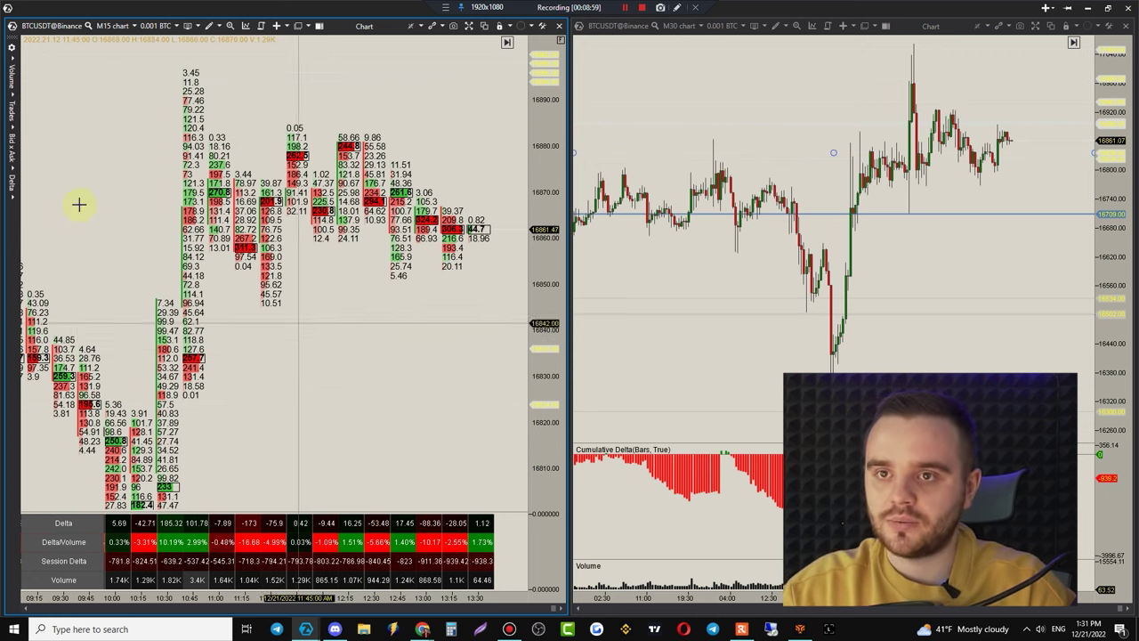
- Find the Cluster Search indicator and add it to the BTCUSDT M15 cluster chart
{"action": "double_click", "coordinate": [316, 344]}
{"action": "double_click", "coordinate": [385, 323]}
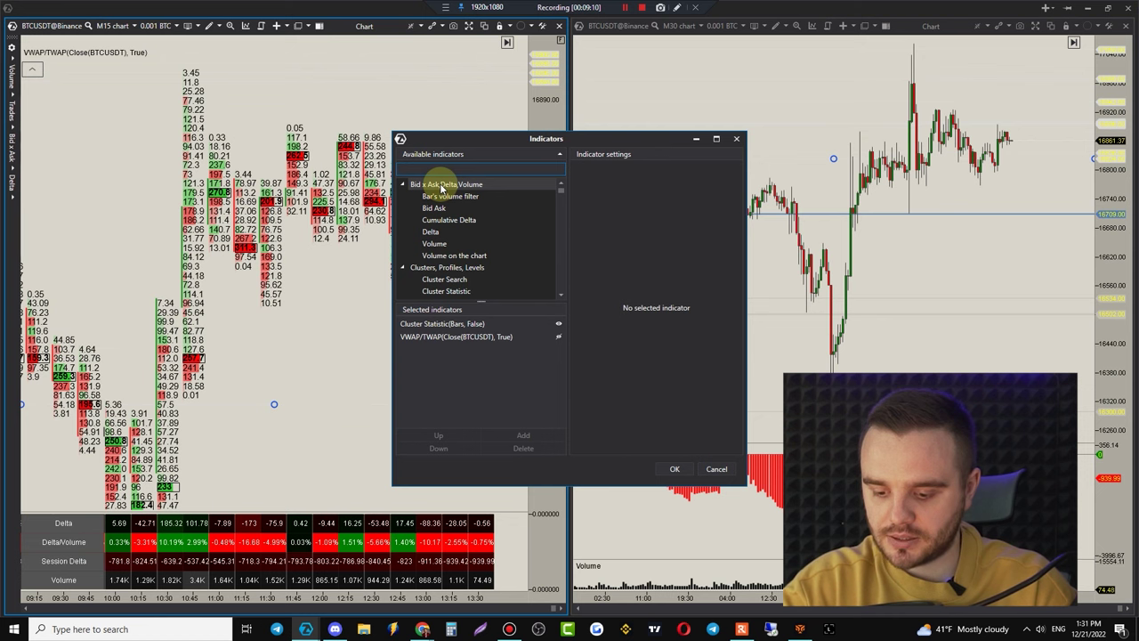
{"action": "type", "text": "clu"}
{"action": "left_click", "coordinate": [470, 197]}
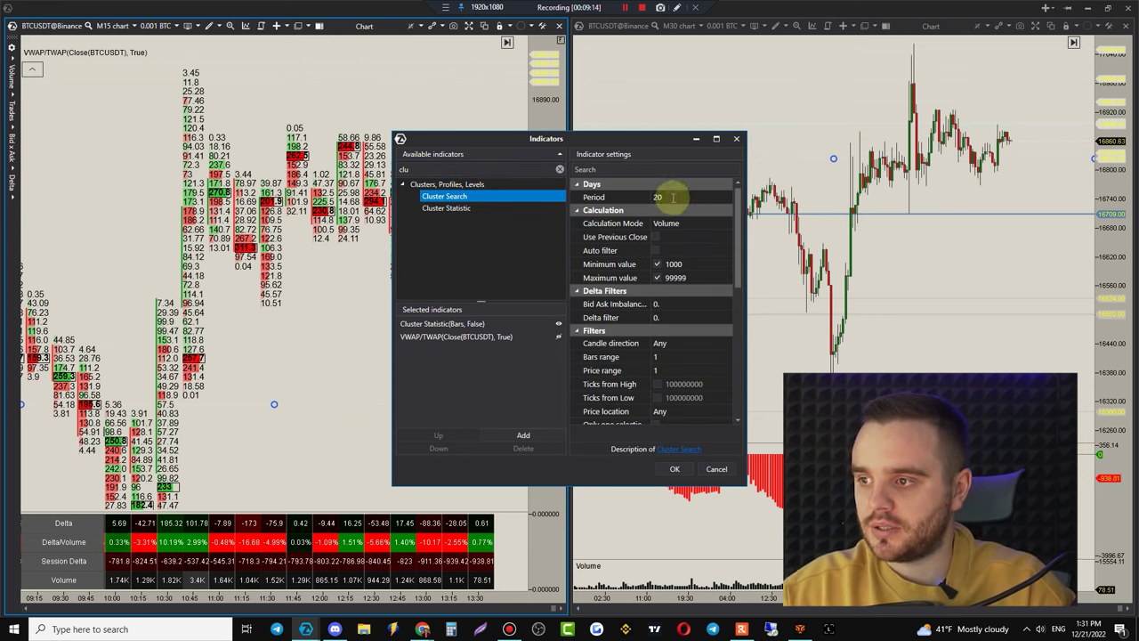
{"action": "left_click_drag", "start_coordinate": [603, 144], "coordinate": [826, 122]}
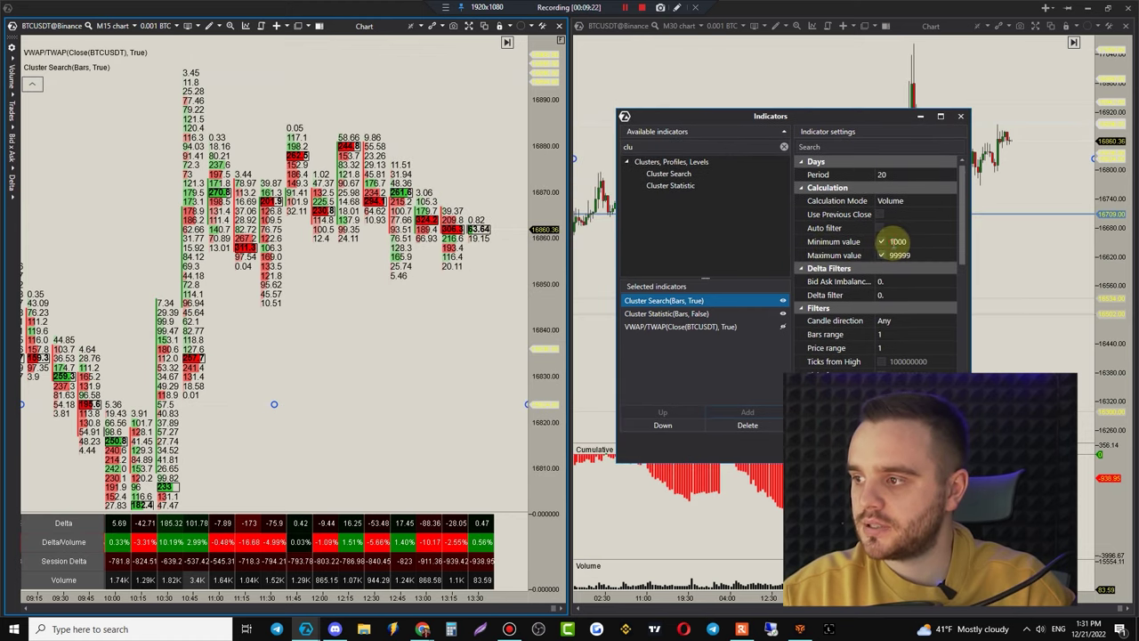
- Try a Minimum value of 500 for Cluster Search and look through its filter and visualization settings
{"action": "left_click", "coordinate": [897, 241]}
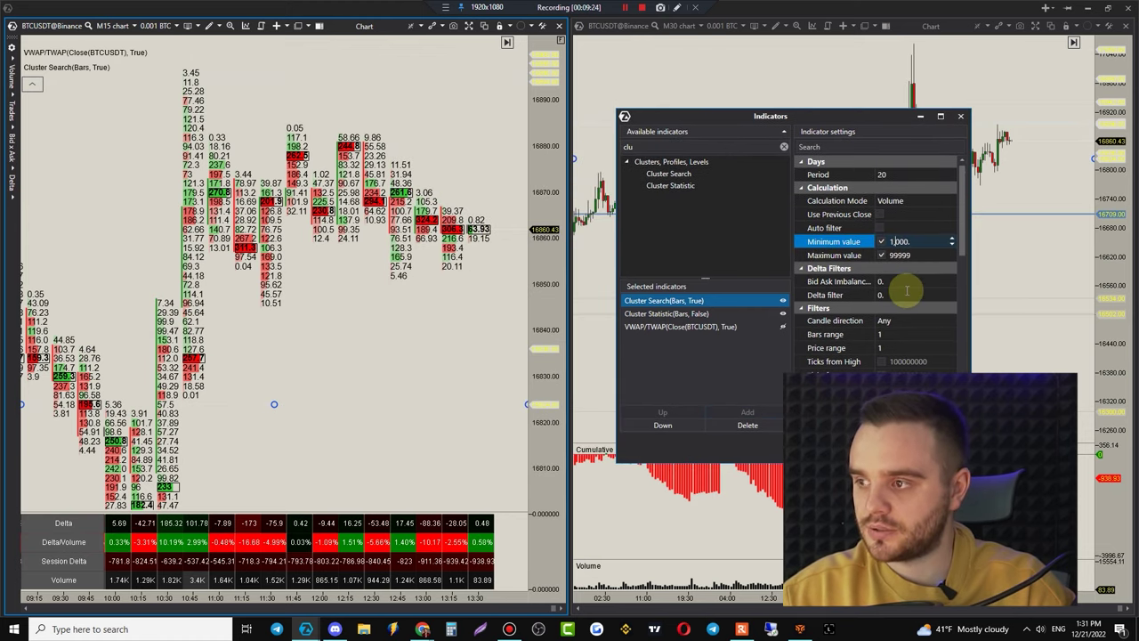
{"action": "key", "text": "Delete"}
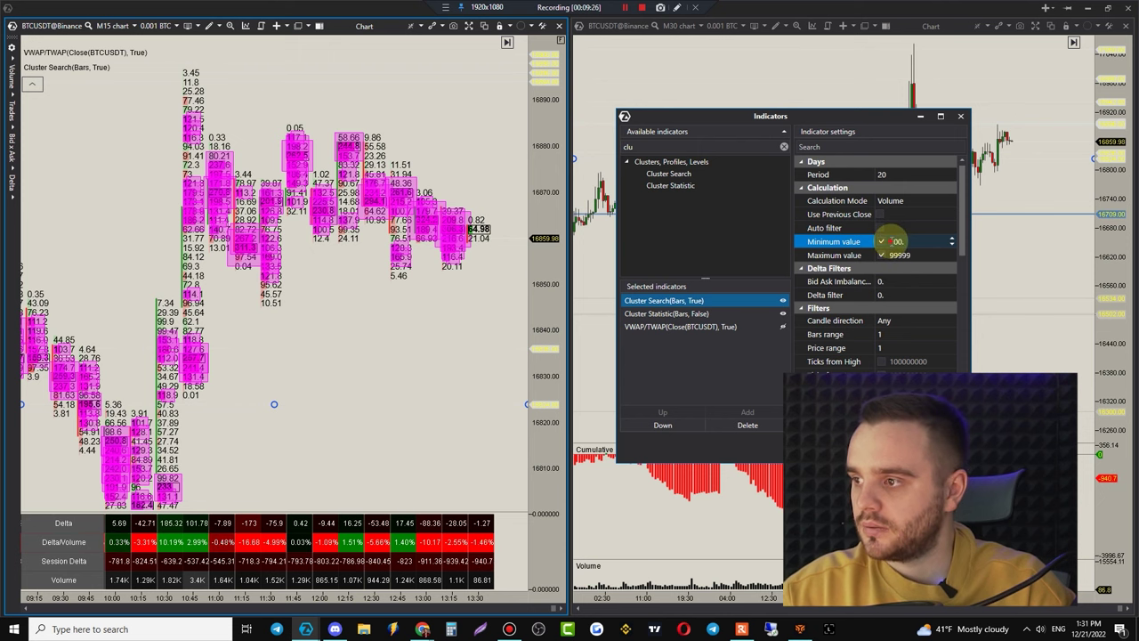
{"action": "key", "text": "Delete"}
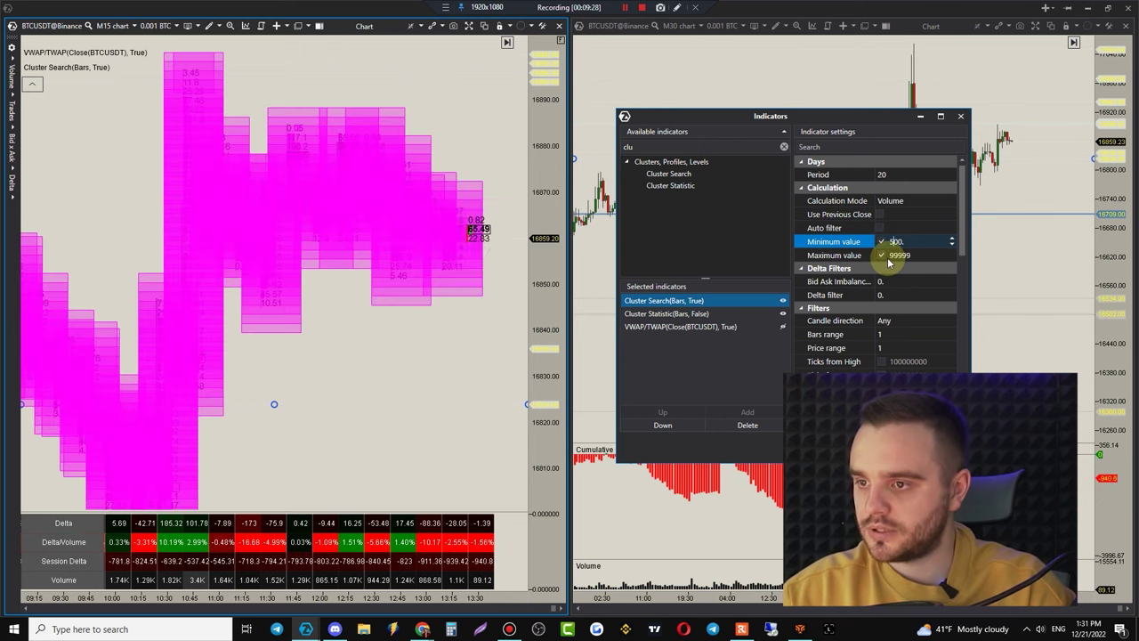
{"action": "type", "text": "5"}
{"action": "scroll", "coordinate": [924, 279], "scroll_direction": "down", "scroll_amount": 10}
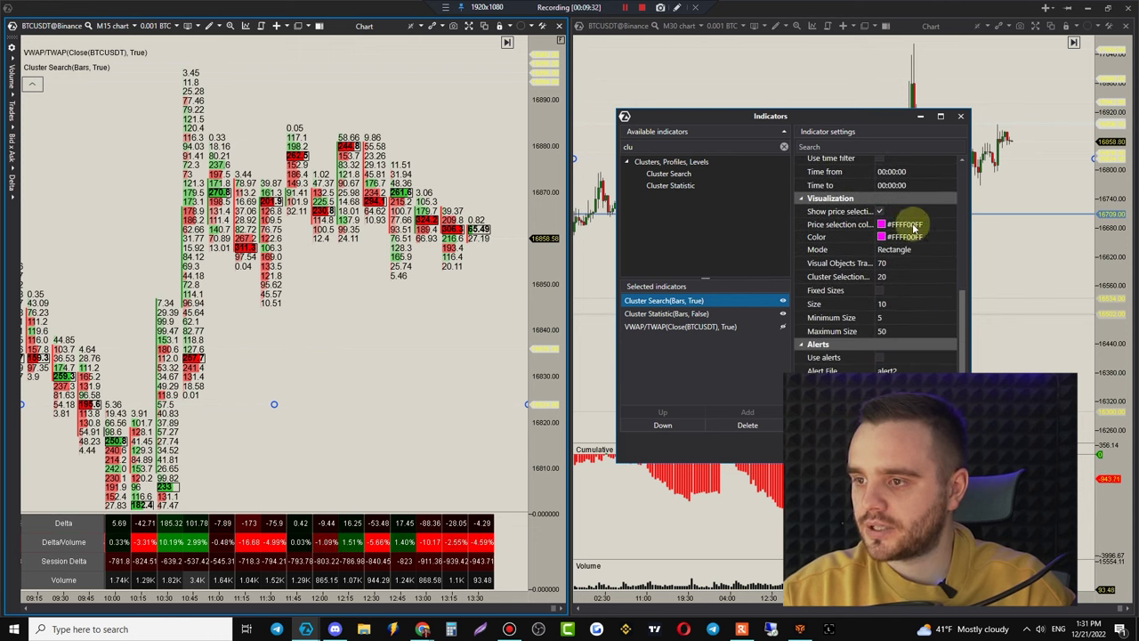
{"action": "scroll", "coordinate": [893, 301], "scroll_direction": "up", "scroll_amount": 8}
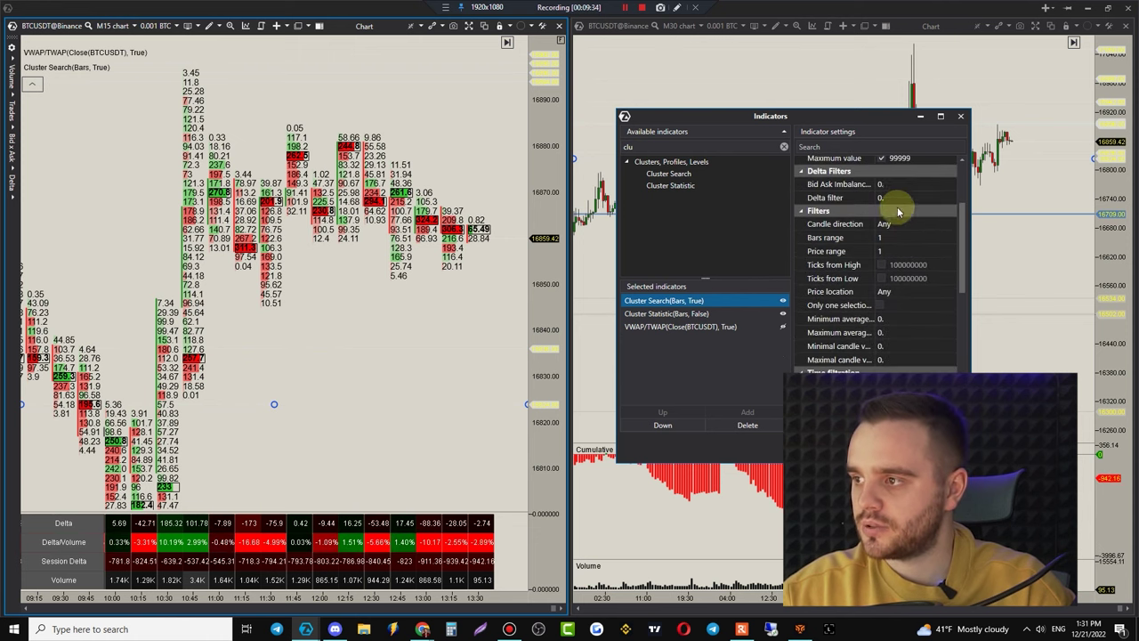
- Set the Cluster Search Minimum value to 200 and disable its Maximum value
{"action": "scroll", "coordinate": [897, 205], "scroll_direction": "up", "scroll_amount": 1}
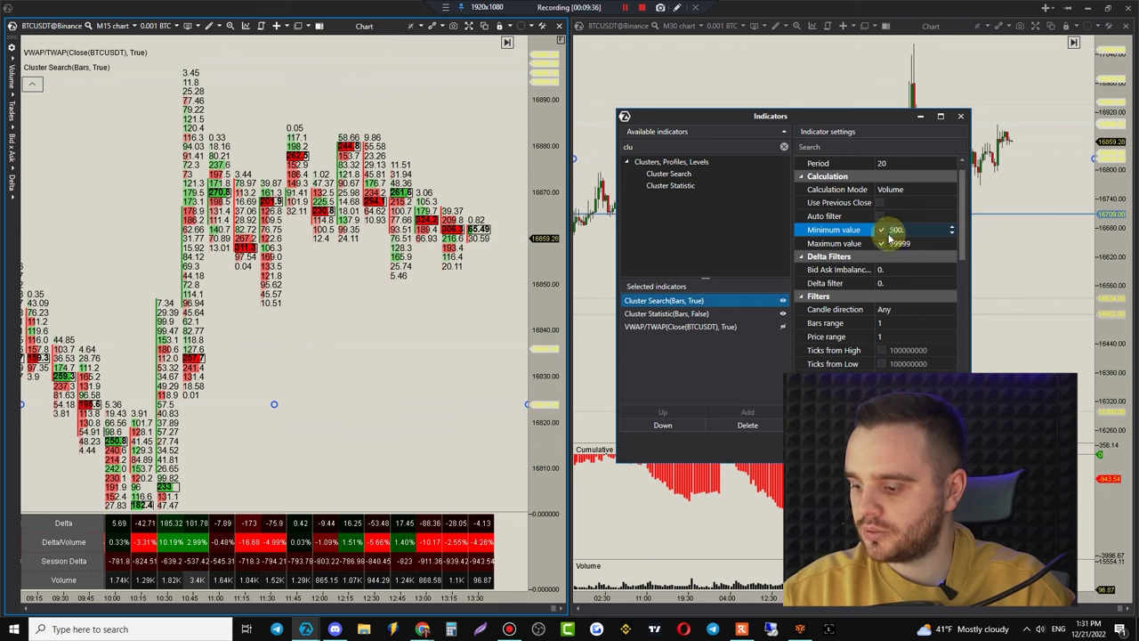
{"action": "type", "text": "200"}
{"action": "left_click", "coordinate": [882, 244]}
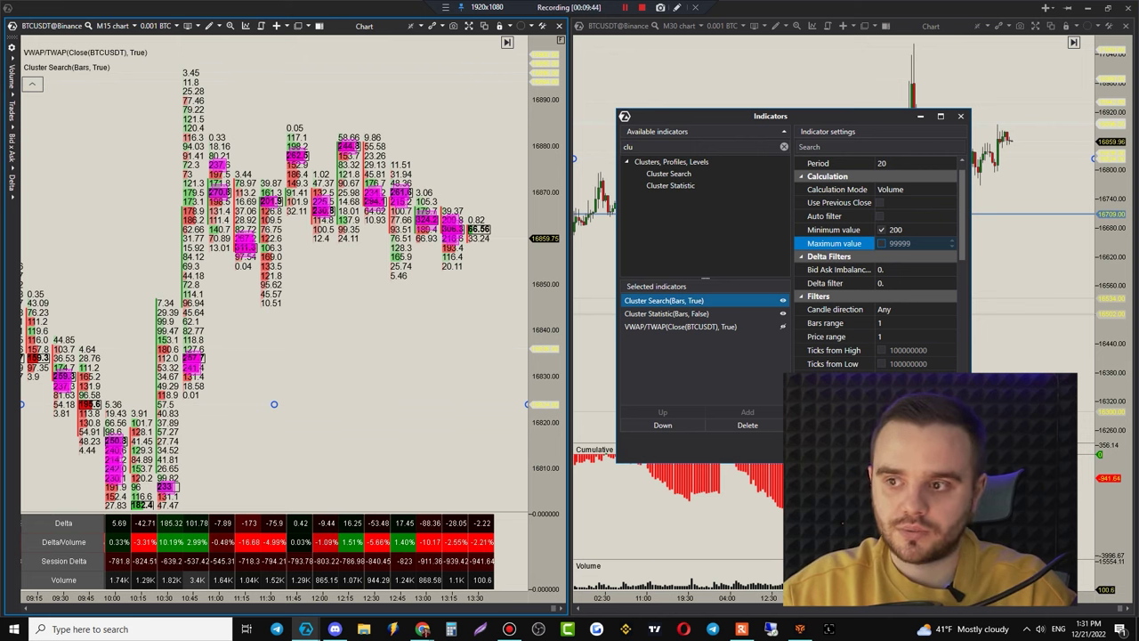
- Look at the Alerts panel in the ATAS main window and return to the BTCUSDT charts
{"action": "left_click", "coordinate": [305, 630]}
{"action": "left_click", "coordinate": [140, 587]}
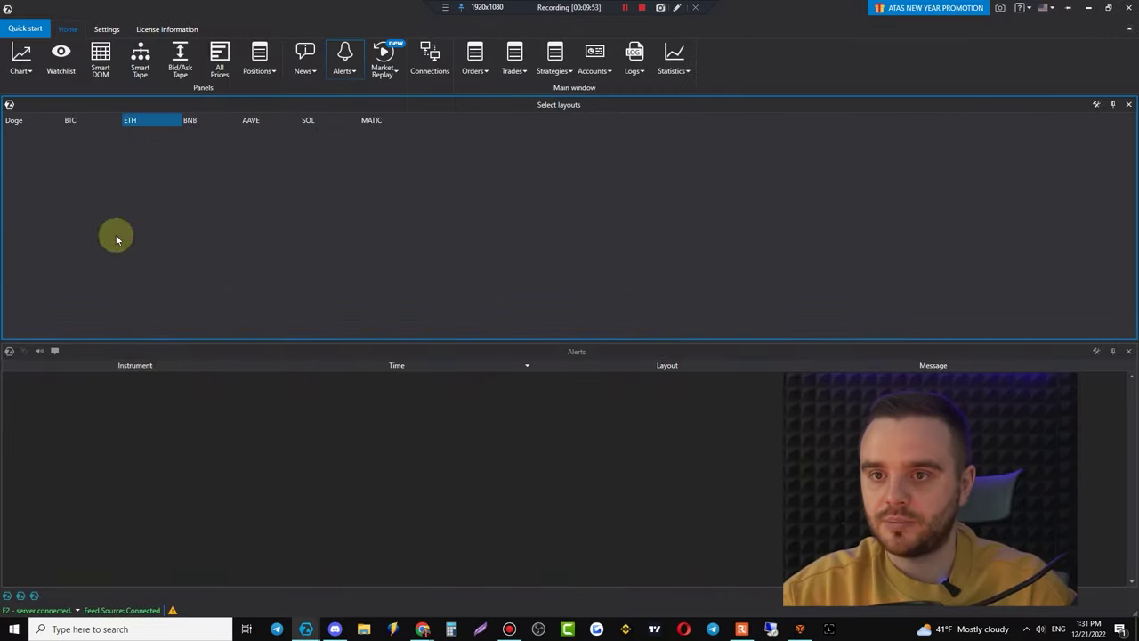
{"action": "left_click", "coordinate": [1095, 351]}
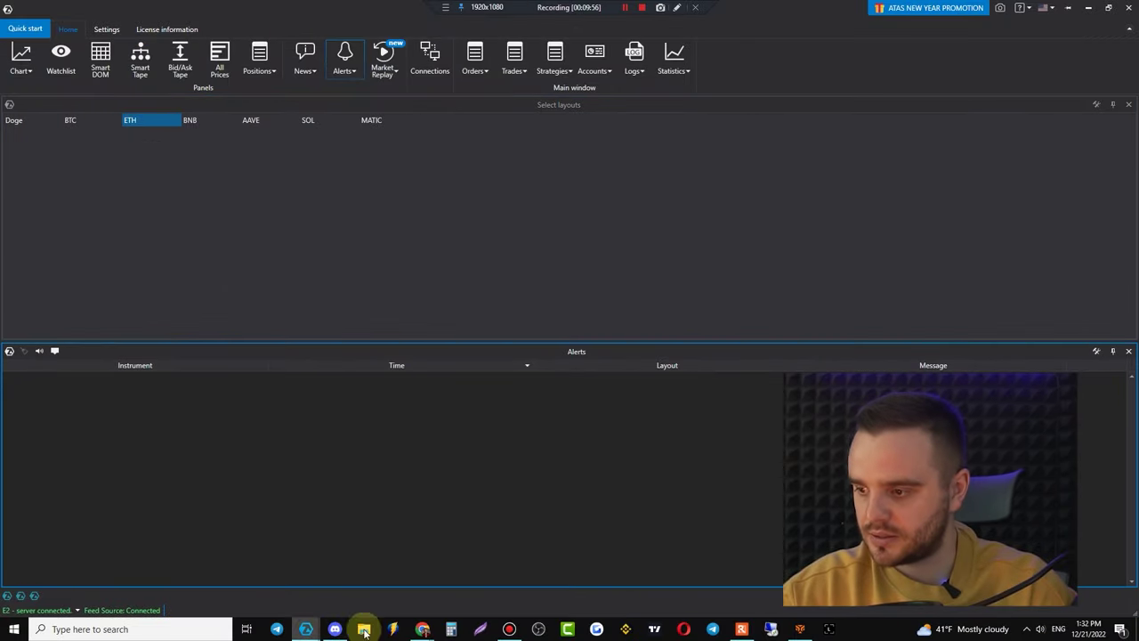
{"action": "left_click", "coordinate": [305, 629]}
{"action": "left_click", "coordinate": [294, 574]}
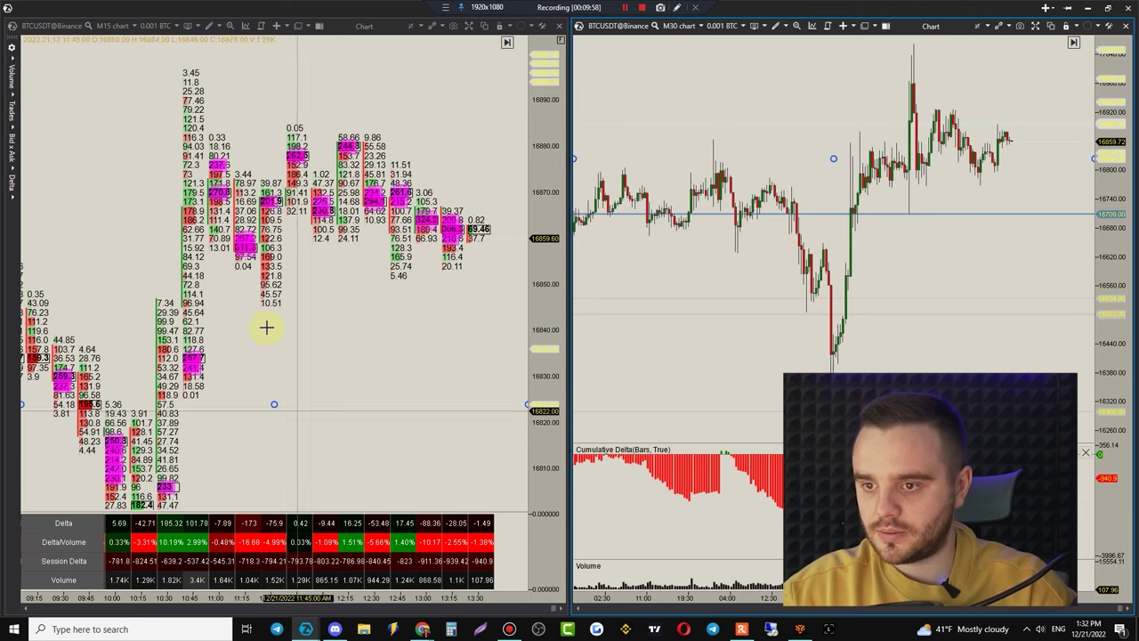
- Enable Use alerts for Cluster Search on the BTCUSDT M15 chart and apply the indicator settings
{"action": "right_click", "coordinate": [265, 330]}
{"action": "left_click", "coordinate": [302, 363]}
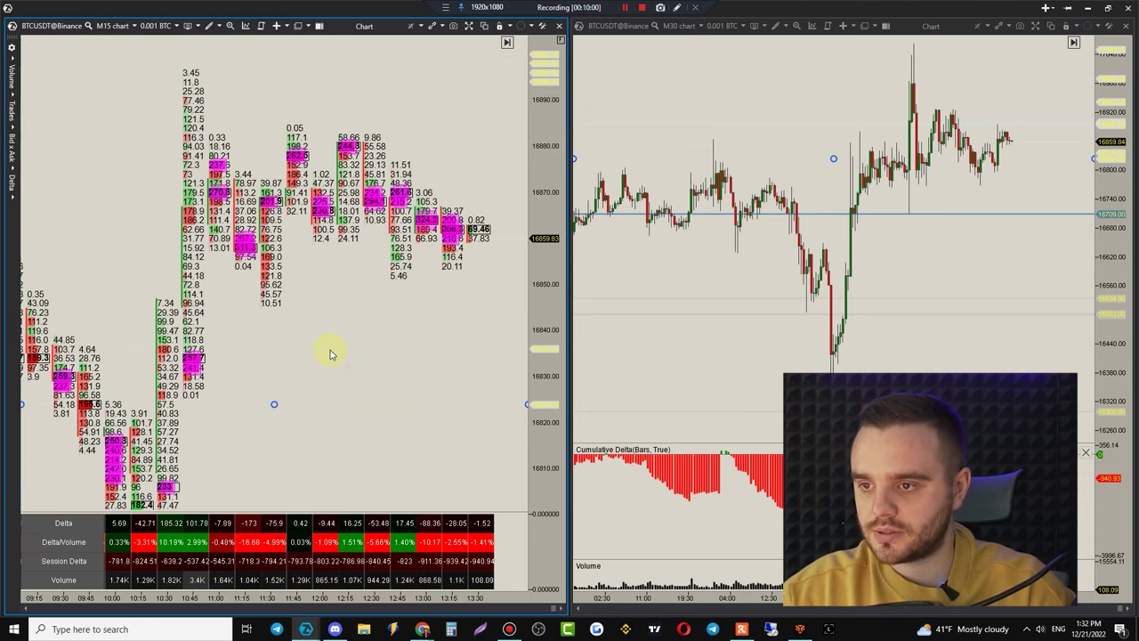
{"action": "left_click", "coordinate": [485, 323]}
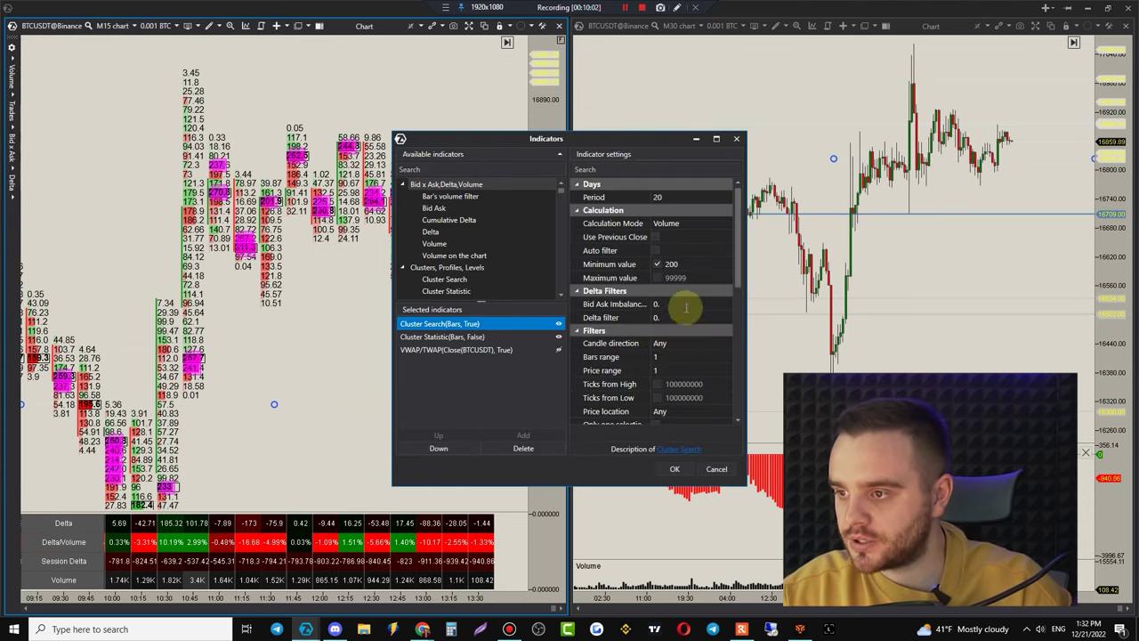
{"action": "scroll", "coordinate": [693, 377], "scroll_direction": "down", "scroll_amount": 5}
{"action": "left_click", "coordinate": [656, 381]}
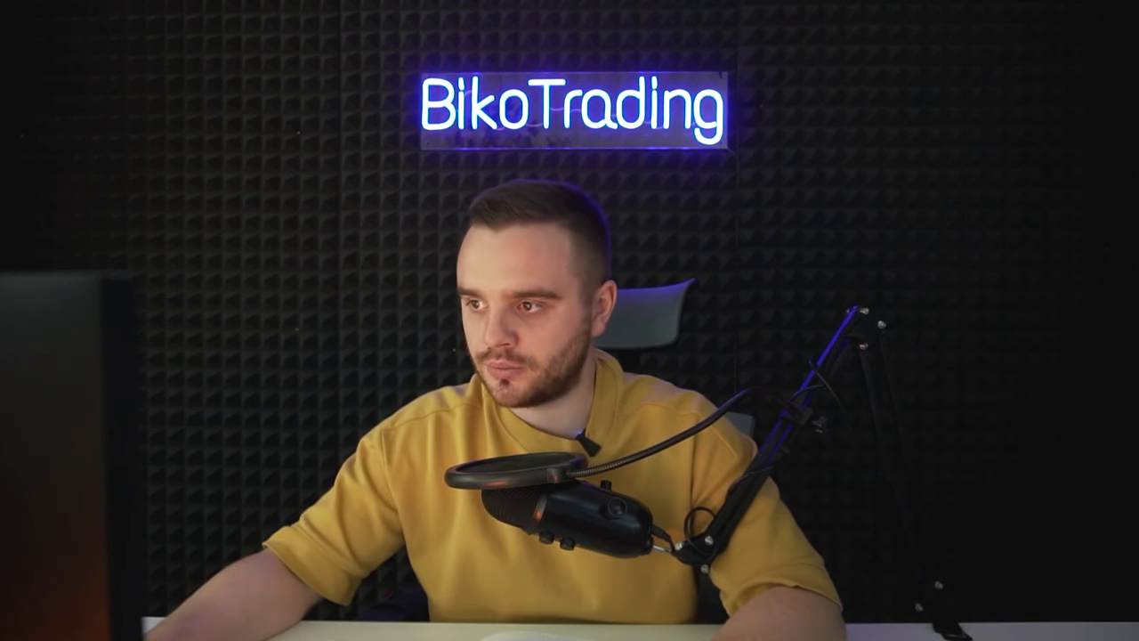
{"action": "left_click", "coordinate": [673, 469]}
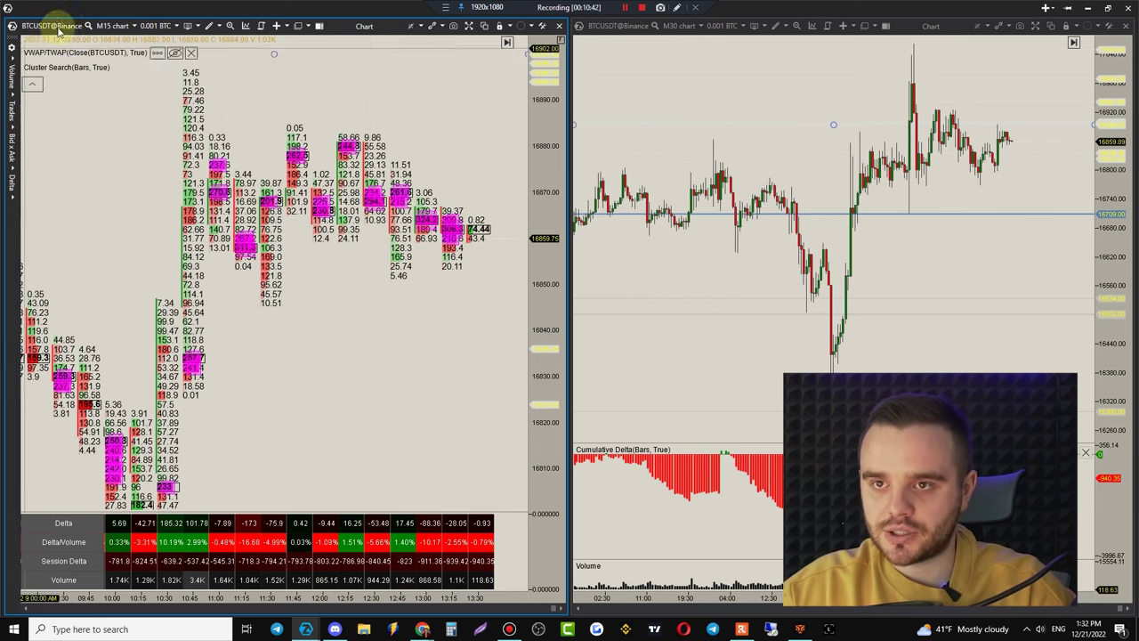
- Try the M30 and H1 timeframes on the BTCUSDT cluster chart to compare the highlighted clusters
{"action": "left_click", "coordinate": [116, 25]}
{"action": "left_click", "coordinate": [336, 50]}
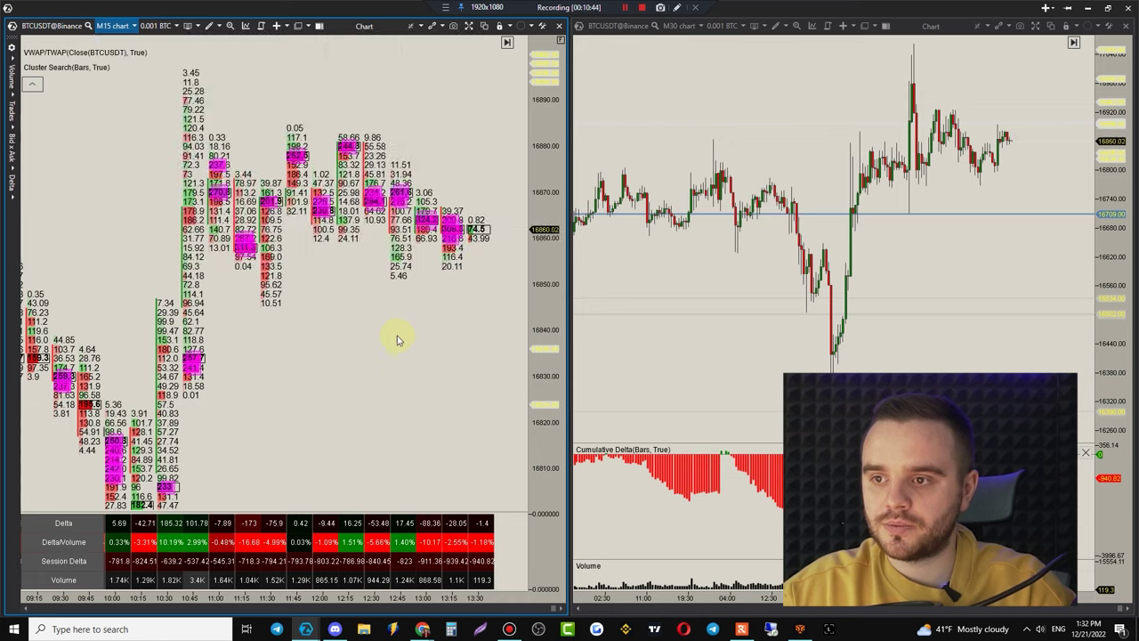
{"action": "scroll", "coordinate": [445, 314], "scroll_direction": "up", "scroll_amount": 2}
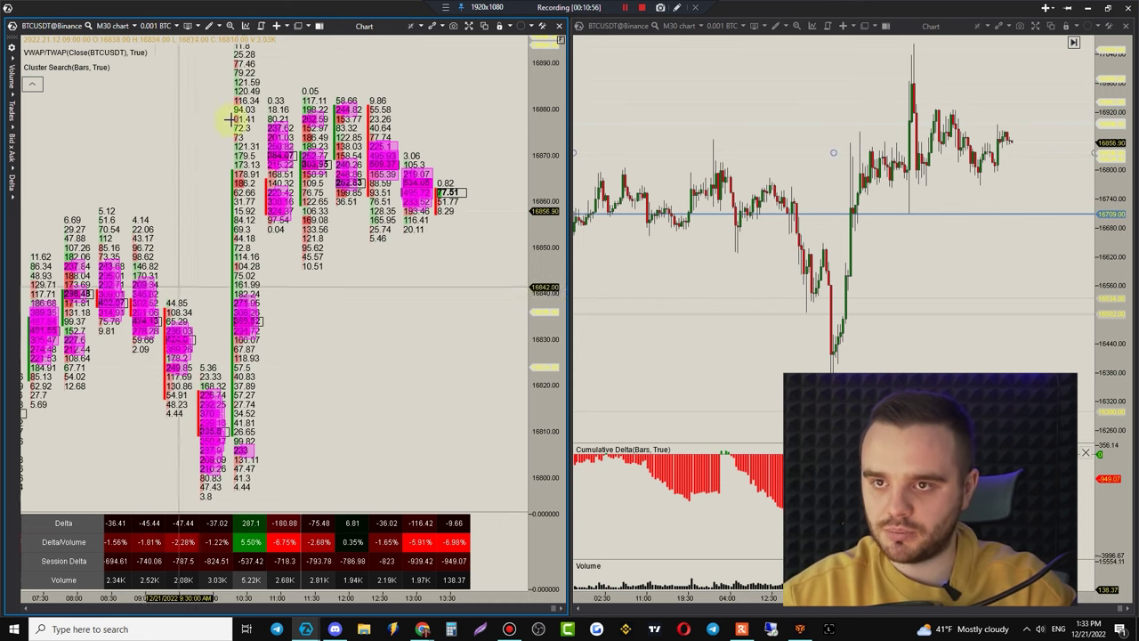
{"action": "left_click", "coordinate": [117, 32]}
{"action": "left_click", "coordinate": [373, 44]}
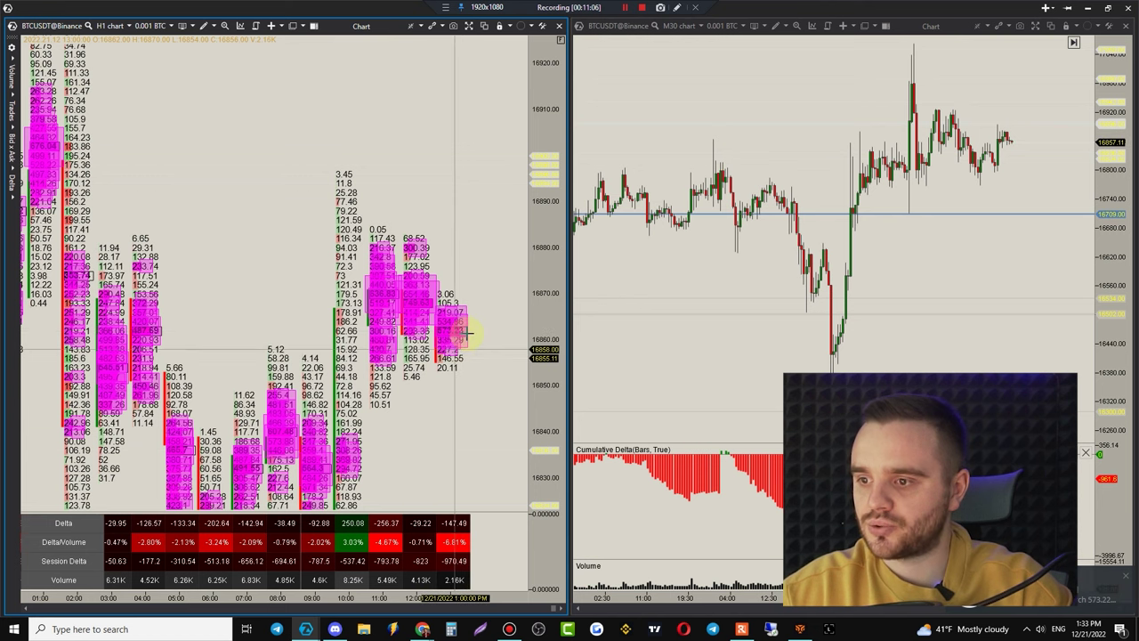
{"action": "scroll", "coordinate": [551, 296], "scroll_direction": "down", "scroll_amount": 2}
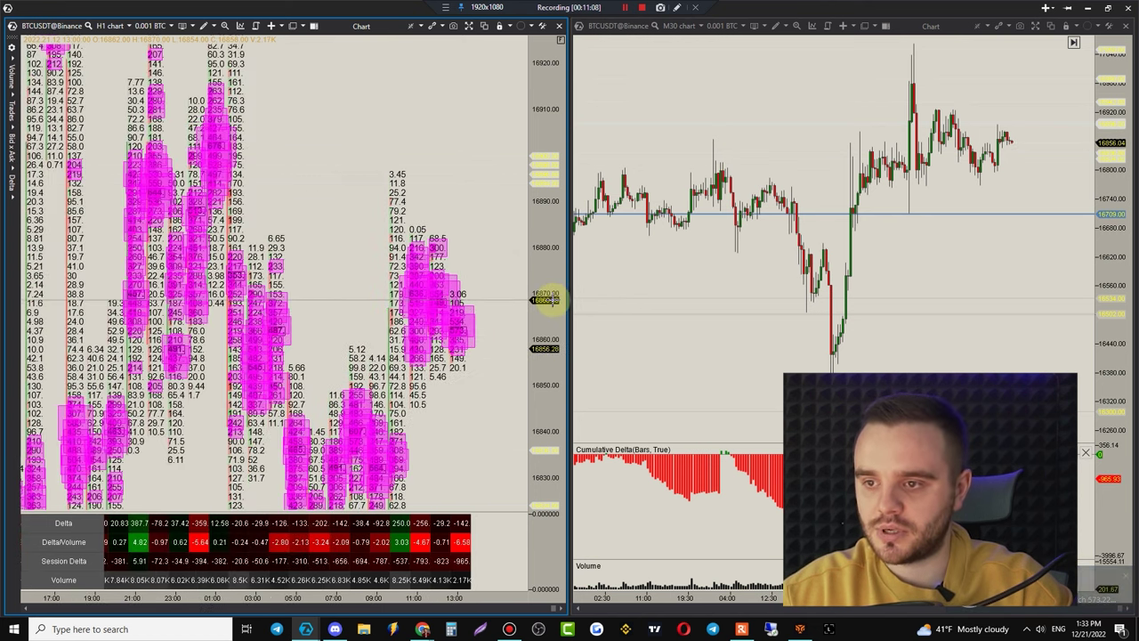
- Return the BTCUSDT cluster chart to the M15 timeframe and look over its highlighted clusters
{"action": "type", "text": "m15"}
{"action": "key", "text": "Return"}
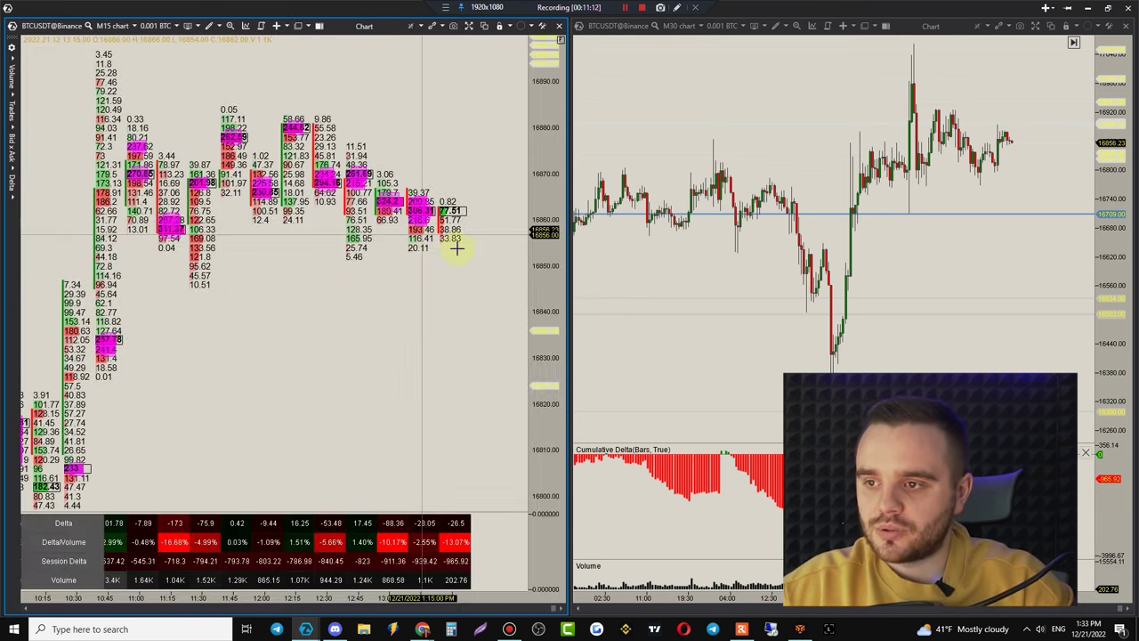
{"action": "scroll", "coordinate": [556, 291], "scroll_direction": "down", "scroll_amount": 1}
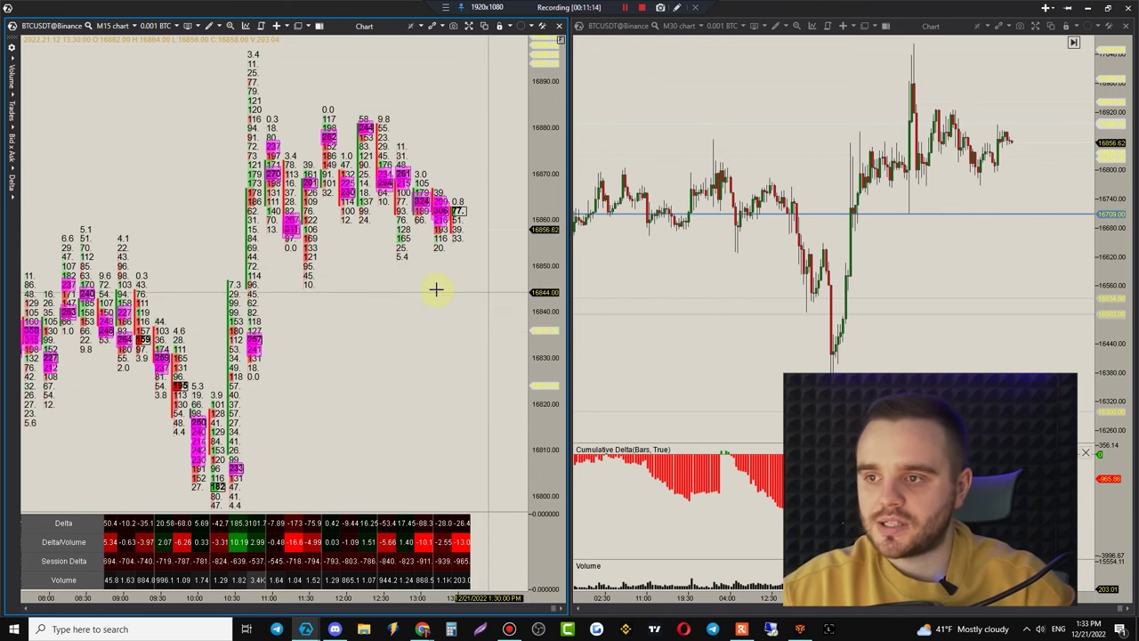
{"action": "scroll", "coordinate": [431, 289], "scroll_direction": "down", "scroll_amount": 1}
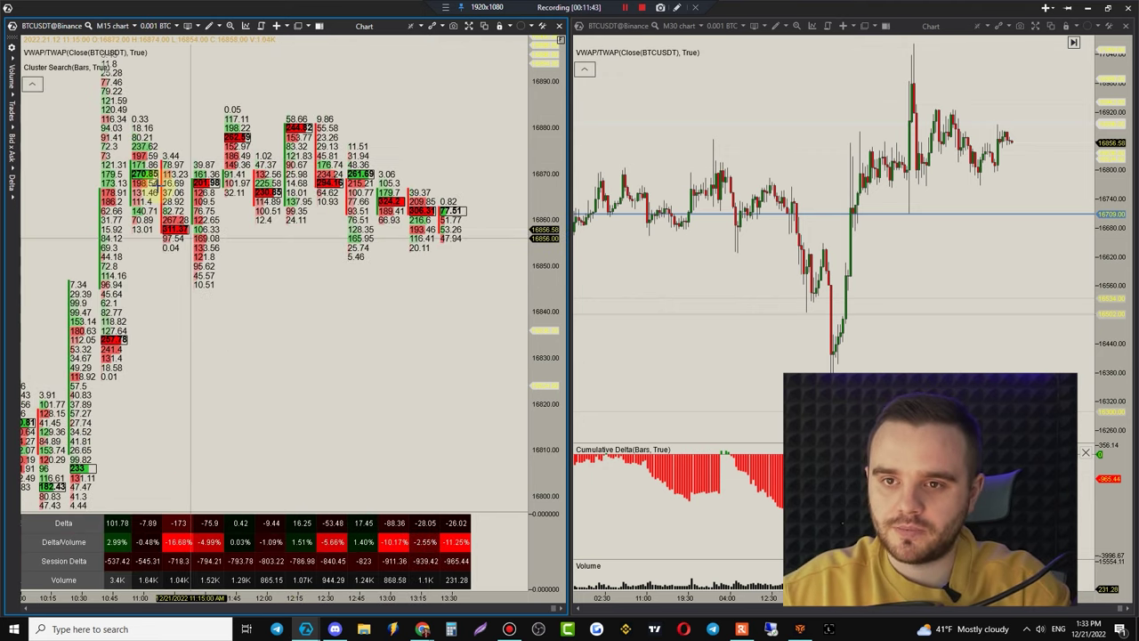
- Try the Volume x Trade and Delta Colored Volume cluster modes on the BTCUSDT M15 chart
{"action": "left_click", "coordinate": [16, 78]}
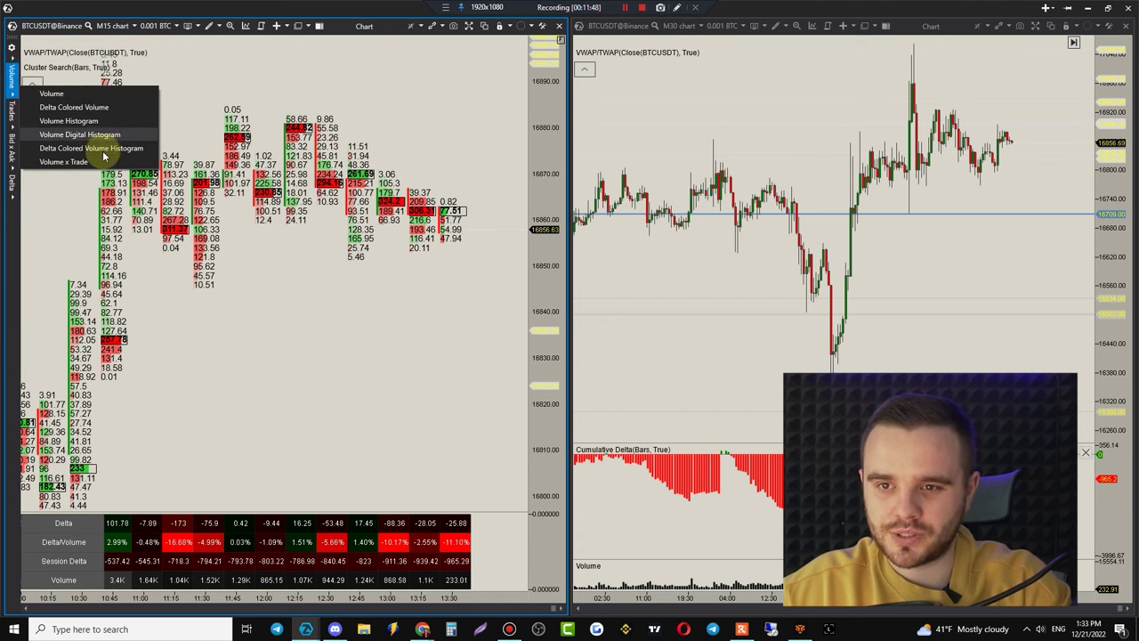
{"action": "left_click", "coordinate": [55, 161]}
{"action": "left_click", "coordinate": [12, 72]}
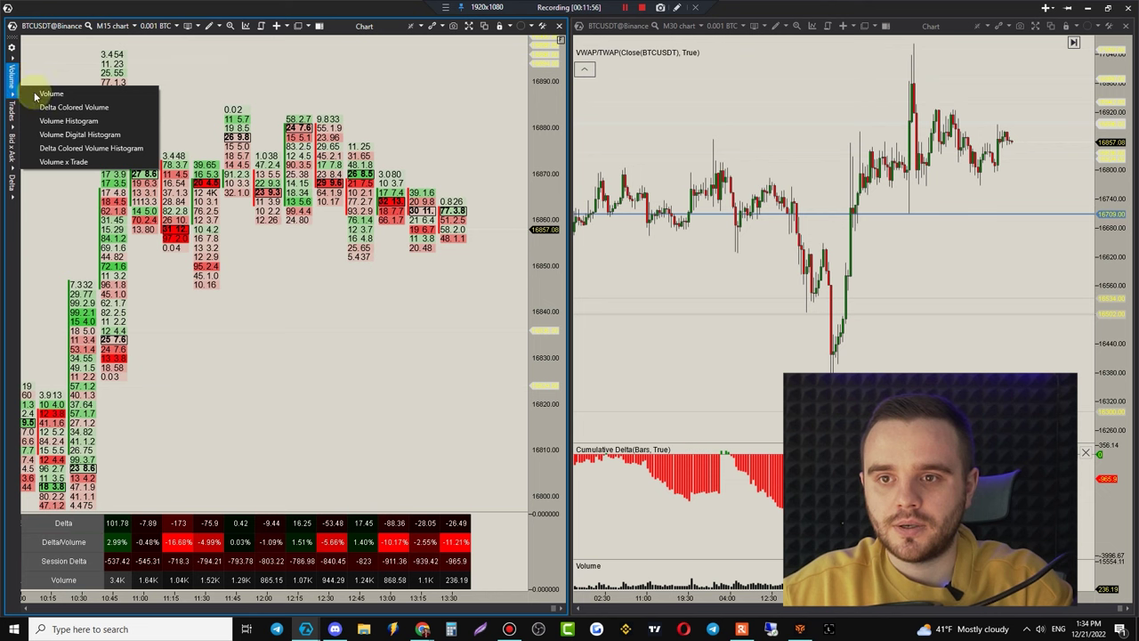
{"action": "left_click", "coordinate": [55, 109]}
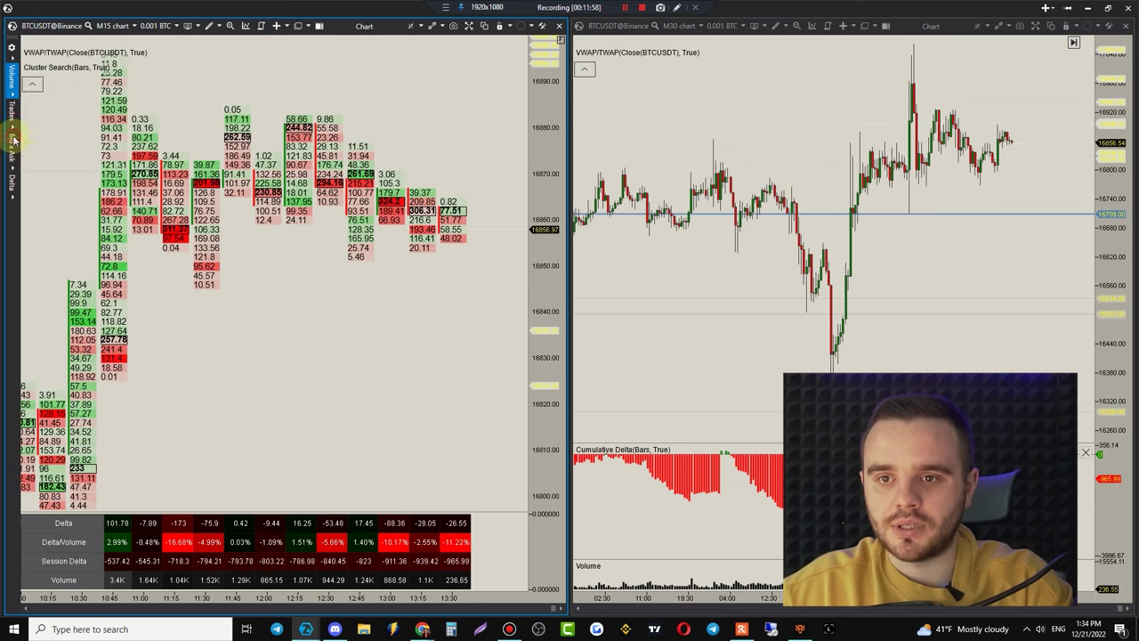
- Try the Bid x Ask and Bid x Ask Delta Colored cluster modes on the BTCUSDT M15 chart
{"action": "mouse_move", "coordinate": [12, 143]}
{"action": "left_click", "coordinate": [56, 167]}
{"action": "scroll", "coordinate": [374, 237], "scroll_direction": "down", "scroll_amount": 2}
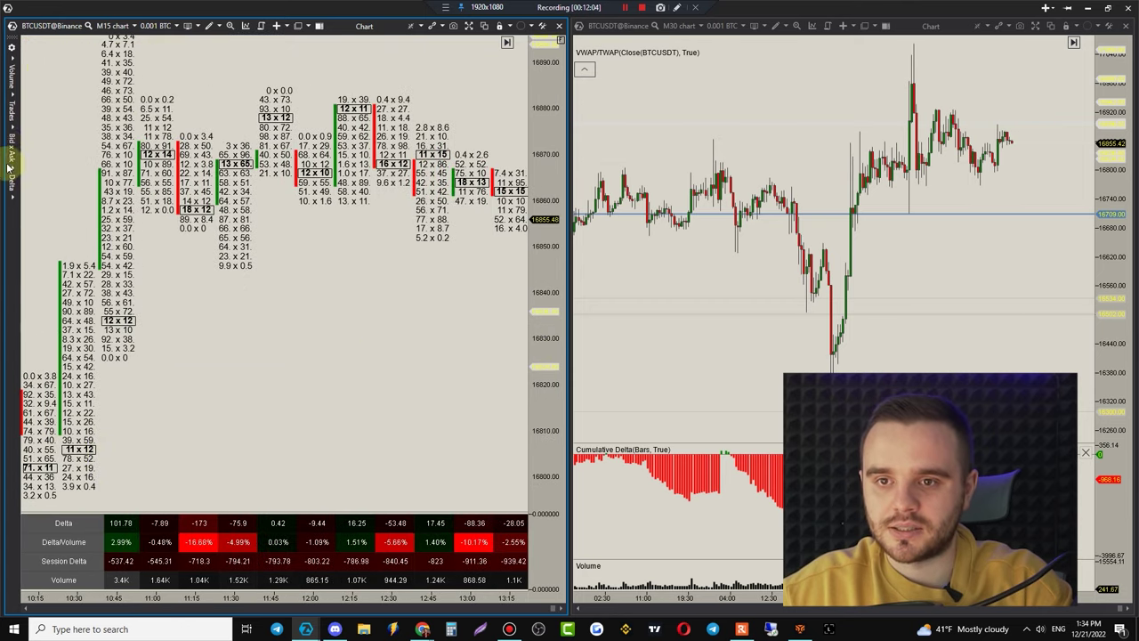
{"action": "left_click", "coordinate": [11, 150]}
{"action": "left_click", "coordinate": [27, 167]}
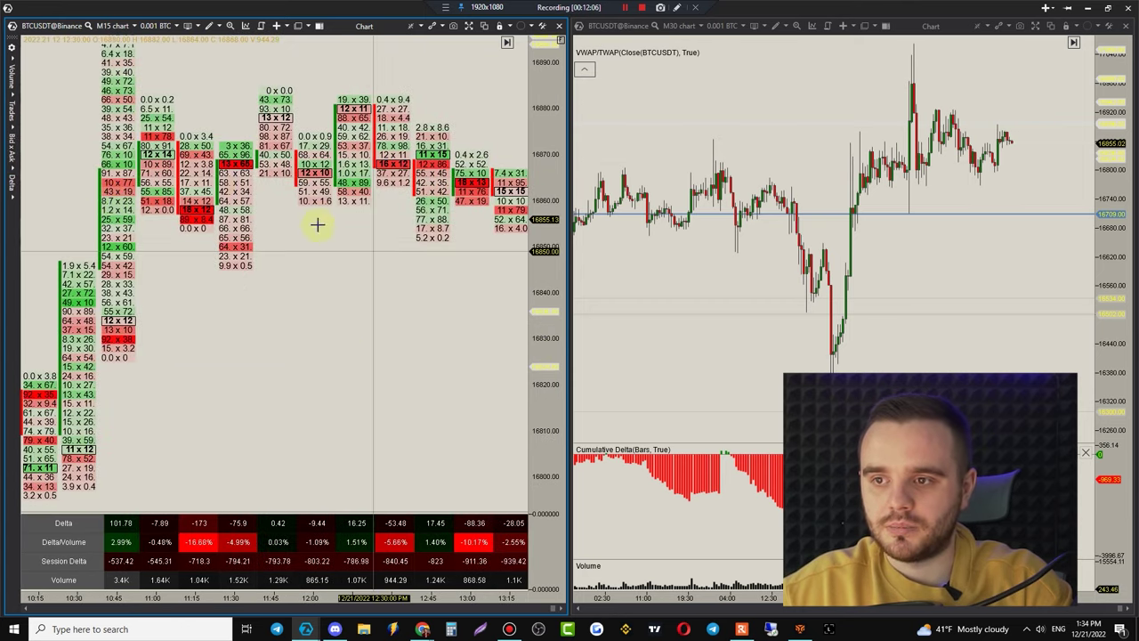
- Try the Bid x Ask Ladder mode and change the BTCUSDT M15 clusters to Bid x Ask Histogram
{"action": "left_click", "coordinate": [11, 152]}
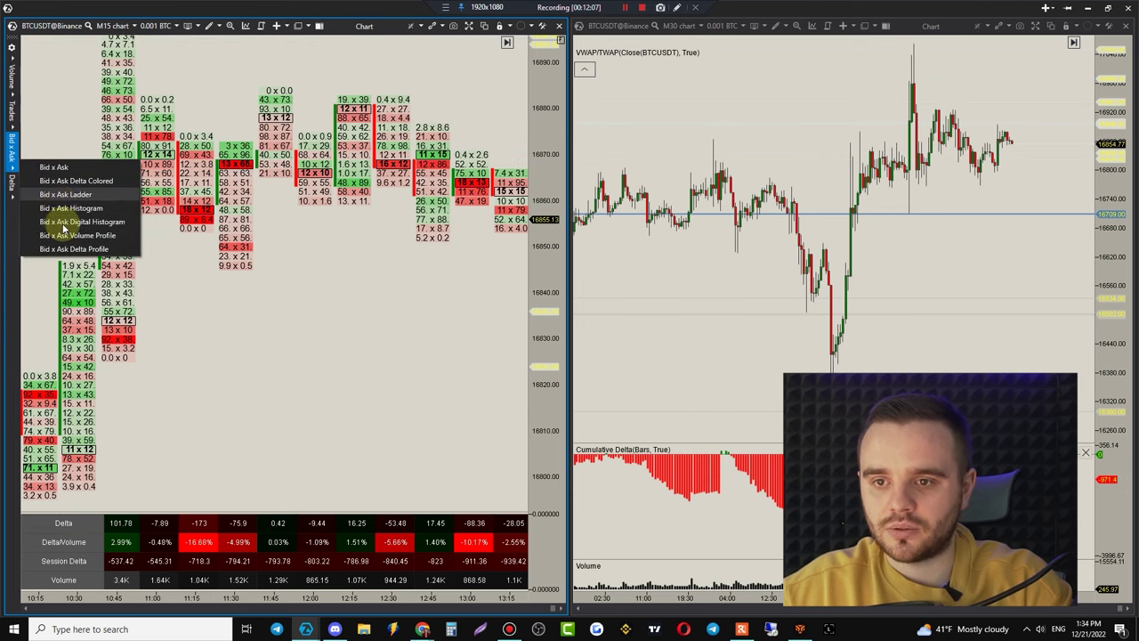
{"action": "left_click", "coordinate": [62, 194]}
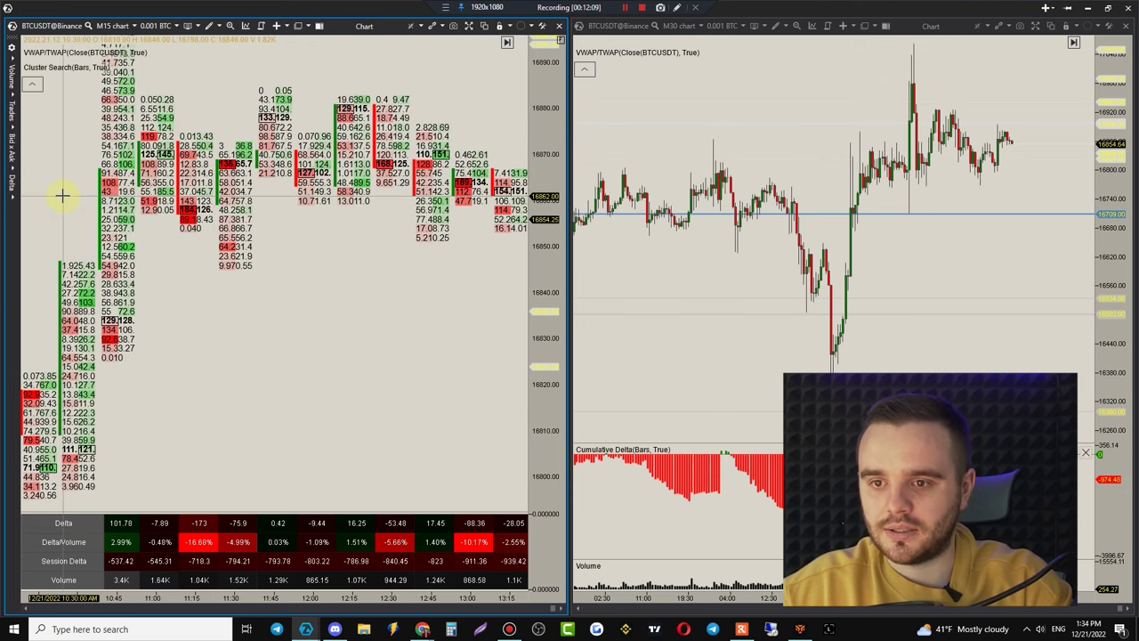
{"action": "left_click", "coordinate": [13, 155]}
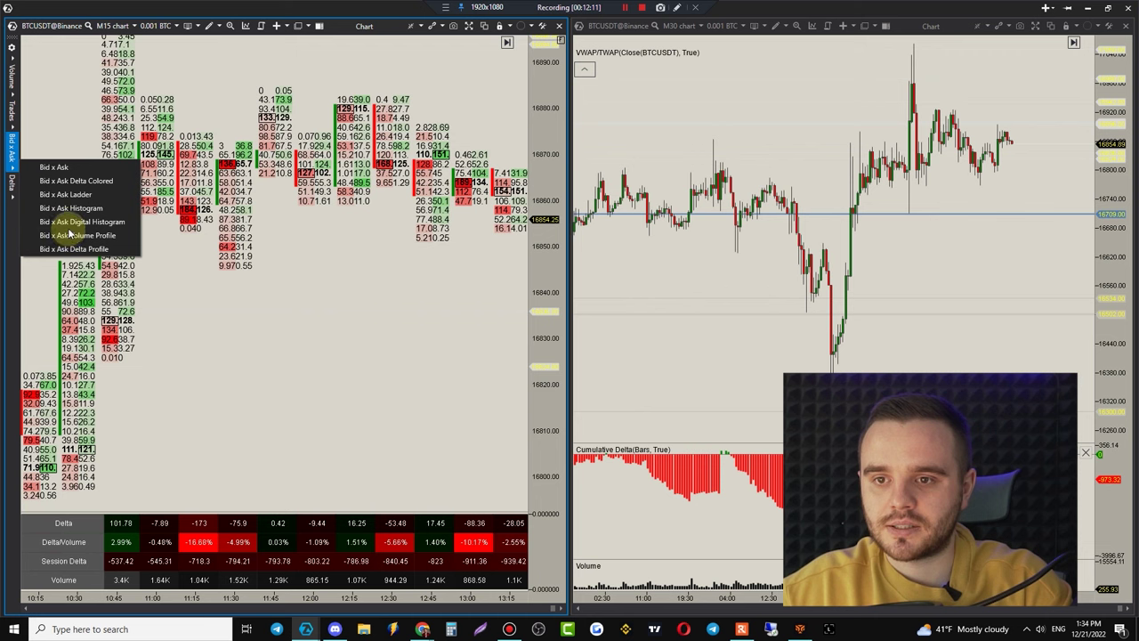
{"action": "left_click", "coordinate": [72, 209]}
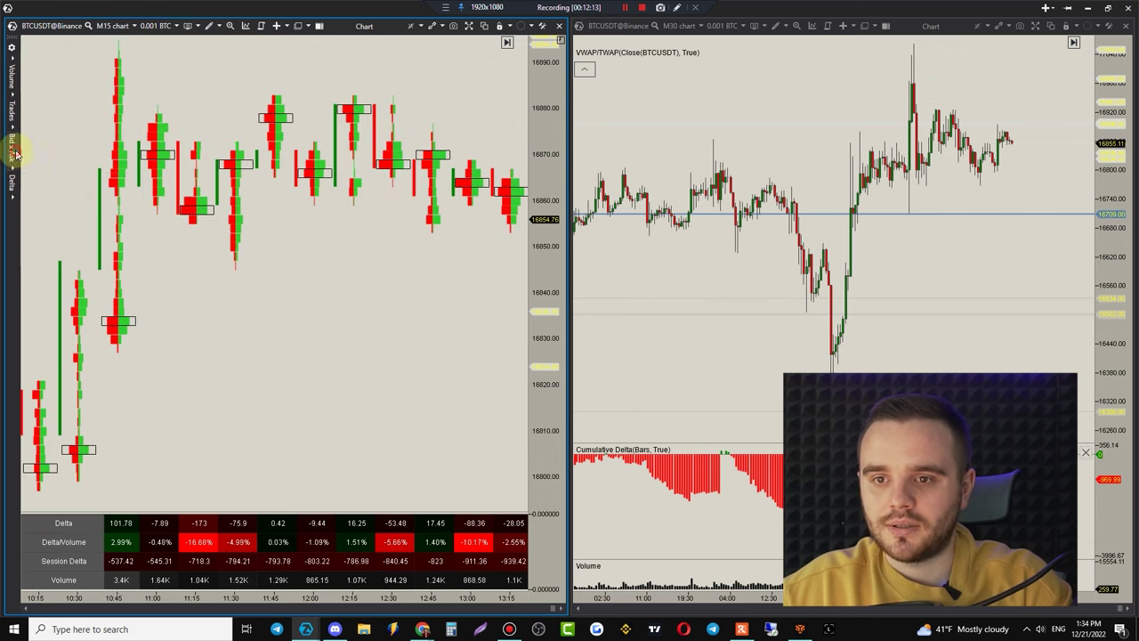
- Display the clusters of the BTCUSDT M15 spot chart as Bid x Ask Digital Histogram
{"action": "left_click", "coordinate": [55, 221]}
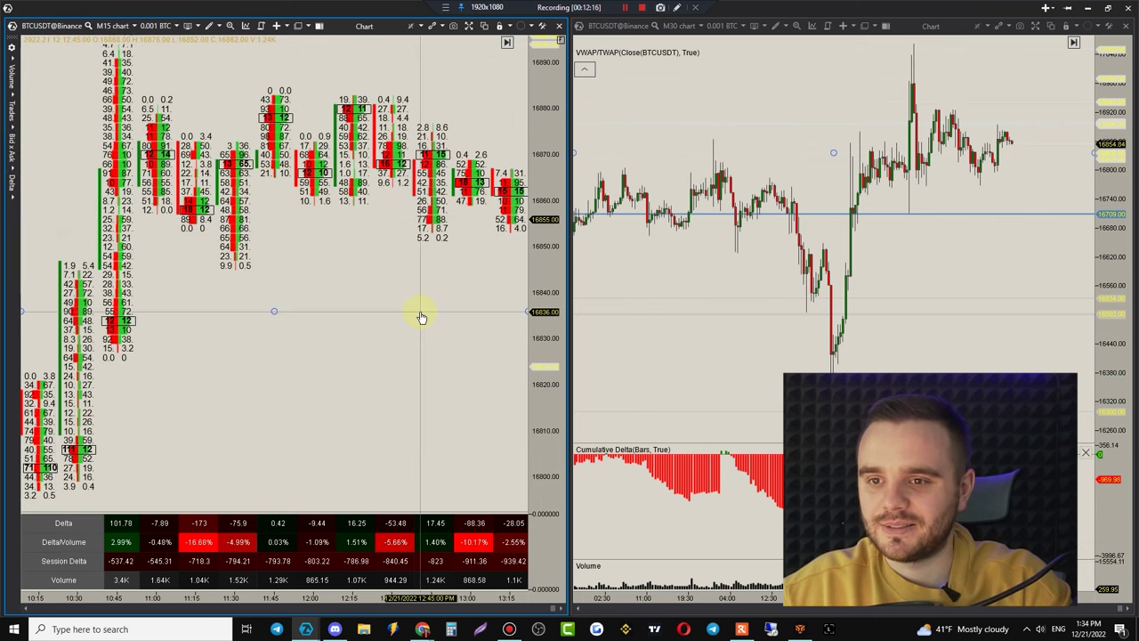
{"action": "scroll", "coordinate": [419, 311], "scroll_direction": "up", "scroll_amount": 3}
{"action": "scroll", "coordinate": [178, 365], "scroll_direction": "down", "scroll_amount": 3}
{"action": "scroll", "coordinate": [377, 328], "scroll_direction": "up", "scroll_amount": 2}
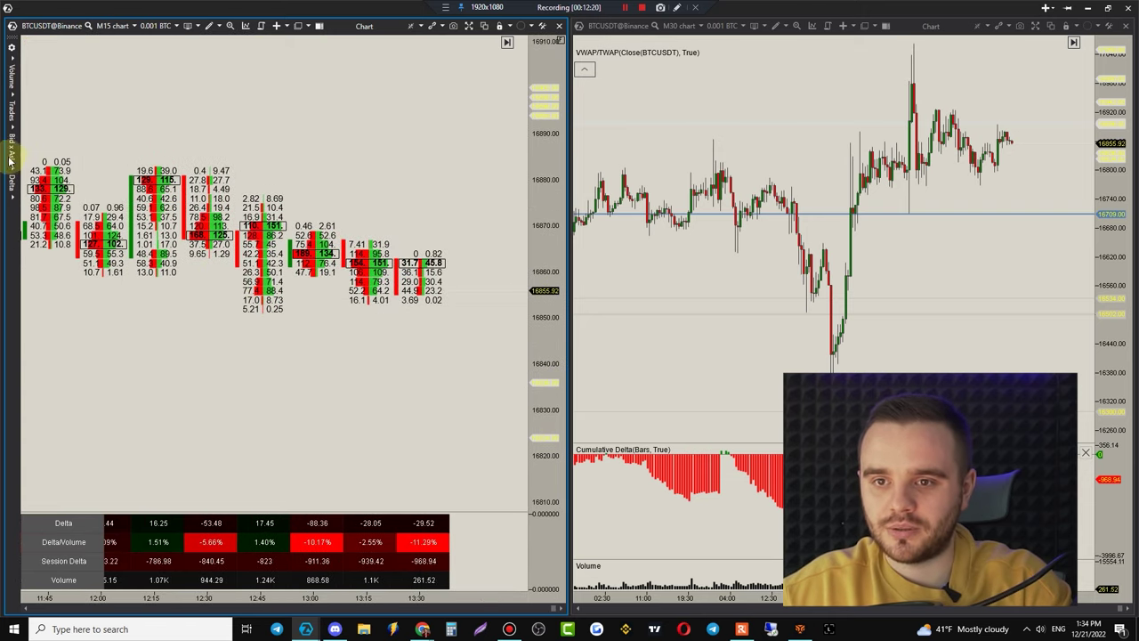
- Change the M15 chart's clusters to Bid x Ask Volume Profile and inspect the recent bars
{"action": "mouse_move", "coordinate": [13, 165]}
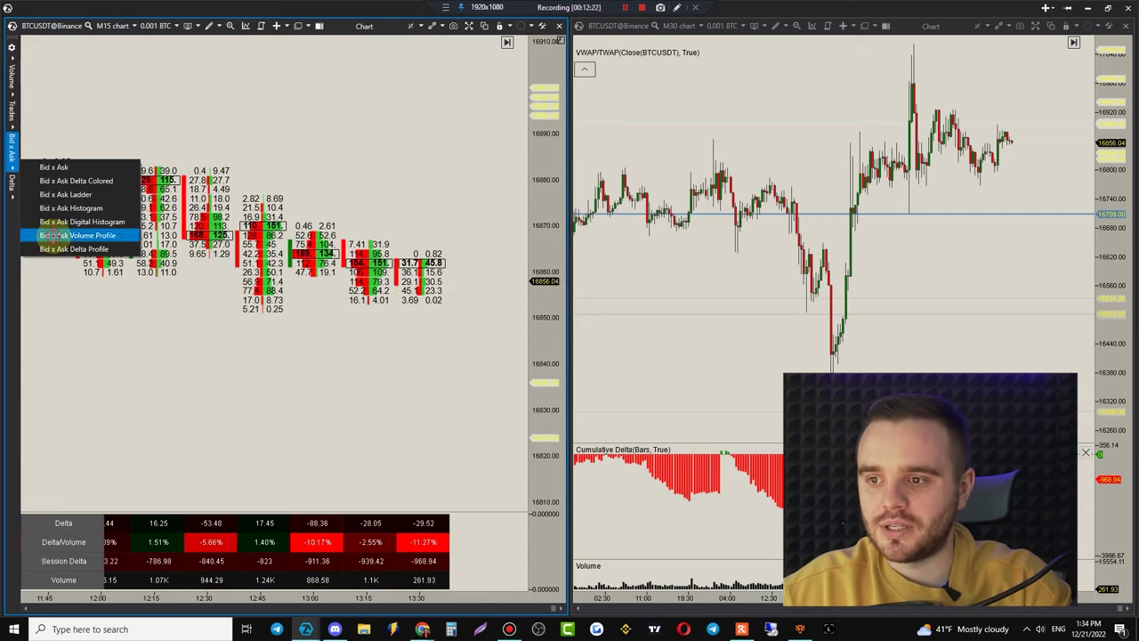
{"action": "left_click", "coordinate": [54, 235]}
{"action": "scroll", "coordinate": [394, 326], "scroll_direction": "down", "scroll_amount": 3}
{"action": "scroll", "coordinate": [216, 359], "scroll_direction": "up", "scroll_amount": 3}
{"action": "left_click_drag", "start_coordinate": [215, 359], "coordinate": [290, 255]}
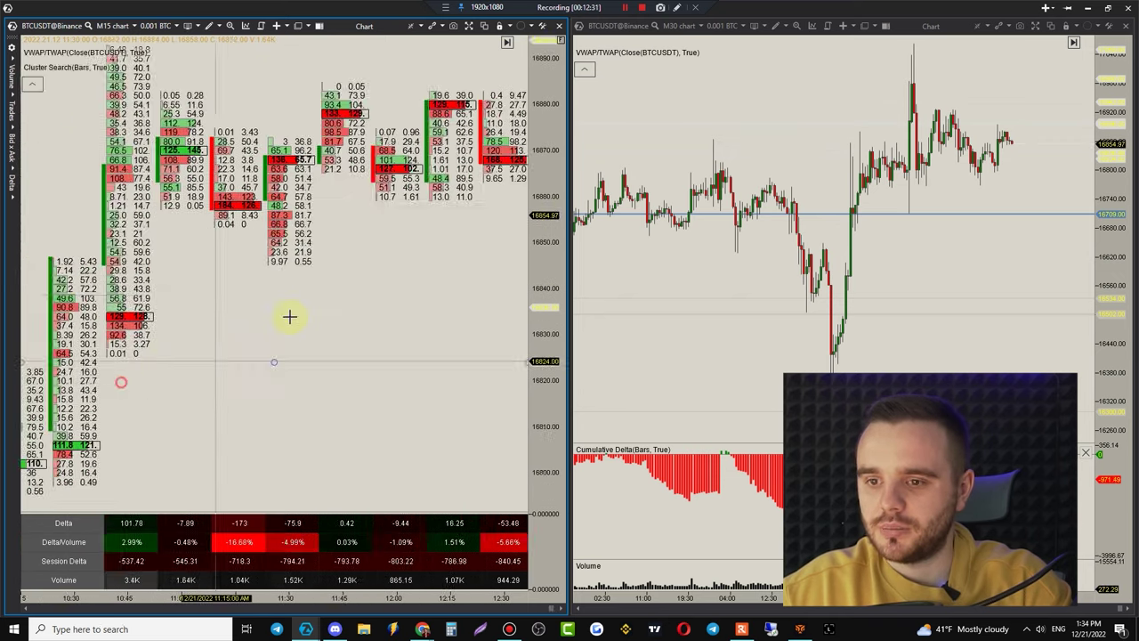
{"action": "left_click_drag", "start_coordinate": [290, 315], "coordinate": [275, 369]}
{"action": "left_click_drag", "start_coordinate": [164, 247], "coordinate": [371, 342]}
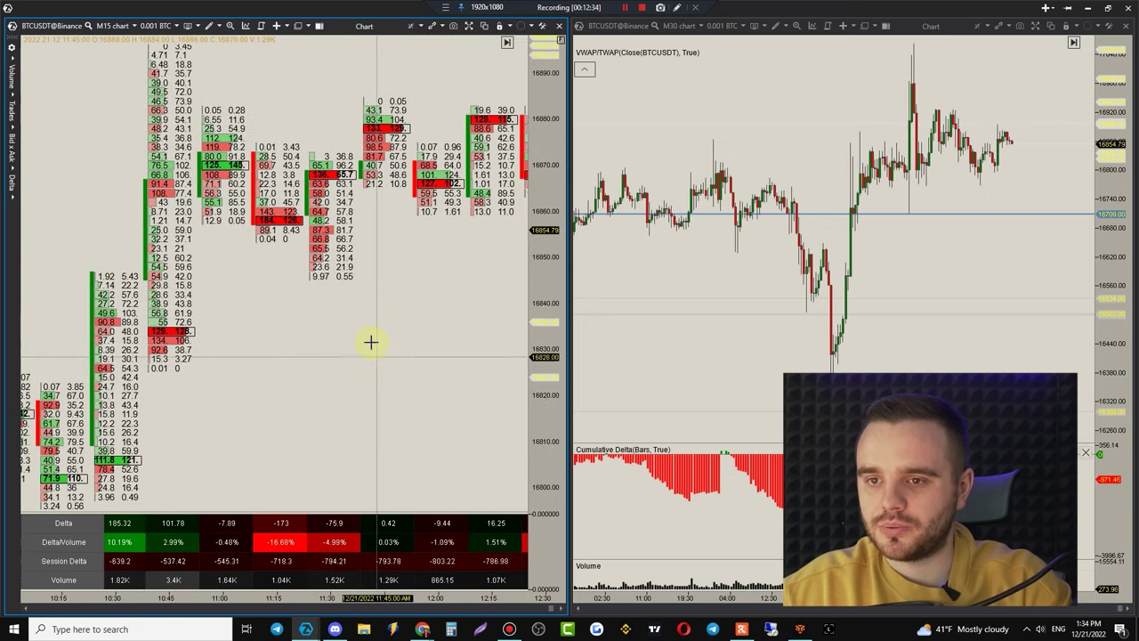
- Change the M15 chart's clusters to Delta Colored Volume Histogram and open the chart's settings
{"action": "mouse_move", "coordinate": [15, 150]}
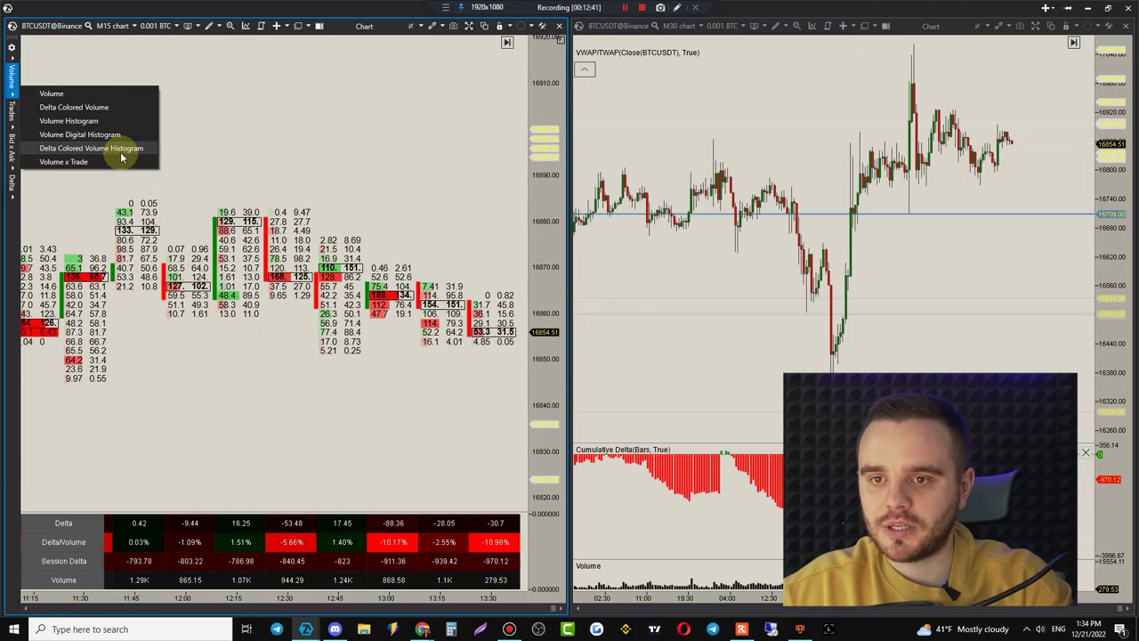
{"action": "left_click", "coordinate": [122, 156]}
{"action": "scroll", "coordinate": [419, 155], "scroll_direction": "down", "scroll_amount": 3}
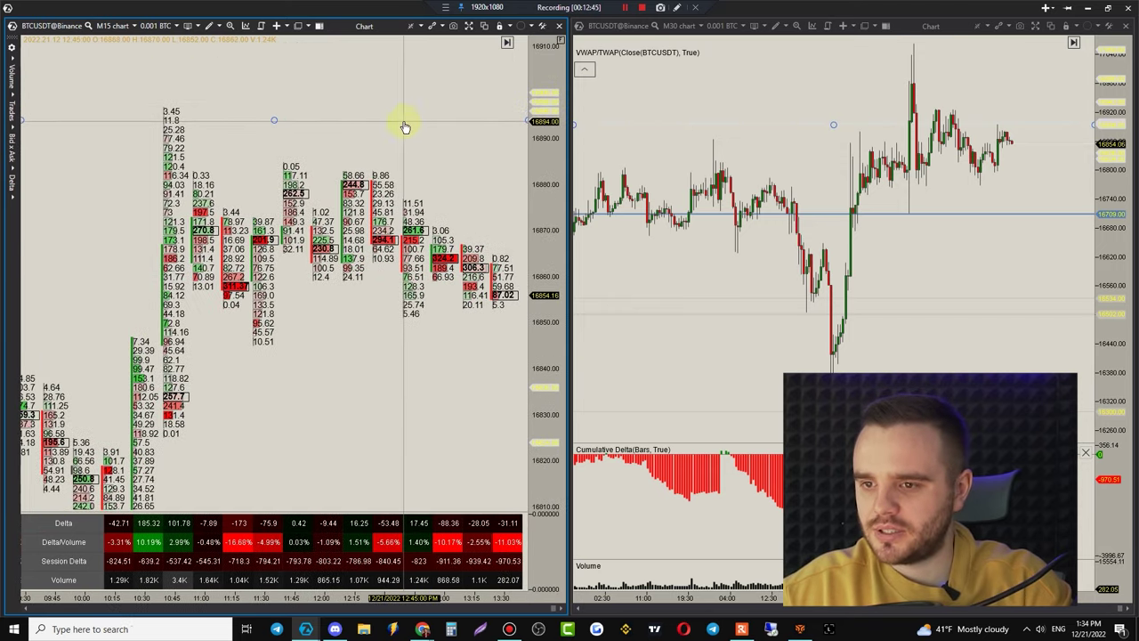
{"action": "scroll", "coordinate": [405, 127], "scroll_direction": "up", "scroll_amount": 1}
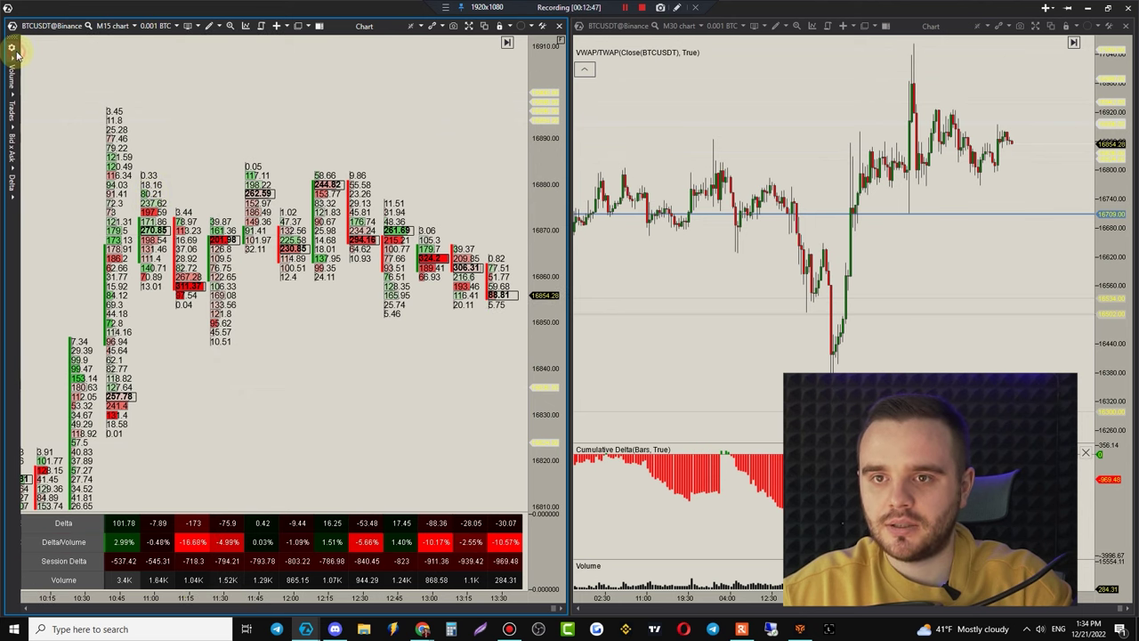
{"action": "left_click", "coordinate": [12, 49]}
{"action": "left_click", "coordinate": [566, 232]}
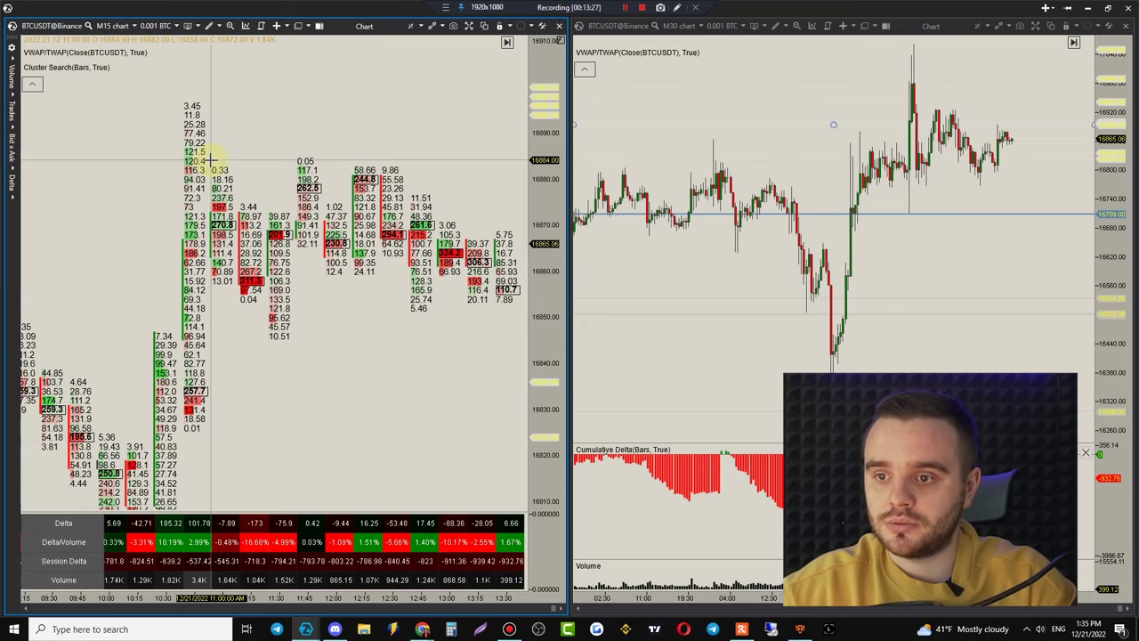
- Clone the BTCUSDT M15 footprint chart and dock the copy between the original and the M30 chart
{"action": "right_click", "coordinate": [211, 160]}
{"action": "left_click", "coordinate": [257, 381]}
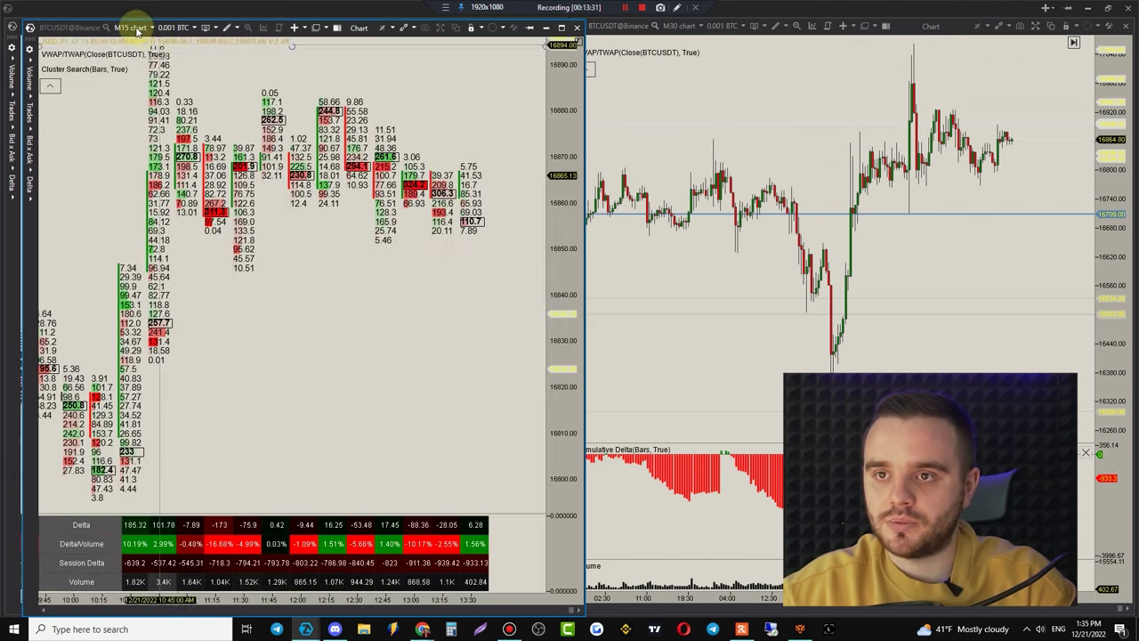
{"action": "left_click", "coordinate": [136, 29]}
{"action": "left_click_drag", "start_coordinate": [292, 26], "coordinate": [561, 475]}
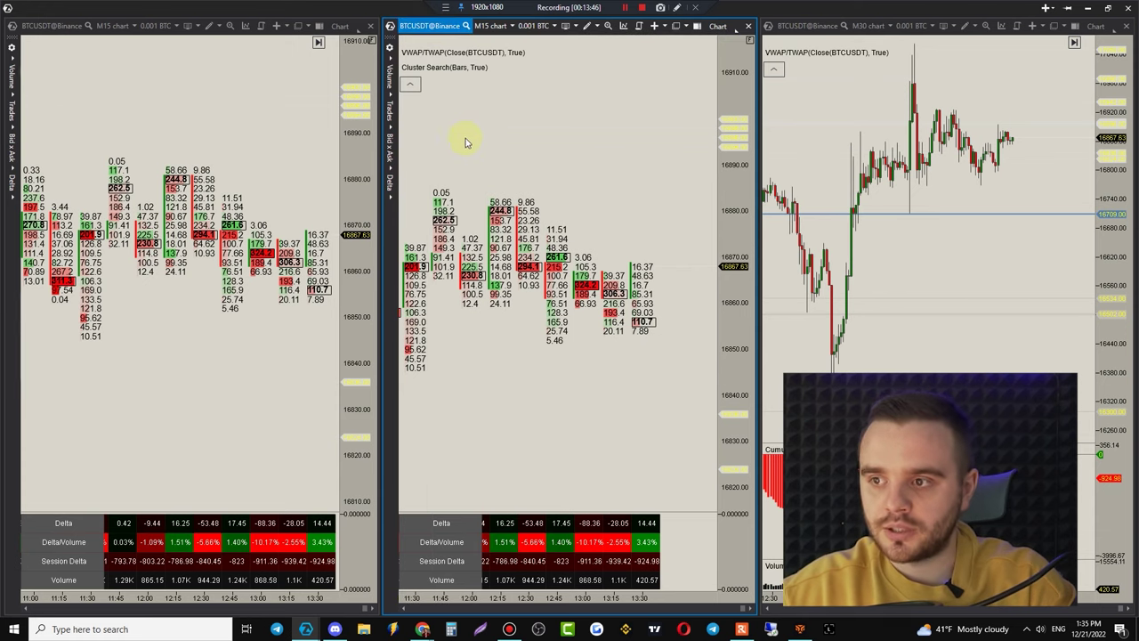
- Change the cloned chart's instrument to BTCUSDT@BinanceFutures
{"action": "left_click", "coordinate": [482, 225]}
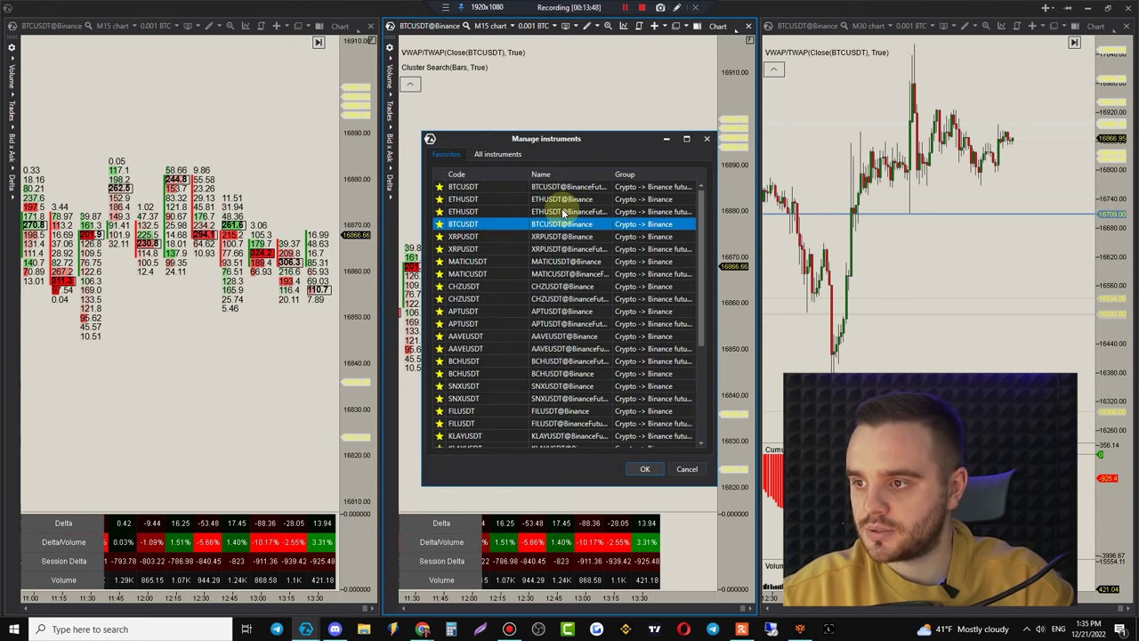
{"action": "left_click", "coordinate": [561, 188]}
{"action": "left_click", "coordinate": [648, 469]}
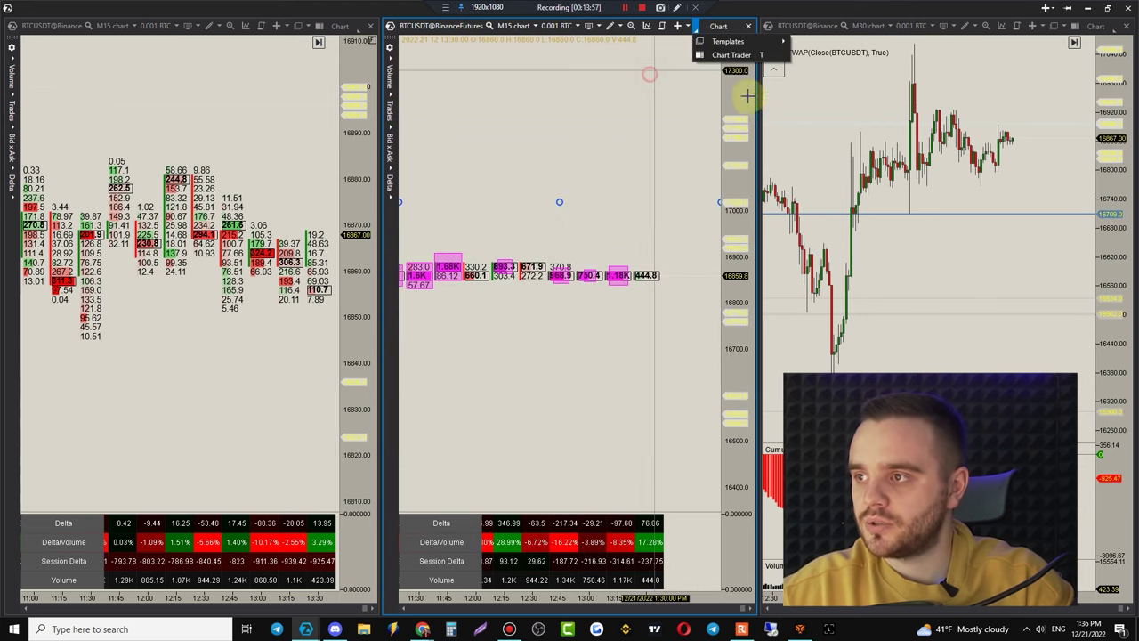
- Widen the BTCUSDT@BinanceFutures chart and apply a finer price scale to its clusters
{"action": "left_click_drag", "start_coordinate": [624, 26], "coordinate": [751, 47]}
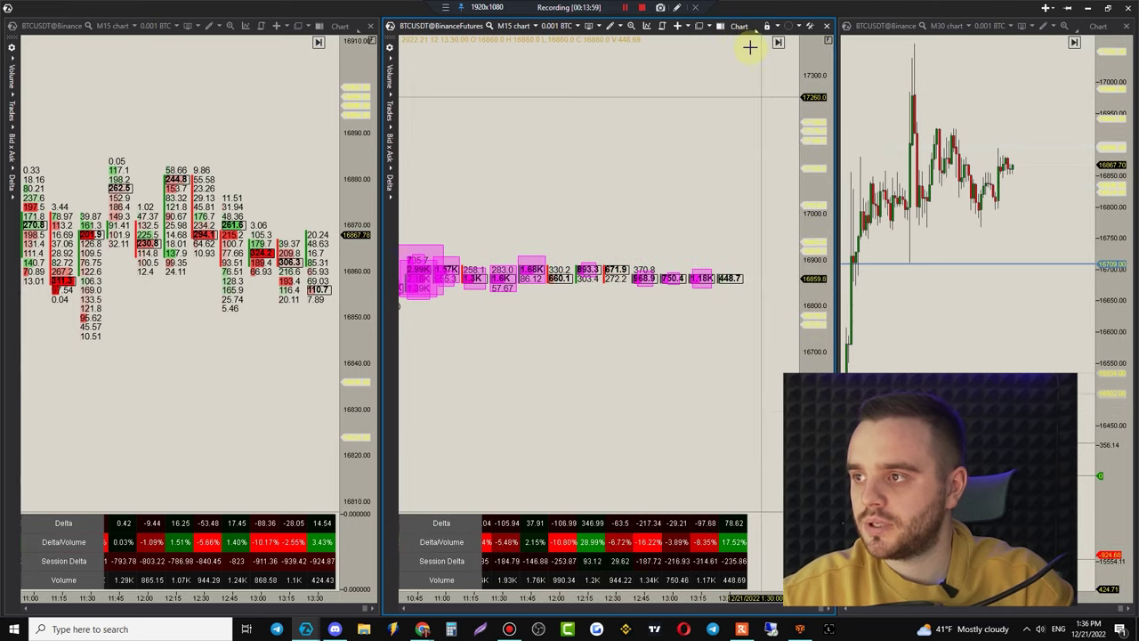
{"action": "left_click", "coordinate": [757, 26]}
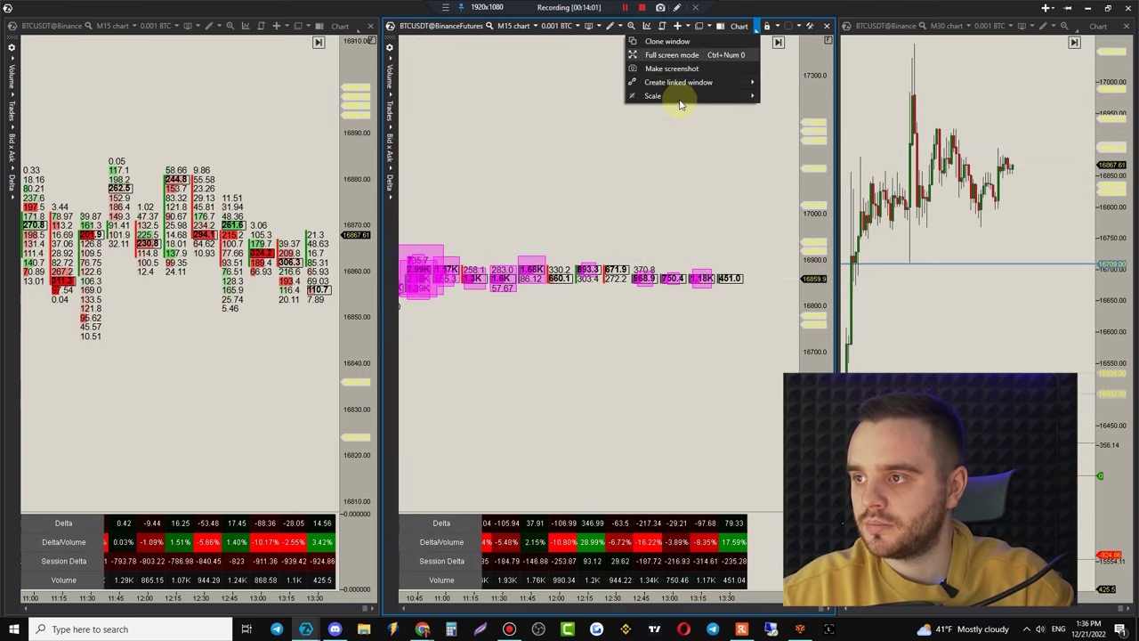
{"action": "mouse_move", "coordinate": [684, 100]}
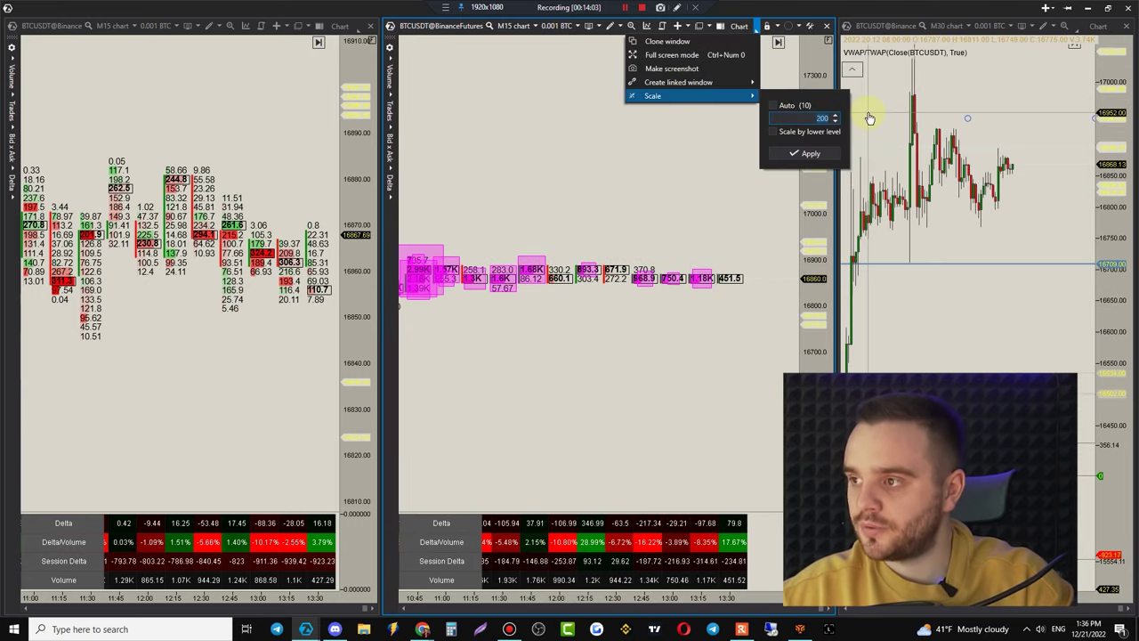
{"action": "left_click", "coordinate": [779, 153]}
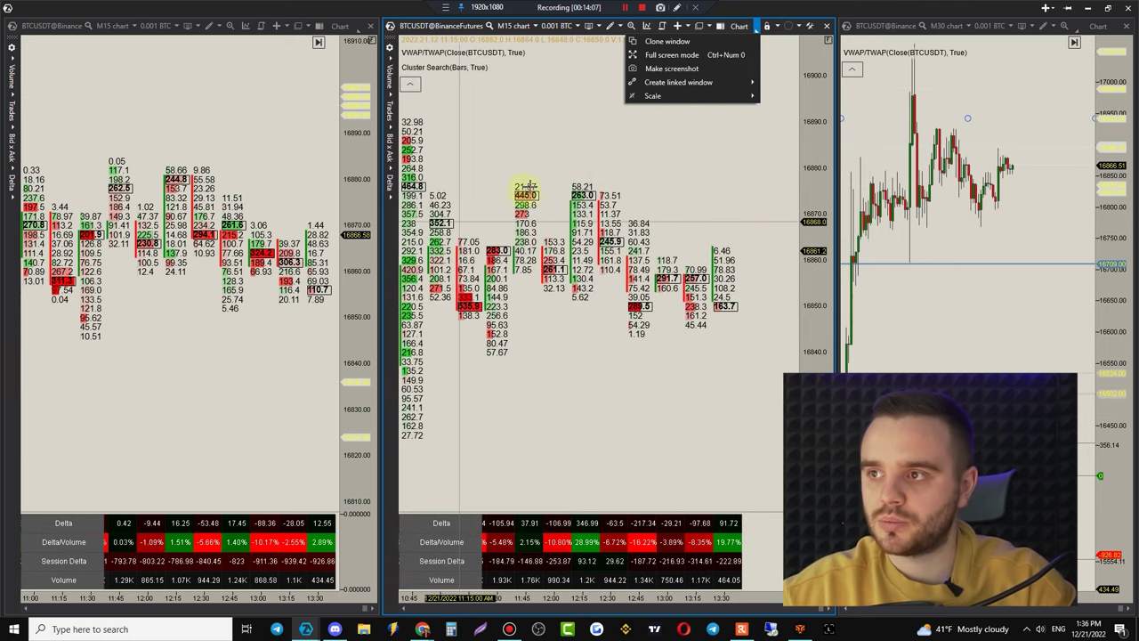
- Compare the recent volume clusters of the BTCUSDT spot and futures charts
{"action": "left_click_drag", "start_coordinate": [708, 194], "coordinate": [742, 185]}
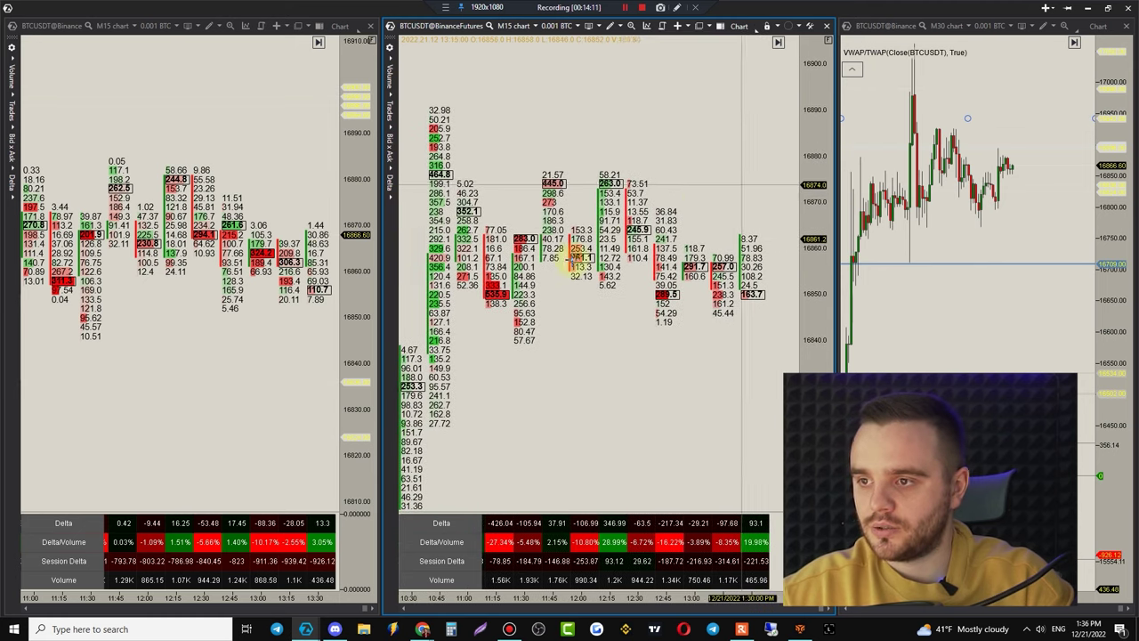
{"action": "scroll", "coordinate": [293, 101], "scroll_direction": "down", "scroll_amount": 2}
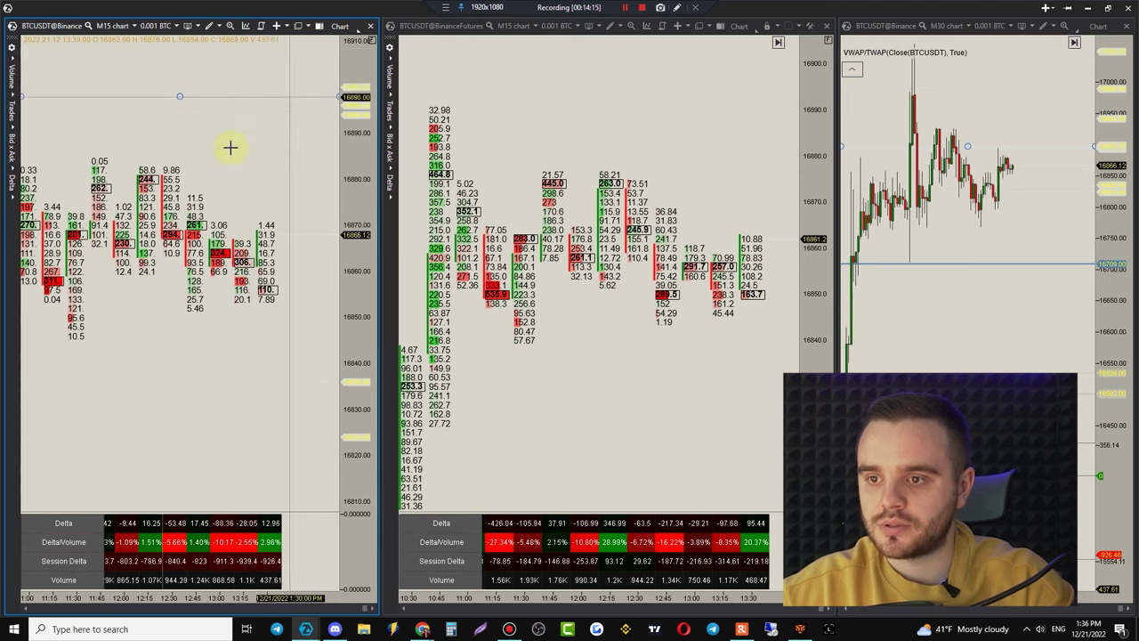
{"action": "scroll", "coordinate": [264, 214], "scroll_direction": "up", "scroll_amount": 2}
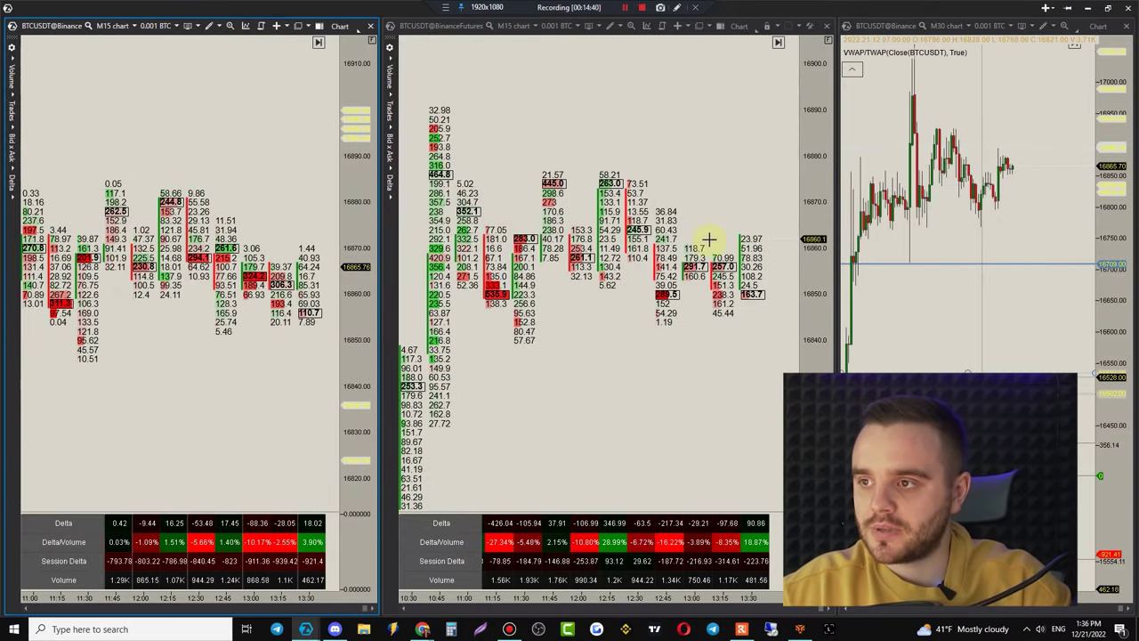
- Save the BTCUSDT@BinanceFutures chart setup as a new template named "21st Dec Footprint"
{"action": "right_click", "coordinate": [589, 107]}
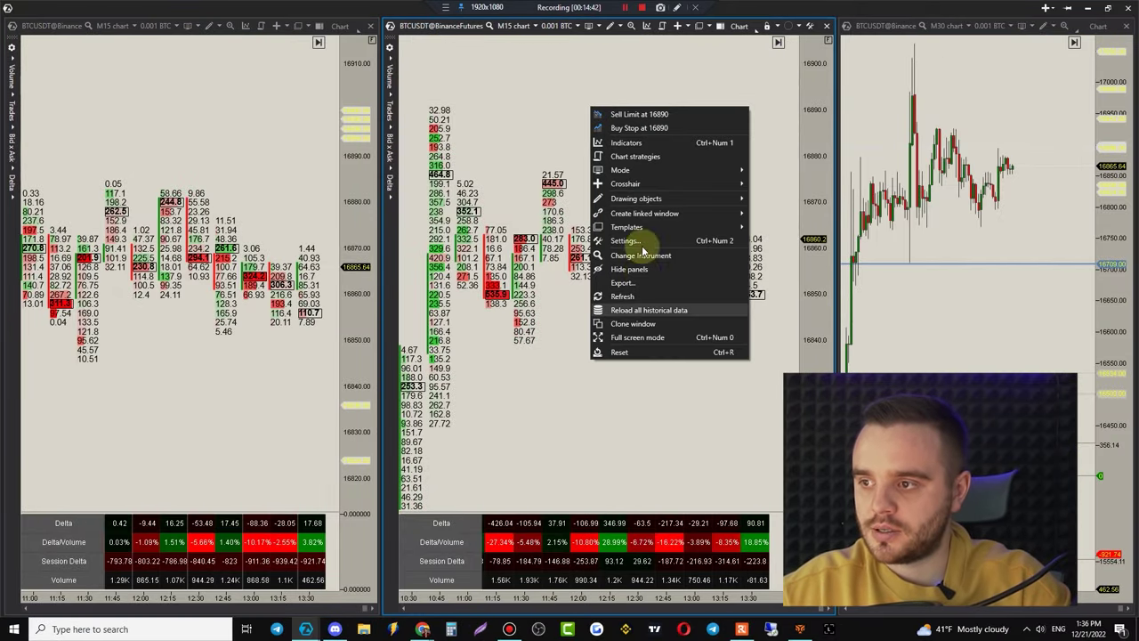
{"action": "mouse_move", "coordinate": [646, 226]}
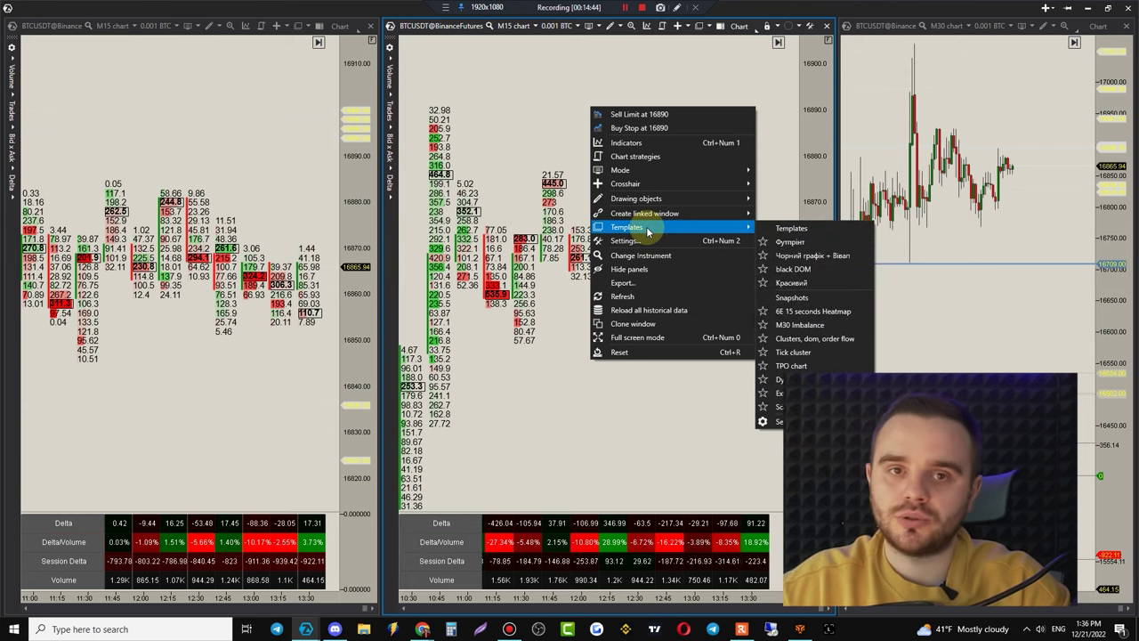
{"action": "left_click", "coordinate": [774, 426]}
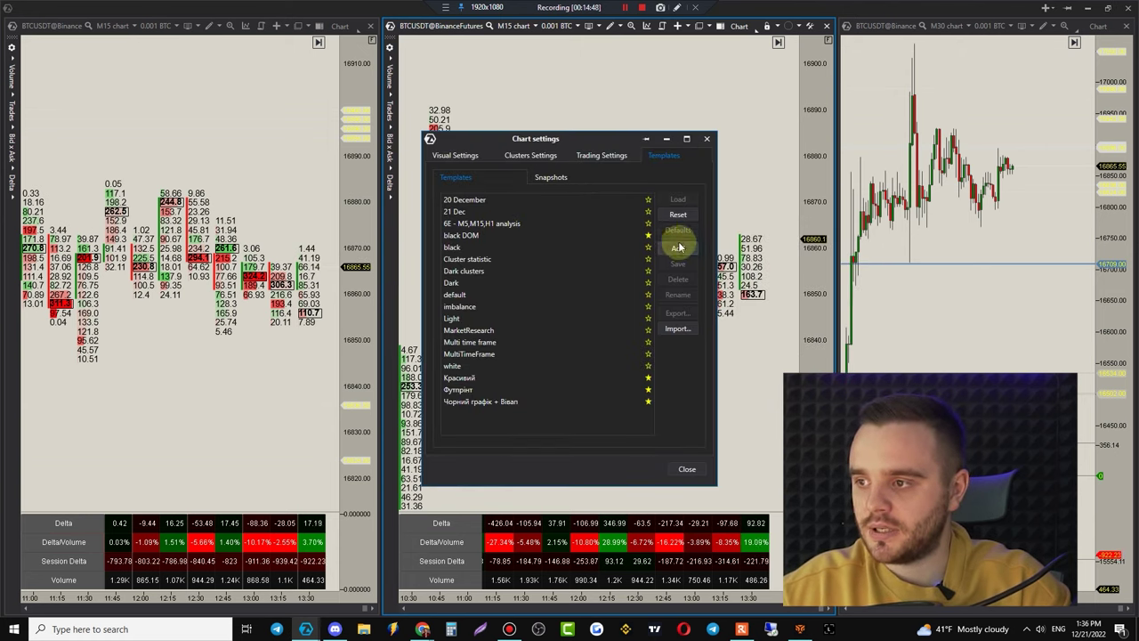
{"action": "left_click", "coordinate": [678, 247]}
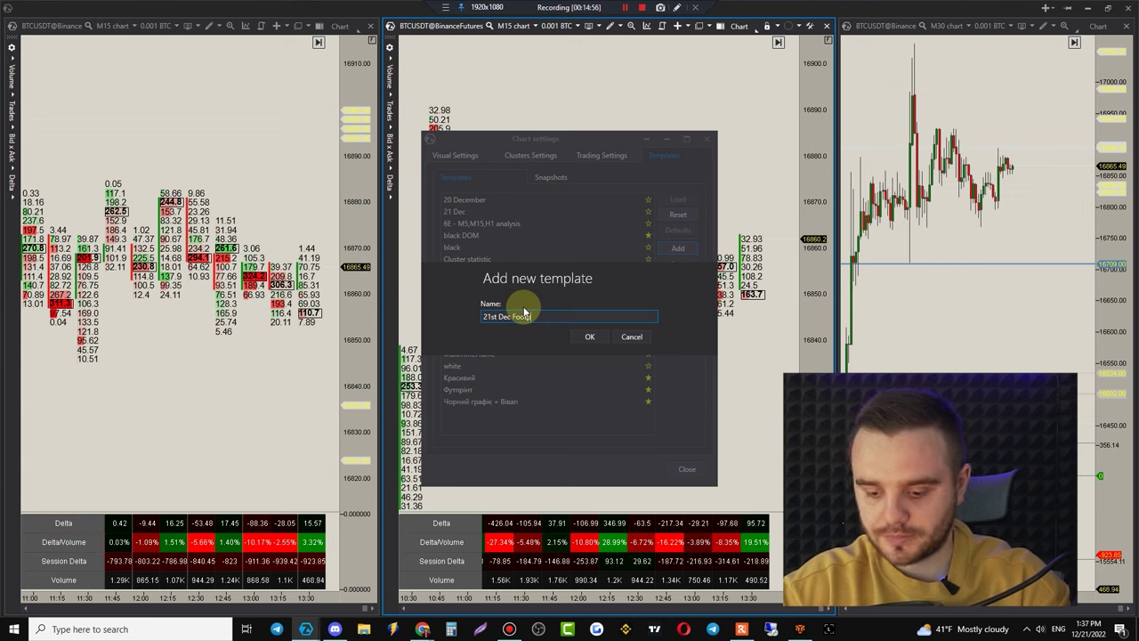
{"action": "type", "text": "int"}
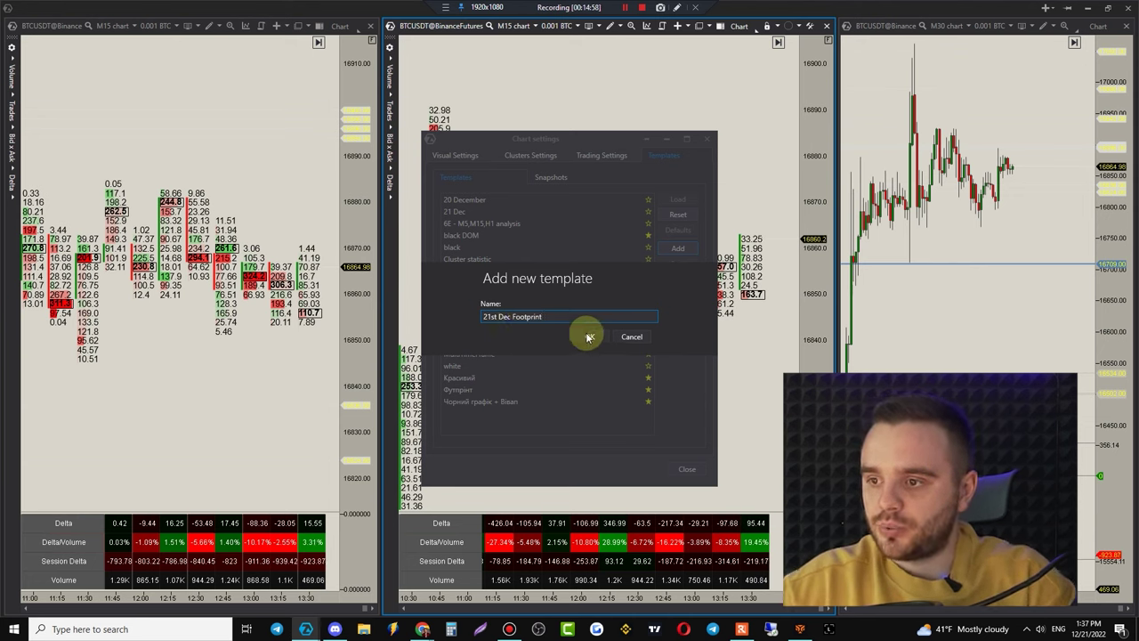
{"action": "left_click", "coordinate": [589, 335]}
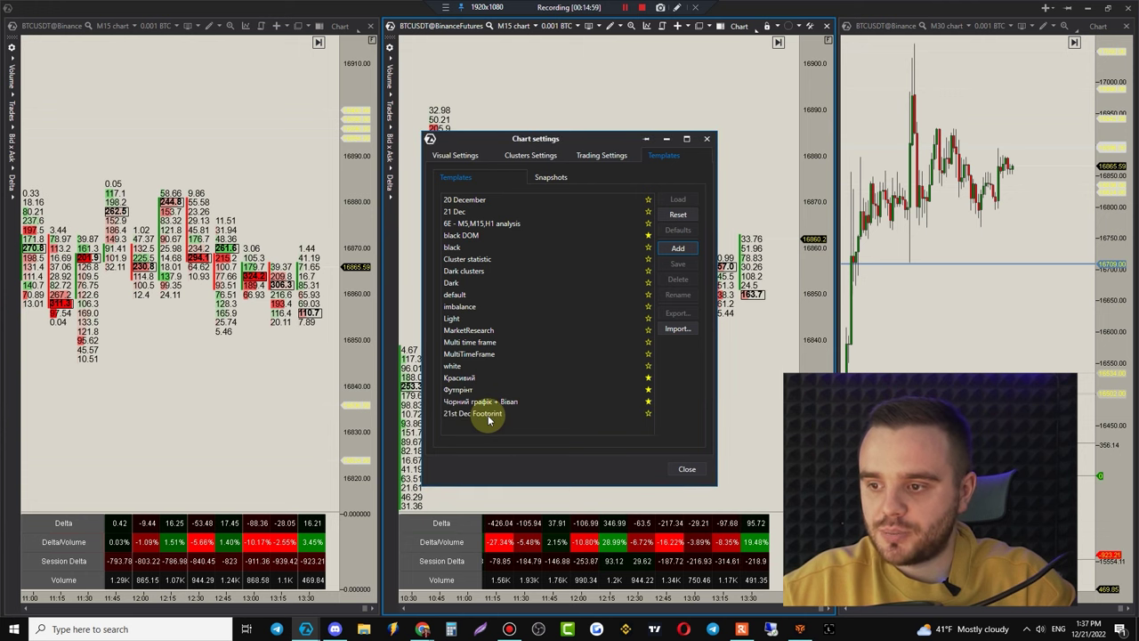
{"action": "left_click", "coordinate": [681, 469]}
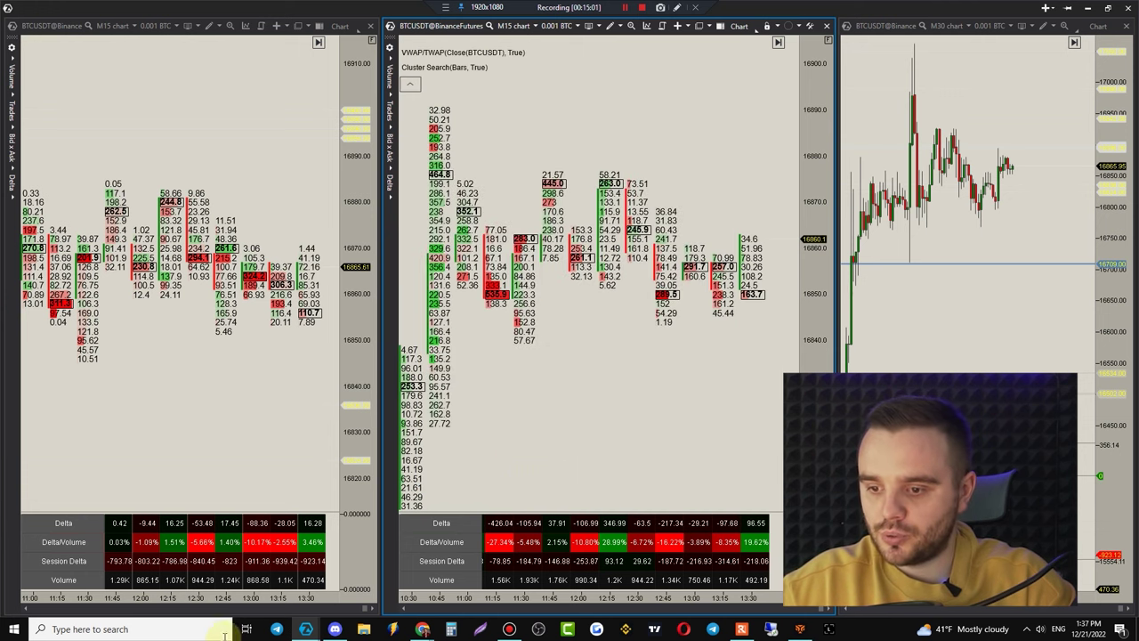
- Switch to the main ATAS window and open a new chart for DOGEUSDT from the Binance futures group
{"action": "mouse_move", "coordinate": [313, 635]}
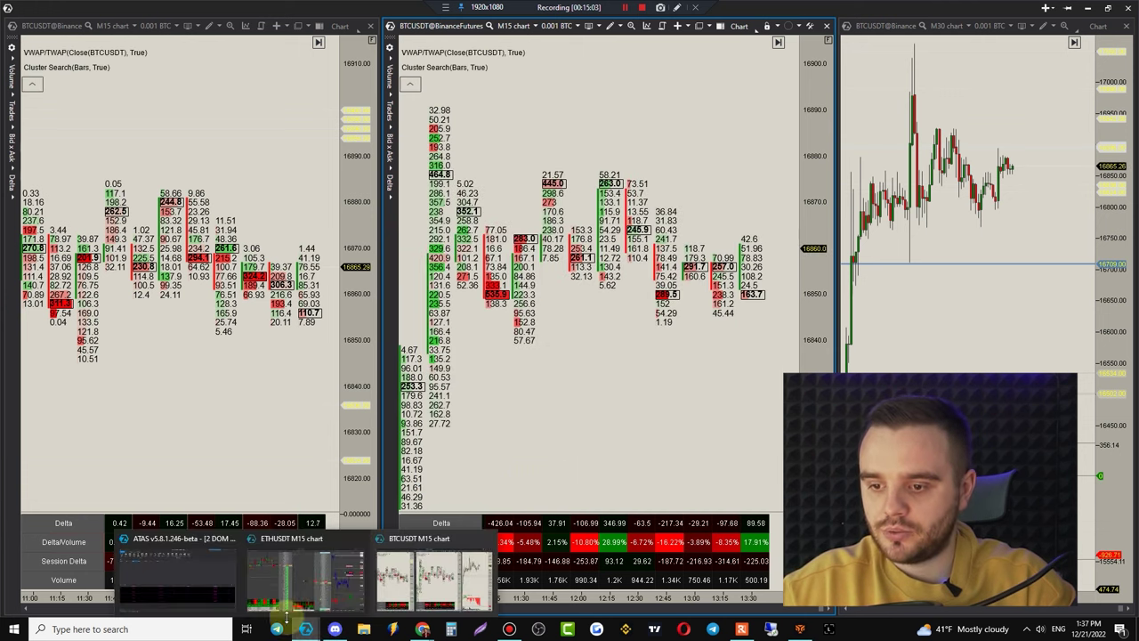
{"action": "left_click", "coordinate": [165, 574]}
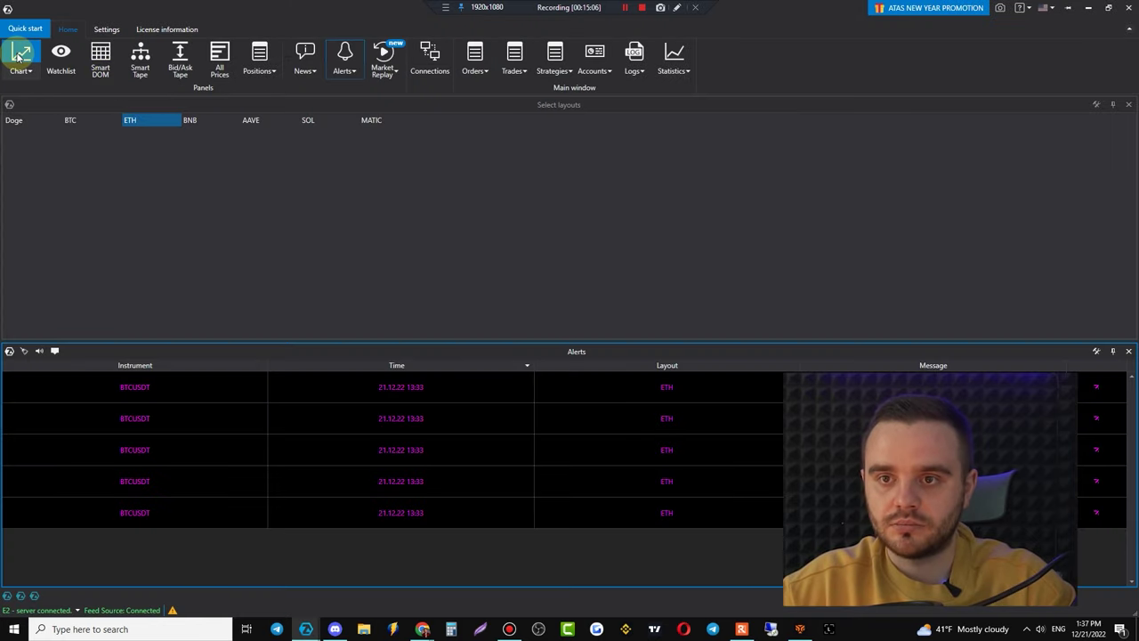
{"action": "left_click", "coordinate": [60, 55]}
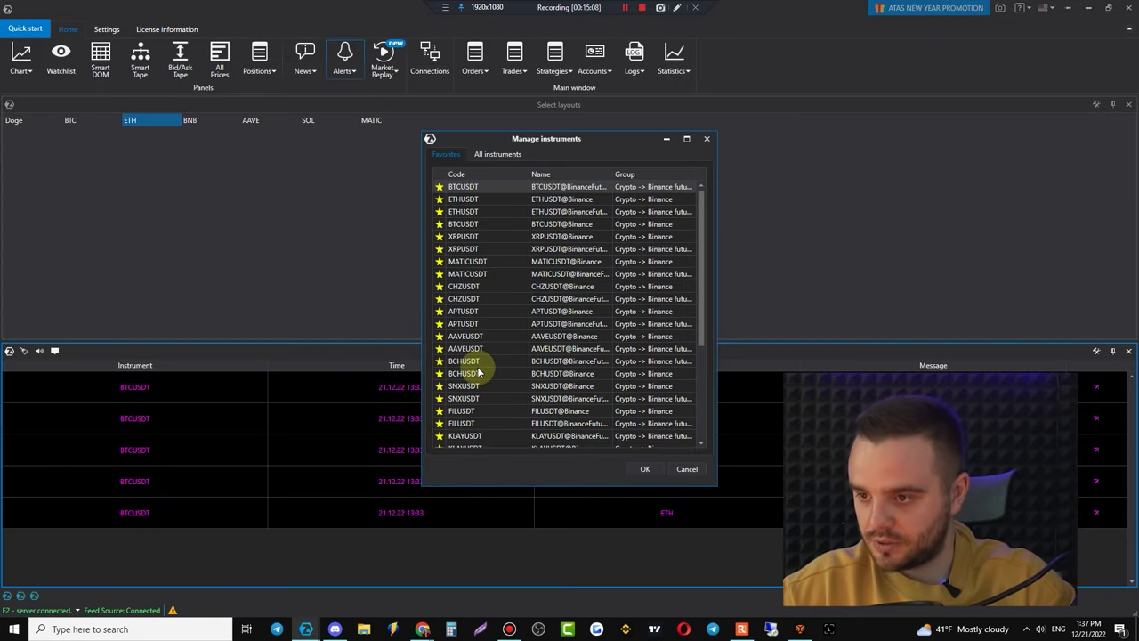
{"action": "left_click", "coordinate": [469, 286]}
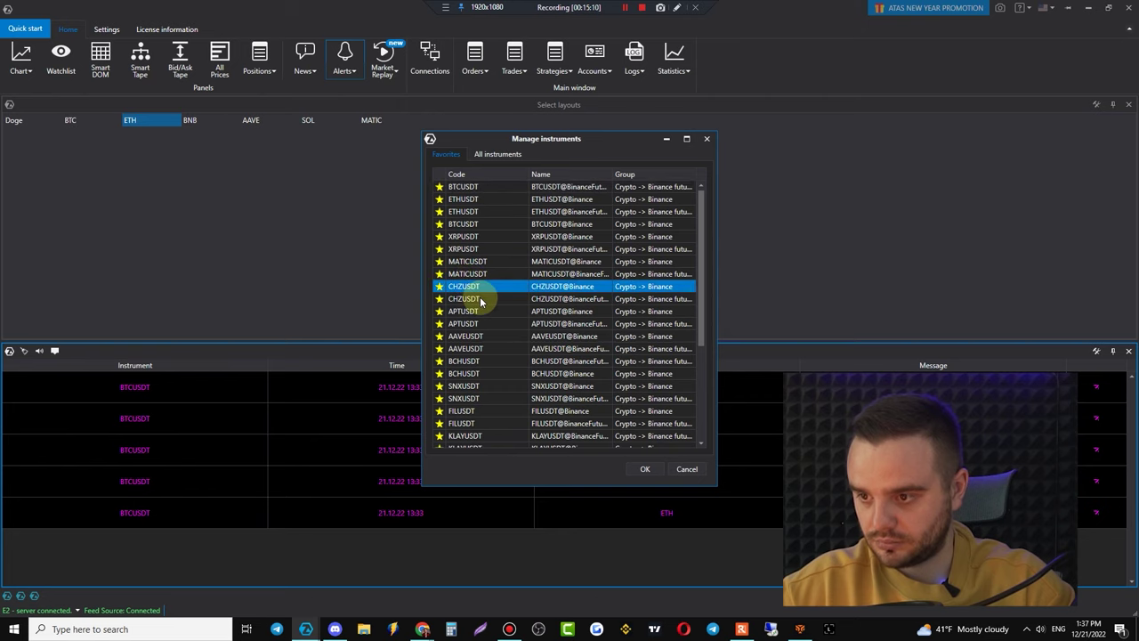
{"action": "scroll", "coordinate": [489, 412], "scroll_direction": "down", "scroll_amount": 2}
{"action": "left_click", "coordinate": [463, 399]}
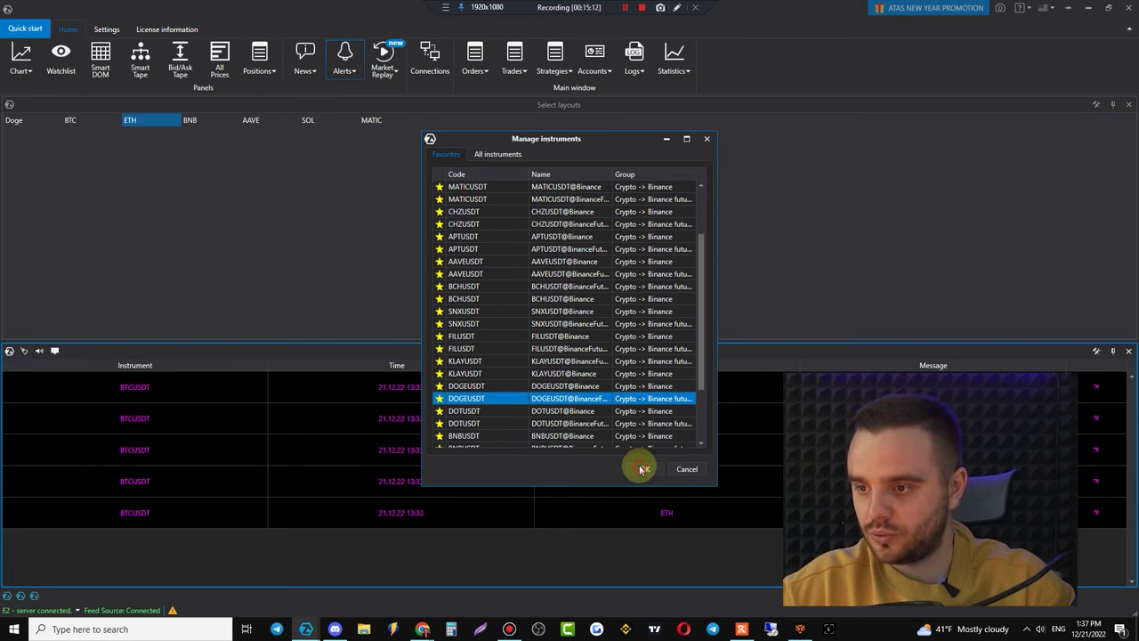
{"action": "left_click", "coordinate": [642, 469]}
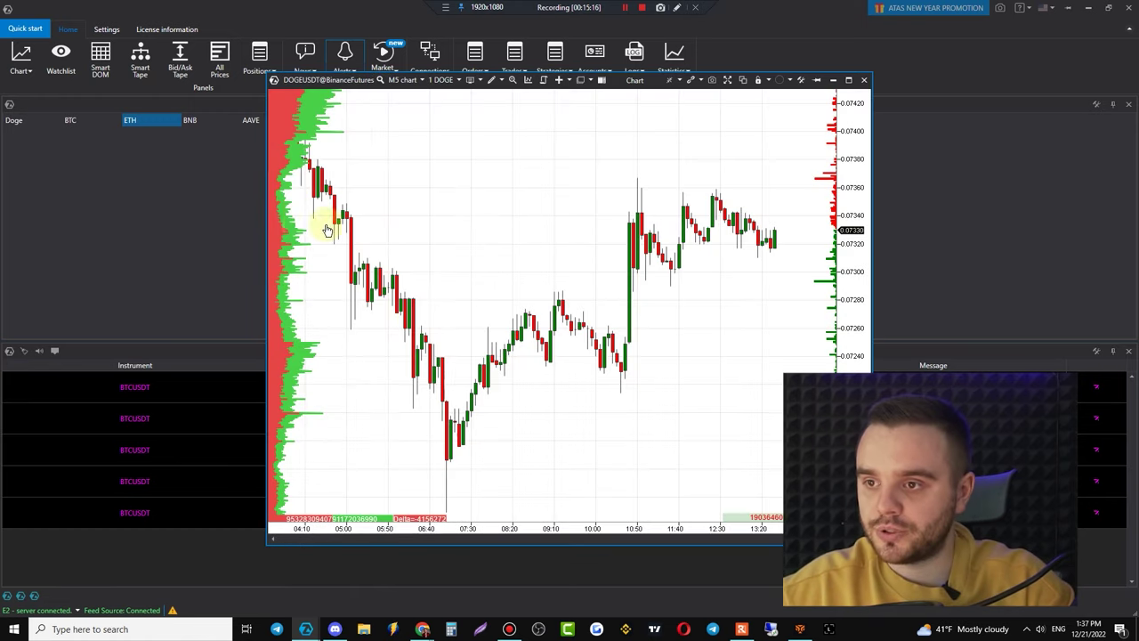
- Load the "21st Dec Footprint" template onto the DOGEUSDT@BinanceFutures chart
{"action": "double_click", "coordinate": [419, 214]}
{"action": "left_click", "coordinate": [680, 142]}
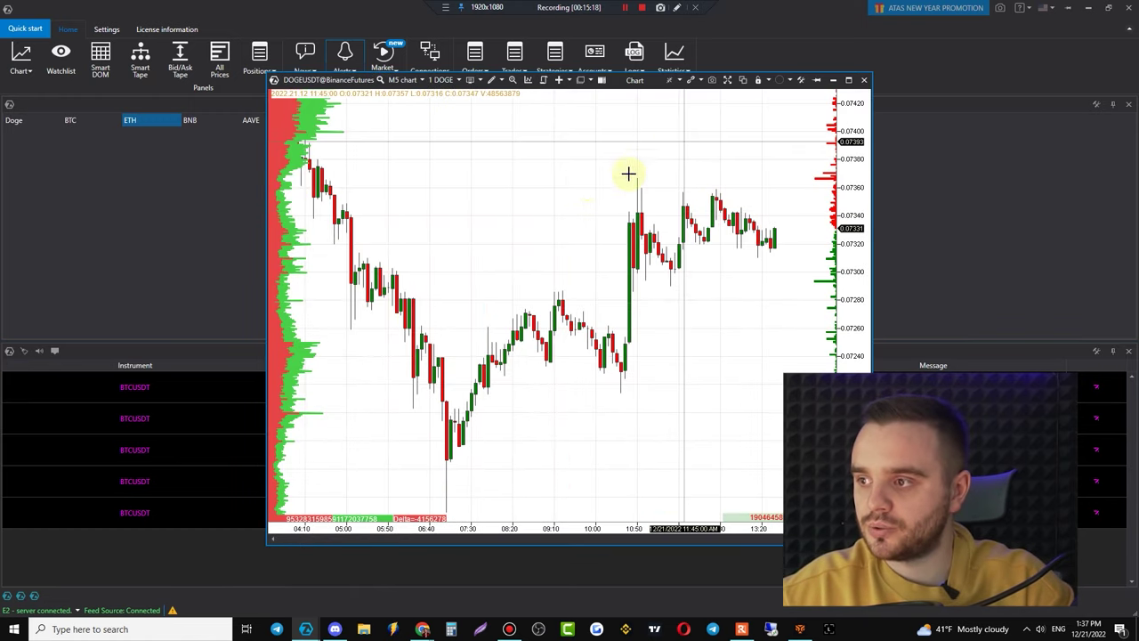
{"action": "right_click", "coordinate": [546, 173]}
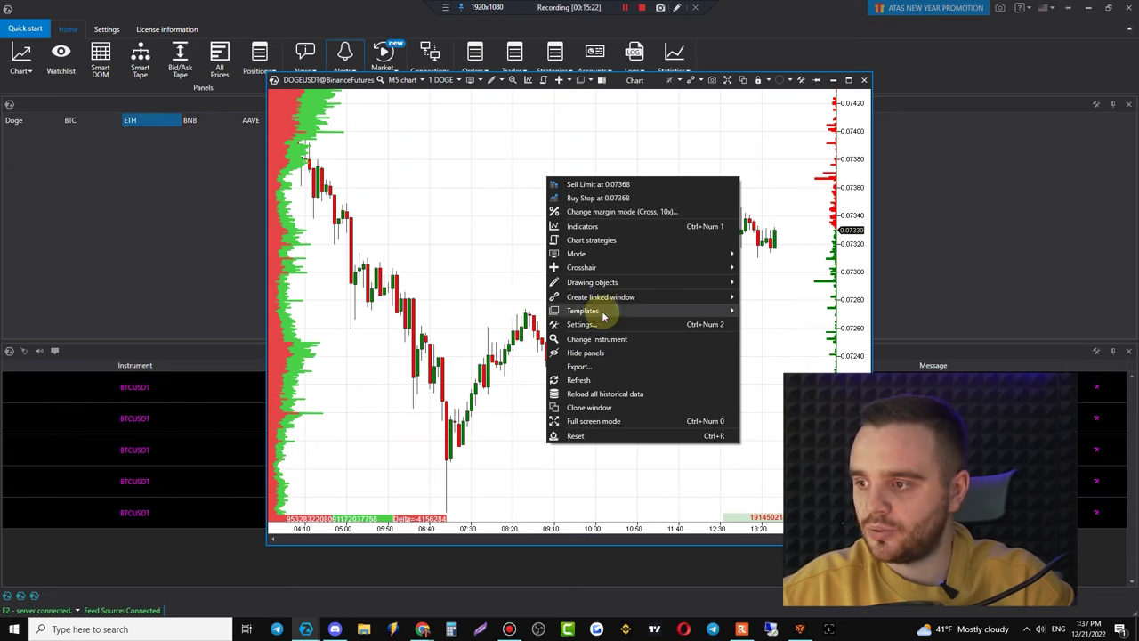
{"action": "mouse_move", "coordinate": [603, 317]}
{"action": "left_click", "coordinate": [764, 500]}
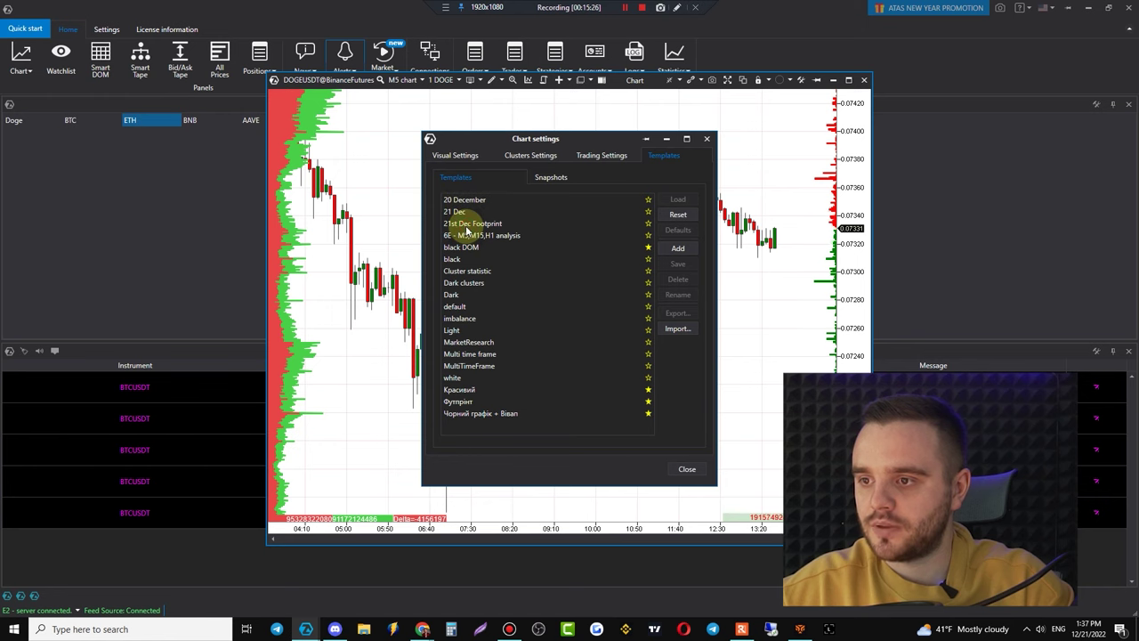
{"action": "left_click", "coordinate": [470, 223]}
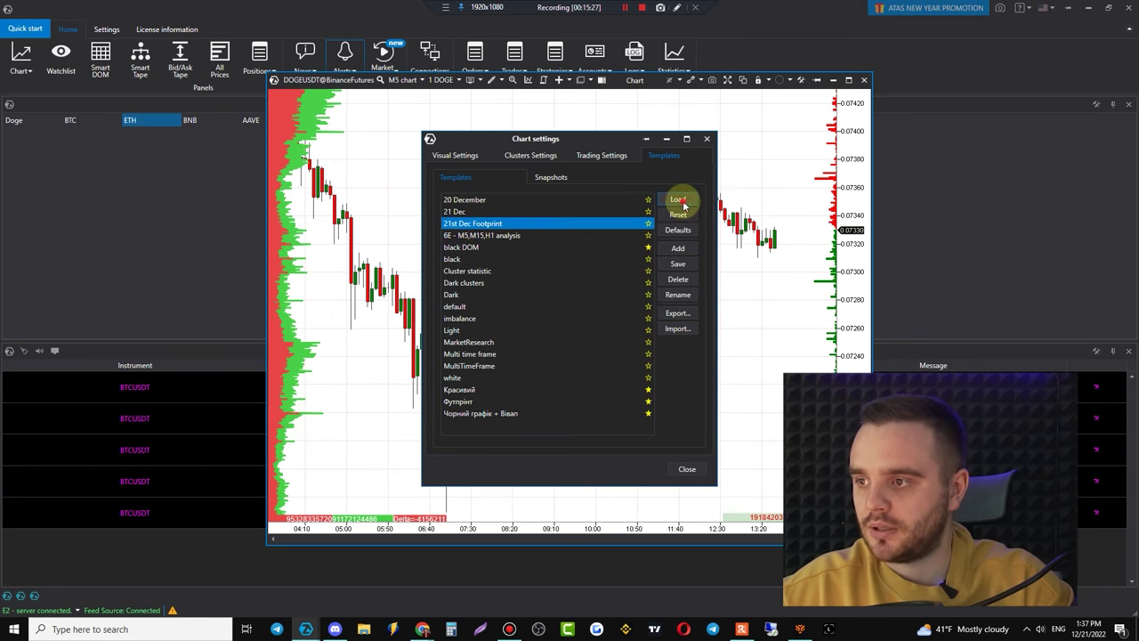
{"action": "left_click", "coordinate": [678, 199]}
{"action": "left_click", "coordinate": [607, 340]}
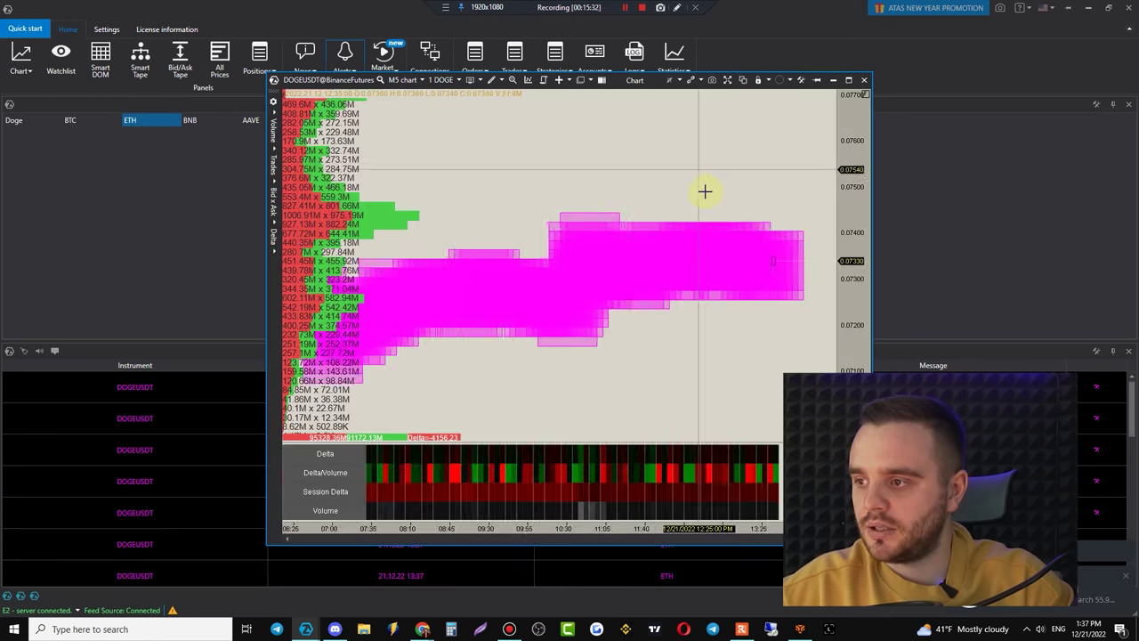
- Apply a finer price scale to the DOGEUSDT clusters and enlarge the most recent bars
{"action": "left_click", "coordinate": [669, 80]}
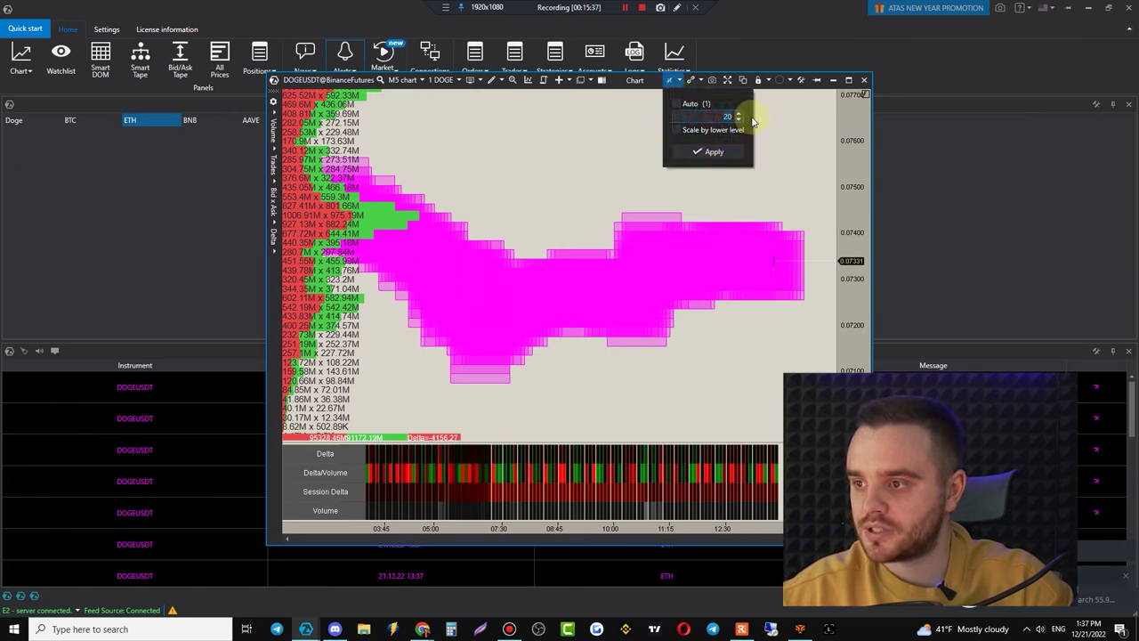
{"action": "left_click", "coordinate": [716, 150]}
{"action": "left_click_drag", "start_coordinate": [755, 252], "coordinate": [608, 249]}
{"action": "scroll", "coordinate": [609, 250], "scroll_direction": "up", "scroll_amount": 5}
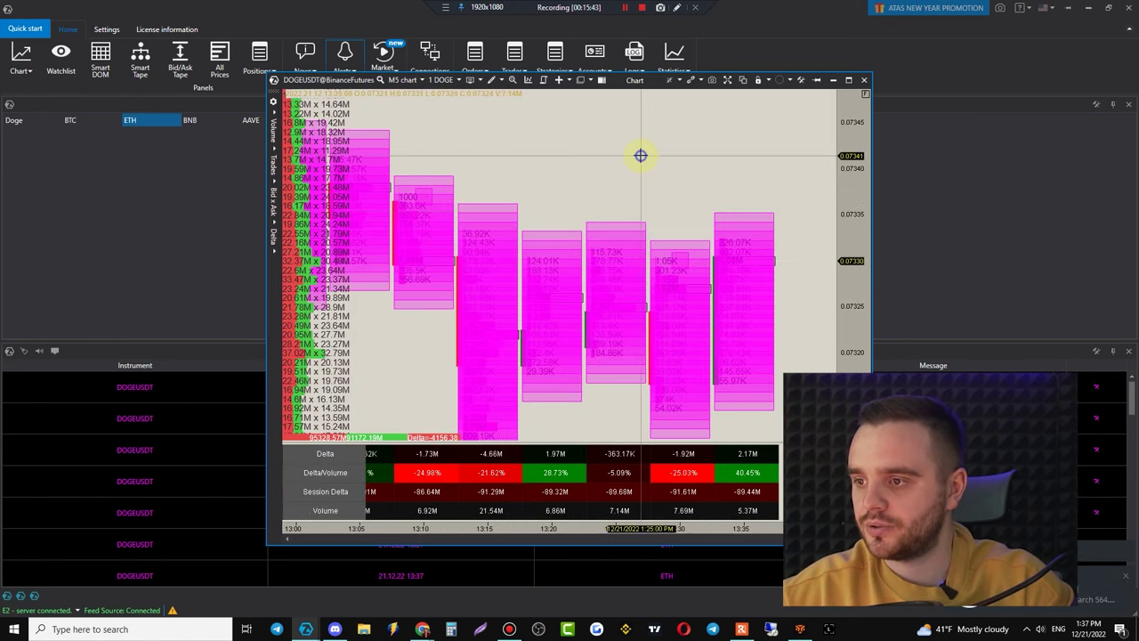
- Set the Cluster Search indicator's minimum value to 7,000,000 on the DOGEUSDT chart
{"action": "right_click", "coordinate": [641, 158]}
{"action": "left_click", "coordinate": [709, 211]}
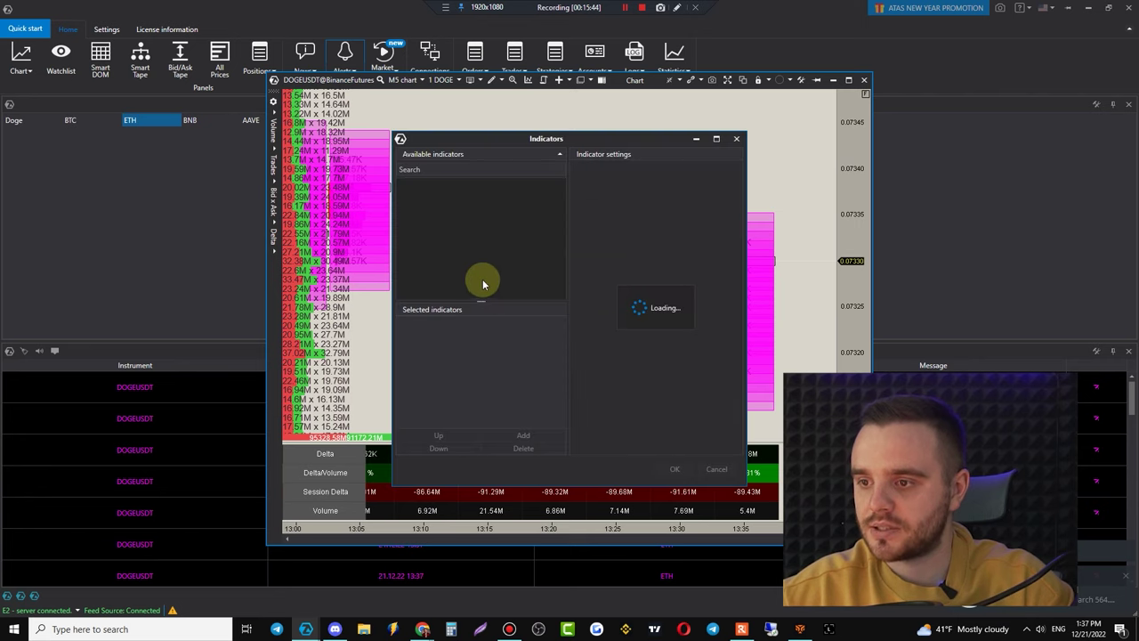
{"action": "left_click", "coordinate": [428, 324]}
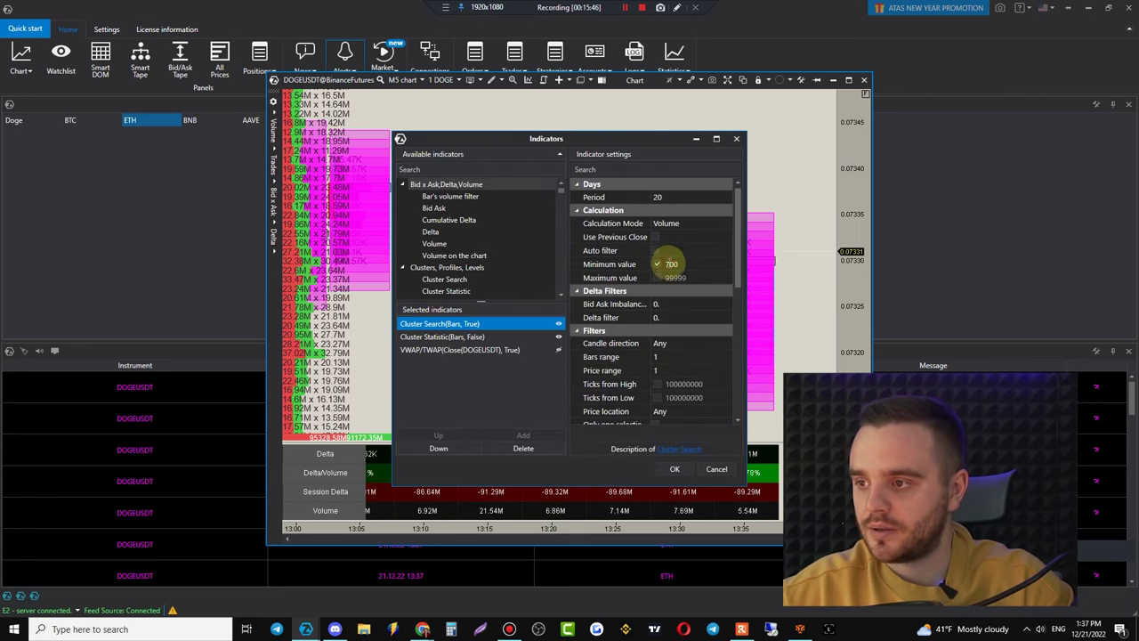
{"action": "left_click", "coordinate": [668, 263]}
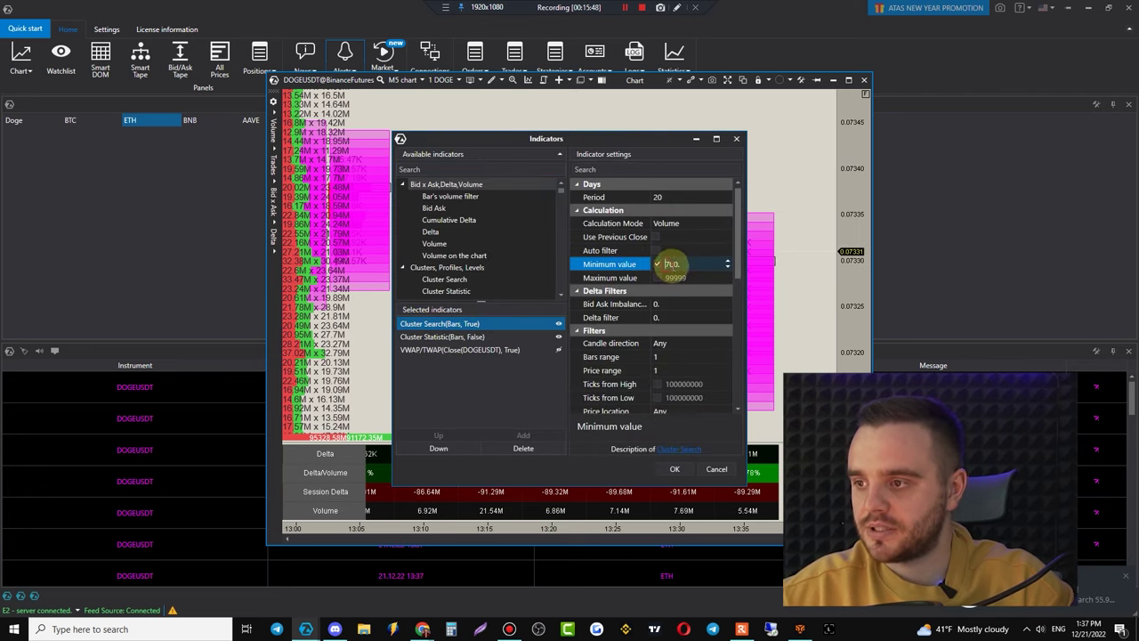
{"action": "type", "text": "0000"}
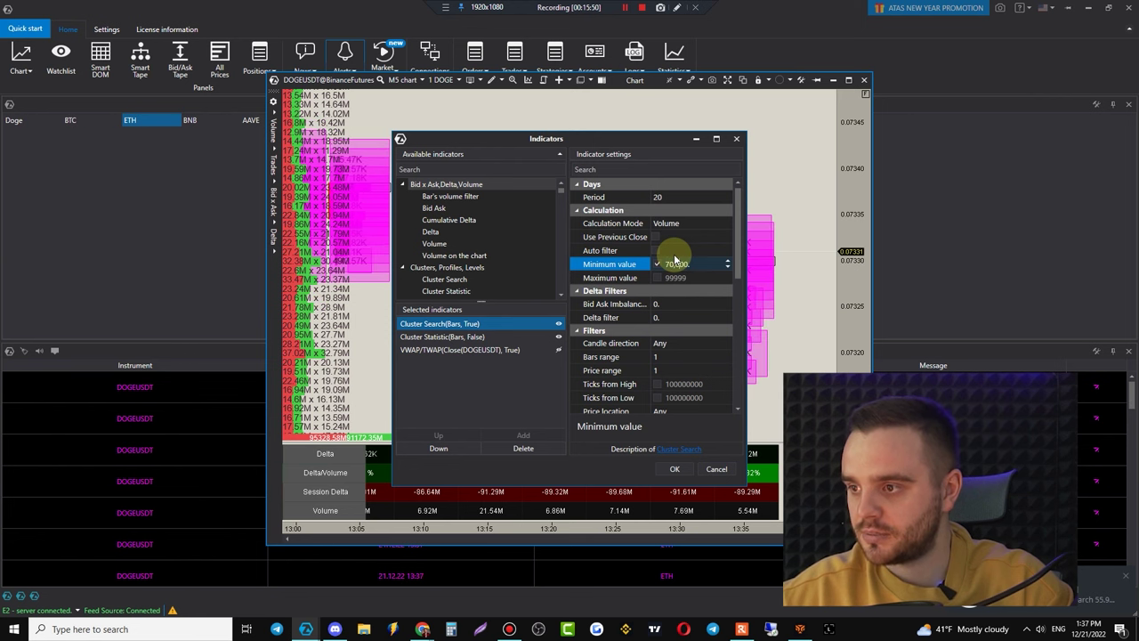
{"action": "key", "text": "Return"}
- Maximize the DOGEUSDT chart and examine its recent volume clusters
{"action": "scroll", "coordinate": [793, 178], "scroll_direction": "down", "scroll_amount": 4}
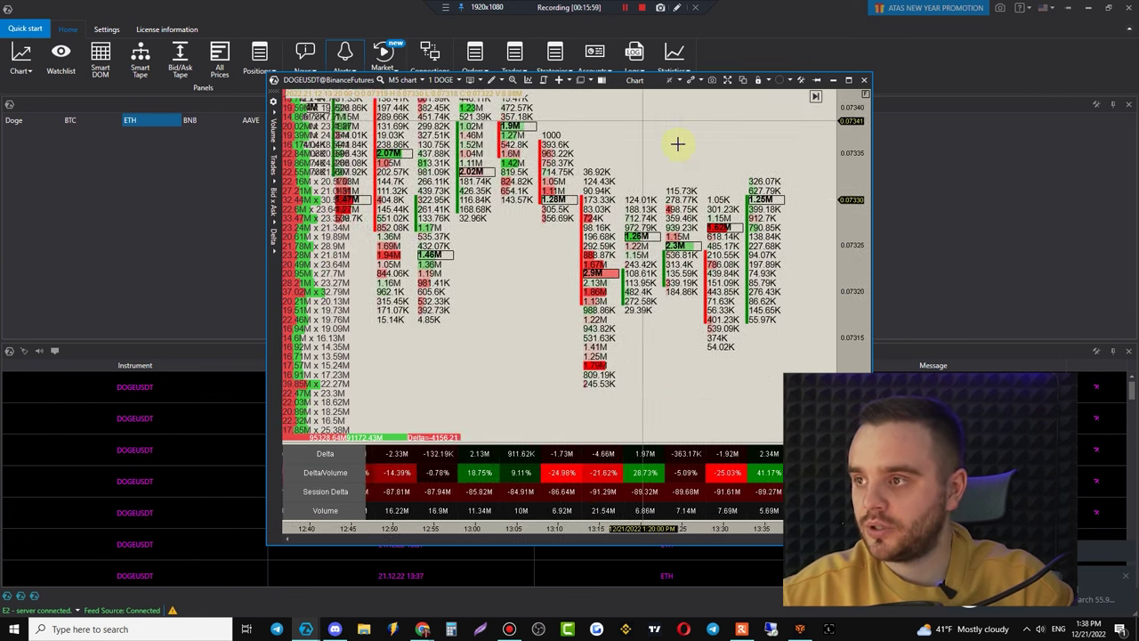
{"action": "left_click", "coordinate": [848, 80]}
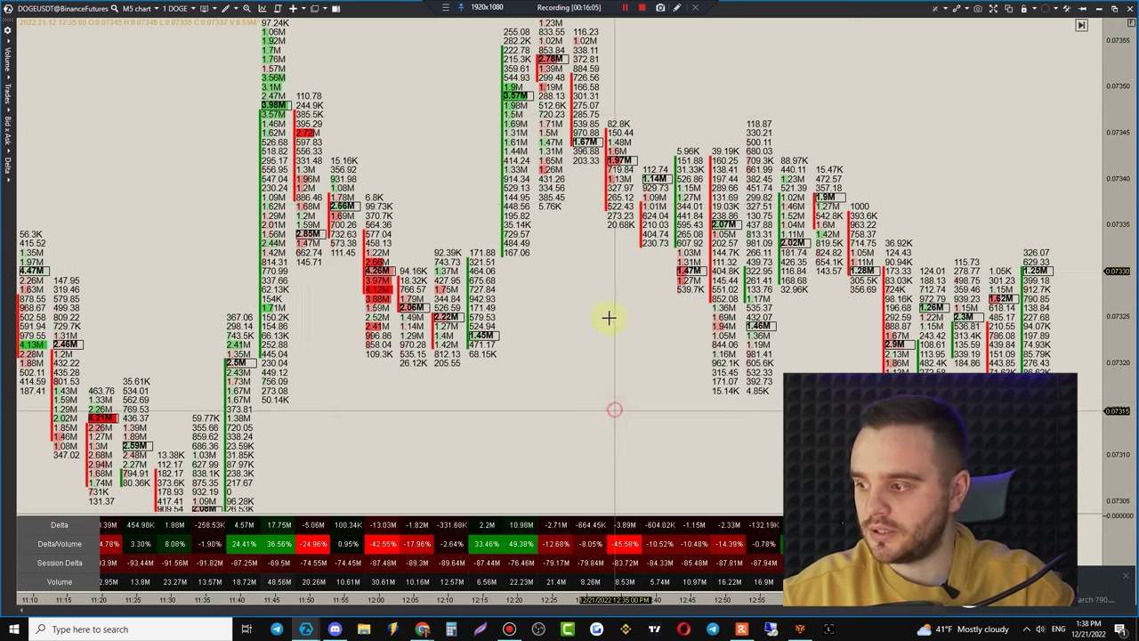
{"action": "left_click_drag", "start_coordinate": [610, 317], "coordinate": [618, 219]}
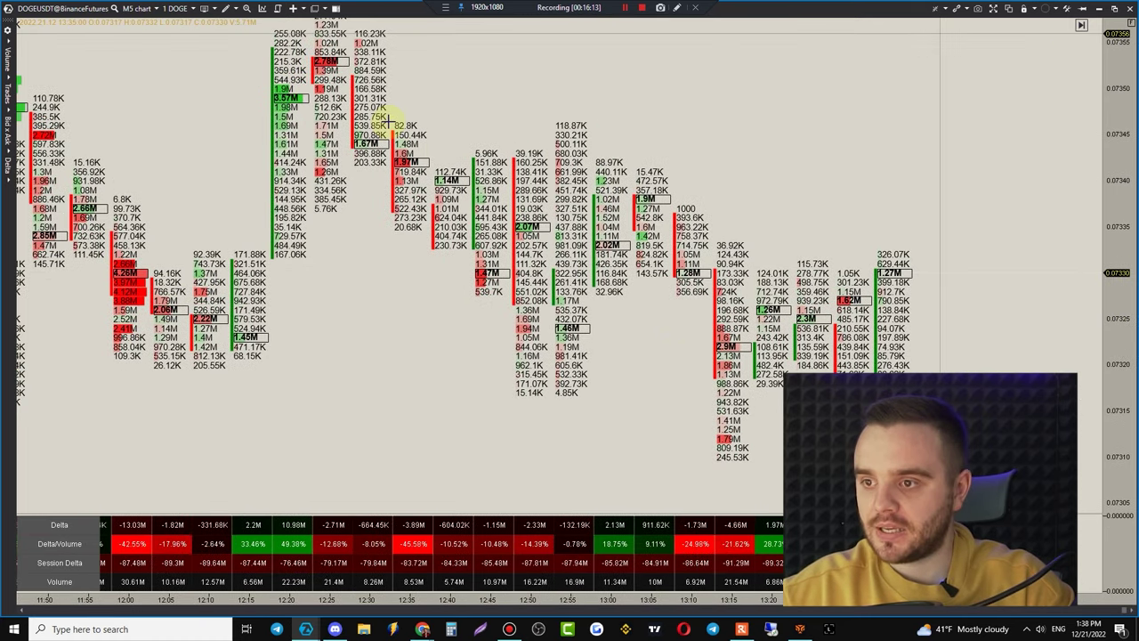
- Go to the BTCUSDT charts, examine the futures chart's clusters in full-screen mode, and leave that mode
{"action": "right_click", "coordinate": [573, 58]}
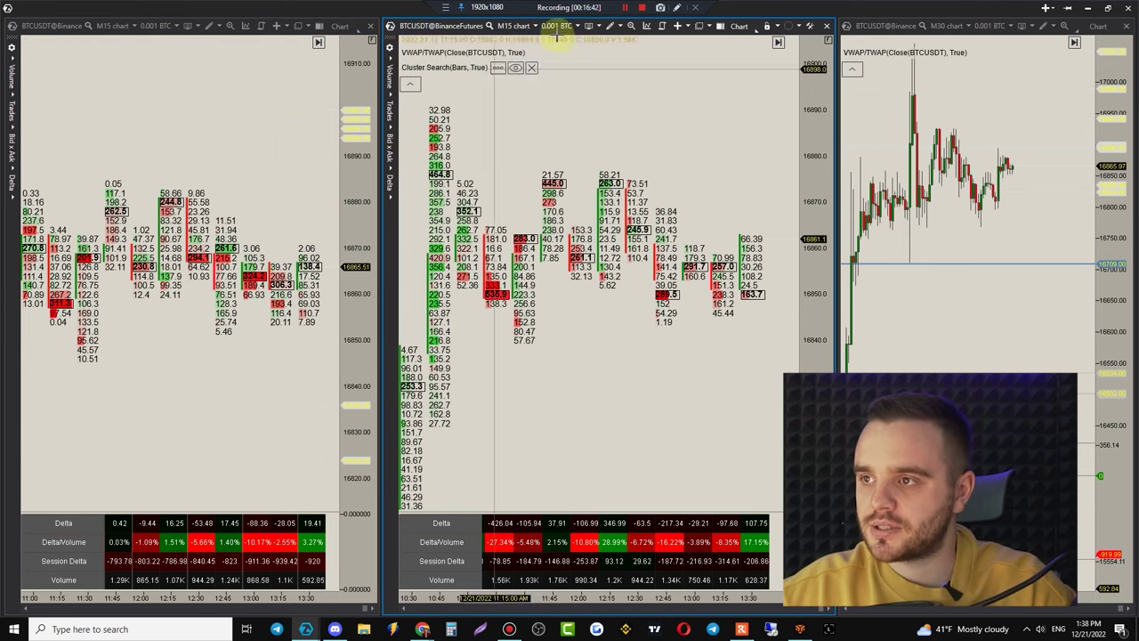
{"action": "left_click", "coordinate": [611, 26]}
{"action": "left_click", "coordinate": [545, 60]}
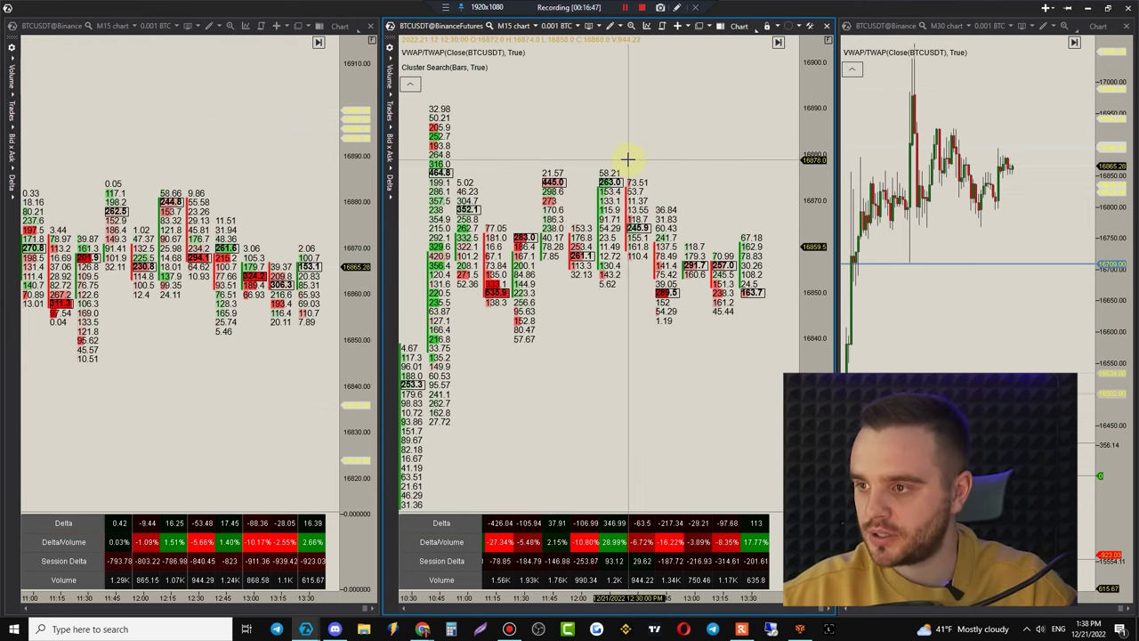
{"action": "key", "text": "F11"}
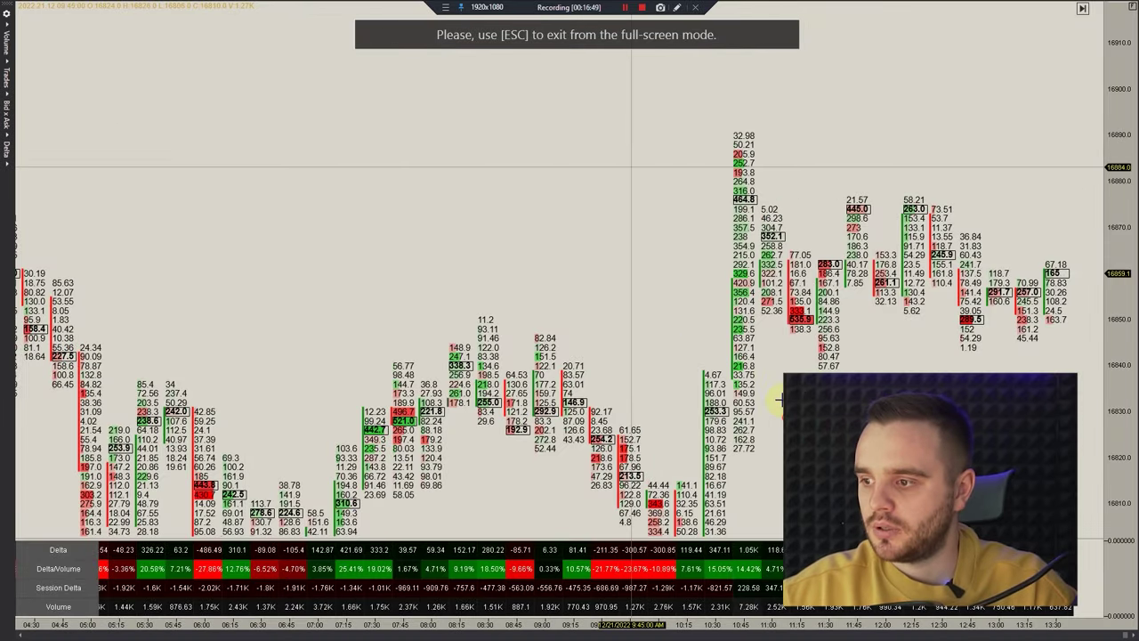
{"action": "left_click_drag", "start_coordinate": [777, 364], "coordinate": [845, 297]}
{"action": "left_click_drag", "start_coordinate": [618, 255], "coordinate": [839, 300]}
{"action": "left_click_drag", "start_coordinate": [541, 216], "coordinate": [686, 178]}
{"action": "key", "text": "Escape"}
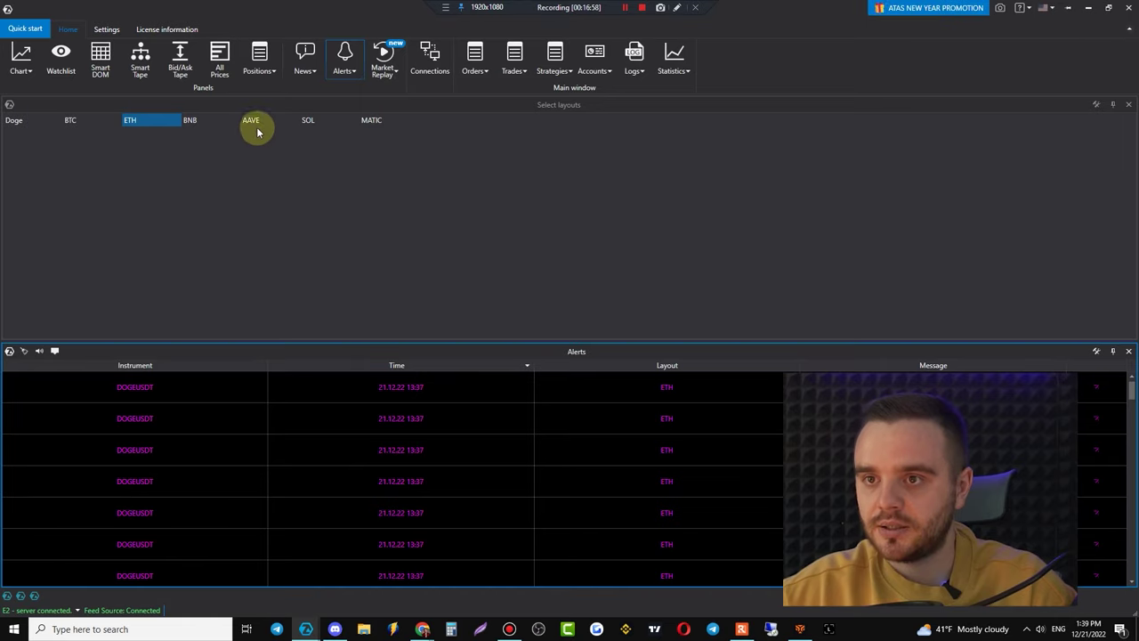
- Open the charting hot keys in the main ATAS window and assign Ctrl+Num 0 to full screen mode
{"action": "left_click", "coordinate": [109, 30]}
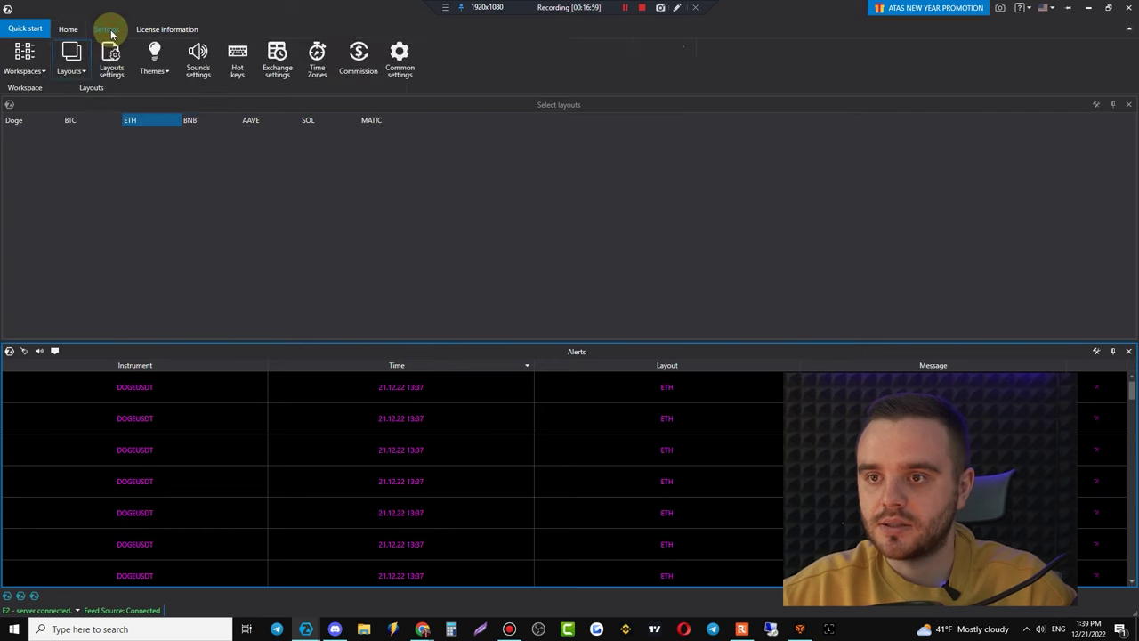
{"action": "left_click", "coordinate": [238, 55]}
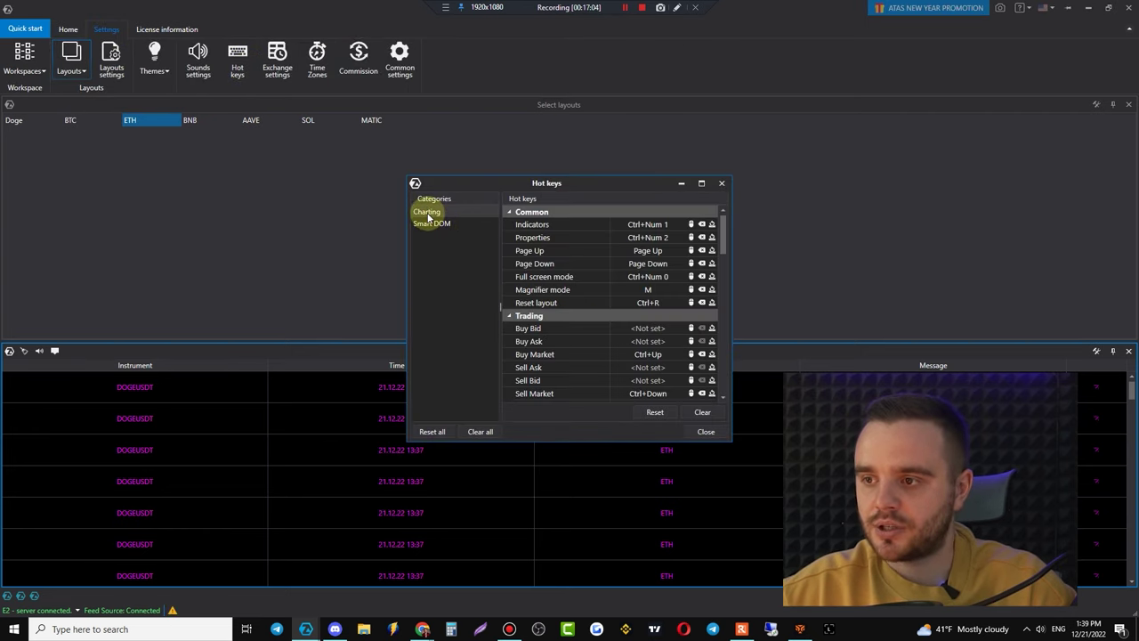
{"action": "mouse_move", "coordinate": [730, 440]}
{"action": "left_mouse_down"}
{"action": "mouse_move", "coordinate": [767, 481]}
{"action": "mouse_move", "coordinate": [775, 430]}
{"action": "left_mouse_up"}
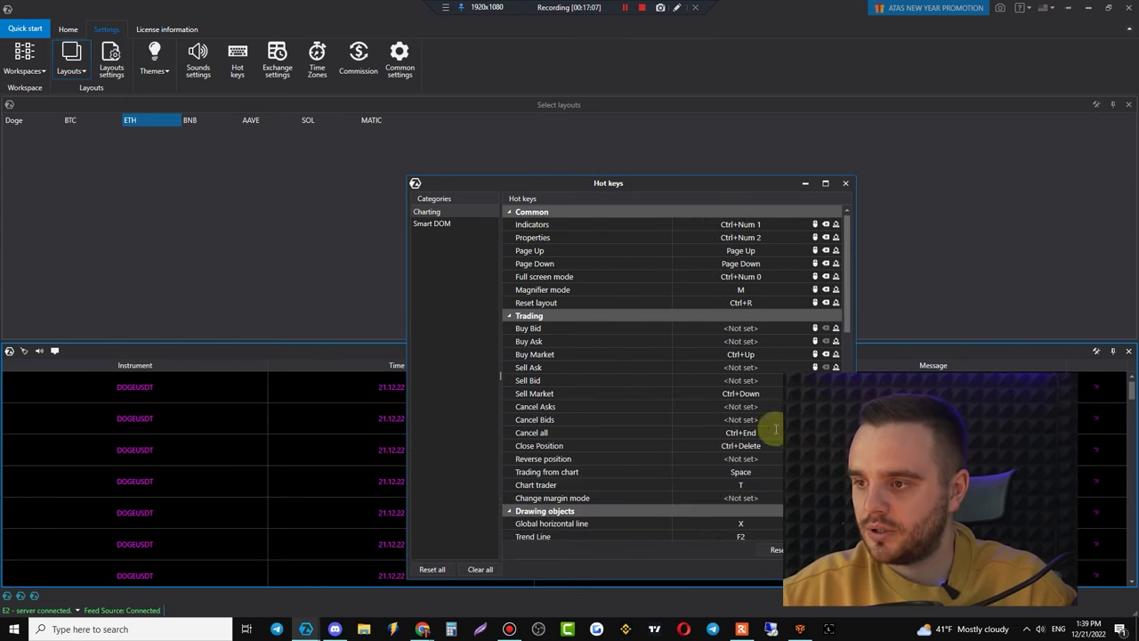
{"action": "left_click", "coordinate": [758, 276]}
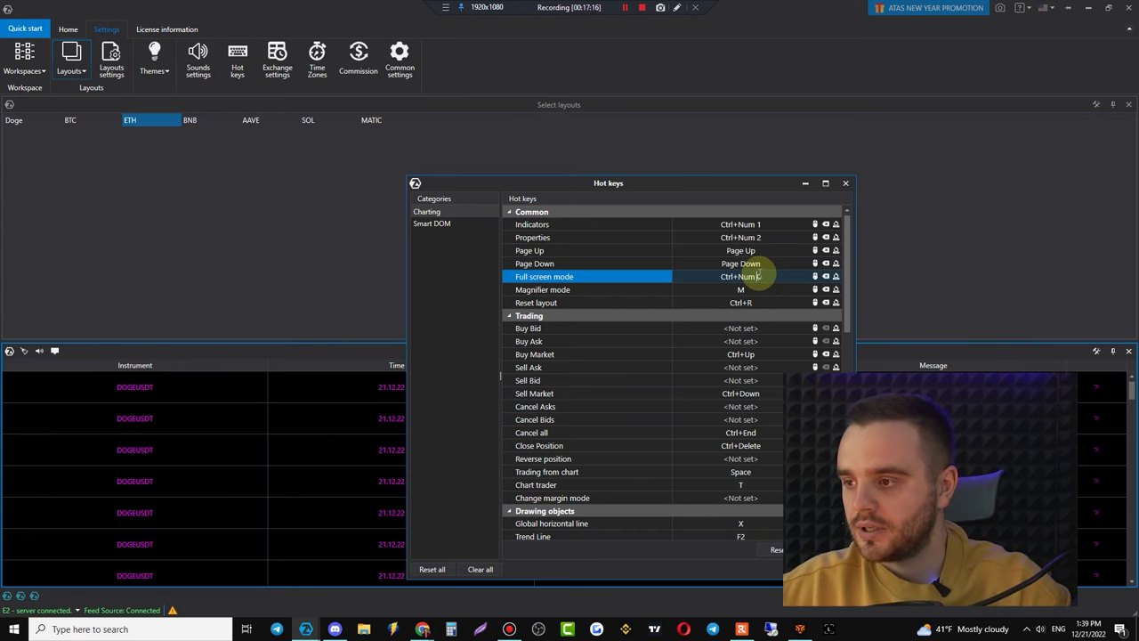
{"action": "key", "text": "ctrl+KP_0"}
- Check the hot keys for drawing objects, including Global horizontal line, and close the hot keys settings
{"action": "scroll", "coordinate": [739, 296], "scroll_direction": "down", "scroll_amount": 5}
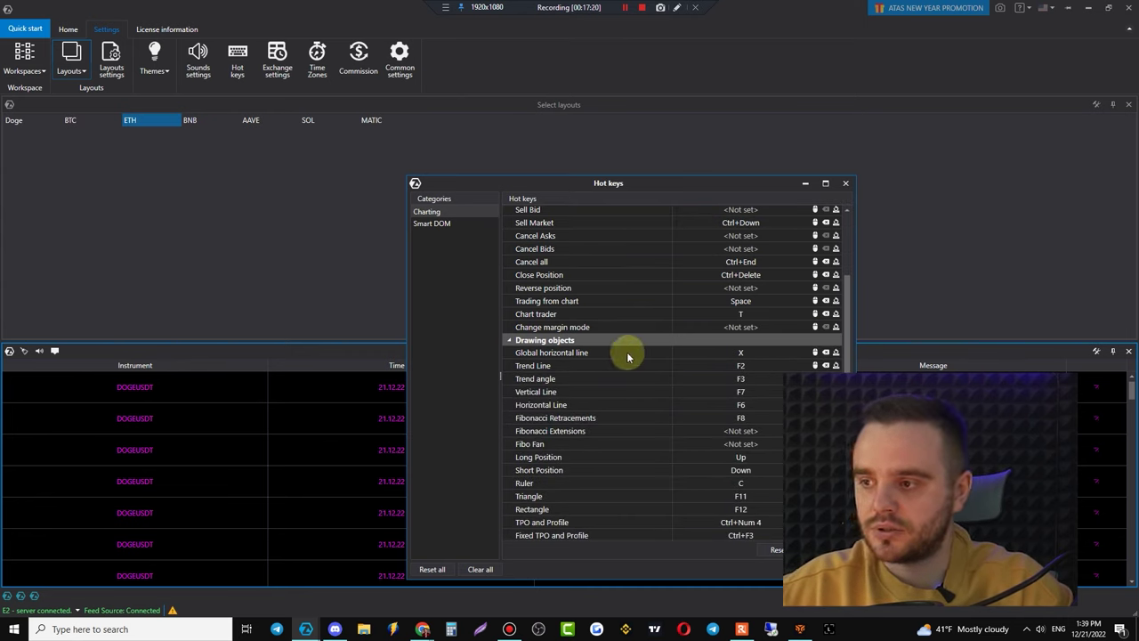
{"action": "left_click", "coordinate": [728, 354]}
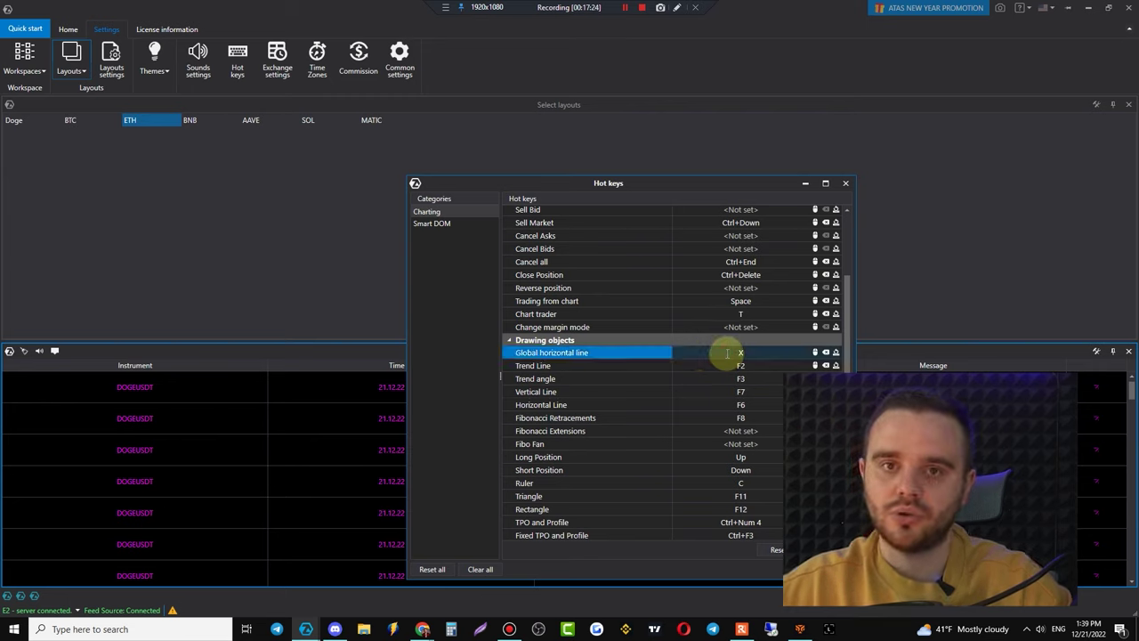
{"action": "left_click", "coordinate": [846, 183]}
- Return to the BTCUSDT@BinanceFutures chart, examine its earlier clusters in full-screen mode, and exit that mode
{"action": "mouse_move", "coordinate": [306, 627]}
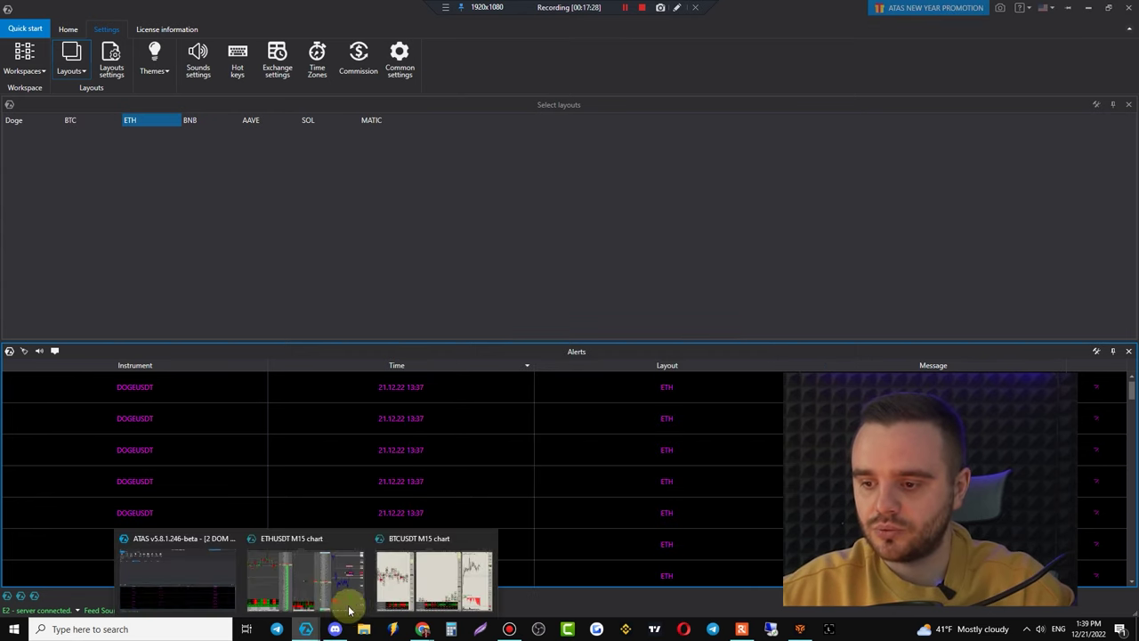
{"action": "left_click", "coordinate": [412, 592]}
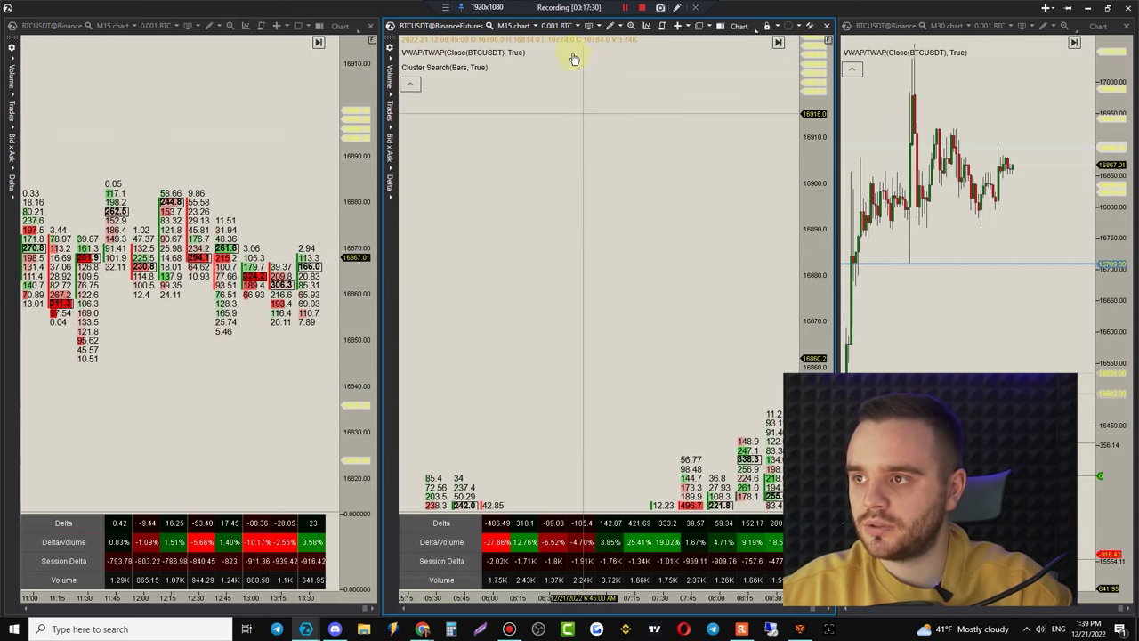
{"action": "left_click", "coordinate": [610, 26]}
{"action": "left_click", "coordinate": [522, 163]}
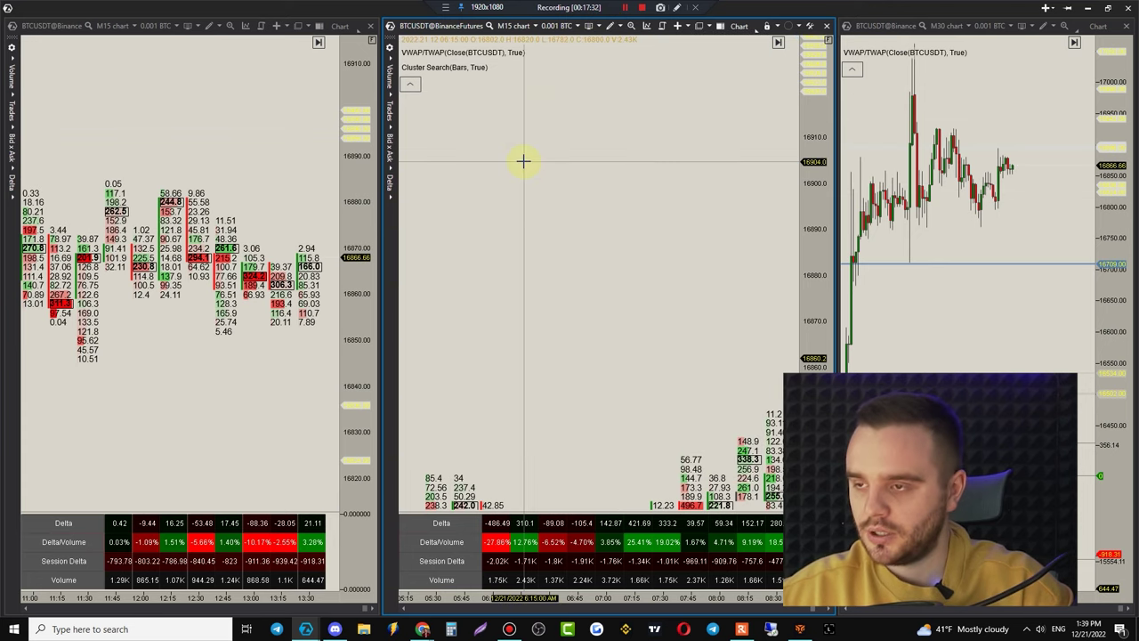
{"action": "key", "text": "F11"}
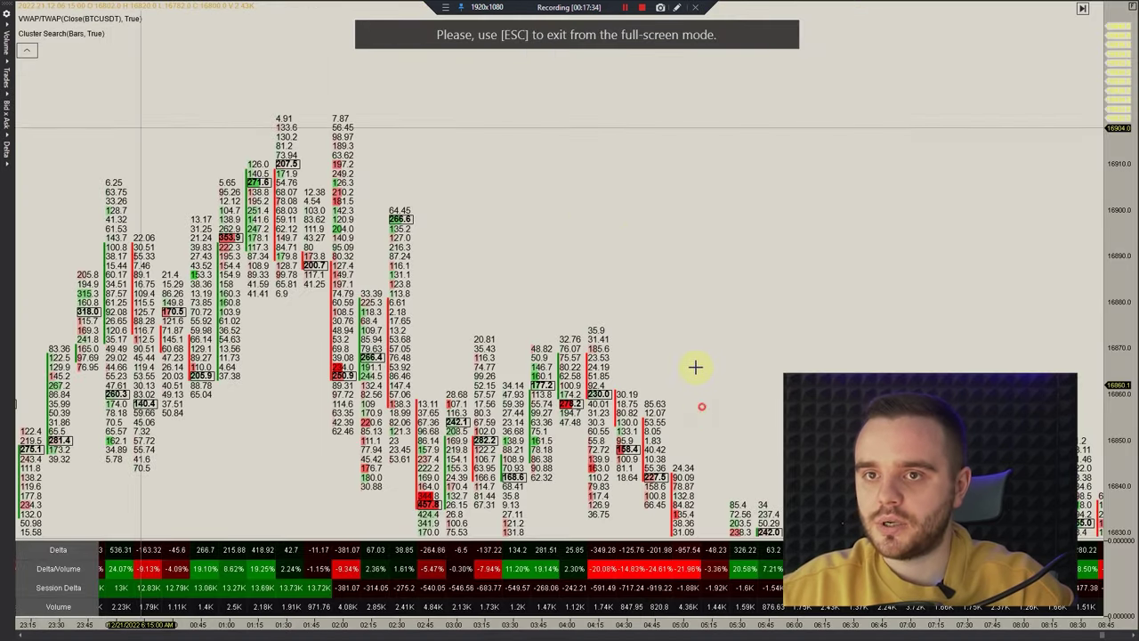
{"action": "left_click_drag", "start_coordinate": [695, 366], "coordinate": [725, 279]}
{"action": "left_click_drag", "start_coordinate": [753, 324], "coordinate": [662, 480]}
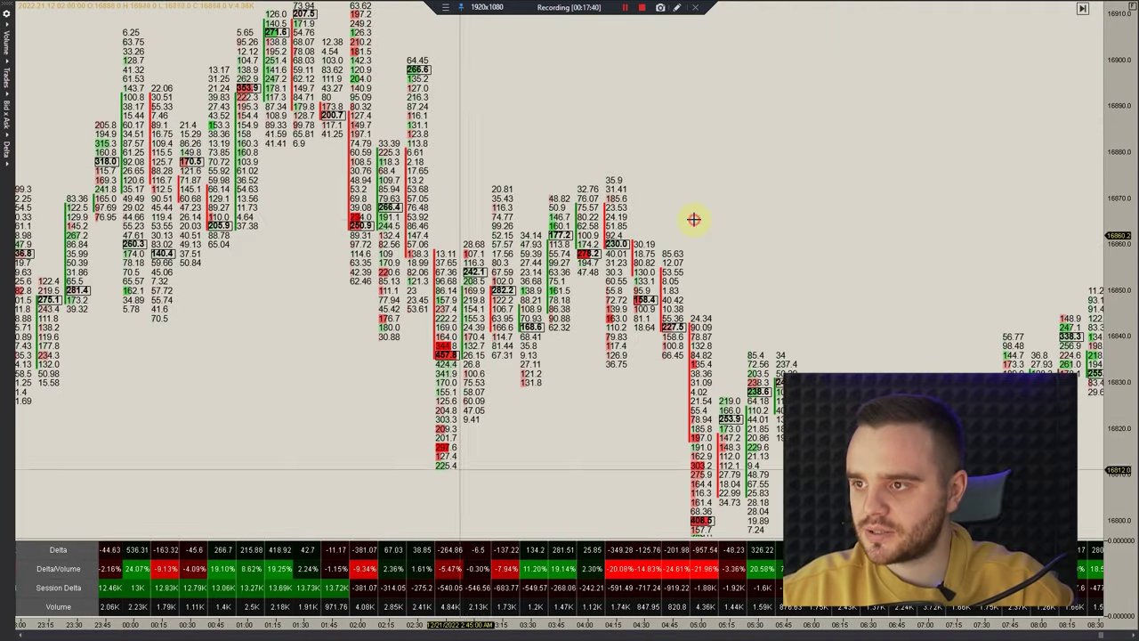
{"action": "key", "text": "Escape"}
- Switch to the ETHUSDT charts window and show the ETHUSDT@Binance cluster chart in full-screen mode
{"action": "mouse_move", "coordinate": [310, 629]}
{"action": "left_click", "coordinate": [294, 579]}
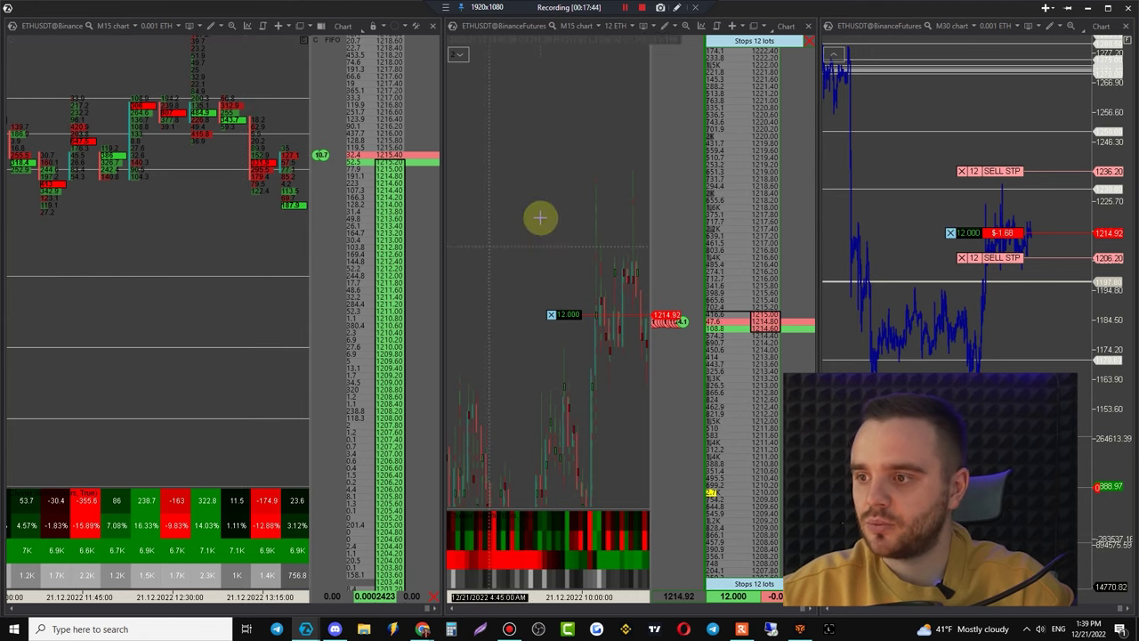
{"action": "scroll", "coordinate": [534, 223], "scroll_direction": "up", "scroll_amount": 5}
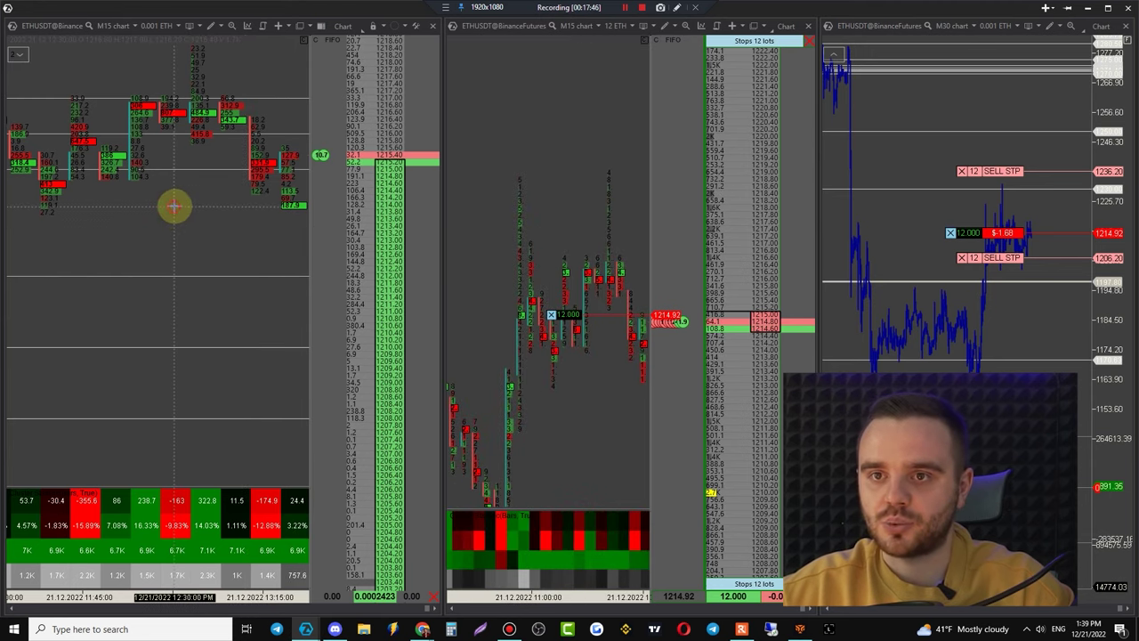
{"action": "key", "text": "F11"}
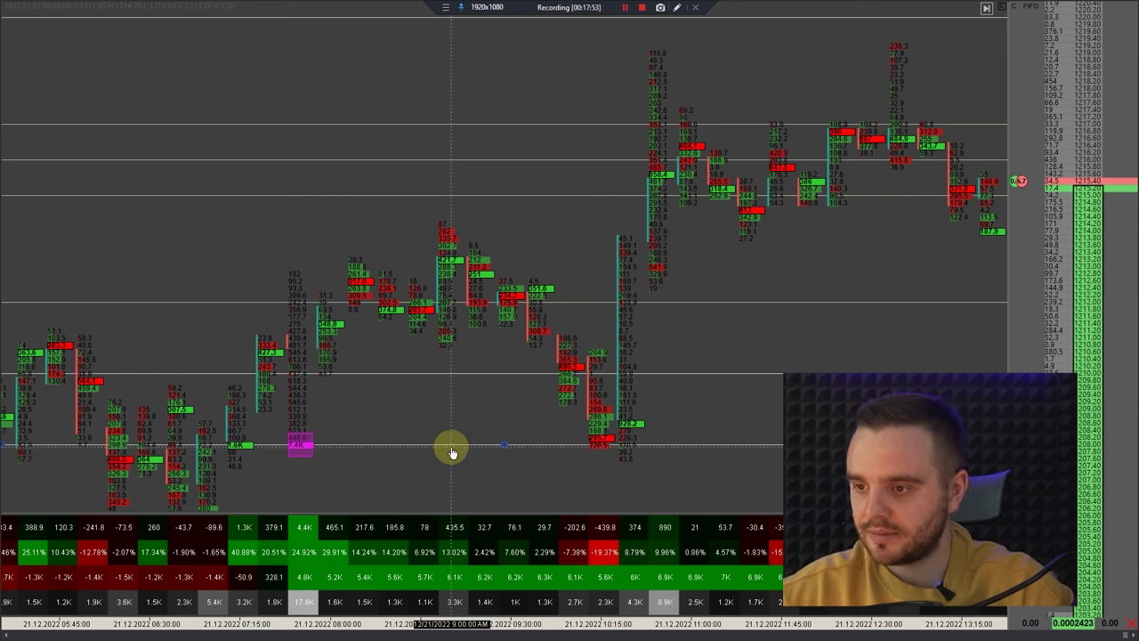
- Change the color of the global horizontal line at 1,208 on the ETHUSDT chart to Yellow
{"action": "double_click", "coordinate": [355, 445]}
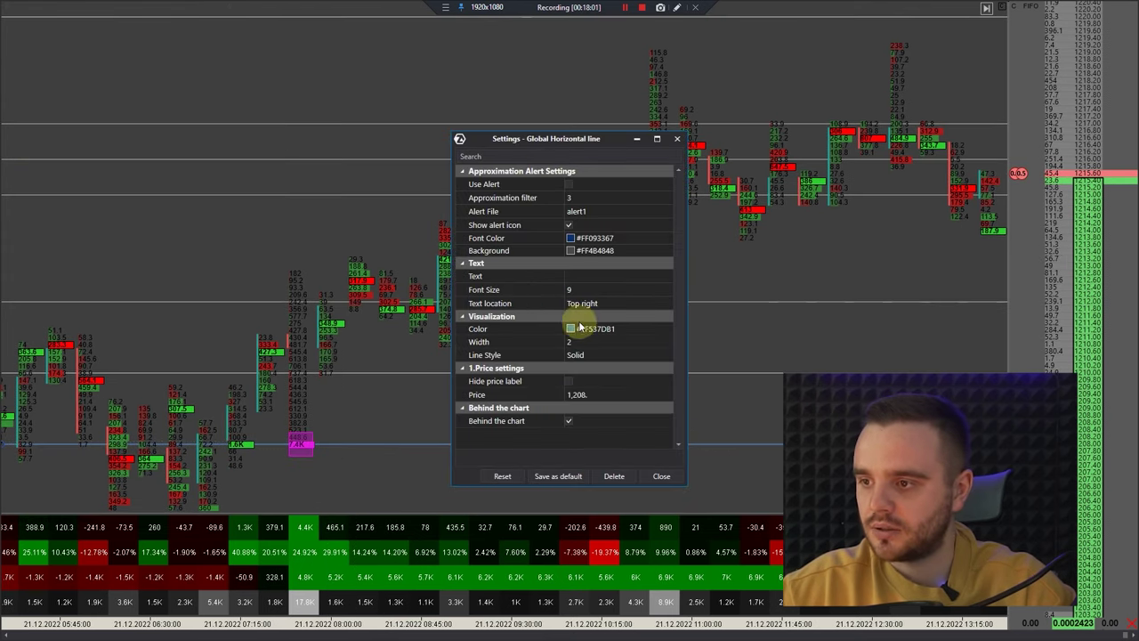
{"action": "left_click", "coordinate": [623, 329]}
{"action": "left_click", "coordinate": [625, 330]}
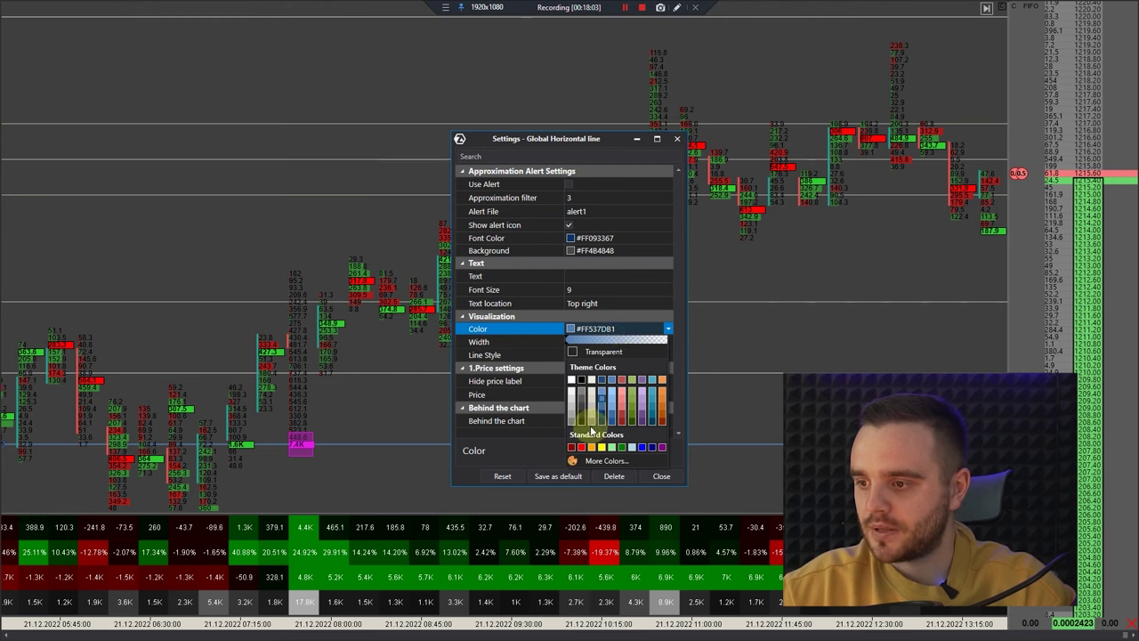
{"action": "left_click", "coordinate": [600, 447]}
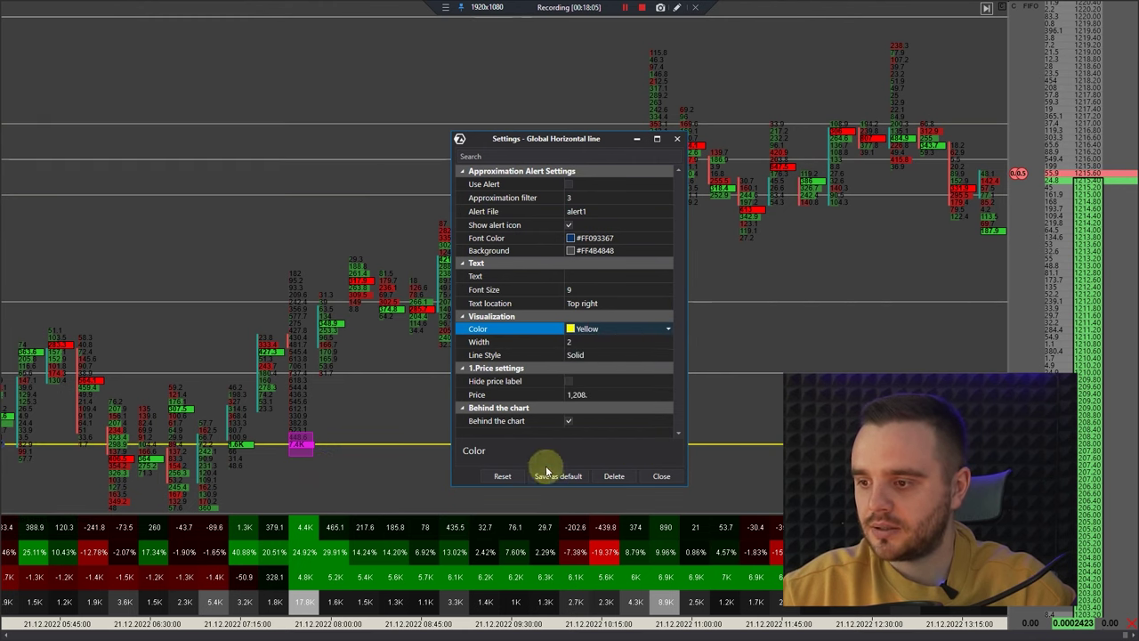
- Turn on the approximation alert for the yellow global horizontal line at 1,208 on the ETHUSDT chart
{"action": "left_click", "coordinate": [656, 477]}
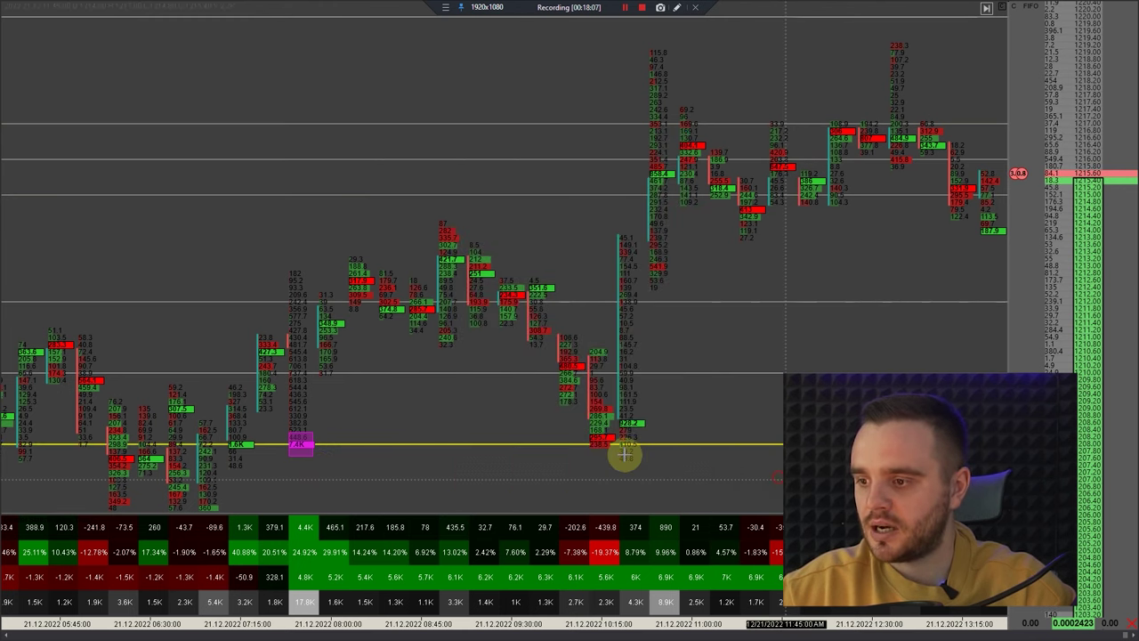
{"action": "left_click_drag", "start_coordinate": [624, 453], "coordinate": [610, 445]}
{"action": "scroll", "coordinate": [610, 445], "scroll_direction": "down", "scroll_amount": 5}
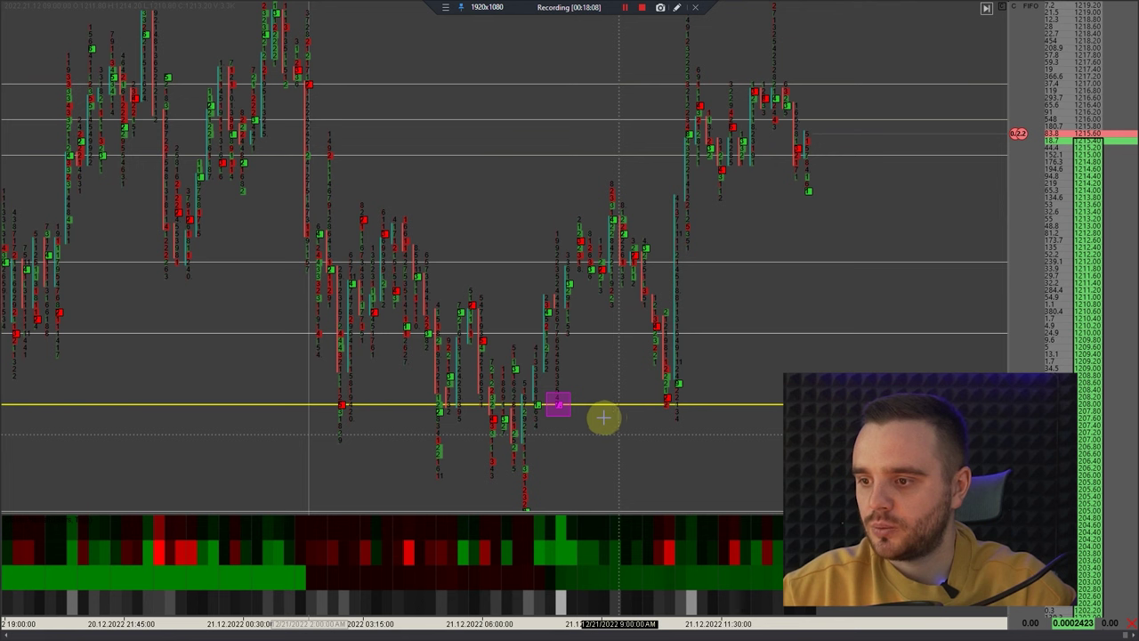
{"action": "double_click", "coordinate": [688, 407]}
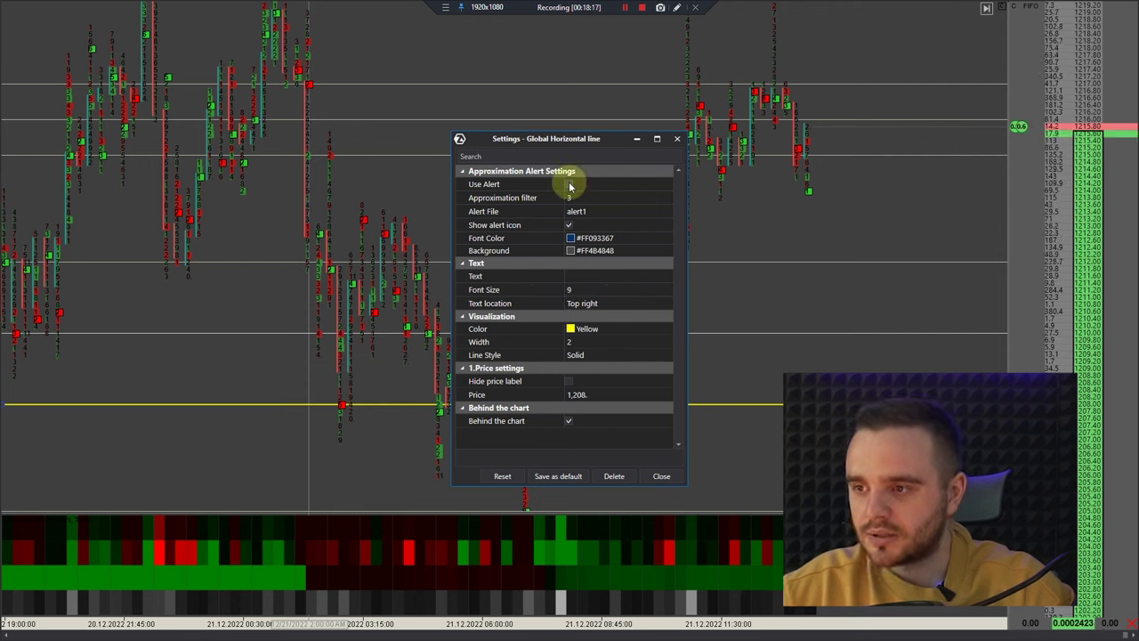
{"action": "left_click", "coordinate": [567, 184]}
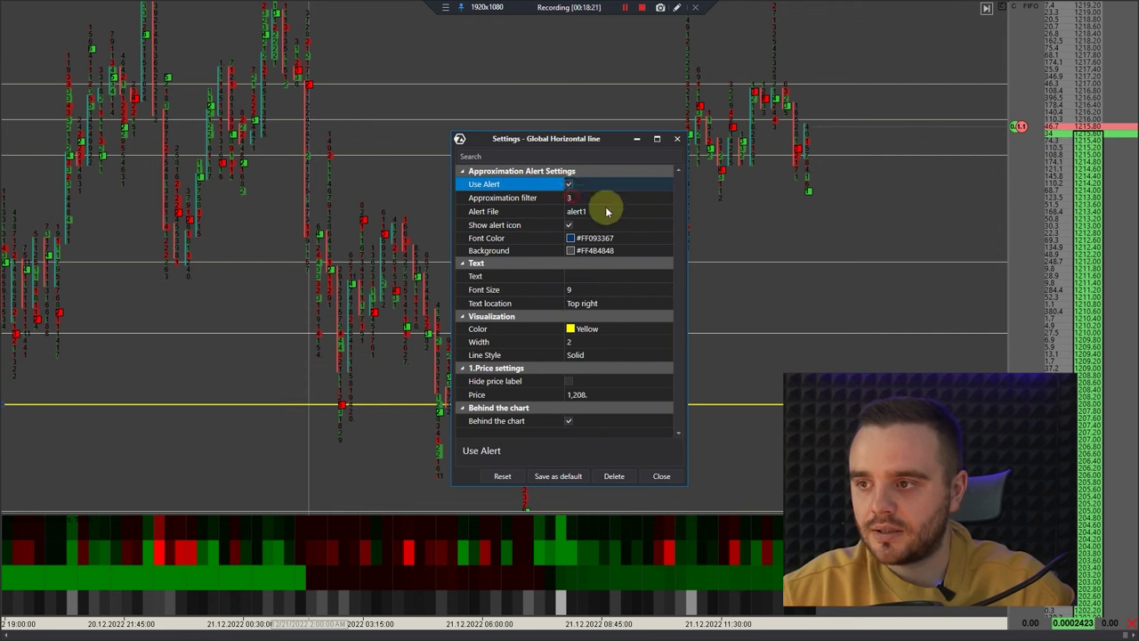
{"action": "left_click", "coordinate": [577, 198]}
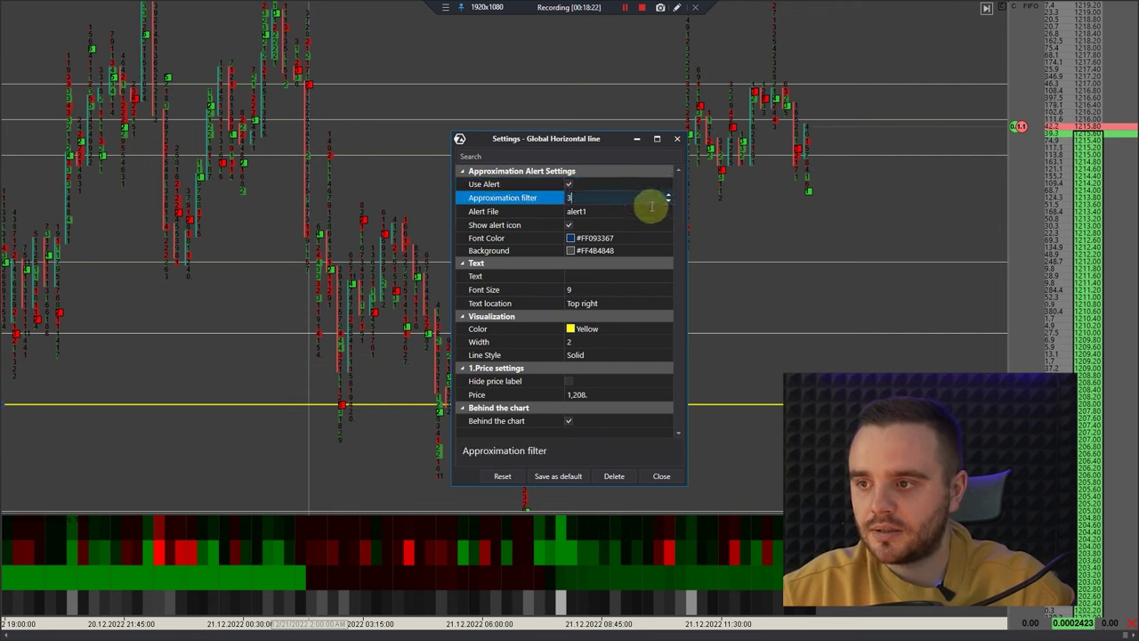
{"action": "left_click", "coordinate": [662, 475]}
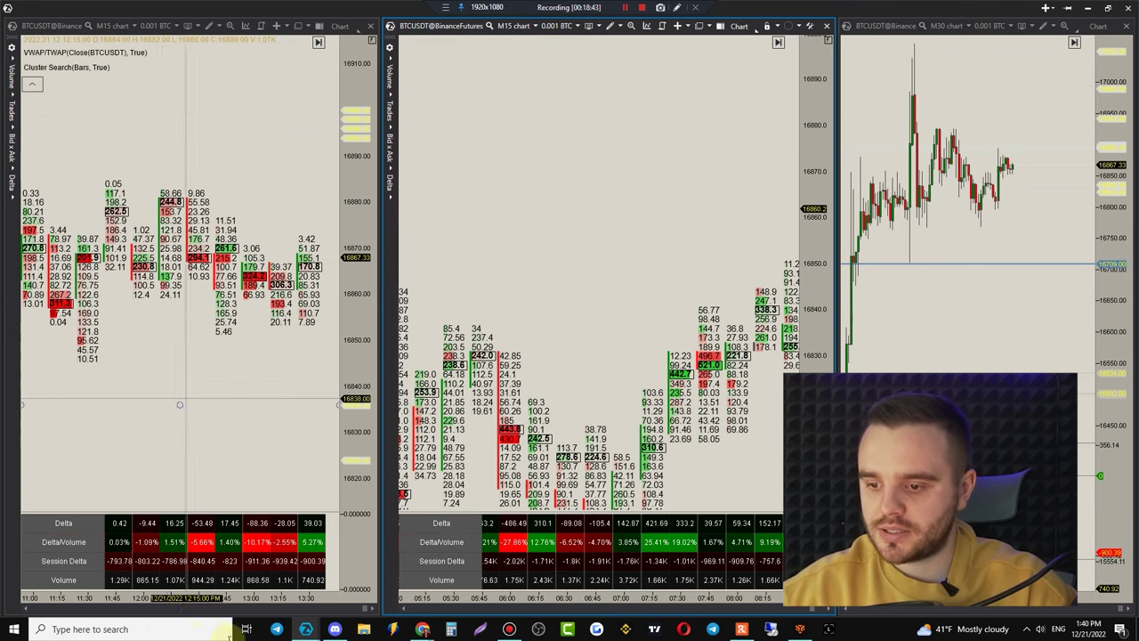
- Switch to the main ATAS window and check the modules and summary of the 2 DOM + chart workspace
{"action": "mouse_move", "coordinate": [305, 631]}
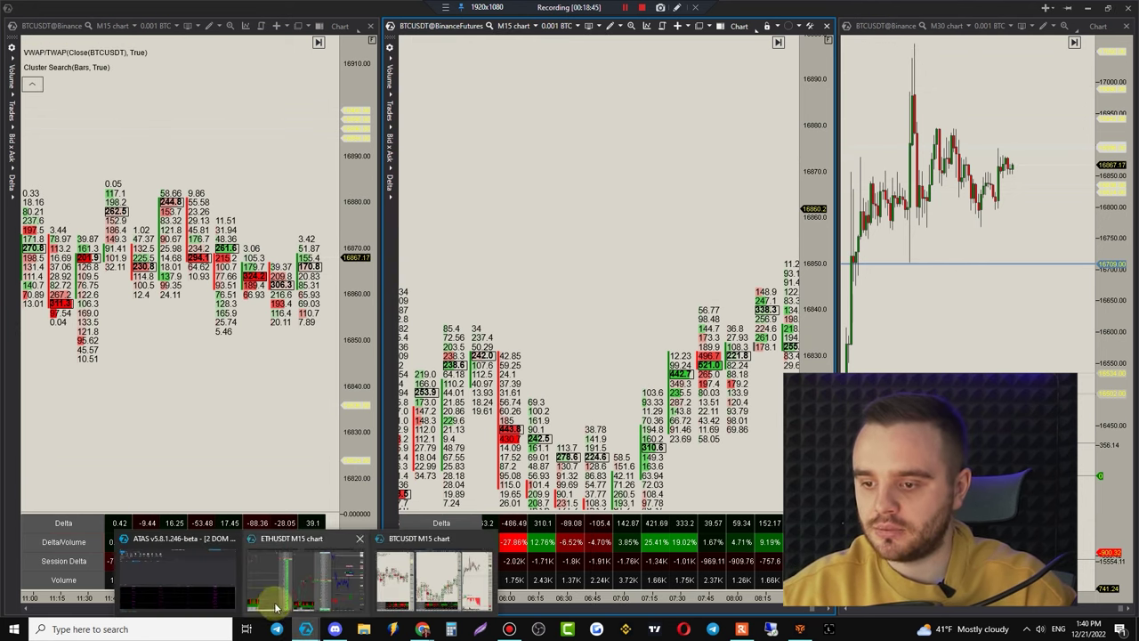
{"action": "left_click", "coordinate": [194, 564]}
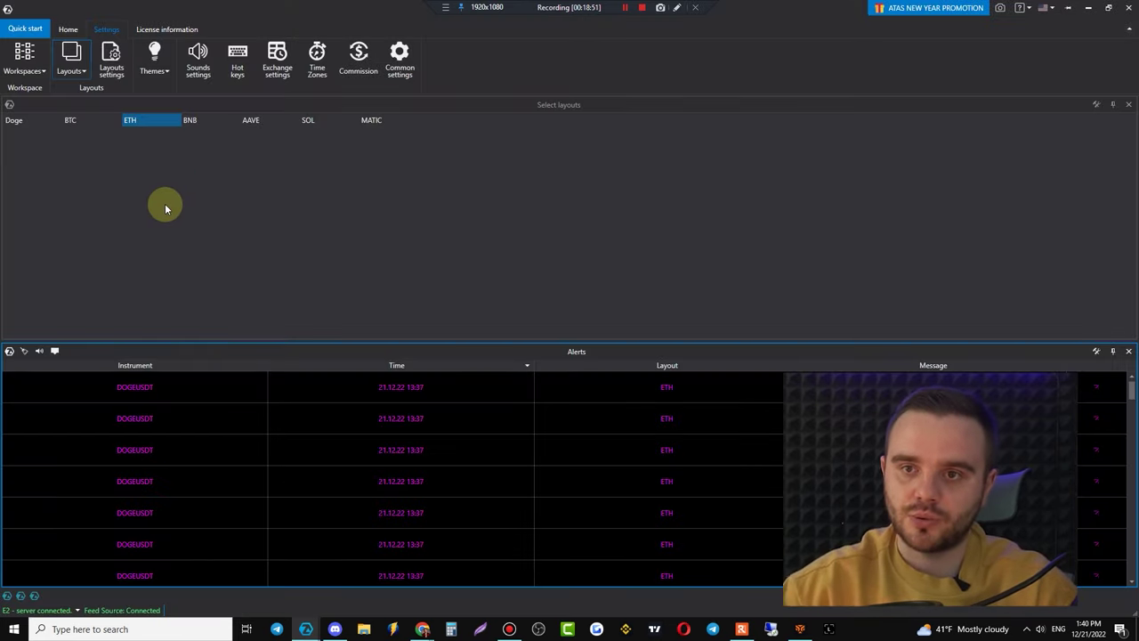
{"action": "left_click", "coordinate": [24, 78]}
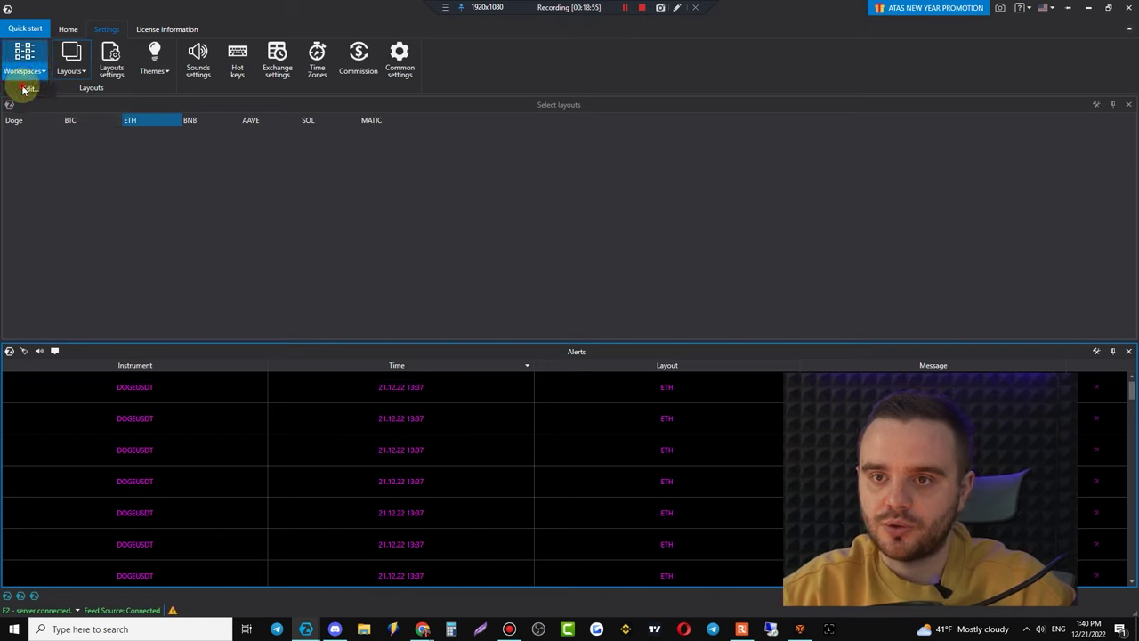
{"action": "left_click", "coordinate": [24, 90]}
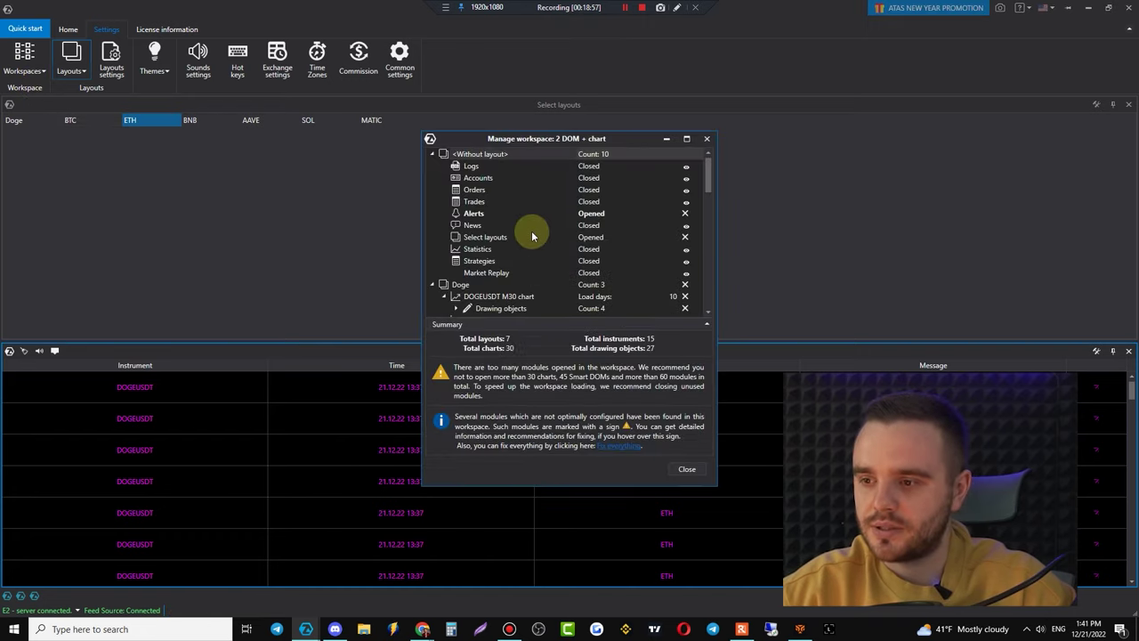
{"action": "left_click", "coordinate": [707, 141]}
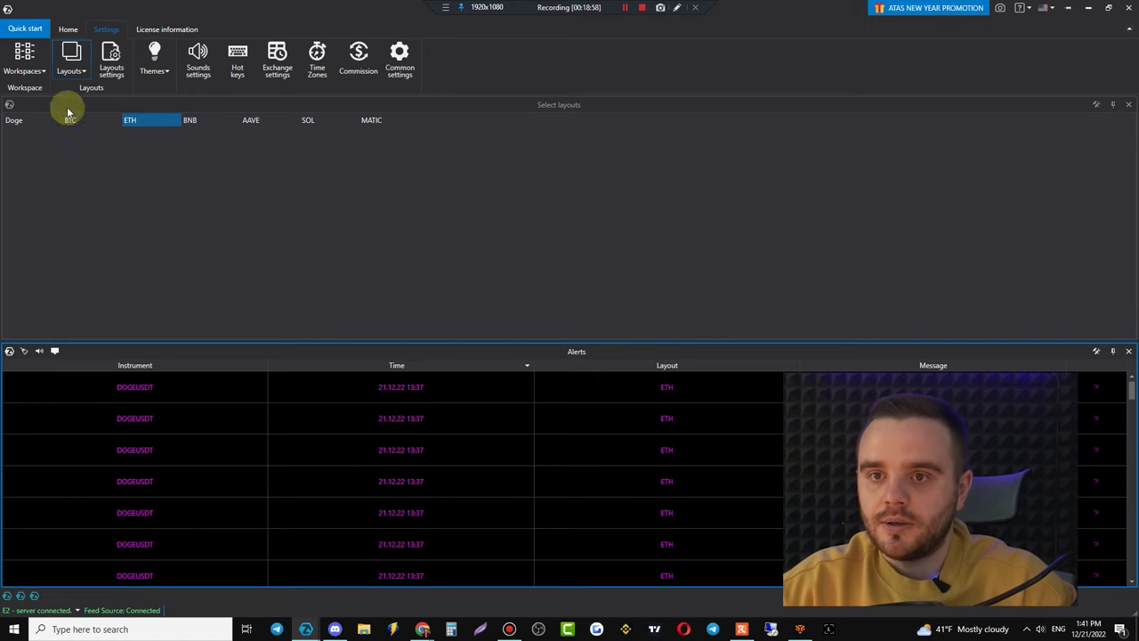
- Try to add a workspace named 21dec with saving of the current workspace enabled and without its windows
{"action": "left_click", "coordinate": [26, 50]}
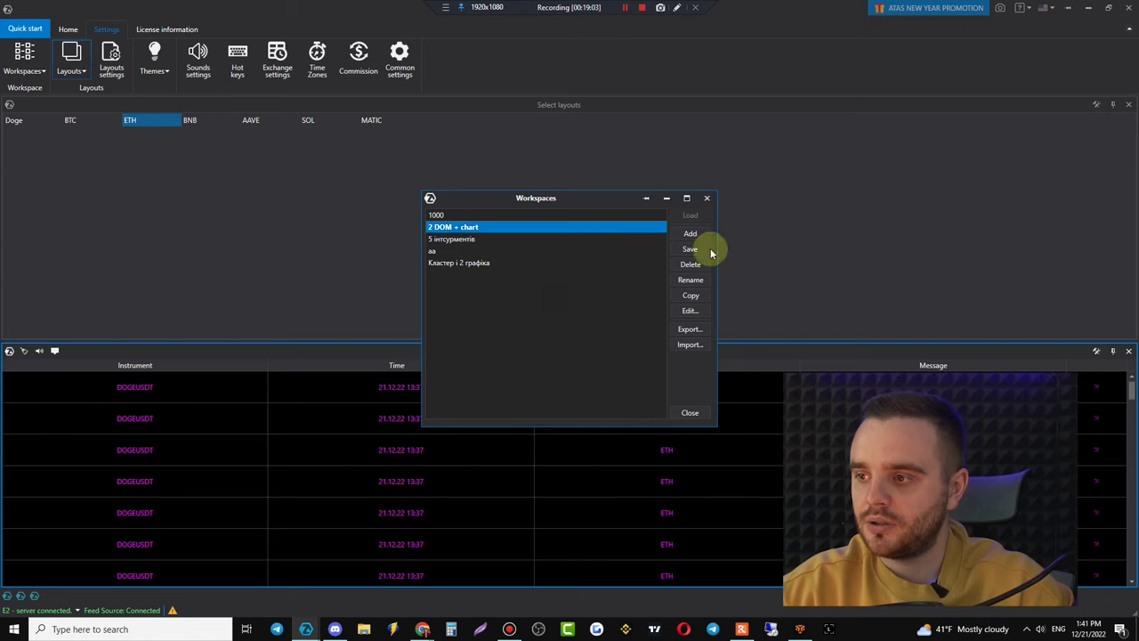
{"action": "left_click", "coordinate": [693, 237]}
{"action": "type", "text": "1dec"}
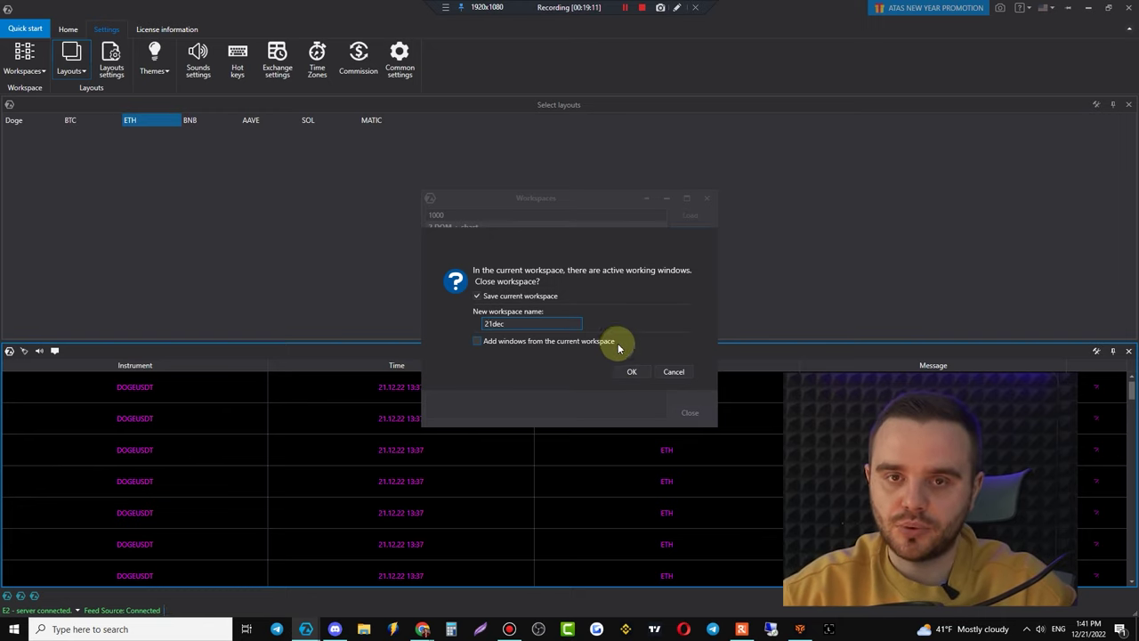
{"action": "left_click", "coordinate": [632, 372]}
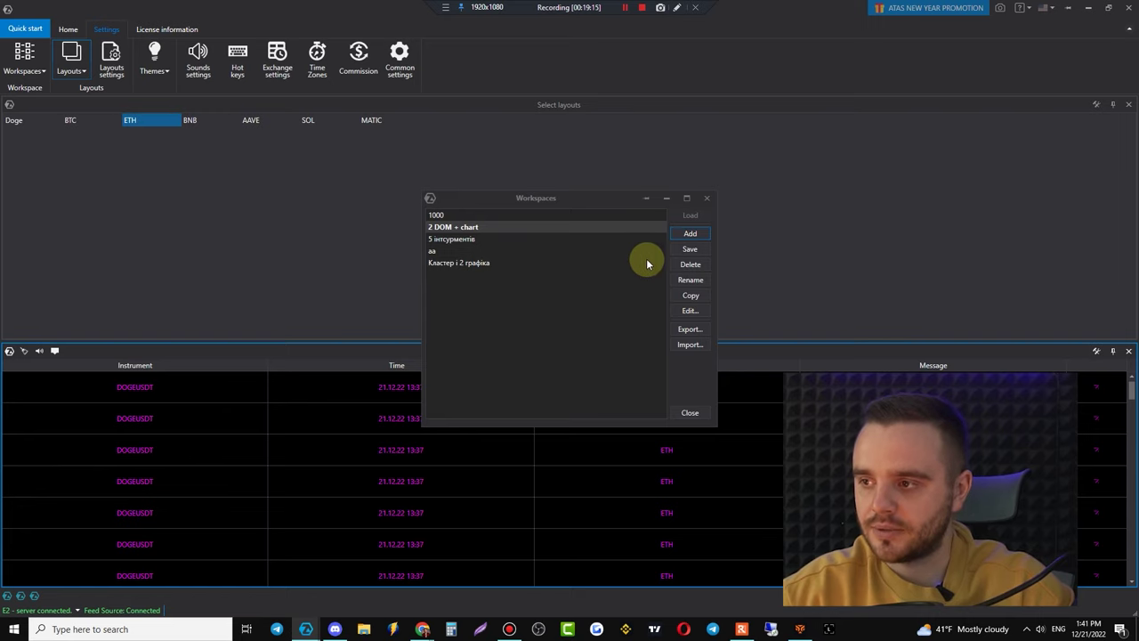
{"action": "left_click", "coordinate": [699, 235]}
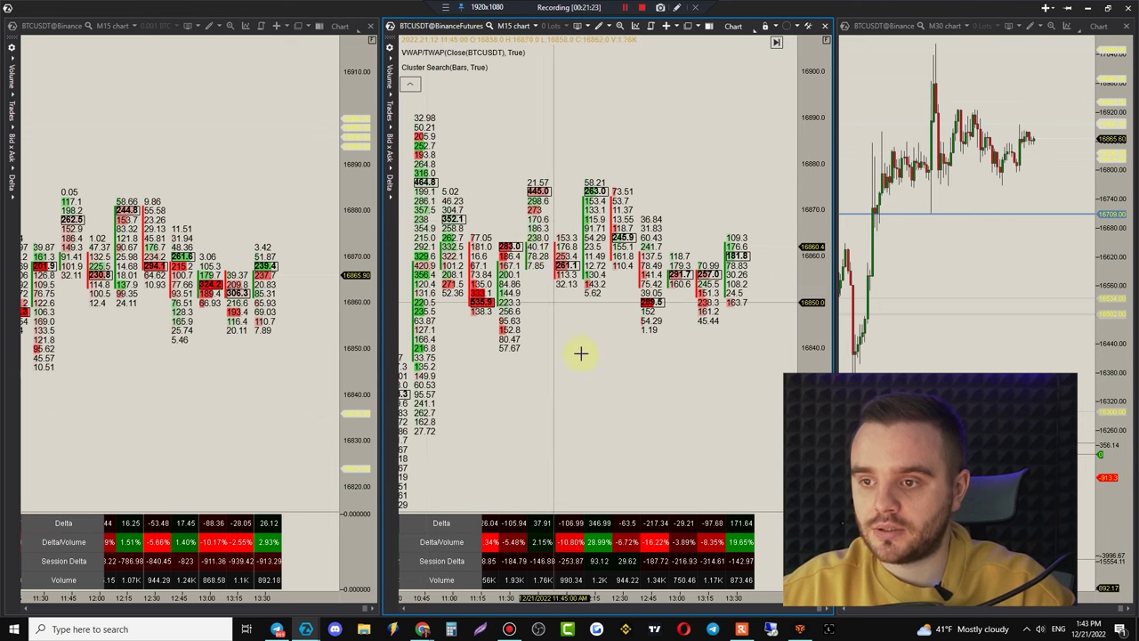
- Check the settings of the global horizontal line at 16,898 on the BTCUSDT@Binance chart
{"action": "left_click", "coordinate": [210, 125]}
{"action": "double_click", "coordinate": [202, 128]}
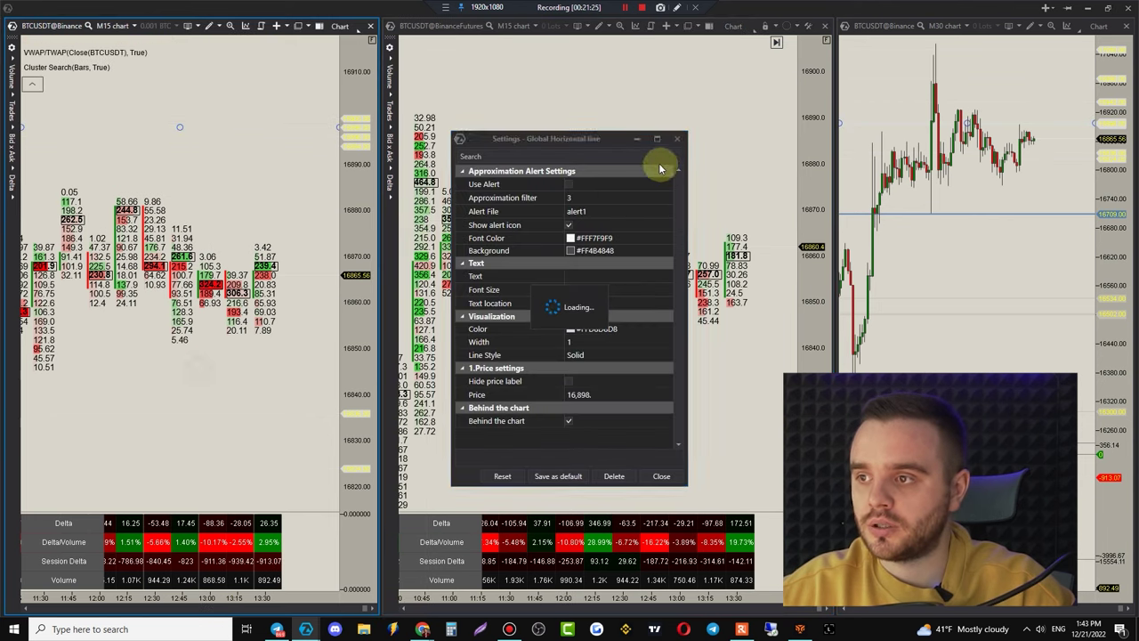
{"action": "left_click", "coordinate": [676, 138]}
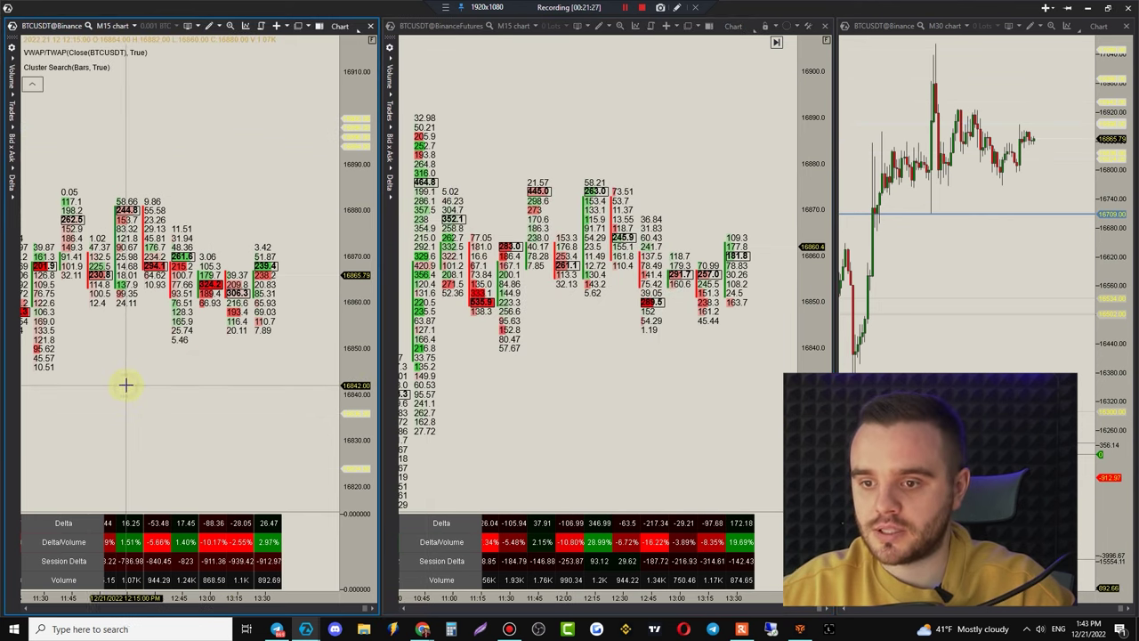
- Add the Scalping DOM indicator to the BTCUSDT@Binance M15 chart
{"action": "right_click", "coordinate": [126, 379]}
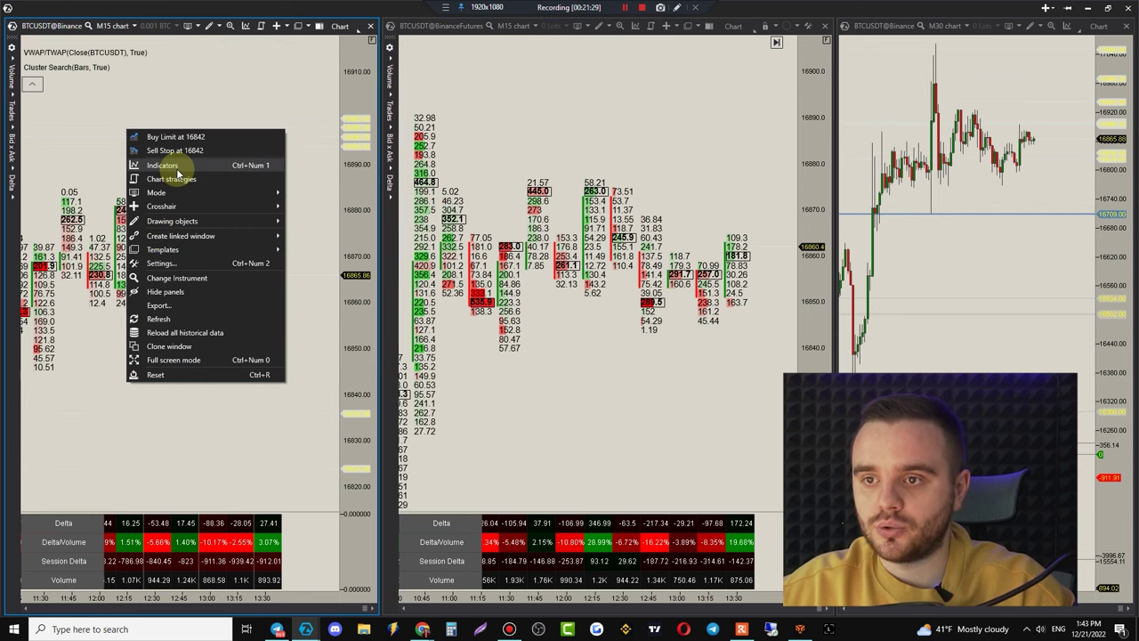
{"action": "left_click", "coordinate": [177, 170]}
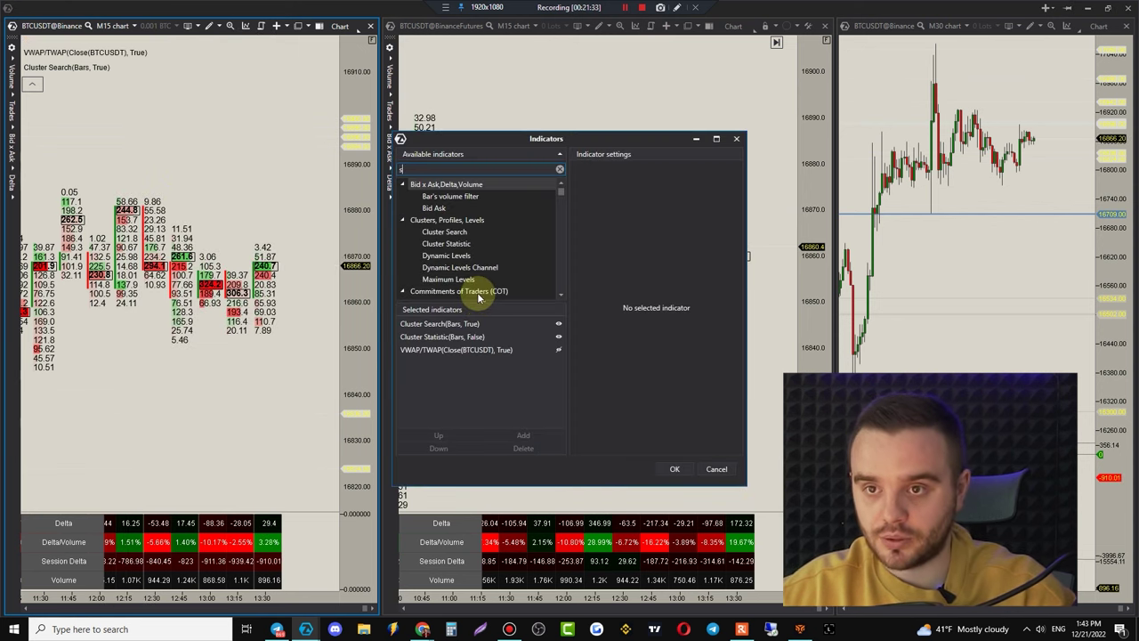
{"action": "double_click", "coordinate": [473, 293]}
{"action": "left_click", "coordinate": [675, 469]}
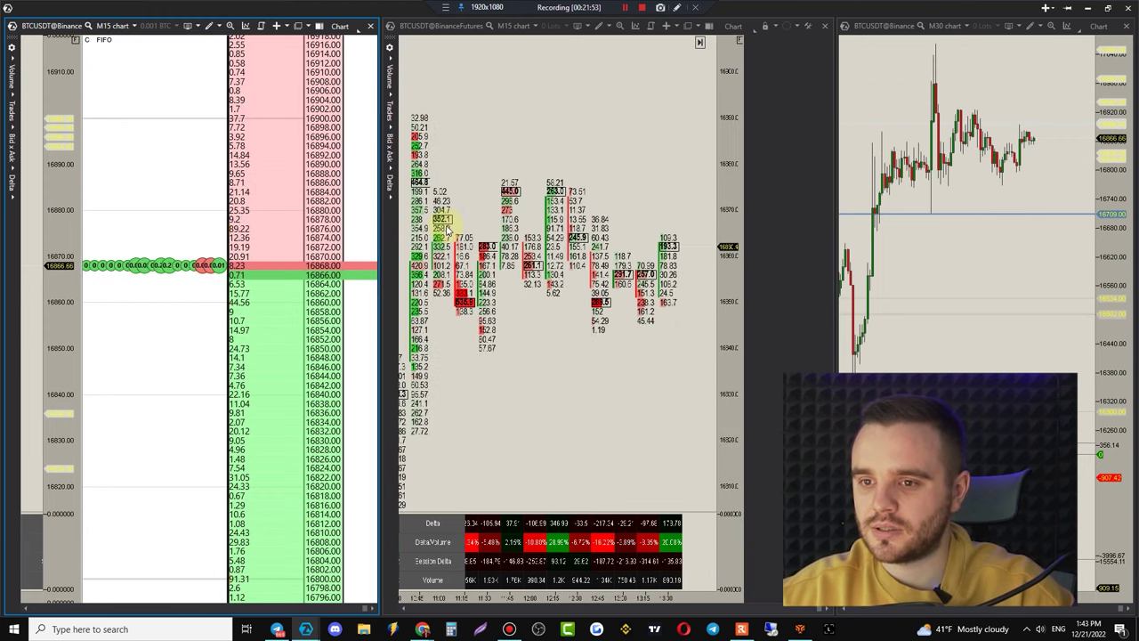
- Widen the BTCUSDT@Binance chart window so that the clusters and the Scalping DOM fit side by side
{"action": "left_click_drag", "start_coordinate": [381, 223], "coordinate": [468, 218]}
{"action": "left_click_drag", "start_coordinate": [171, 181], "coordinate": [286, 202]}
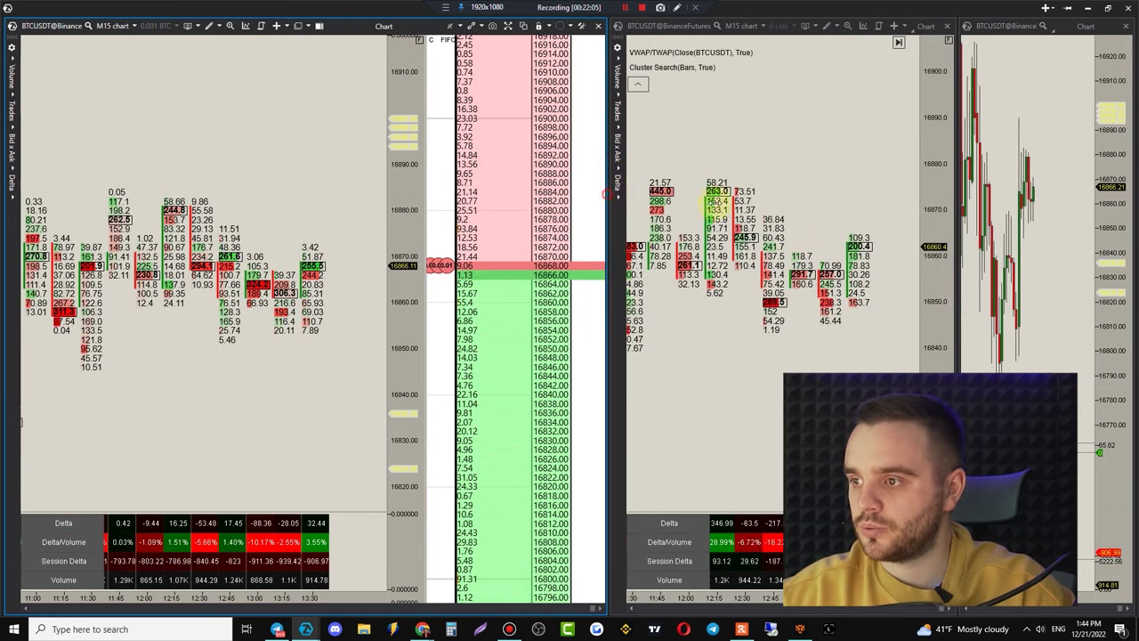
{"action": "left_click_drag", "start_coordinate": [615, 230], "coordinate": [752, 230]}
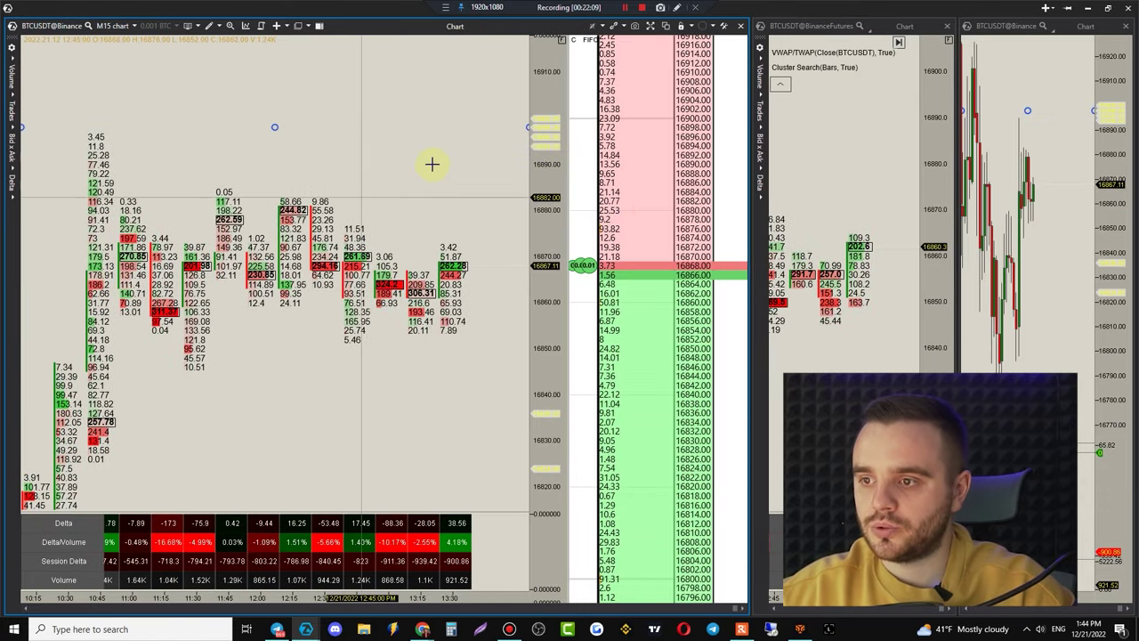
- Review the settings of a global horizontal line and of the Scalping DOM indicator on the BTCUSDT@Binance chart
{"action": "double_click", "coordinate": [369, 131]}
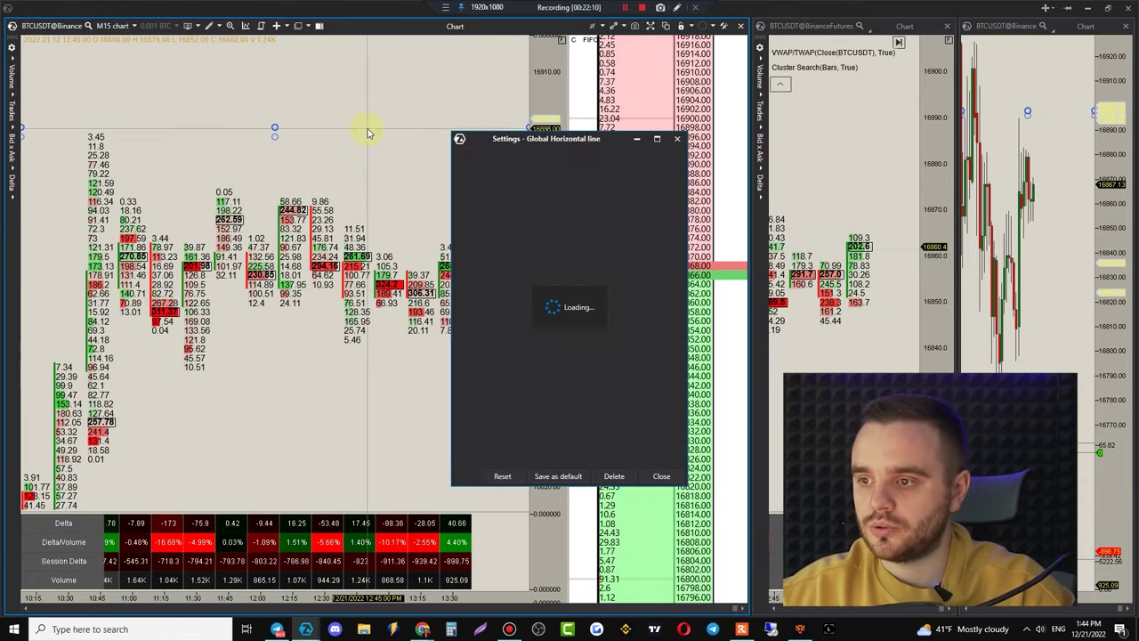
{"action": "left_click", "coordinate": [677, 138]}
{"action": "right_click", "coordinate": [385, 374]}
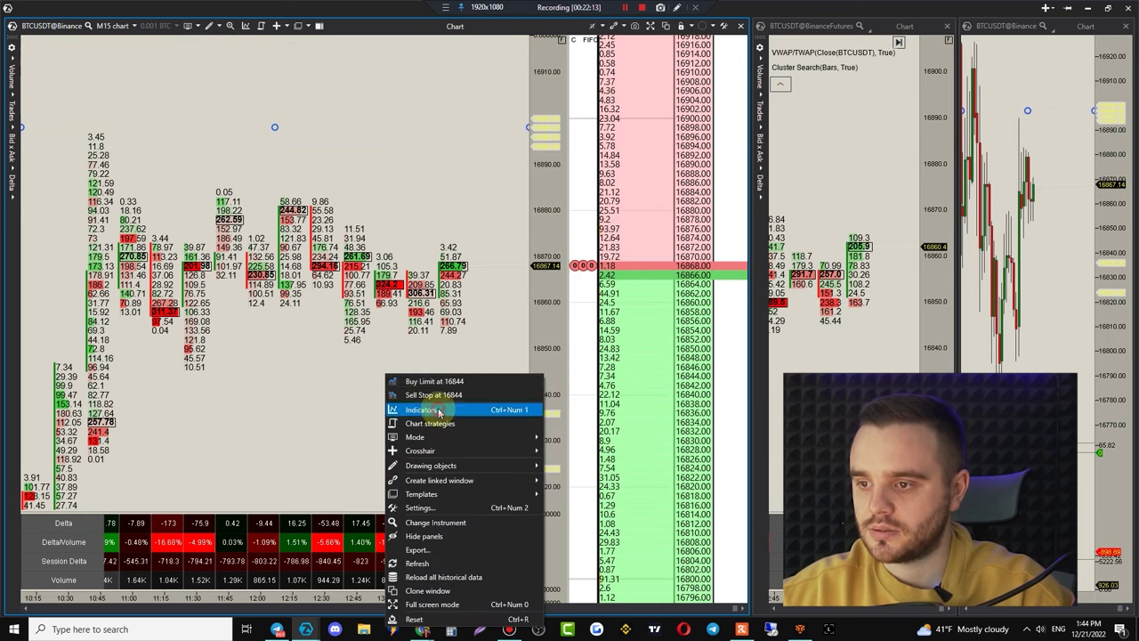
{"action": "left_click", "coordinate": [438, 402]}
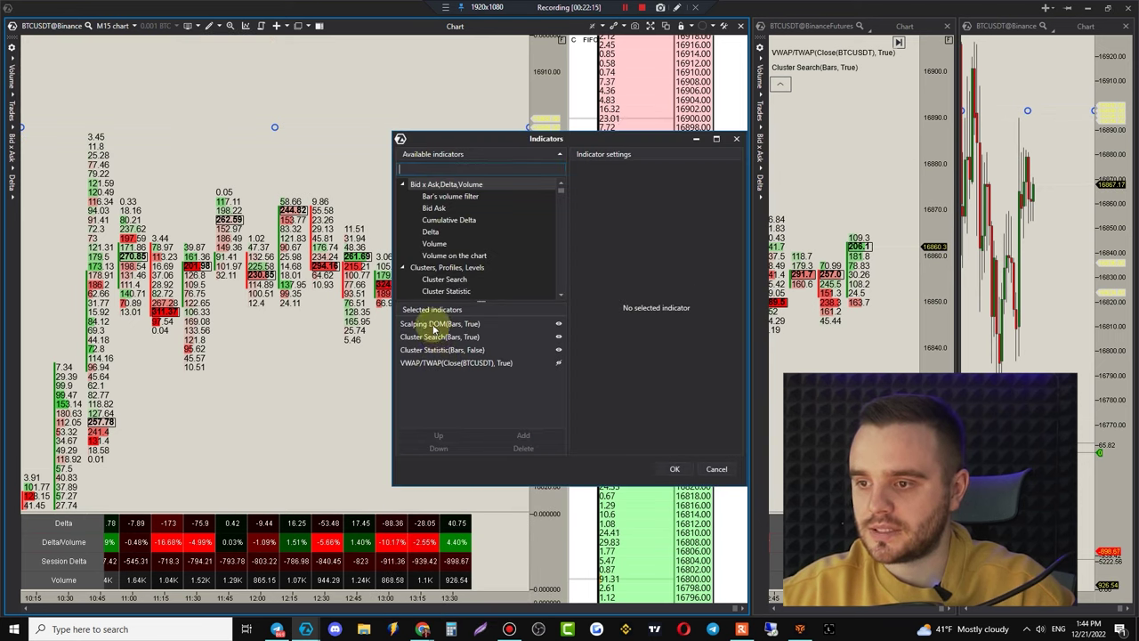
{"action": "left_click", "coordinate": [438, 324]}
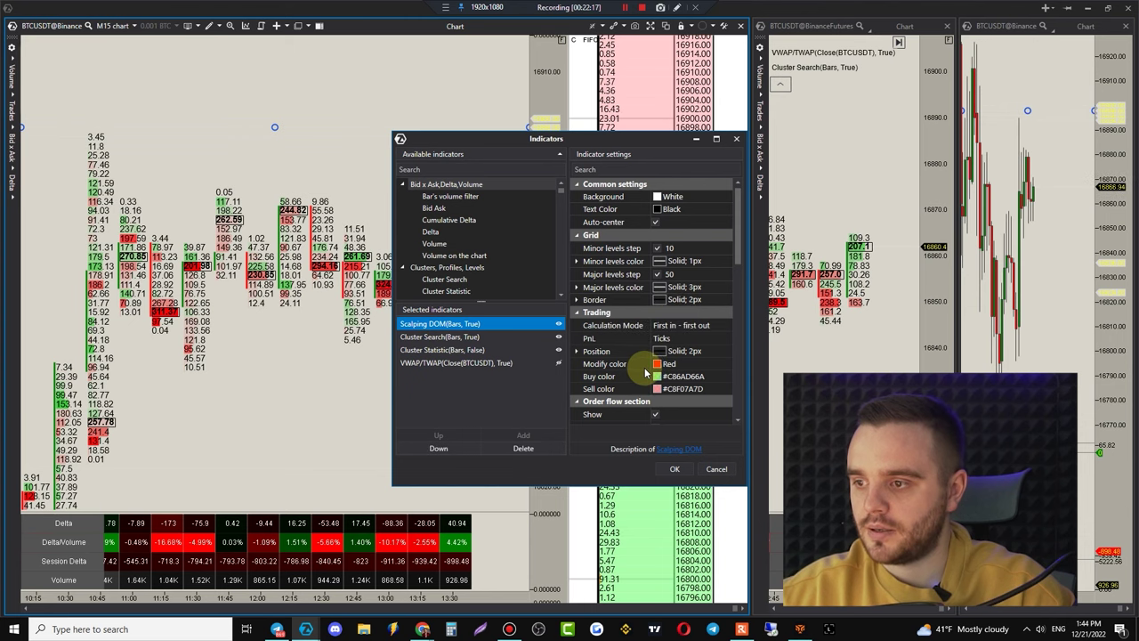
{"action": "left_click", "coordinate": [672, 466]}
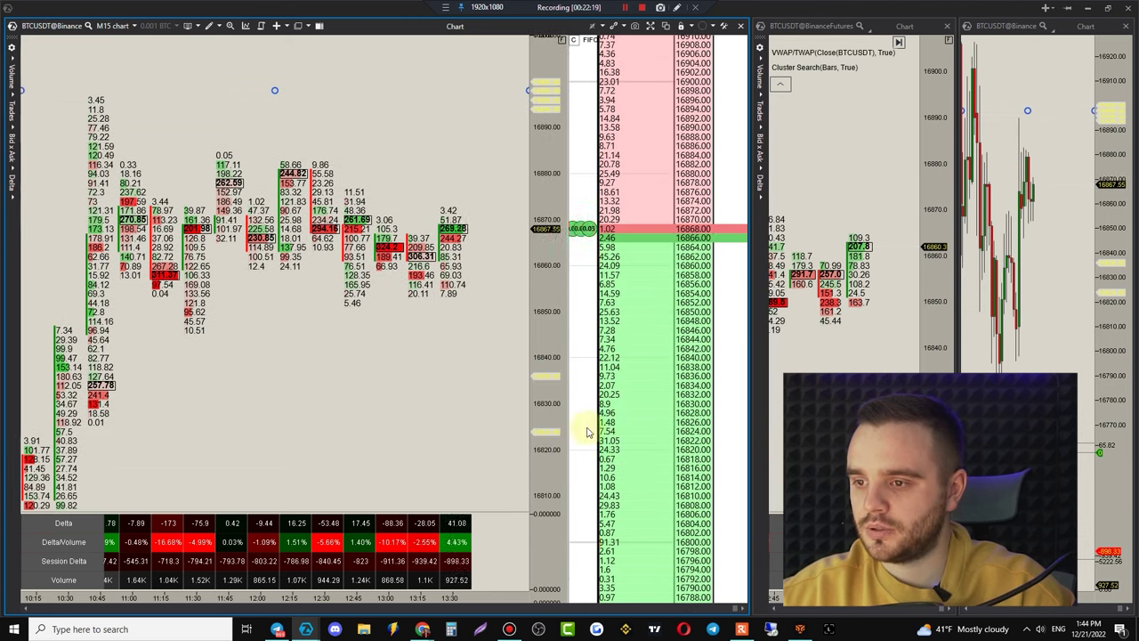
- Hide the price axis of the BTCUSDT@Binance chart beside the Scalping DOM
{"action": "right_click", "coordinate": [317, 320]}
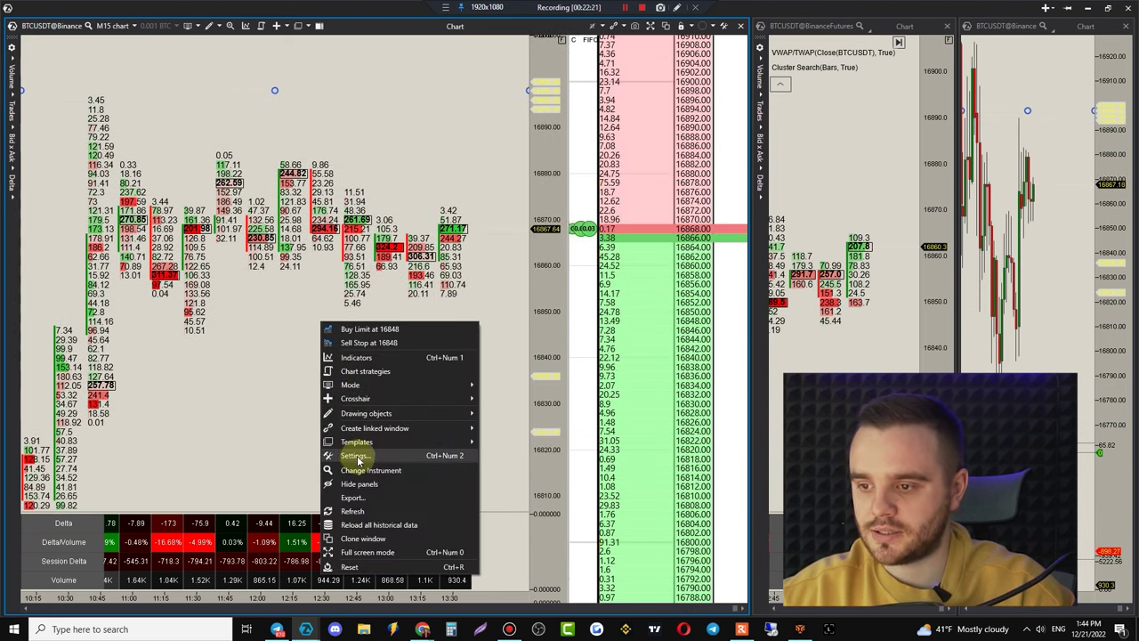
{"action": "left_click", "coordinate": [356, 457]}
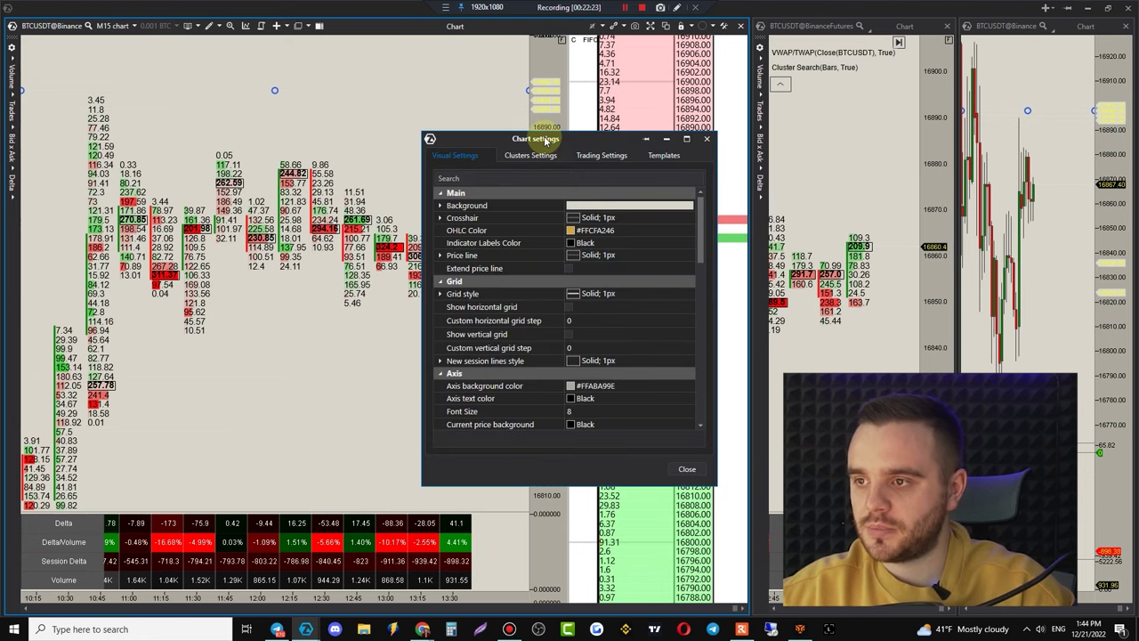
{"action": "left_click_drag", "start_coordinate": [587, 143], "coordinate": [341, 108]}
{"action": "scroll", "coordinate": [346, 320], "scroll_direction": "down", "scroll_amount": 2}
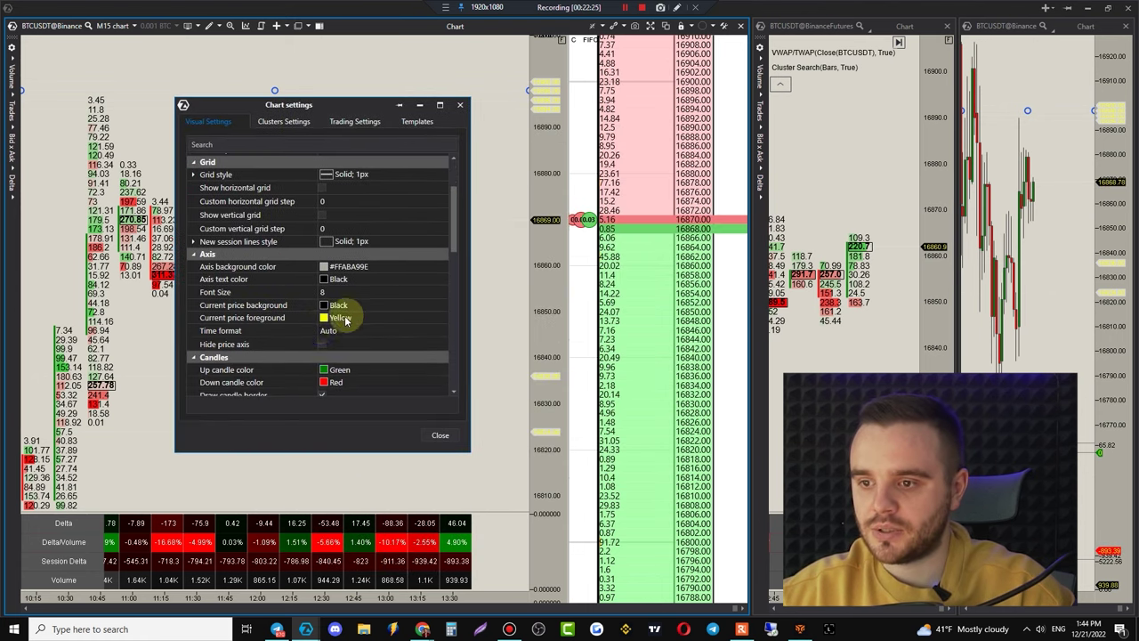
{"action": "left_click", "coordinate": [322, 345]}
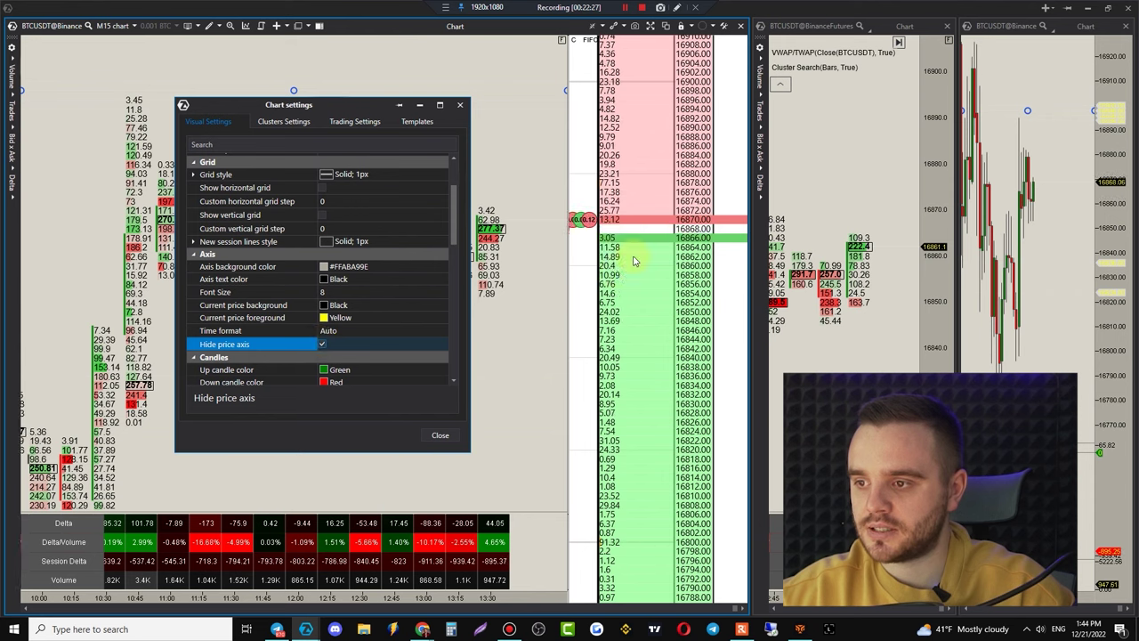
{"action": "left_click", "coordinate": [321, 345]}
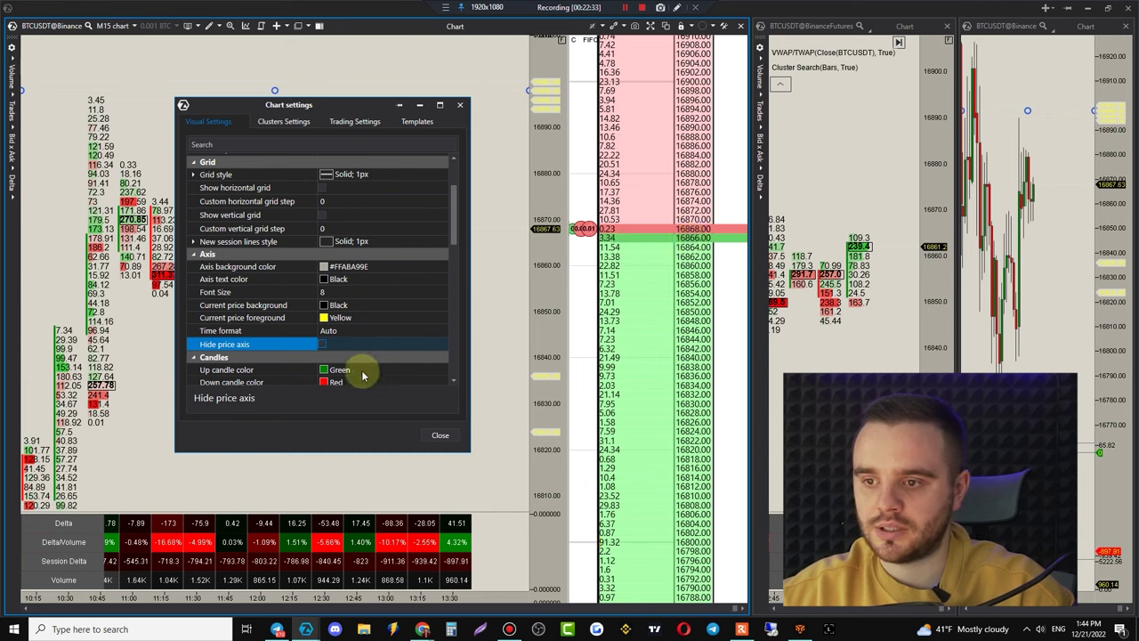
{"action": "left_click", "coordinate": [321, 345]}
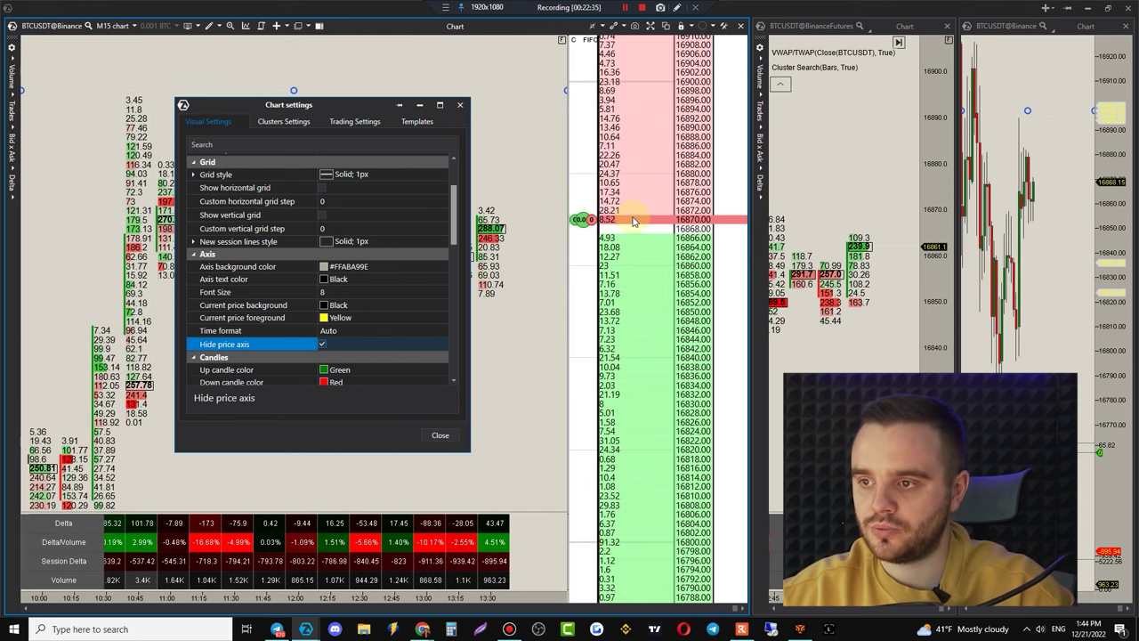
{"action": "left_click", "coordinate": [441, 435]}
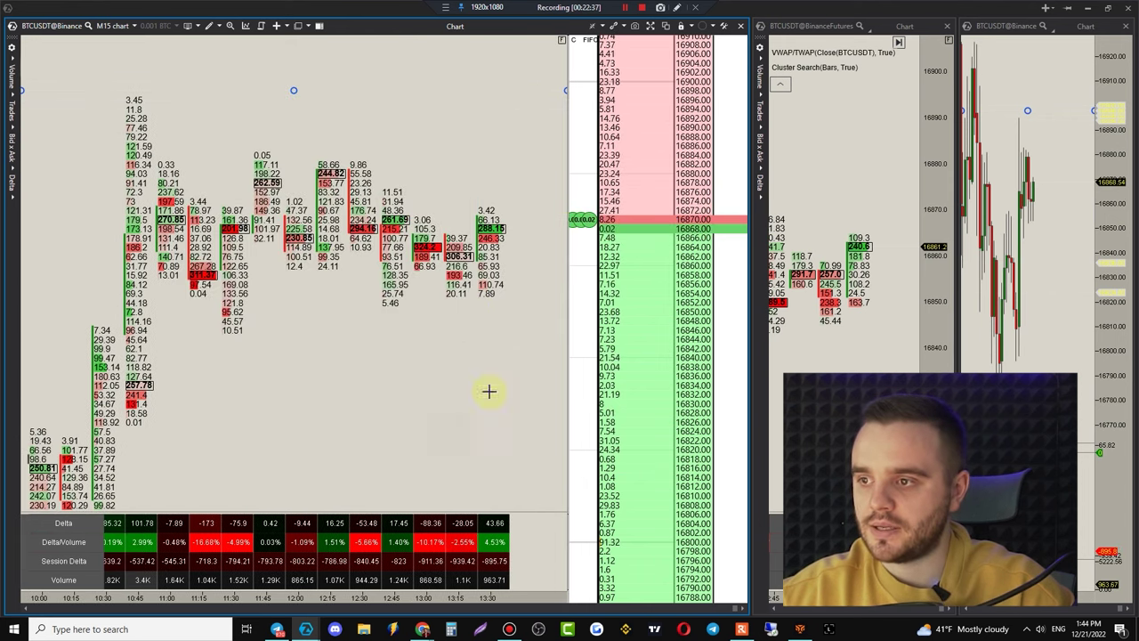
- Open the Scalping DOM's settings on the BTCUSDT@Binance chart and disable its major levels step, keeping the minor levels step enabled
{"action": "double_click", "coordinate": [407, 372]}
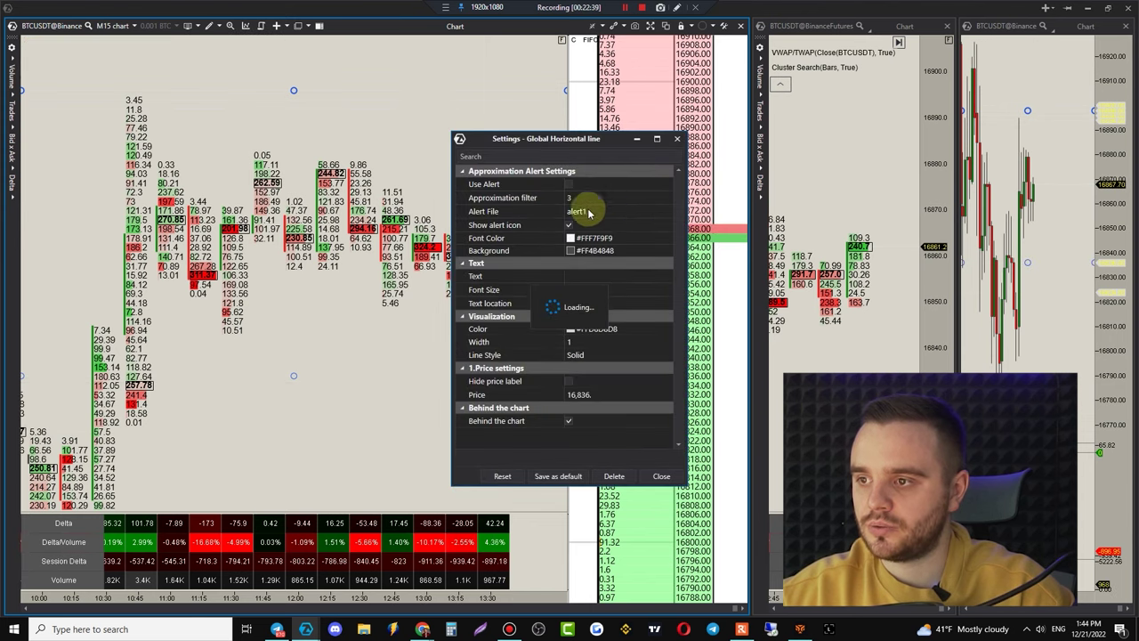
{"action": "left_click", "coordinate": [676, 138]}
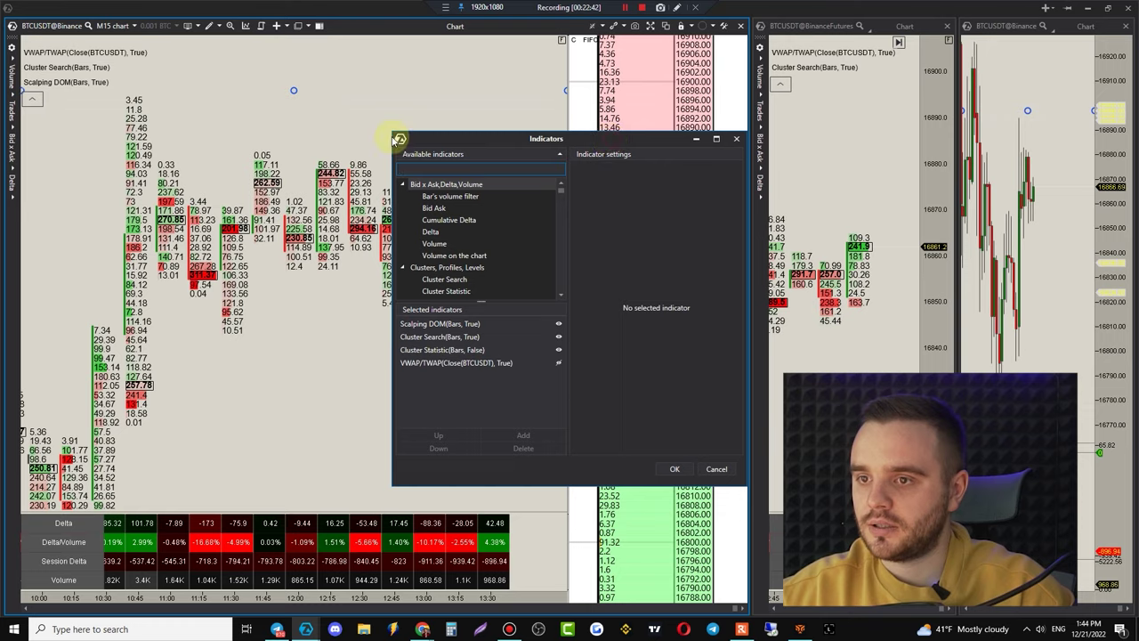
{"action": "left_click_drag", "start_coordinate": [399, 139], "coordinate": [168, 137]}
{"action": "left_click", "coordinate": [205, 322]}
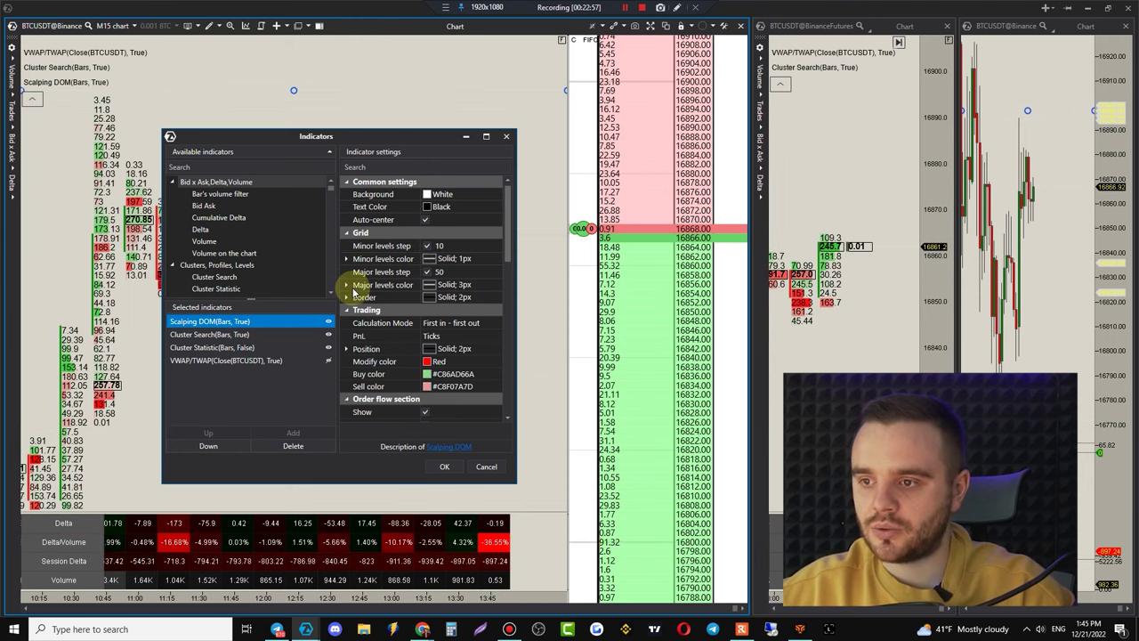
{"action": "left_click", "coordinate": [427, 274]}
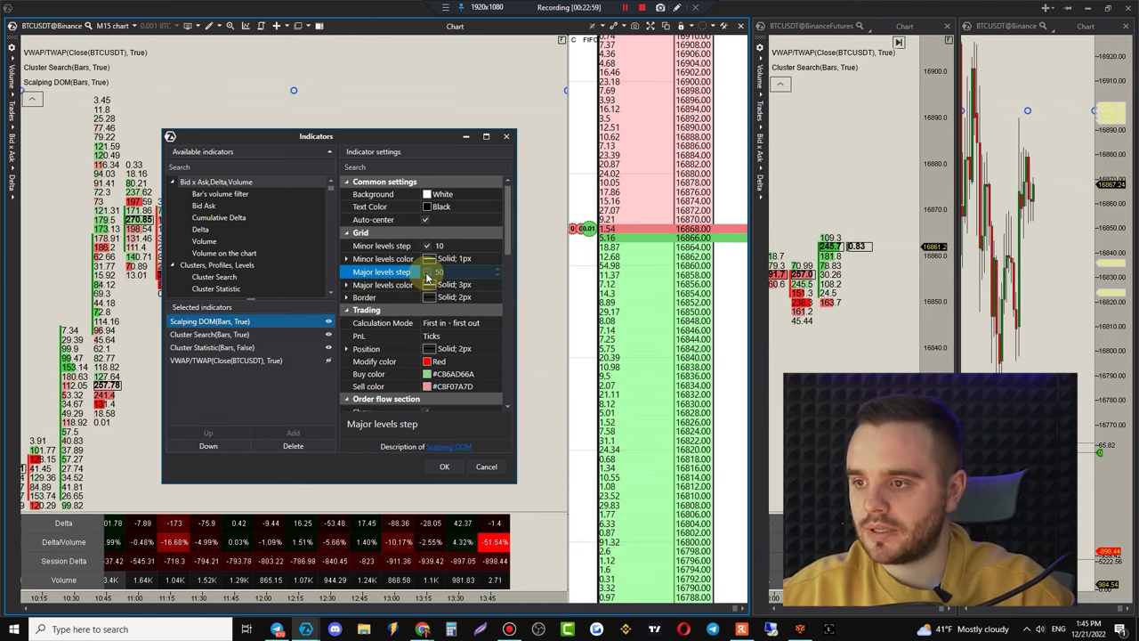
{"action": "left_click", "coordinate": [428, 248]}
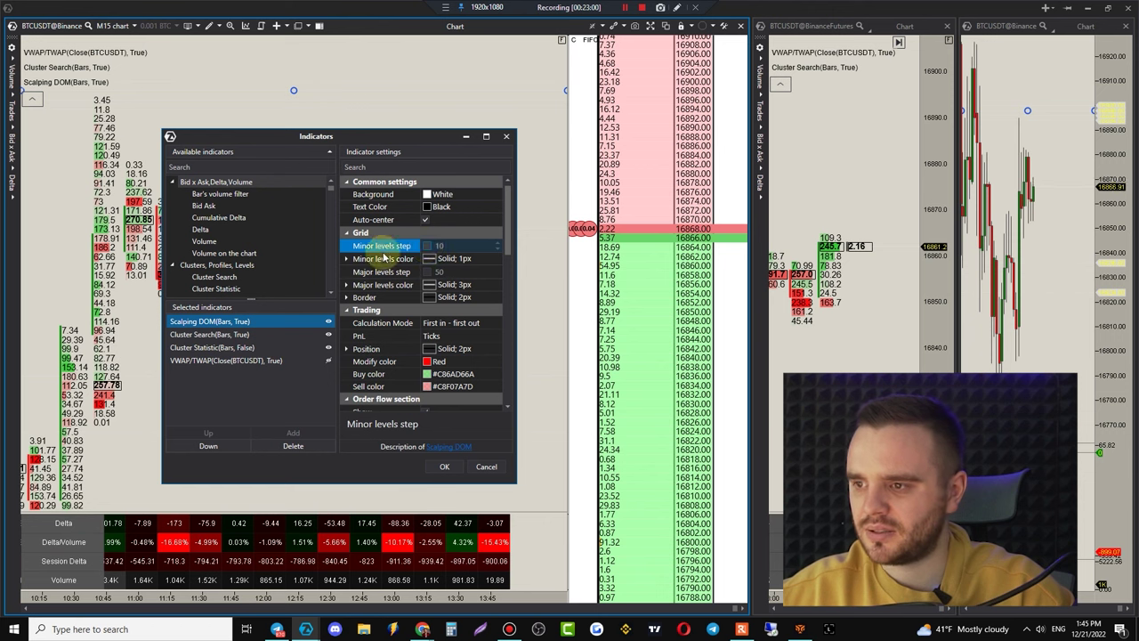
{"action": "left_click", "coordinate": [427, 247]}
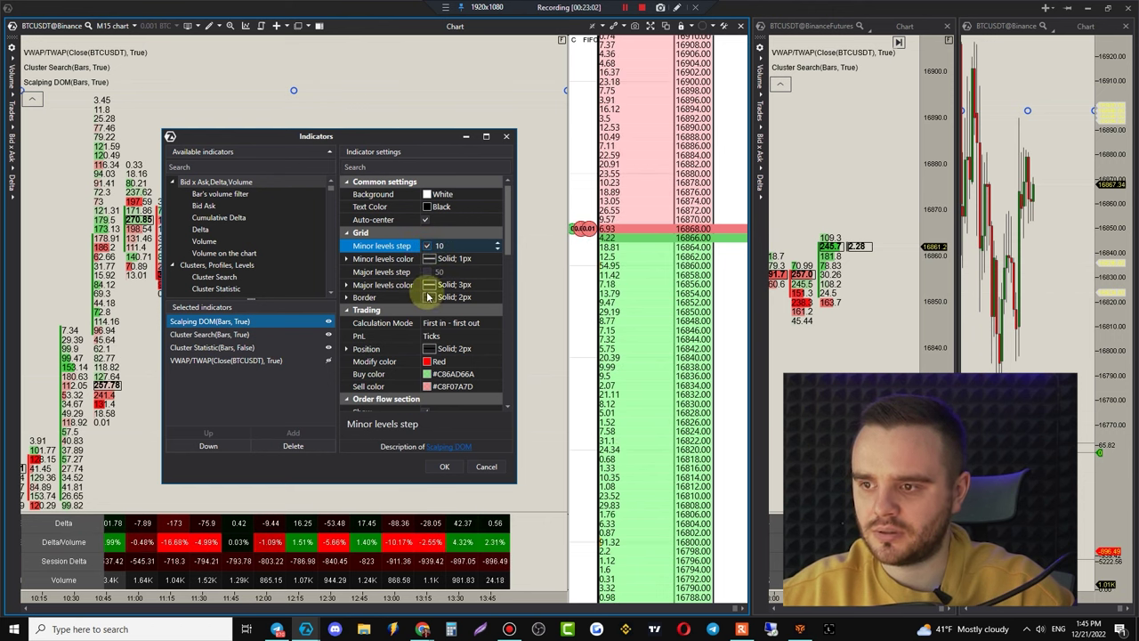
- Set the Scalping DOM's PnL to Percent and keep First in - first out as its calculation mode
{"action": "left_click", "coordinate": [432, 337]}
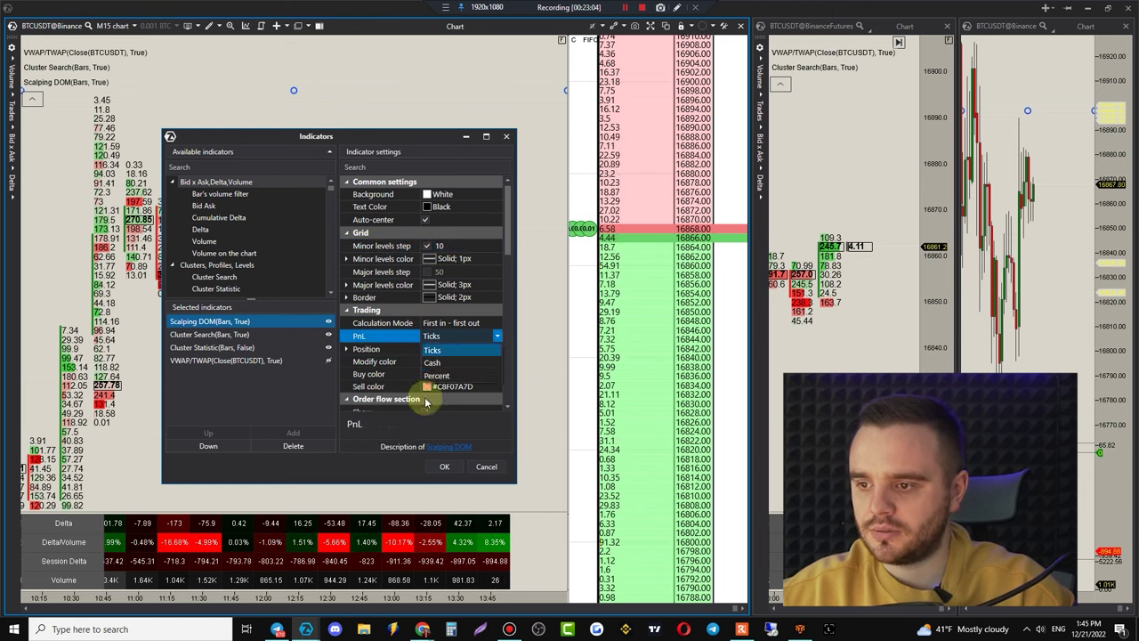
{"action": "left_click", "coordinate": [436, 376]}
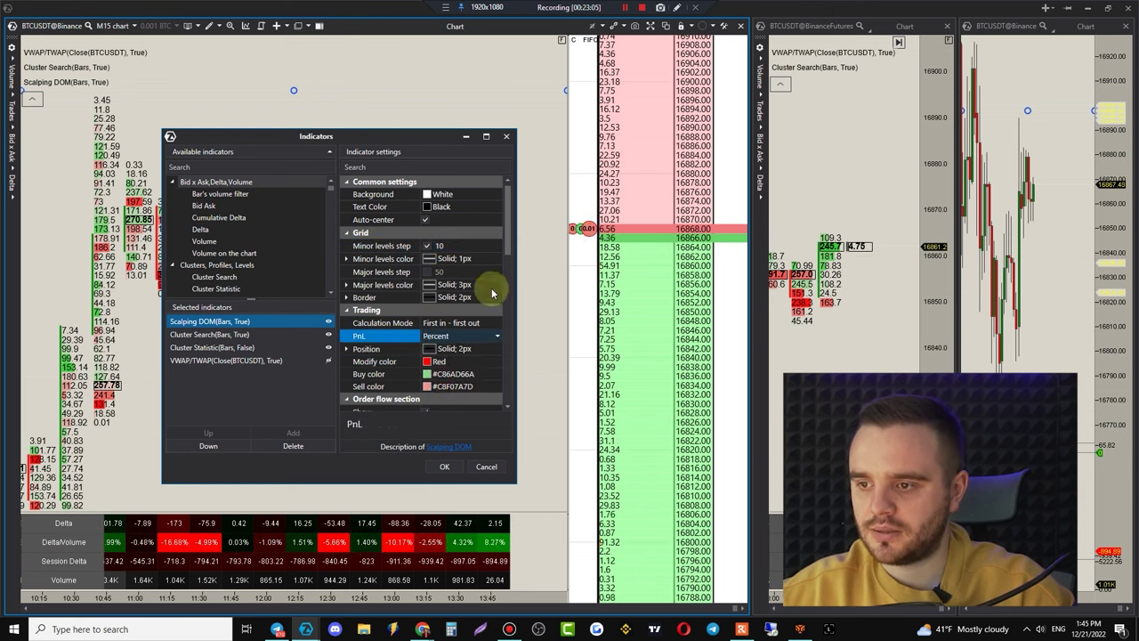
{"action": "left_click", "coordinate": [454, 326]}
{"action": "left_click", "coordinate": [454, 325]}
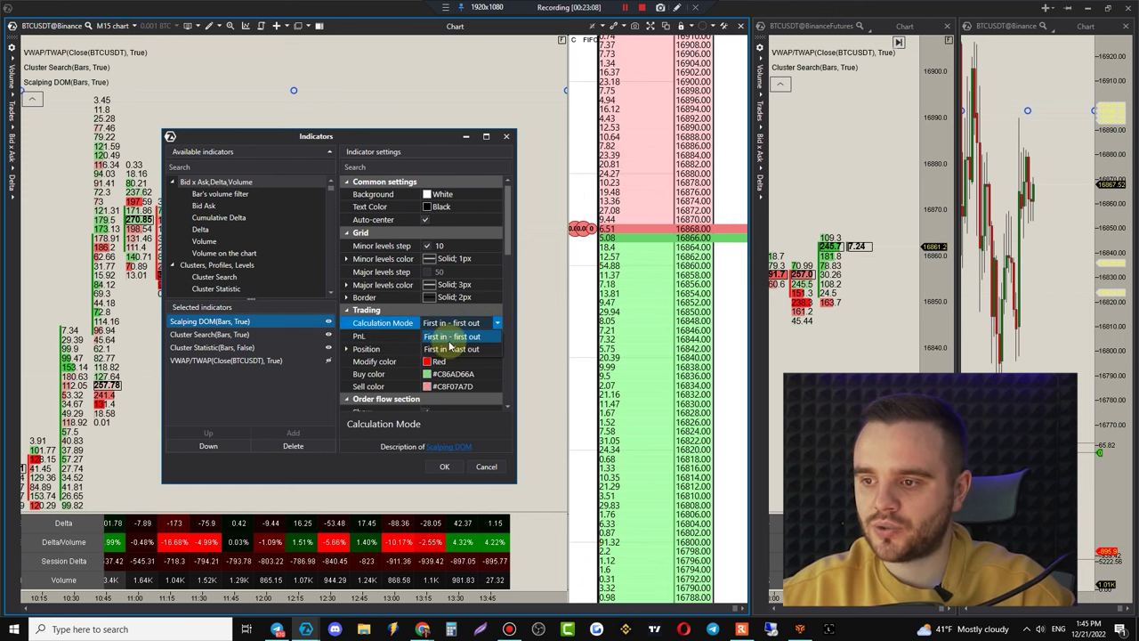
{"action": "left_click", "coordinate": [454, 336]}
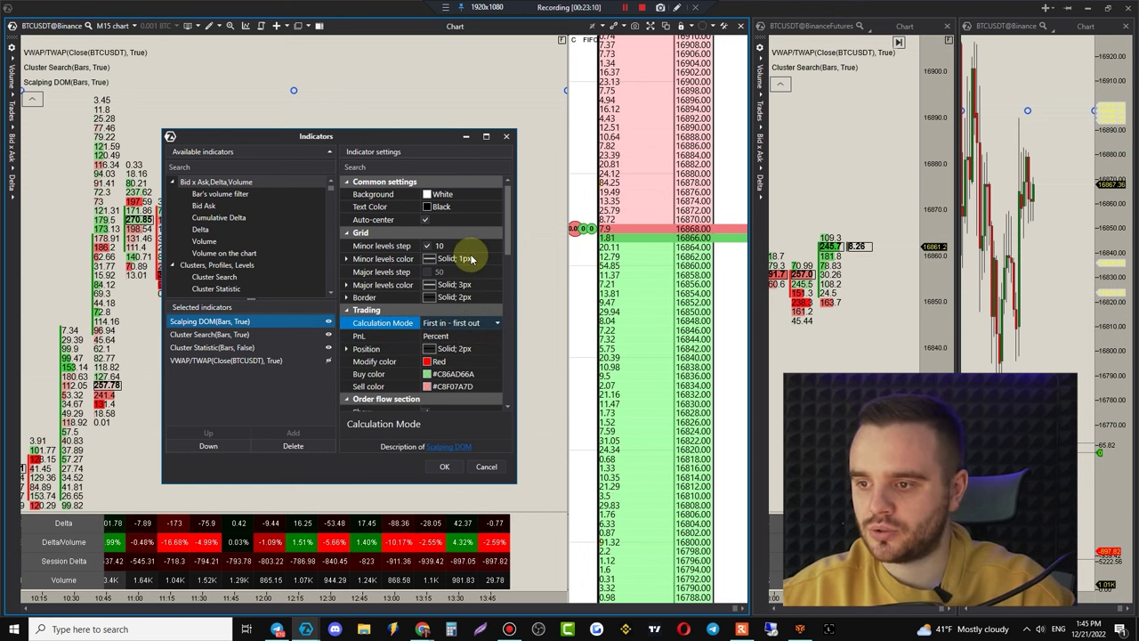
- Increase the font size of the Scalping DOM's order flow section to 10
{"action": "scroll", "coordinate": [470, 254], "scroll_direction": "down", "scroll_amount": 1}
{"action": "scroll", "coordinate": [469, 255], "scroll_direction": "down", "scroll_amount": 2}
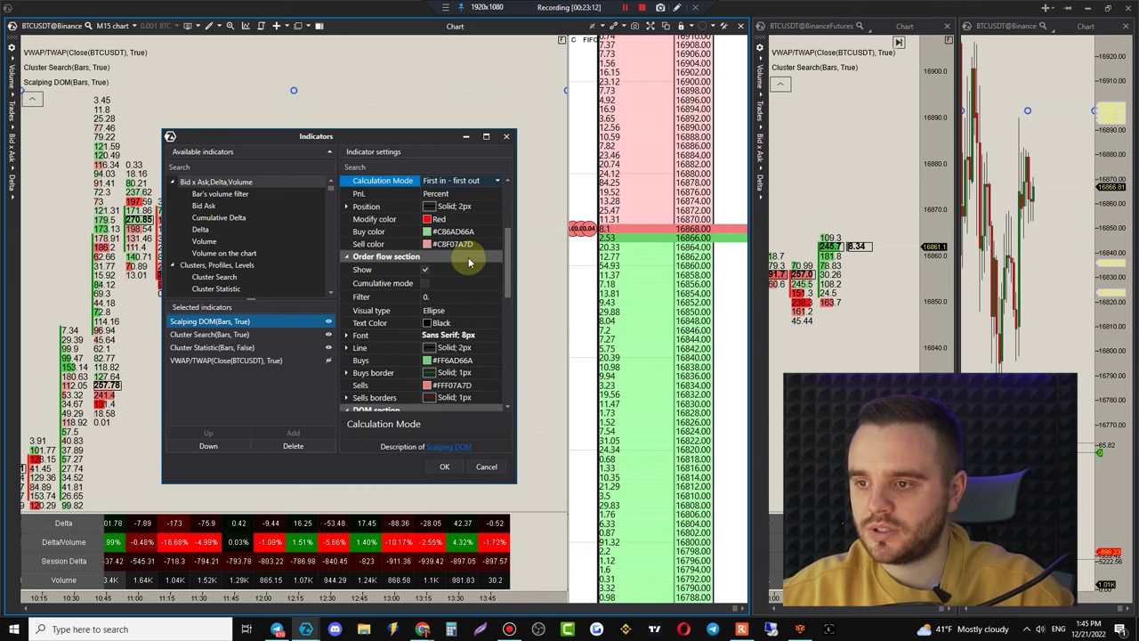
{"action": "double_click", "coordinate": [385, 335]}
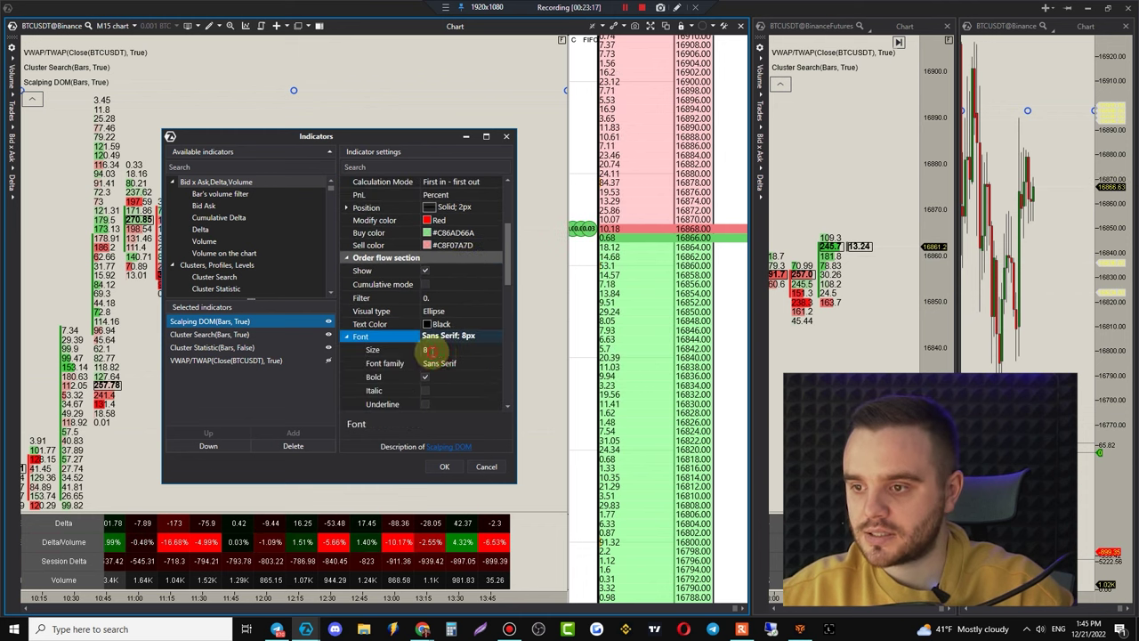
{"action": "left_click", "coordinate": [499, 349]}
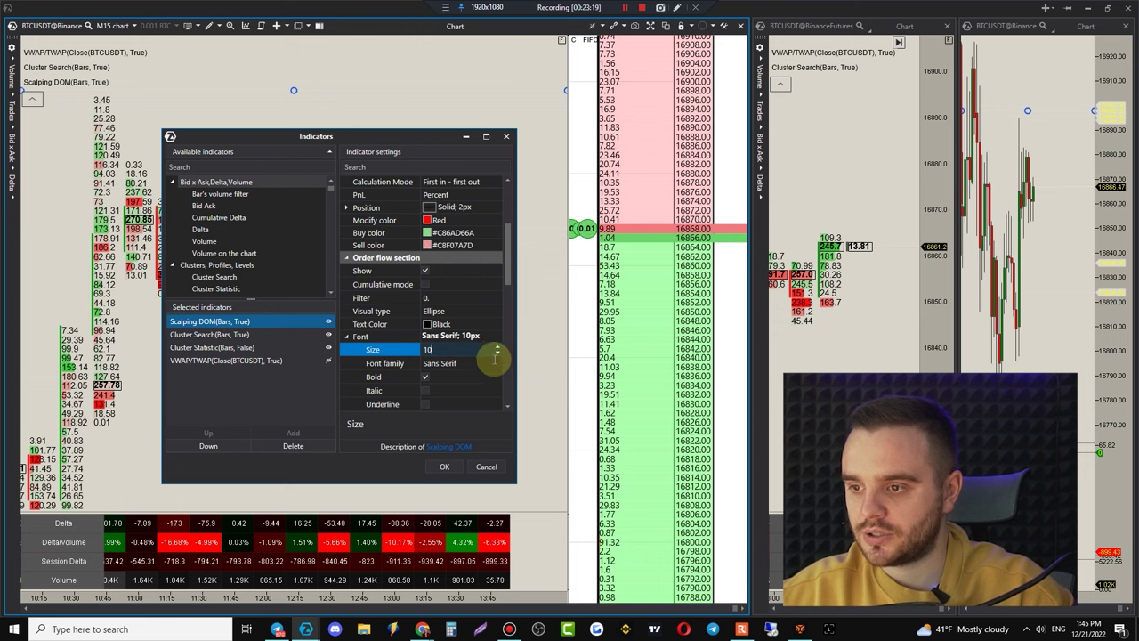
{"action": "left_click", "coordinate": [497, 347]}
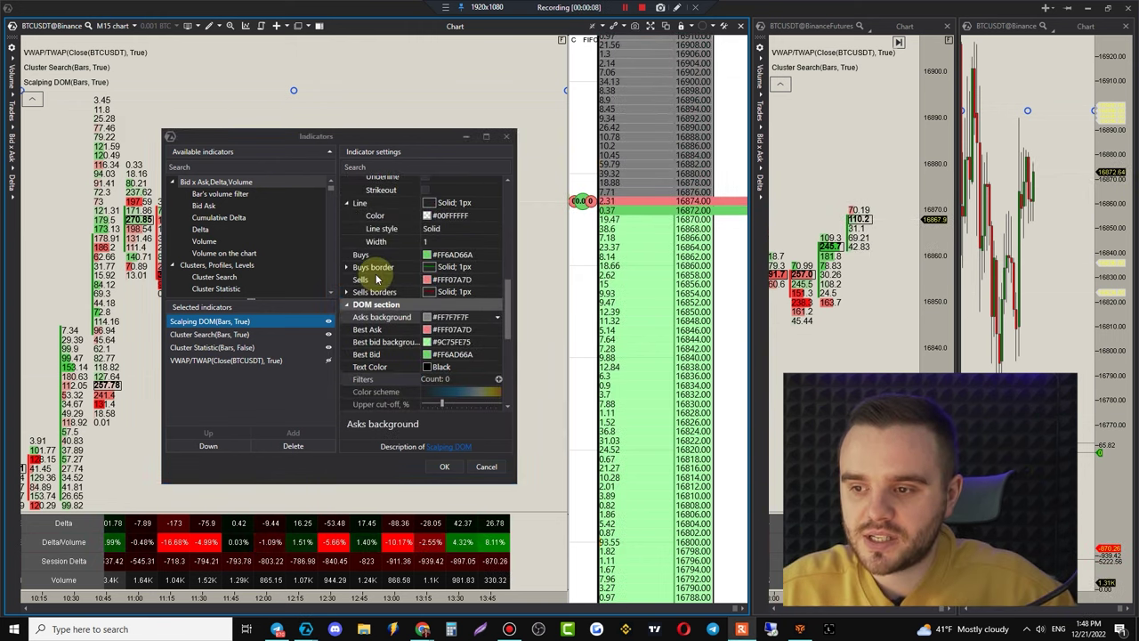
- Change the asks background in the Scalping DOM's DOM section to a light red theme colour and apply the settings
{"action": "left_click", "coordinate": [438, 319]}
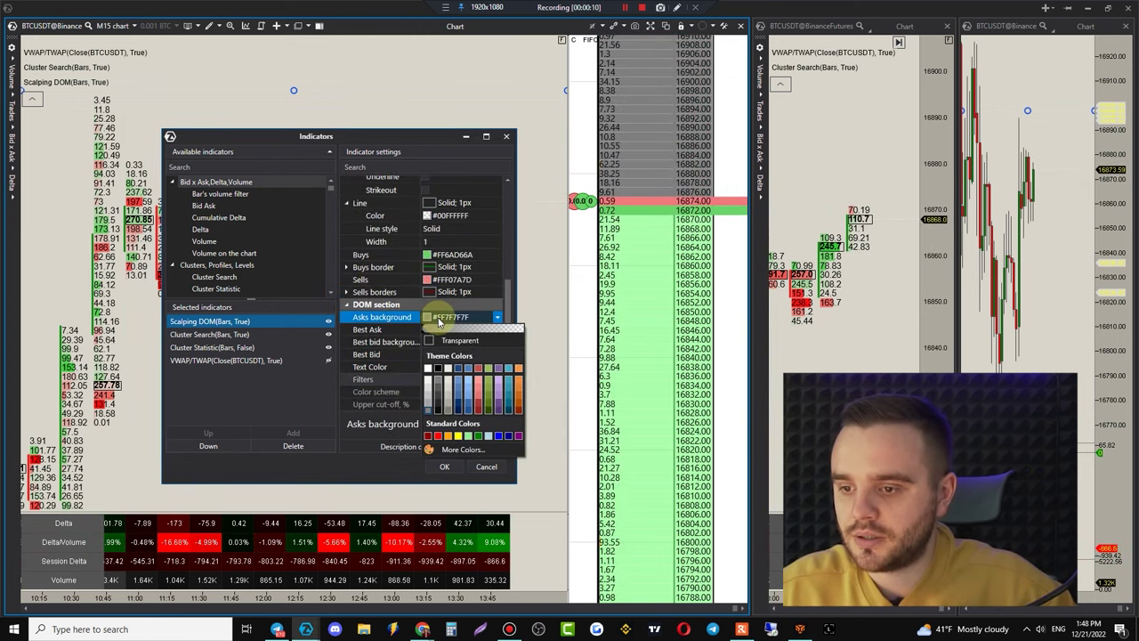
{"action": "left_click", "coordinate": [478, 377]}
{"action": "left_click", "coordinate": [444, 467]}
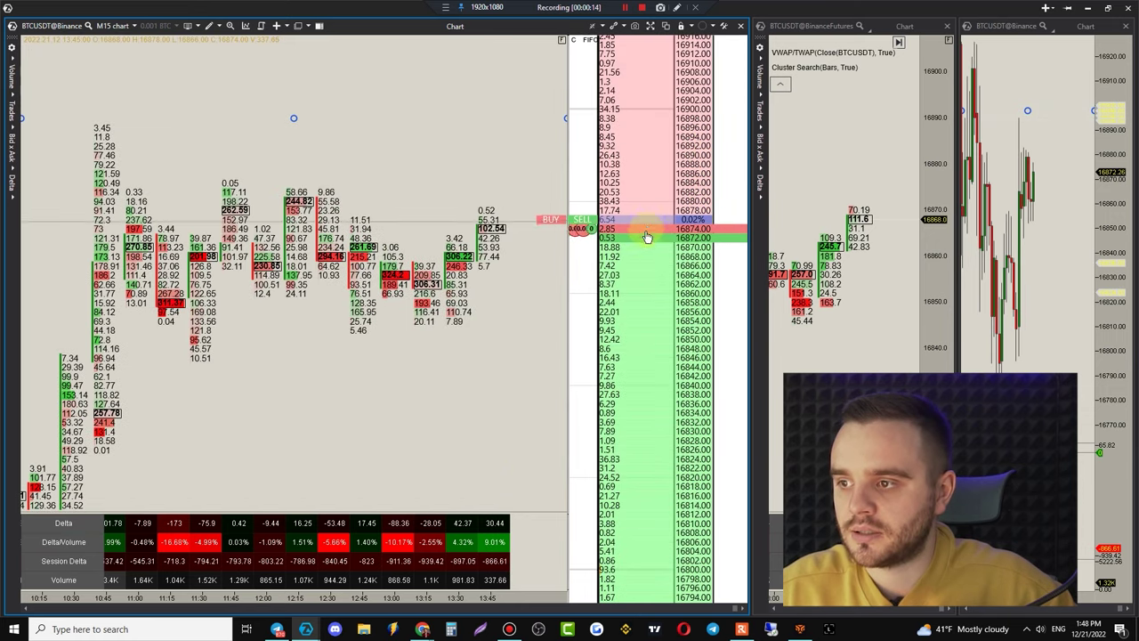
- Reopen the Scalping DOM's settings and set the order flow section's filter to 0.1, keeping the section shown
{"action": "double_click", "coordinate": [363, 116]}
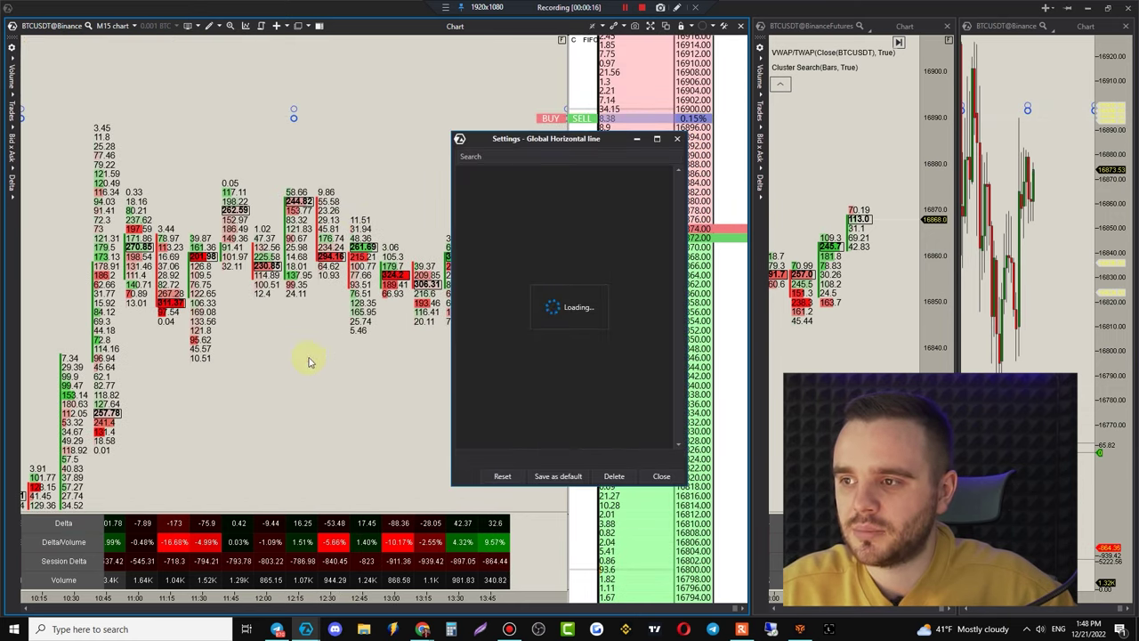
{"action": "left_click", "coordinate": [676, 142]}
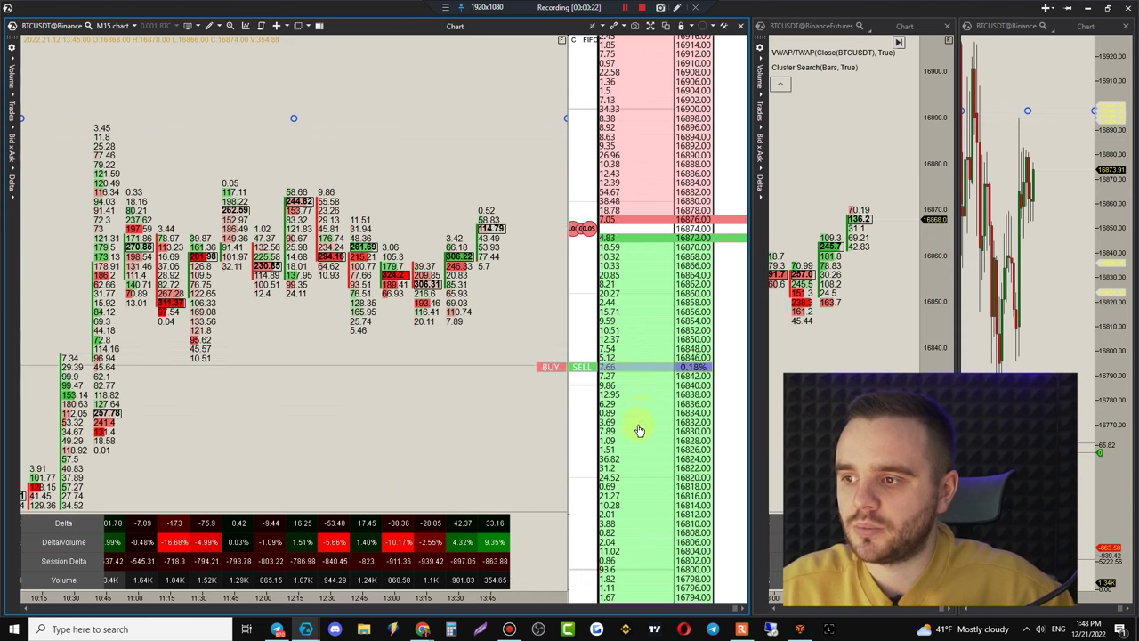
{"action": "right_click", "coordinate": [419, 381]}
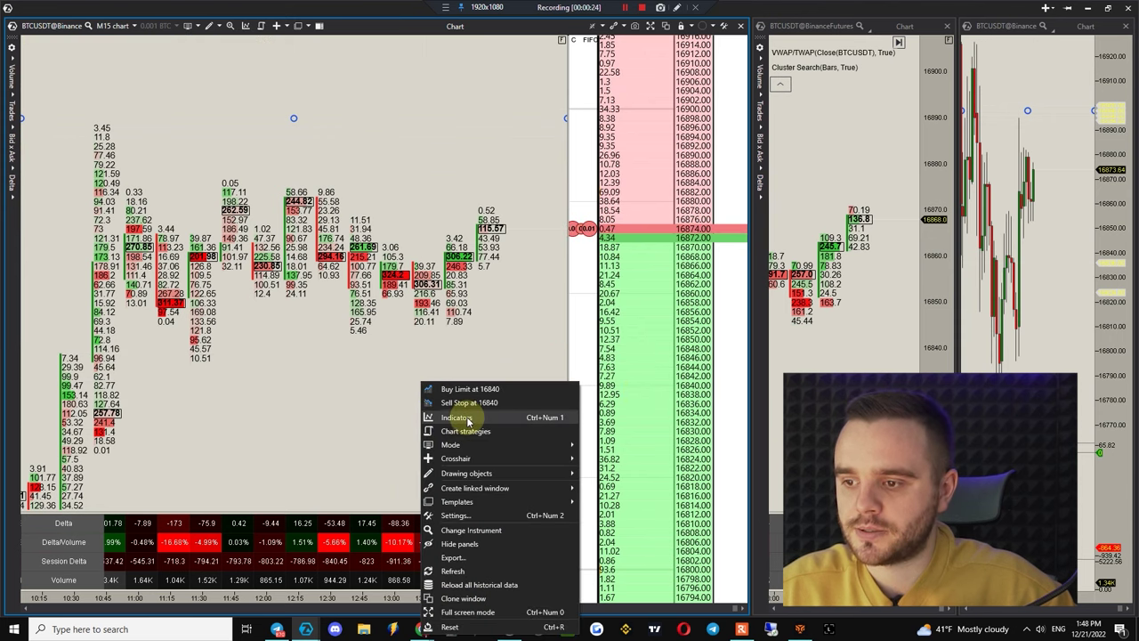
{"action": "left_click", "coordinate": [469, 422]}
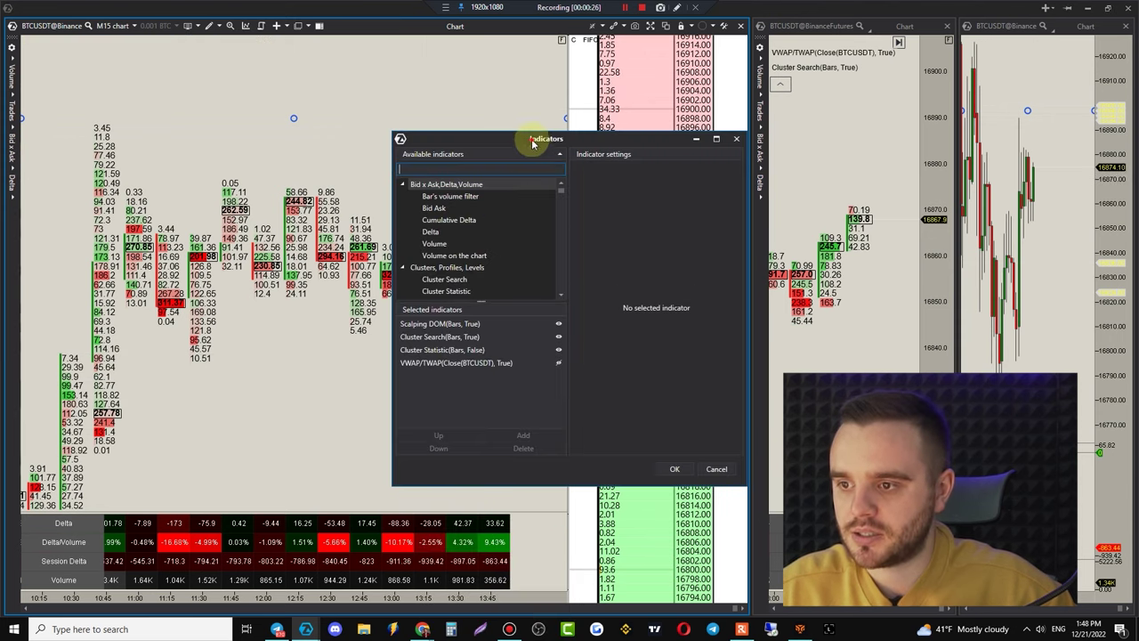
{"action": "left_click_drag", "start_coordinate": [526, 140], "coordinate": [287, 132]}
{"action": "left_click", "coordinate": [191, 315]}
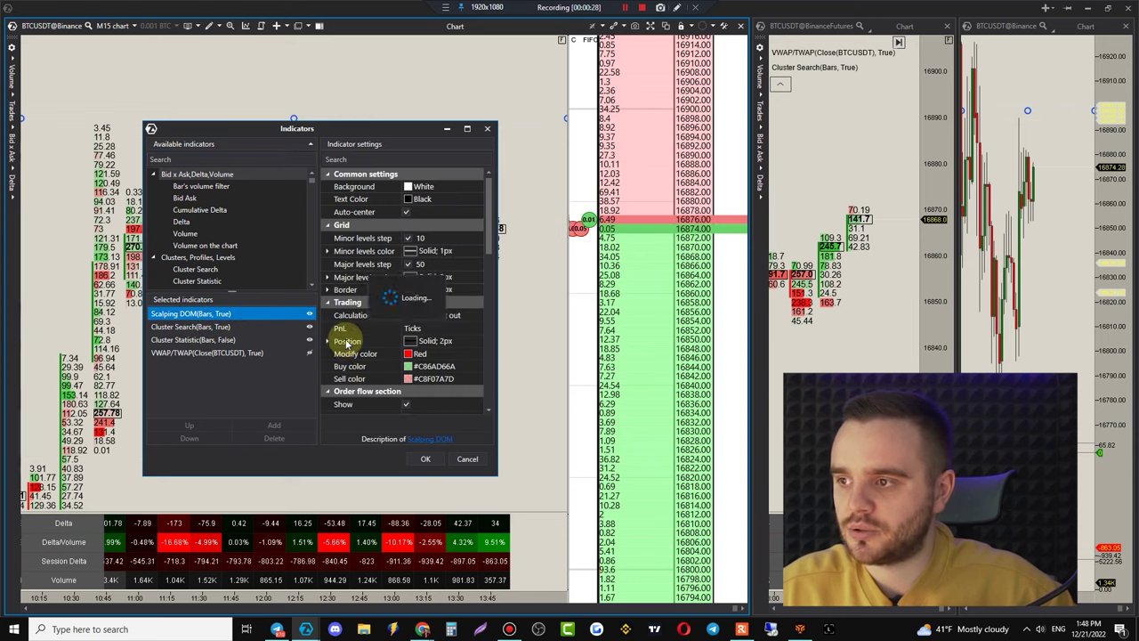
{"action": "scroll", "coordinate": [407, 325], "scroll_direction": "down", "scroll_amount": 3}
{"action": "left_click", "coordinate": [406, 291]}
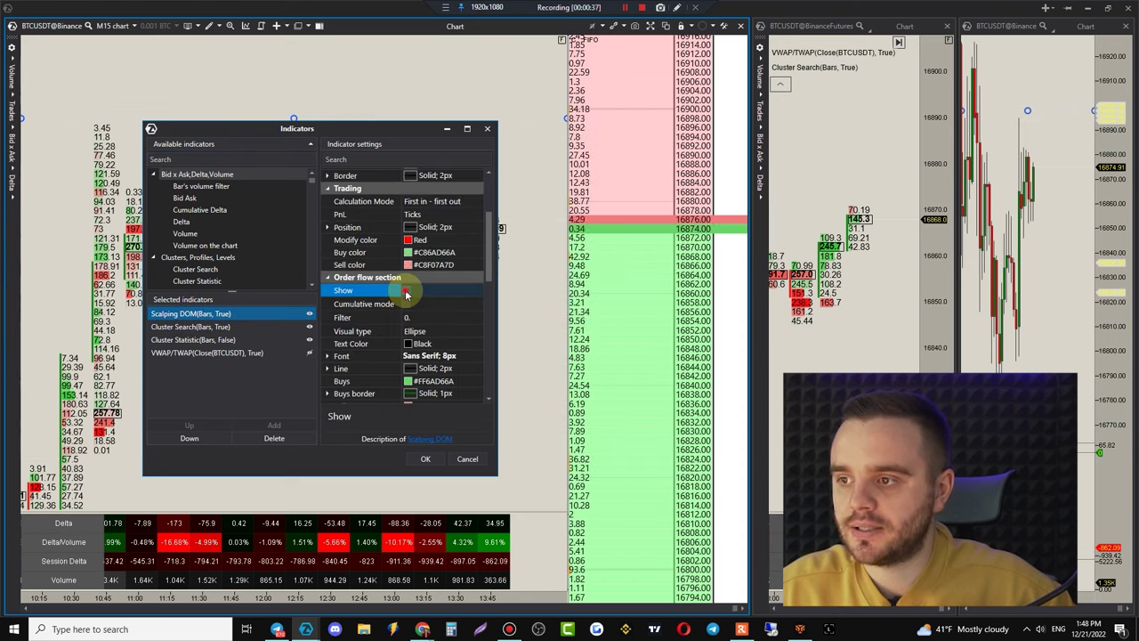
{"action": "left_click", "coordinate": [406, 293]}
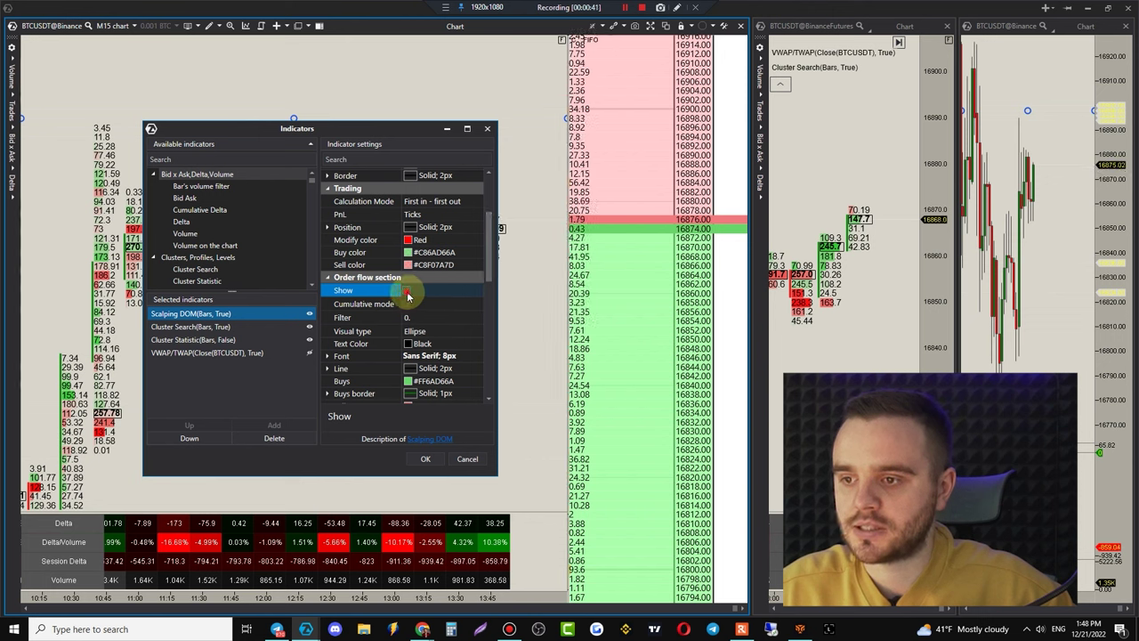
{"action": "left_click", "coordinate": [421, 317]}
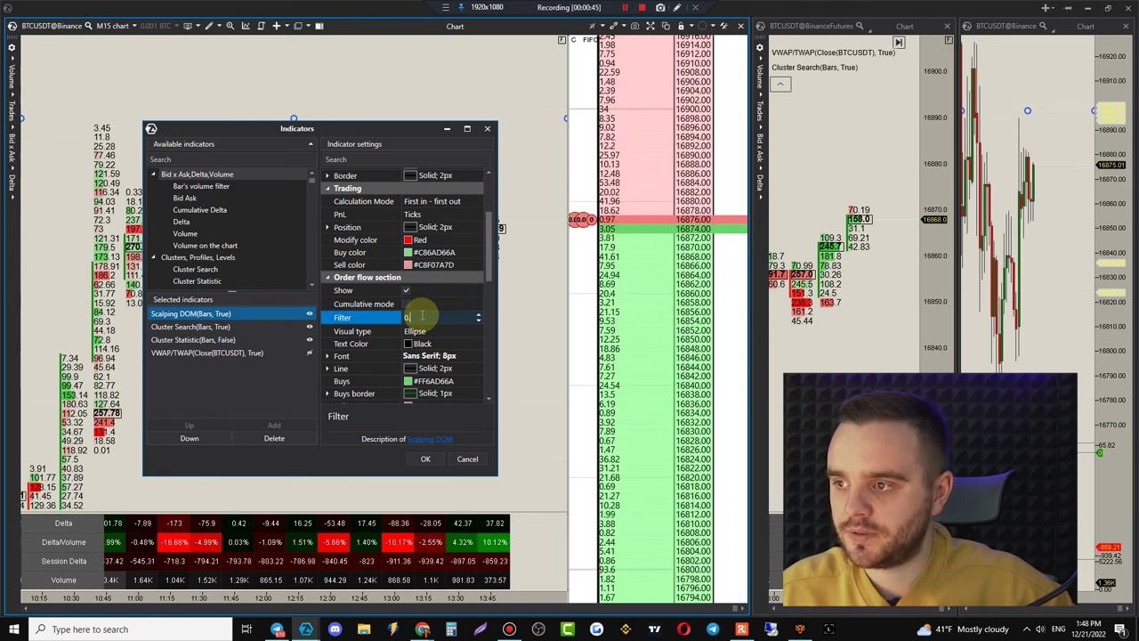
{"action": "type", "text": "1"}
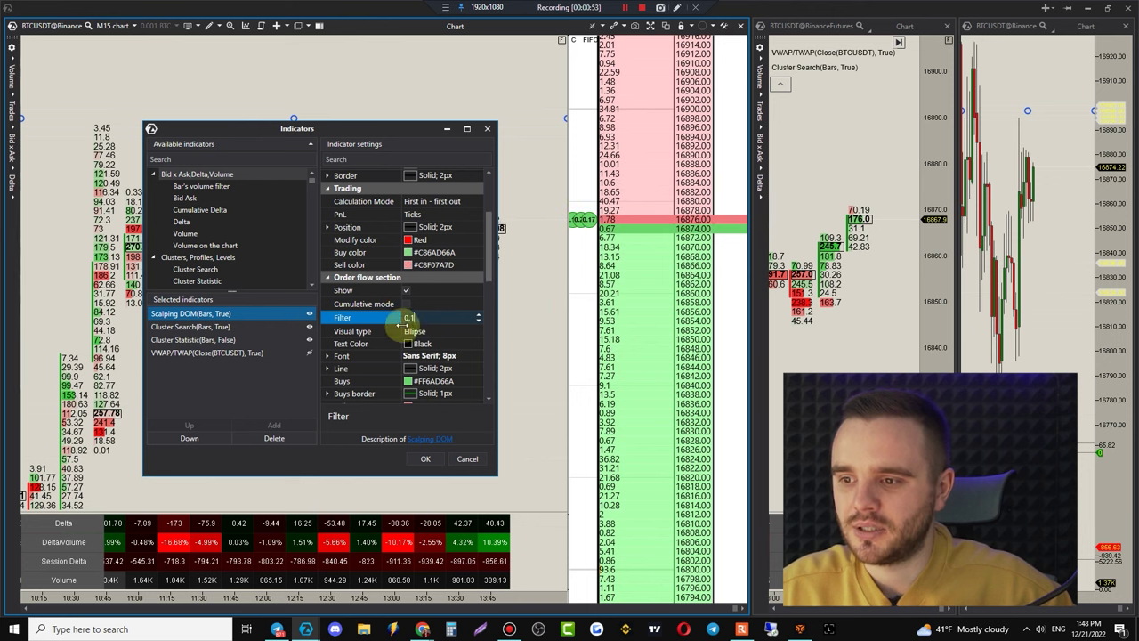
- Try the Rectangle visual type for the order flow, return it to Ellipse, and set the PnL to Percent
{"action": "left_click", "coordinate": [431, 331]}
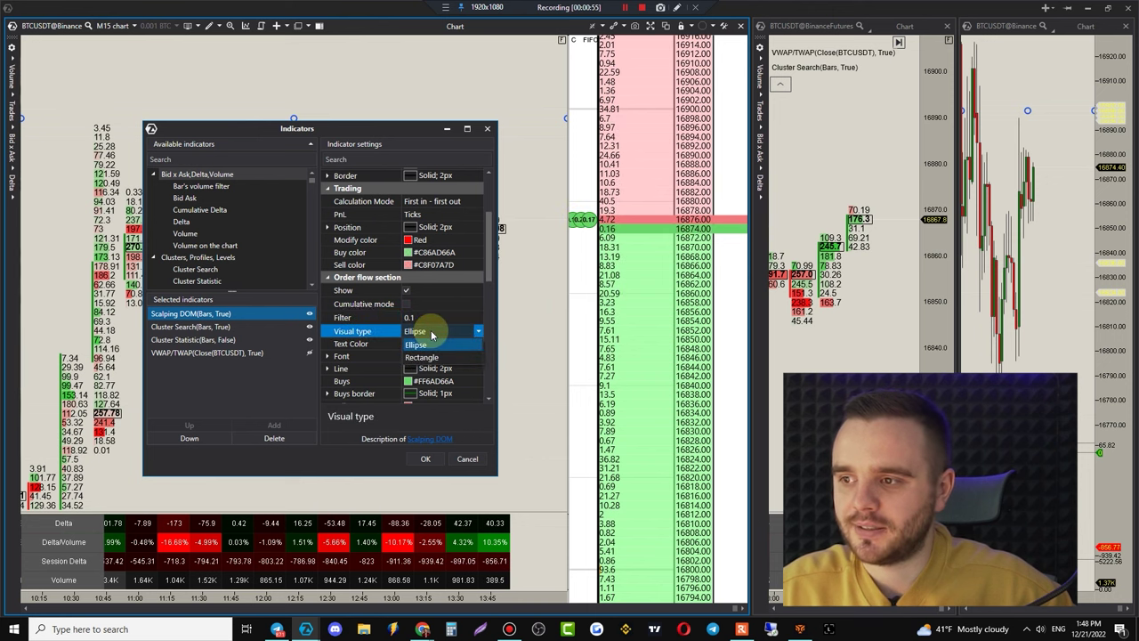
{"action": "left_click", "coordinate": [431, 331]}
{"action": "left_click", "coordinate": [426, 358]}
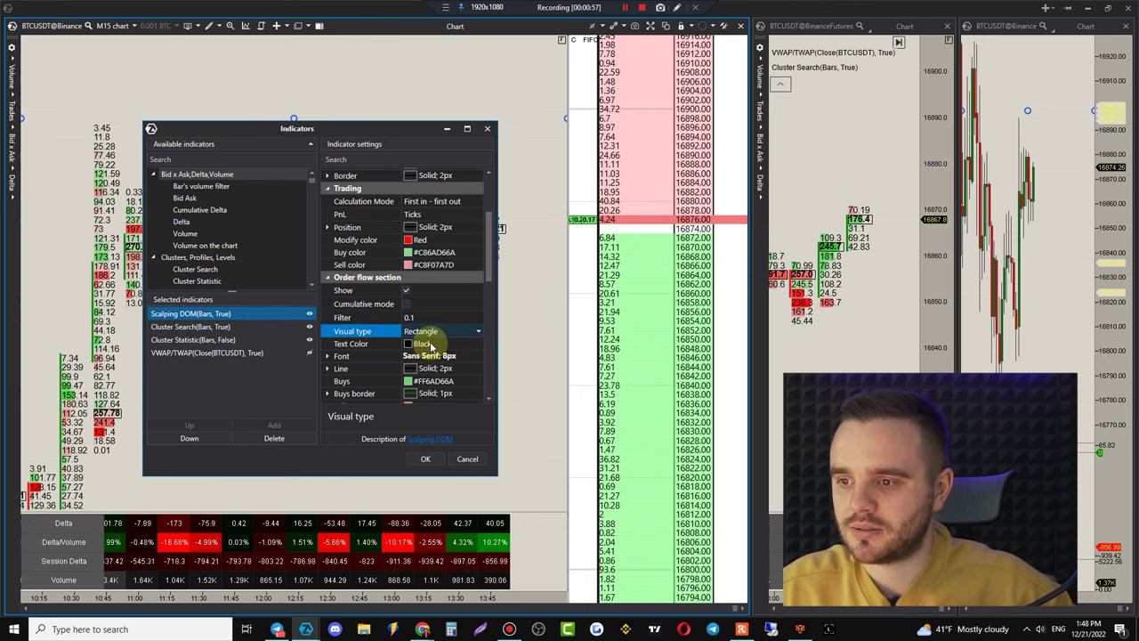
{"action": "left_click", "coordinate": [430, 331]}
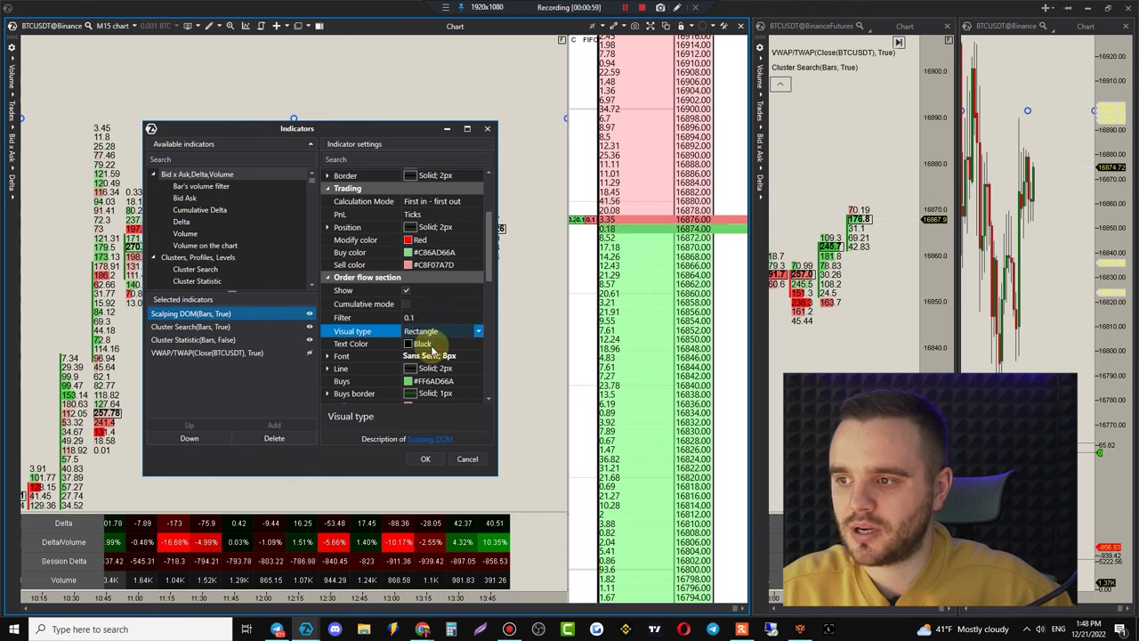
{"action": "left_click", "coordinate": [425, 345]}
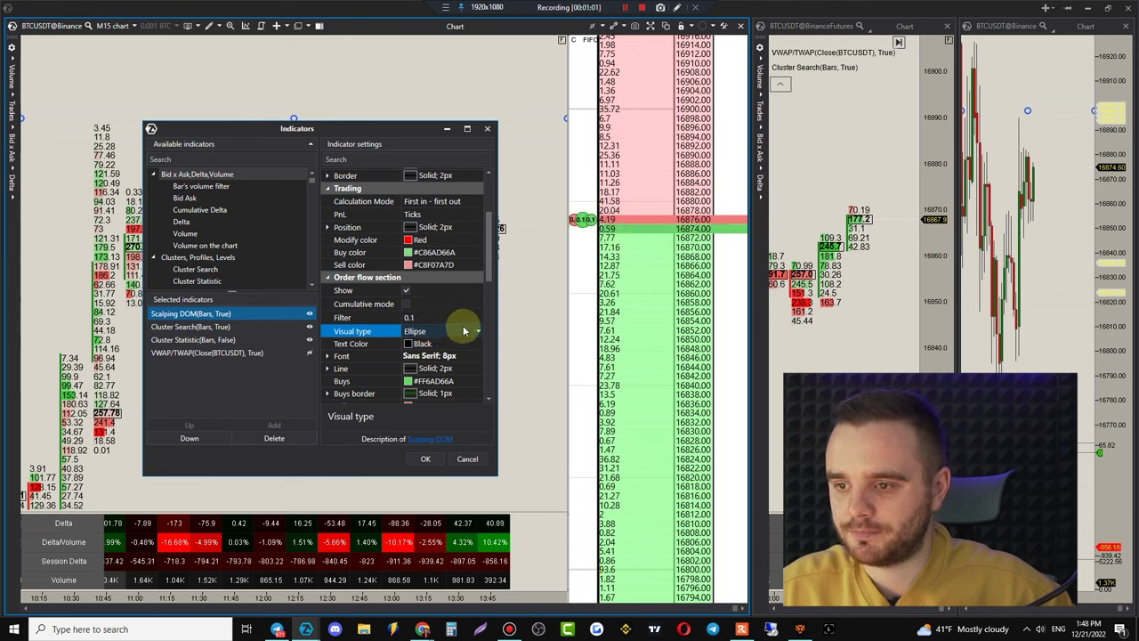
{"action": "left_click", "coordinate": [436, 213]}
{"action": "left_click", "coordinate": [445, 254]}
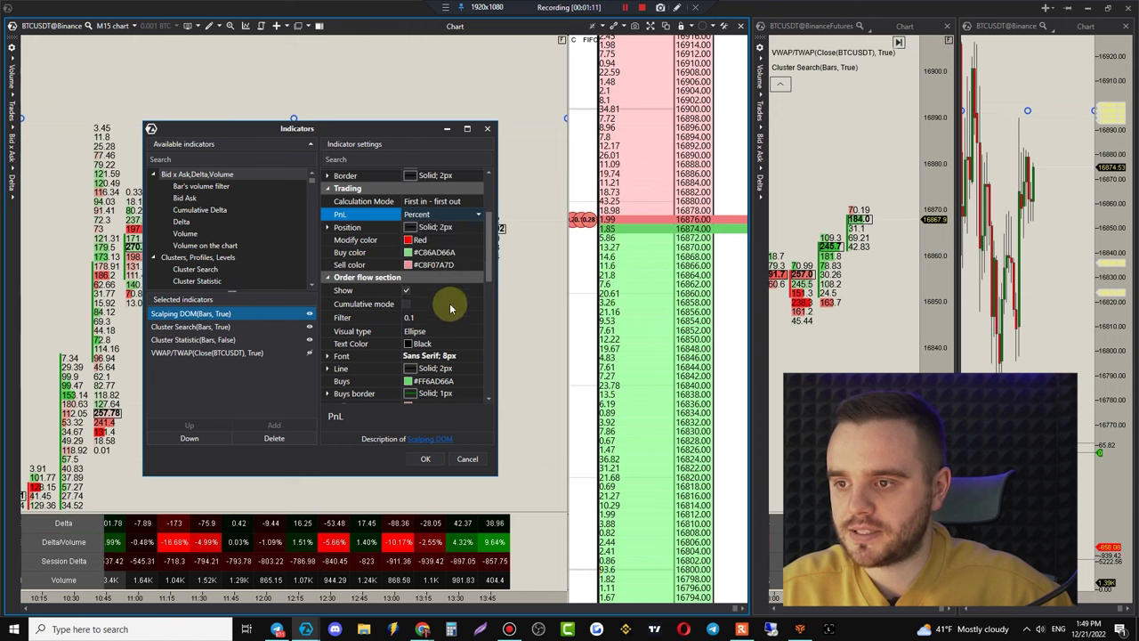
- Add two filters to the Scalping DOM's DOM section and expand the filter list
{"action": "scroll", "coordinate": [451, 329], "scroll_direction": "down", "scroll_amount": 1}
{"action": "scroll", "coordinate": [451, 328], "scroll_direction": "down", "scroll_amount": 3}
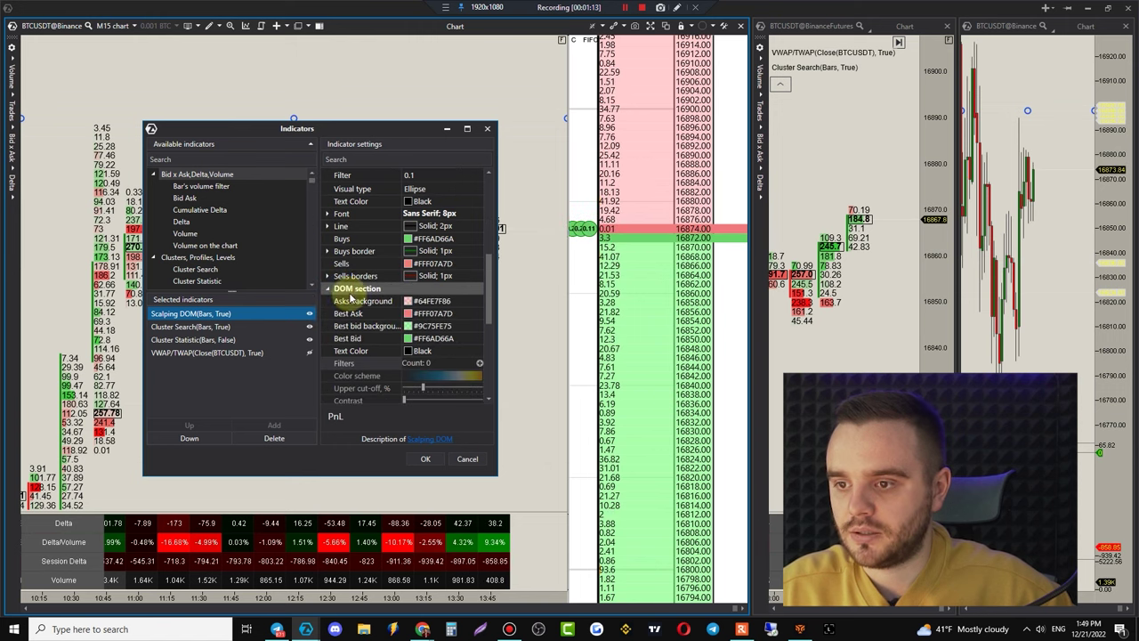
{"action": "left_click", "coordinate": [439, 351]}
{"action": "left_click", "coordinate": [439, 352]}
{"action": "scroll", "coordinate": [445, 328], "scroll_direction": "down", "scroll_amount": 2}
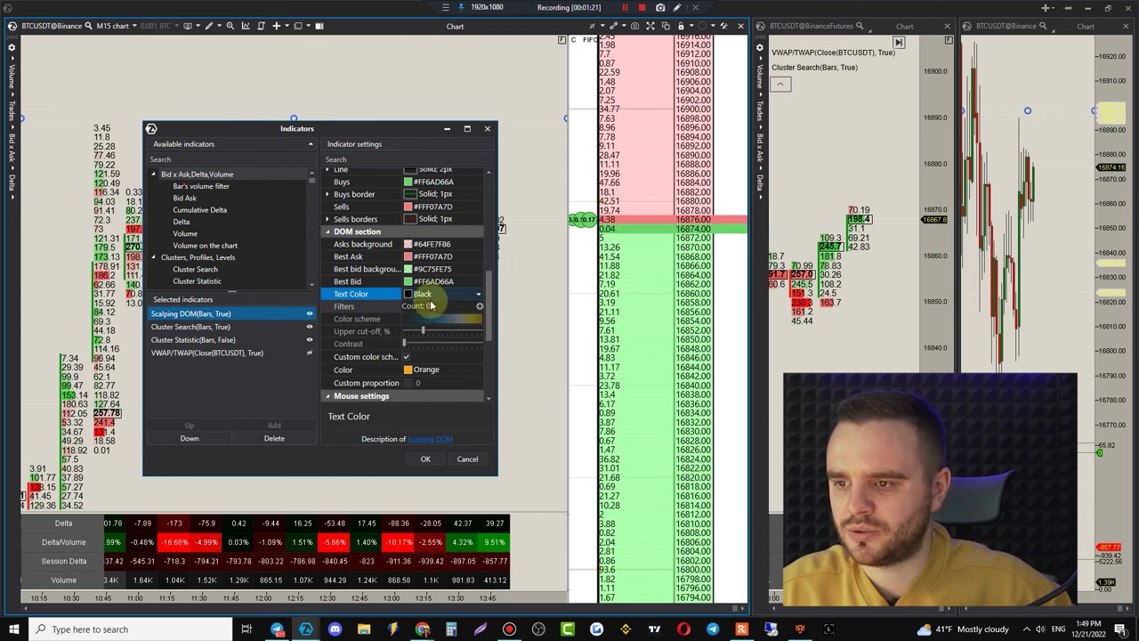
{"action": "left_click", "coordinate": [480, 305]}
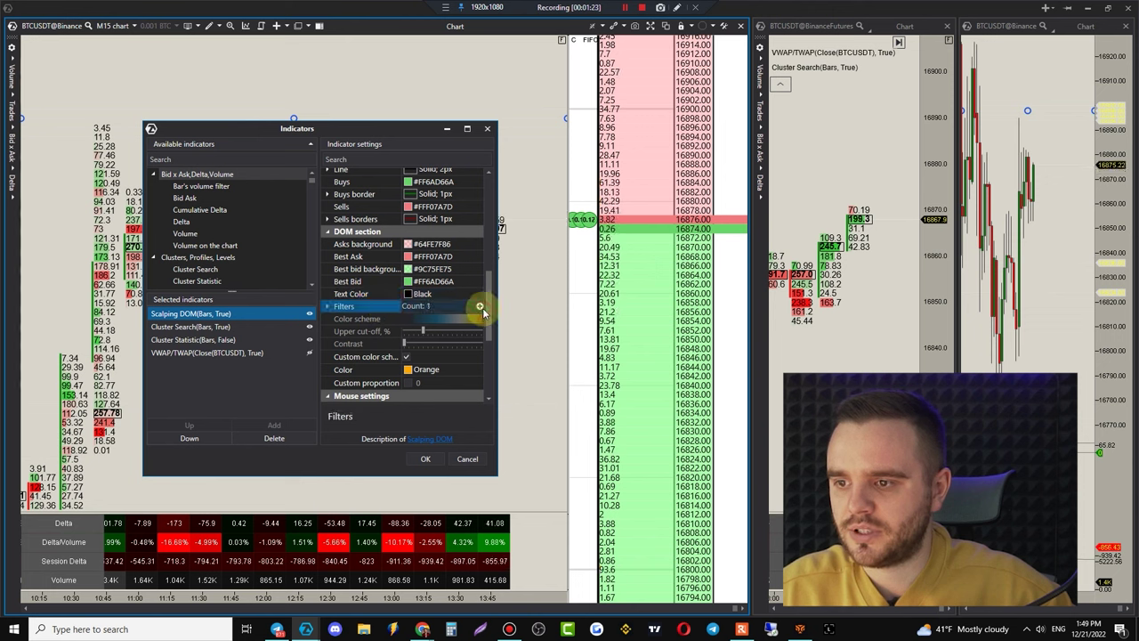
{"action": "left_click", "coordinate": [481, 305]}
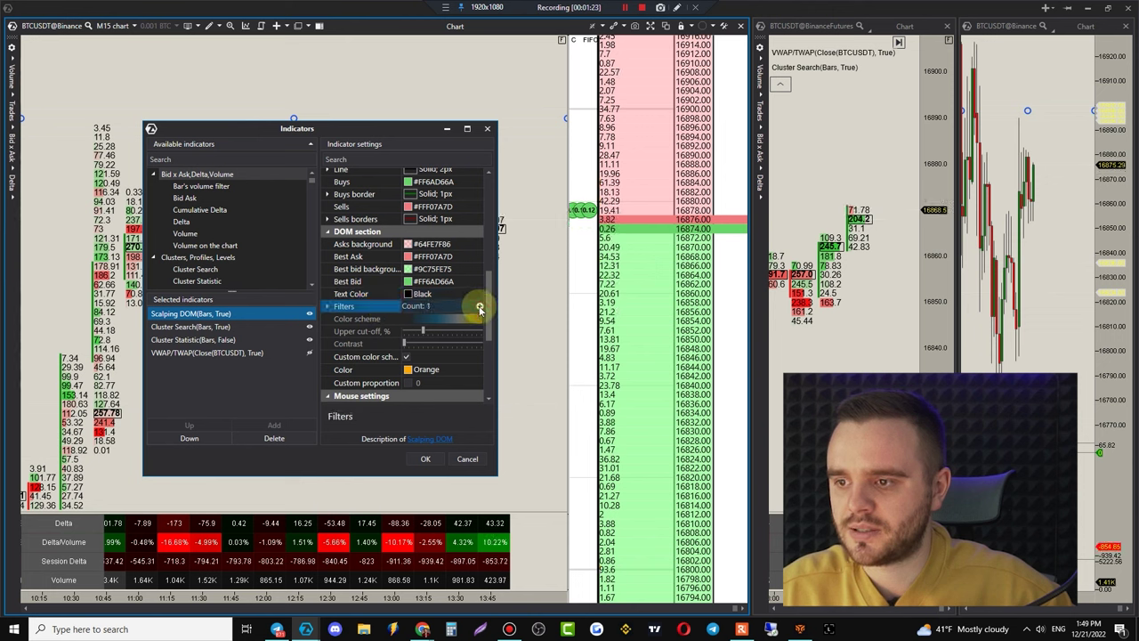
{"action": "left_click", "coordinate": [328, 307]}
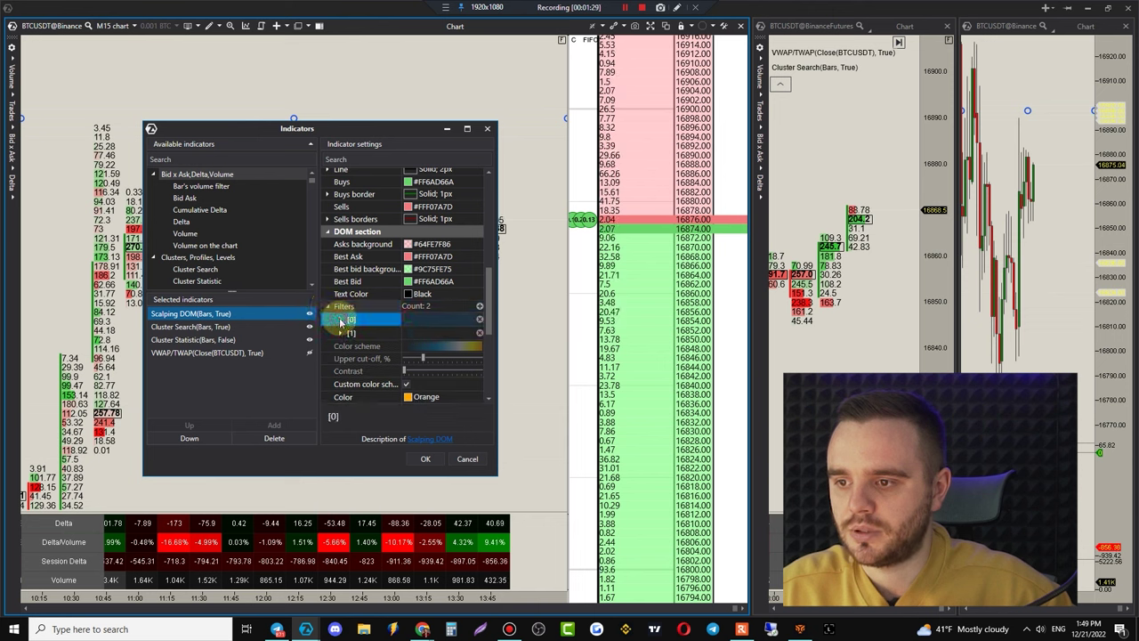
- Set the first filter in the Scalping DOM's DOM section to 100 and its color to Blue
{"action": "left_click", "coordinate": [342, 322]}
{"action": "left_click", "coordinate": [427, 331]}
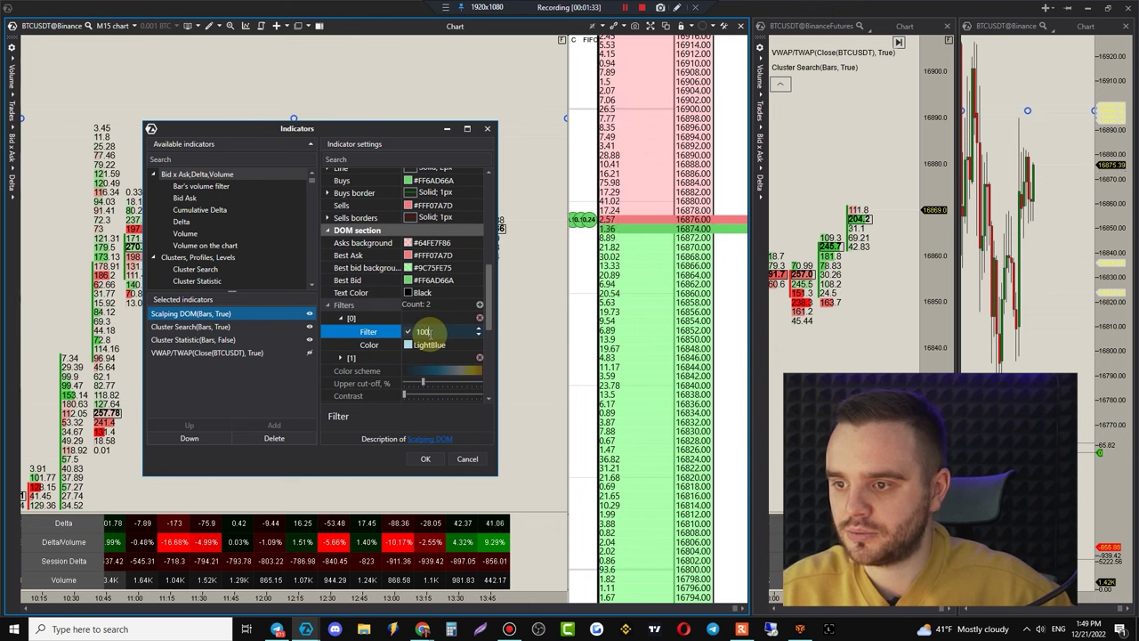
{"action": "left_click", "coordinate": [431, 348]}
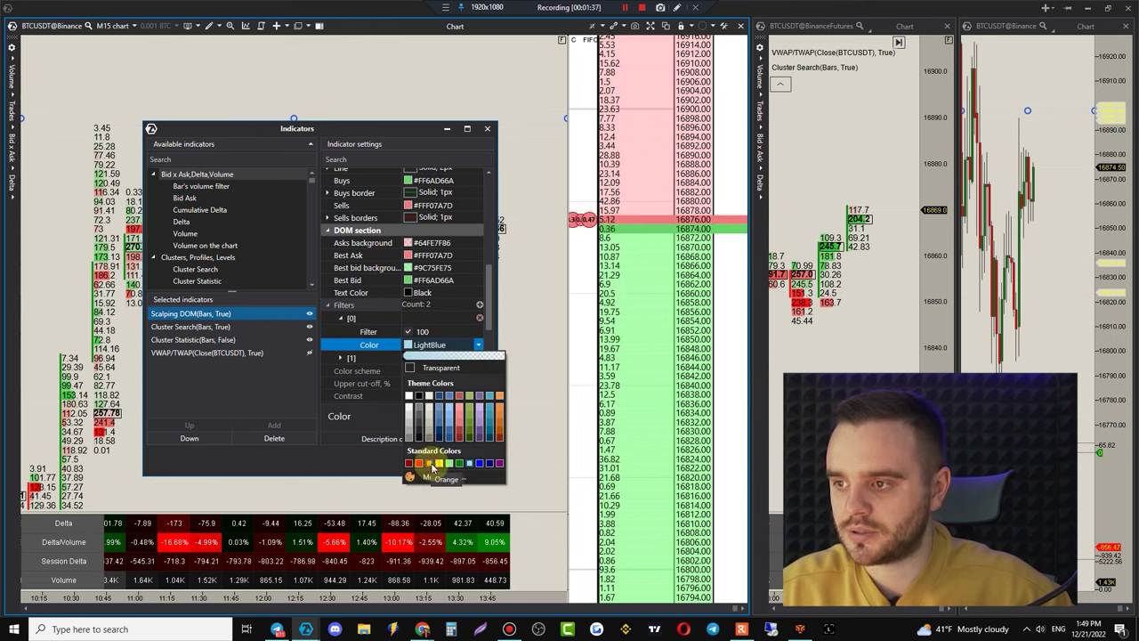
{"action": "left_click", "coordinate": [432, 466]}
{"action": "left_click", "coordinate": [424, 347]}
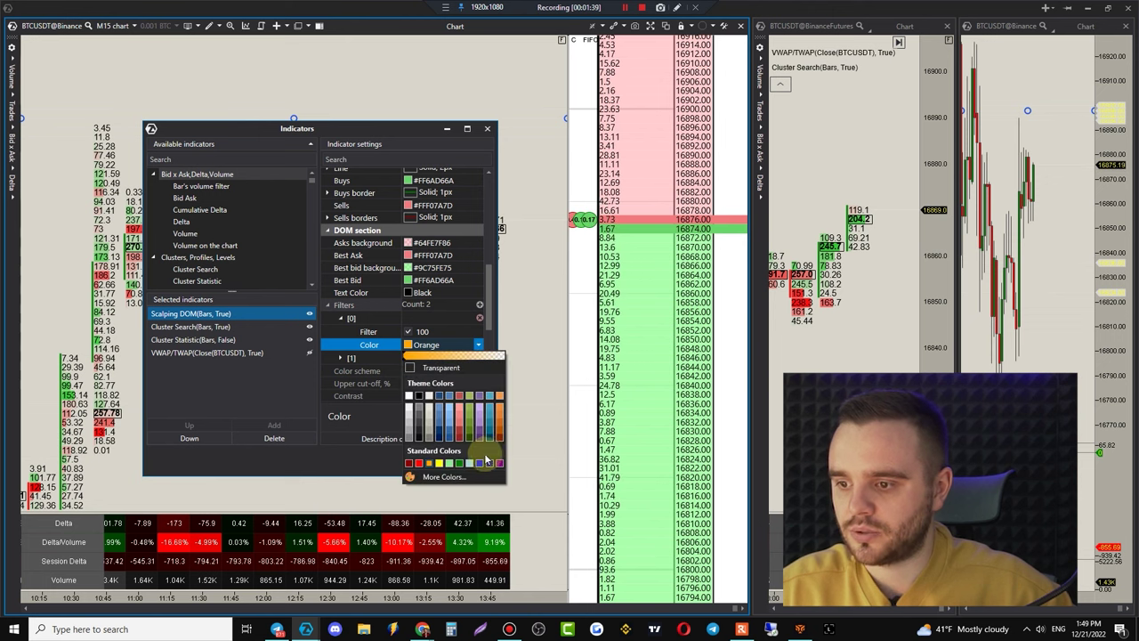
{"action": "left_click", "coordinate": [479, 464]}
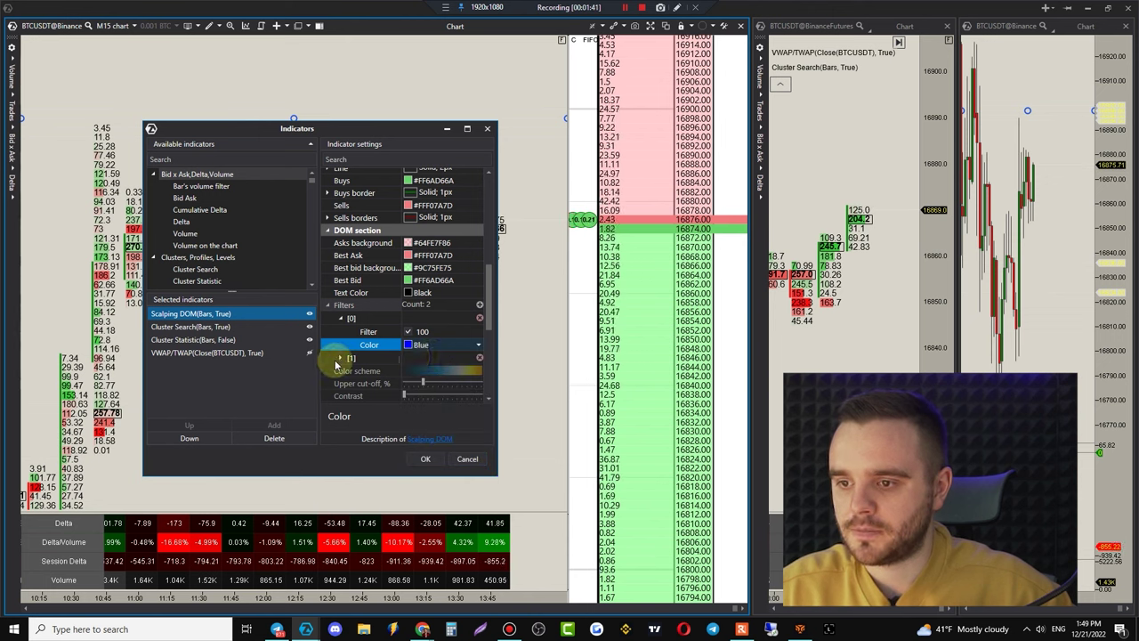
- Set the second DOM section filter to 1000 with the color Red, and apply the indicator settings
{"action": "left_click", "coordinate": [340, 358]}
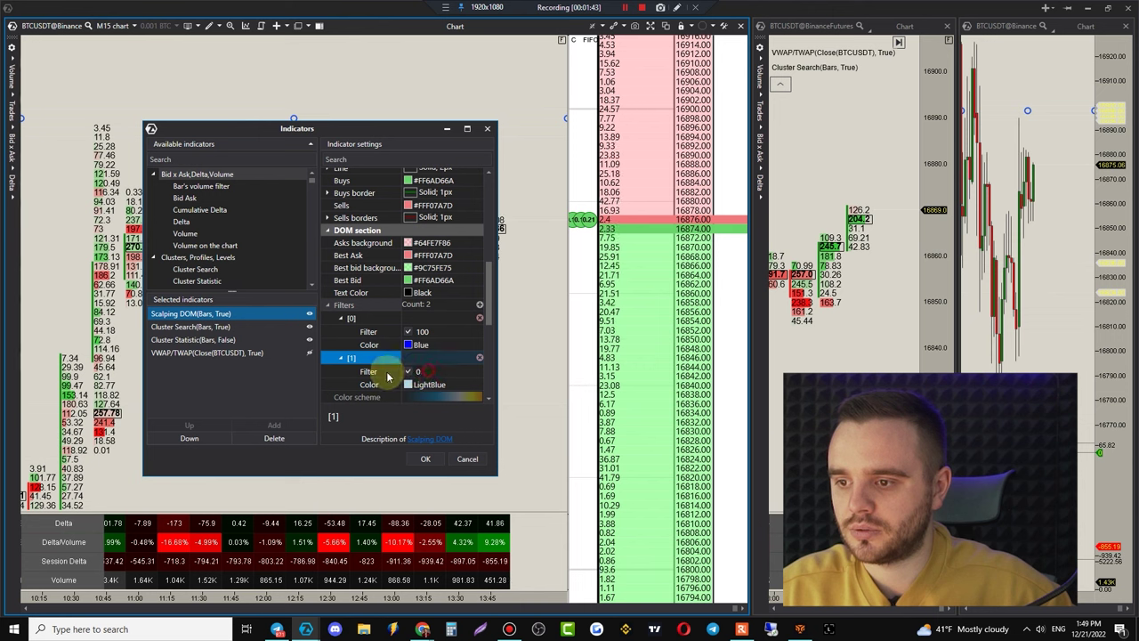
{"action": "left_click", "coordinate": [387, 372]}
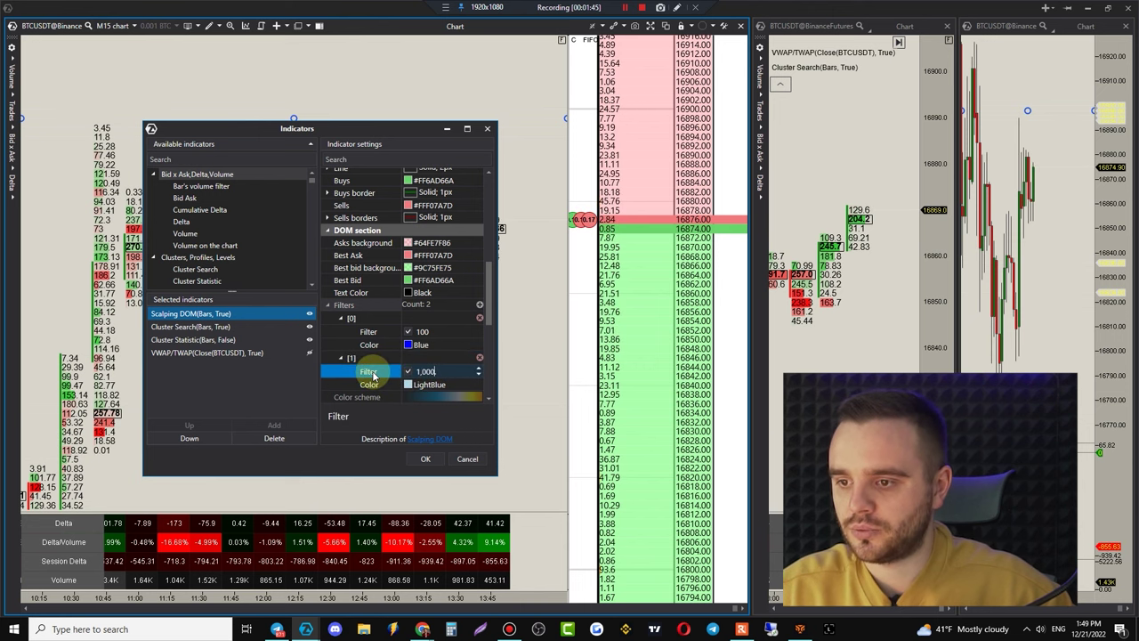
{"action": "left_click", "coordinate": [411, 388]}
{"action": "left_click", "coordinate": [479, 385]}
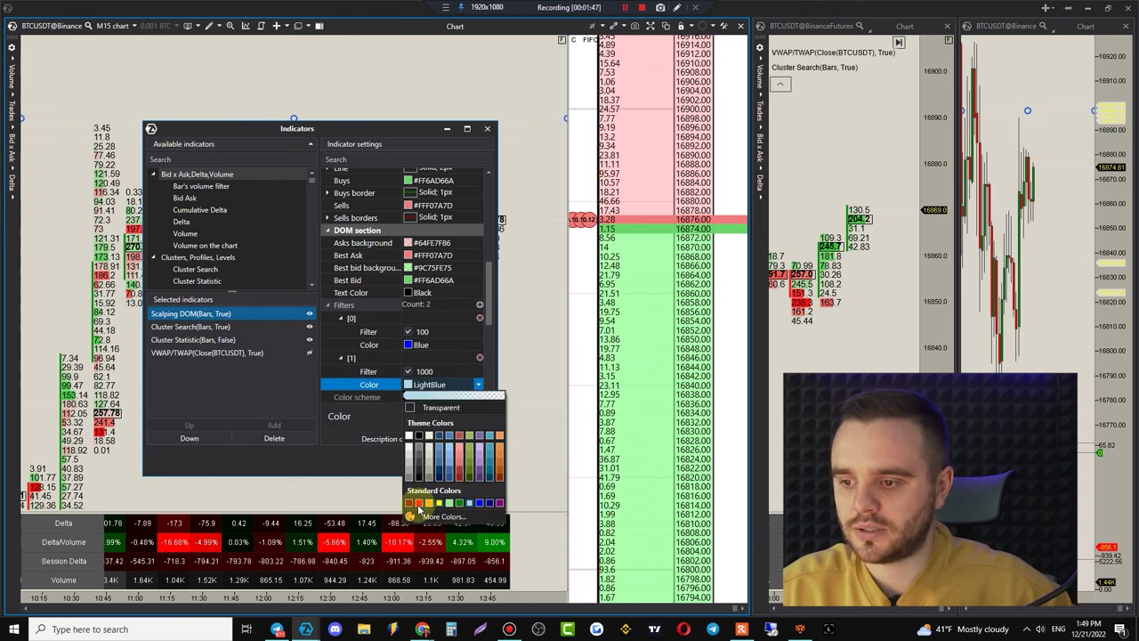
{"action": "left_click", "coordinate": [417, 504]}
{"action": "left_click", "coordinate": [425, 458]}
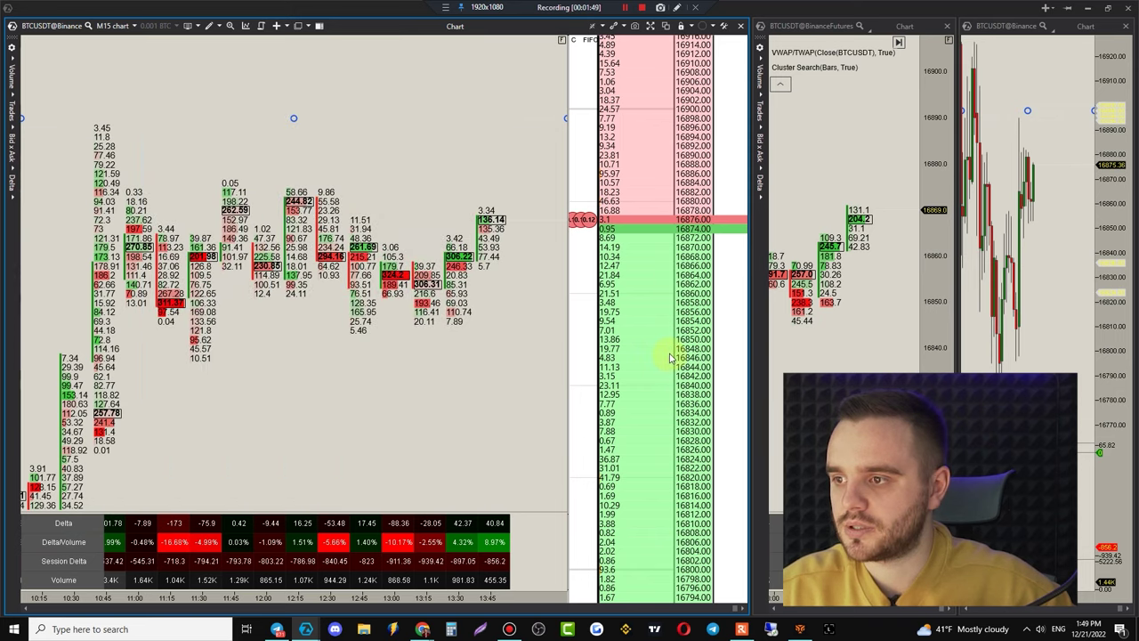
- Look through the DOM's filtered volumes, and apply a custom price scale of 200 to the BTCUSDT chart
{"action": "scroll", "coordinate": [670, 356], "scroll_direction": "up", "scroll_amount": 15}
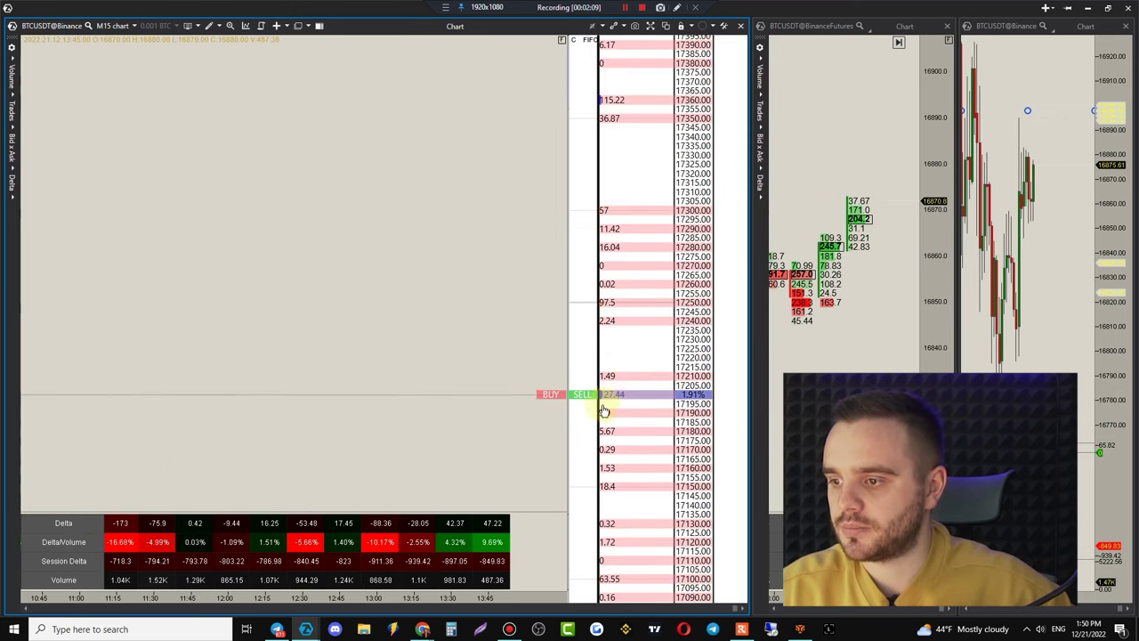
{"action": "scroll", "coordinate": [593, 299], "scroll_direction": "down", "scroll_amount": 15}
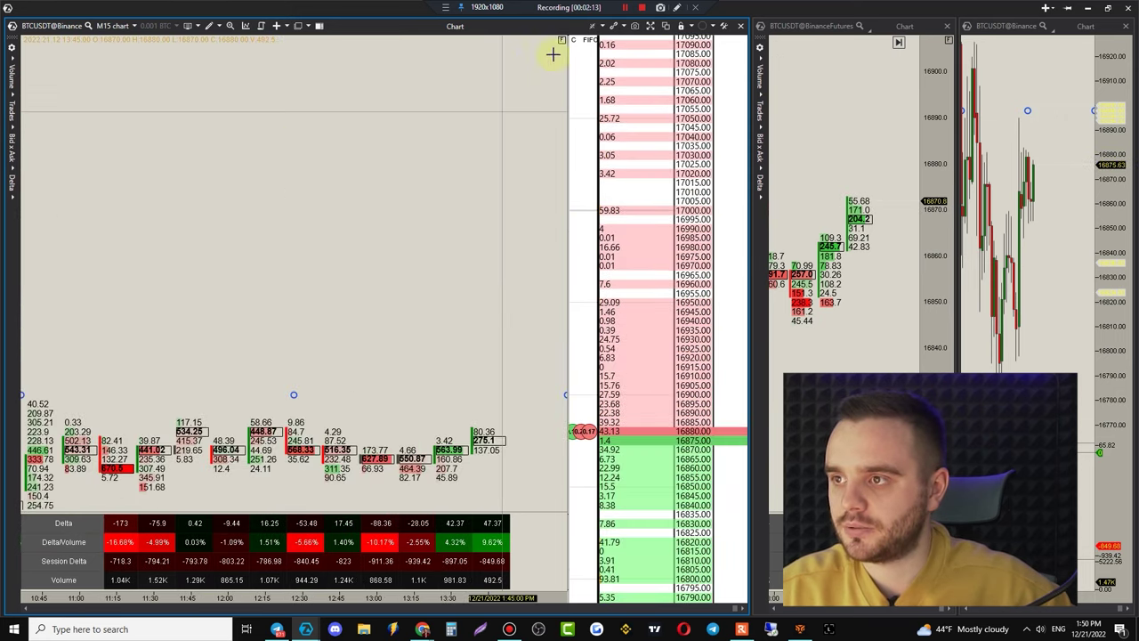
{"action": "right_click", "coordinate": [462, 164]}
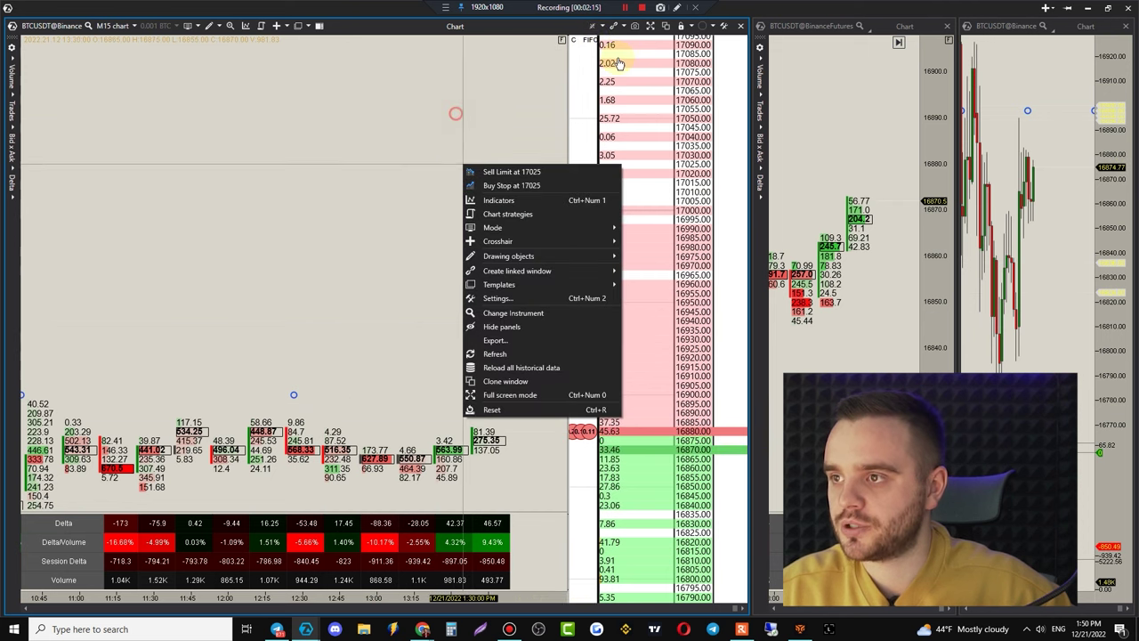
{"action": "left_click", "coordinate": [592, 25]}
{"action": "left_click", "coordinate": [654, 62]}
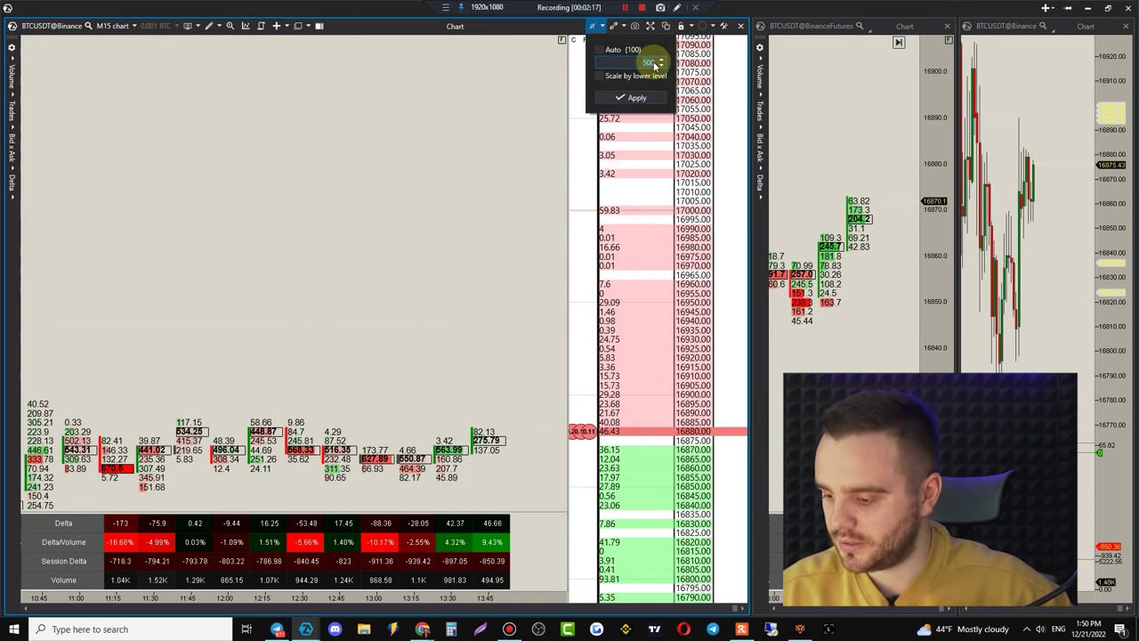
{"action": "scroll", "coordinate": [655, 62], "scroll_direction": "down", "scroll_amount": 3}
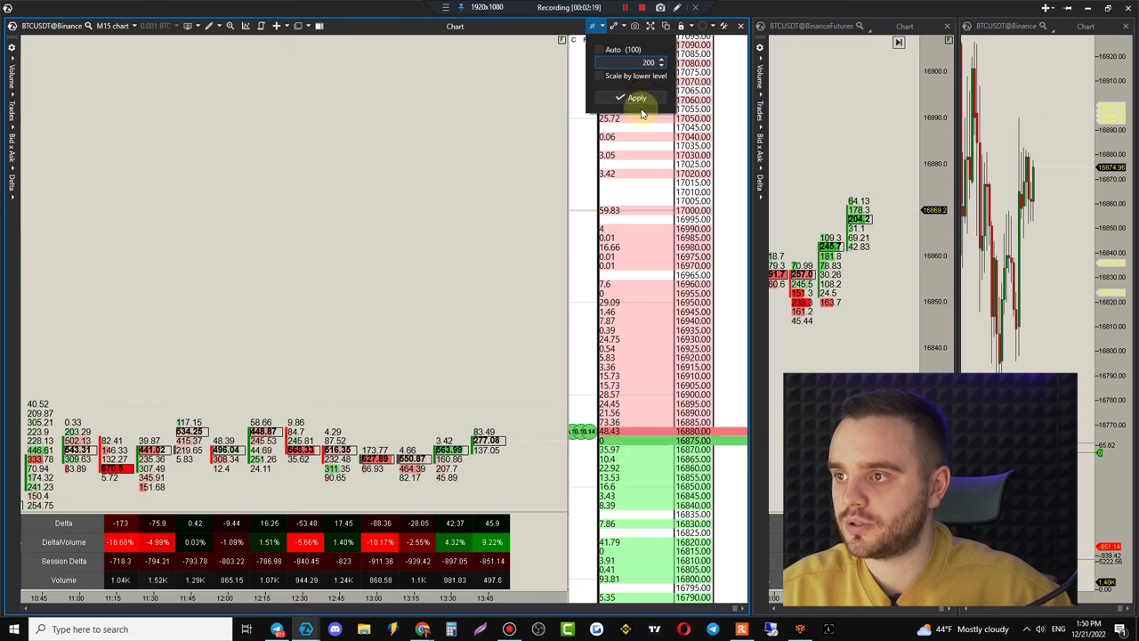
{"action": "left_click", "coordinate": [637, 98]}
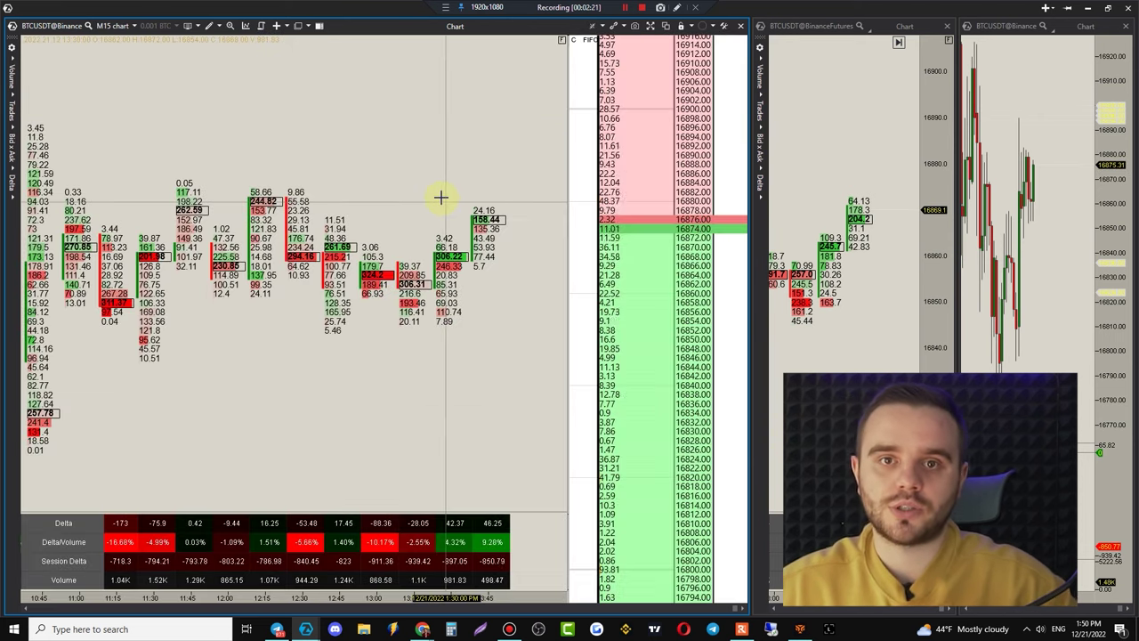
- Reopen the Scalping DOM's settings and change the DOM section's custom color scheme to the fully transparent color #00FFFFFF
{"action": "right_click", "coordinate": [460, 154]}
{"action": "left_click", "coordinate": [505, 196]}
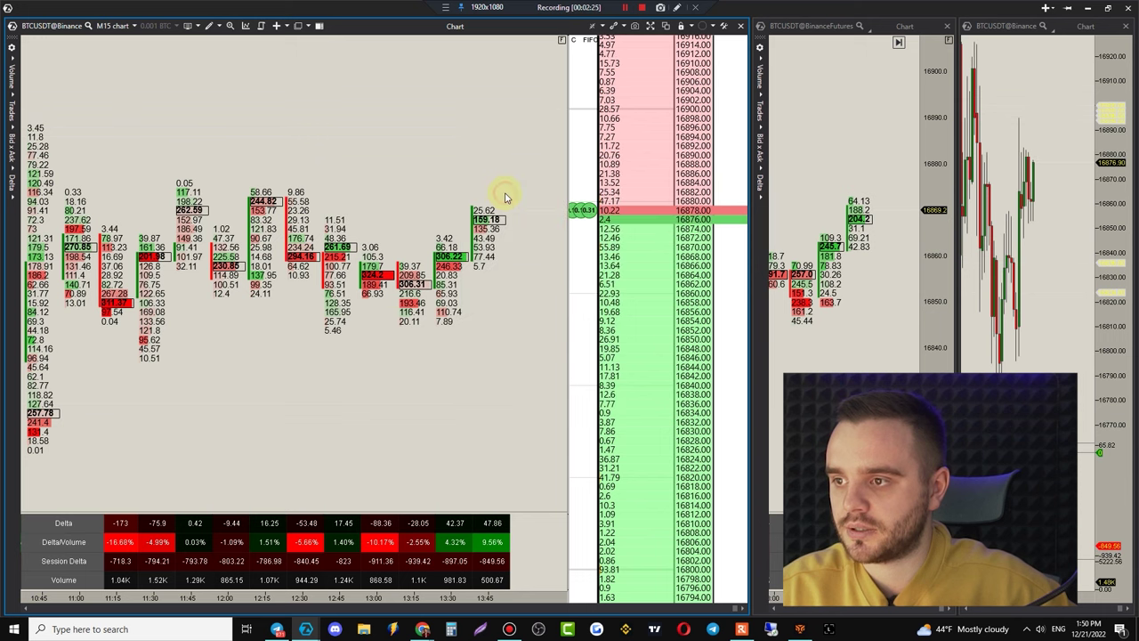
{"action": "left_click", "coordinate": [449, 328]}
{"action": "scroll", "coordinate": [706, 342], "scroll_direction": "down", "scroll_amount": 10}
{"action": "left_click", "coordinate": [587, 402]}
{"action": "left_click", "coordinate": [577, 402]}
{"action": "scroll", "coordinate": [659, 311], "scroll_direction": "down", "scroll_amount": 3}
{"action": "left_click", "coordinate": [728, 345]}
{"action": "left_click", "coordinate": [690, 374]}
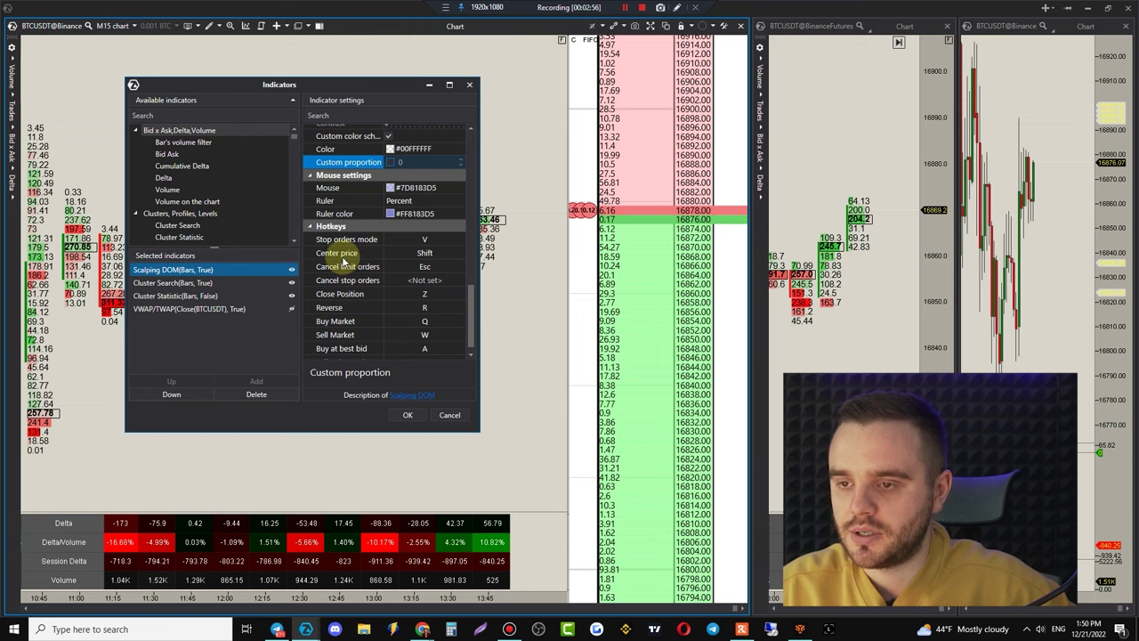
- Assign the Scalping DOM's Buy Market hotkey to Ctrl+Up and Sell Market to Ctrl+Down
{"action": "scroll", "coordinate": [381, 266], "scroll_direction": "down", "scroll_amount": 1}
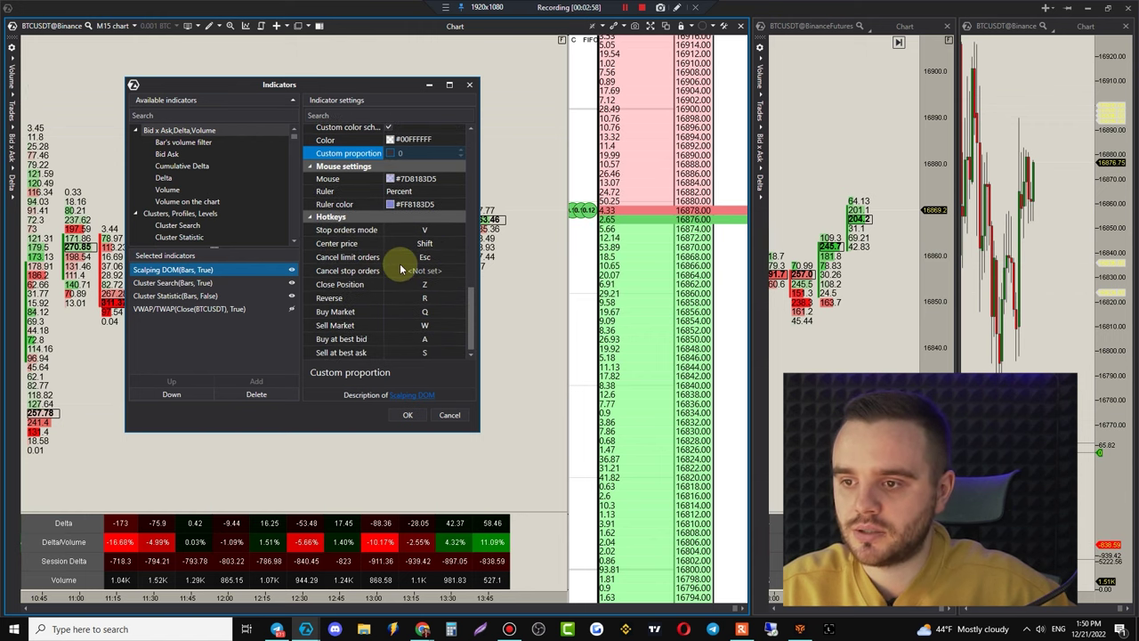
{"action": "left_click", "coordinate": [400, 313]}
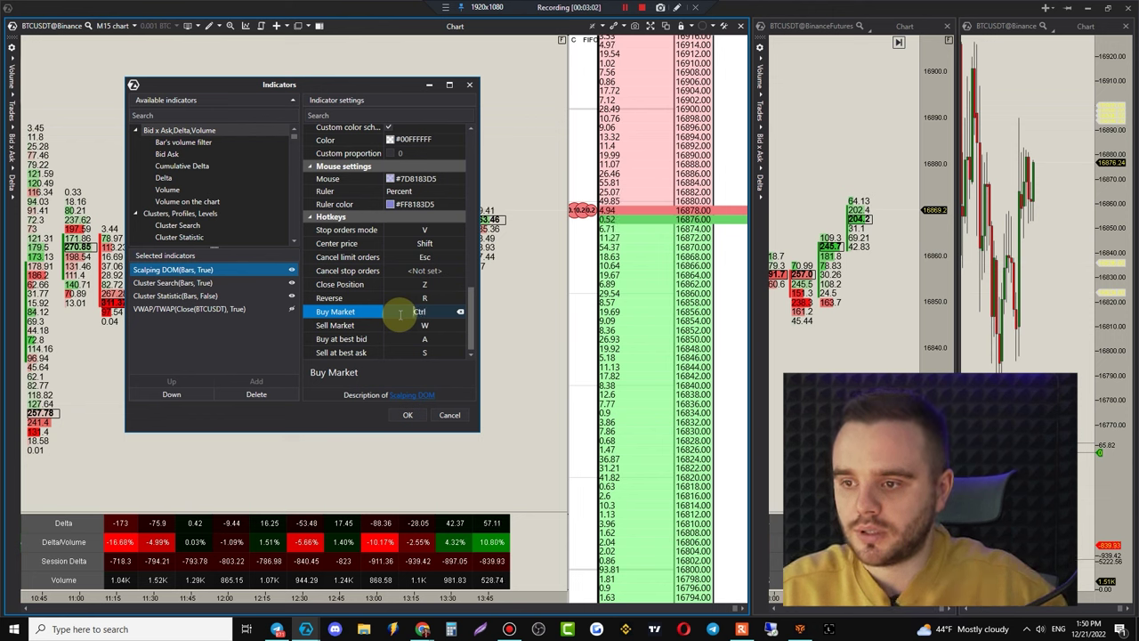
{"action": "left_click", "coordinate": [407, 325]}
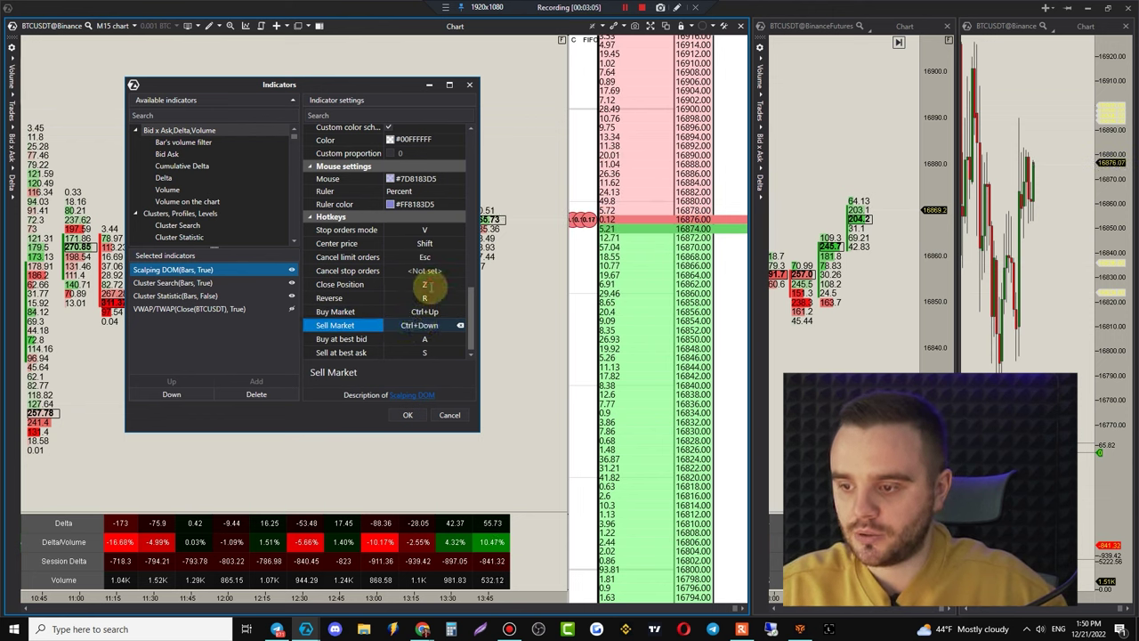
- Assign Ctrl+Delete to the Close Position hotkey and Ctrl+End to Cancel limit orders
{"action": "left_click", "coordinate": [425, 285]}
{"action": "key", "text": "ctrl+Delete"}
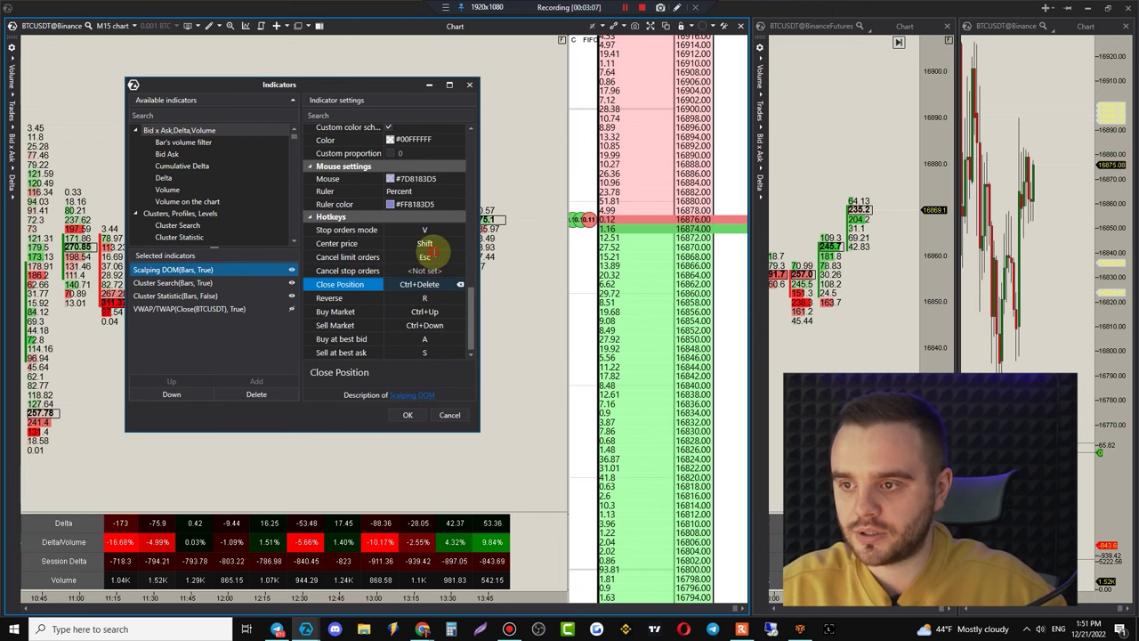
{"action": "left_click", "coordinate": [429, 256]}
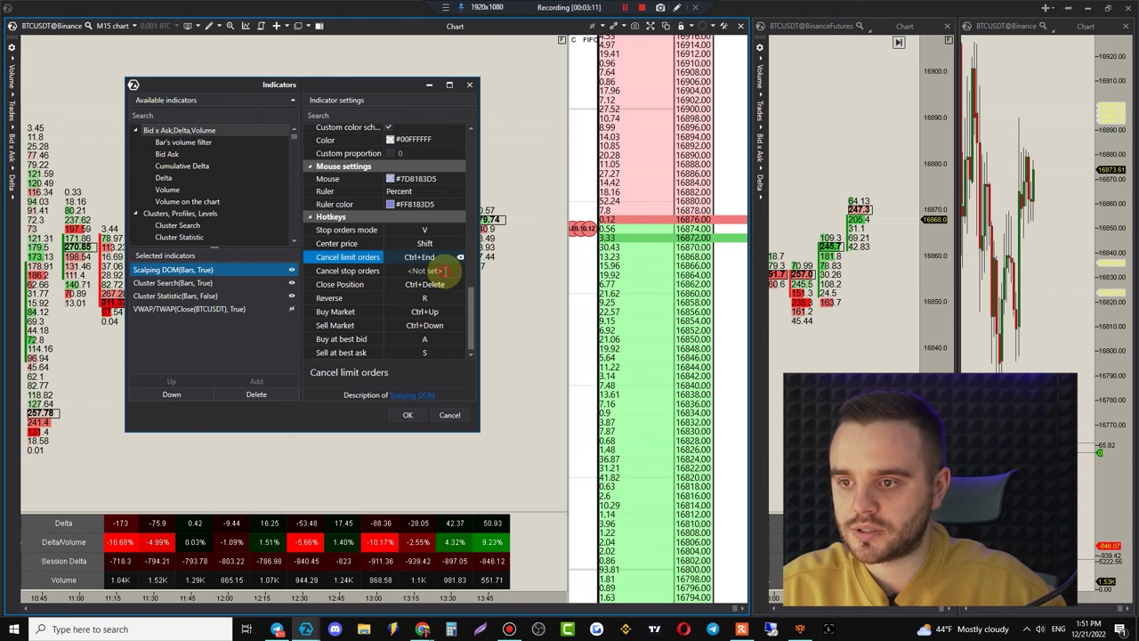
{"action": "left_click", "coordinate": [442, 271]}
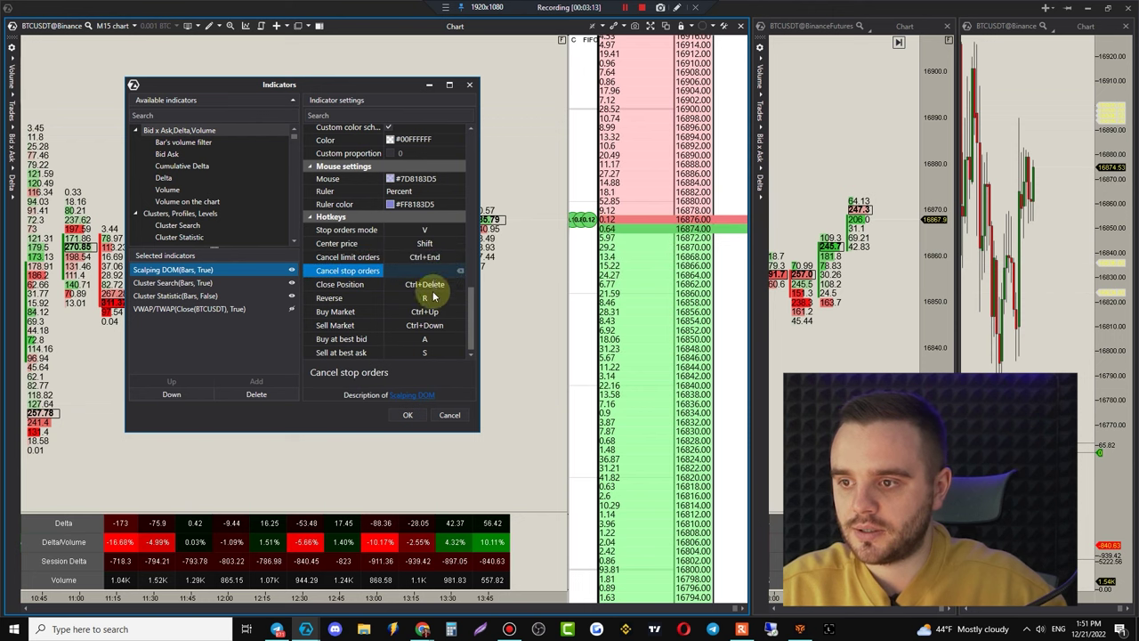
- Assign Ctrl+R to the Reverse hotkey and review the Buy Market and Buy at best bid hotkeys
{"action": "left_click", "coordinate": [426, 298]}
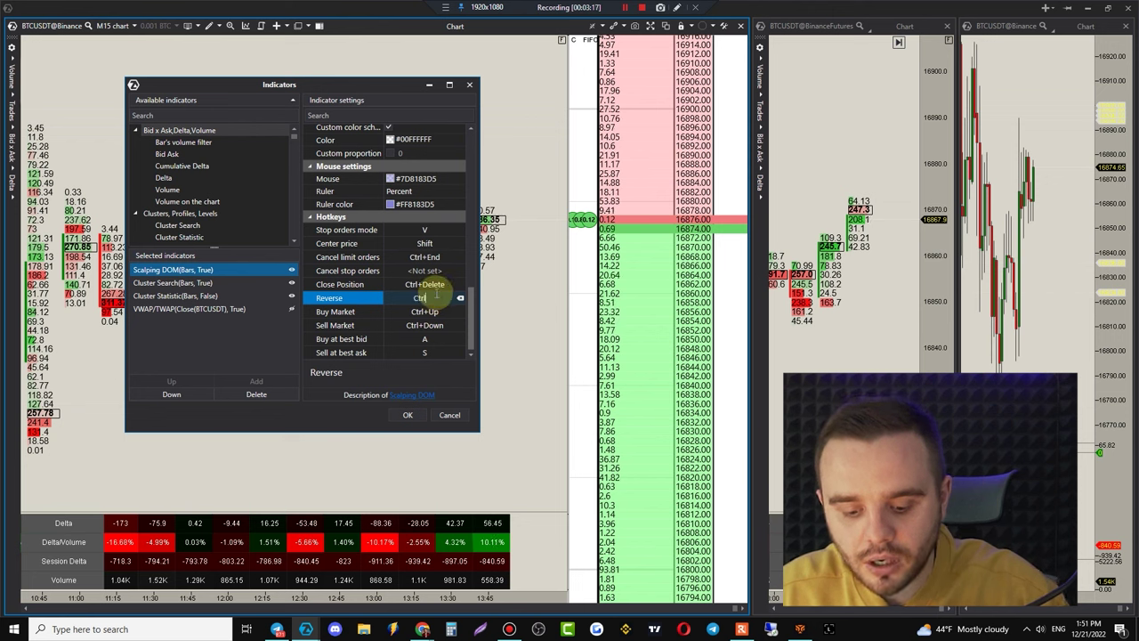
{"action": "key", "text": "ctrl+r"}
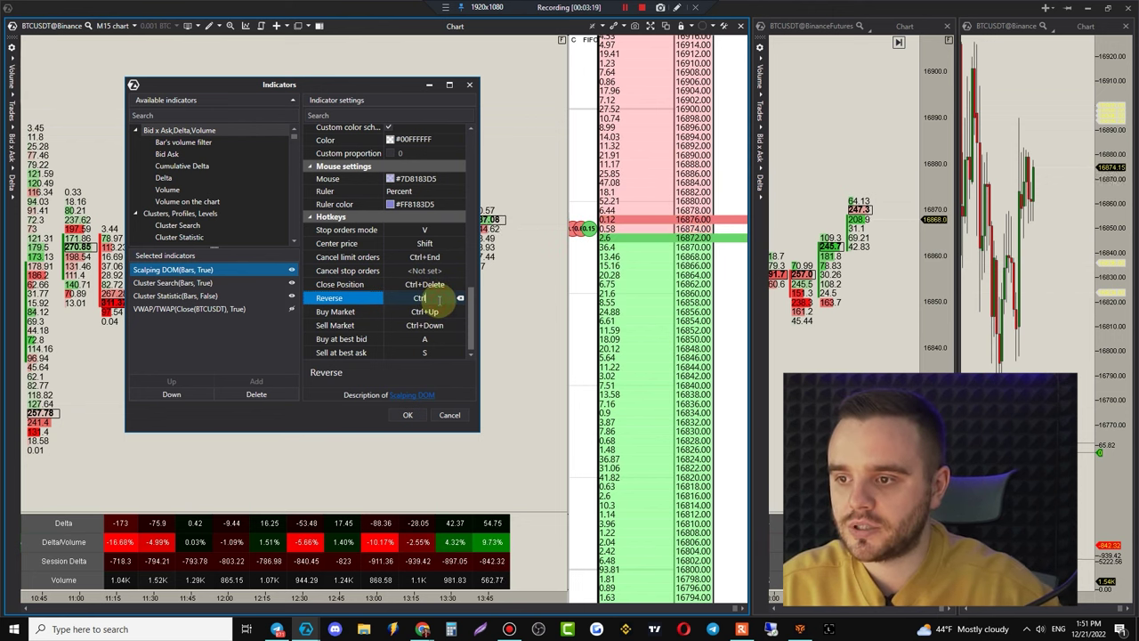
{"action": "left_click", "coordinate": [426, 313]}
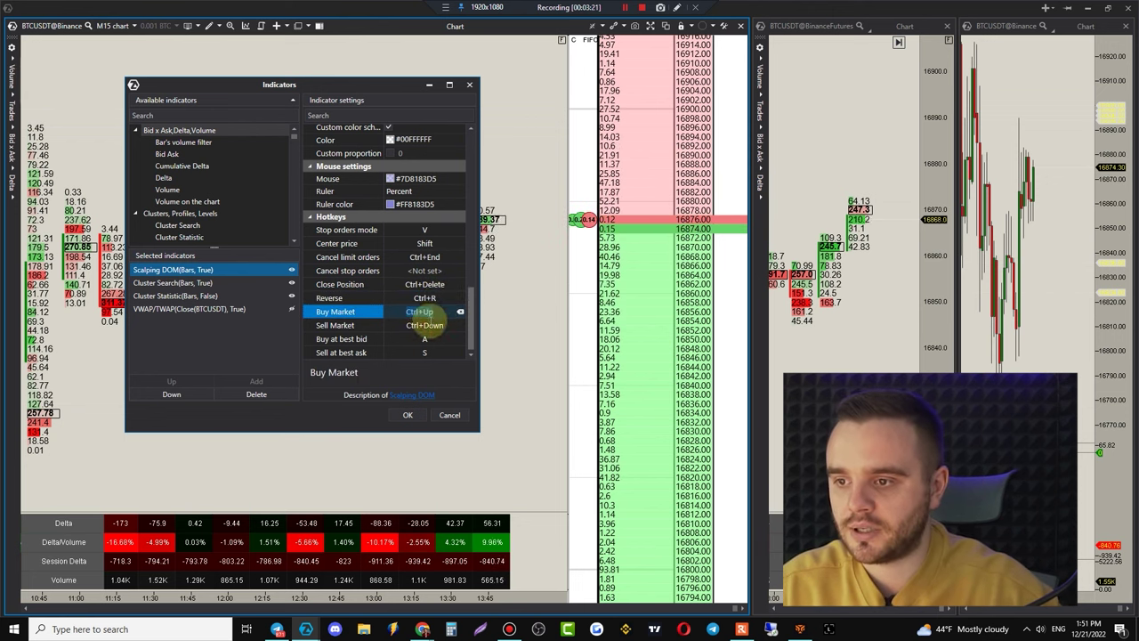
{"action": "left_click", "coordinate": [404, 341]}
{"action": "left_click", "coordinate": [445, 311]}
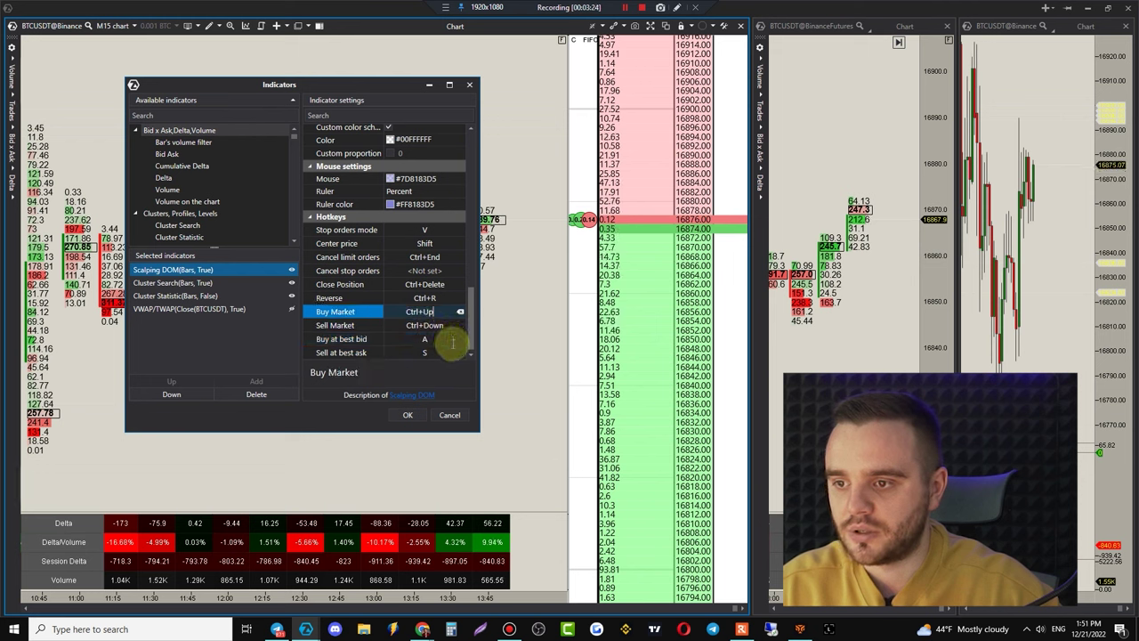
{"action": "left_click", "coordinate": [452, 340]}
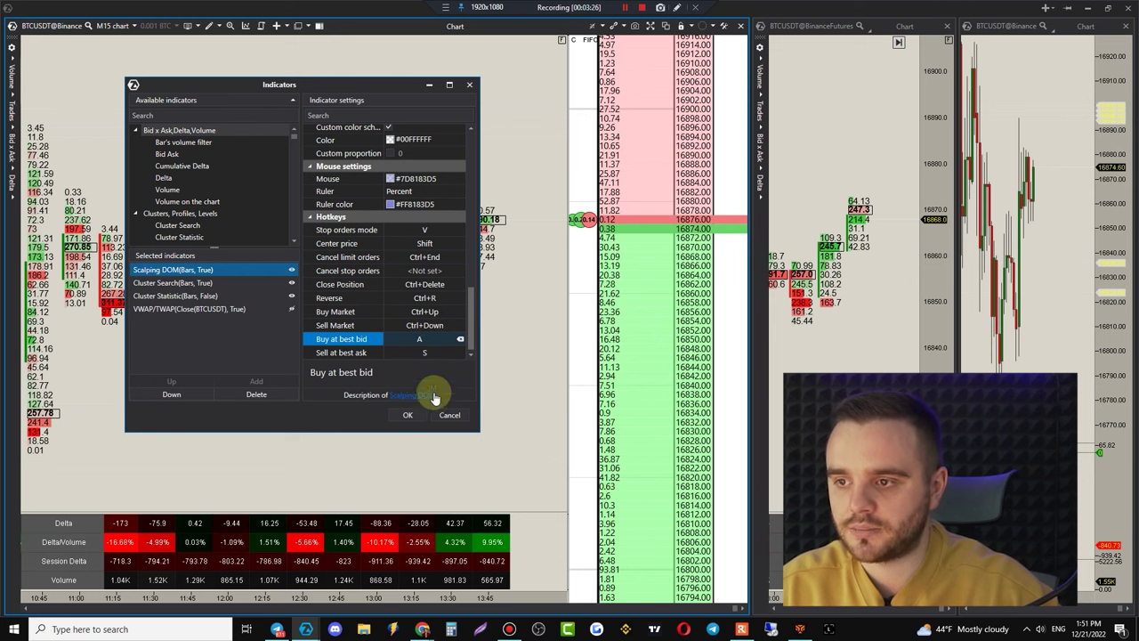
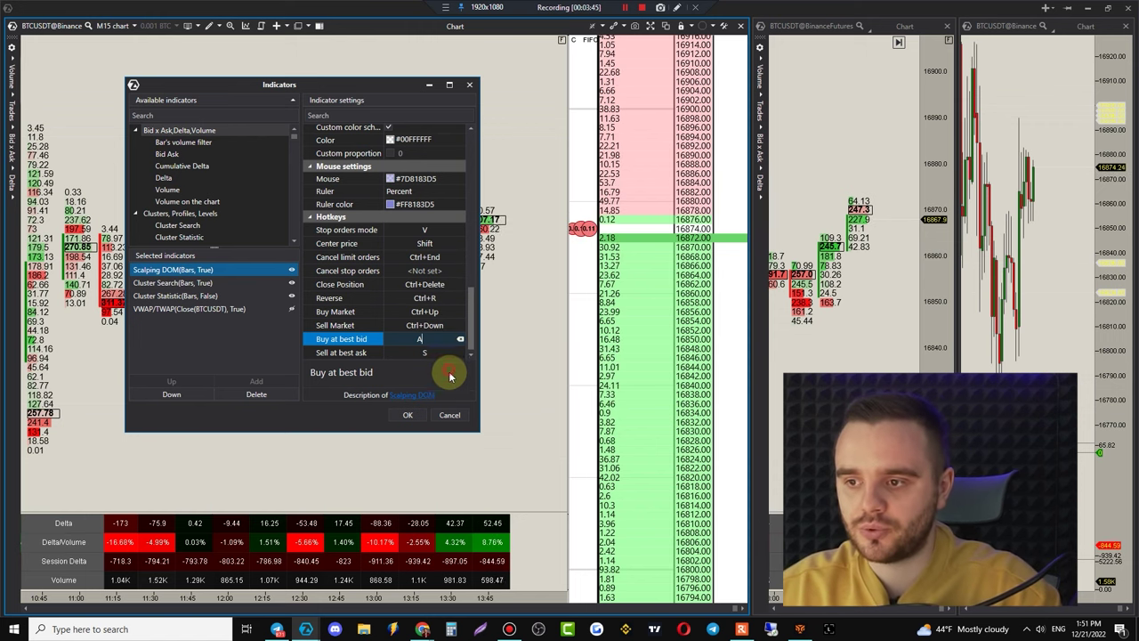
- Set the order flow section's font size to 8 and its font family to Arial Black
{"action": "scroll", "coordinate": [470, 326], "scroll_direction": "up", "scroll_amount": 10}
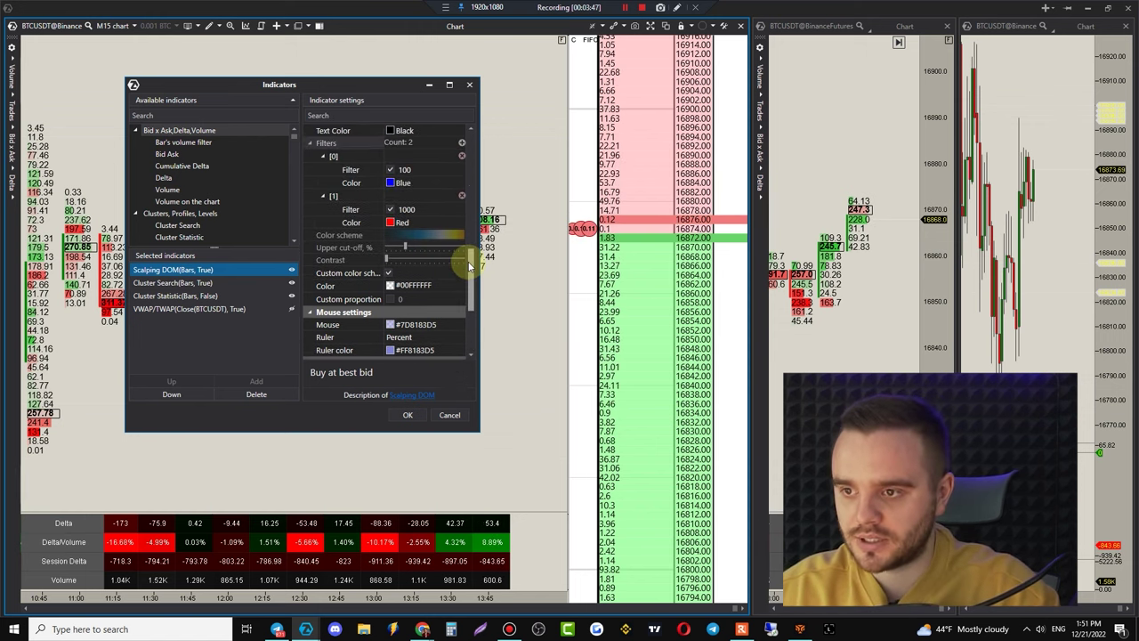
{"action": "left_click", "coordinate": [461, 263]}
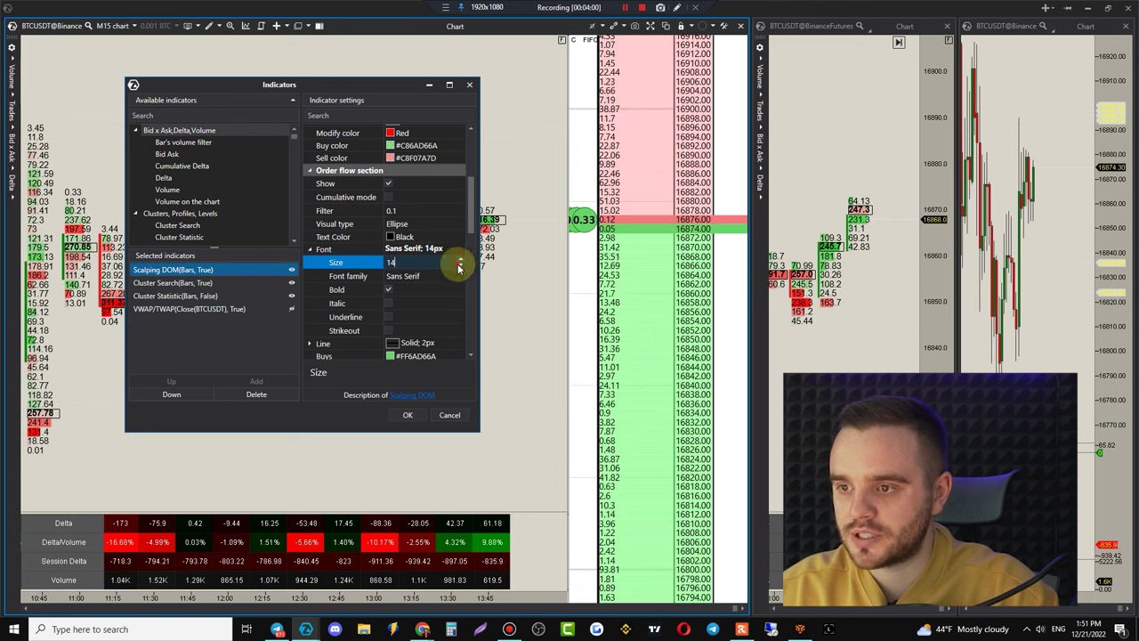
{"action": "left_click", "coordinate": [425, 277]}
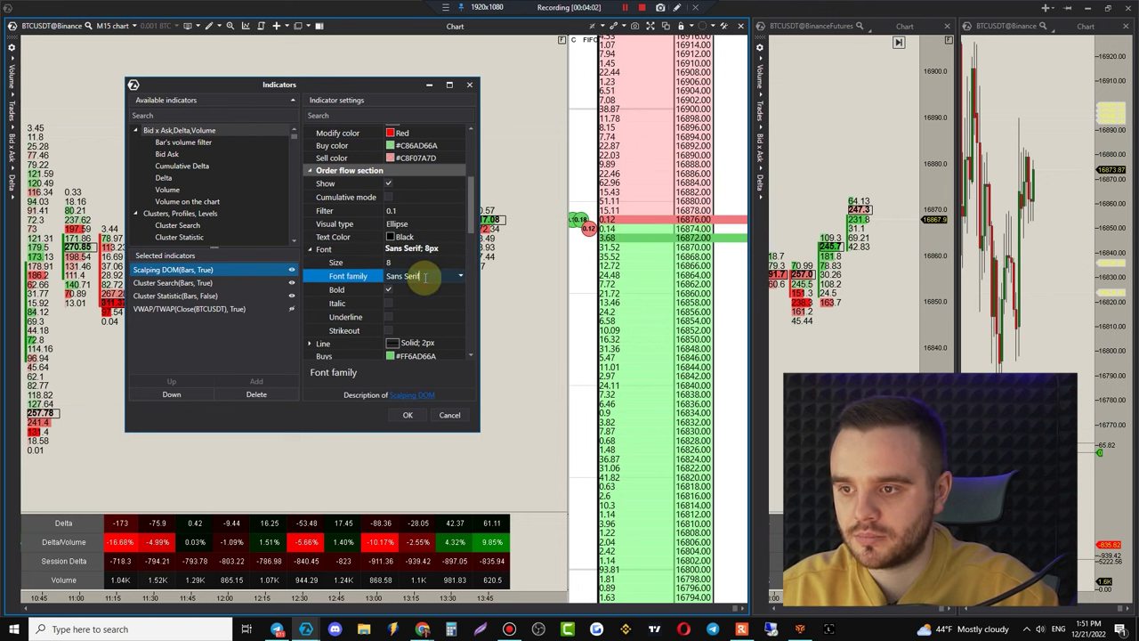
{"action": "left_click", "coordinate": [460, 276]}
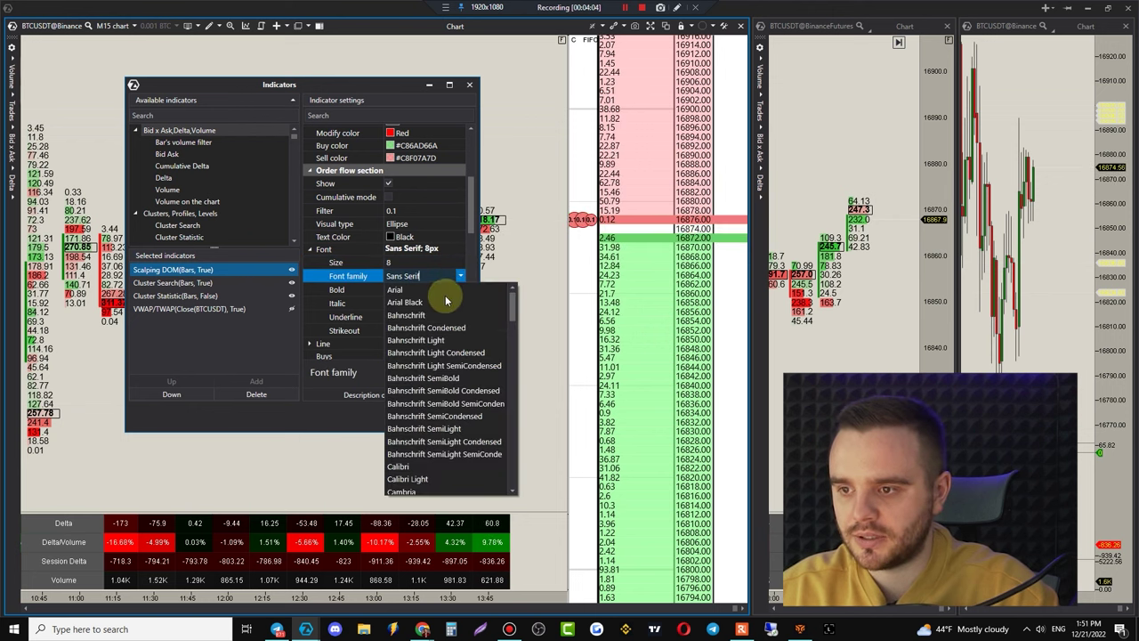
{"action": "left_click", "coordinate": [442, 303]}
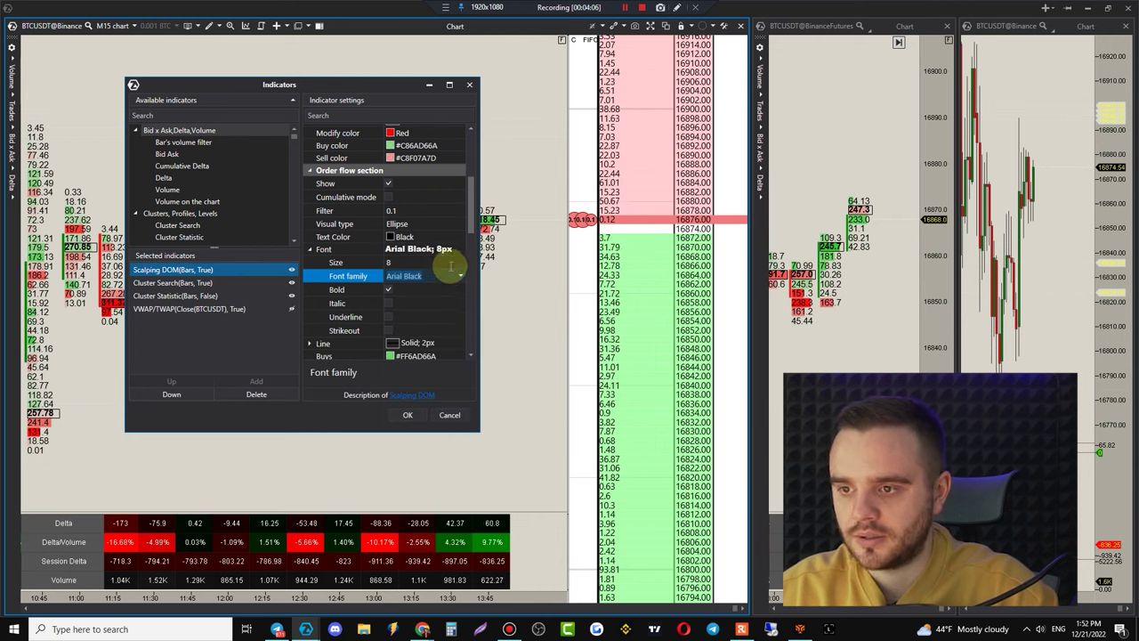
- Try the italic, underline and strikeout styles on the order flow font and switch them back off
{"action": "left_click", "coordinate": [390, 303]}
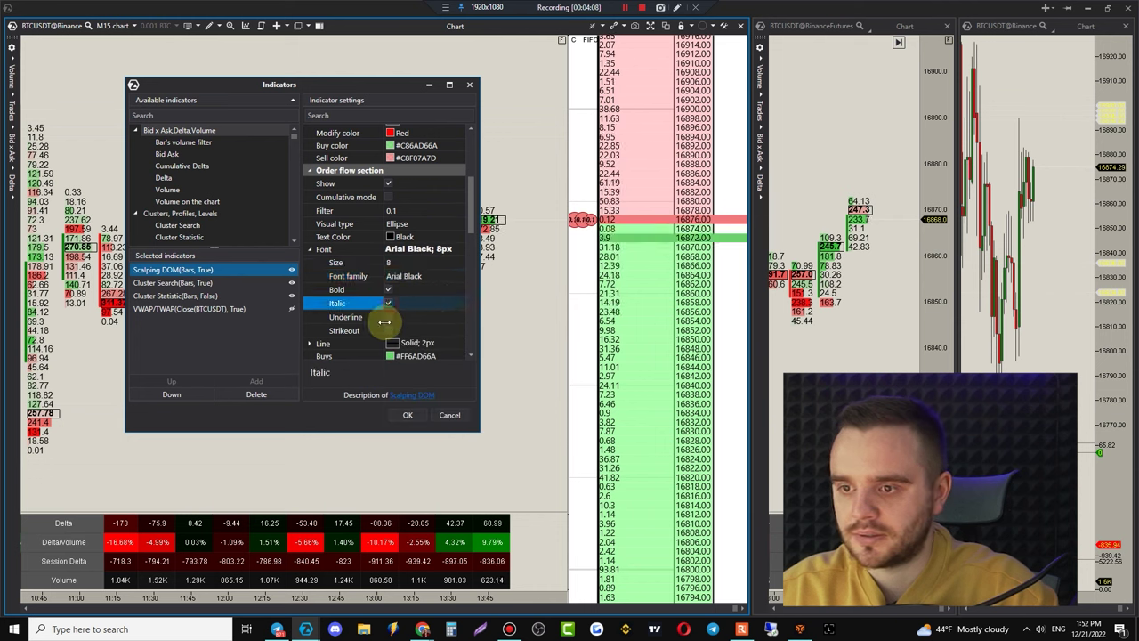
{"action": "left_click", "coordinate": [388, 318]}
{"action": "left_click", "coordinate": [388, 331]}
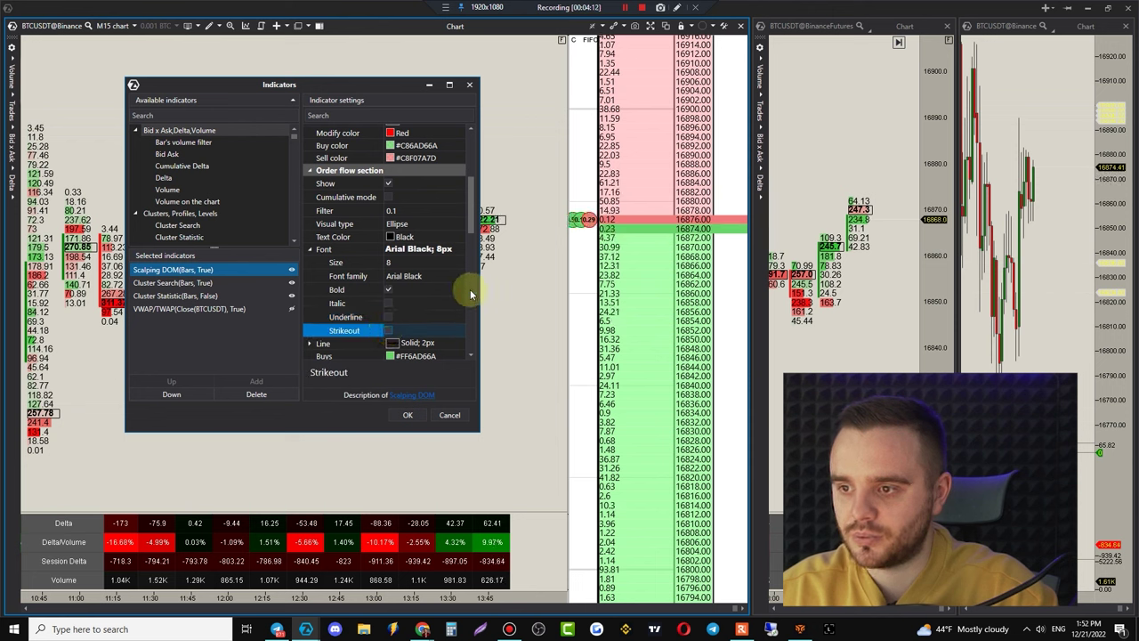
- Expand the order flow section's Line and Buys border settings to review their color, line style and width
{"action": "scroll", "coordinate": [467, 231], "scroll_direction": "down", "scroll_amount": 5}
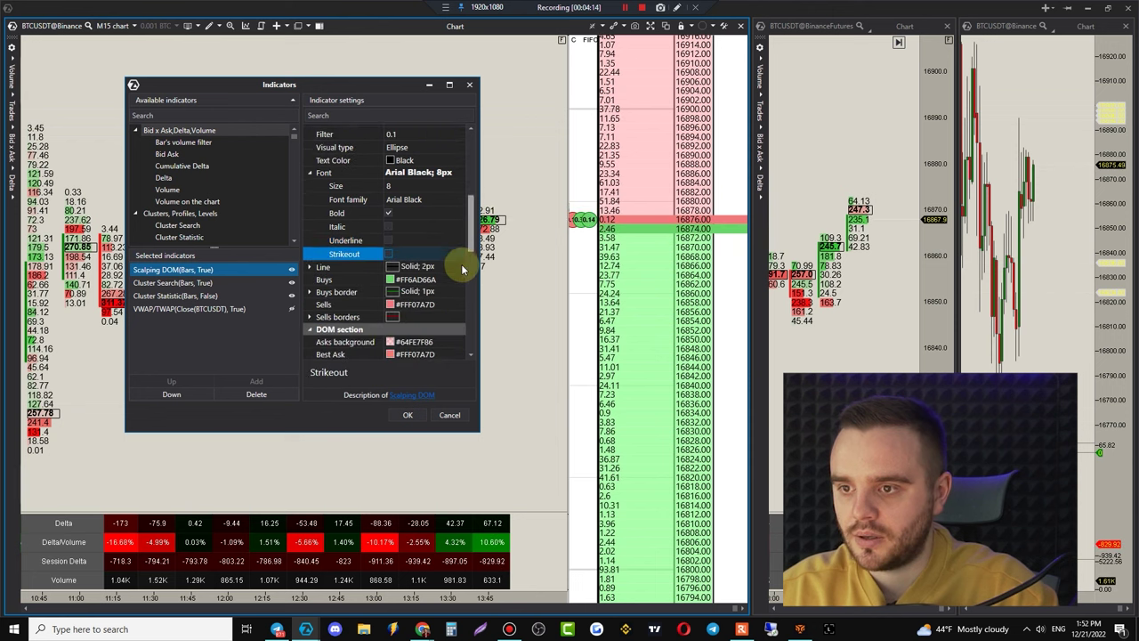
{"action": "left_click", "coordinate": [310, 168]}
{"action": "left_click", "coordinate": [310, 168]}
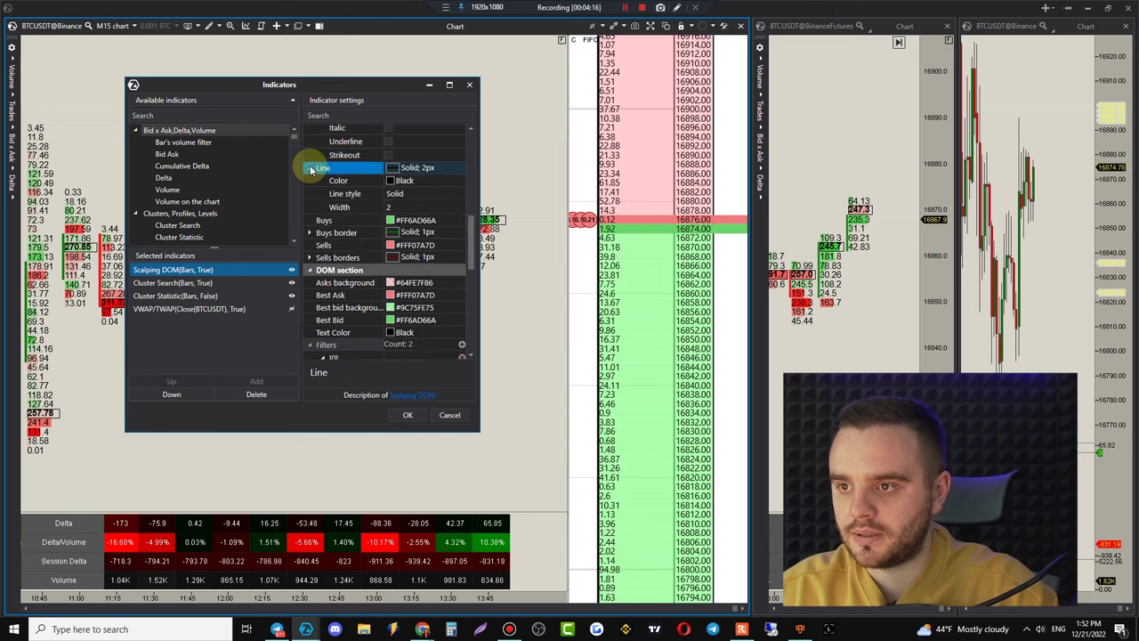
{"action": "left_click", "coordinate": [307, 233]}
{"action": "left_click", "coordinate": [307, 233]}
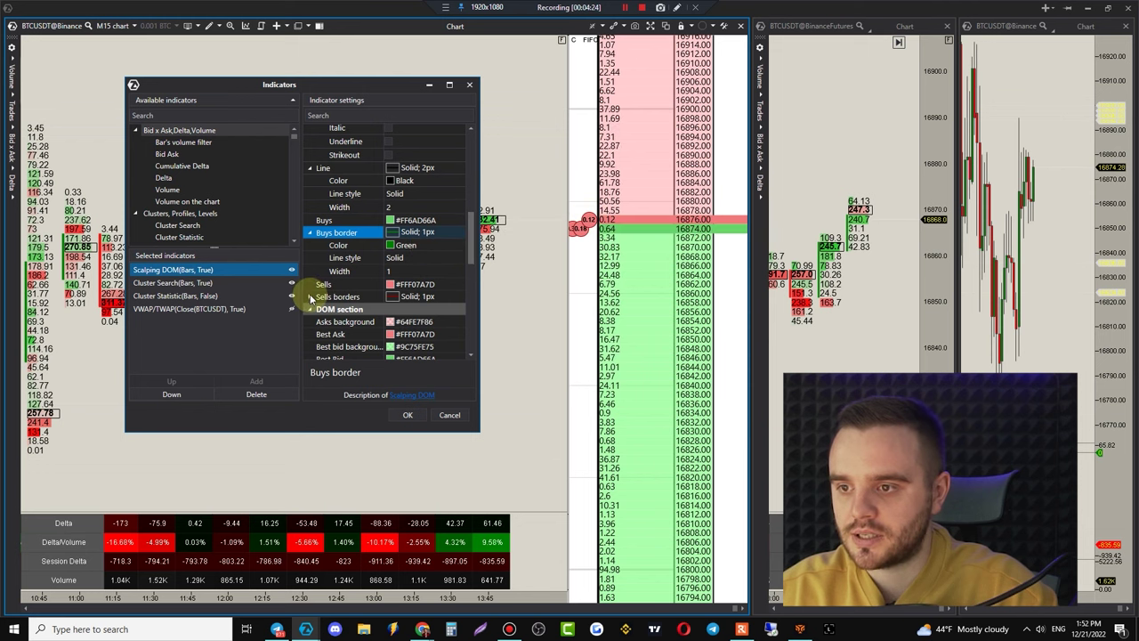
- Set the Scalping DOM's common background color to #FFABA99E, apply the indicator settings and check the price ladder
{"action": "scroll", "coordinate": [469, 183], "scroll_direction": "up", "scroll_amount": 6}
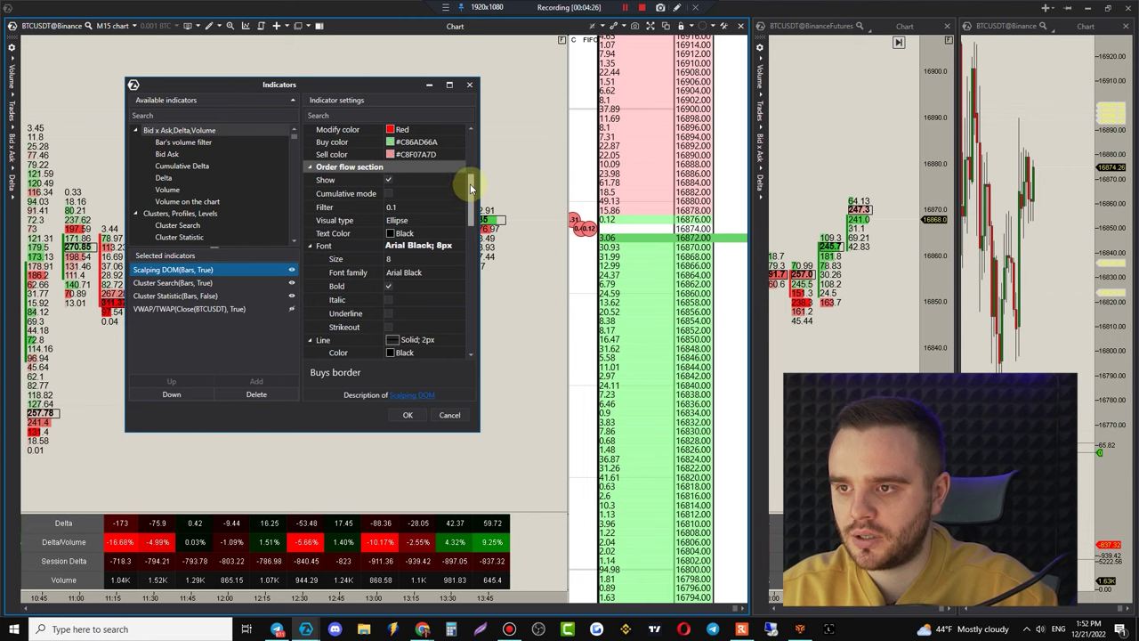
{"action": "scroll", "coordinate": [469, 182], "scroll_direction": "up", "scroll_amount": 3}
{"action": "left_click", "coordinate": [400, 145]}
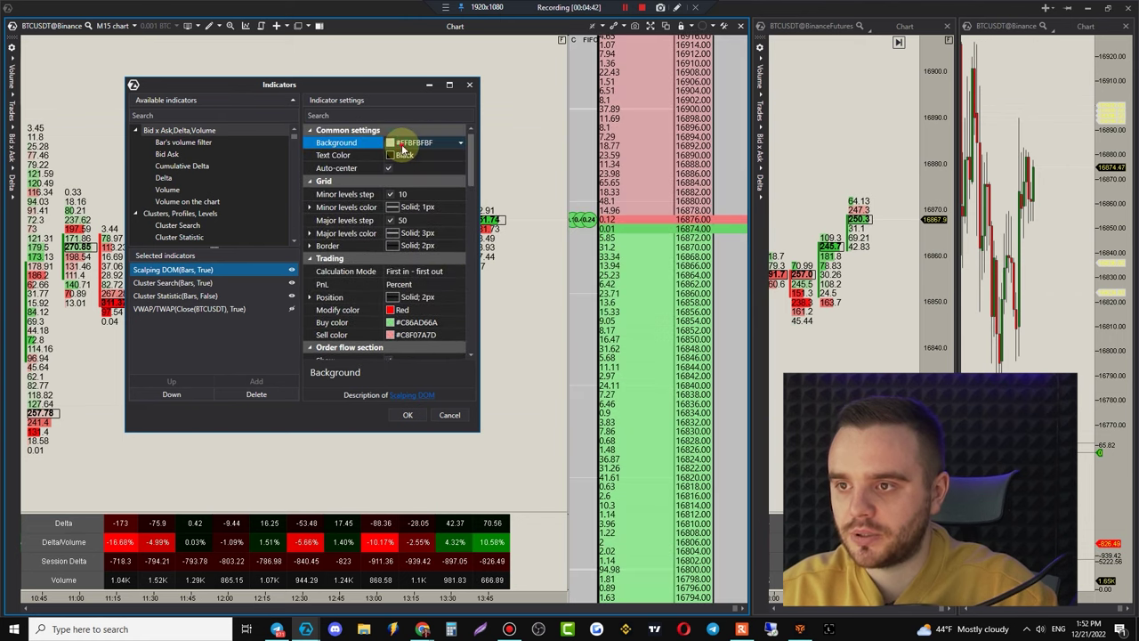
{"action": "left_click", "coordinate": [401, 148]}
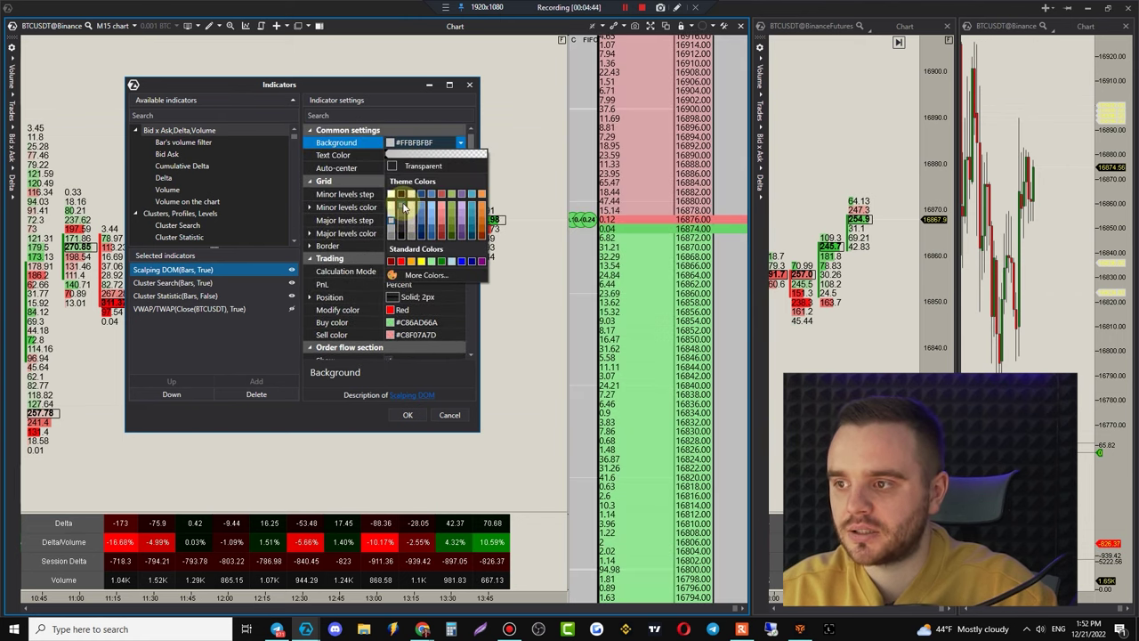
{"action": "left_click", "coordinate": [405, 206]}
{"action": "left_click", "coordinate": [402, 144]}
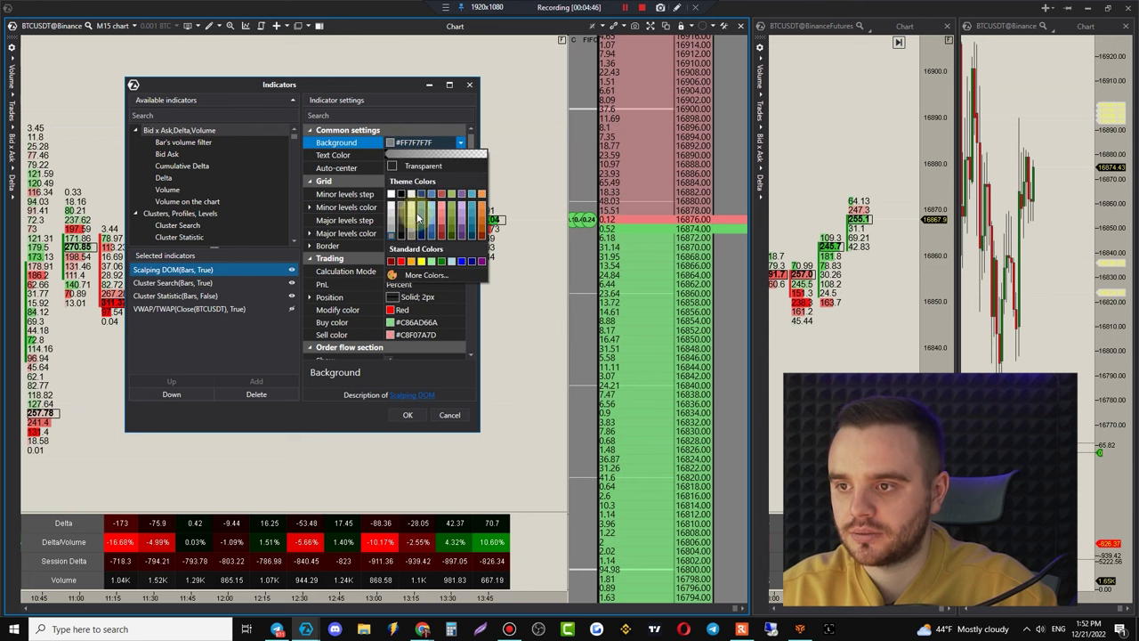
{"action": "left_click", "coordinate": [411, 234]}
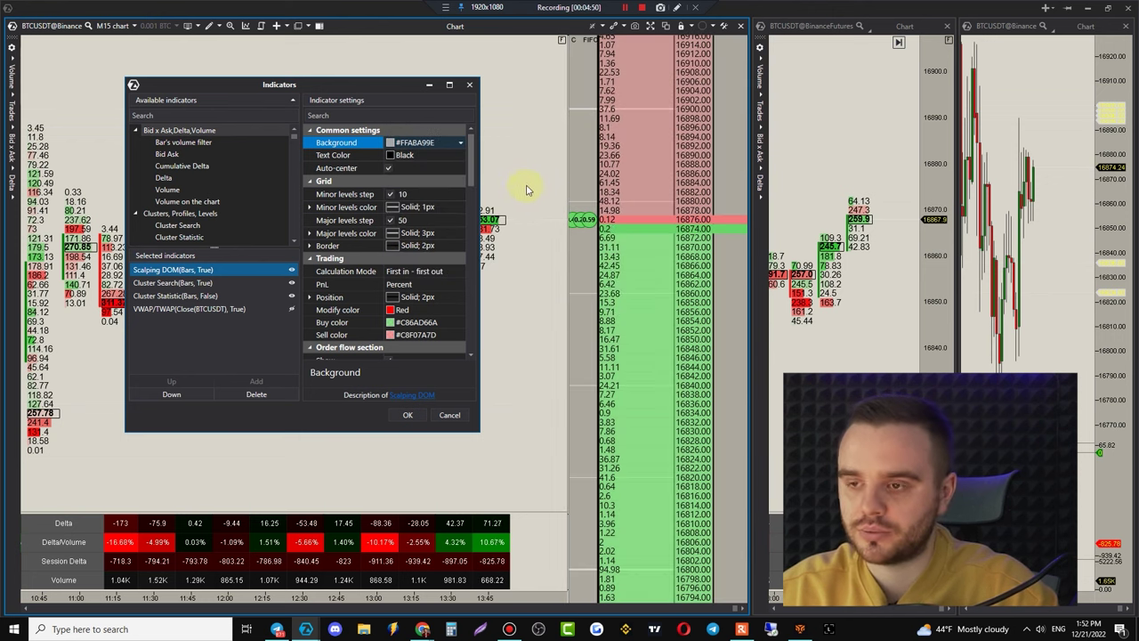
{"action": "left_click", "coordinate": [408, 415]}
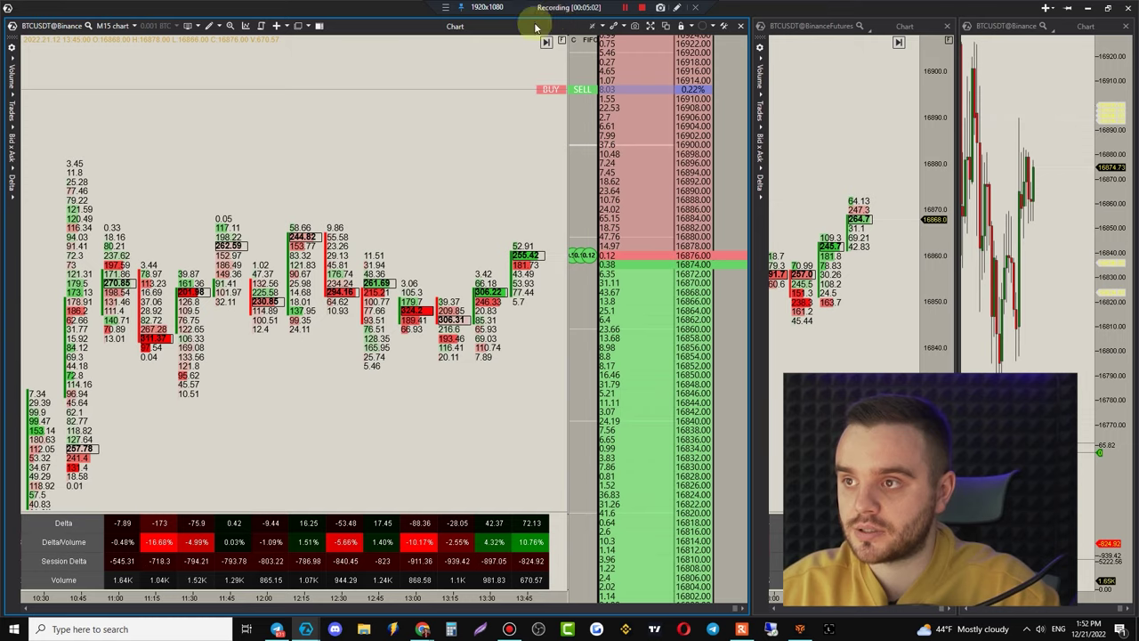
{"action": "scroll", "coordinate": [738, 237], "scroll_direction": "down", "scroll_amount": 5}
{"action": "scroll", "coordinate": [739, 252], "scroll_direction": "down", "scroll_amount": 5}
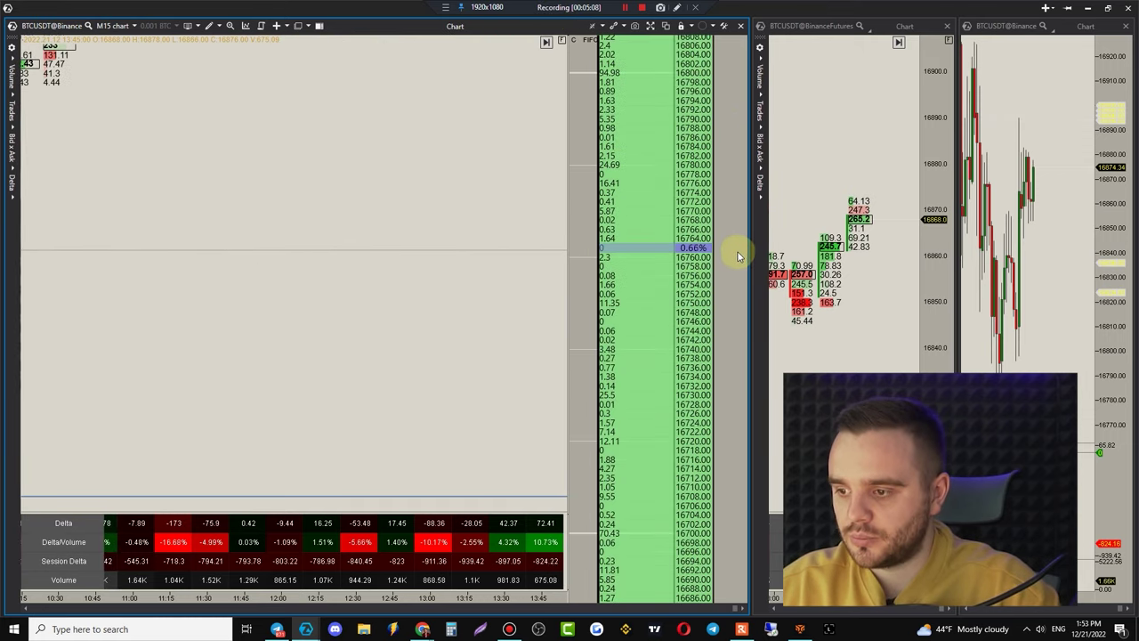
{"action": "scroll", "coordinate": [654, 356], "scroll_direction": "up", "scroll_amount": 15}
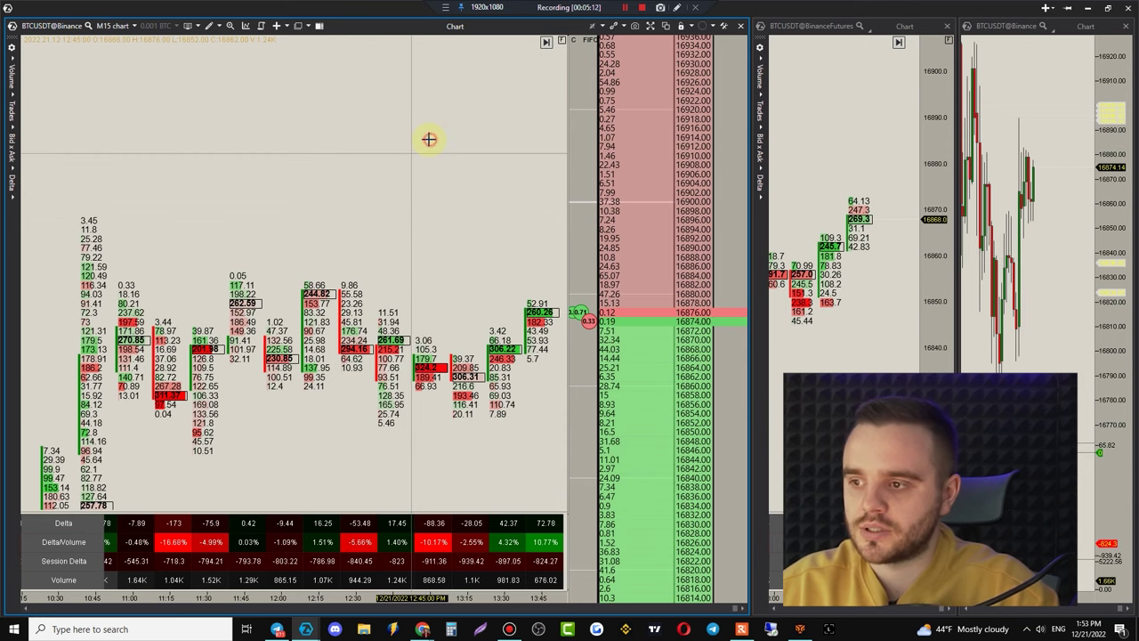
- Overwrite the saved chart template 21st Dec Footprint with the current chart setup and close the chart settings
{"action": "right_click", "coordinate": [286, 128]}
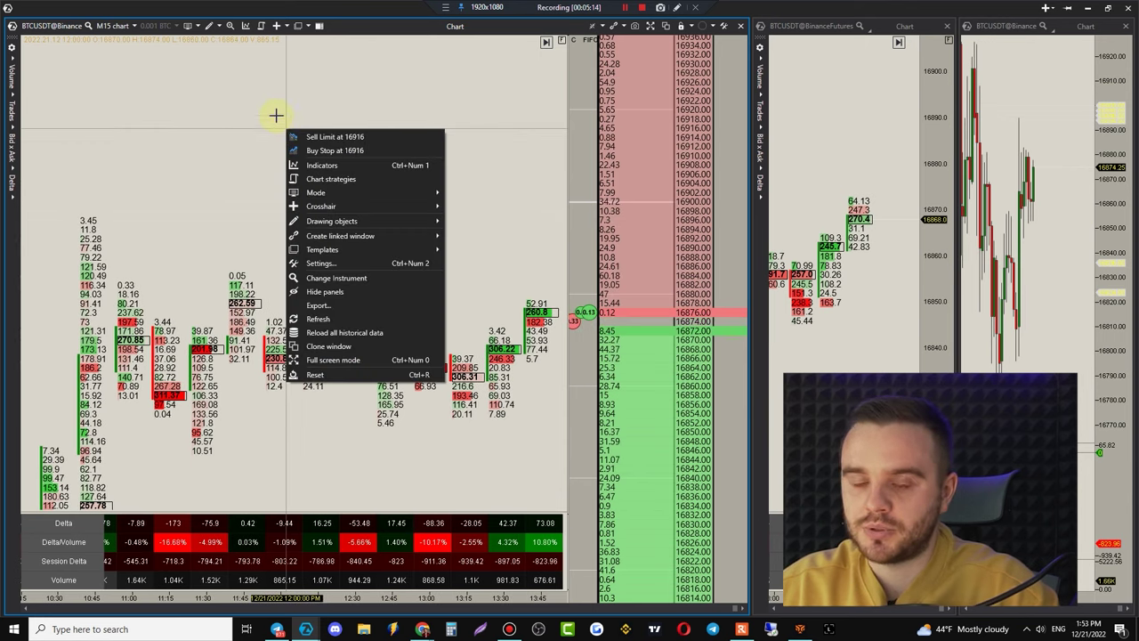
{"action": "mouse_move", "coordinate": [333, 250]}
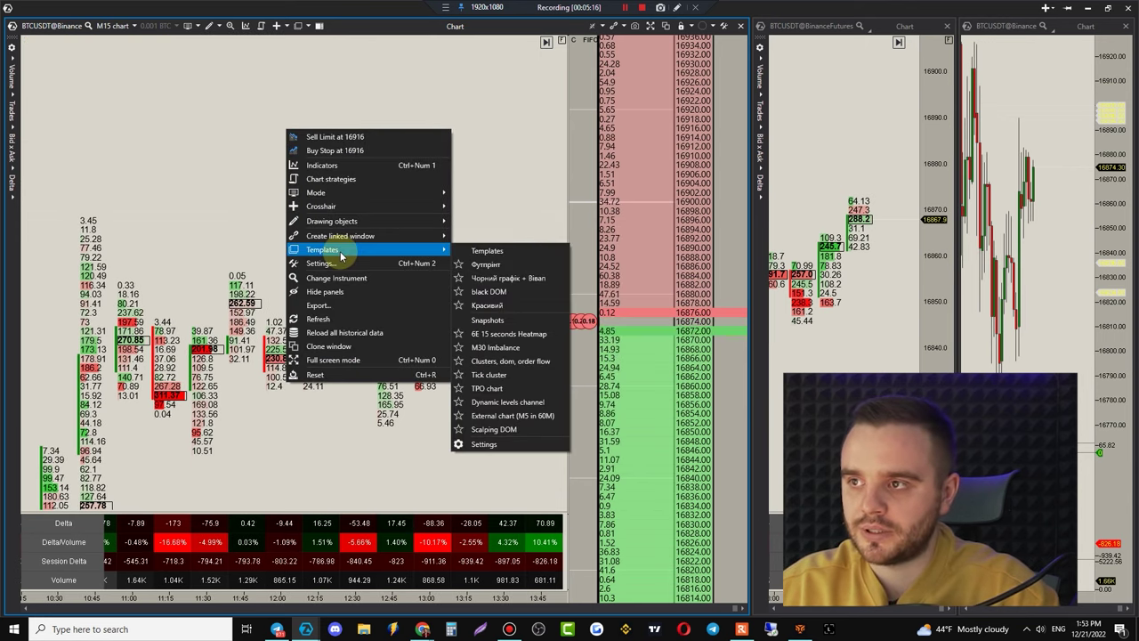
{"action": "left_click", "coordinate": [485, 444]}
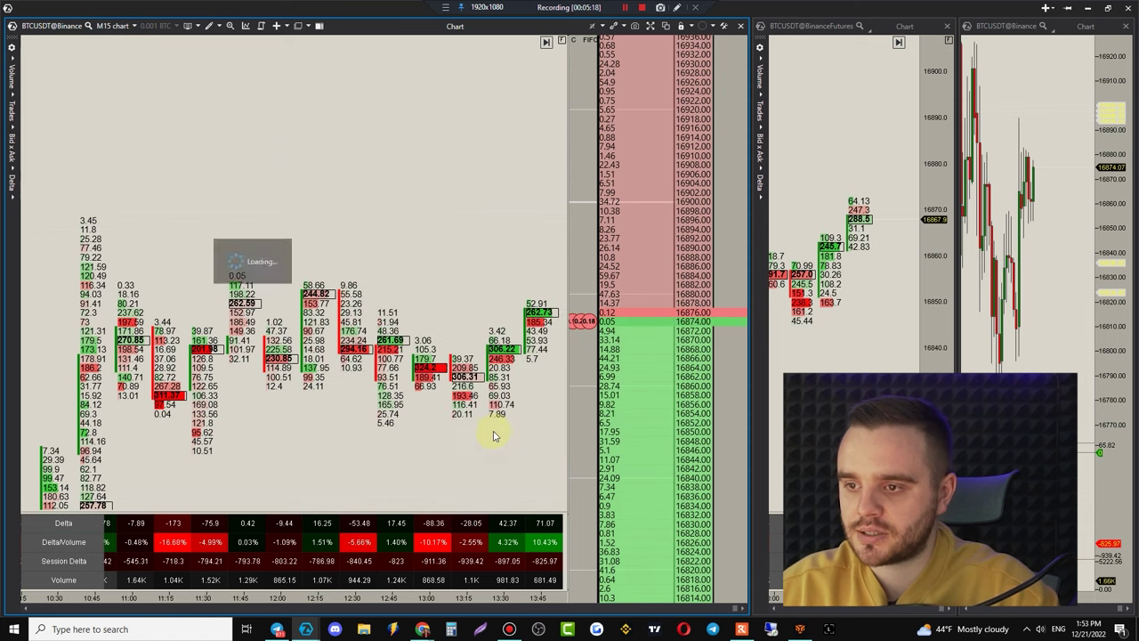
{"action": "left_click", "coordinate": [463, 224]}
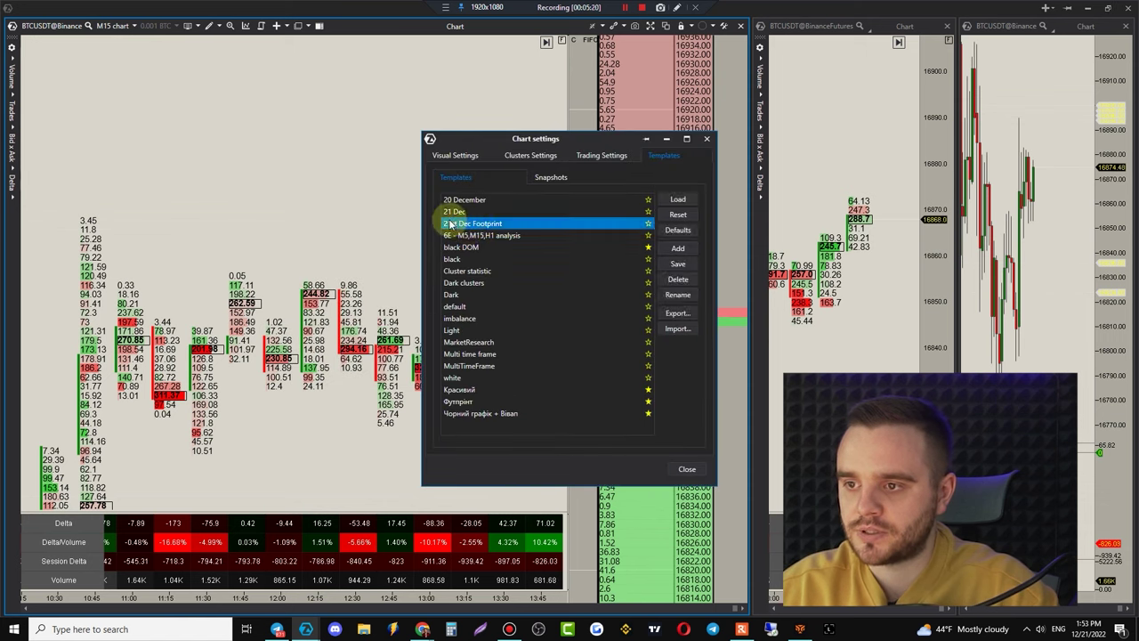
{"action": "left_click", "coordinate": [456, 212]}
{"action": "left_click", "coordinate": [473, 224]}
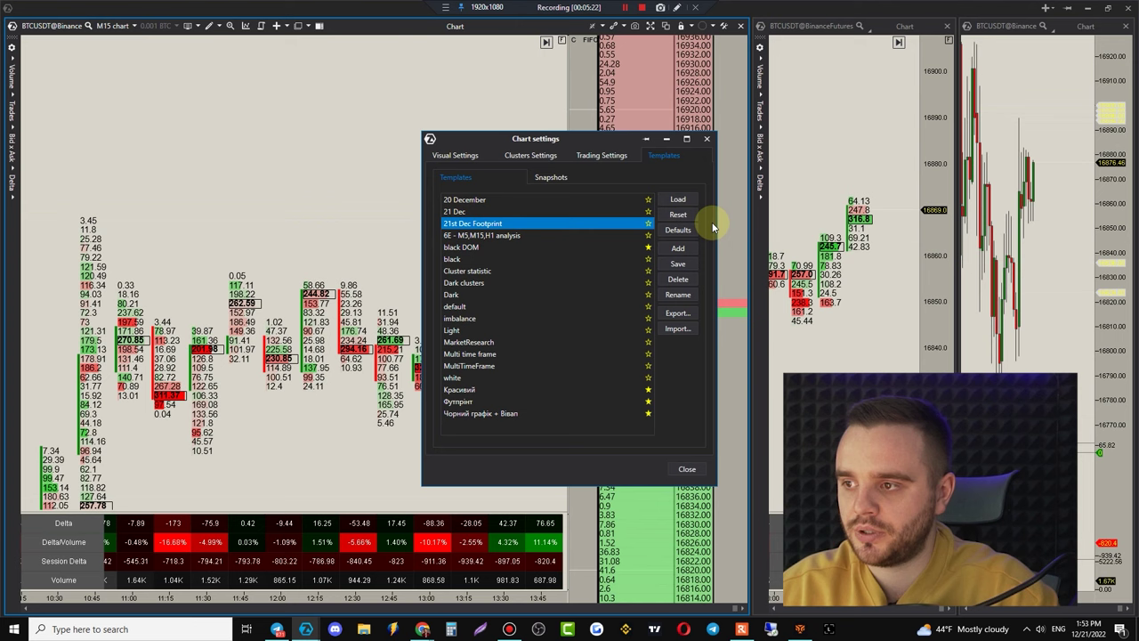
{"action": "left_click", "coordinate": [678, 264]}
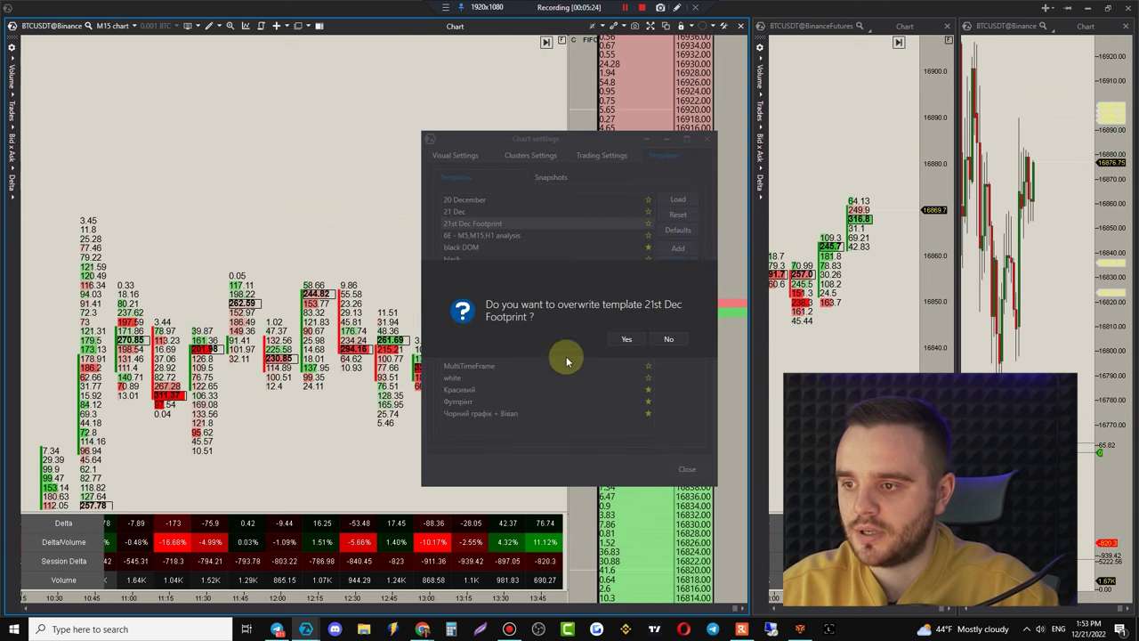
{"action": "left_click", "coordinate": [628, 339]}
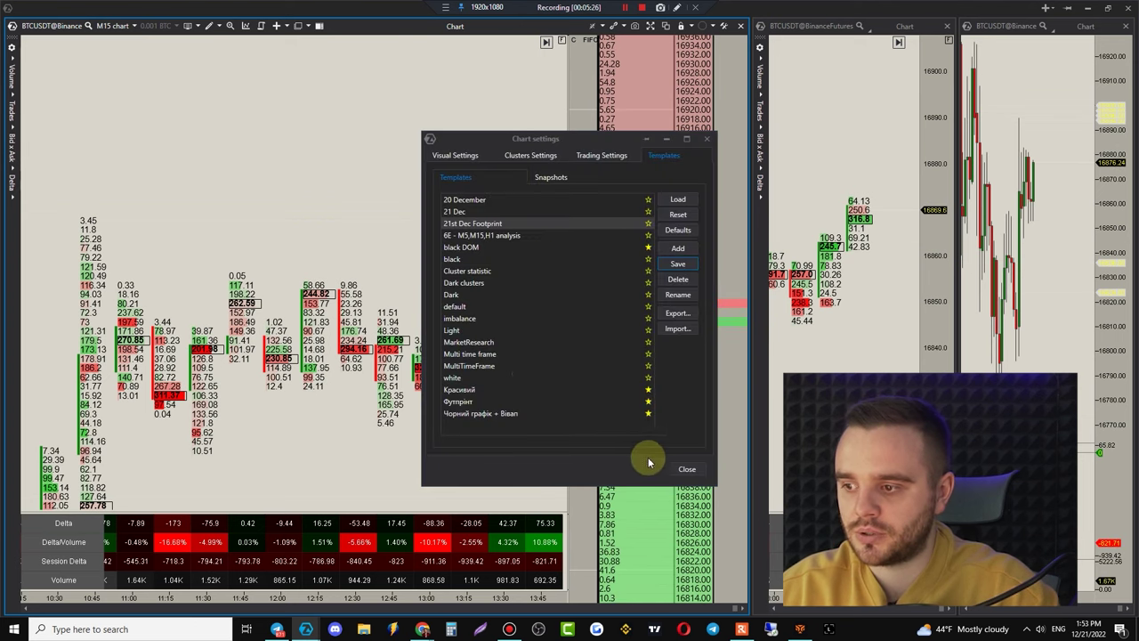
{"action": "left_click", "coordinate": [687, 469]}
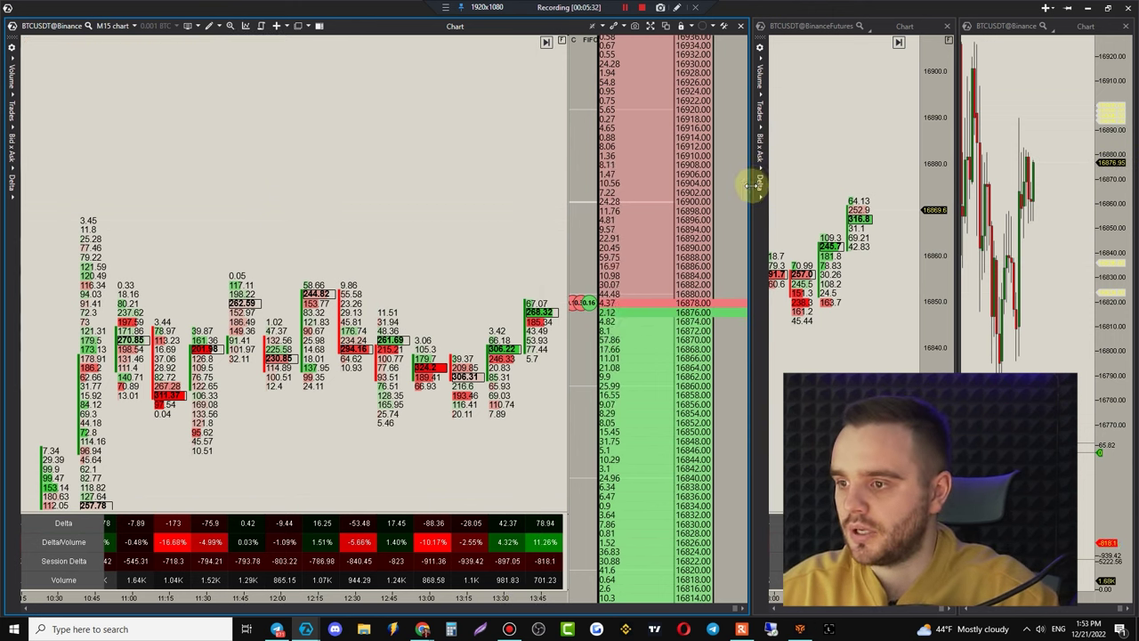
- Widen the BTCUSDT@BinanceFutures chart and load the 21st Dec Footprint template onto it
{"action": "left_click_drag", "start_coordinate": [755, 184], "coordinate": [485, 194]}
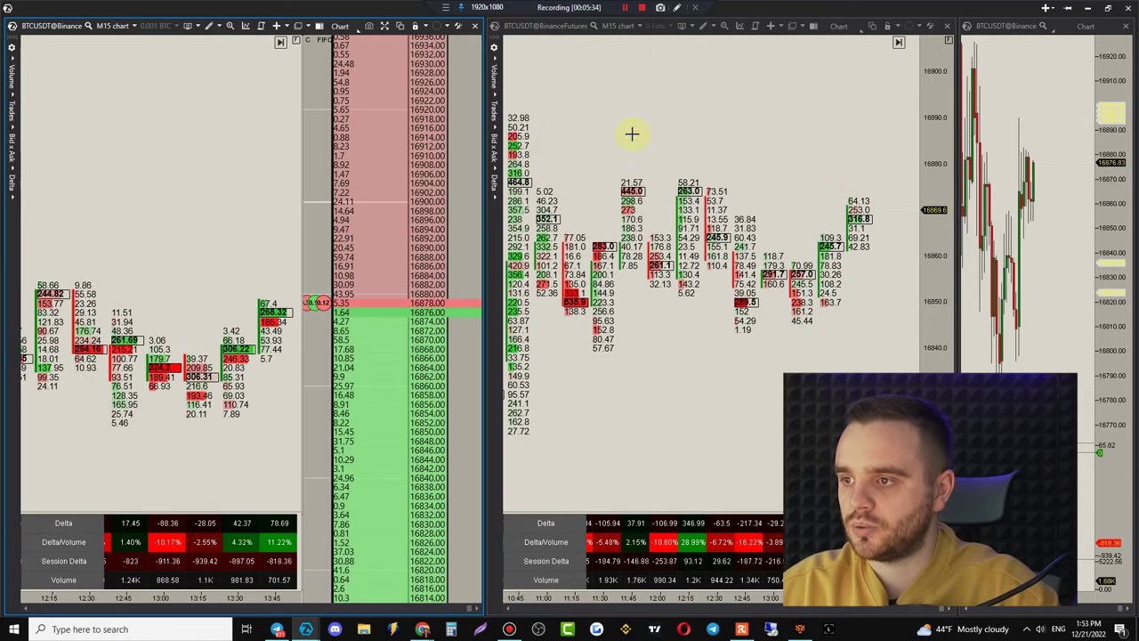
{"action": "right_click", "coordinate": [629, 125]}
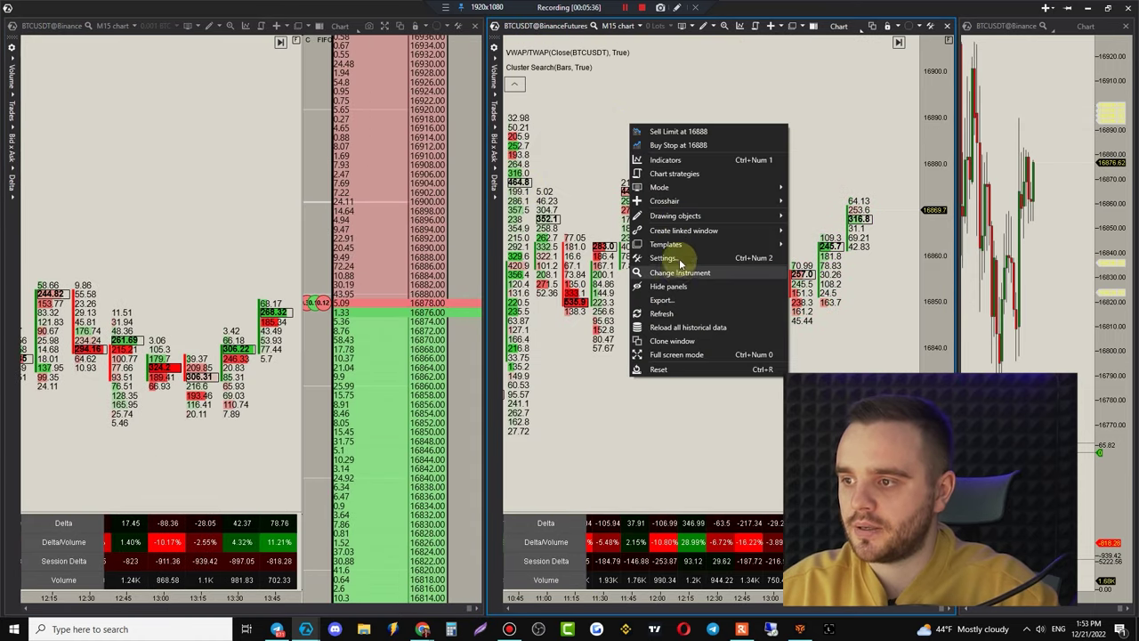
{"action": "mouse_move", "coordinate": [668, 244]}
{"action": "left_click", "coordinate": [807, 293]}
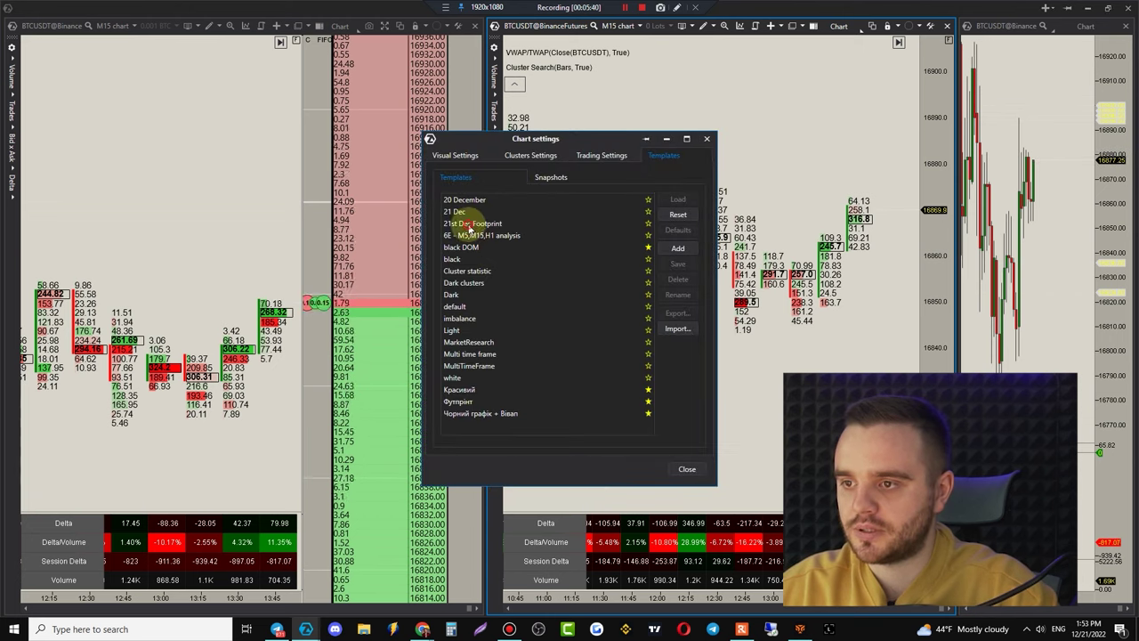
{"action": "left_click", "coordinate": [473, 223]}
{"action": "left_click", "coordinate": [677, 199]}
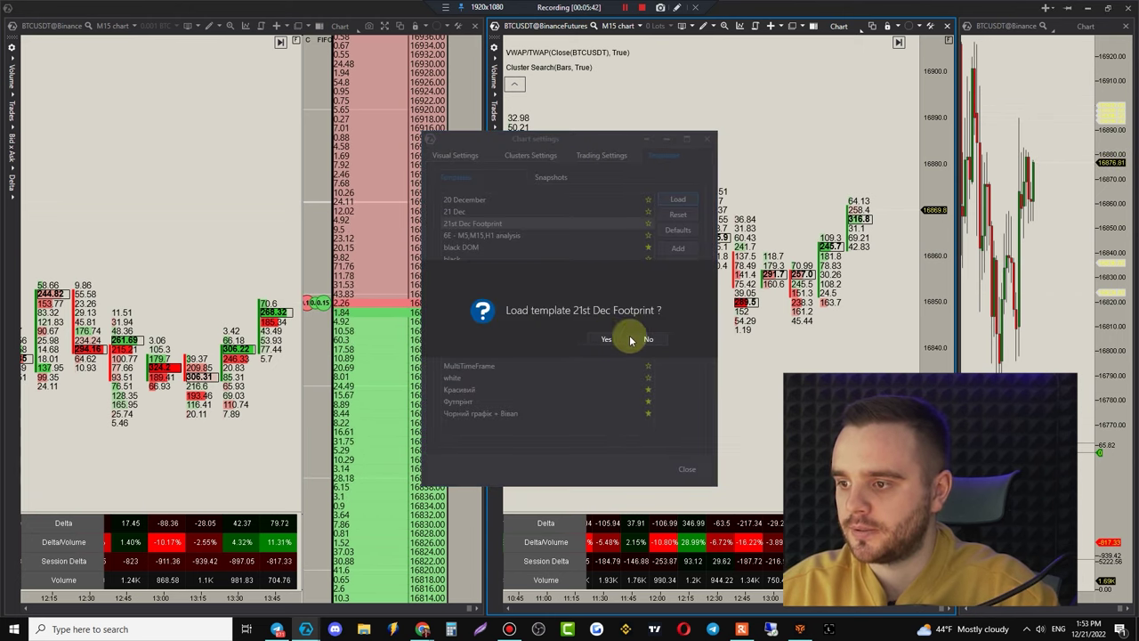
{"action": "left_click", "coordinate": [643, 335]}
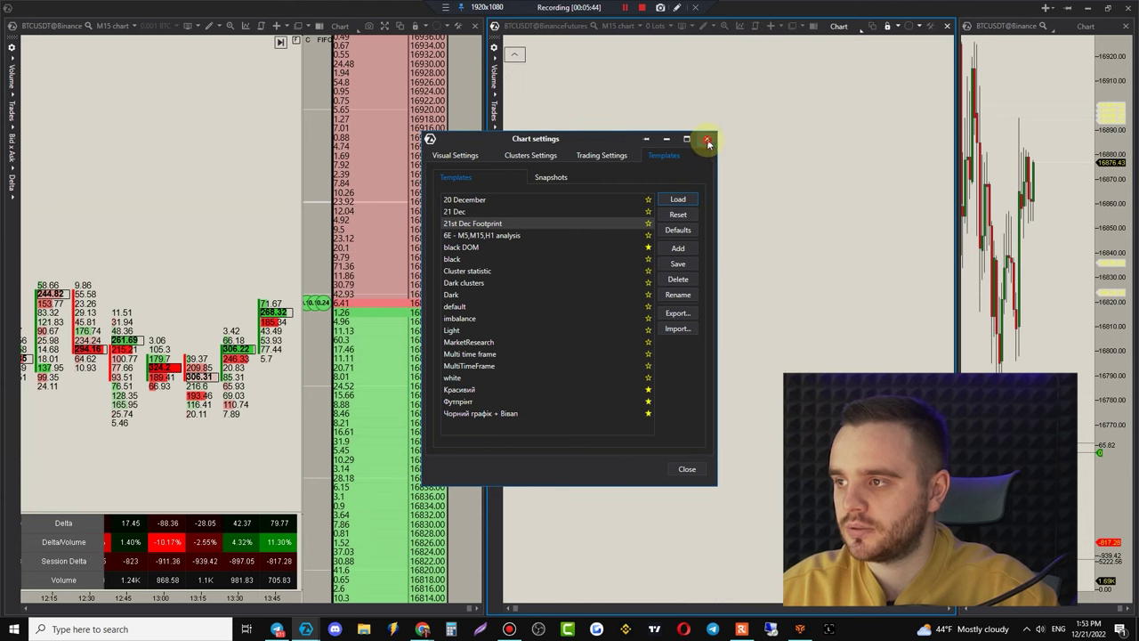
{"action": "left_click", "coordinate": [707, 139]}
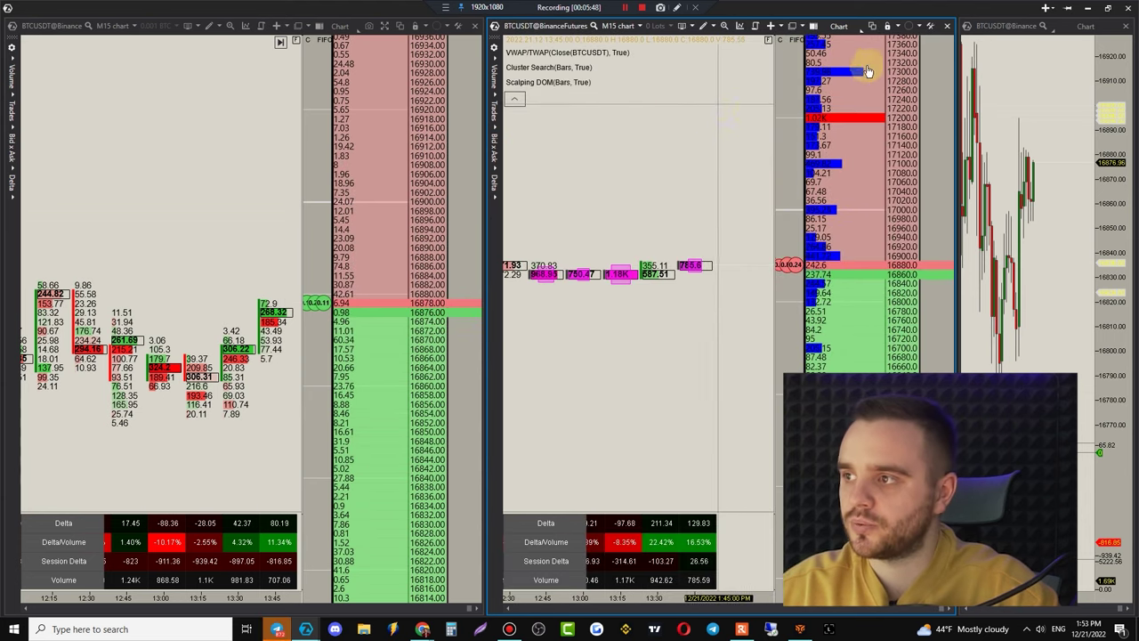
- Reduce the futures chart's scale so its price levels run in steps of 2
{"action": "left_click", "coordinate": [861, 26]}
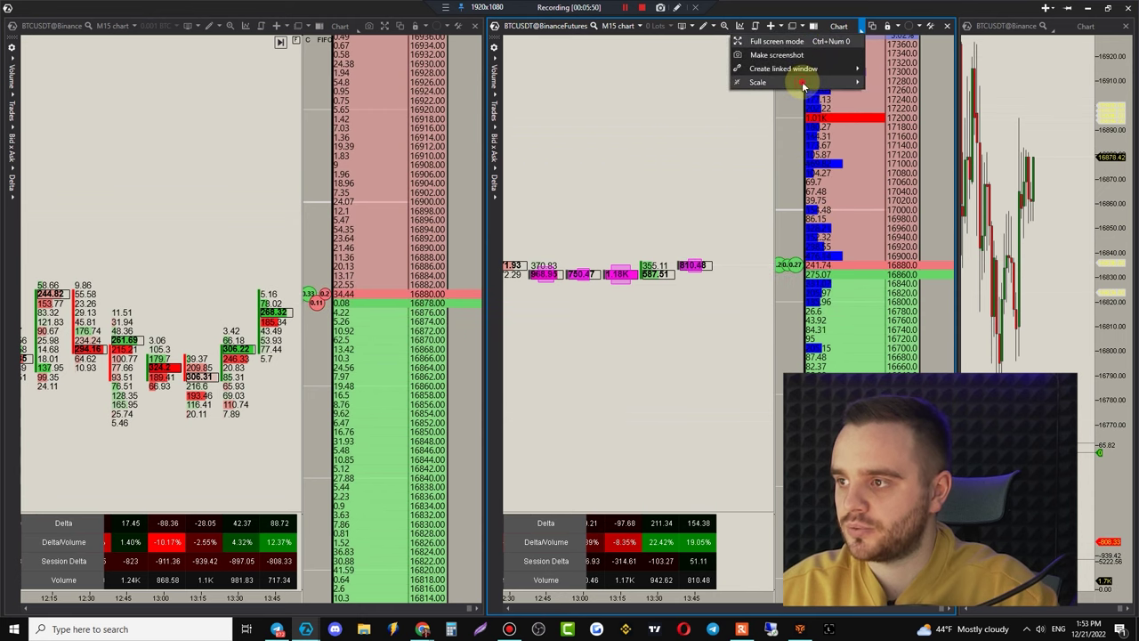
{"action": "mouse_move", "coordinate": [806, 82]}
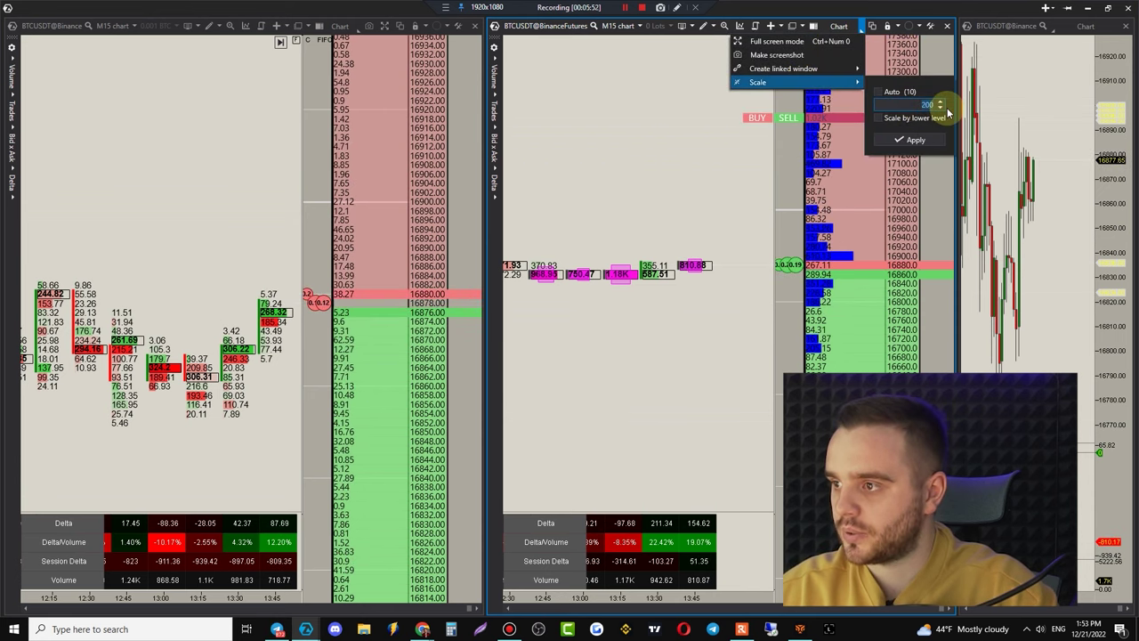
{"action": "left_click", "coordinate": [914, 139]}
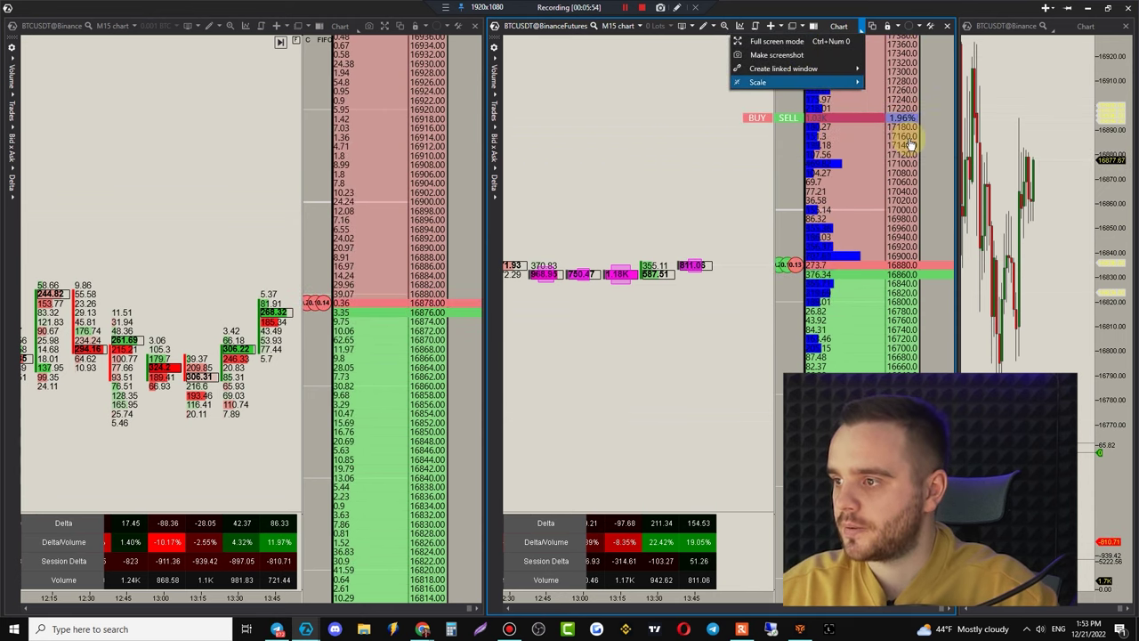
{"action": "left_click", "coordinate": [823, 125]}
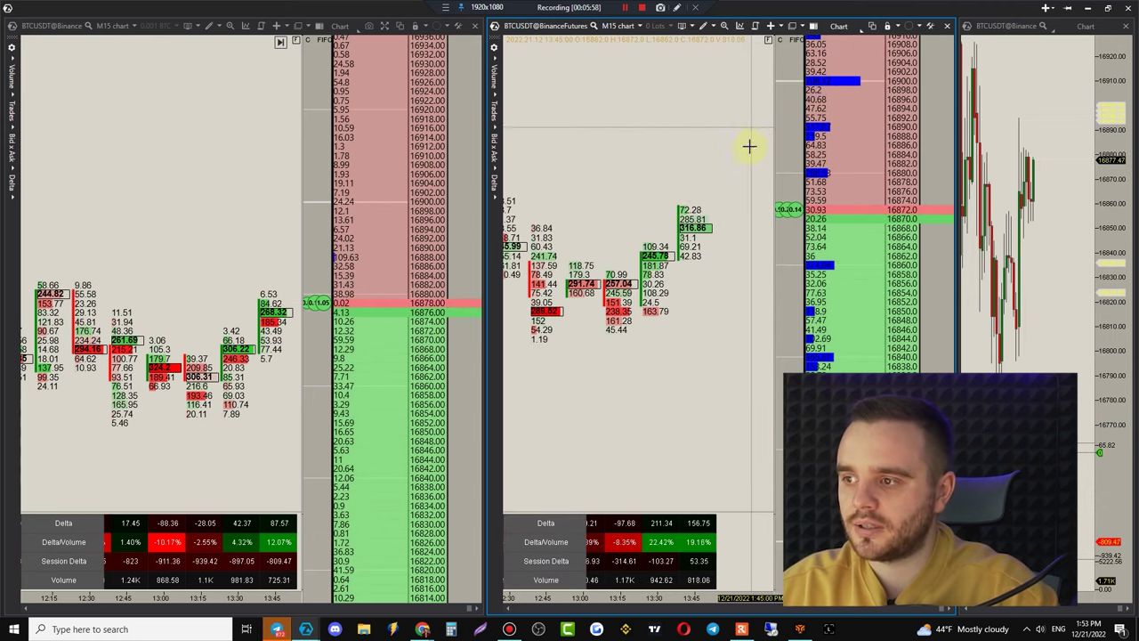
- Examine the large limit orders highlighted by the volume filters in the futures chart's DOM above the current price
{"action": "scroll", "coordinate": [749, 147], "scroll_direction": "down", "scroll_amount": 2}
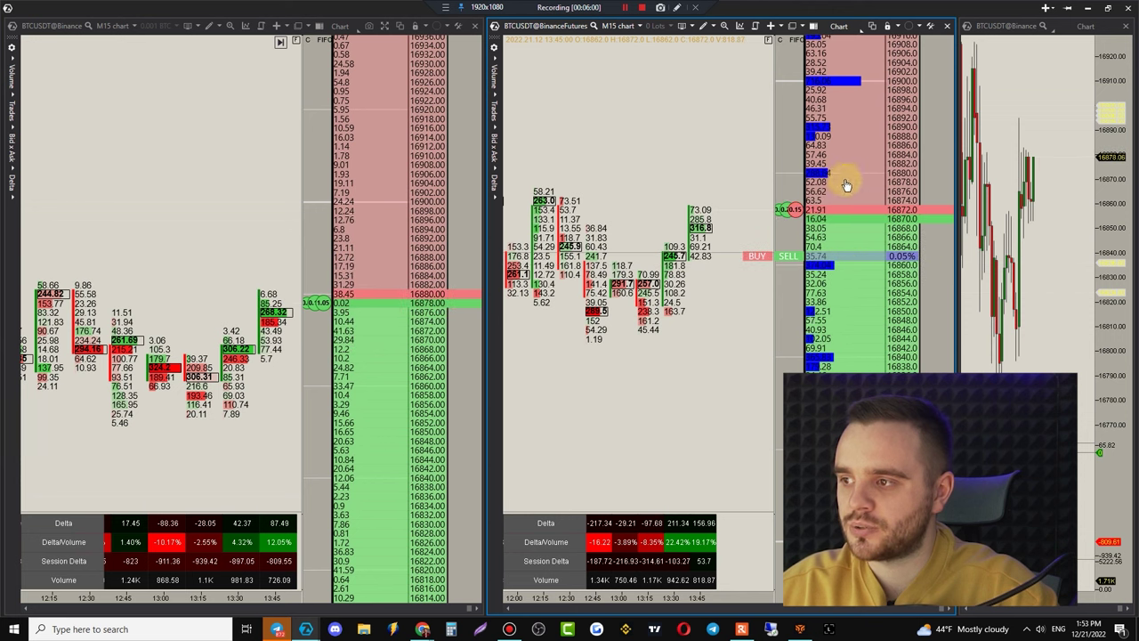
{"action": "scroll", "coordinate": [863, 167], "scroll_direction": "up", "scroll_amount": 5}
{"action": "scroll", "coordinate": [866, 181], "scroll_direction": "up", "scroll_amount": 5}
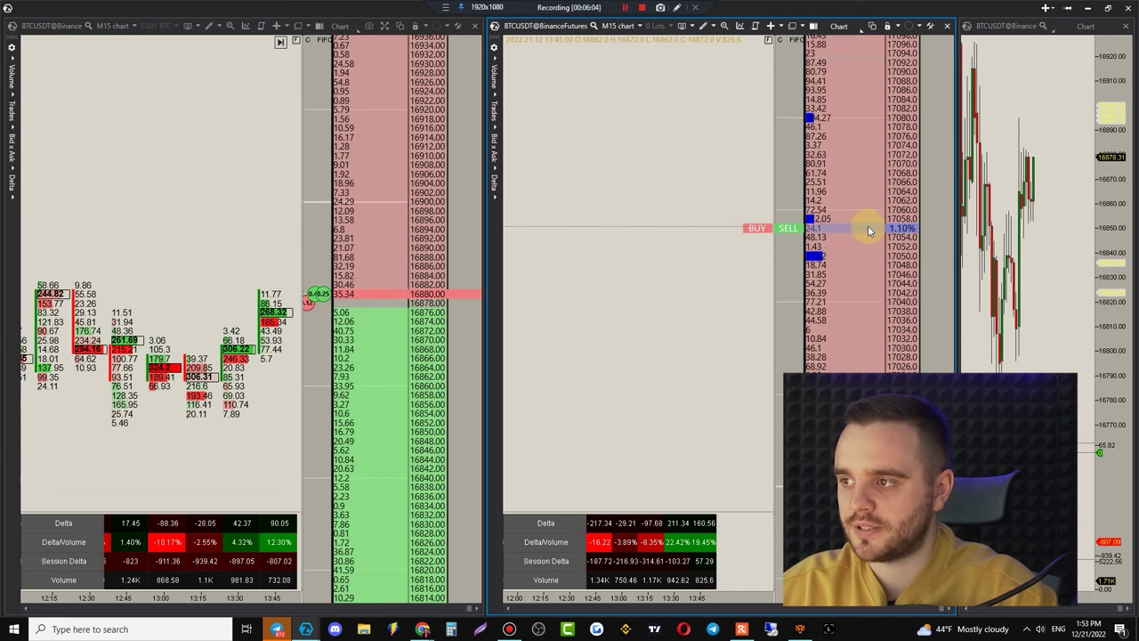
{"action": "scroll", "coordinate": [870, 233], "scroll_direction": "up", "scroll_amount": 5}
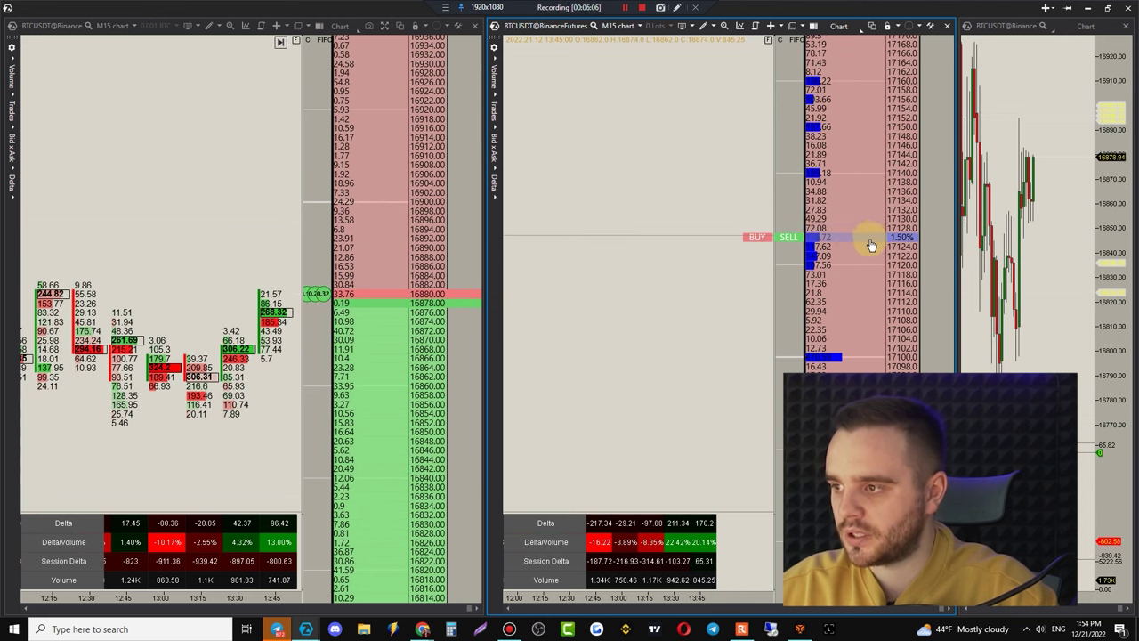
{"action": "scroll", "coordinate": [870, 241], "scroll_direction": "up", "scroll_amount": 4}
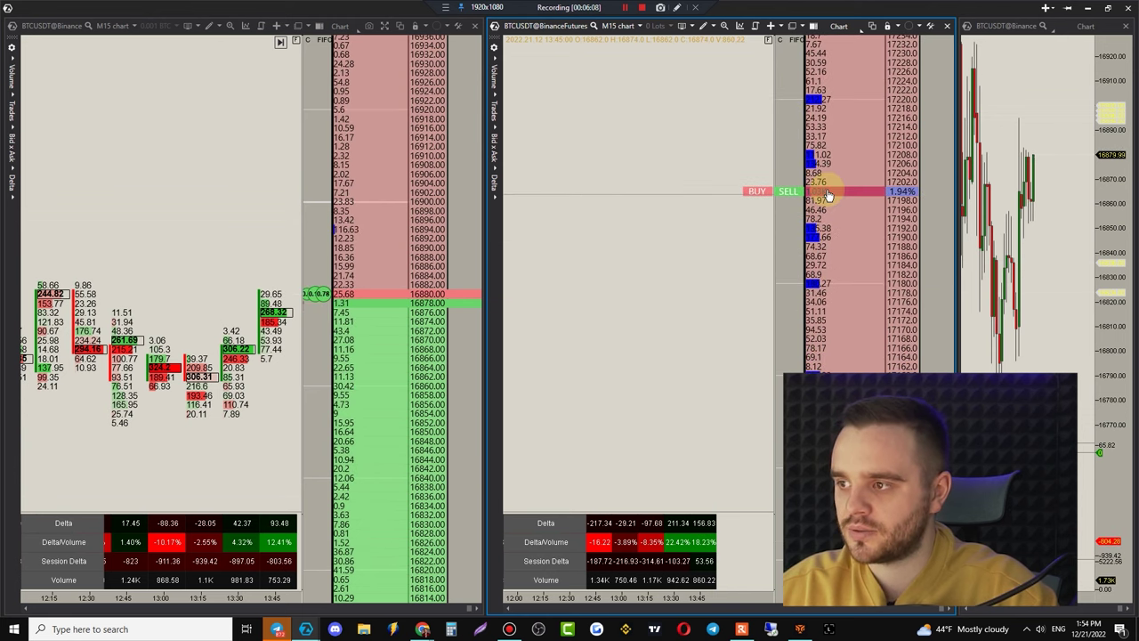
{"action": "scroll", "coordinate": [855, 342], "scroll_direction": "down", "scroll_amount": 5}
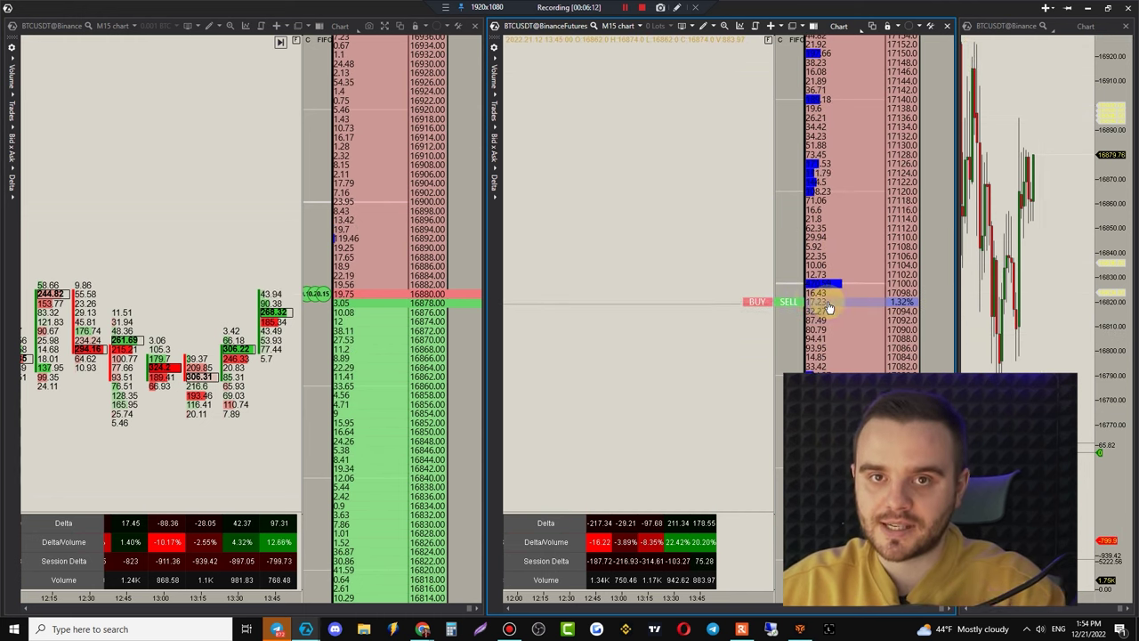
{"action": "scroll", "coordinate": [846, 311], "scroll_direction": "down", "scroll_amount": 14}
{"action": "left_click", "coordinate": [662, 168]}
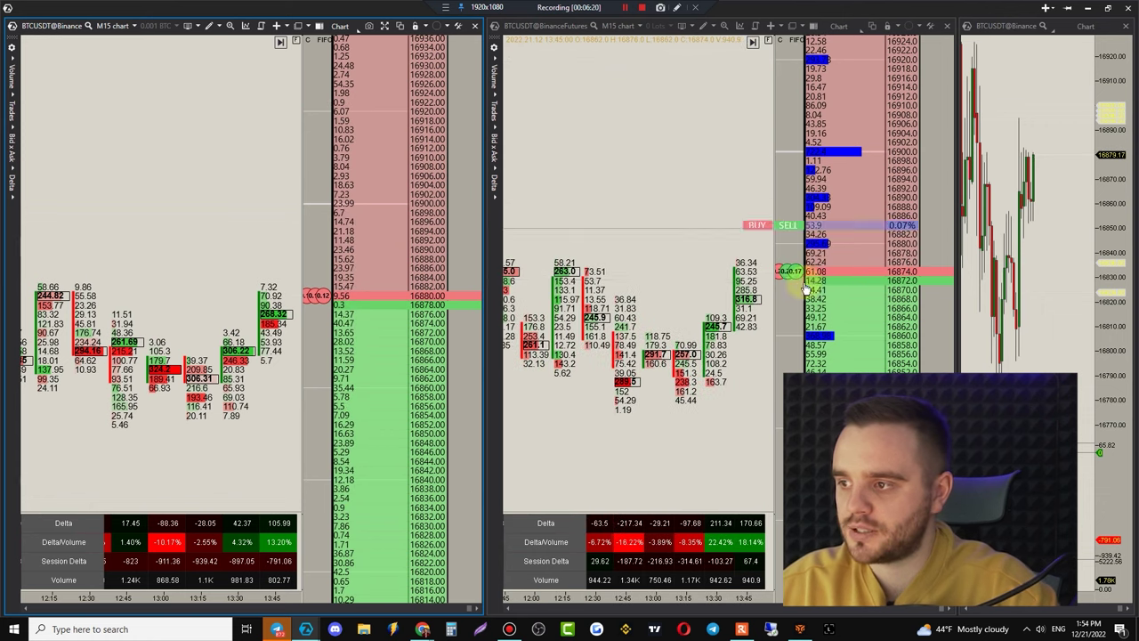
- Widen the DOM area of the futures chart to give its trades column more room beside the footprint
{"action": "left_click_drag", "start_coordinate": [776, 208], "coordinate": [704, 193]}
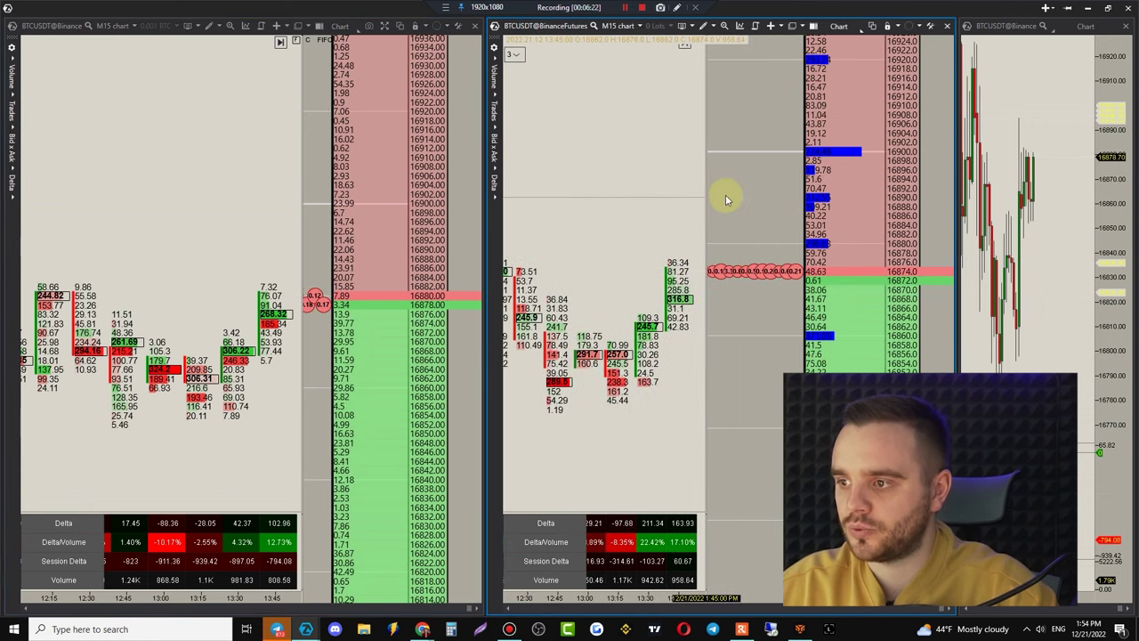
{"action": "left_click_drag", "start_coordinate": [705, 147], "coordinate": [757, 152]}
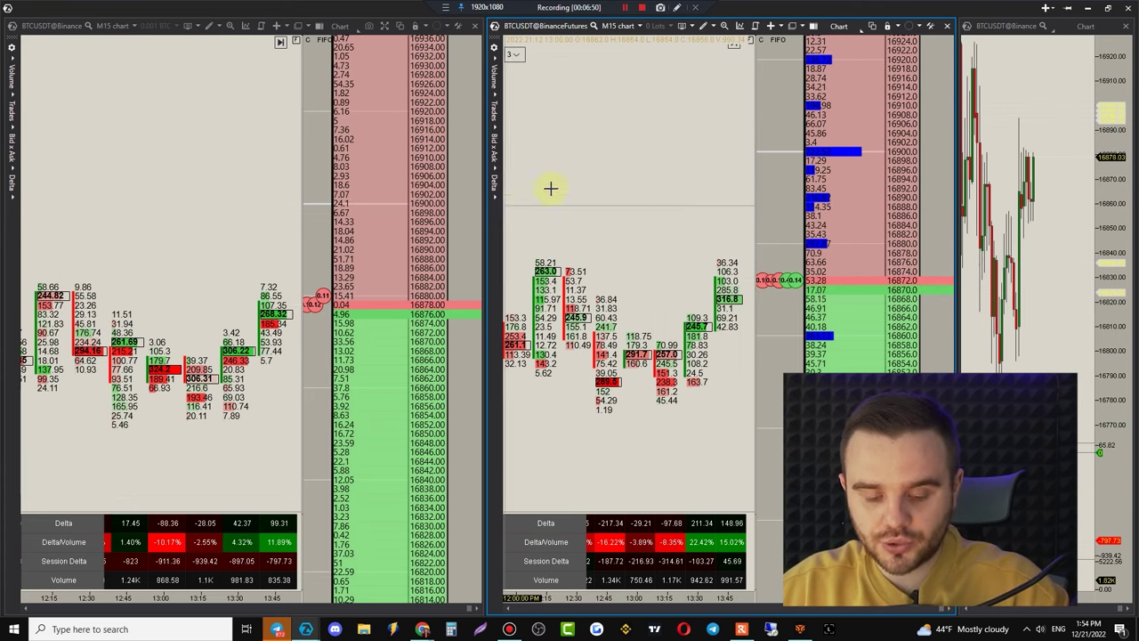
{"action": "left_click_drag", "start_coordinate": [755, 140], "coordinate": [735, 134]}
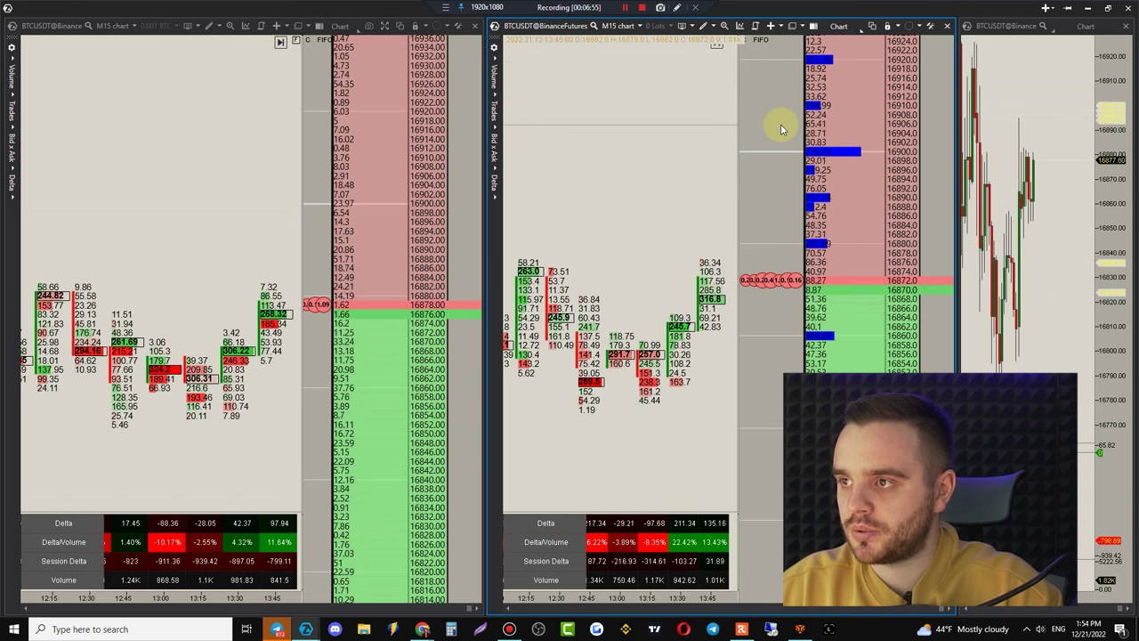
- Assign the Binance (futures) account to the futures chart and switch its order size to 25 USDT
{"action": "left_click", "coordinate": [815, 30]}
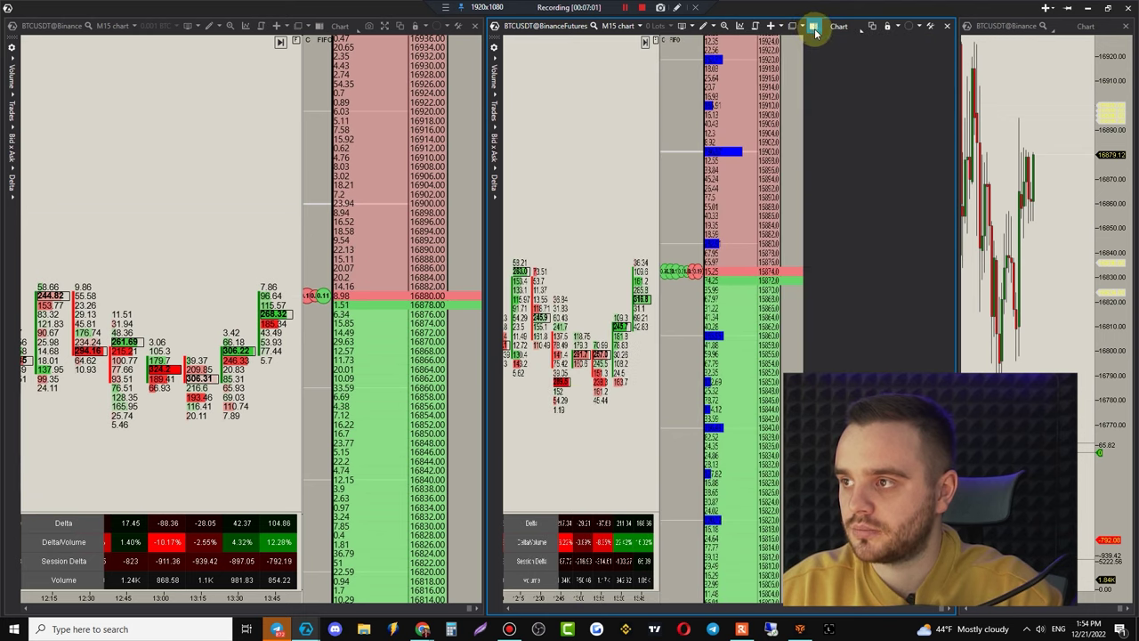
{"action": "left_click", "coordinate": [846, 57]}
{"action": "left_click", "coordinate": [846, 77]}
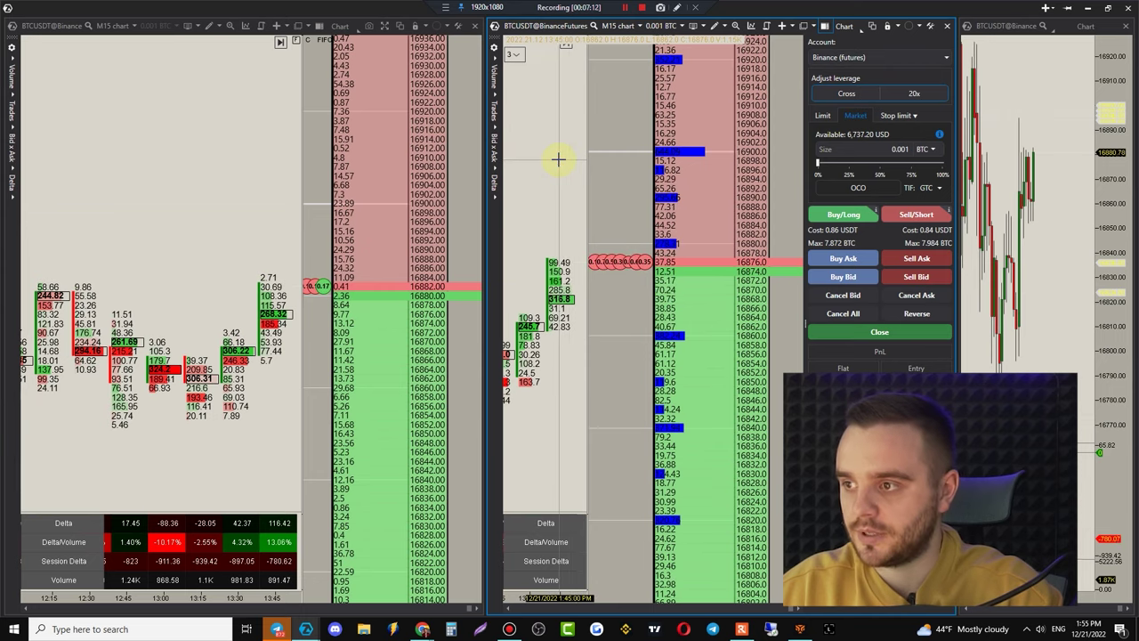
{"action": "key", "text": "ctrl+t"}
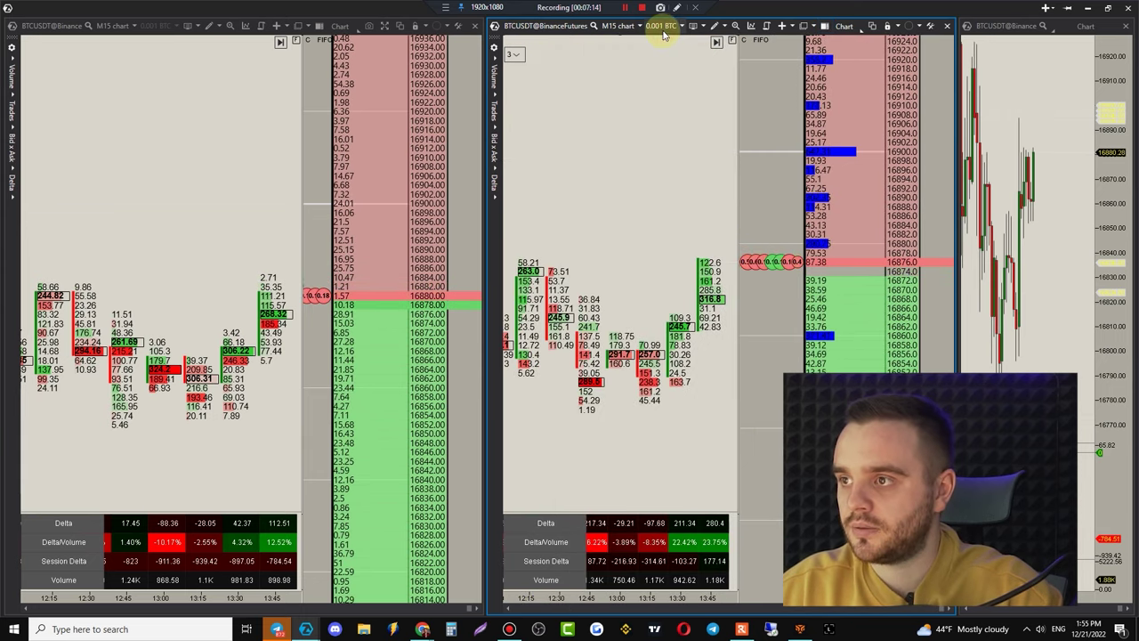
{"action": "left_click", "coordinate": [661, 26]}
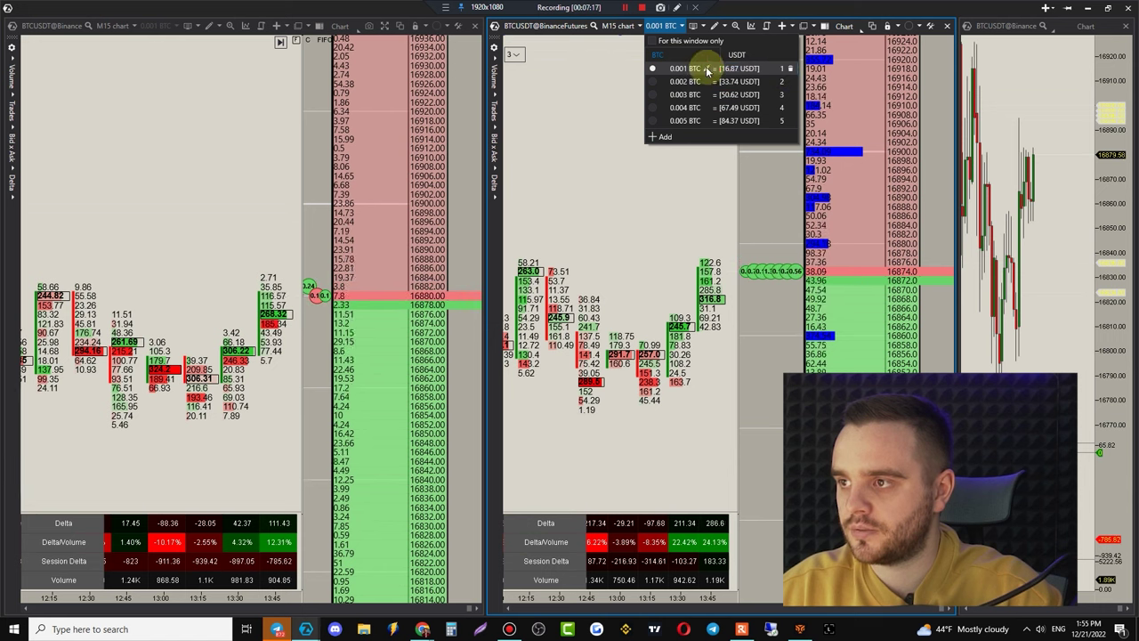
{"action": "left_click", "coordinate": [746, 56]}
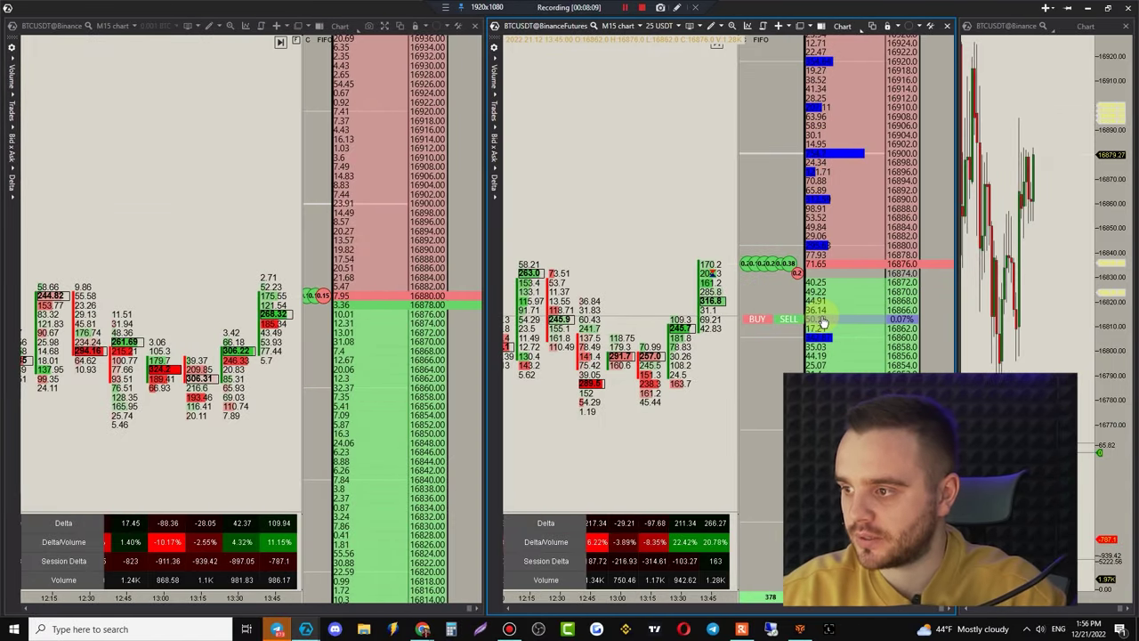
- Place a buy limit order at 16864.0 in the futures DOM and move it up to 16872.0
{"action": "left_click", "coordinate": [823, 320]}
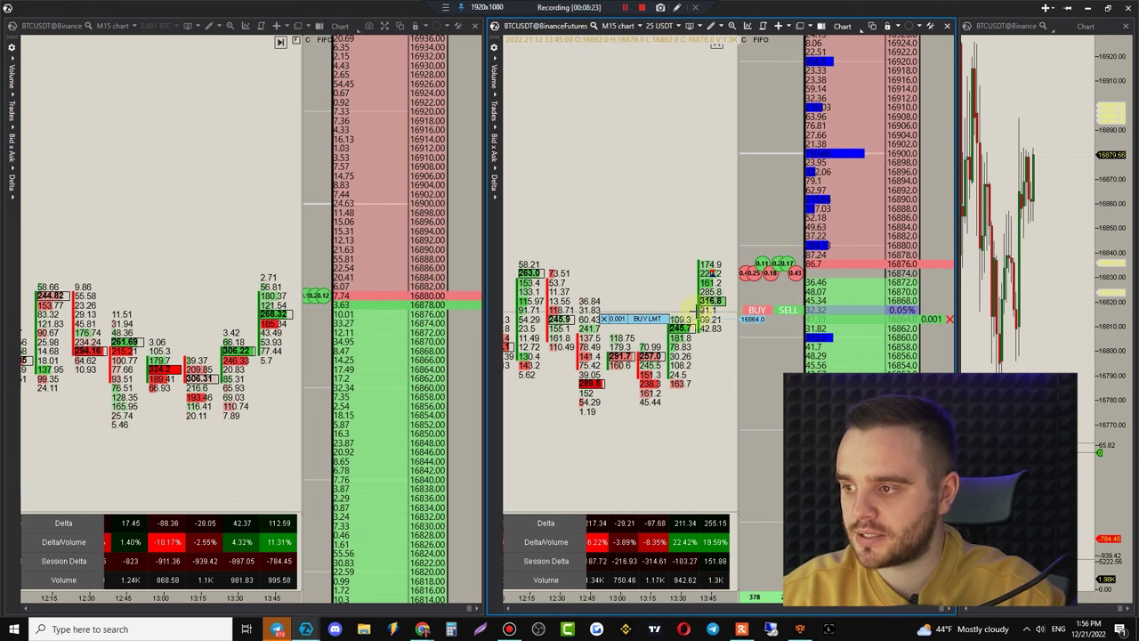
{"action": "left_click_drag", "start_coordinate": [658, 286], "coordinate": [656, 285]}
{"action": "left_click", "coordinate": [629, 338]}
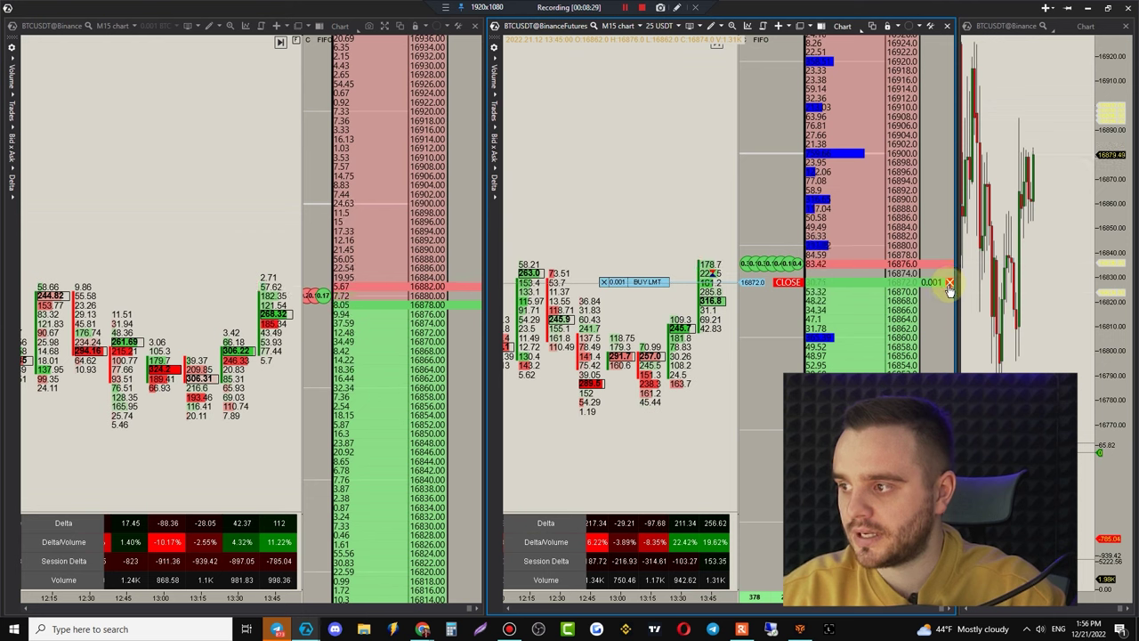
- Cancel the pending buy limit order, and enter and close a long position using a buy order above the current price
{"action": "left_click", "coordinate": [950, 283]}
{"action": "left_click", "coordinate": [852, 223]}
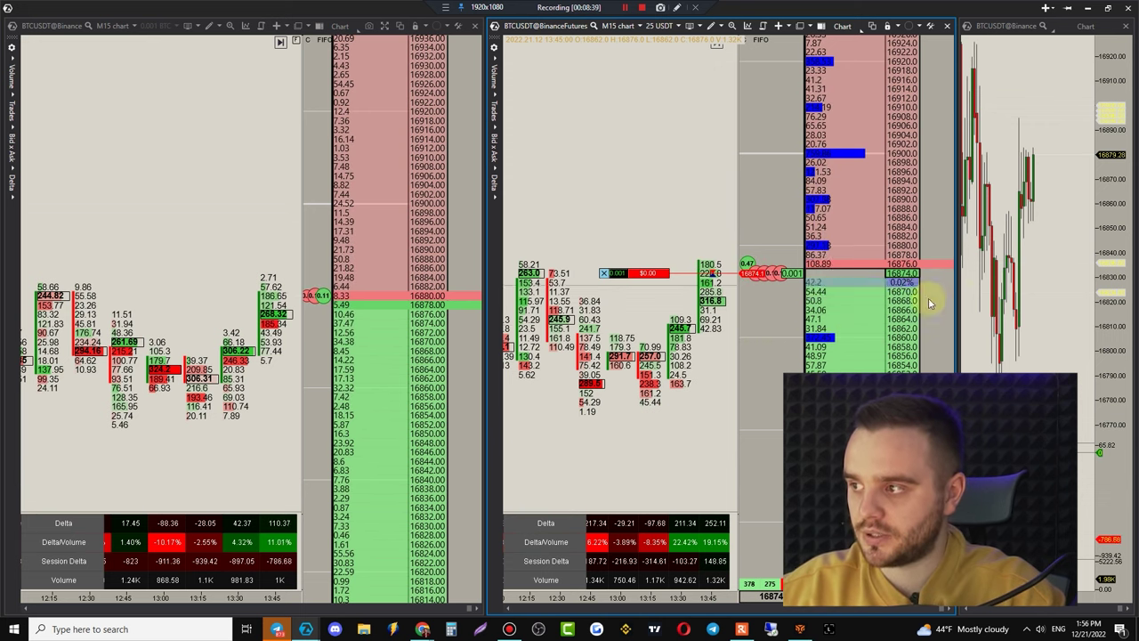
{"action": "left_click", "coordinate": [605, 274]}
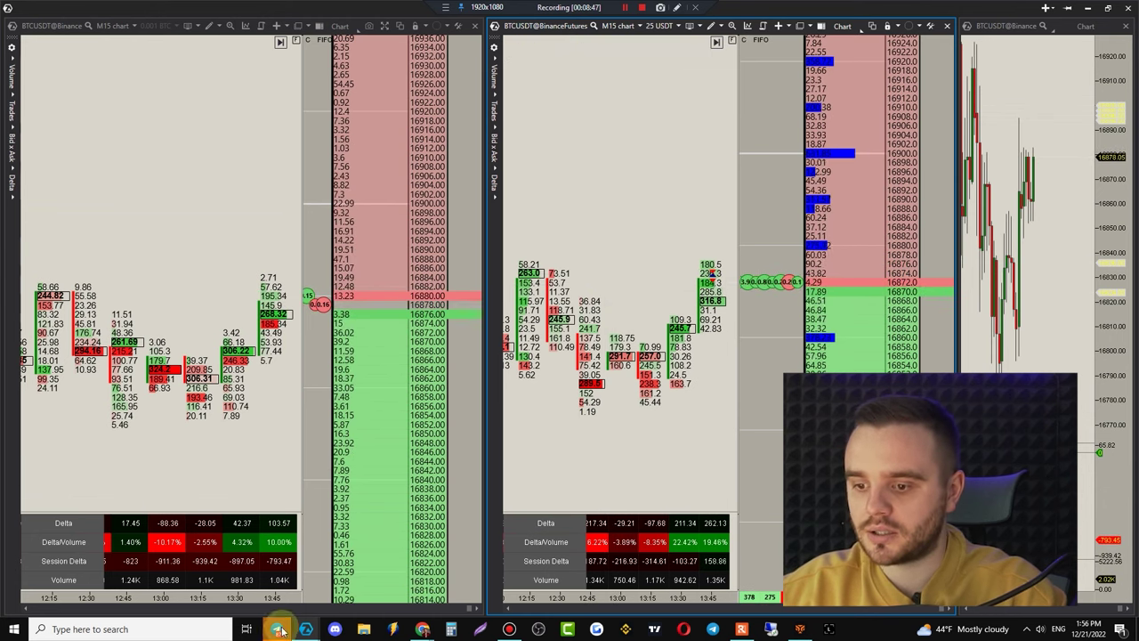
- Examine the trading hot keys for the Charting category in the platform settings, including those for market orders and closing positions
{"action": "mouse_move", "coordinate": [277, 628]}
{"action": "left_click", "coordinate": [201, 574]}
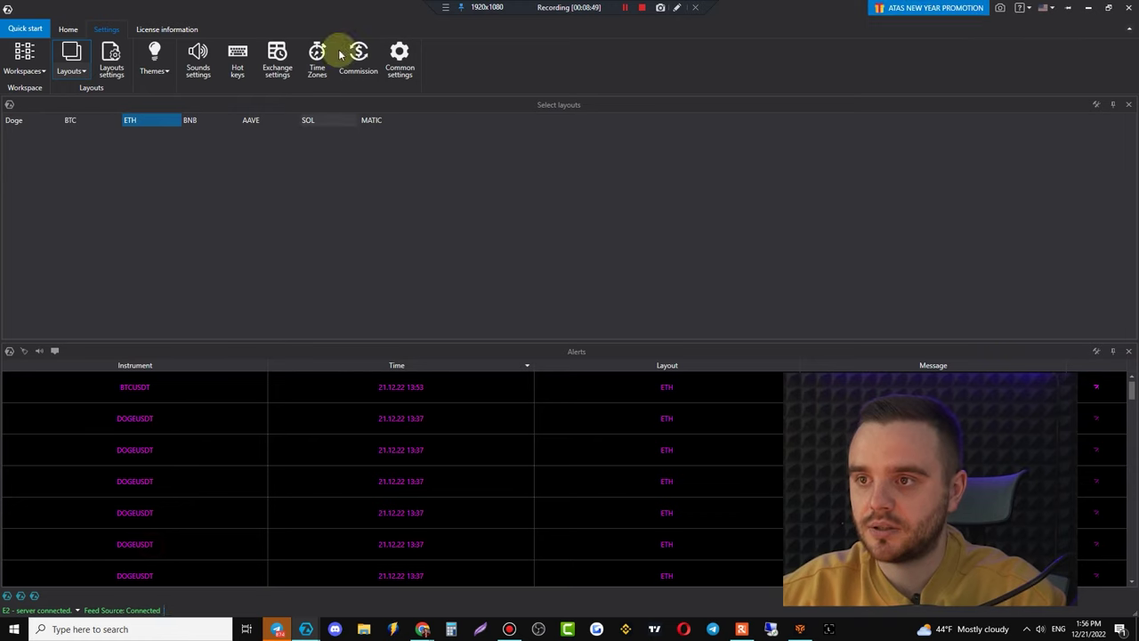
{"action": "left_click", "coordinate": [401, 59]}
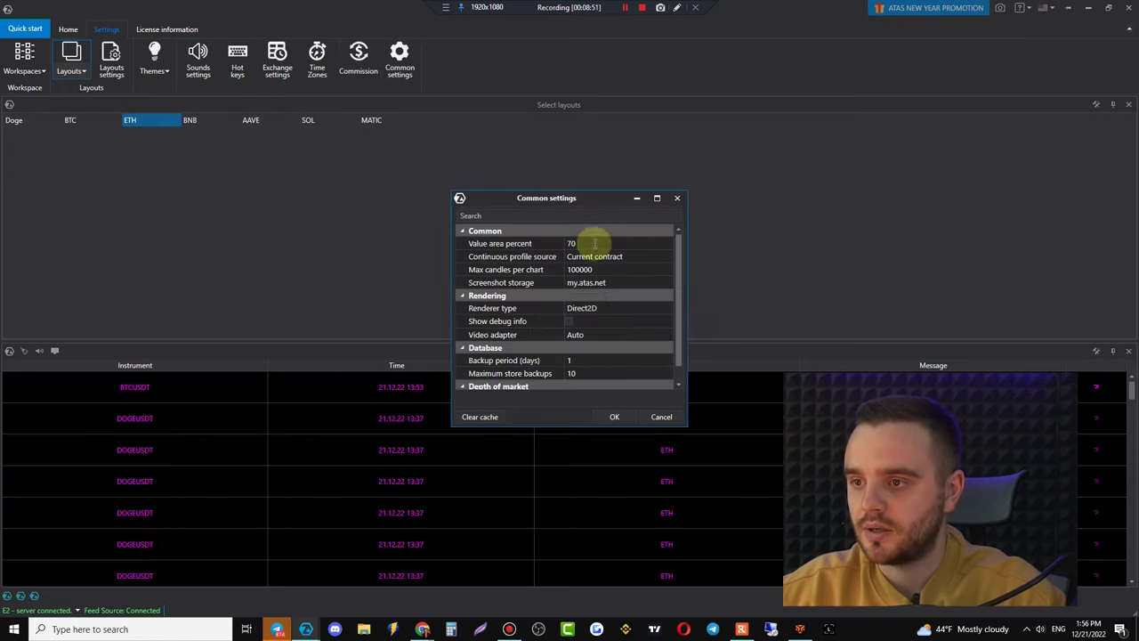
{"action": "left_click", "coordinate": [679, 198]}
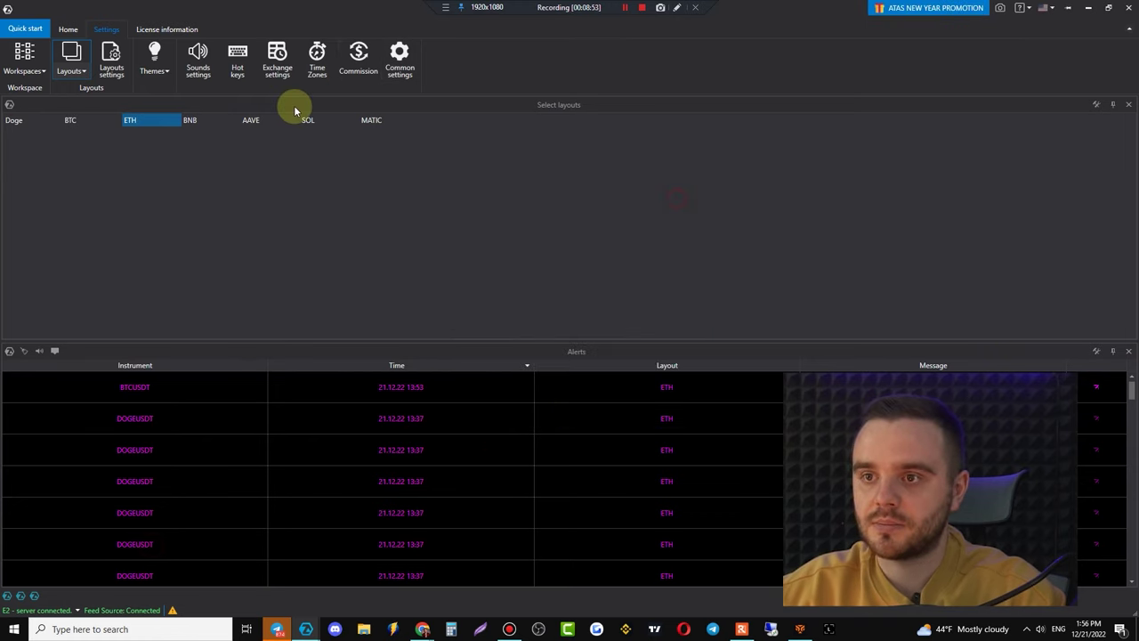
{"action": "left_click", "coordinate": [255, 72]}
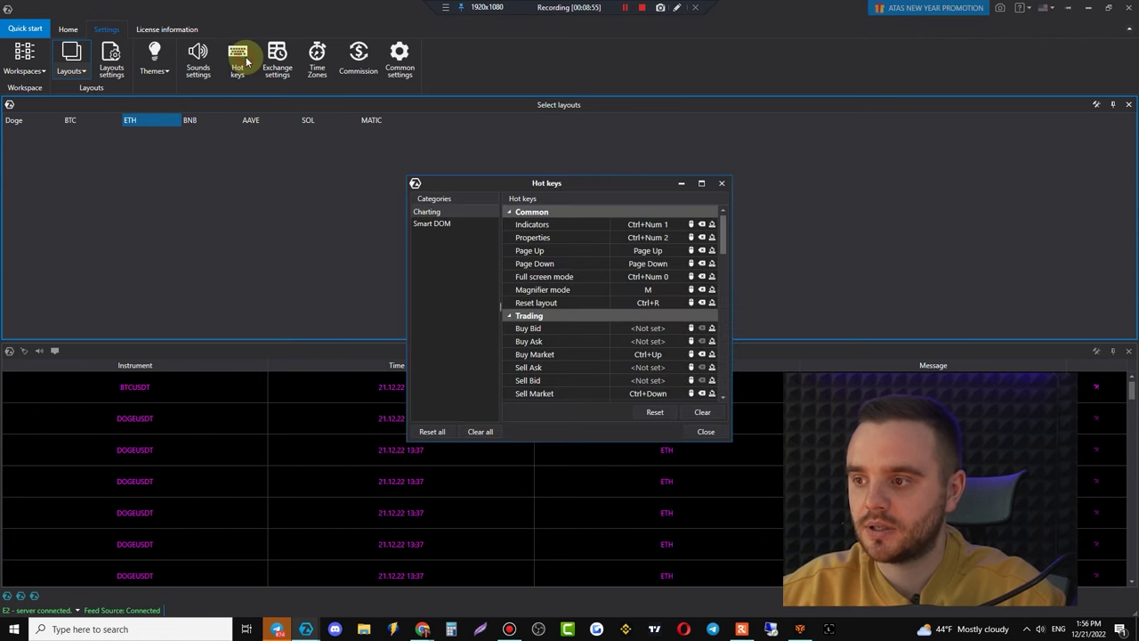
{"action": "scroll", "coordinate": [624, 338], "scroll_direction": "down", "scroll_amount": 1}
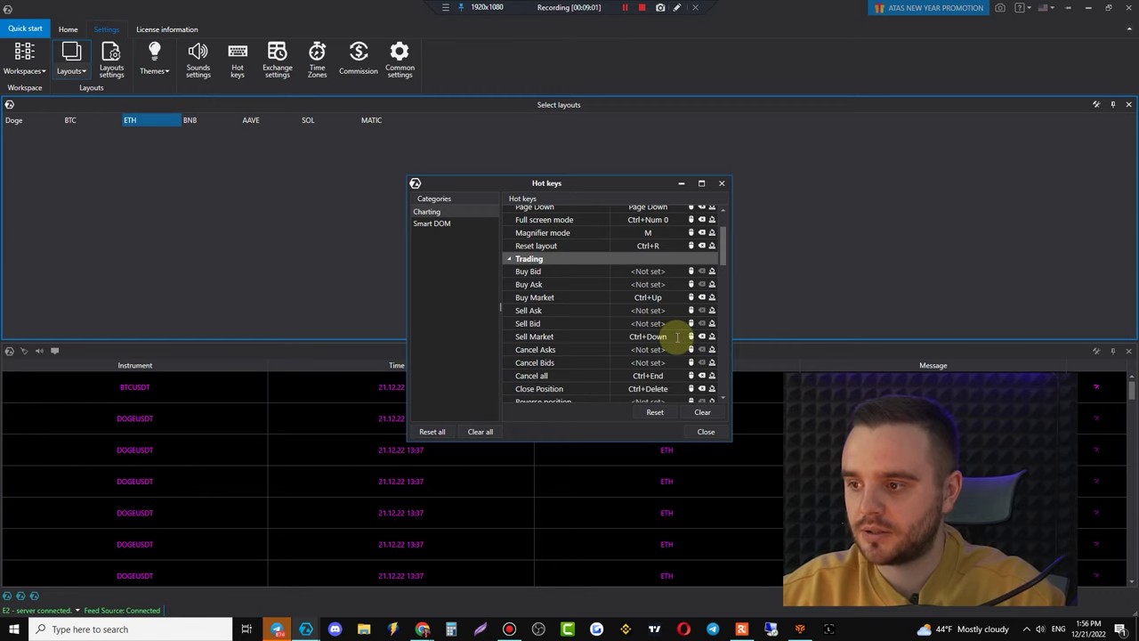
{"action": "key", "text": "Escape"}
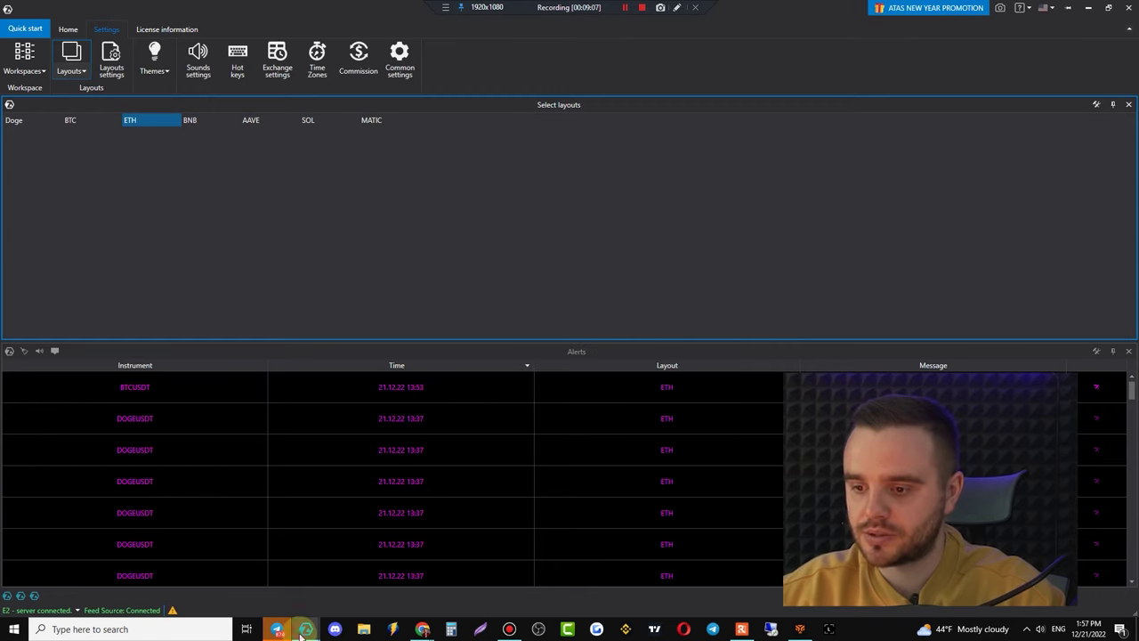
- Return to the charts and buy BTCUSDT futures at market with the trading hotkey, accepting the order confirmation
{"action": "mouse_move", "coordinate": [305, 629]}
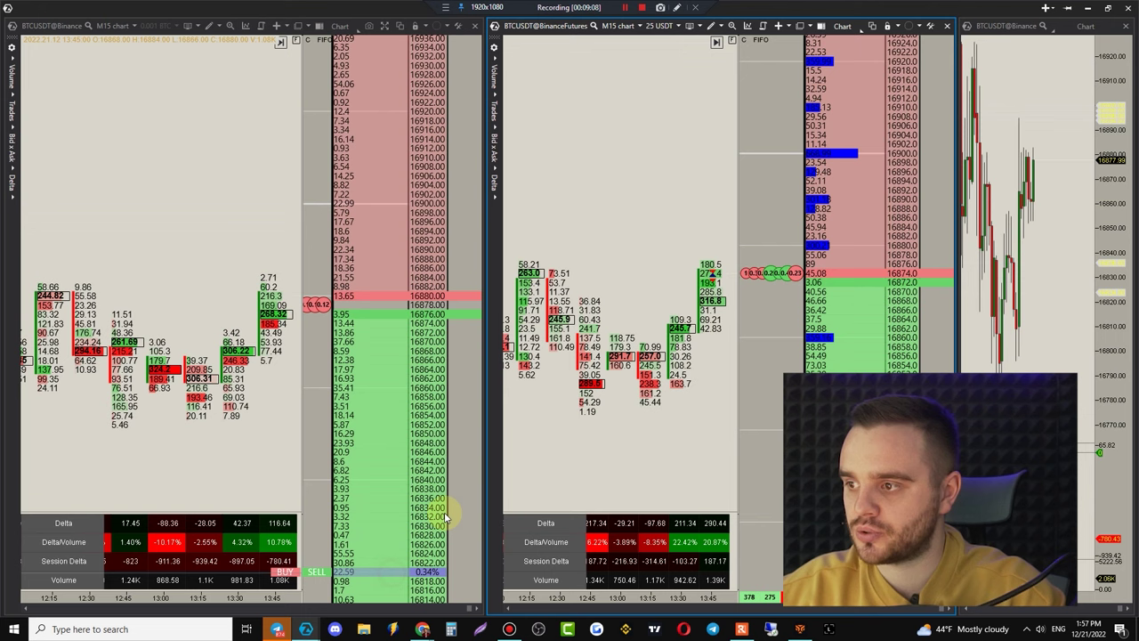
{"action": "left_click", "coordinate": [434, 570]}
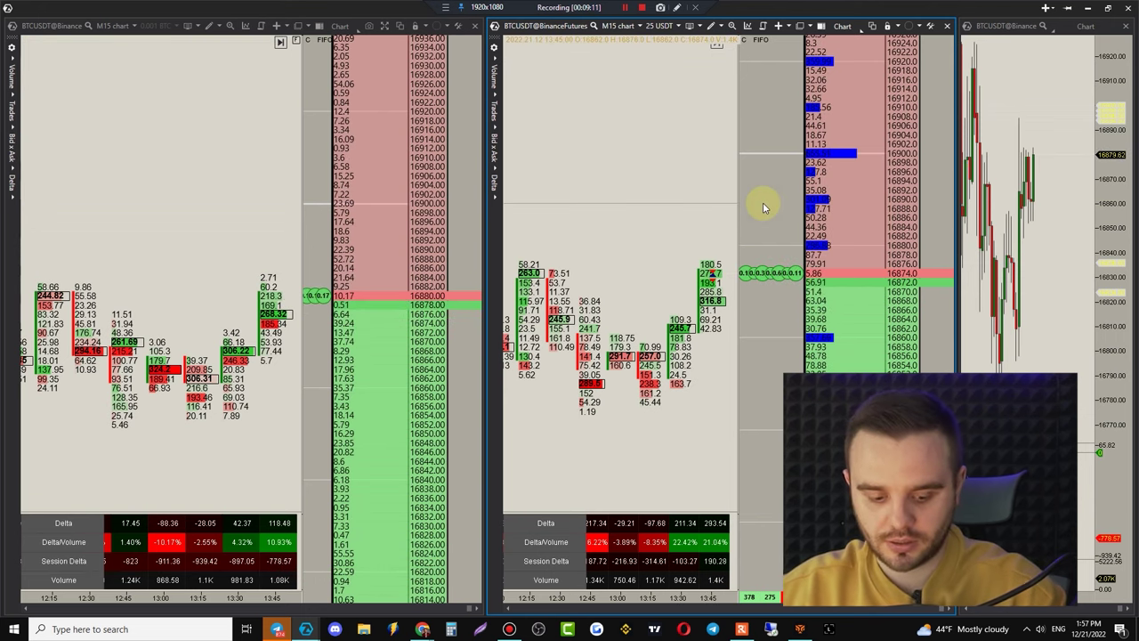
{"action": "key", "text": "b"}
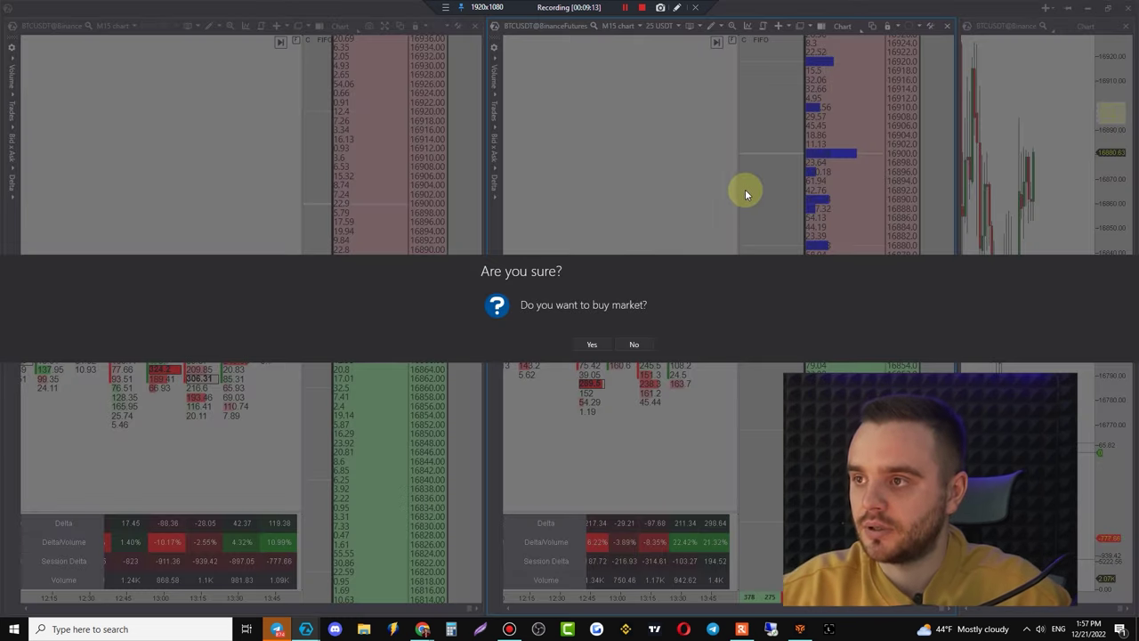
{"action": "left_click", "coordinate": [581, 345]}
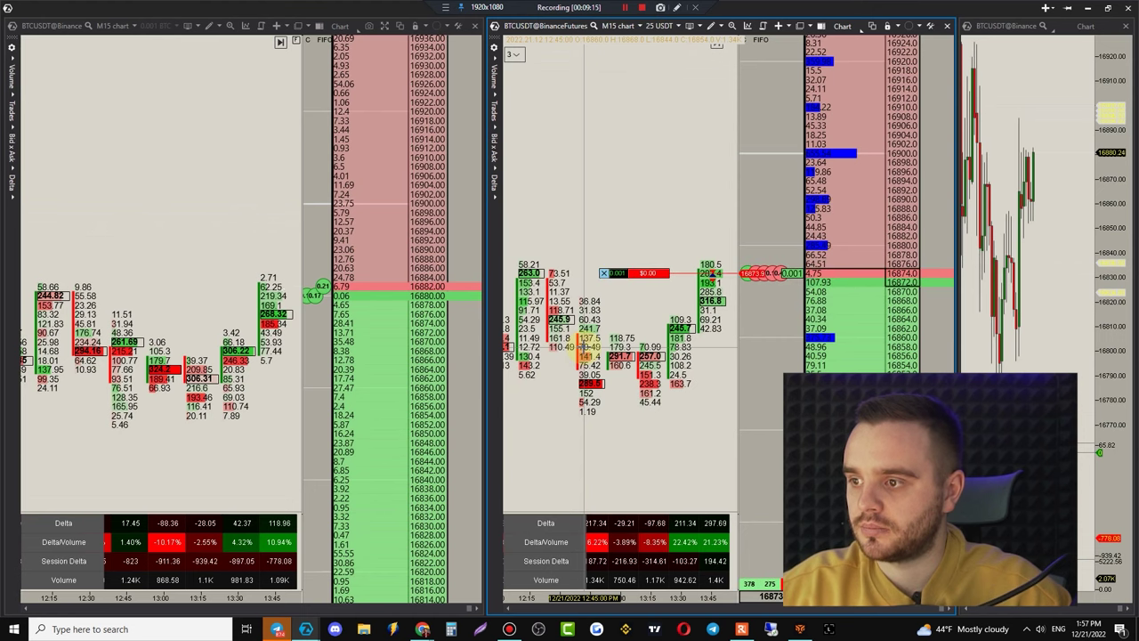
- Check the order size choices, close the long futures position with a market sell and reopen it with a market buy
{"action": "left_click", "coordinate": [659, 27]}
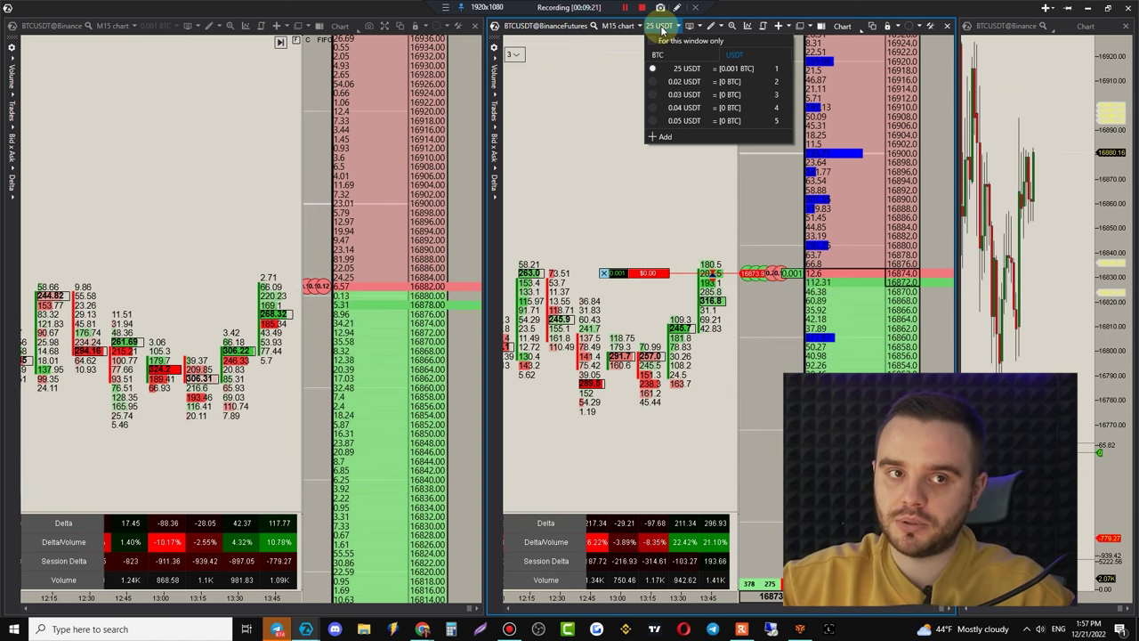
{"action": "left_click", "coordinate": [590, 154]}
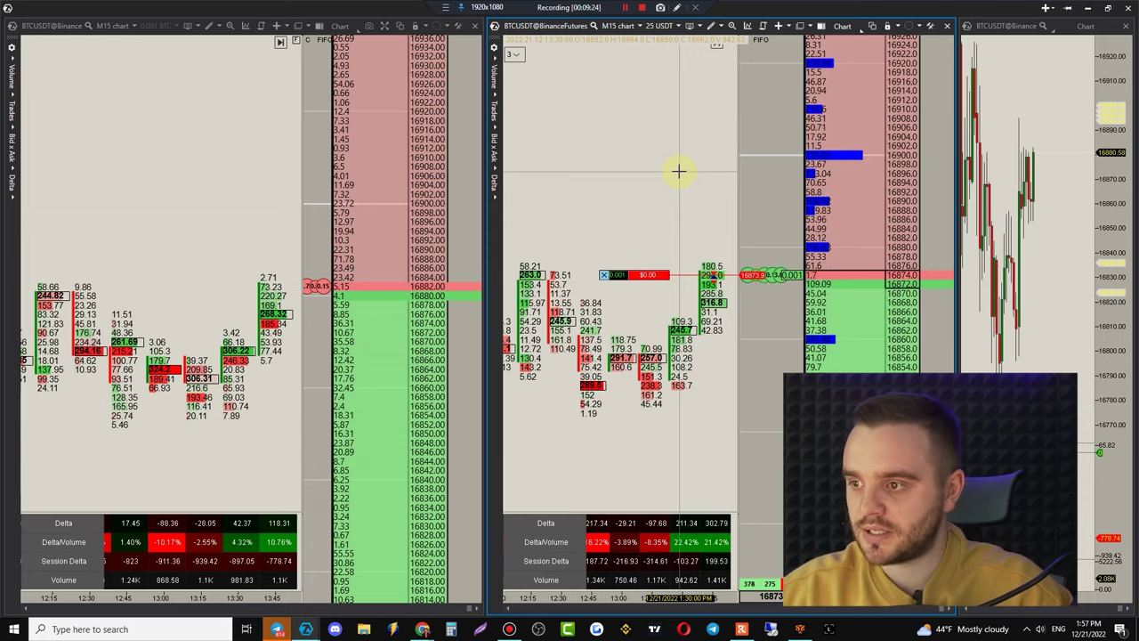
{"action": "key", "text": "s"}
{"action": "left_click", "coordinate": [588, 341]}
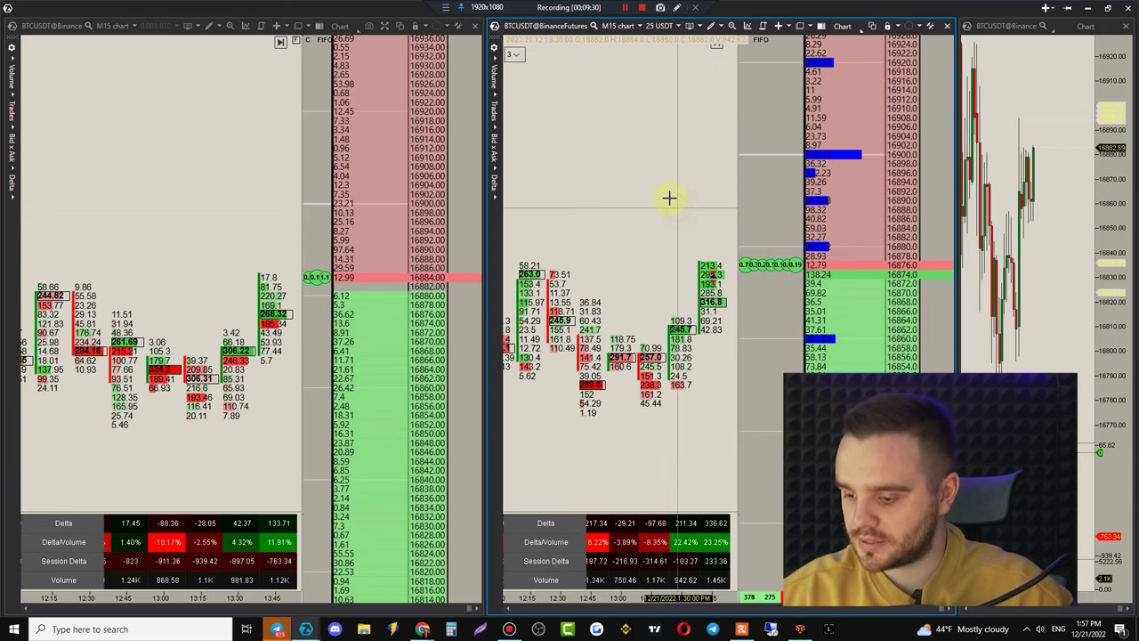
{"action": "key", "text": "b"}
{"action": "left_click", "coordinate": [584, 340]}
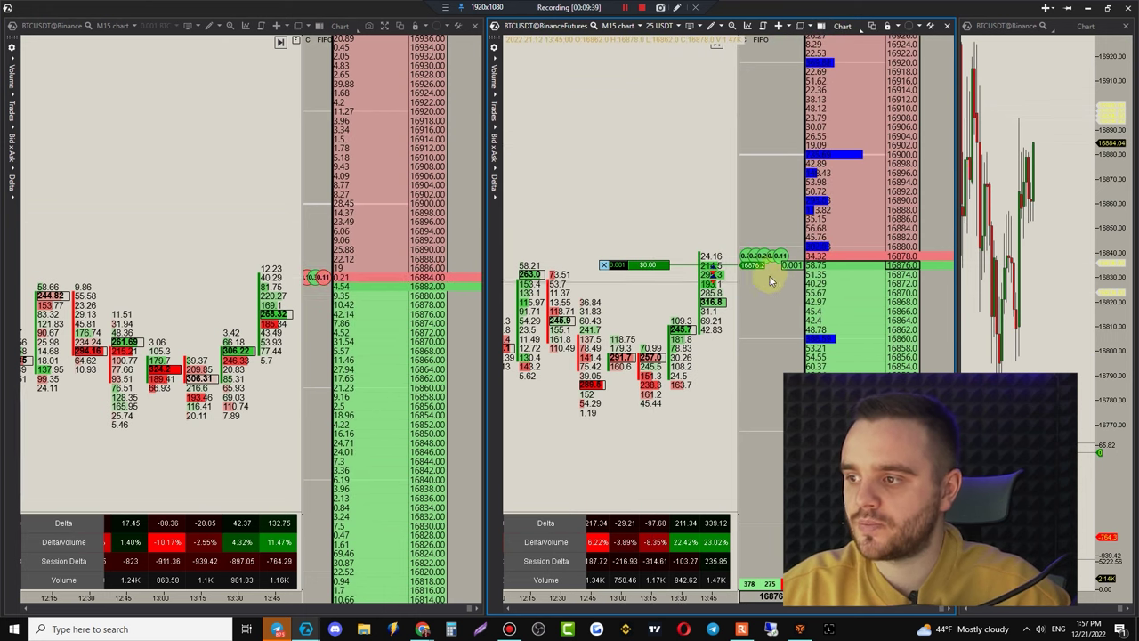
- Show the trading panel on the futures chart and widen the chart over the neighbouring spot chart
{"action": "left_click", "coordinate": [822, 26]}
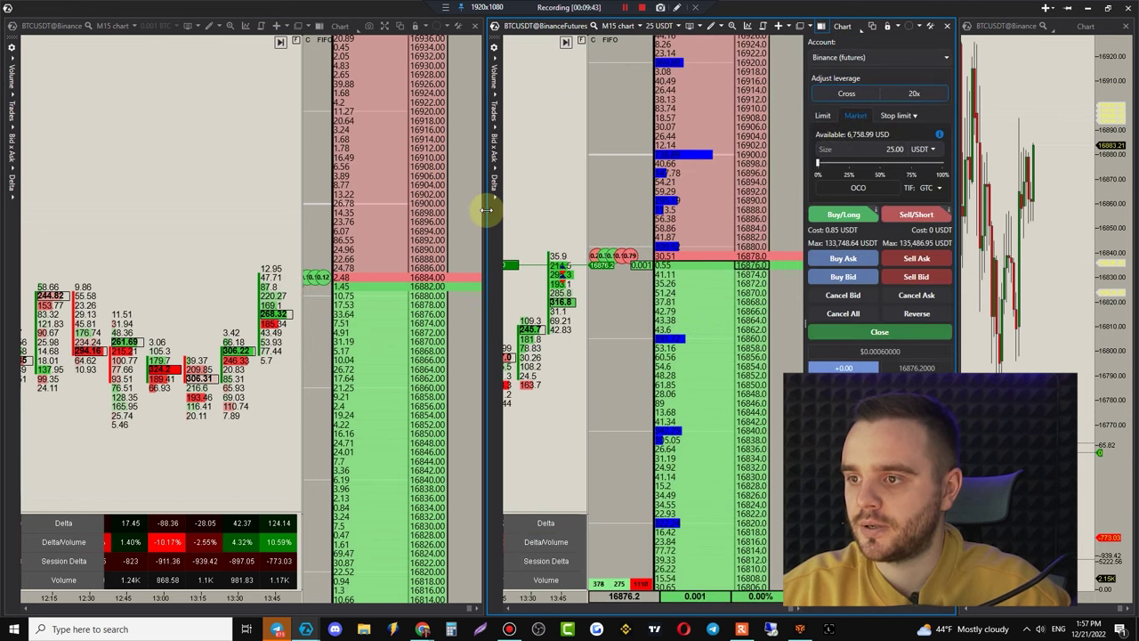
{"action": "left_click_drag", "start_coordinate": [281, 227], "coordinate": [282, 227]}
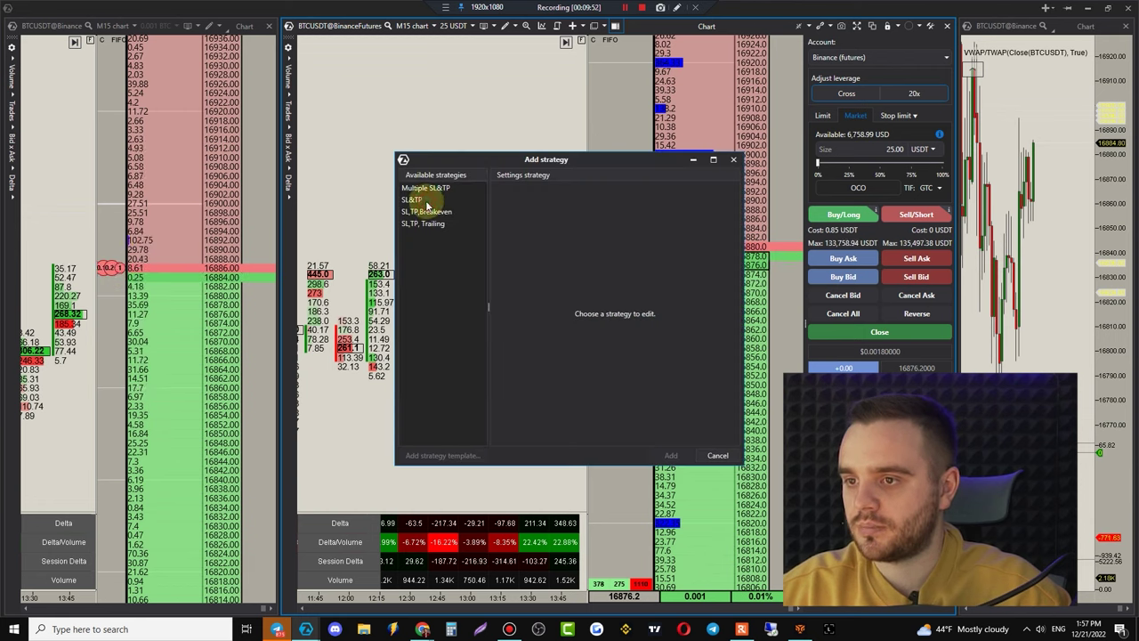
- Add the SL&TP strategy with Profit Target and Stop Loss of 1000, activate it for the open position and check its stop order
{"action": "left_click", "coordinate": [427, 201]}
{"action": "left_click", "coordinate": [417, 190]}
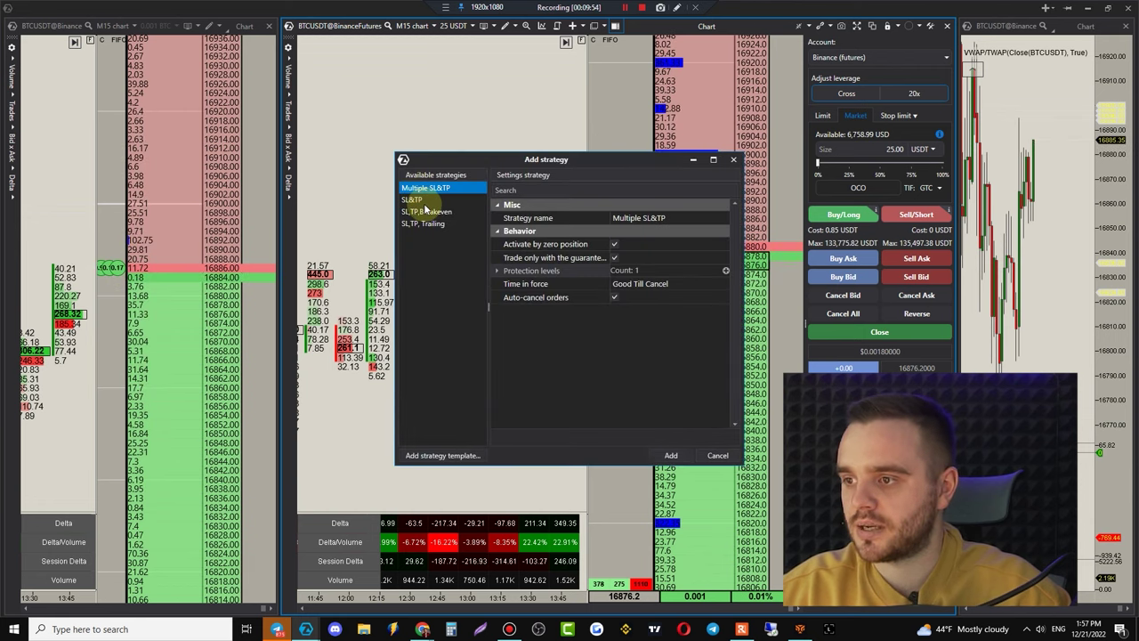
{"action": "left_click", "coordinate": [418, 200]}
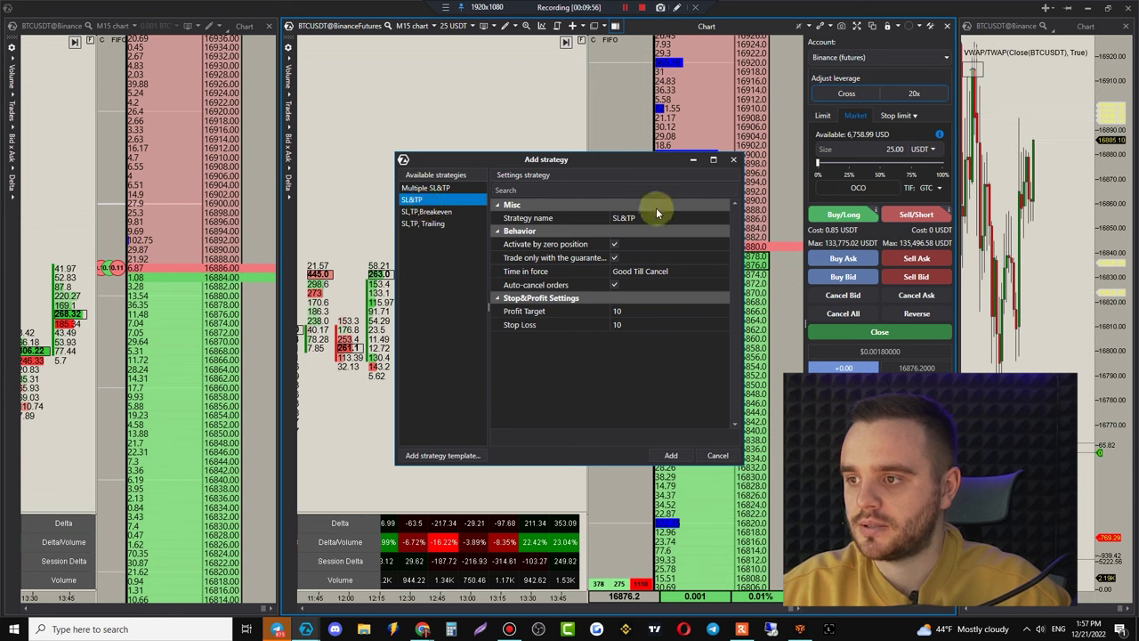
{"action": "left_click", "coordinate": [657, 311]}
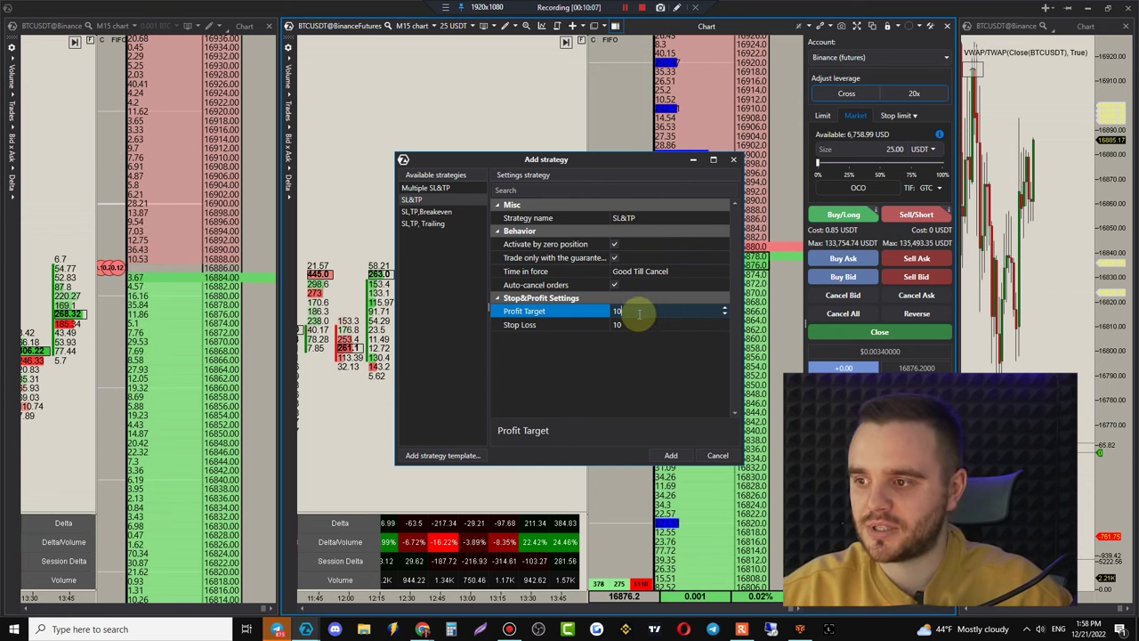
{"action": "left_click", "coordinate": [642, 324]}
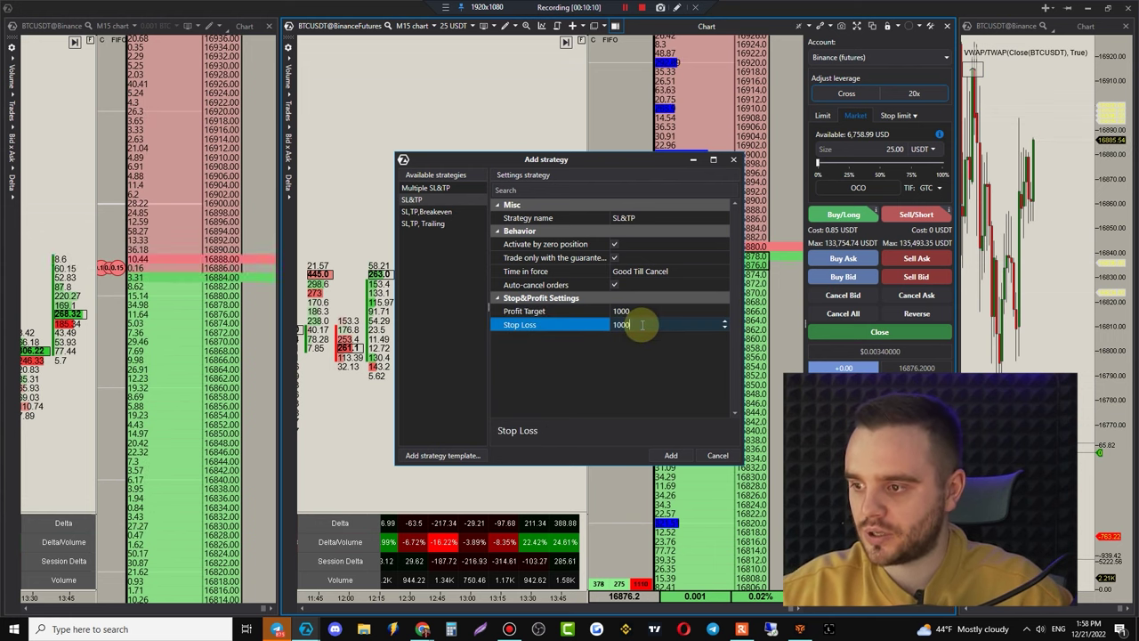
{"action": "left_click", "coordinate": [666, 452]}
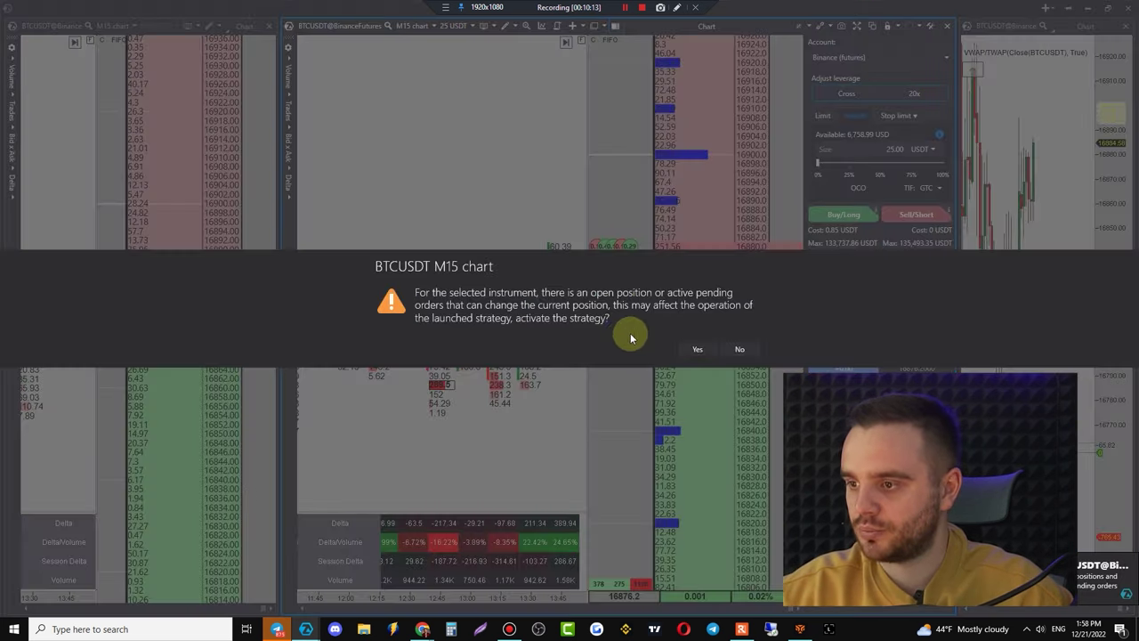
{"action": "left_click", "coordinate": [698, 349]}
{"action": "scroll", "coordinate": [791, 311], "scroll_direction": "down", "scroll_amount": 5}
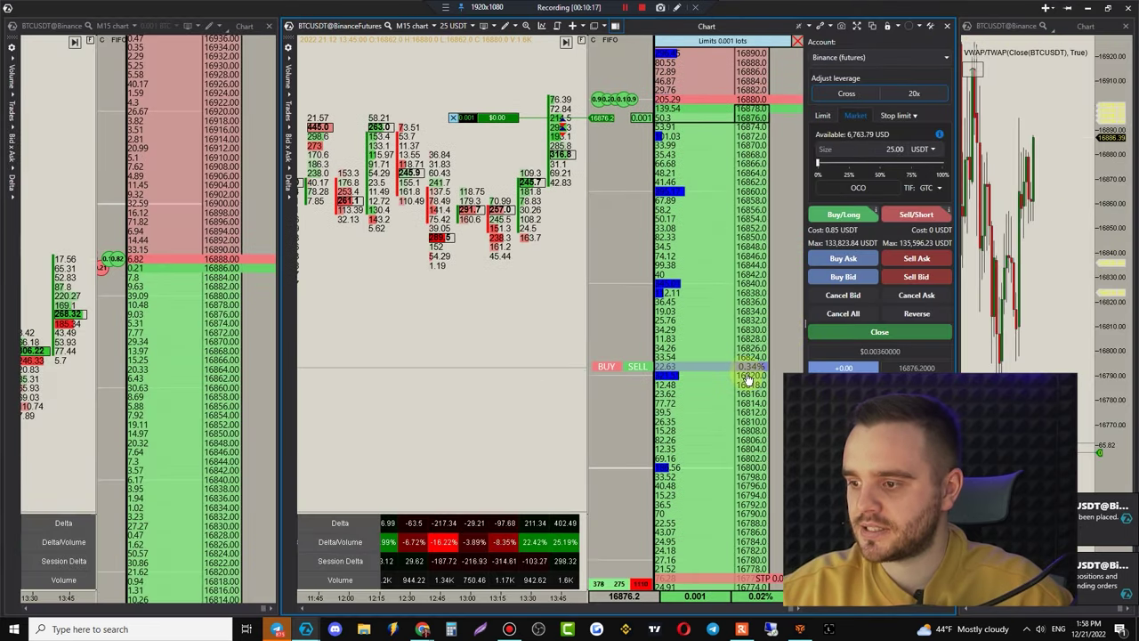
{"action": "scroll", "coordinate": [679, 341], "scroll_direction": "down", "scroll_amount": 5}
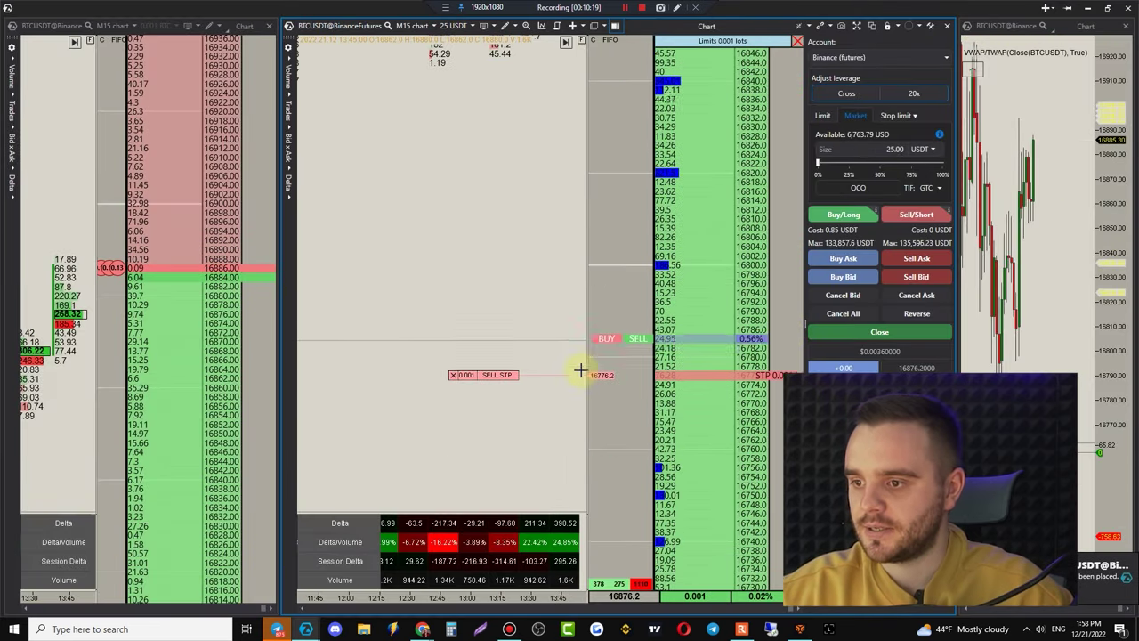
- Move the long position's sell stop order up to 16832 in the futures DOM
{"action": "scroll", "coordinate": [725, 200], "scroll_direction": "up", "scroll_amount": 8}
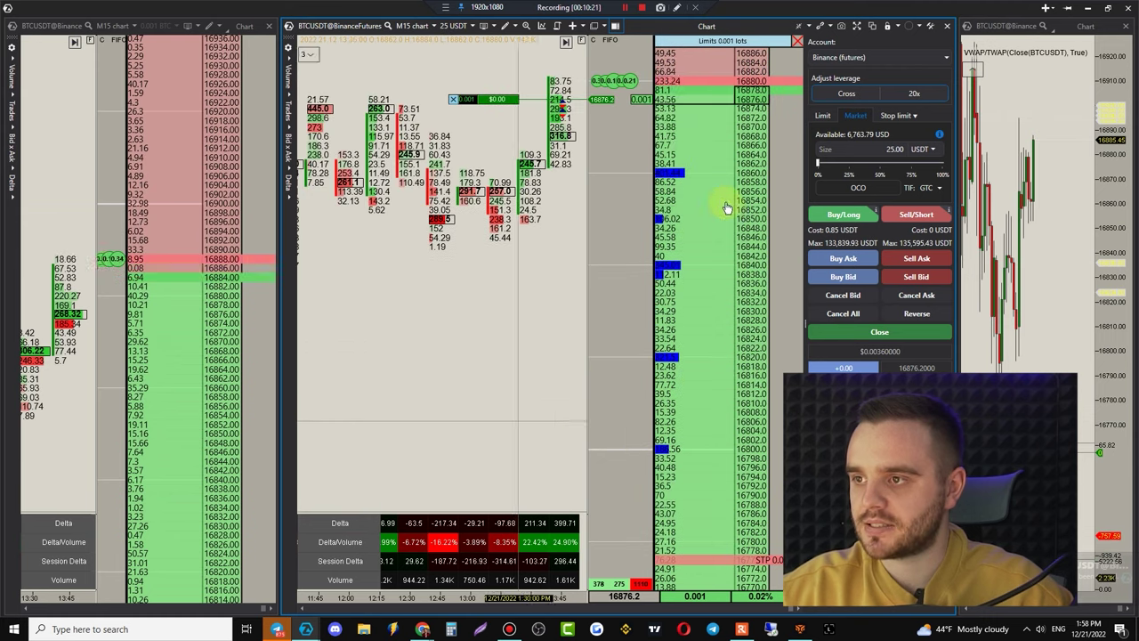
{"action": "scroll", "coordinate": [475, 94], "scroll_direction": "down", "scroll_amount": 4}
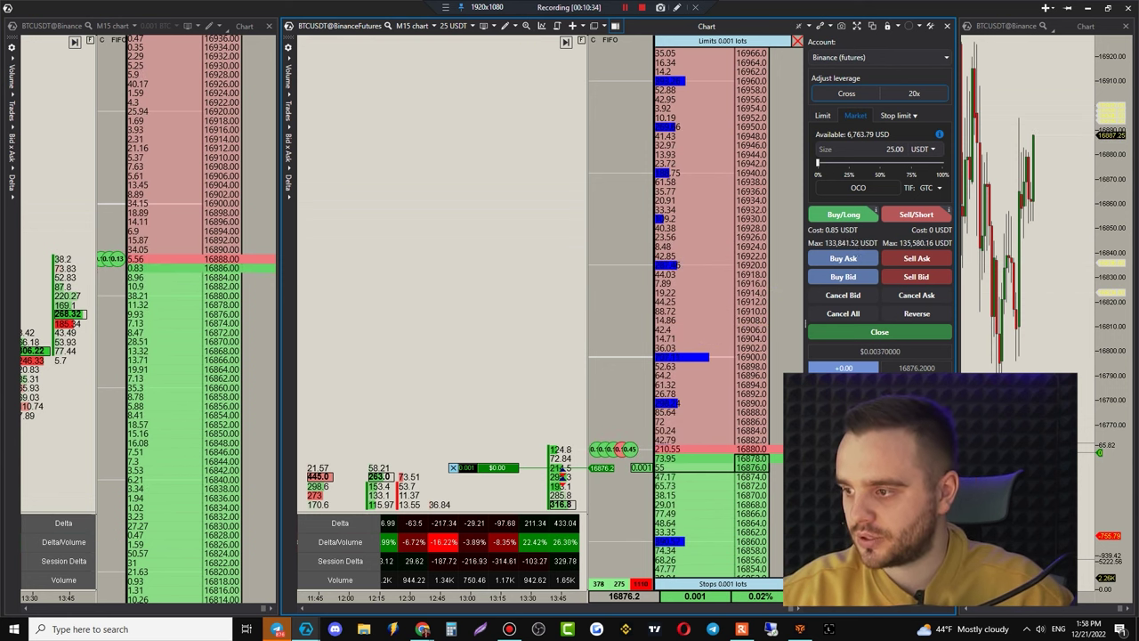
{"action": "scroll", "coordinate": [730, 314], "scroll_direction": "down", "scroll_amount": 10}
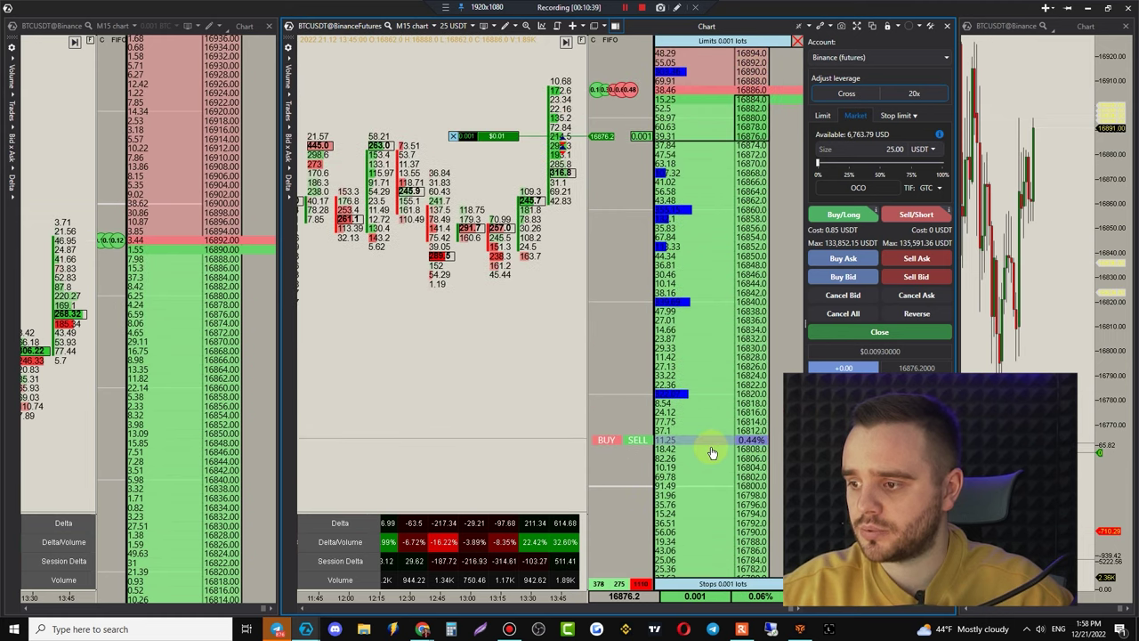
{"action": "left_click_drag", "start_coordinate": [768, 416], "coordinate": [771, 163]}
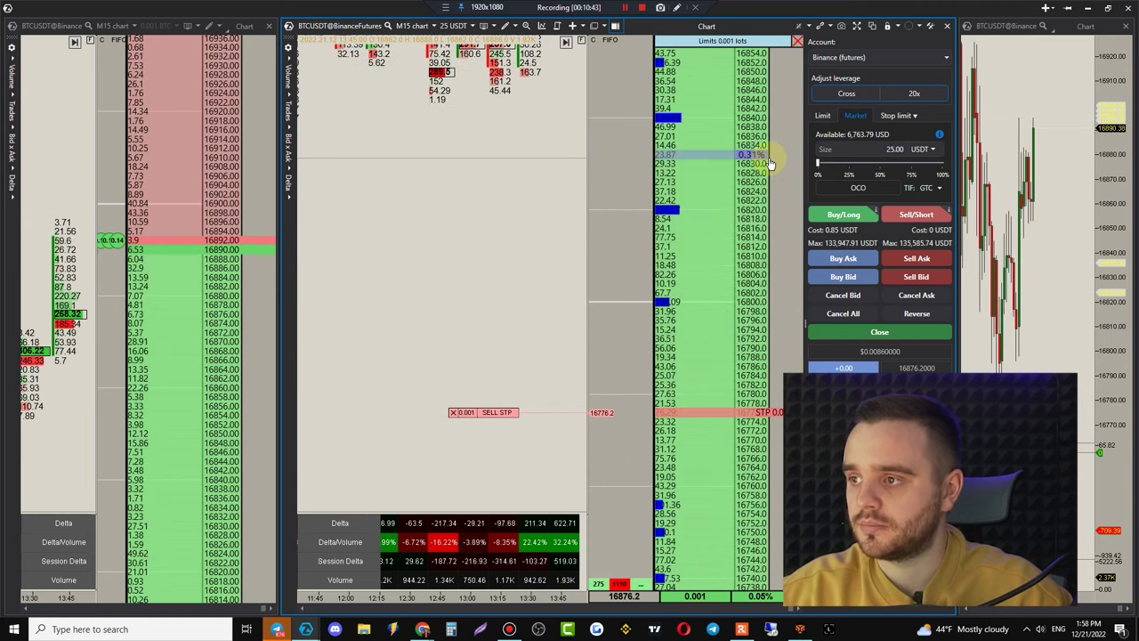
- Move the take-profit sell limit order up to 17018 in the futures DOM
{"action": "scroll", "coordinate": [763, 210], "scroll_direction": "up", "scroll_amount": 6}
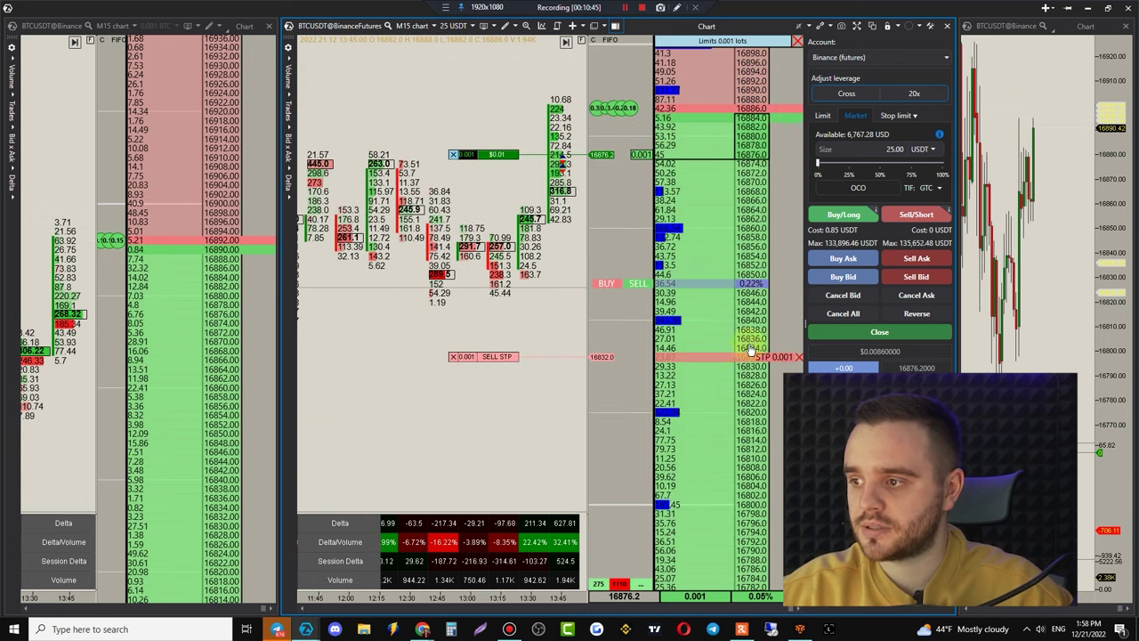
{"action": "scroll", "coordinate": [763, 214], "scroll_direction": "up", "scroll_amount": 5}
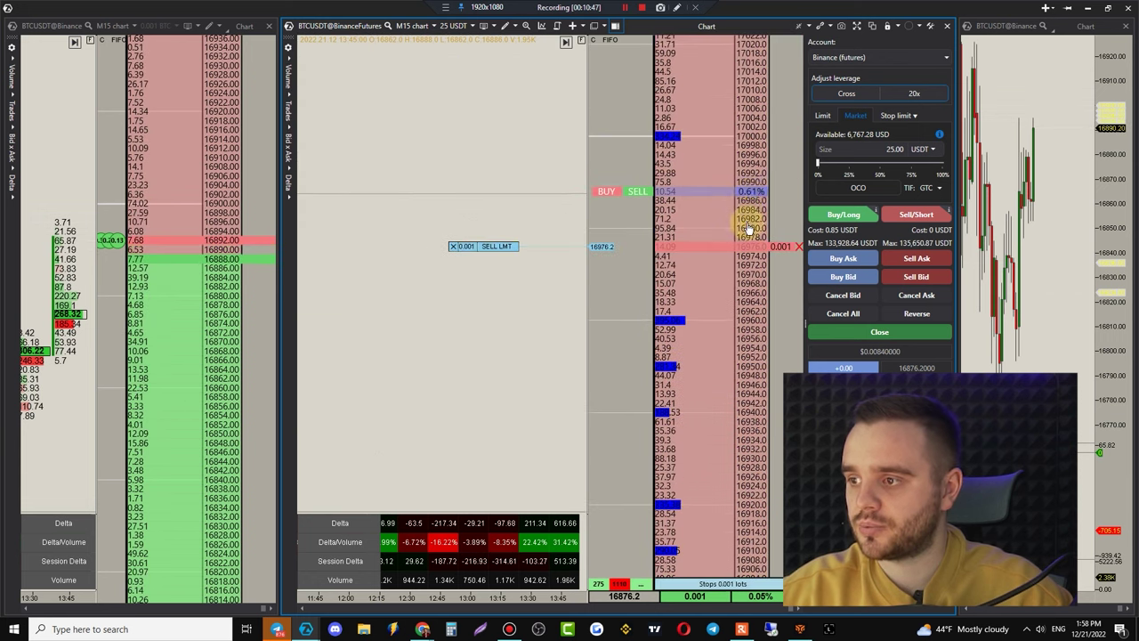
{"action": "left_click", "coordinate": [776, 318]}
{"action": "left_click_drag", "start_coordinate": [775, 317], "coordinate": [787, 128]}
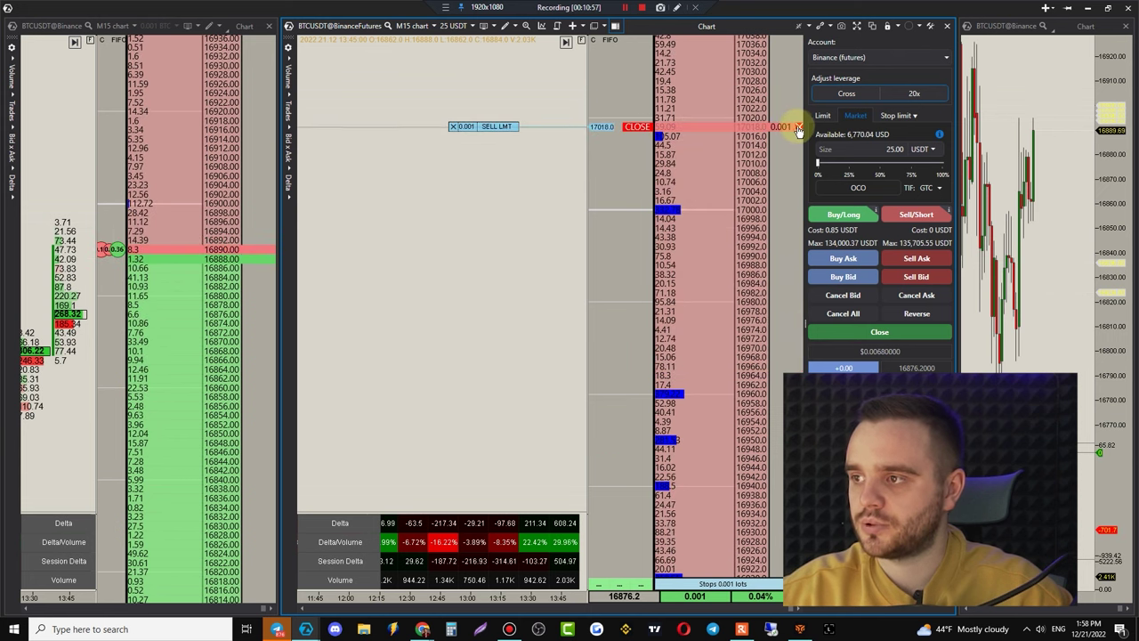
{"action": "left_click", "coordinate": [797, 128]}
- Return to the open position in the DOM and hide the trading panel on the M15 futures chart
{"action": "scroll", "coordinate": [761, 348], "scroll_direction": "down", "scroll_amount": 5}
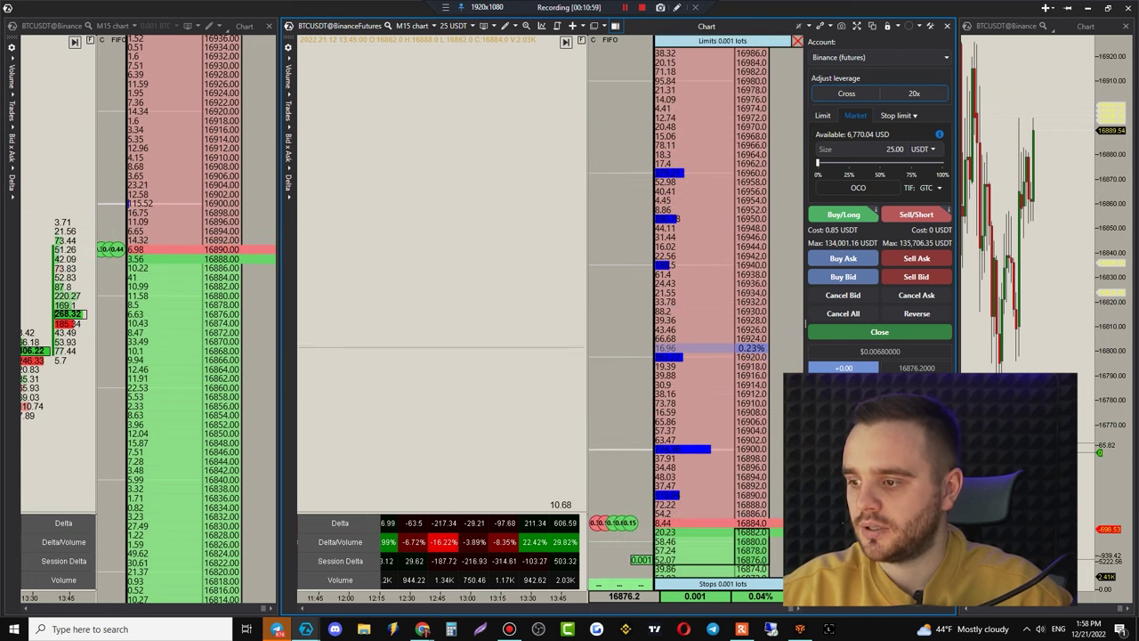
{"action": "scroll", "coordinate": [748, 374], "scroll_direction": "down", "scroll_amount": 7}
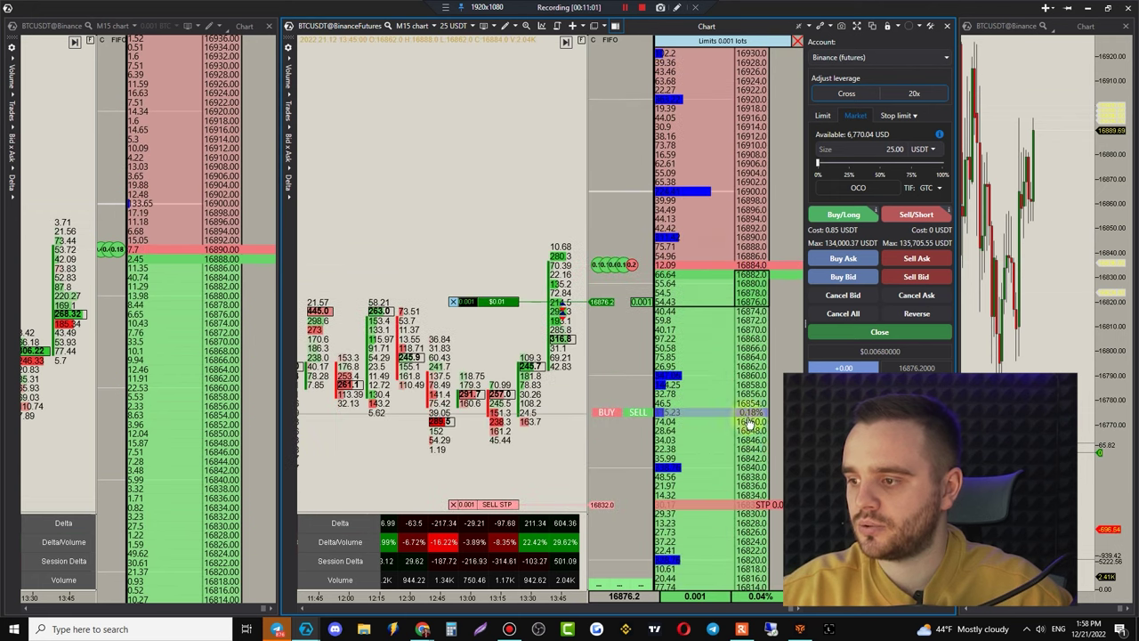
{"action": "left_click", "coordinate": [757, 430]}
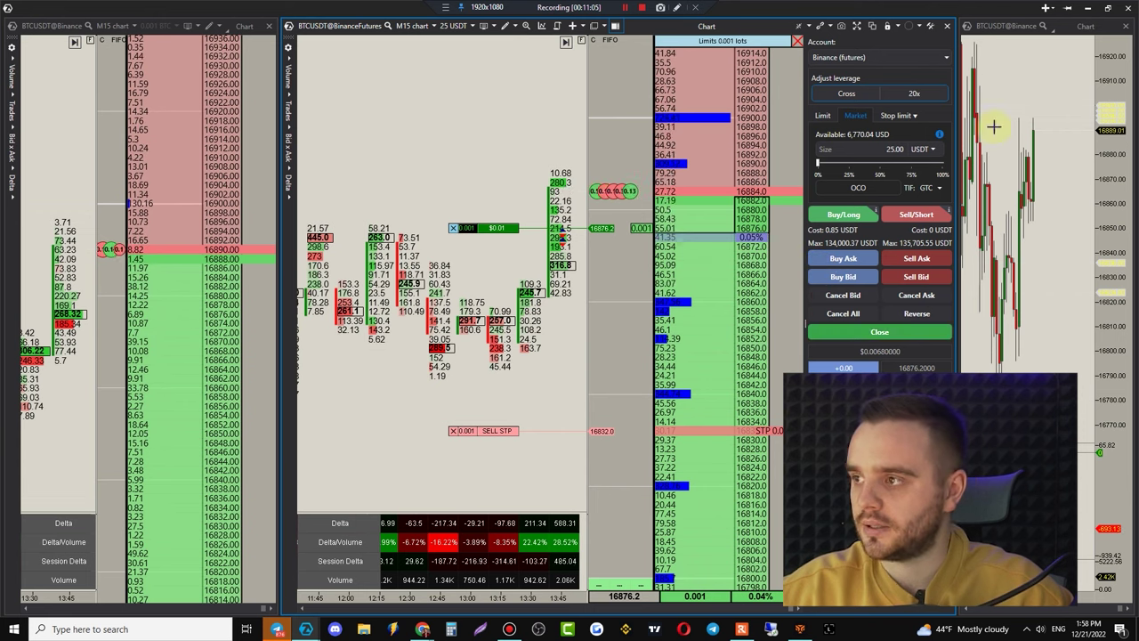
{"action": "left_click", "coordinate": [614, 26]}
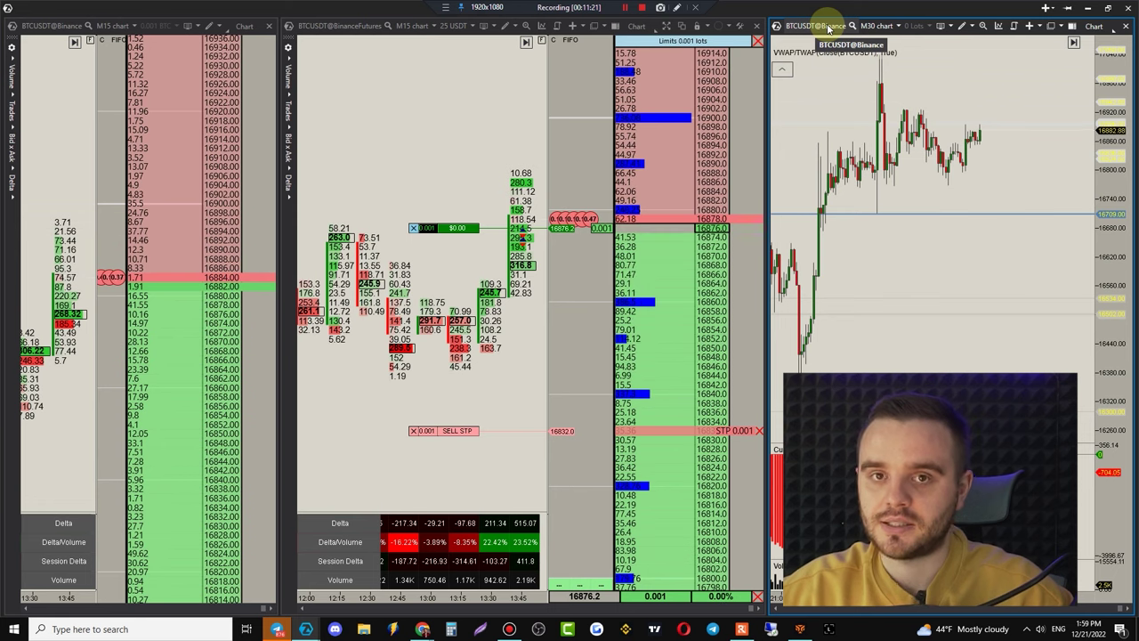
- Change the instrument of the M30 chart to BTCUSDT on Binance Futures
{"action": "left_click", "coordinate": [829, 28]}
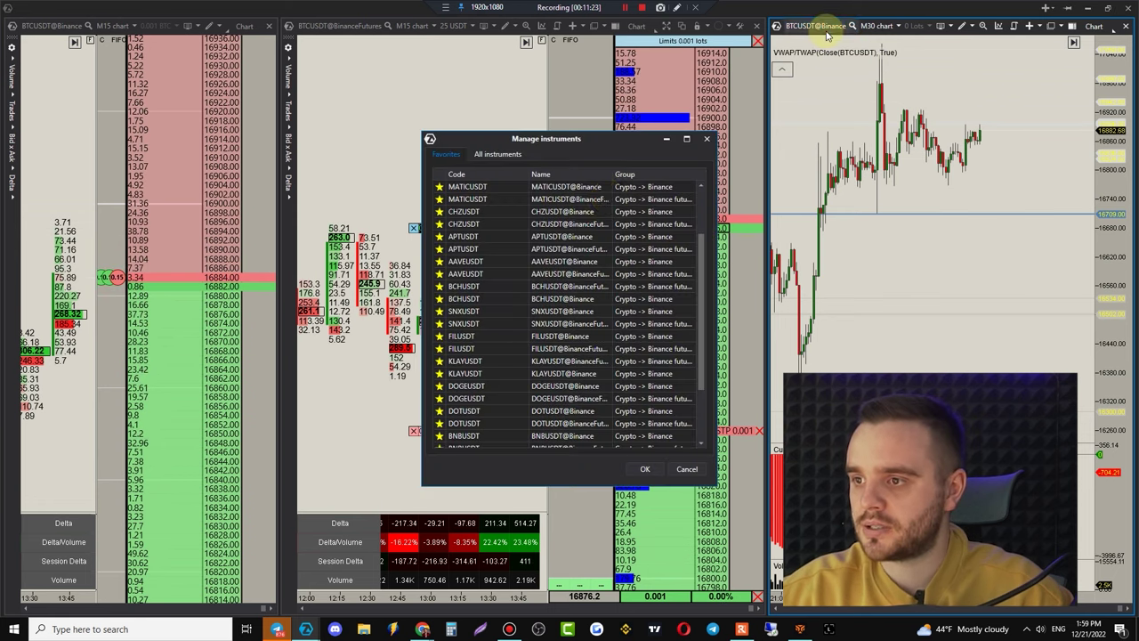
{"action": "scroll", "coordinate": [494, 228], "scroll_direction": "up", "scroll_amount": 2}
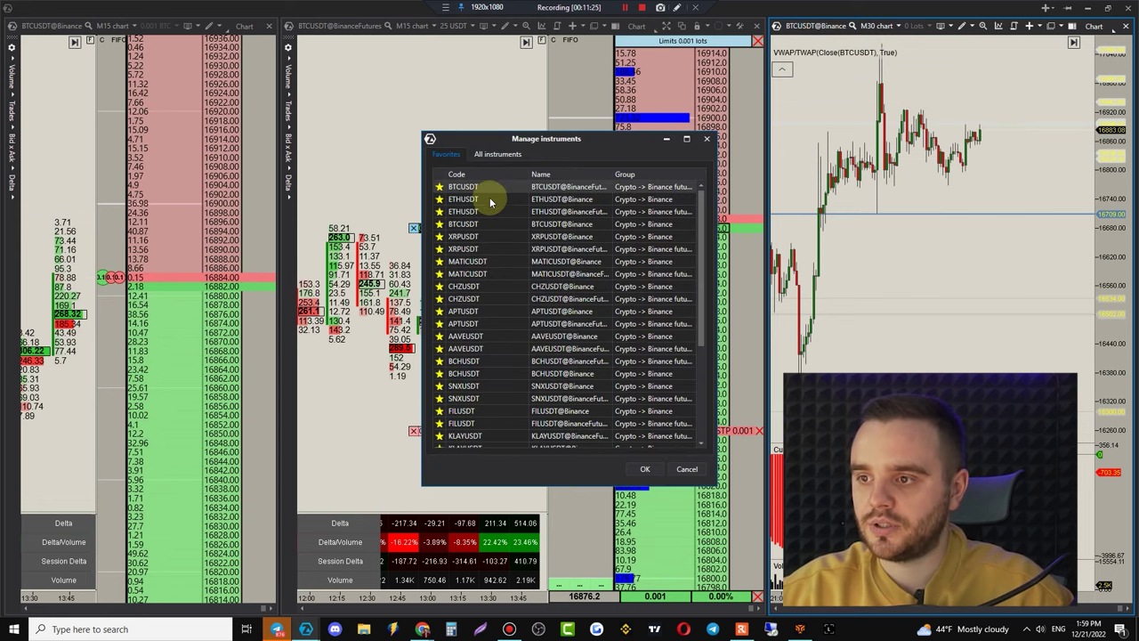
{"action": "left_click", "coordinate": [478, 224]}
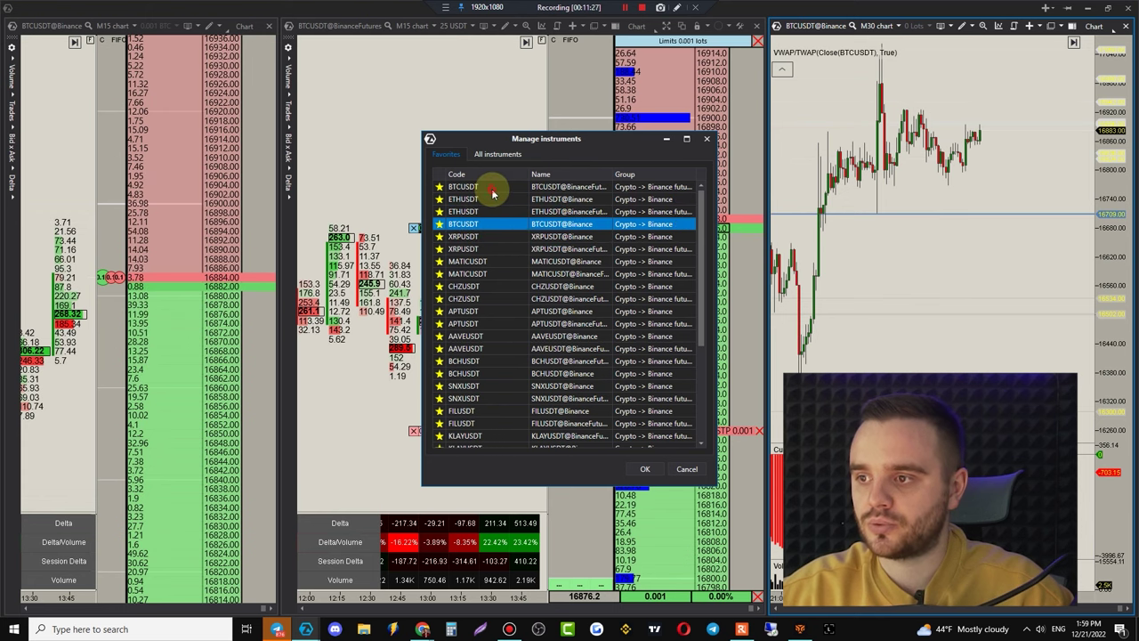
{"action": "left_click", "coordinate": [493, 190]}
{"action": "left_click", "coordinate": [645, 470]}
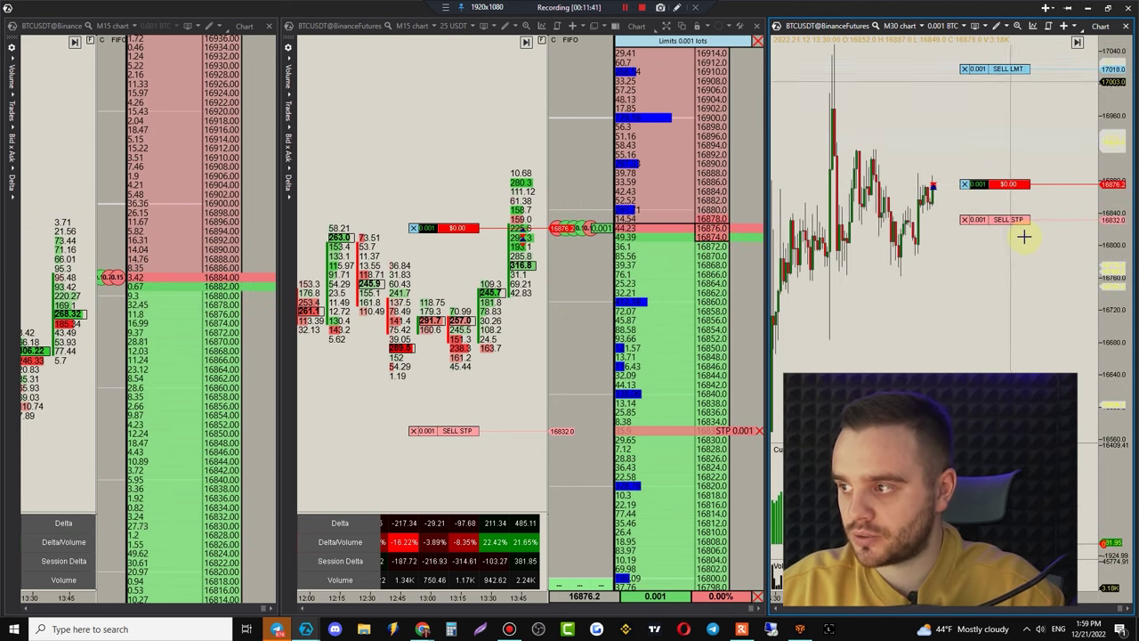
- Move the sell stop order to 16756 and the sell limit order to 16998 on the M30 chart, accepting the price changes
{"action": "left_click_drag", "start_coordinate": [1017, 223], "coordinate": [1016, 284]}
{"action": "left_click", "coordinate": [623, 345]}
{"action": "left_click_drag", "start_coordinate": [1018, 68], "coordinate": [1021, 46]}
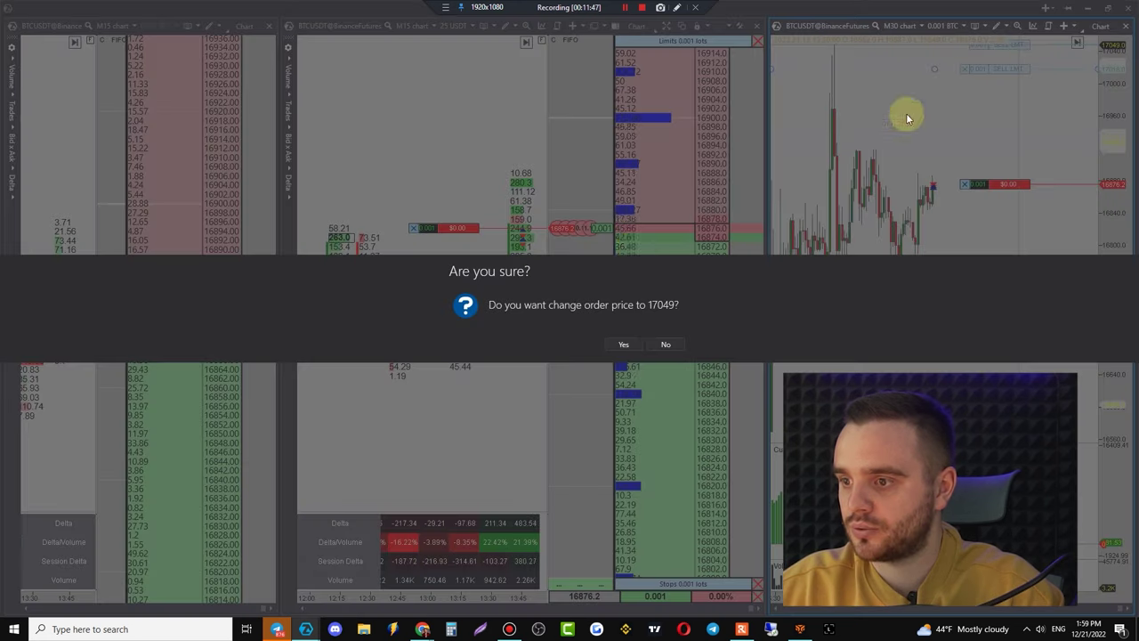
{"action": "left_click", "coordinate": [628, 344]}
{"action": "mouse_move", "coordinate": [963, 182]}
{"action": "left_mouse_down"}
{"action": "mouse_move", "coordinate": [972, 191]}
{"action": "mouse_move", "coordinate": [964, 130]}
{"action": "left_mouse_up"}
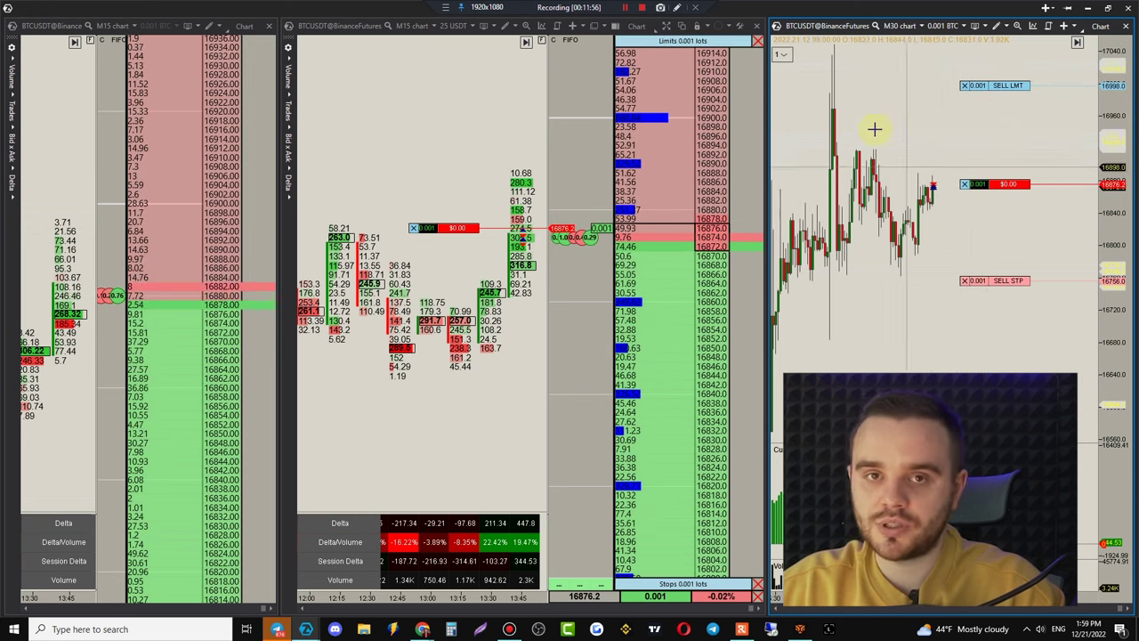
- Widen the M30 futures chart over the neighbouring DOM chart and show its trading panel
{"action": "left_click", "coordinate": [991, 38]}
{"action": "left_click", "coordinate": [1010, 91]}
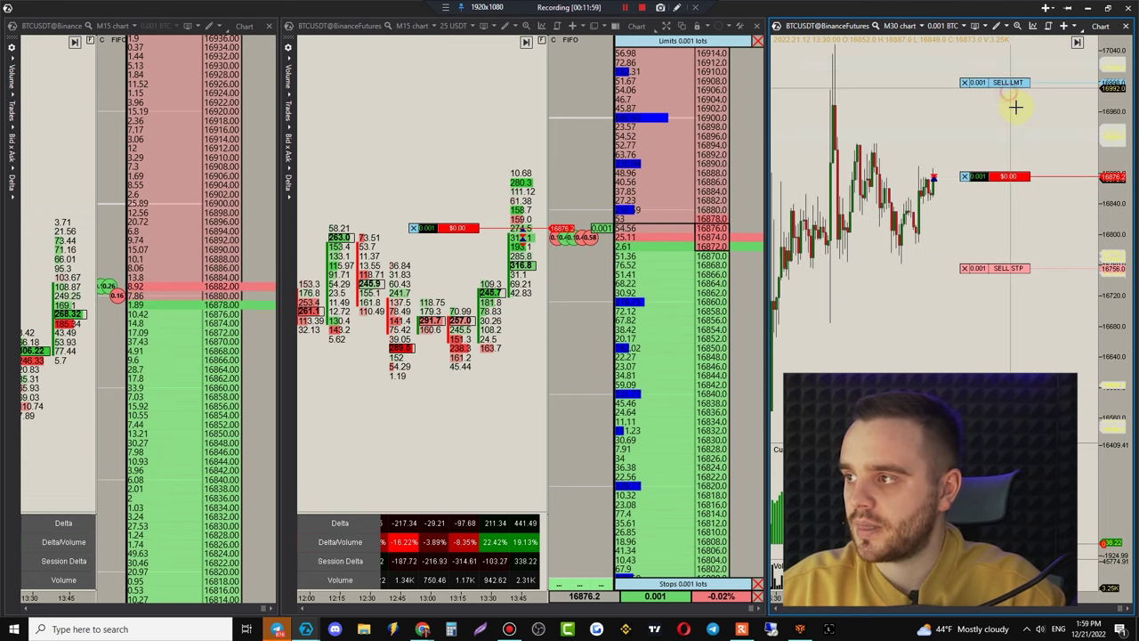
{"action": "left_click_drag", "start_coordinate": [769, 92], "coordinate": [715, 96]}
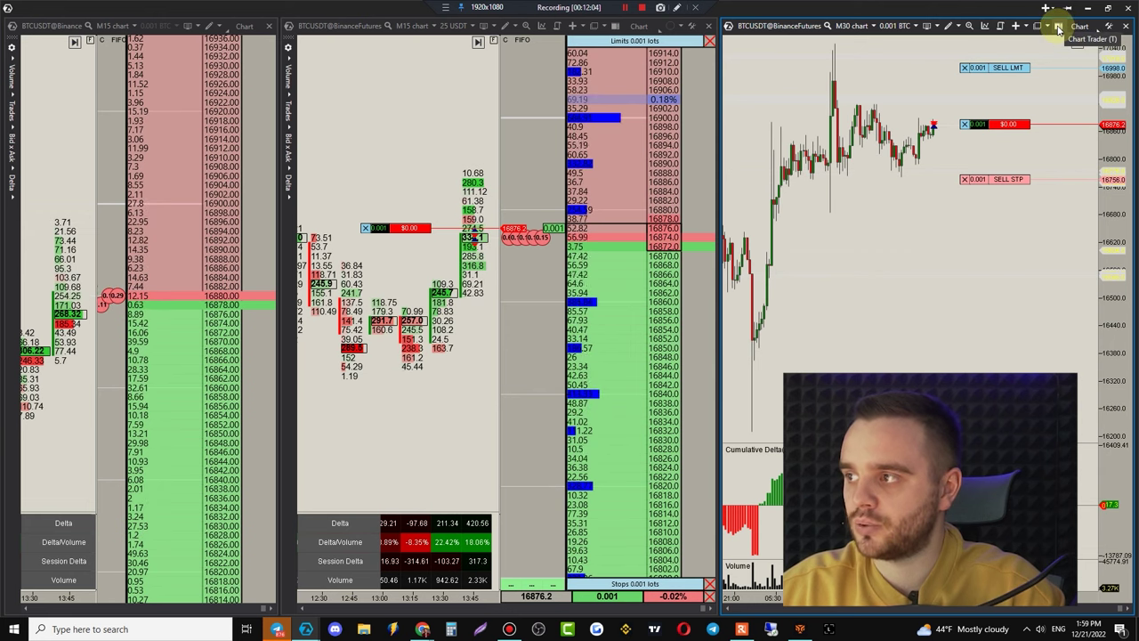
{"action": "left_click", "coordinate": [1058, 28]}
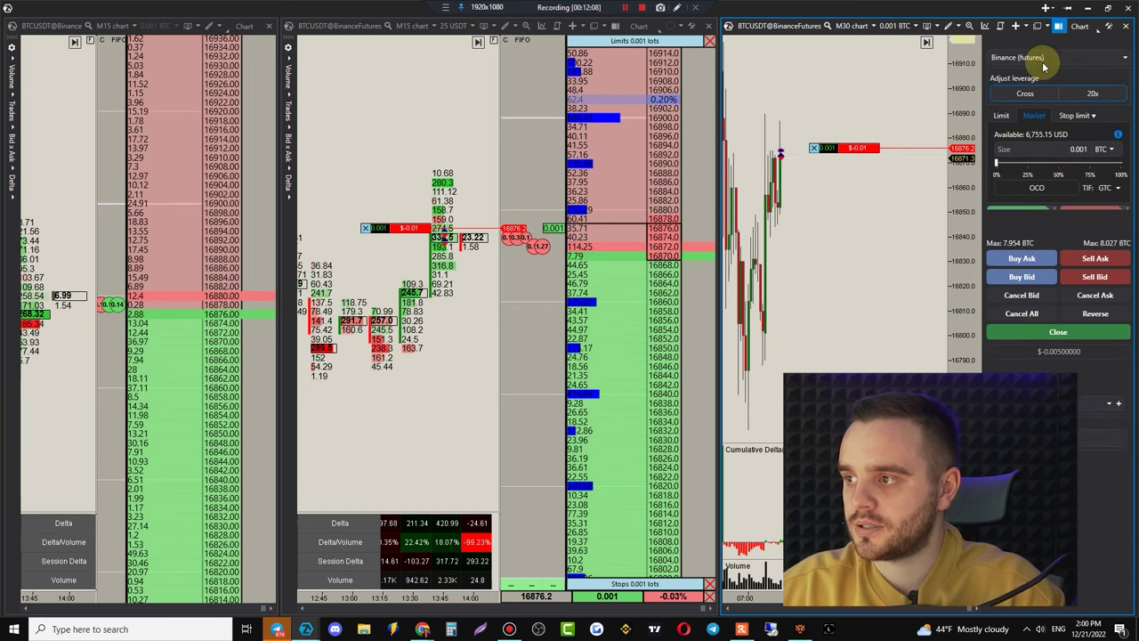
- Check which trading accounts can be chosen for the M30 chart, keeping Binance (futures)
{"action": "left_click", "coordinate": [1044, 58]}
{"action": "left_click", "coordinate": [1037, 71]}
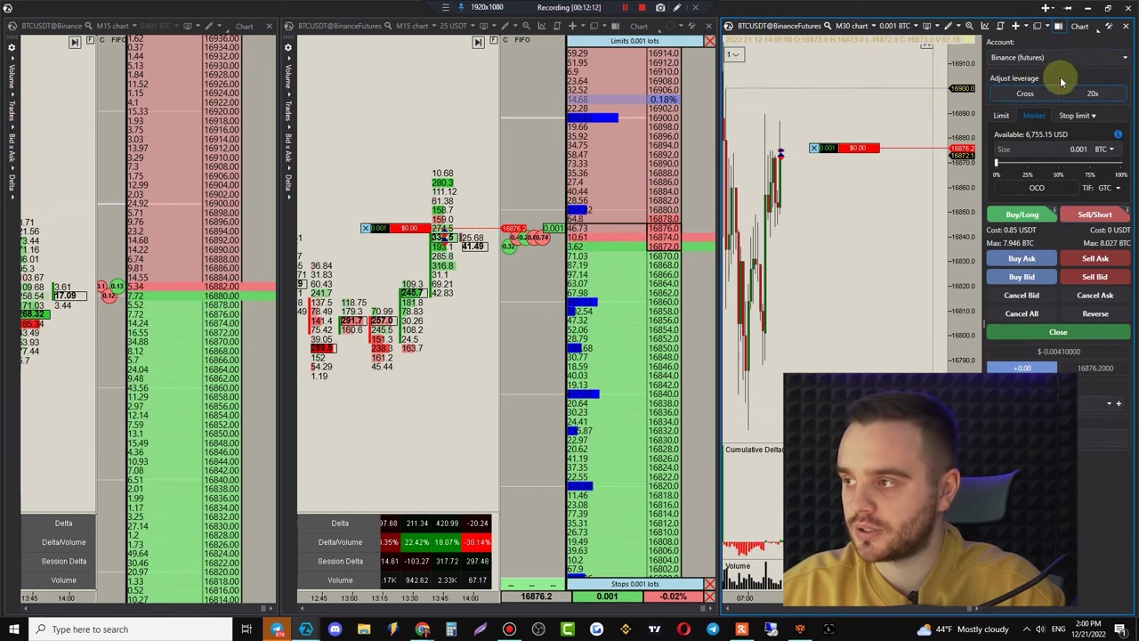
{"action": "left_click", "coordinate": [1064, 55]}
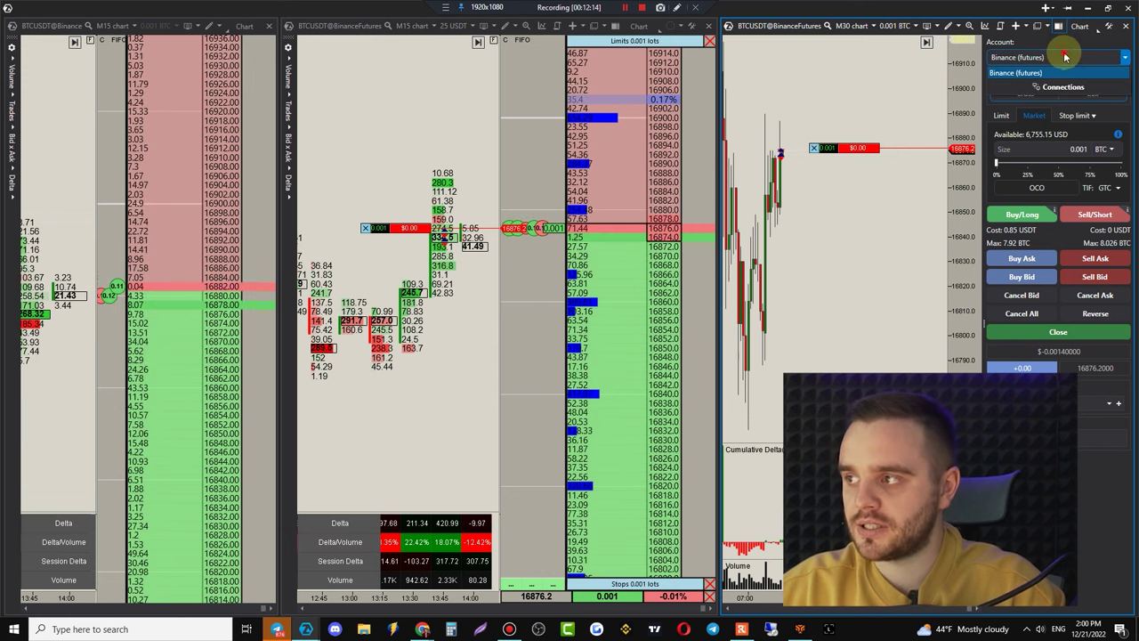
{"action": "left_click", "coordinate": [1064, 52]}
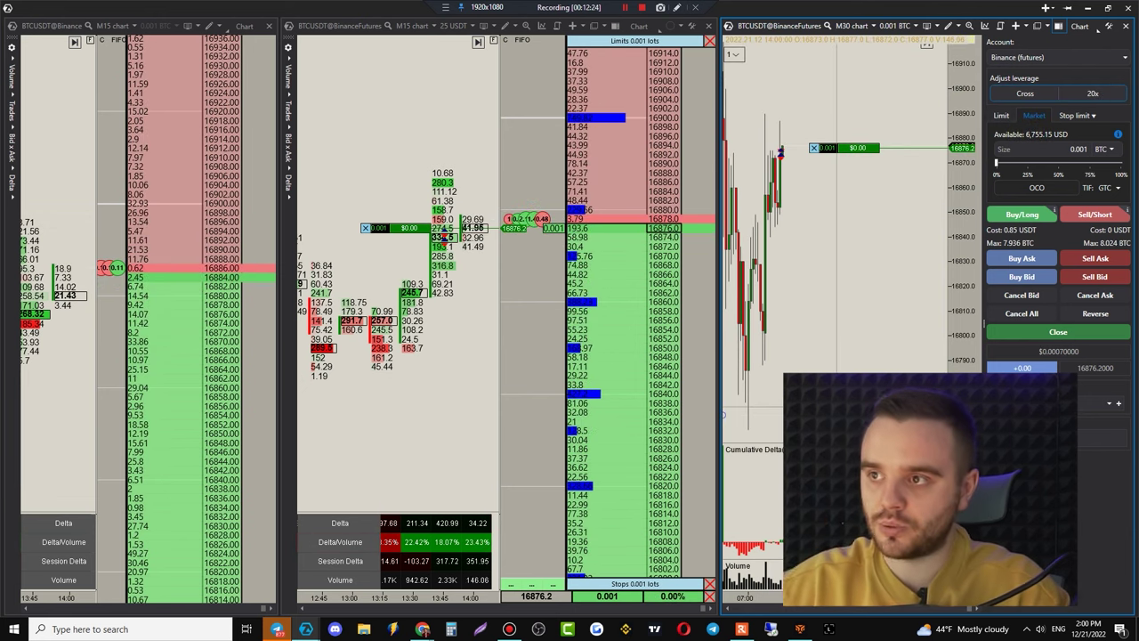
- Close the open BTCUSDT futures position from its marker on the M30 chart
{"action": "left_click", "coordinate": [677, 9]}
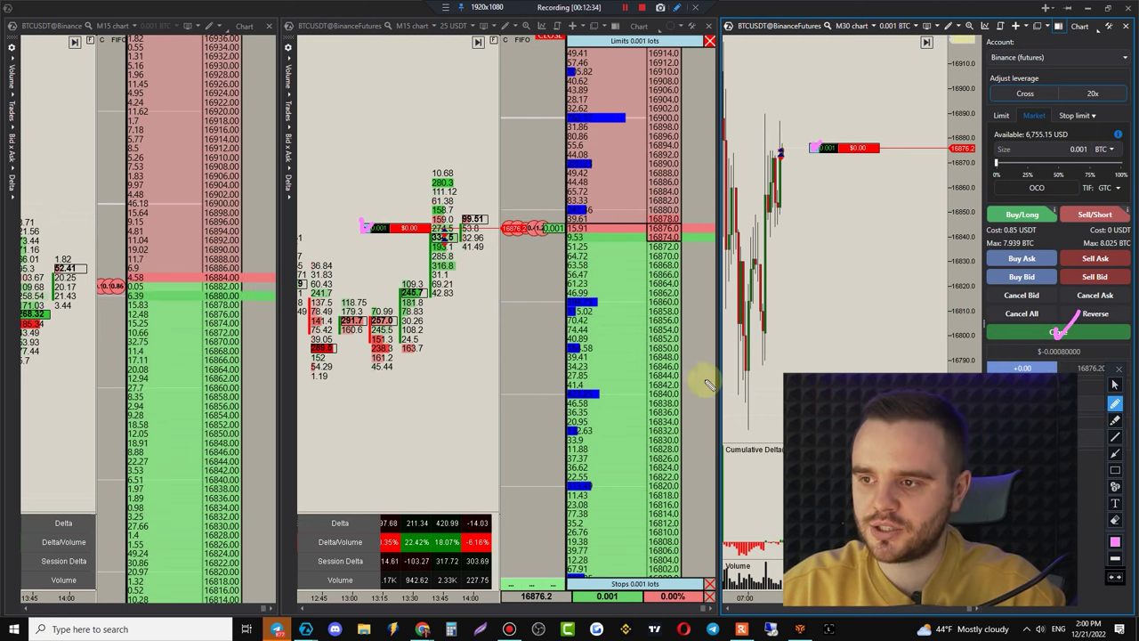
{"action": "key", "text": "Escape"}
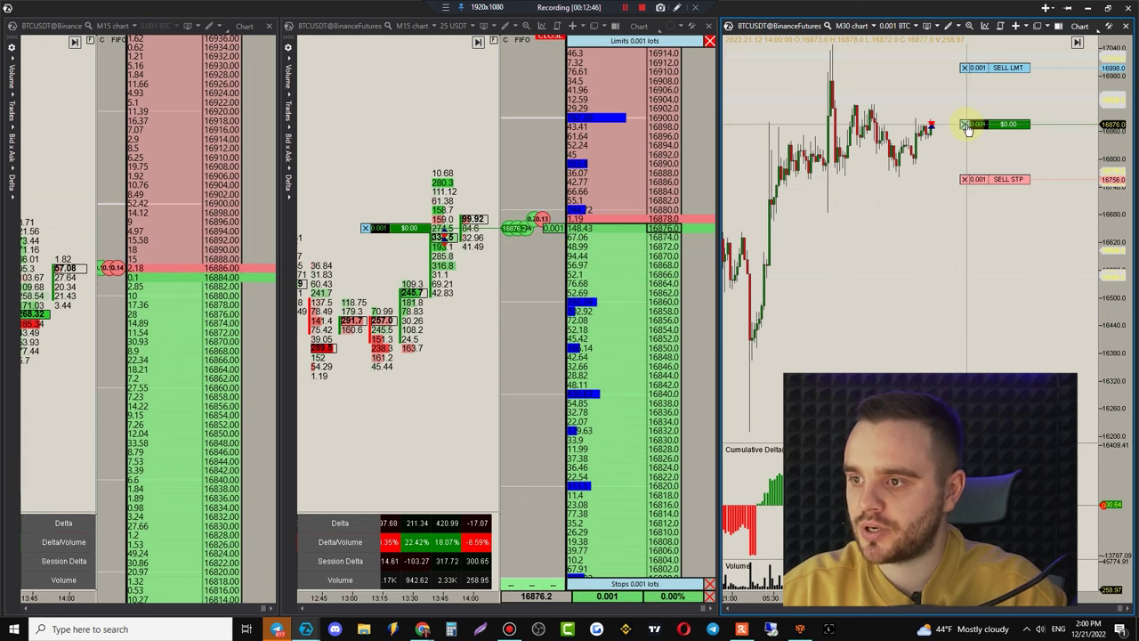
{"action": "left_click", "coordinate": [966, 125]}
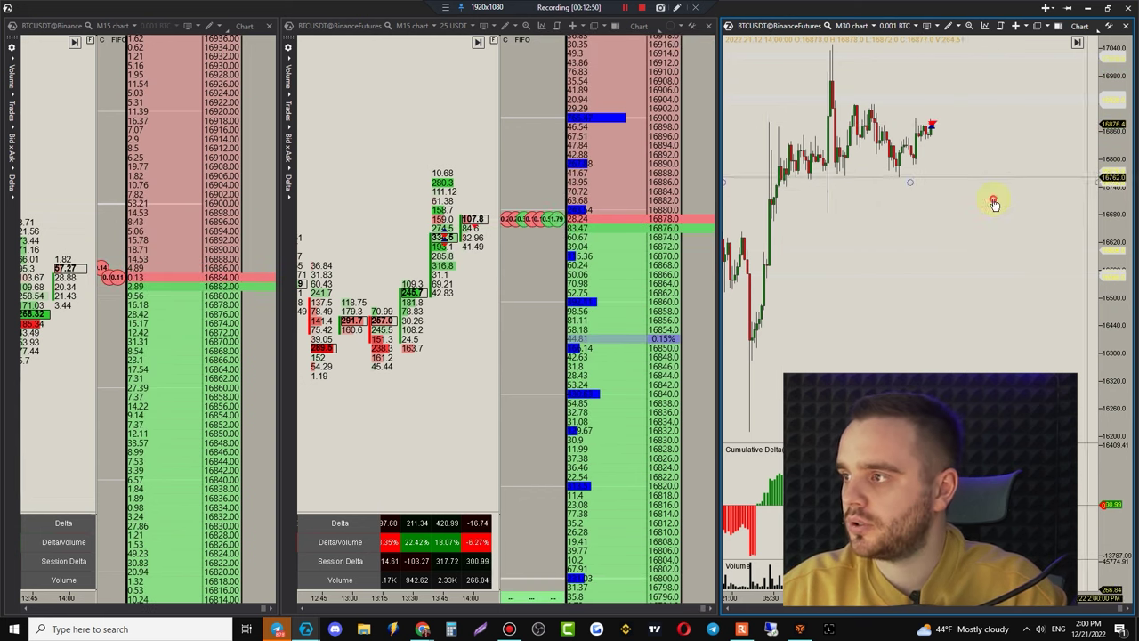
- Show the trading panel on the M30 chart again, check the limit order settings and return to market orders
{"action": "left_click", "coordinate": [1059, 29]}
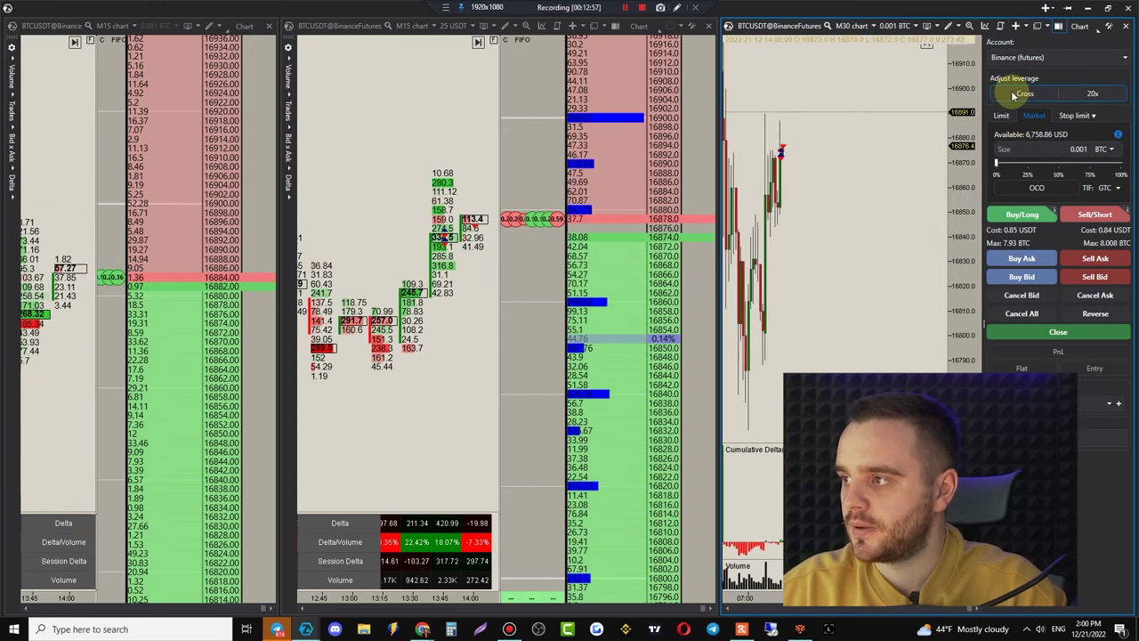
{"action": "left_click", "coordinate": [1001, 116]}
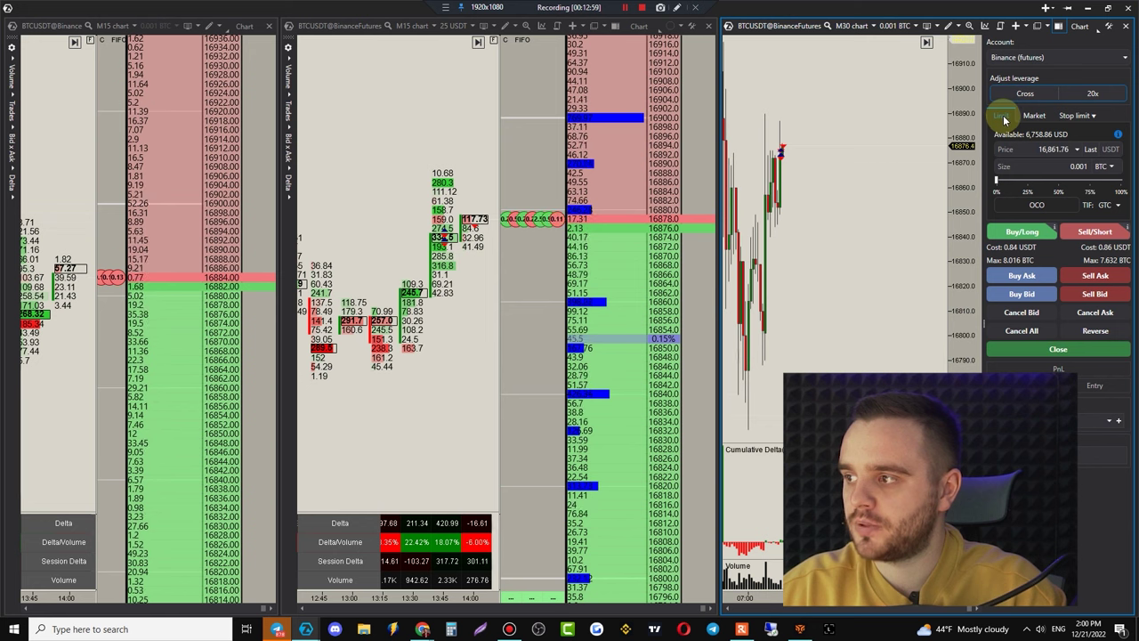
{"action": "left_click", "coordinate": [1034, 117]}
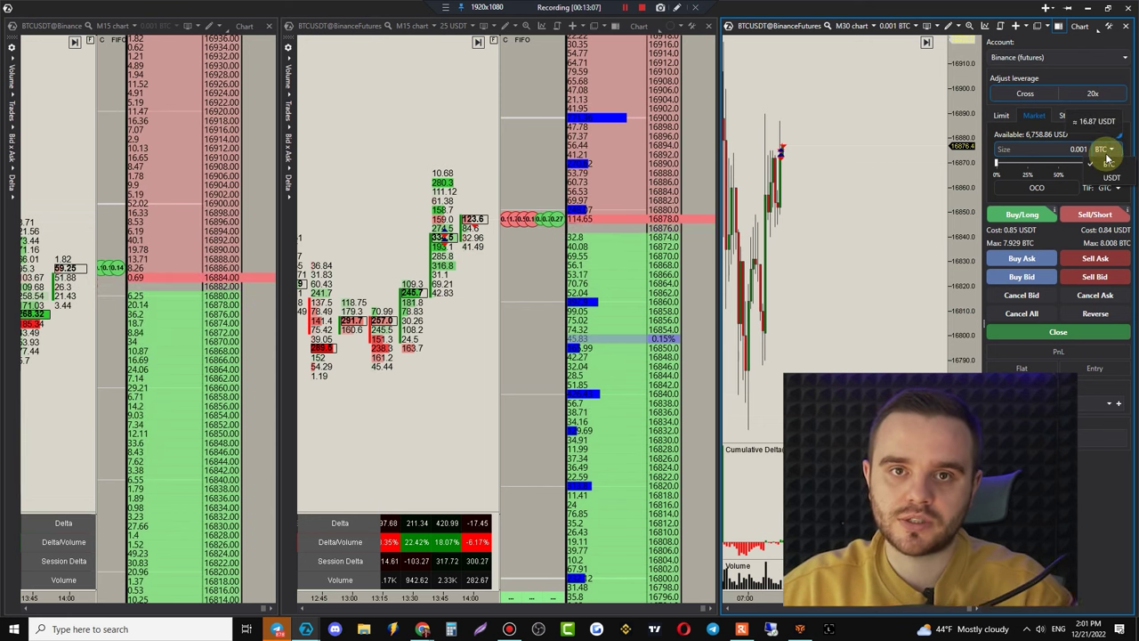
- Switch the order size unit to USDT, set the size to 18.01 and check the time-in-force setting
{"action": "left_click", "coordinate": [1110, 177]}
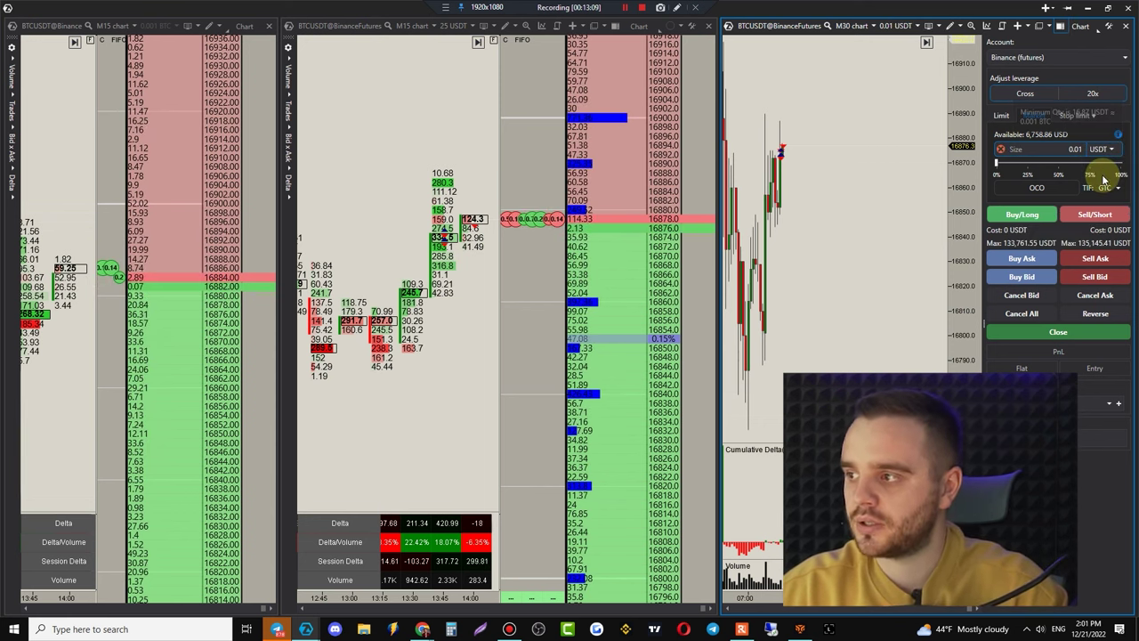
{"action": "left_click", "coordinate": [1031, 149]}
{"action": "type", "text": "15"}
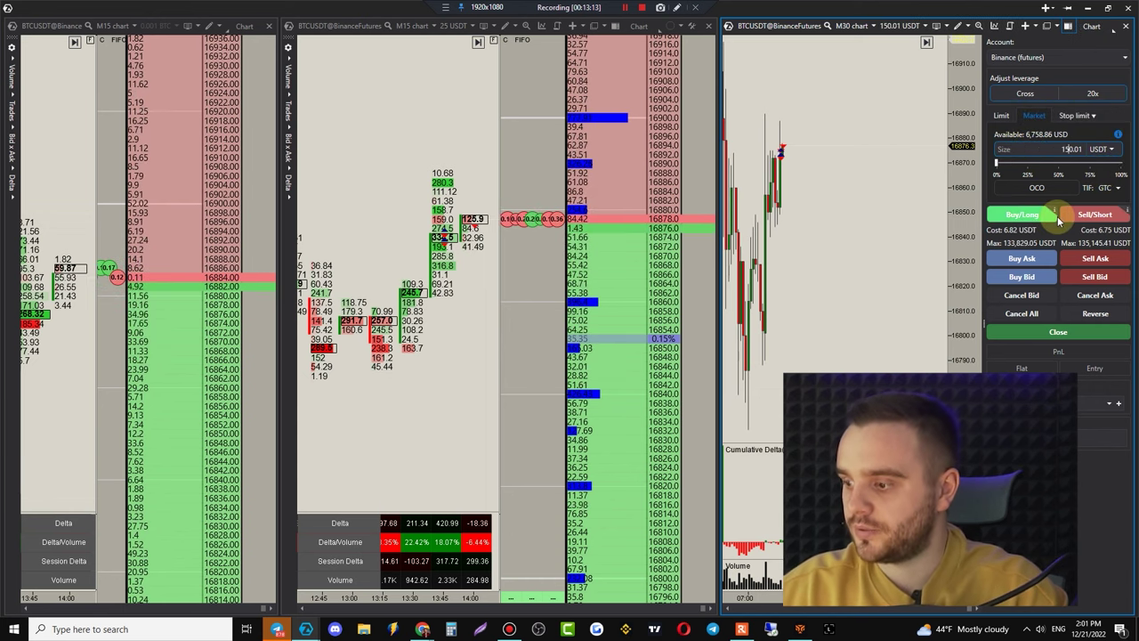
{"action": "key", "text": "Delete"}
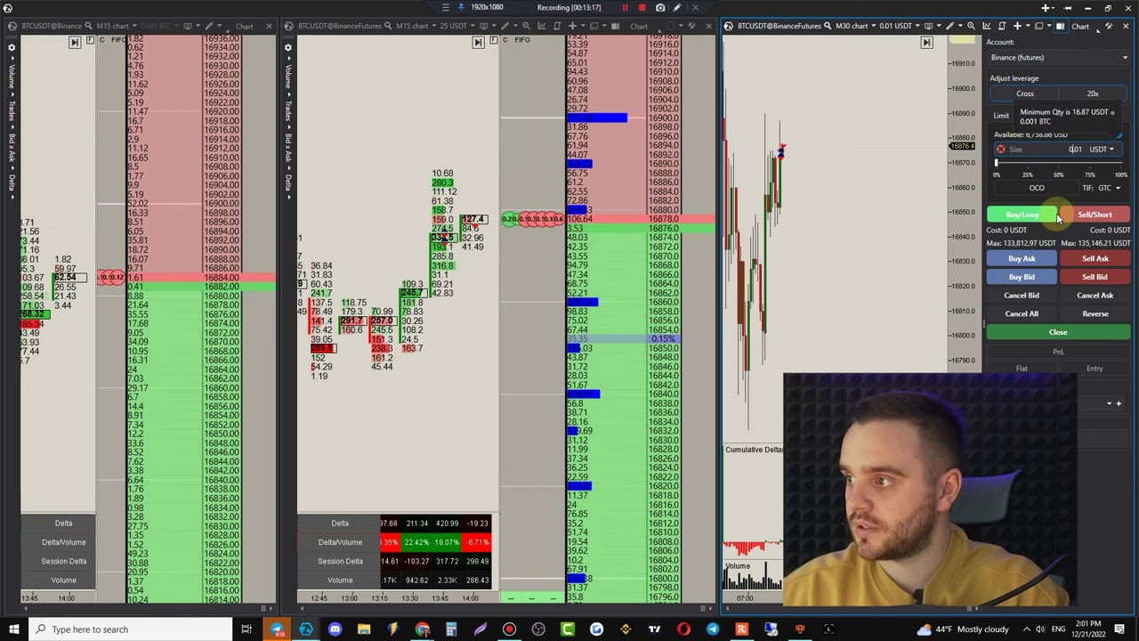
{"action": "type", "text": "18"}
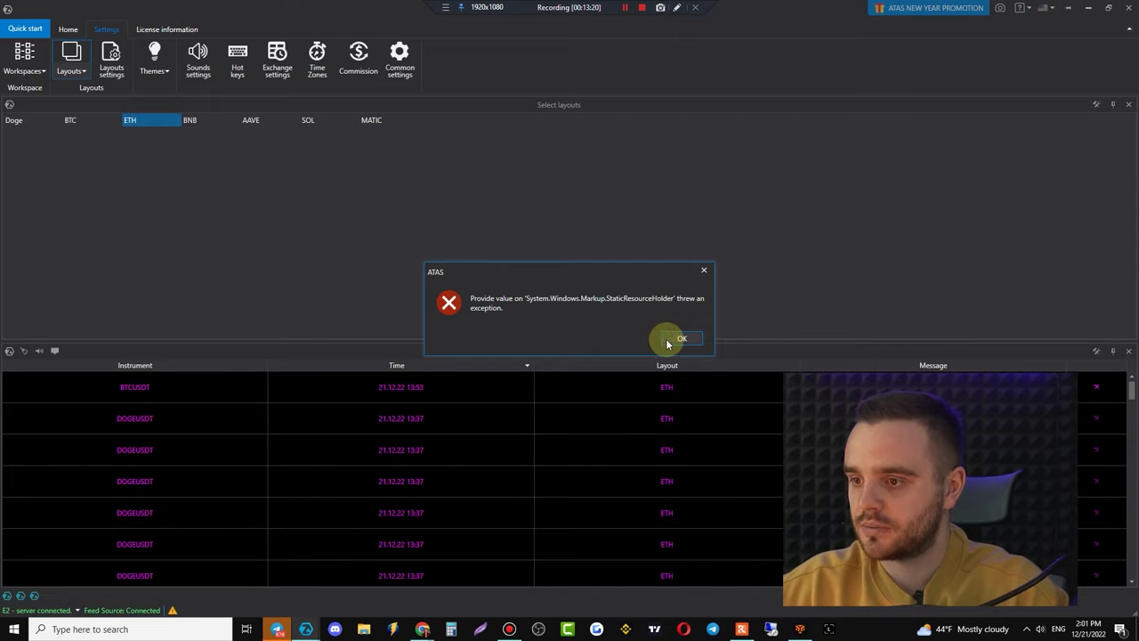
{"action": "left_click", "coordinate": [680, 338]}
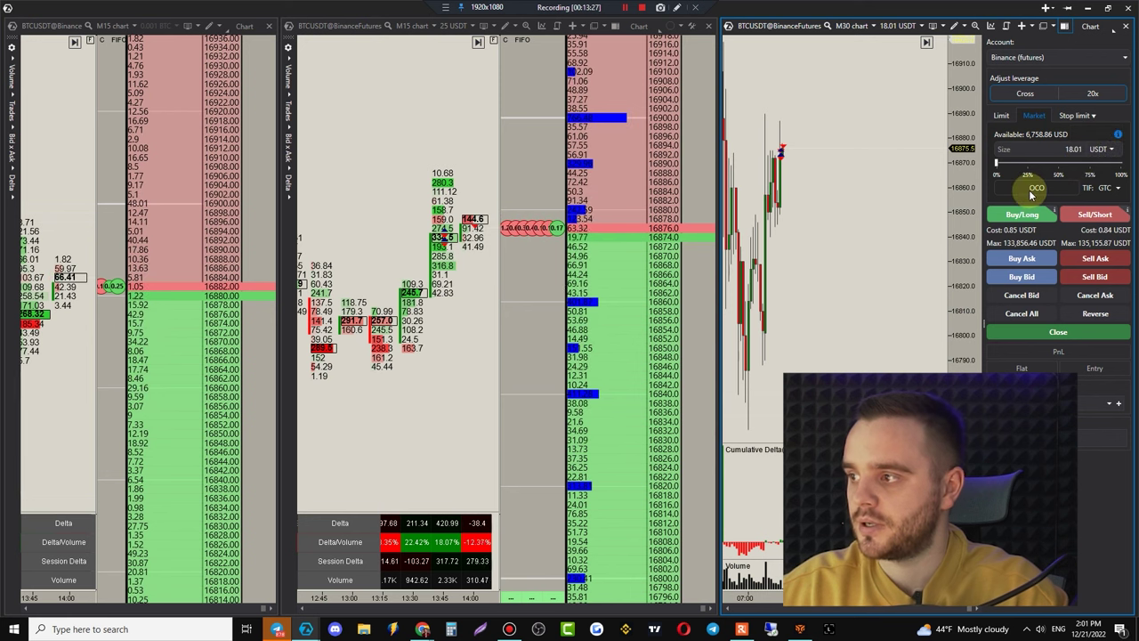
{"action": "left_click", "coordinate": [1109, 195]}
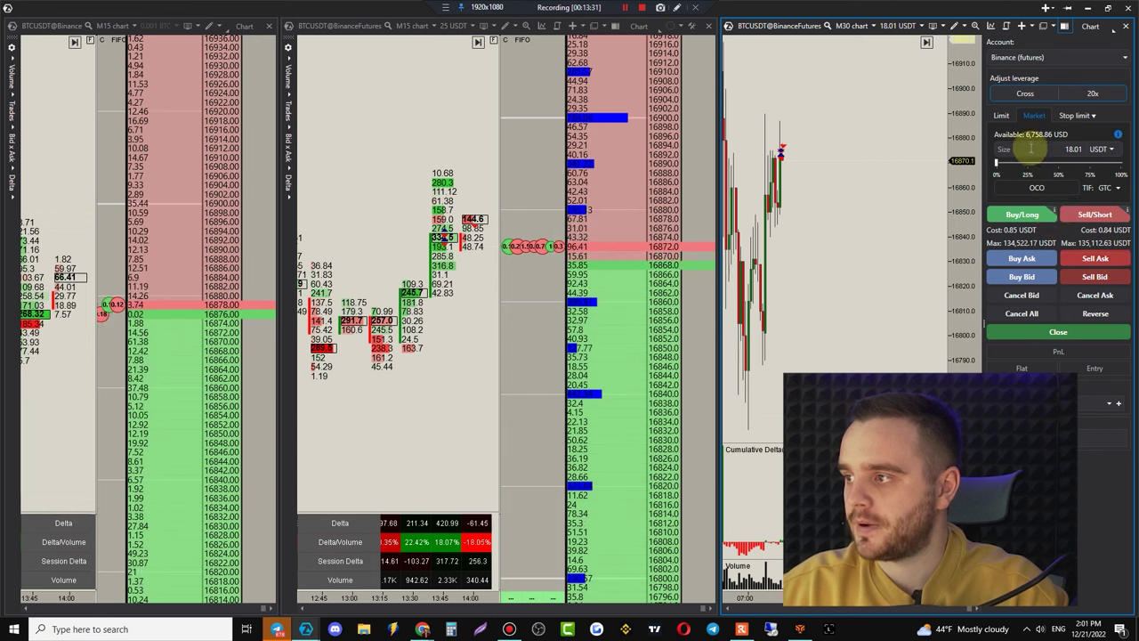
{"action": "left_click", "coordinate": [1029, 114]}
{"action": "left_click", "coordinate": [1022, 221]}
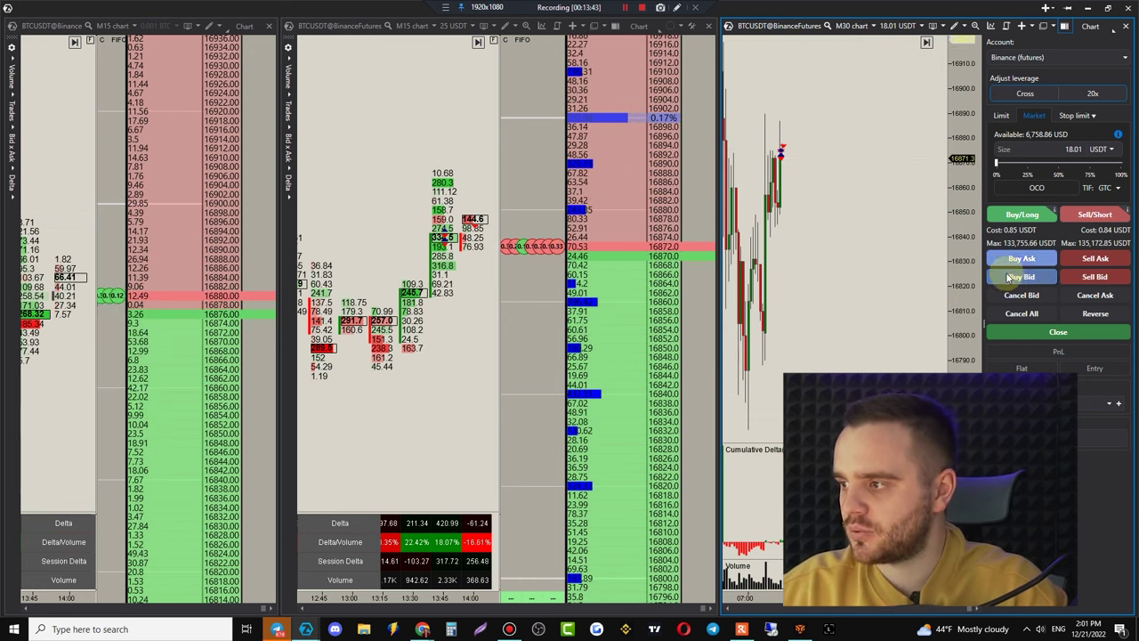
{"action": "left_click", "coordinate": [1017, 261]}
{"action": "left_click", "coordinate": [1114, 277]}
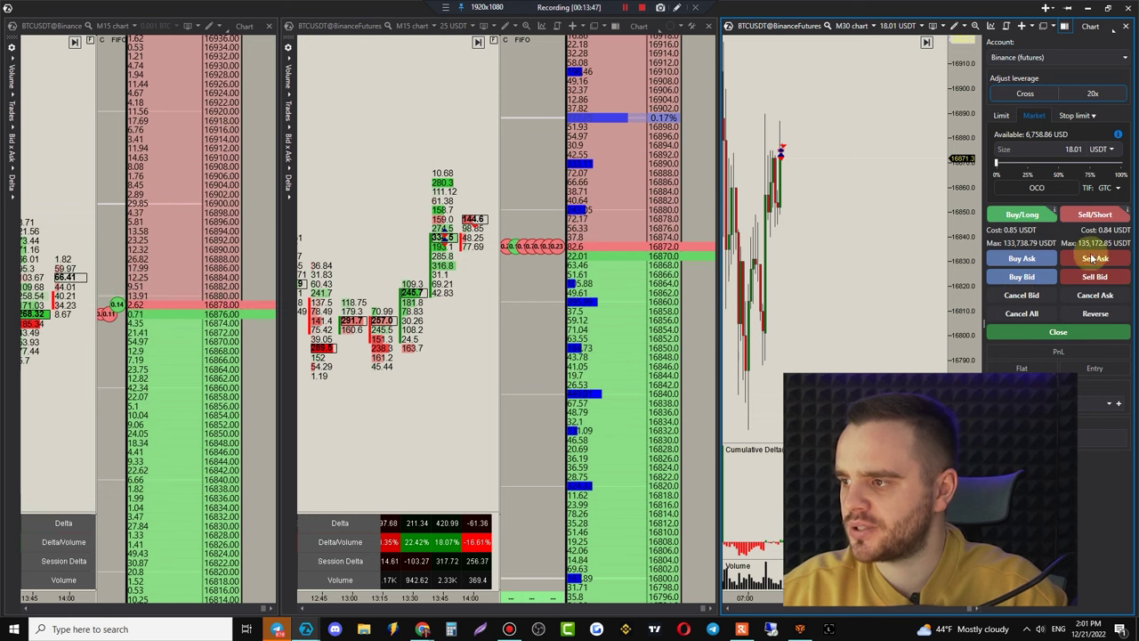
{"action": "left_click", "coordinate": [1101, 182]}
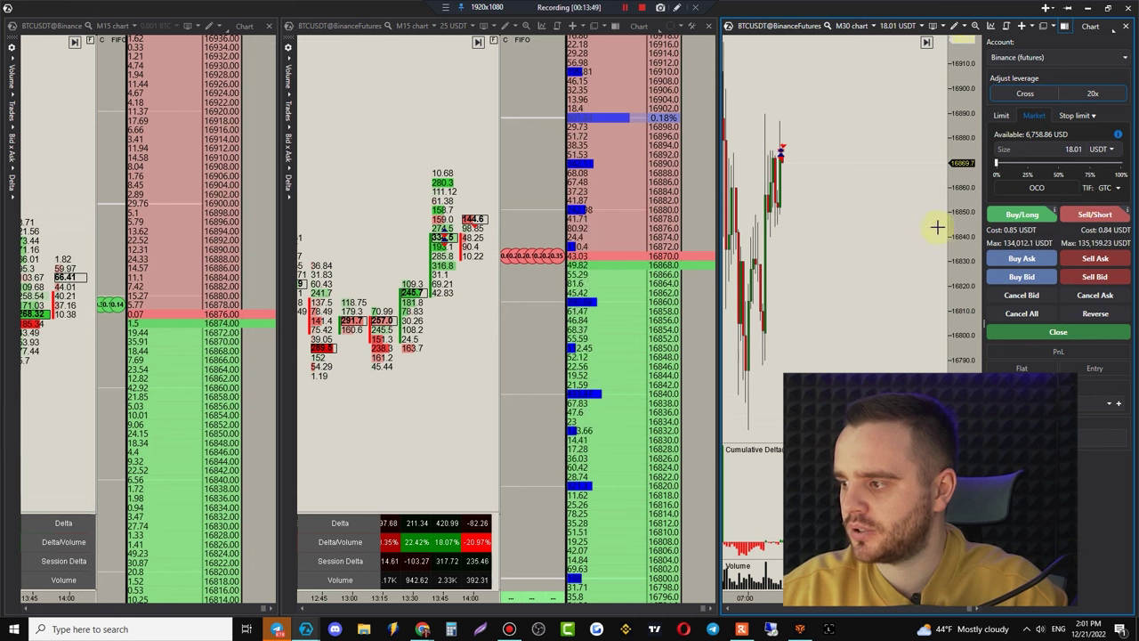
- Place and confirm a market Buy/Long order for 18.01 USDT of BTCUSDT futures on the M30 chart
{"action": "left_click", "coordinate": [1021, 216]}
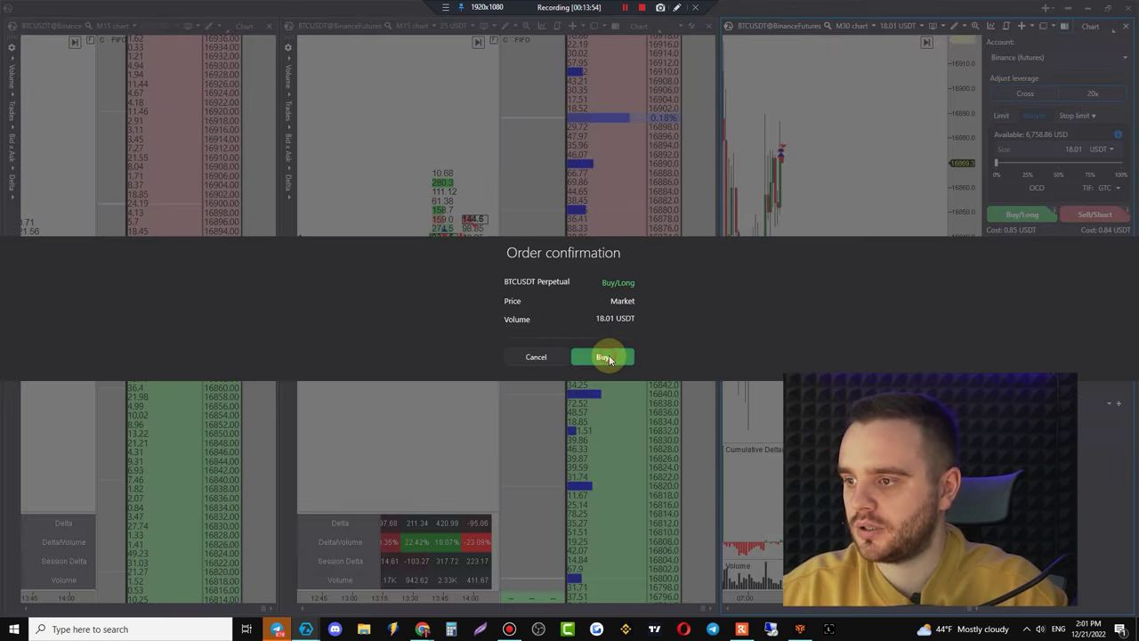
{"action": "left_click", "coordinate": [605, 356]}
{"action": "scroll", "coordinate": [805, 239], "scroll_direction": "up", "scroll_amount": 4}
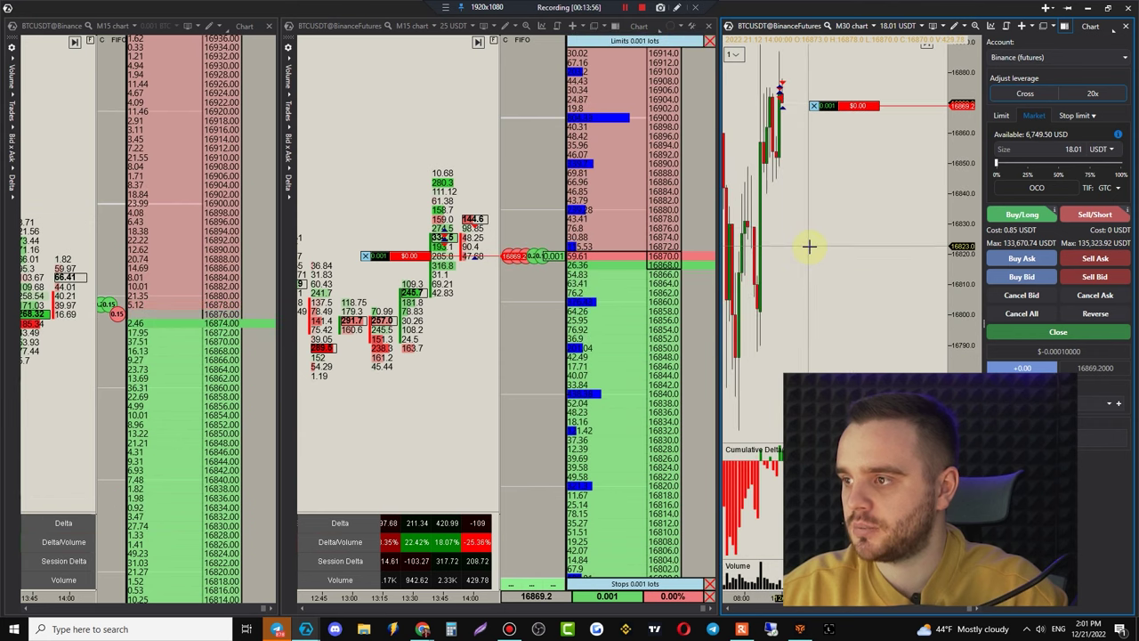
- Activate the stop-loss/take-profit strategy on the M30 chart for the open BTCUSDT futures position, accepting the open-position warning
{"action": "left_click_drag", "start_coordinate": [969, 357], "coordinate": [969, 410]}
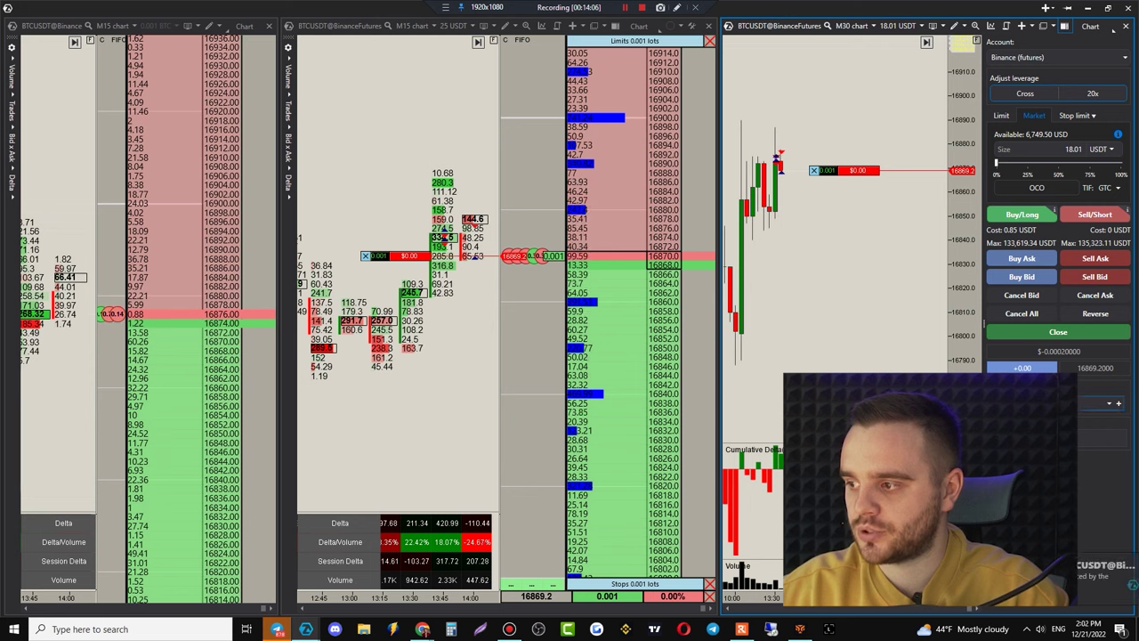
{"action": "left_click", "coordinate": [1116, 30]}
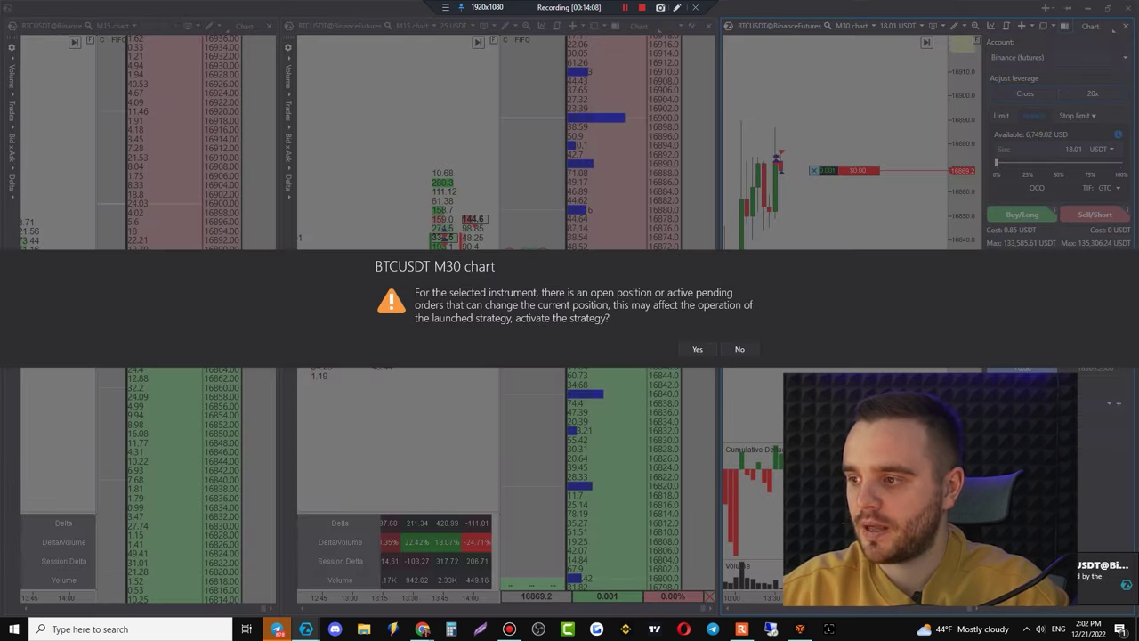
{"action": "left_click", "coordinate": [699, 349]}
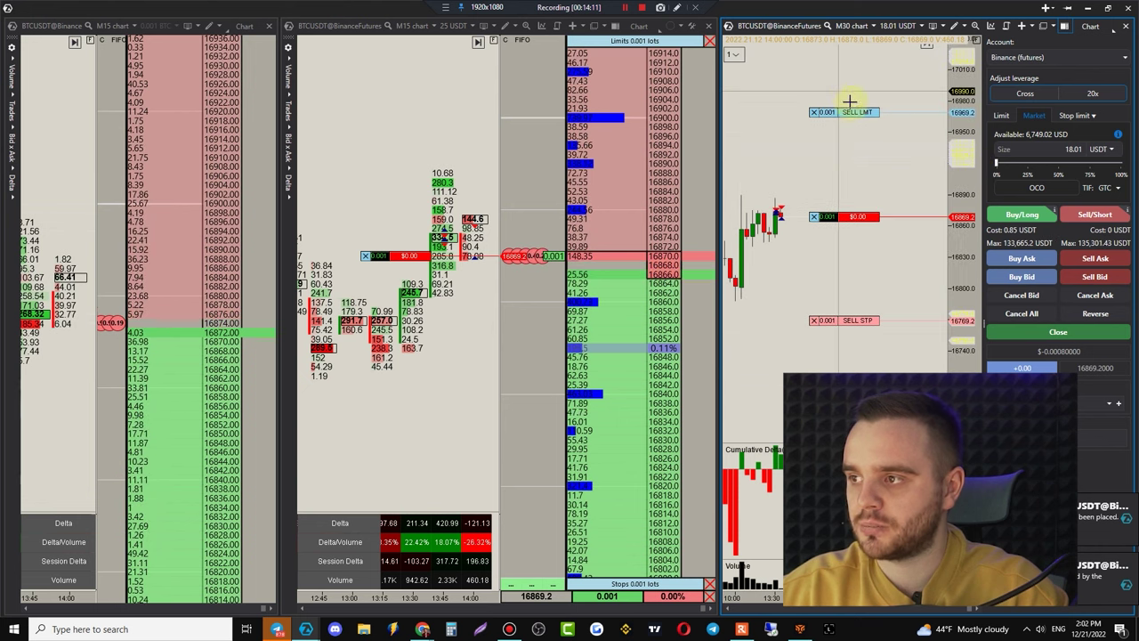
- Move the take-profit sell limit order up to 17008.0 on the M30 chart, and close the BTCUSDT futures position
{"action": "left_click_drag", "start_coordinate": [853, 125], "coordinate": [853, 72]}
{"action": "key", "text": "Return"}
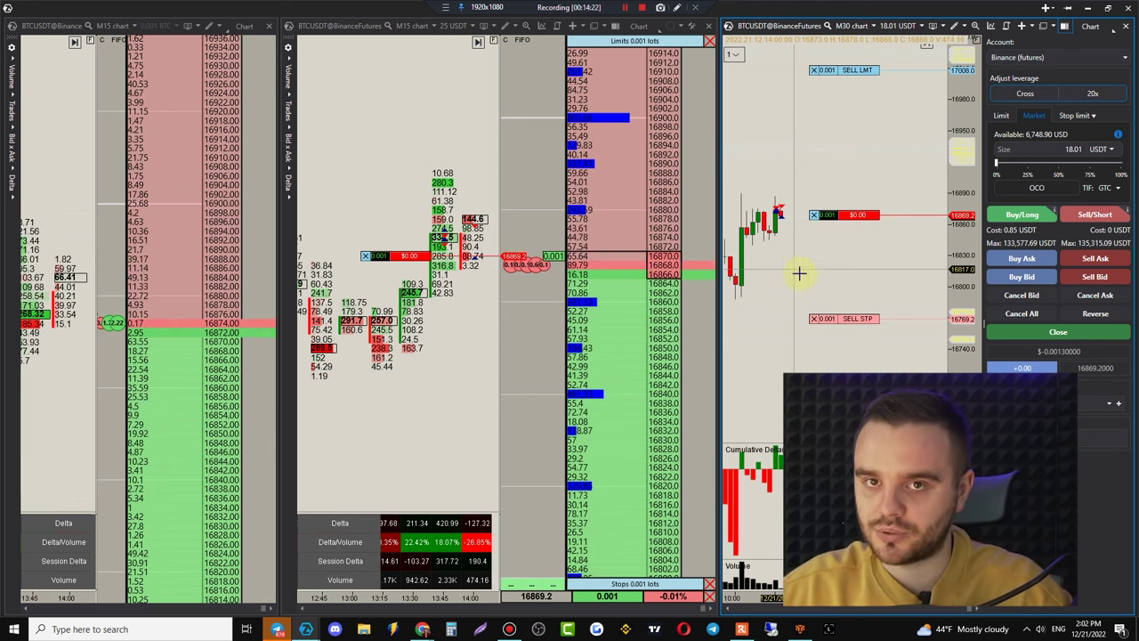
{"action": "left_click", "coordinate": [1074, 333]}
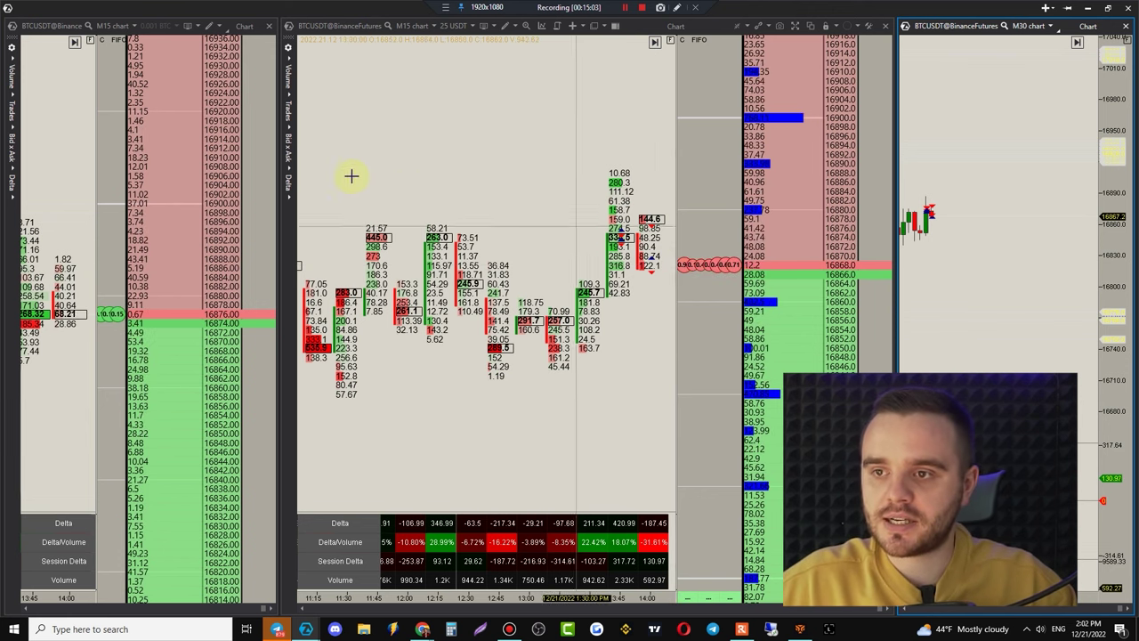
- Widen the spot BTCUSDT M15 chart, clone the futures M15 chart and dock the clone as a tab on its original
{"action": "left_click_drag", "start_coordinate": [279, 171], "coordinate": [460, 178]}
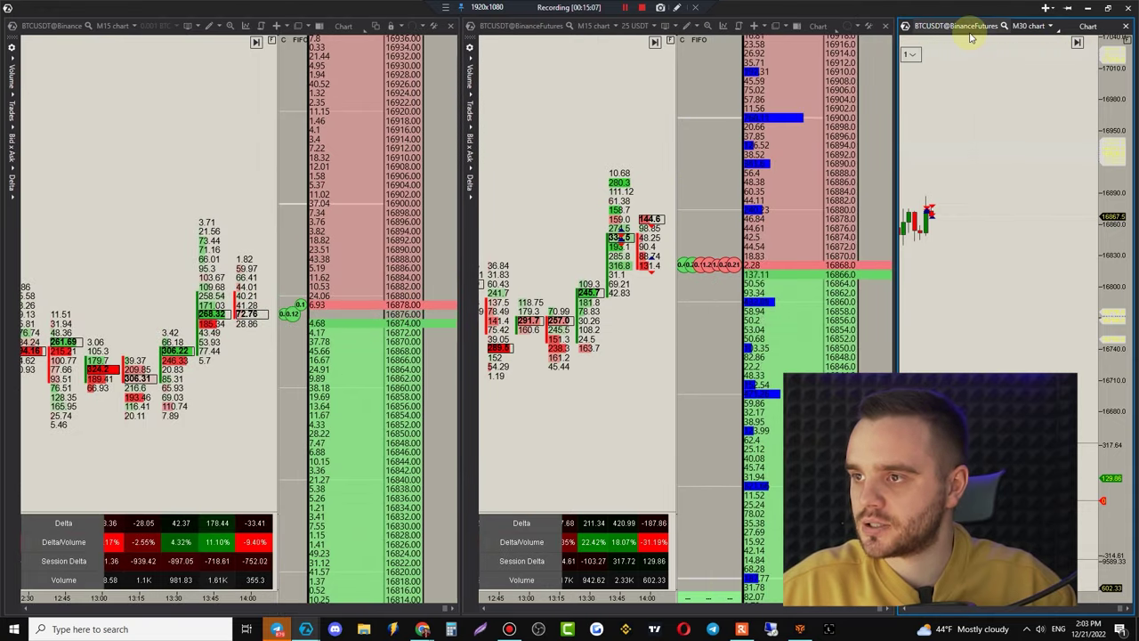
{"action": "left_click", "coordinate": [557, 30]}
{"action": "left_click_drag", "start_coordinate": [591, 25], "coordinate": [611, 27]}
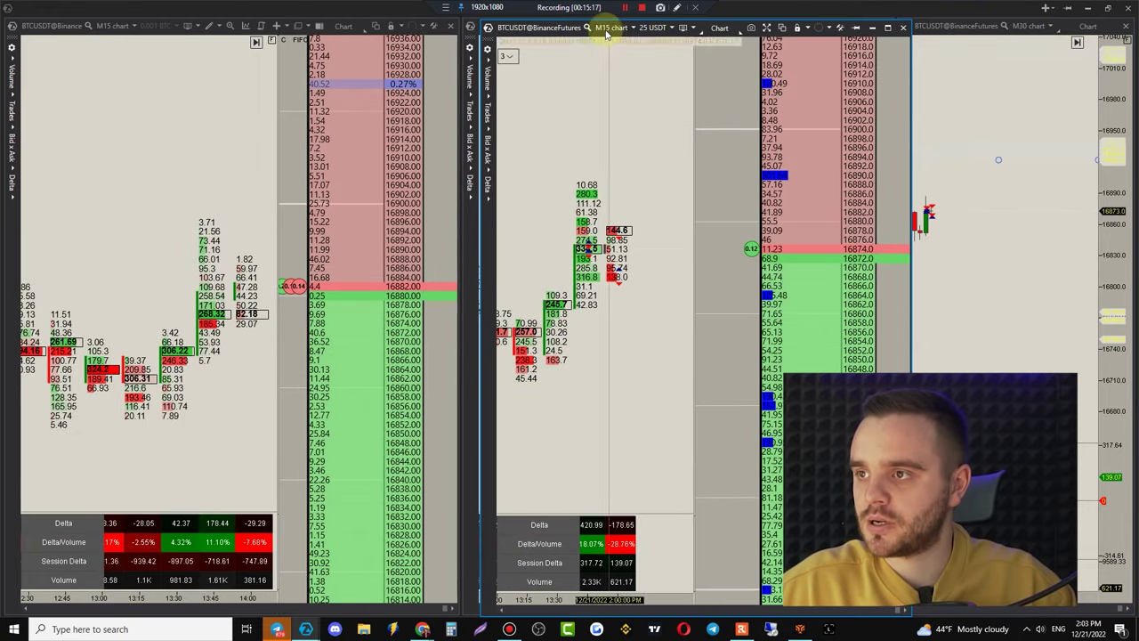
{"action": "left_click_drag", "start_coordinate": [734, 53], "coordinate": [596, 320]}
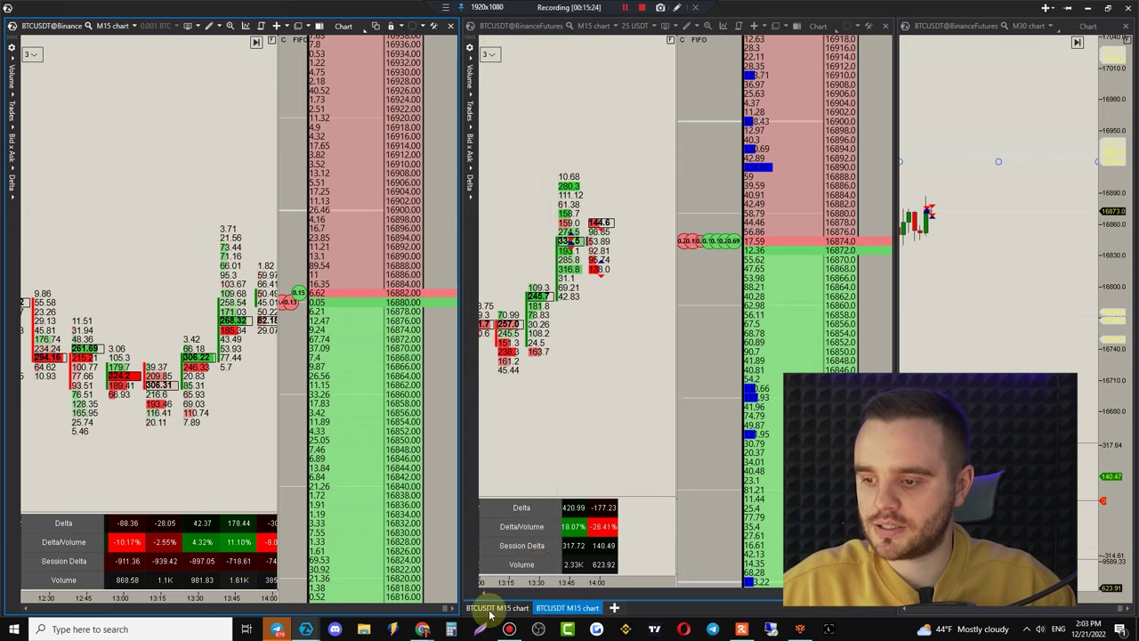
- Switch back and forth between the two tabbed BTCUSDT futures M15 charts to compare them
{"action": "left_click_drag", "start_coordinate": [483, 605], "coordinate": [579, 611]}
{"action": "left_click", "coordinate": [580, 611]}
{"action": "left_click", "coordinate": [503, 609]}
{"action": "left_click", "coordinate": [570, 609]}
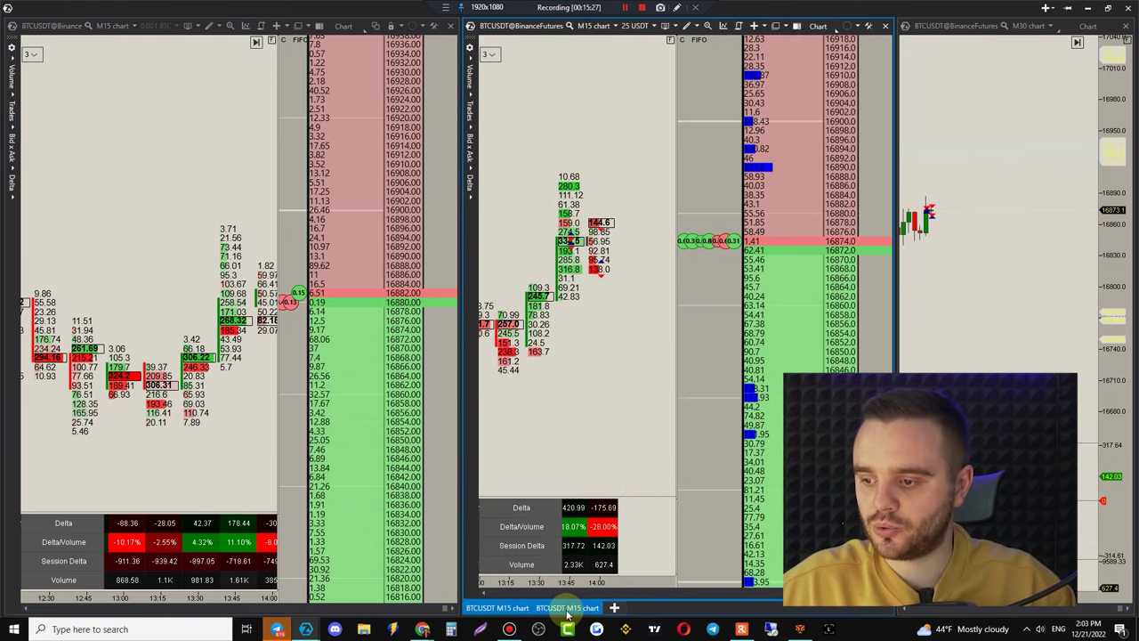
{"action": "left_click", "coordinate": [495, 609]}
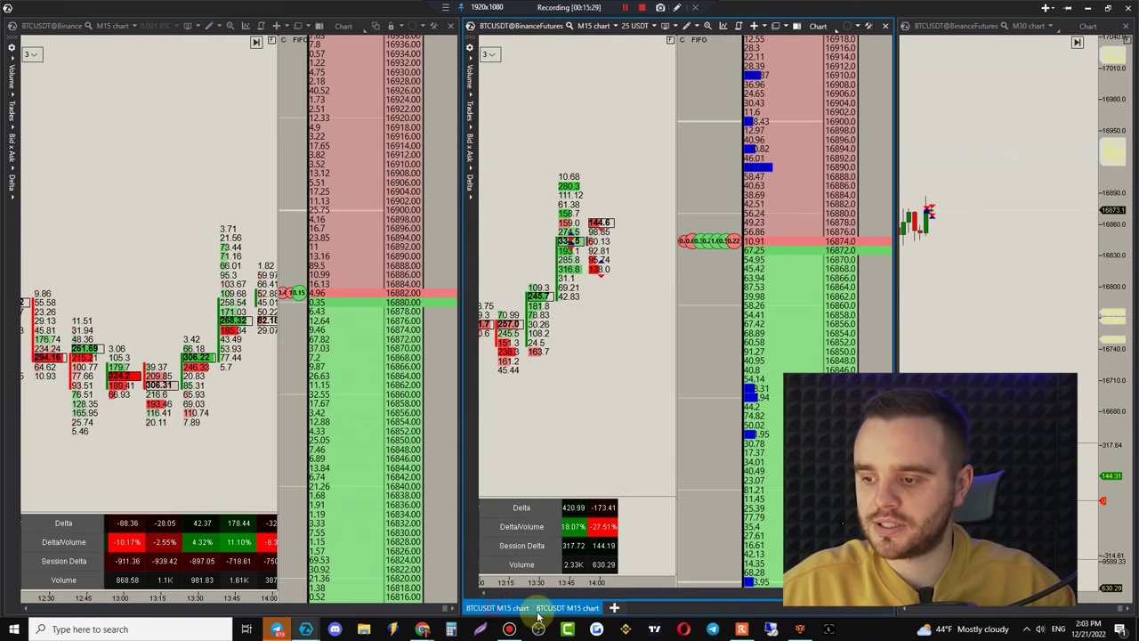
{"action": "left_click", "coordinate": [614, 608]}
{"action": "left_click", "coordinate": [625, 504]}
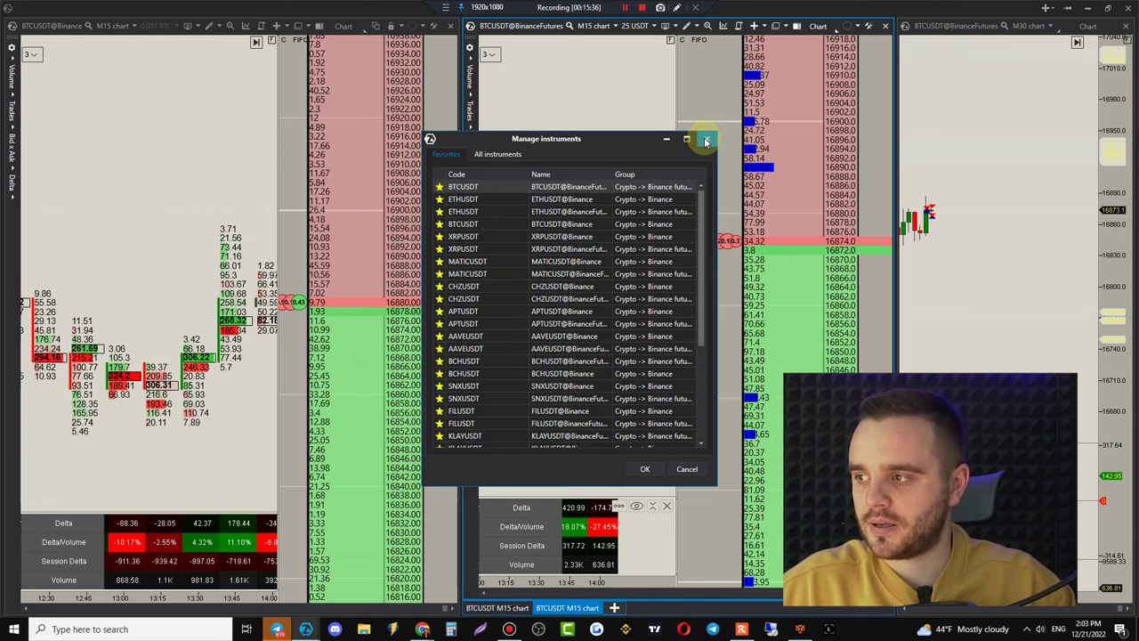
{"action": "left_click", "coordinate": [704, 140]}
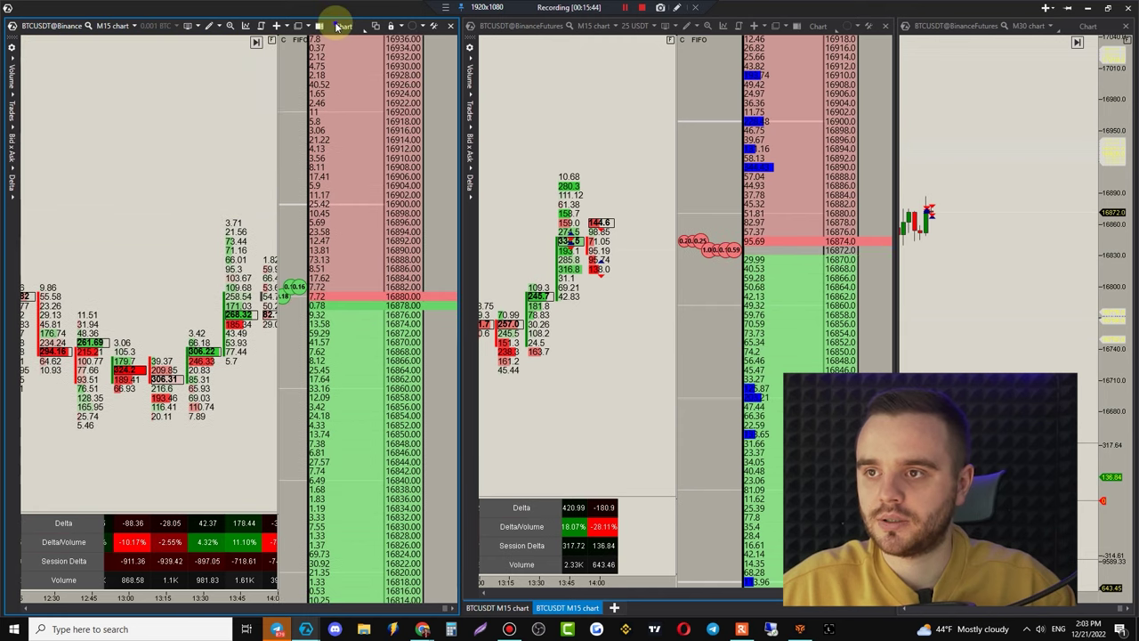
- Clone the spot BTCUSDT M15 chart and dock the clone as a second tab on its original
{"action": "left_click", "coordinate": [133, 204]}
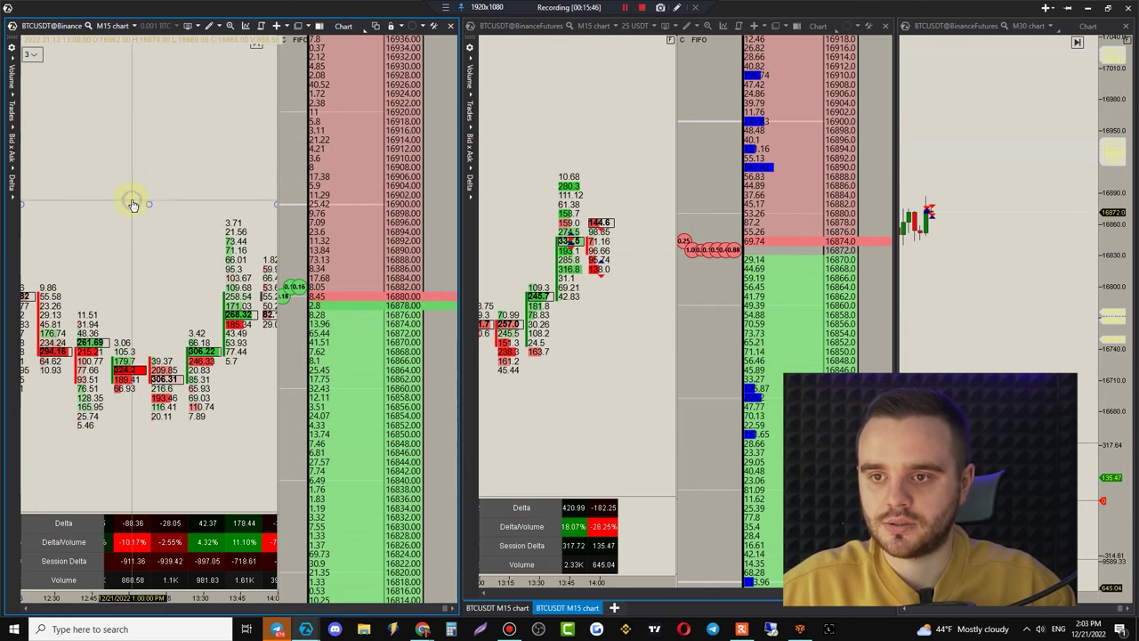
{"action": "double_click", "coordinate": [142, 204]}
{"action": "left_click", "coordinate": [678, 139]}
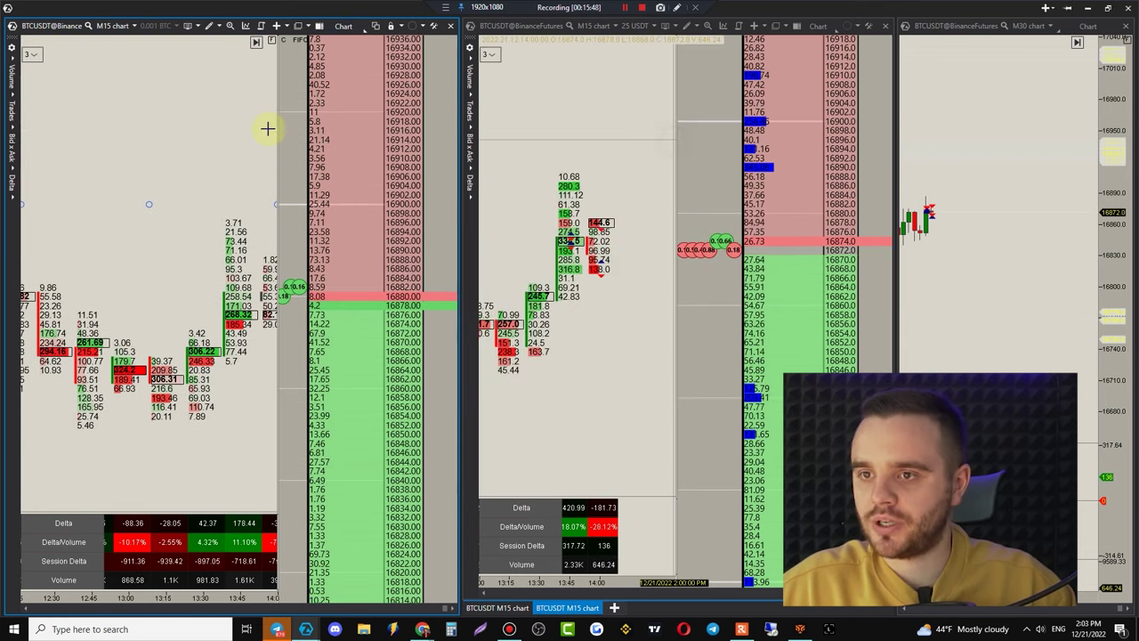
{"action": "right_click", "coordinate": [214, 113]}
{"action": "left_click", "coordinate": [267, 326]}
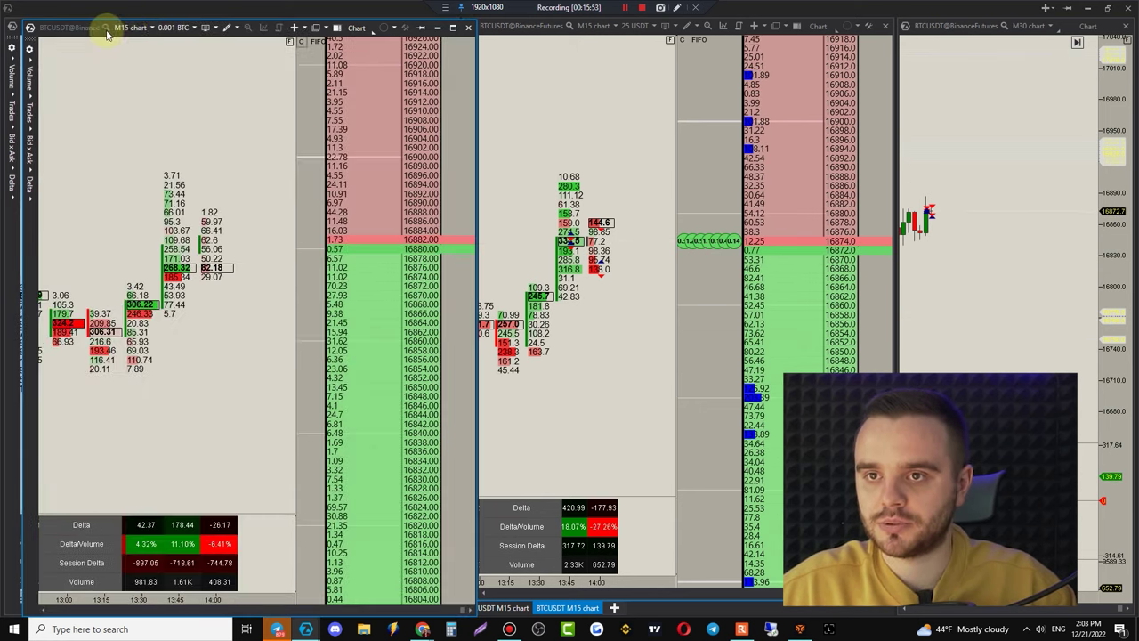
{"action": "left_click_drag", "start_coordinate": [107, 34], "coordinate": [297, 402]}
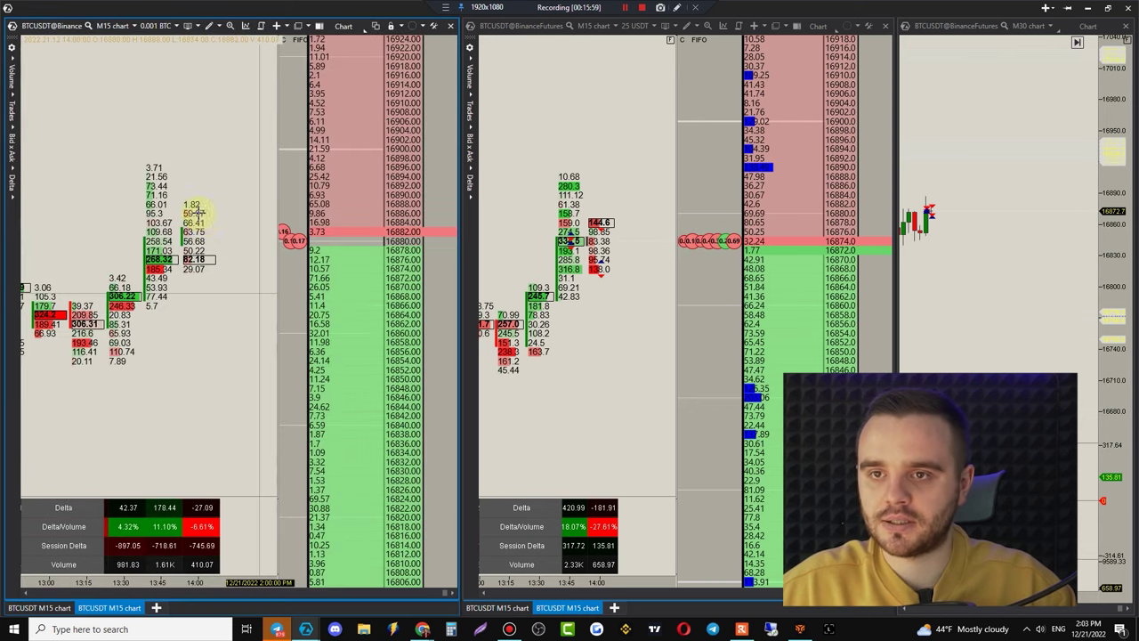
- Change the cloned spot chart's instrument to ETHUSDT@Binance and the cloned futures chart's to ETHUSDT@BinanceFutures
{"action": "left_click", "coordinate": [77, 22]}
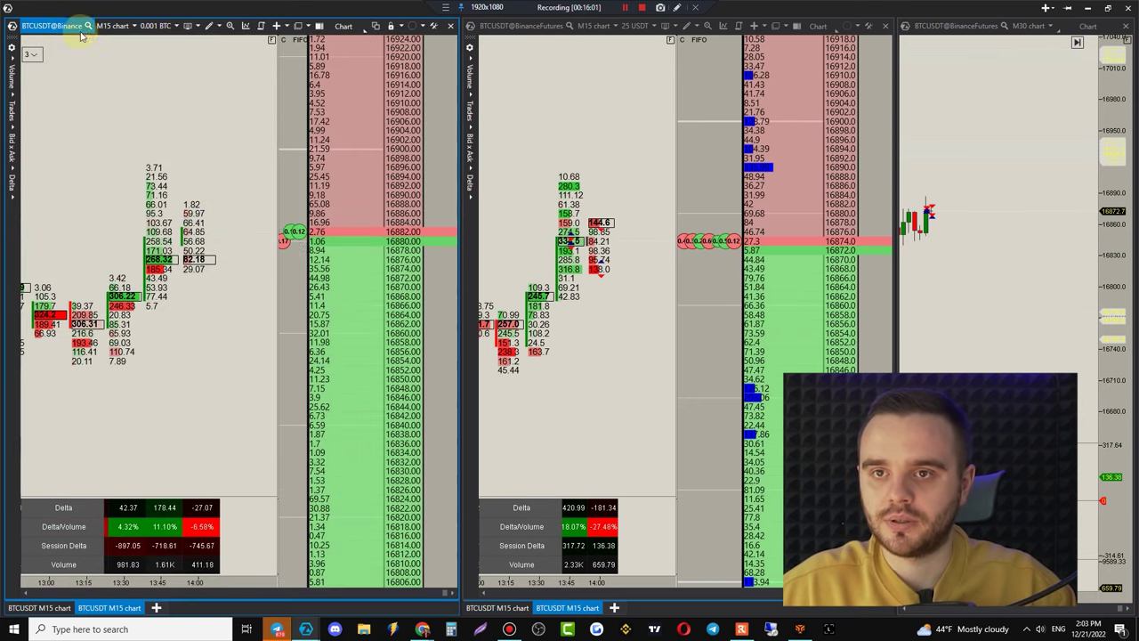
{"action": "left_click", "coordinate": [463, 199]}
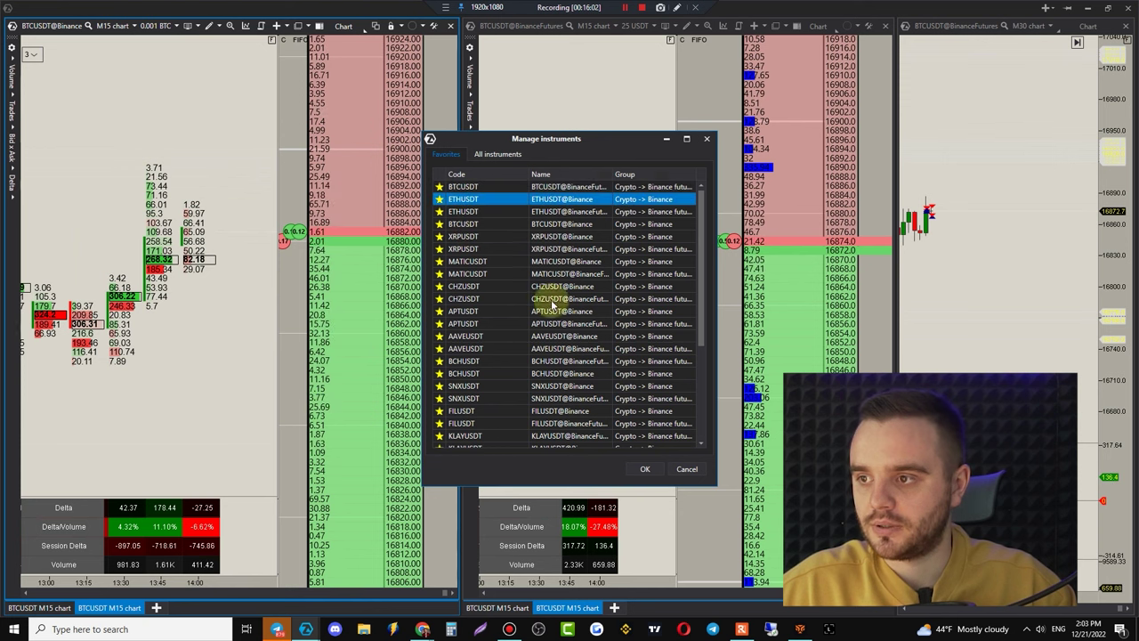
{"action": "left_click", "coordinate": [644, 469]}
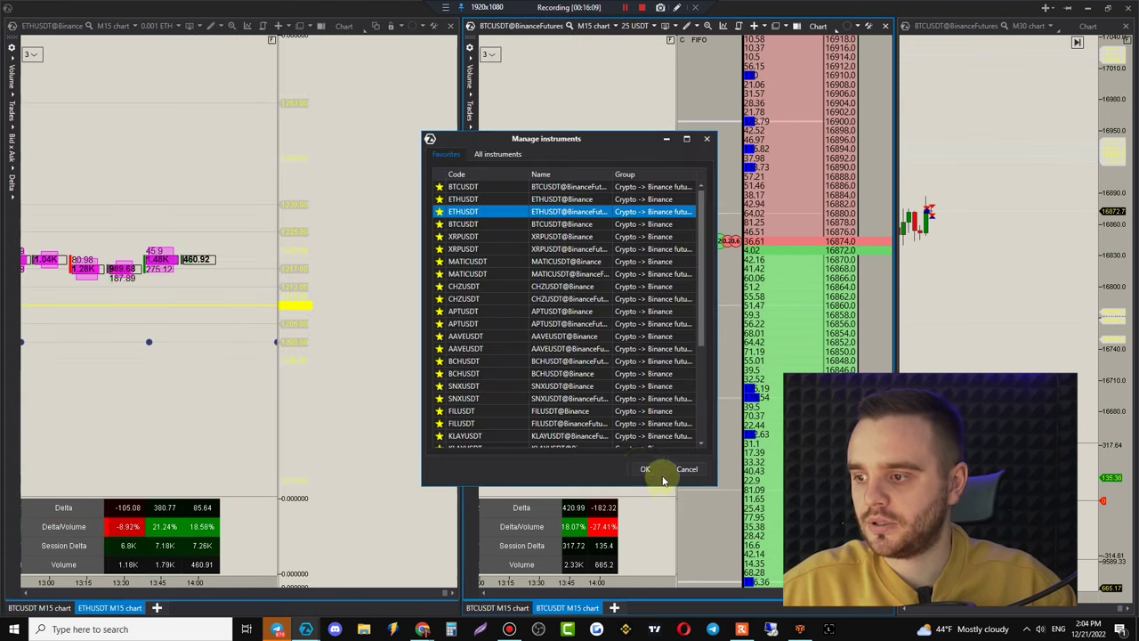
{"action": "left_click", "coordinate": [644, 469]}
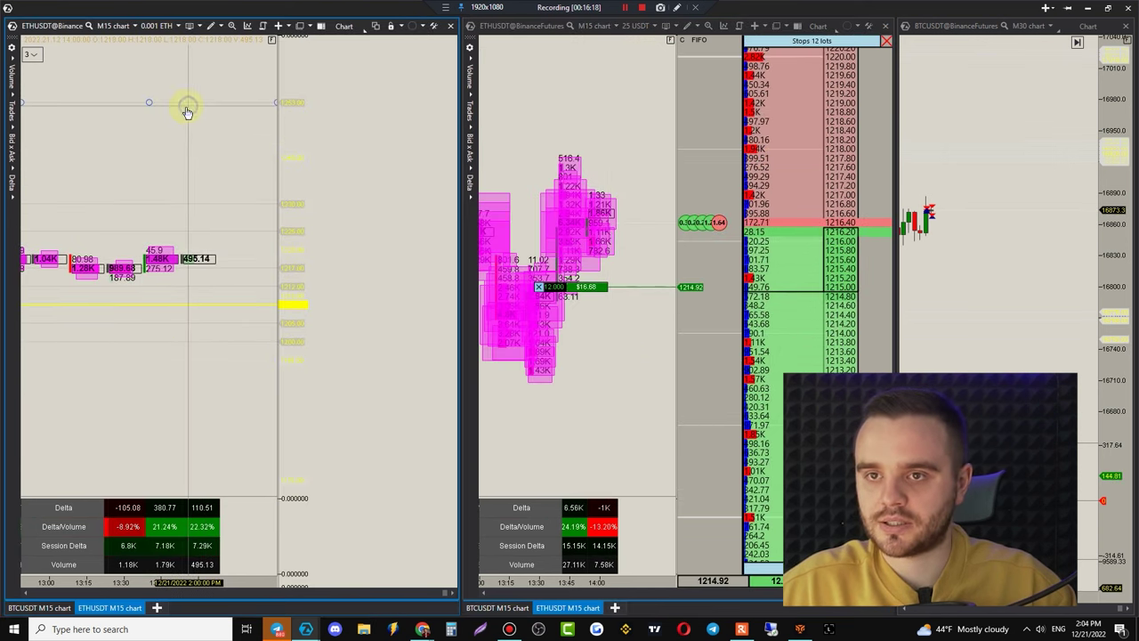
- Set the spot ETHUSDT M15 chart's scale to 20 and apply it
{"action": "double_click", "coordinate": [187, 104]}
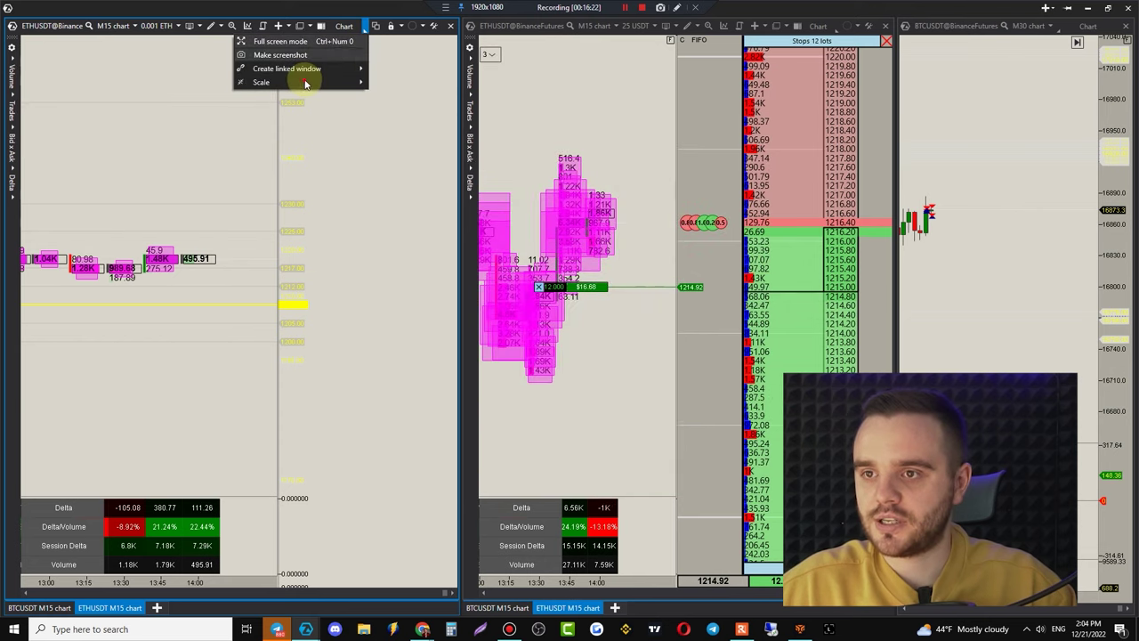
{"action": "mouse_move", "coordinate": [307, 82]}
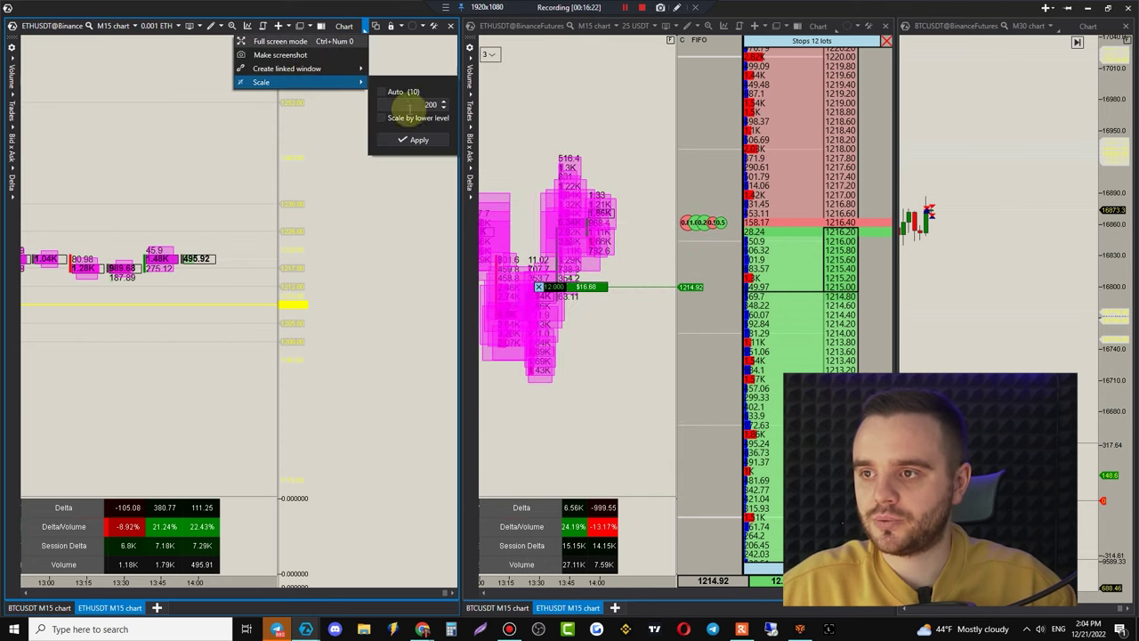
{"action": "type", "text": "20"}
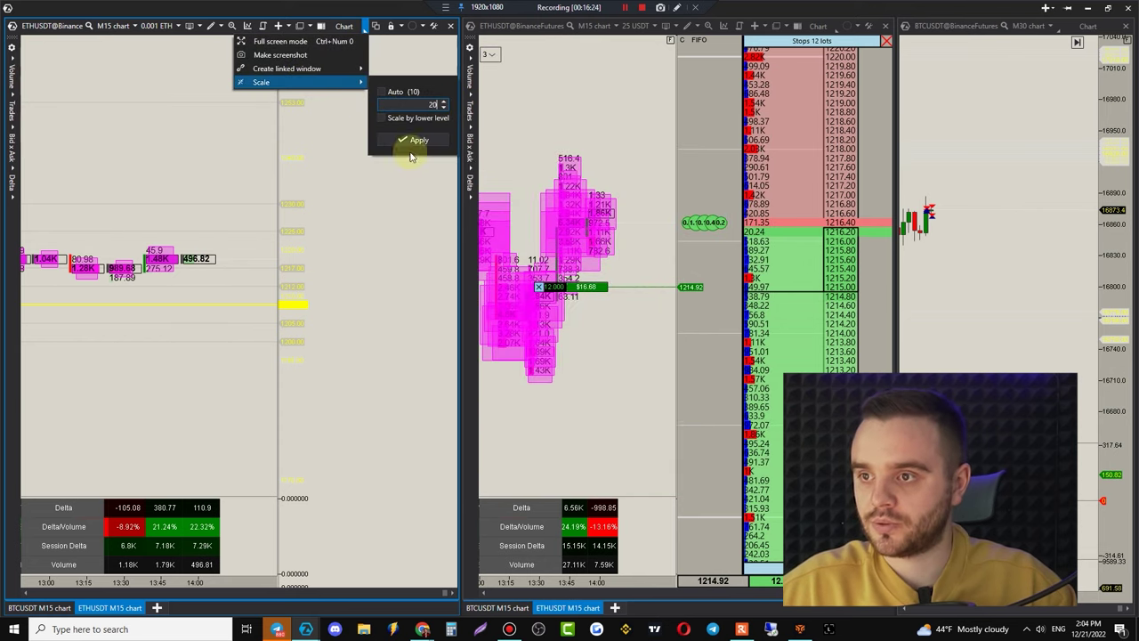
{"action": "left_click", "coordinate": [412, 141]}
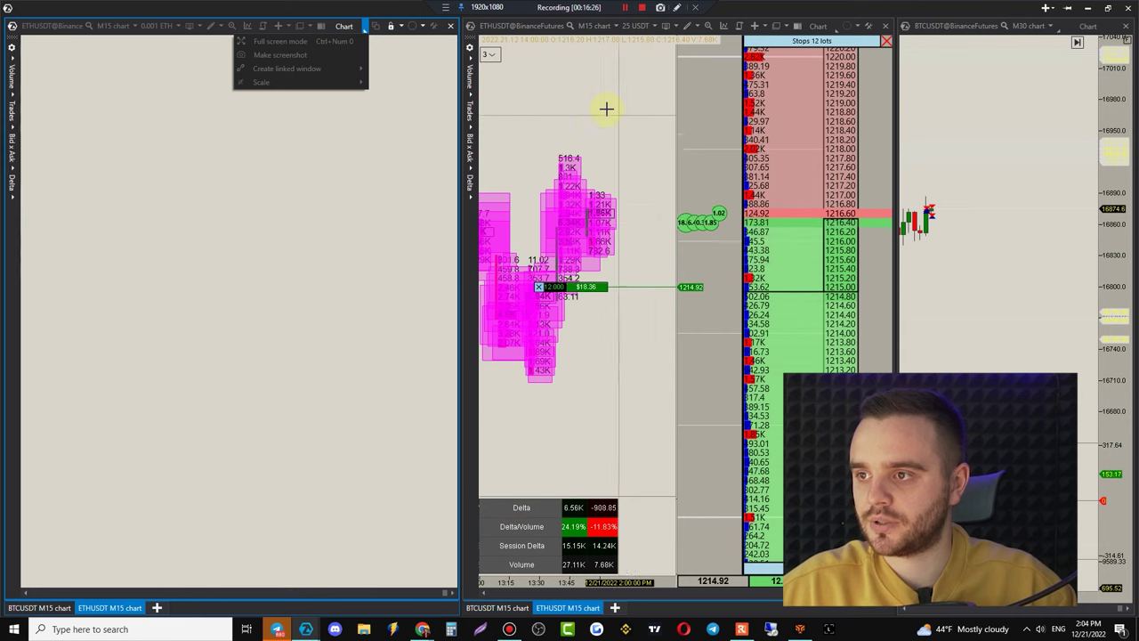
- Check the scale and the chart settings of the ETHUSDT futures M15 chart without changing them
{"action": "right_click", "coordinate": [576, 85]}
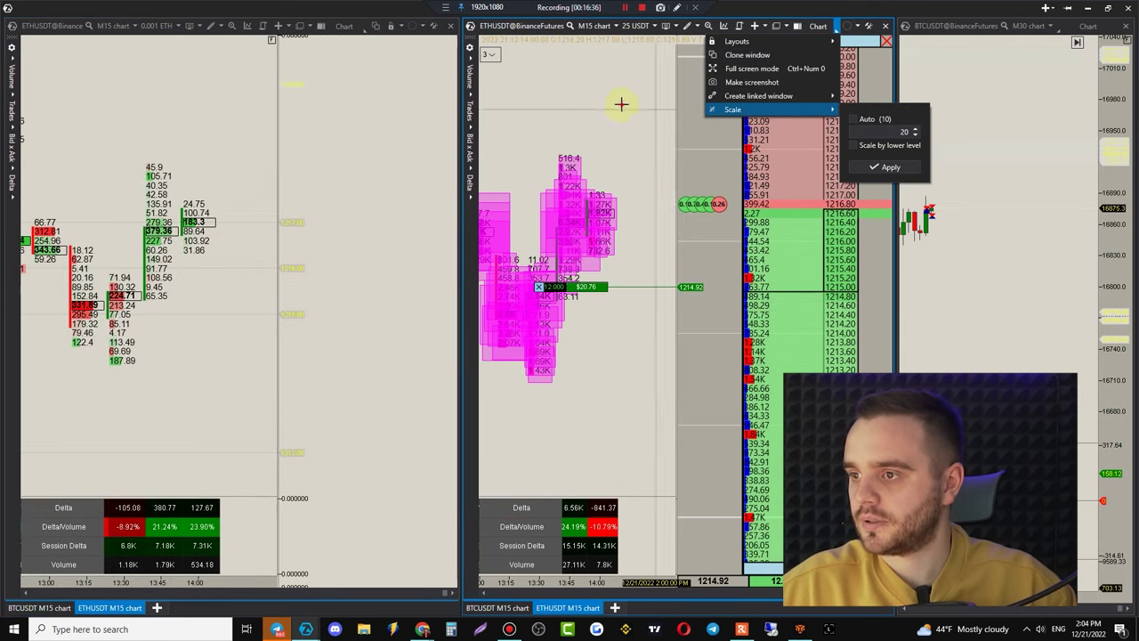
{"action": "left_click", "coordinate": [620, 104]}
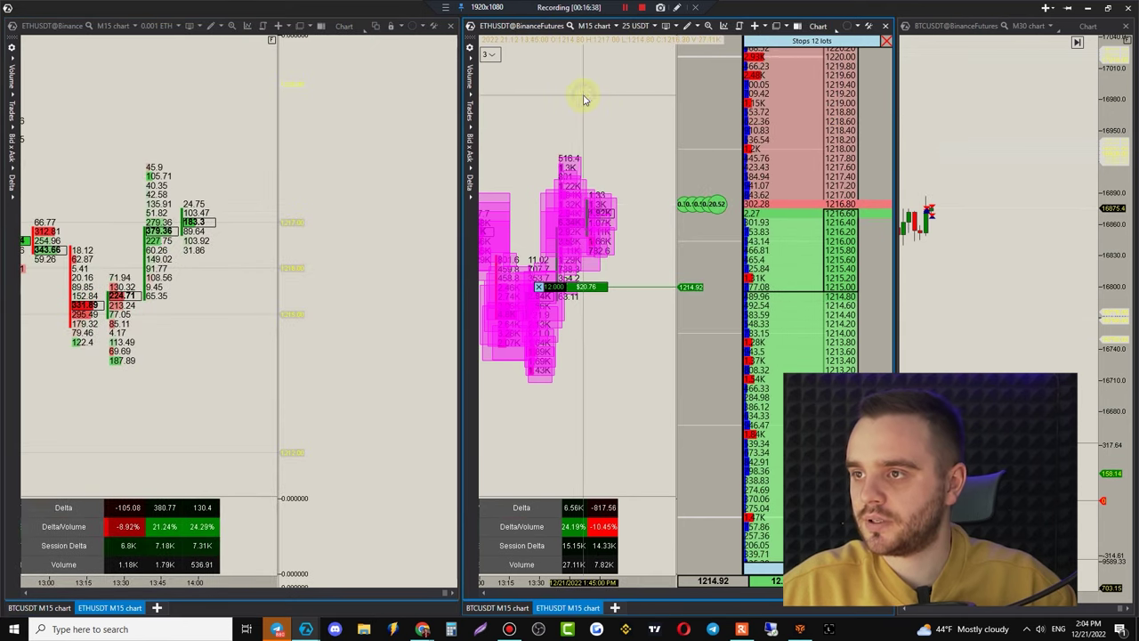
{"action": "right_click", "coordinate": [585, 95]}
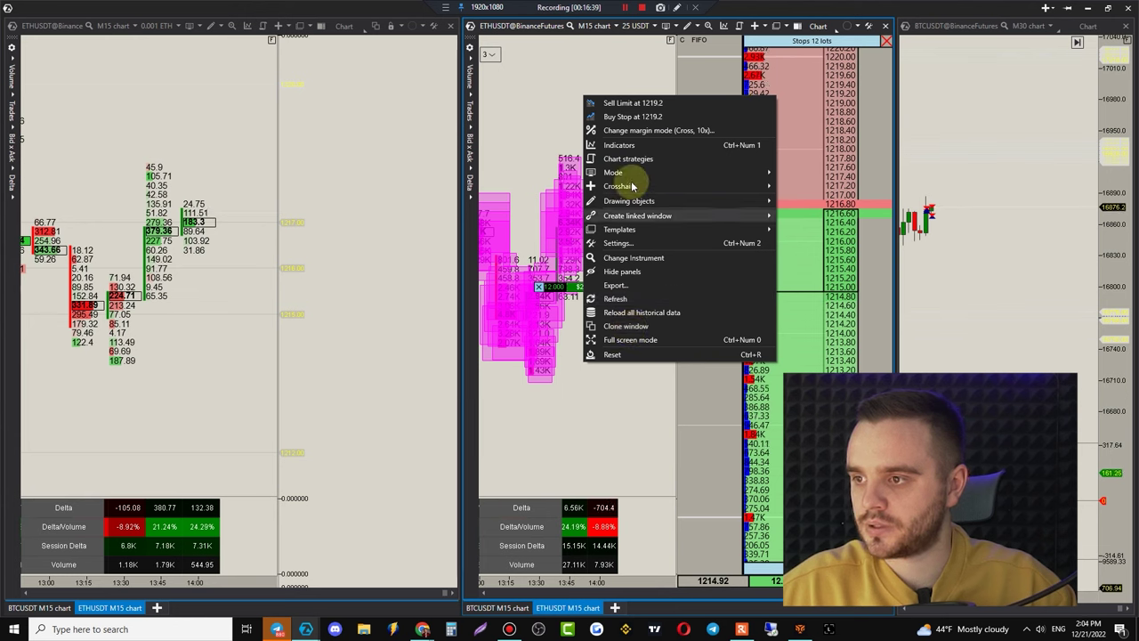
{"action": "left_click", "coordinate": [627, 243]}
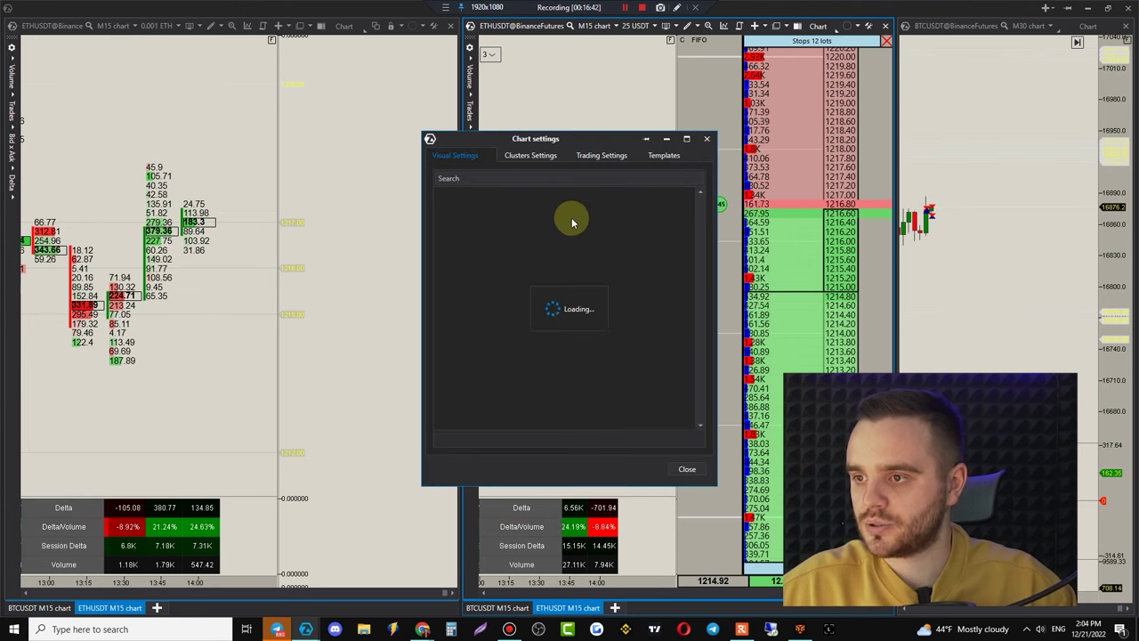
{"action": "left_click", "coordinate": [708, 139]}
- Set the Cluster Search minimum value to 70,000 on the ETHUSDT futures M15 chart and narrow its trades column beside the DOM
{"action": "right_click", "coordinate": [574, 105]}
{"action": "left_click", "coordinate": [607, 151]}
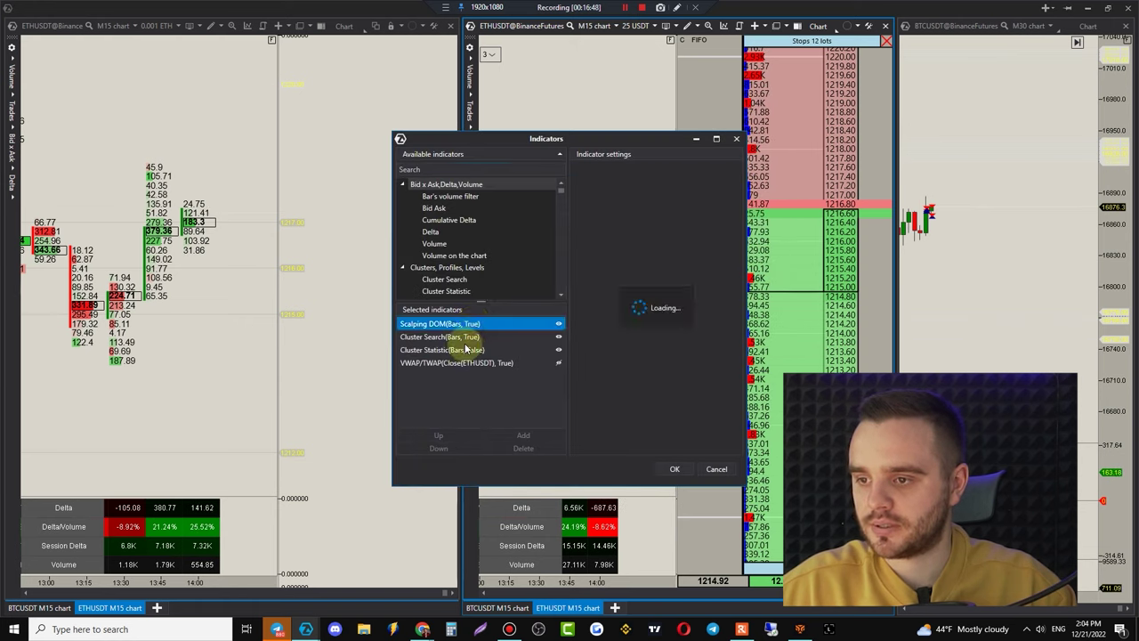
{"action": "left_click", "coordinate": [463, 339]}
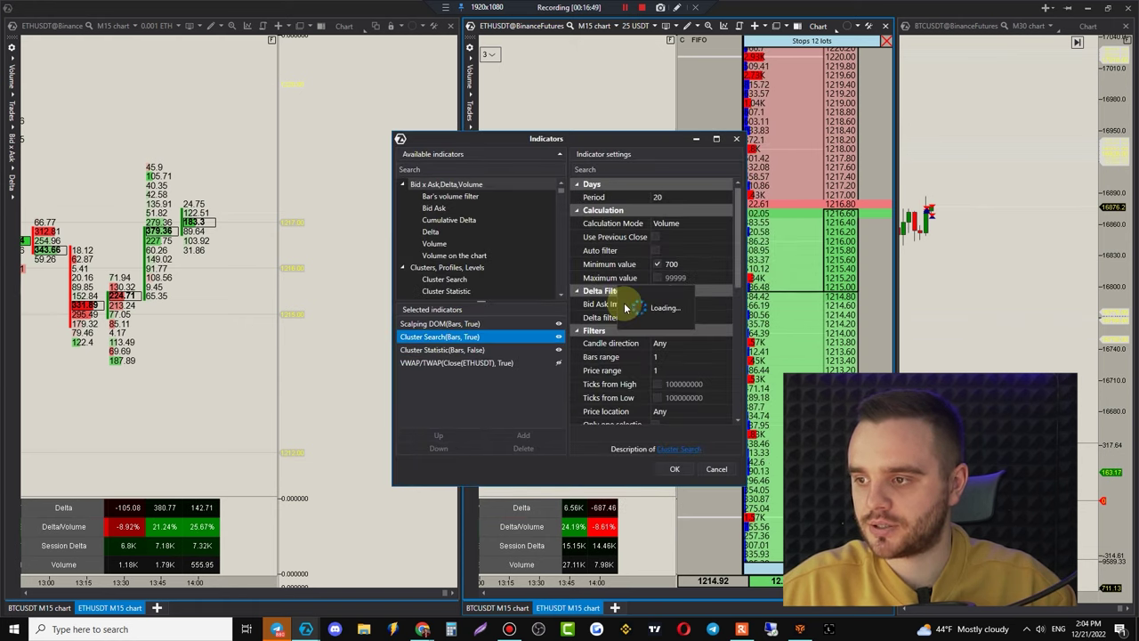
{"action": "left_click", "coordinate": [676, 265]}
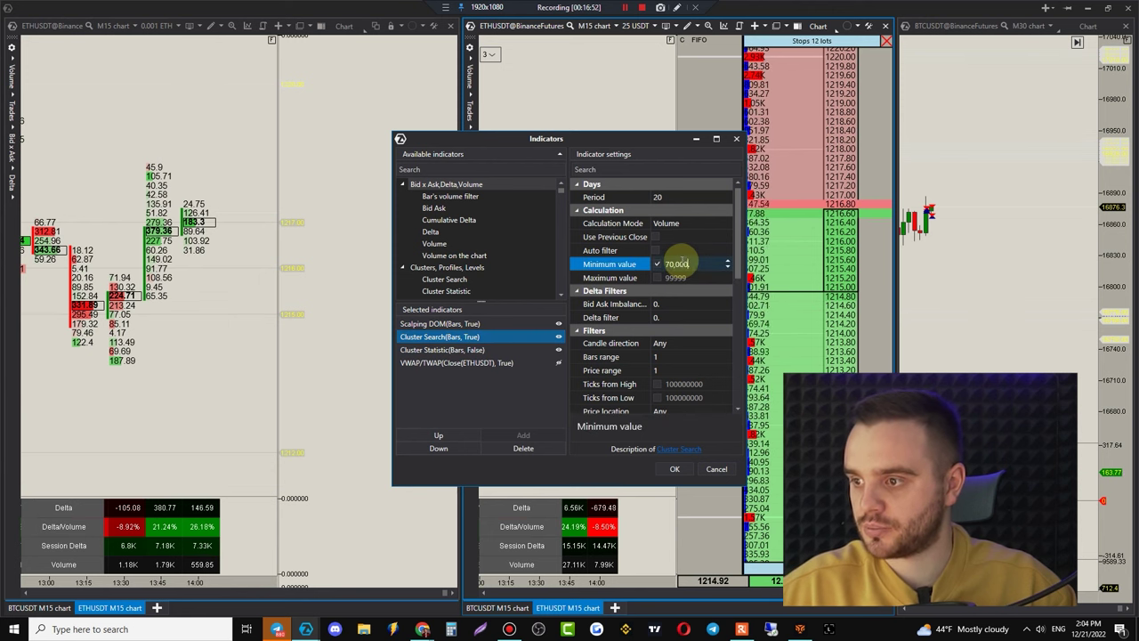
{"action": "left_click", "coordinate": [672, 469]}
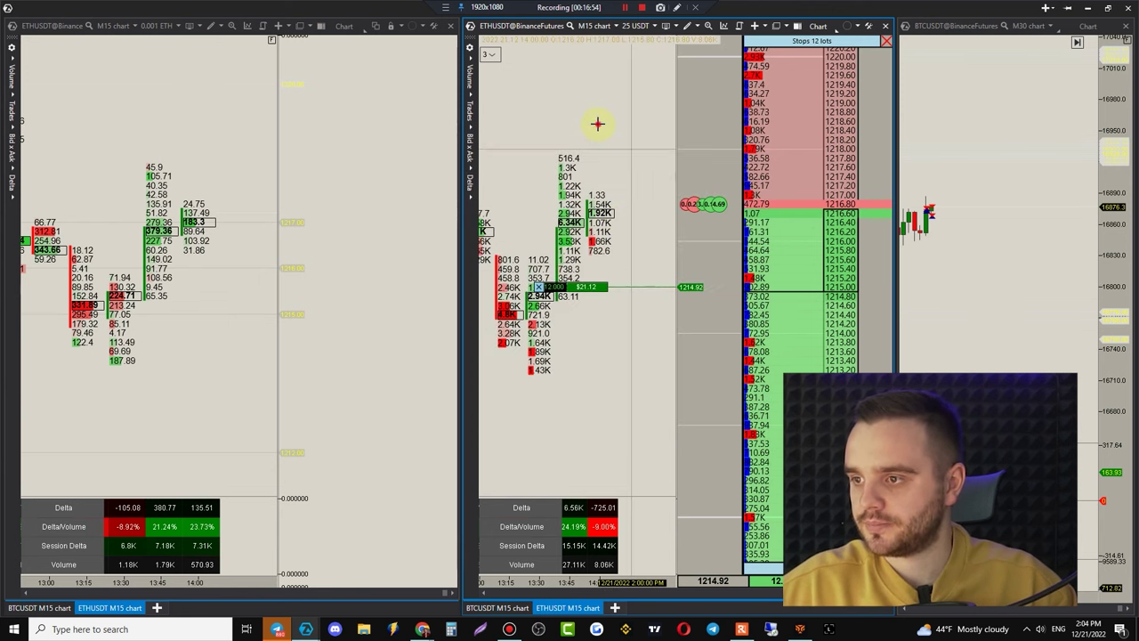
{"action": "scroll", "coordinate": [617, 134], "scroll_direction": "up", "scroll_amount": 3}
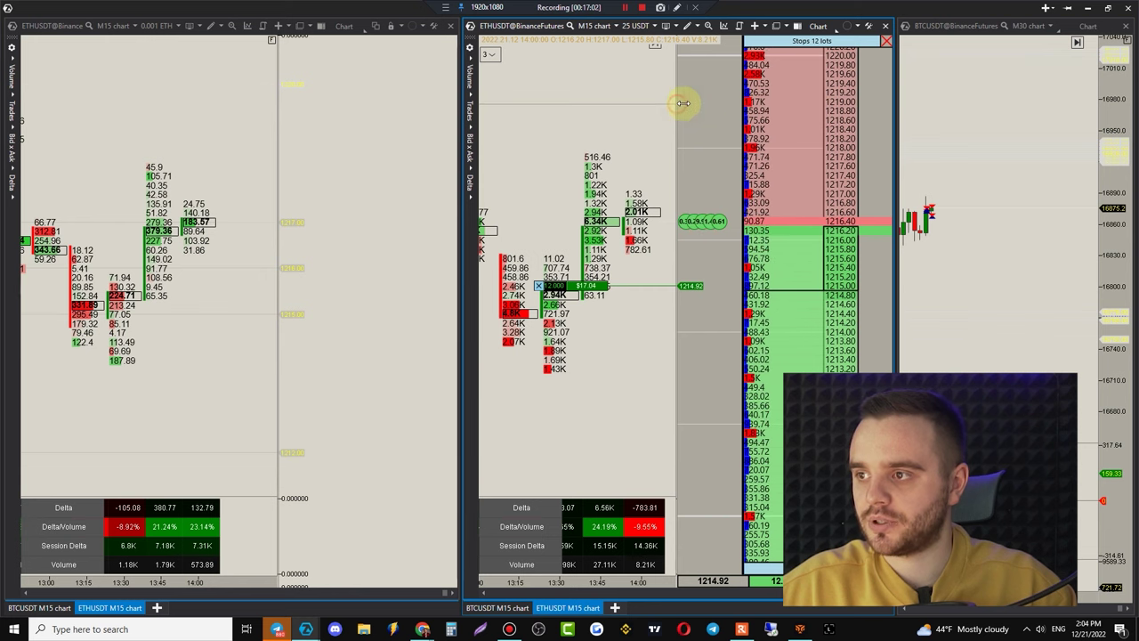
{"action": "left_click_drag", "start_coordinate": [676, 103], "coordinate": [709, 103]}
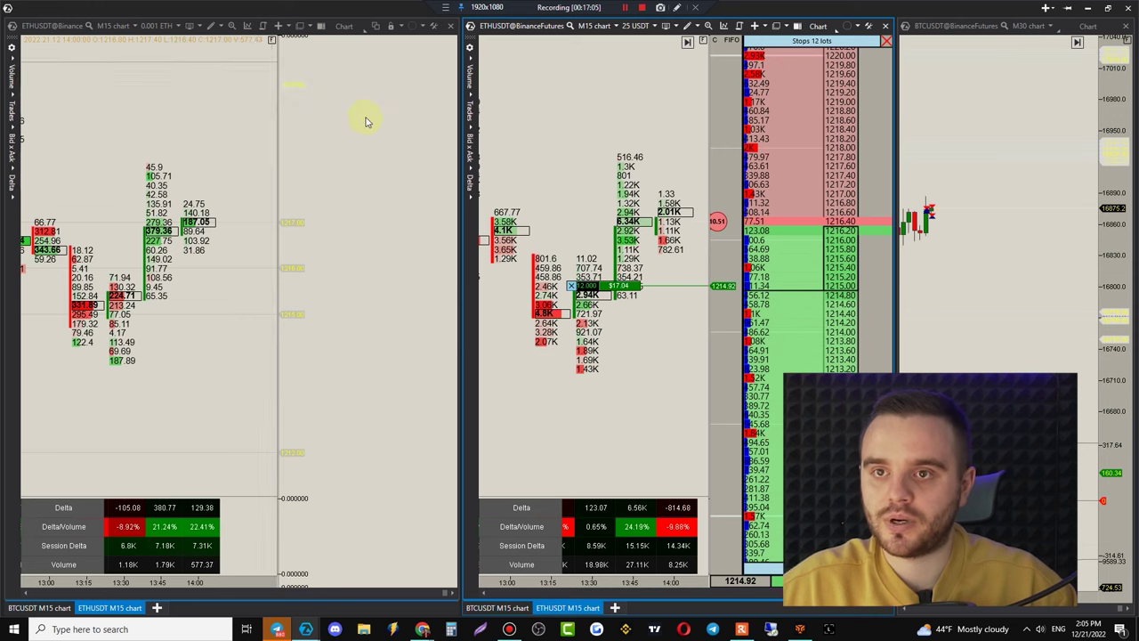
{"action": "left_click", "coordinate": [66, 31]}
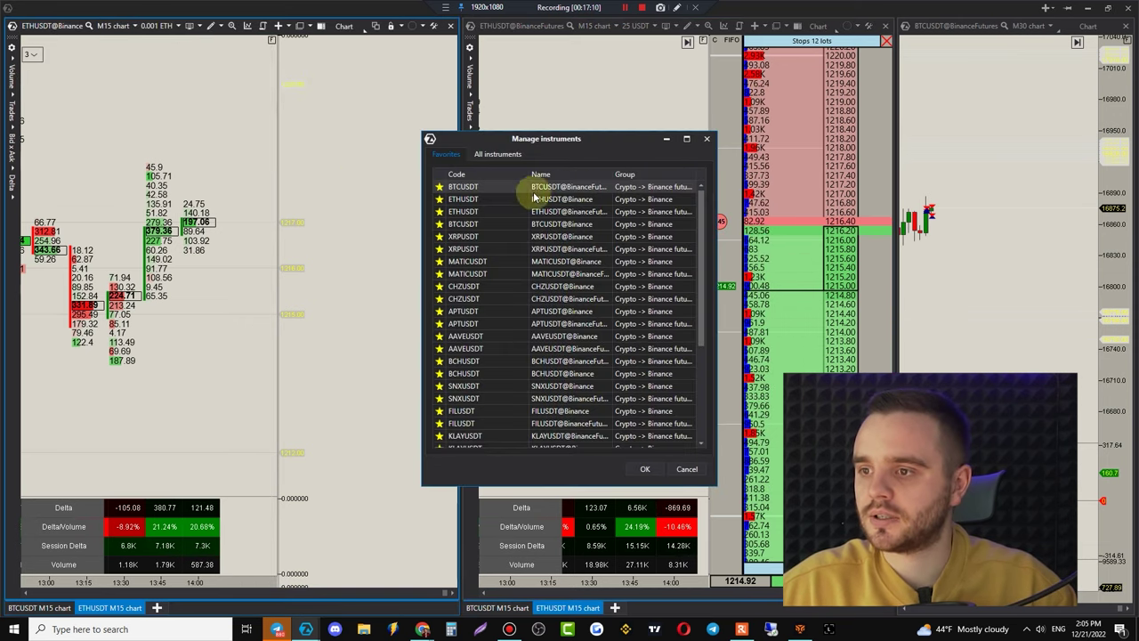
{"action": "left_click", "coordinate": [498, 200]}
{"action": "left_click", "coordinate": [705, 143]}
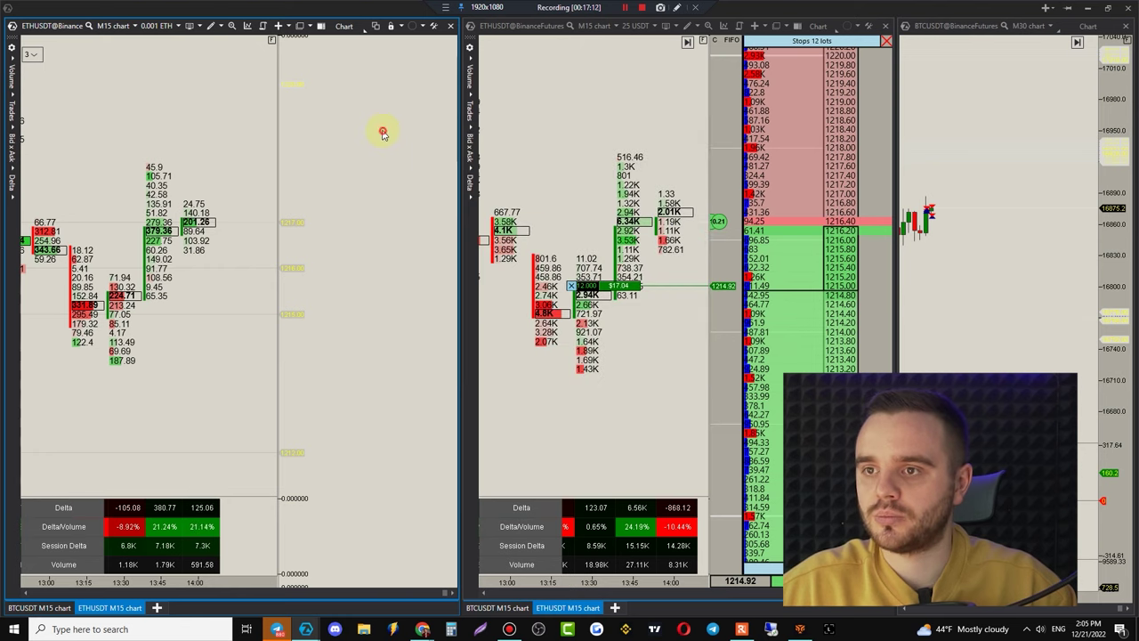
- Close the spot ETHUSDT M15 chart and switch between the futures BTCUSDT and ETHUSDT tabs, ending on ETHUSDT
{"action": "left_click", "coordinate": [481, 607]}
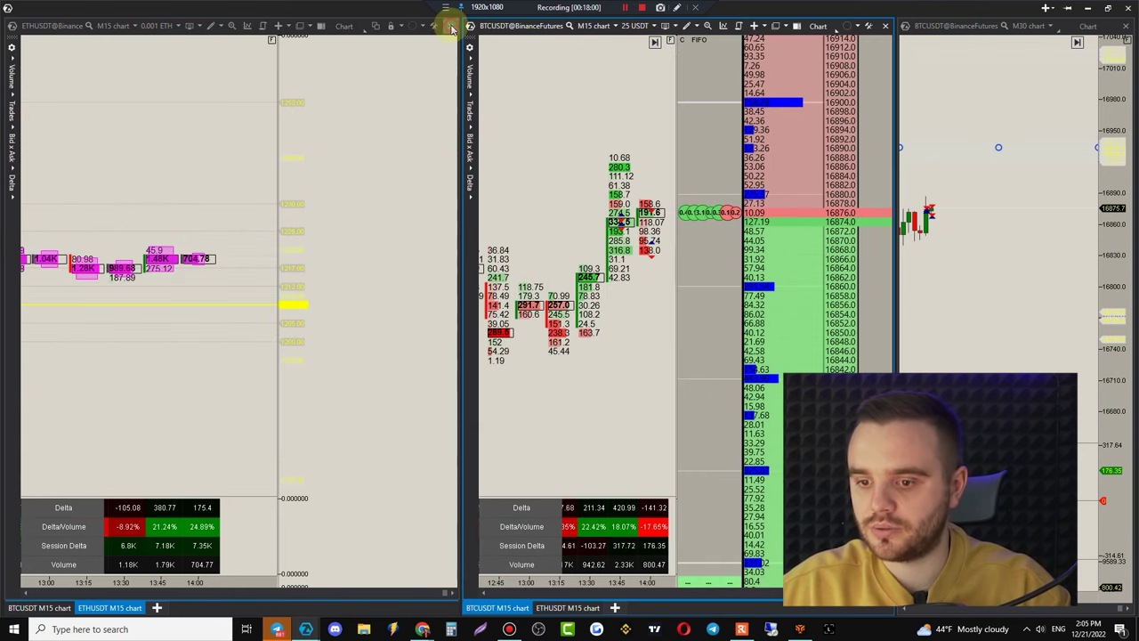
{"action": "left_click", "coordinate": [451, 27]}
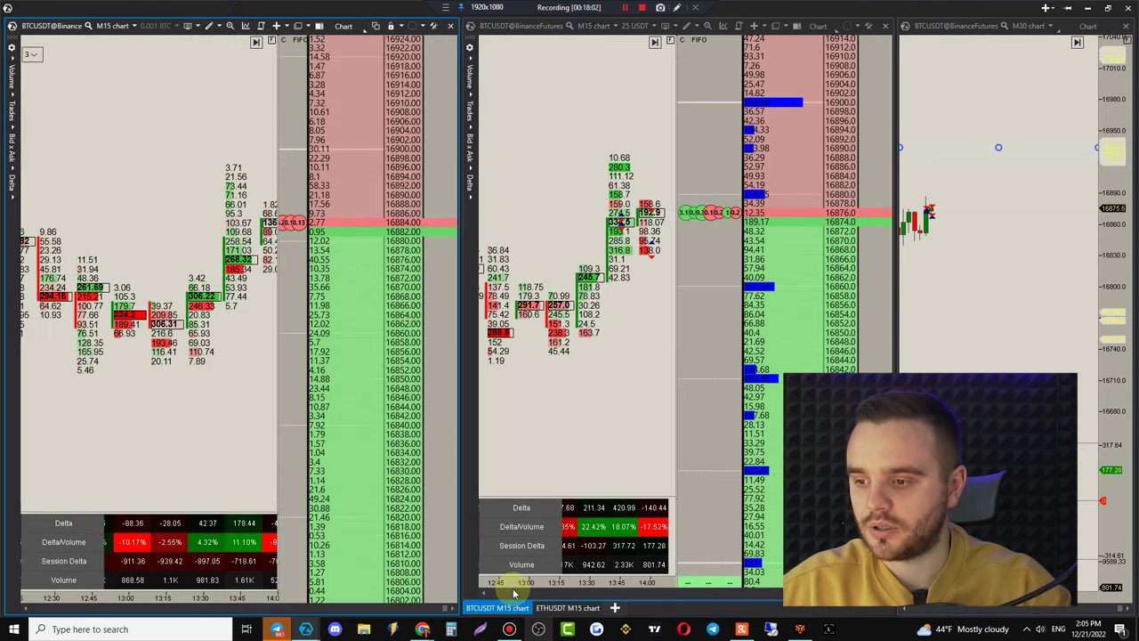
{"action": "left_click", "coordinate": [558, 608]}
{"action": "left_click", "coordinate": [500, 607]}
{"action": "left_click", "coordinate": [561, 608]}
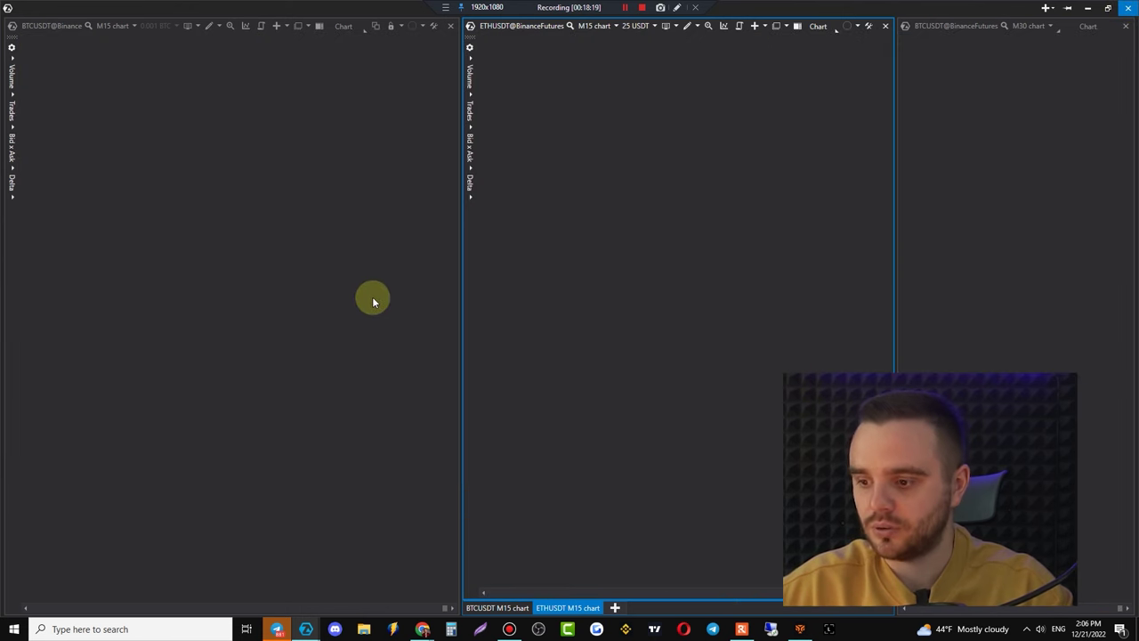
- Bring up the chart window of the ETH layout and examine its futures M15 and M30 charts
{"action": "left_click", "coordinate": [364, 623]}
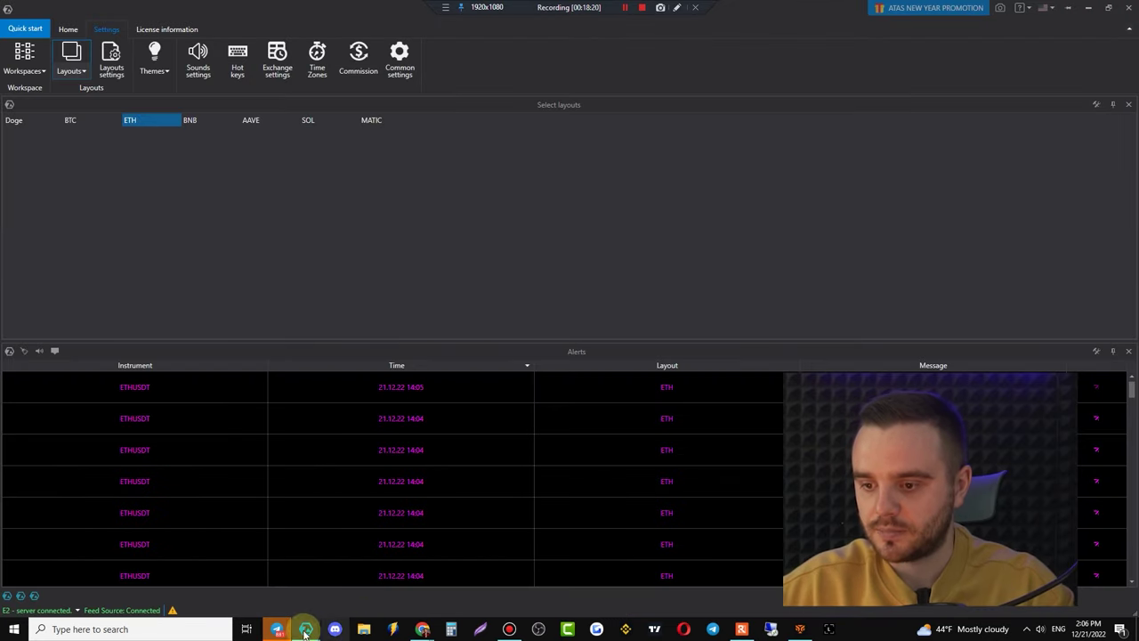
{"action": "mouse_move", "coordinate": [312, 632]}
{"action": "left_click", "coordinate": [372, 570]}
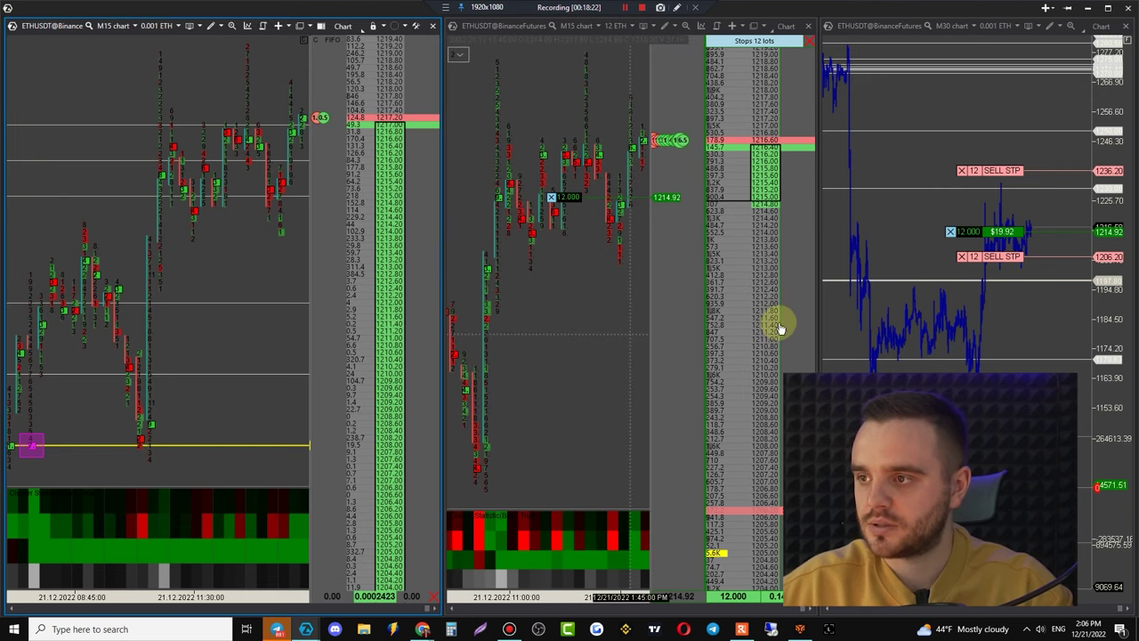
{"action": "scroll", "coordinate": [591, 356], "scroll_direction": "up", "scroll_amount": 4}
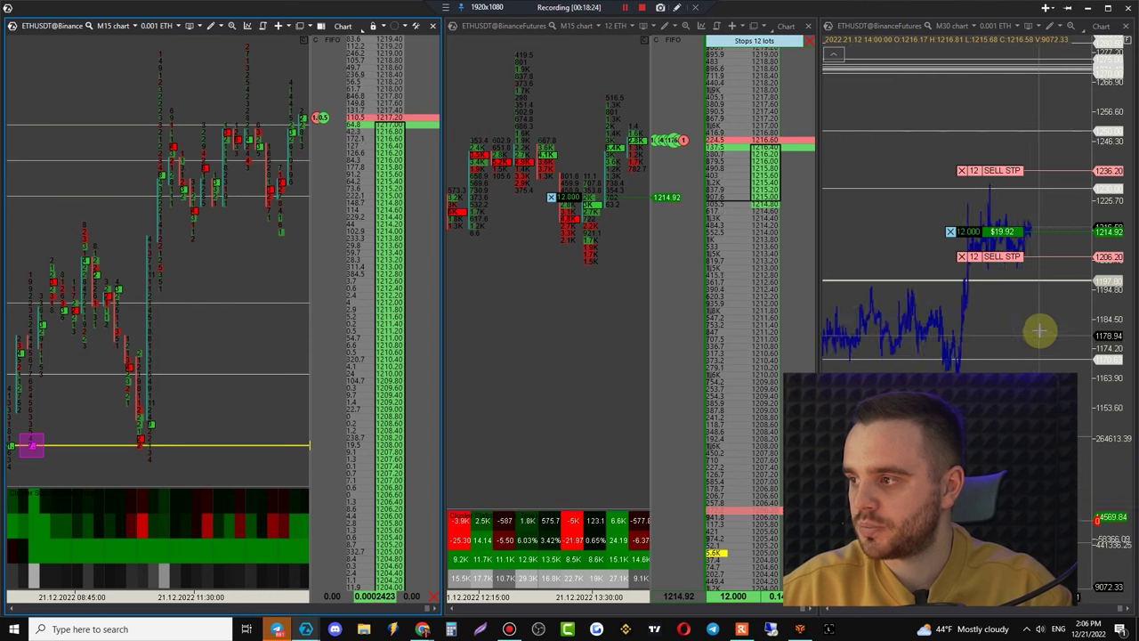
{"action": "scroll", "coordinate": [1046, 334], "scroll_direction": "up", "scroll_amount": 3}
- Return to the main ATAS window and load the BTC layout
{"action": "mouse_move", "coordinate": [305, 630]}
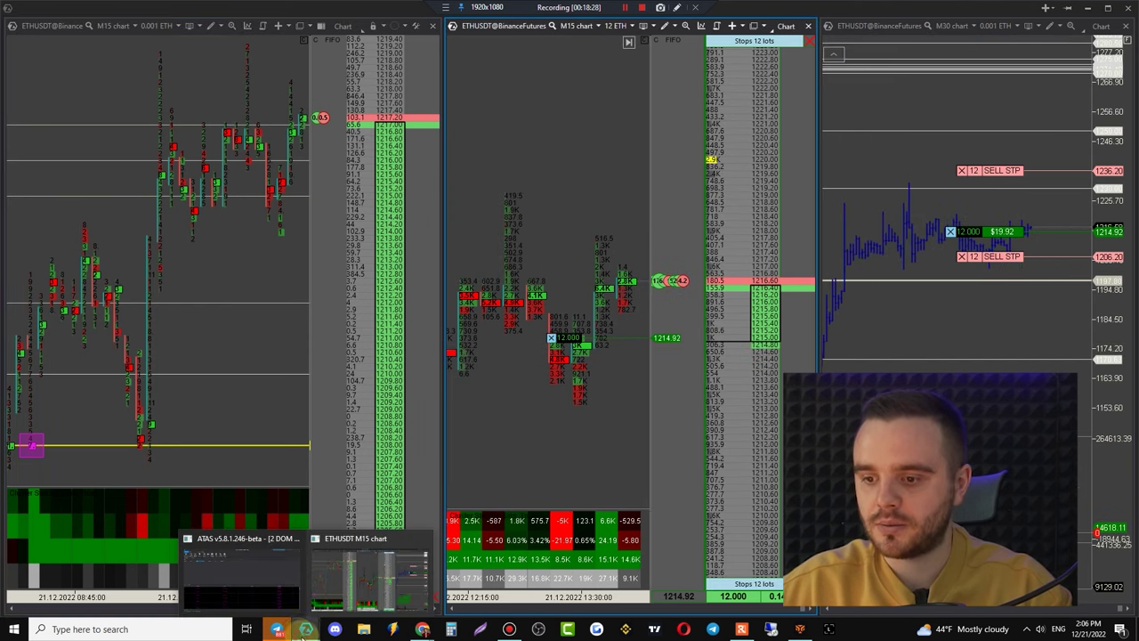
{"action": "left_click", "coordinate": [241, 577]}
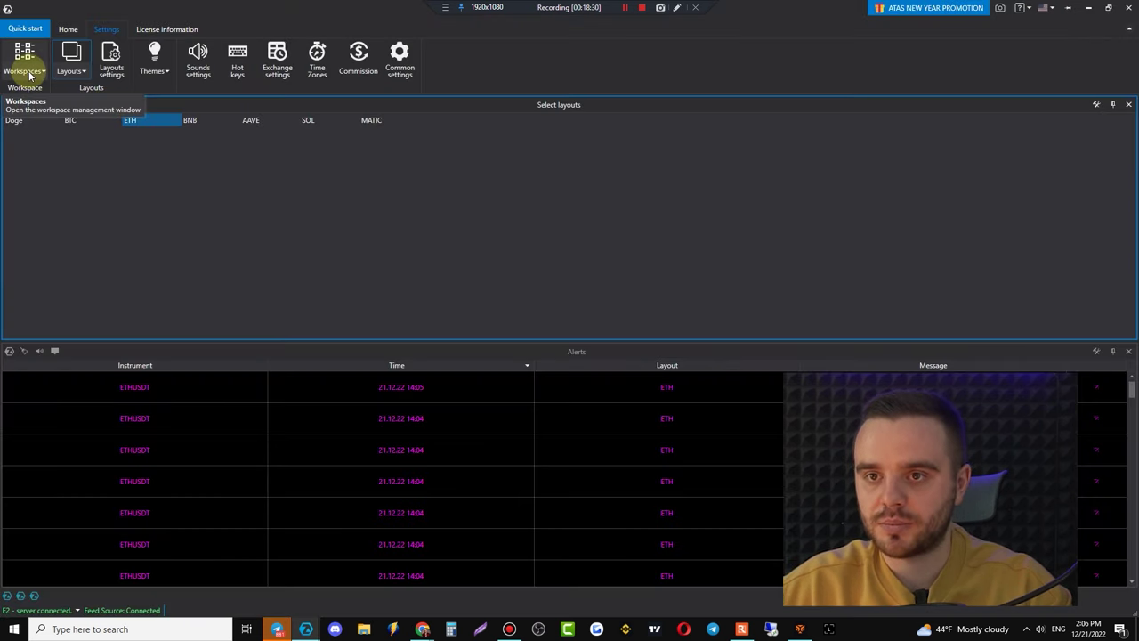
{"action": "left_click", "coordinate": [60, 68]}
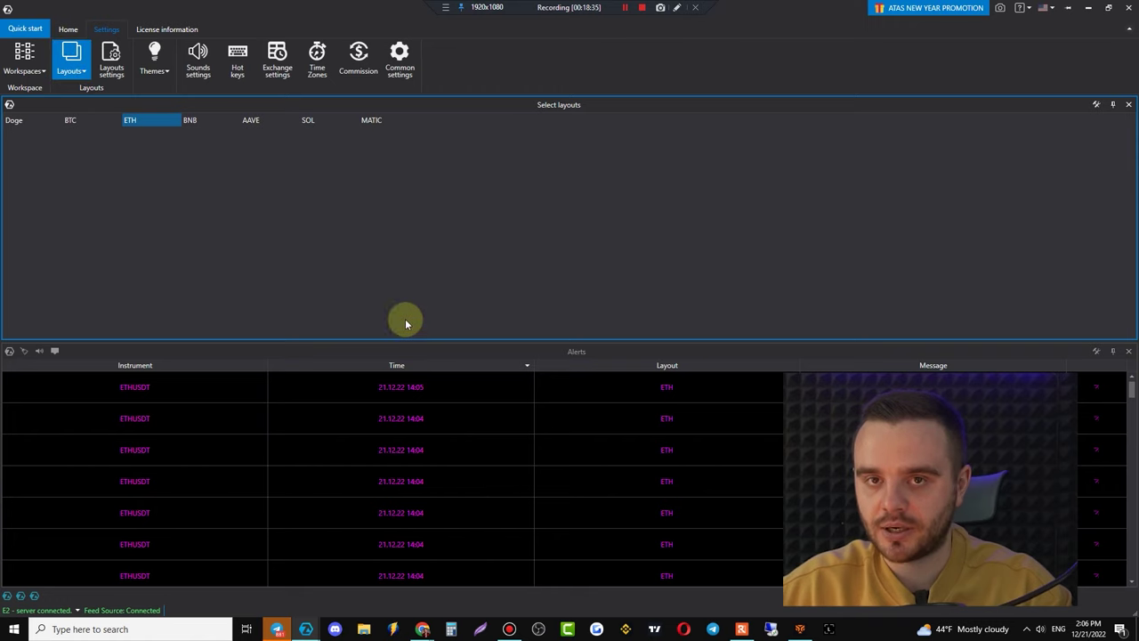
{"action": "left_click", "coordinate": [73, 122]}
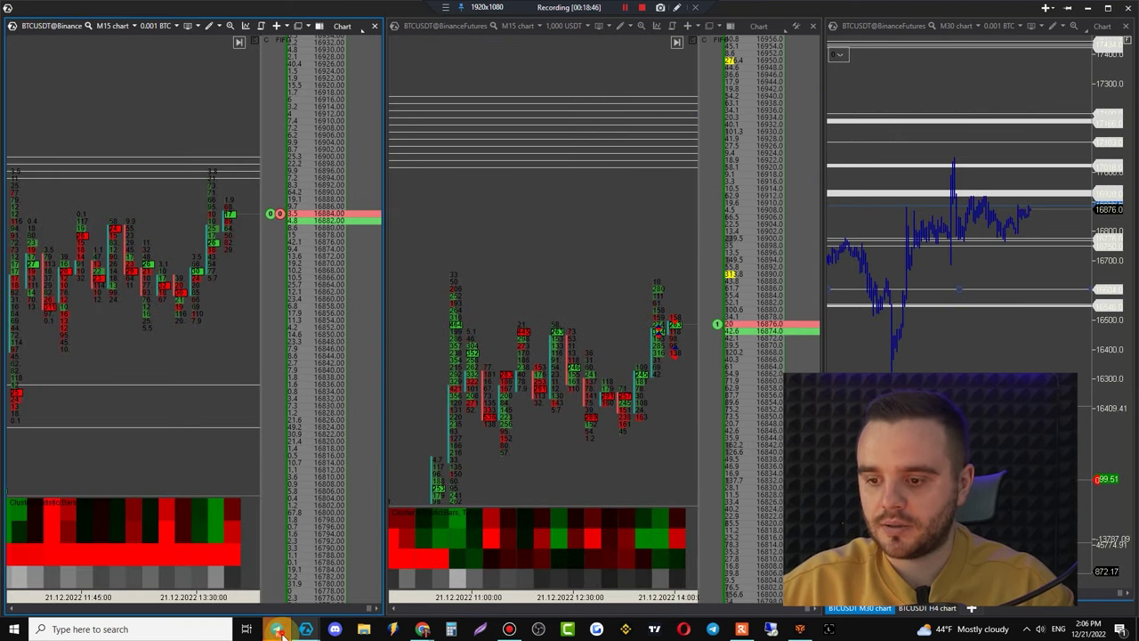
- Load the BNB layout from the main ATAS window and examine its spot and futures BNBUSDT M15 charts
{"action": "mouse_move", "coordinate": [306, 630]}
{"action": "left_click", "coordinate": [242, 593]}
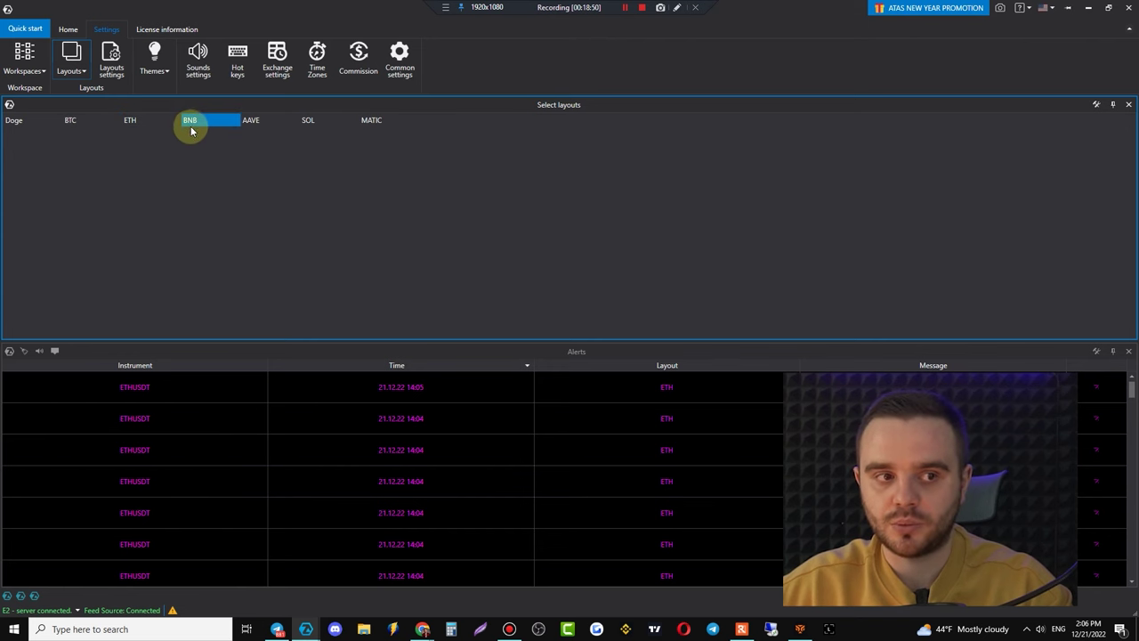
{"action": "left_click", "coordinate": [189, 124]}
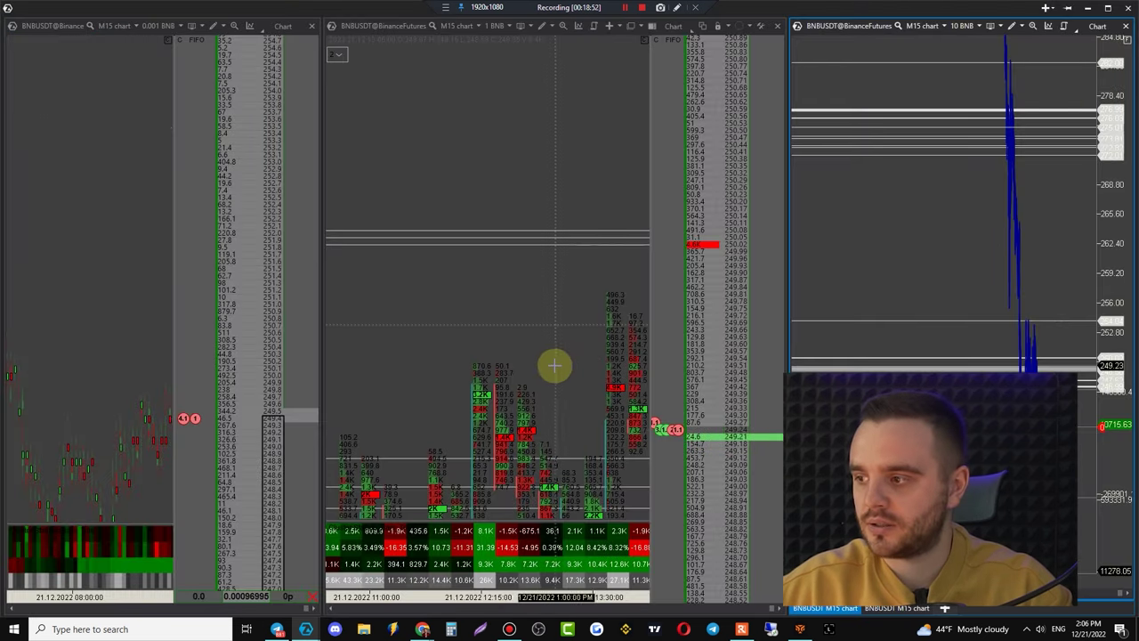
{"action": "scroll", "coordinate": [975, 263], "scroll_direction": "up", "scroll_amount": 6}
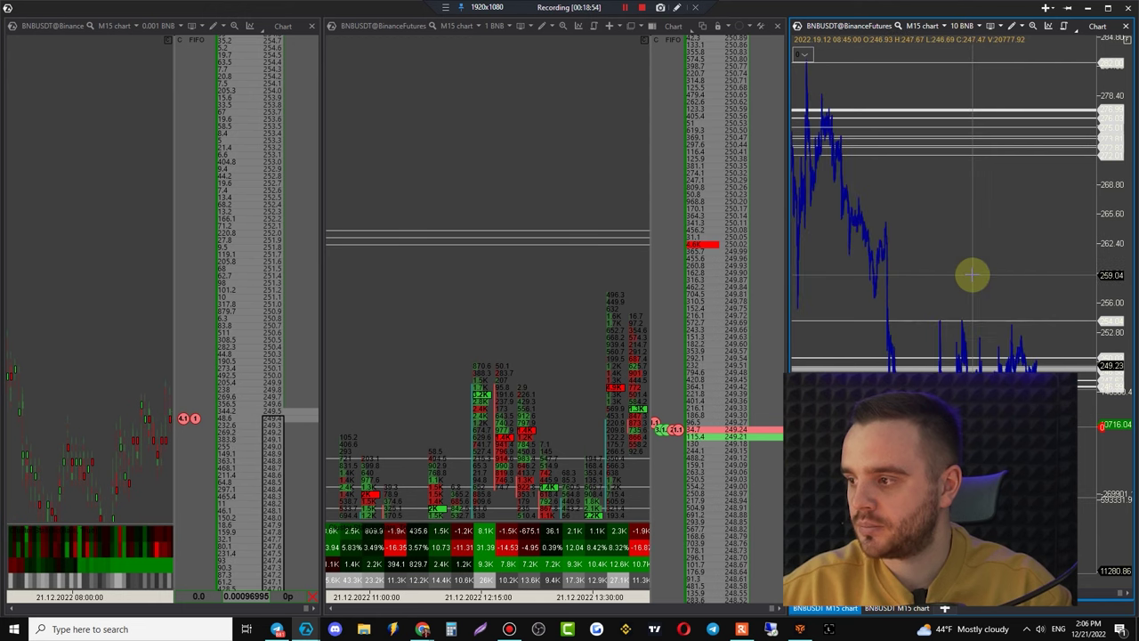
{"action": "scroll", "coordinate": [976, 266], "scroll_direction": "up", "scroll_amount": 2}
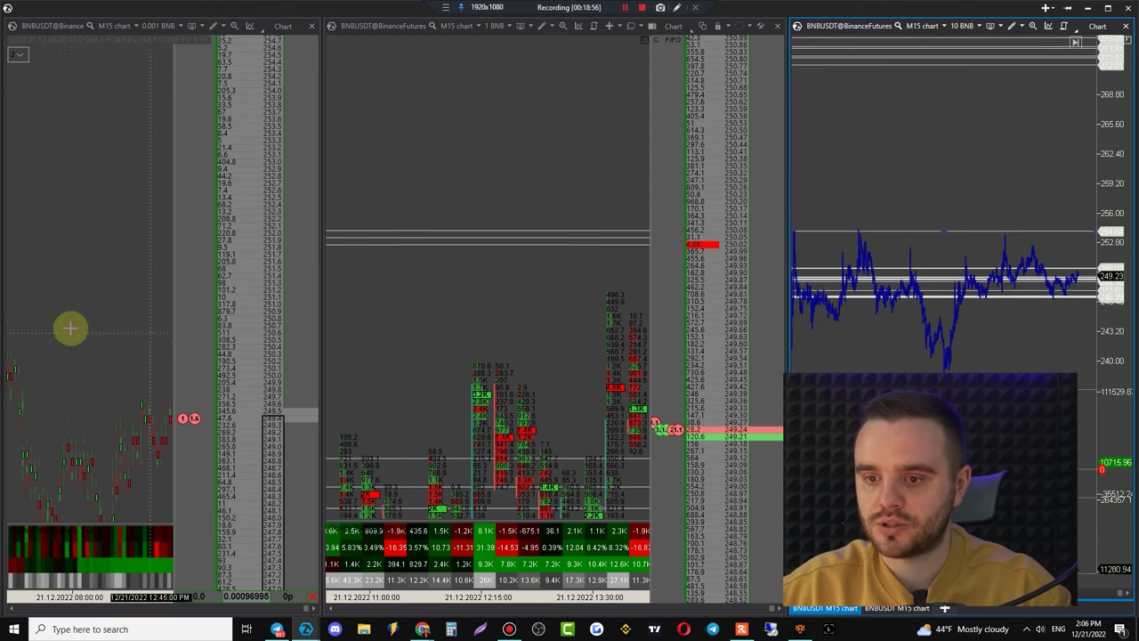
{"action": "scroll", "coordinate": [112, 283], "scroll_direction": "up", "scroll_amount": 4}
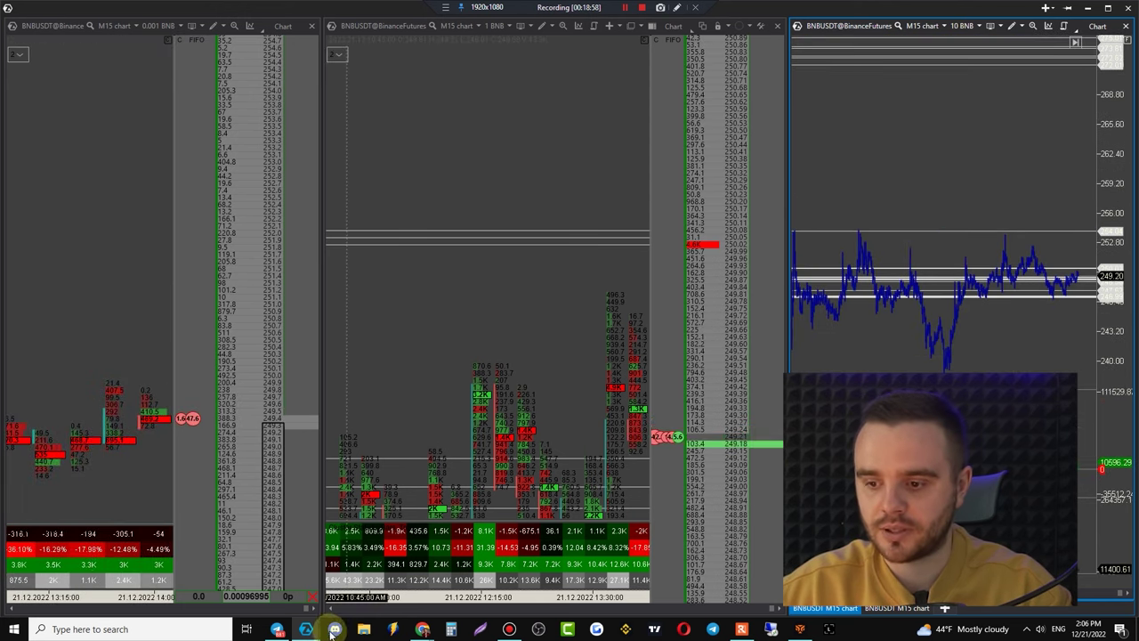
- Return to the main ATAS window and open the settings of the layouts list
{"action": "mouse_move", "coordinate": [305, 629]}
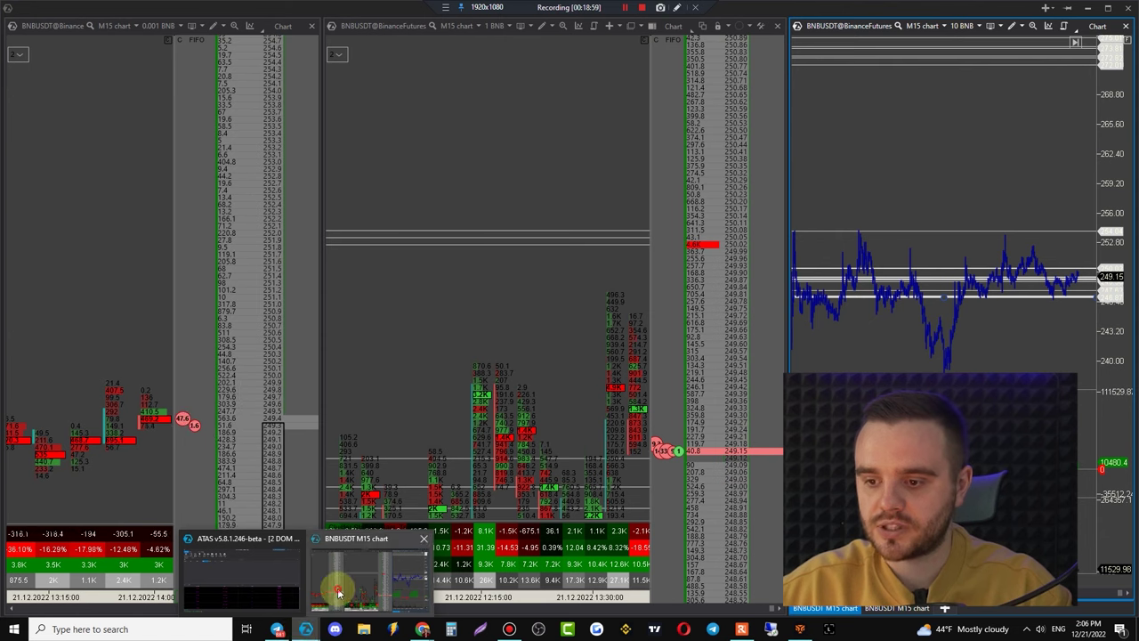
{"action": "left_click", "coordinate": [237, 591]}
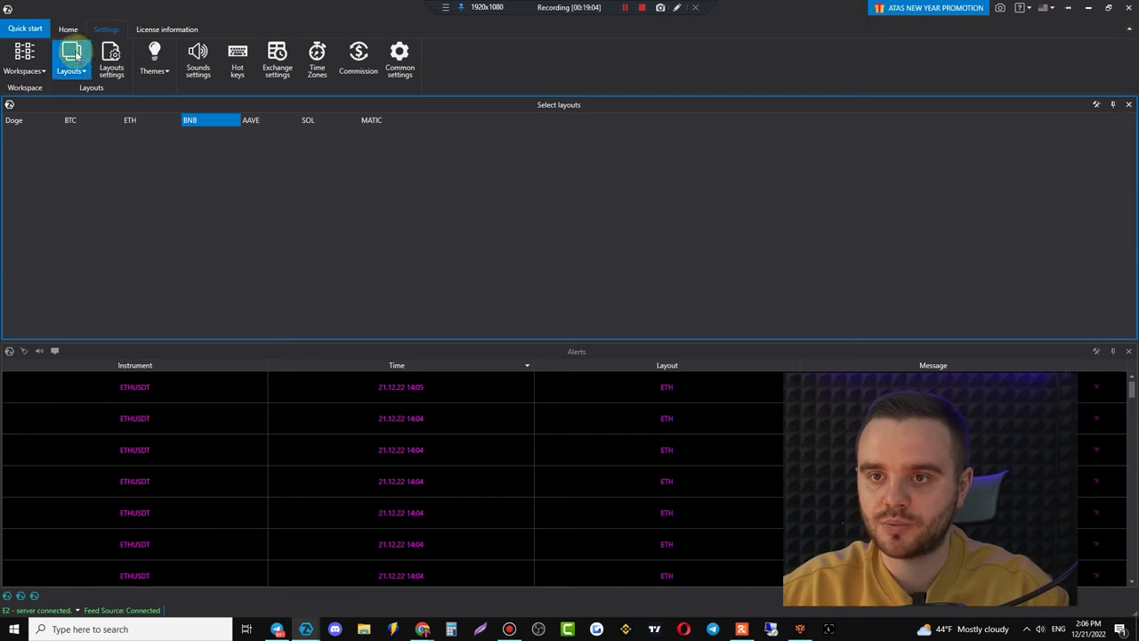
{"action": "left_click", "coordinate": [1097, 105]}
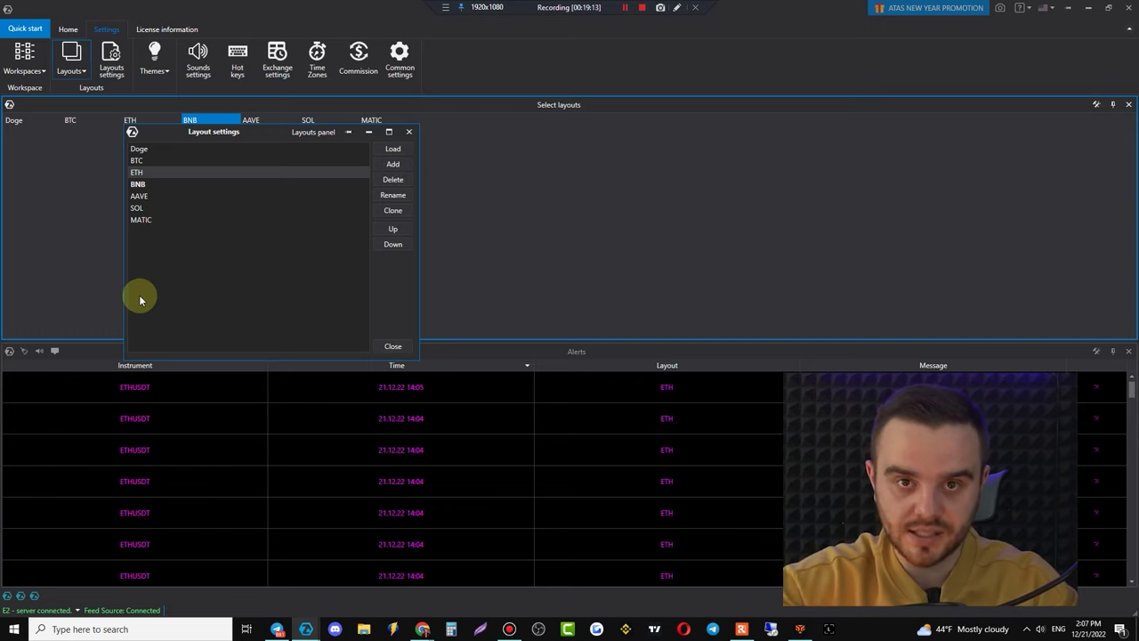
{"action": "left_click", "coordinate": [146, 162]}
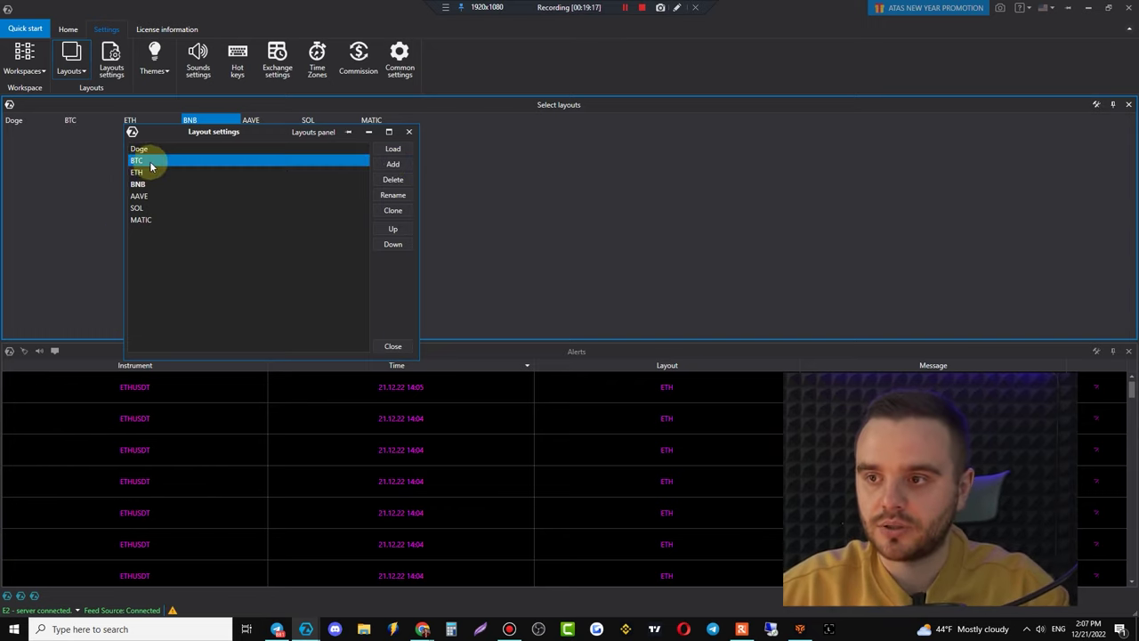
{"action": "left_click", "coordinate": [394, 165]}
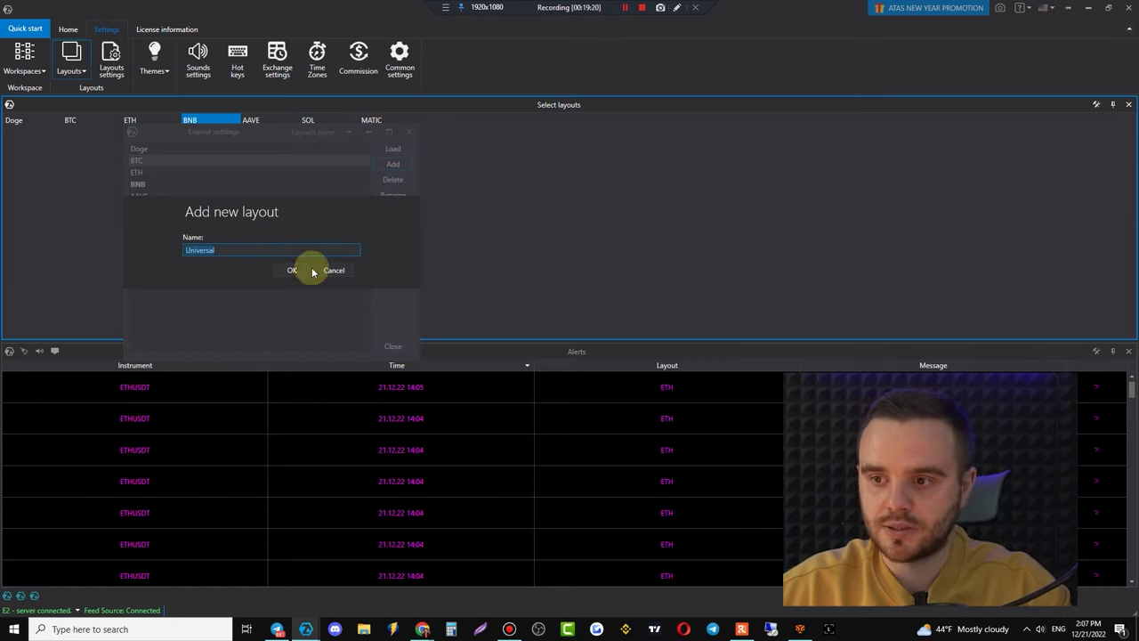
{"action": "left_click", "coordinate": [330, 271]}
- Clone the BTC layout under the name APT
{"action": "left_click", "coordinate": [140, 163]}
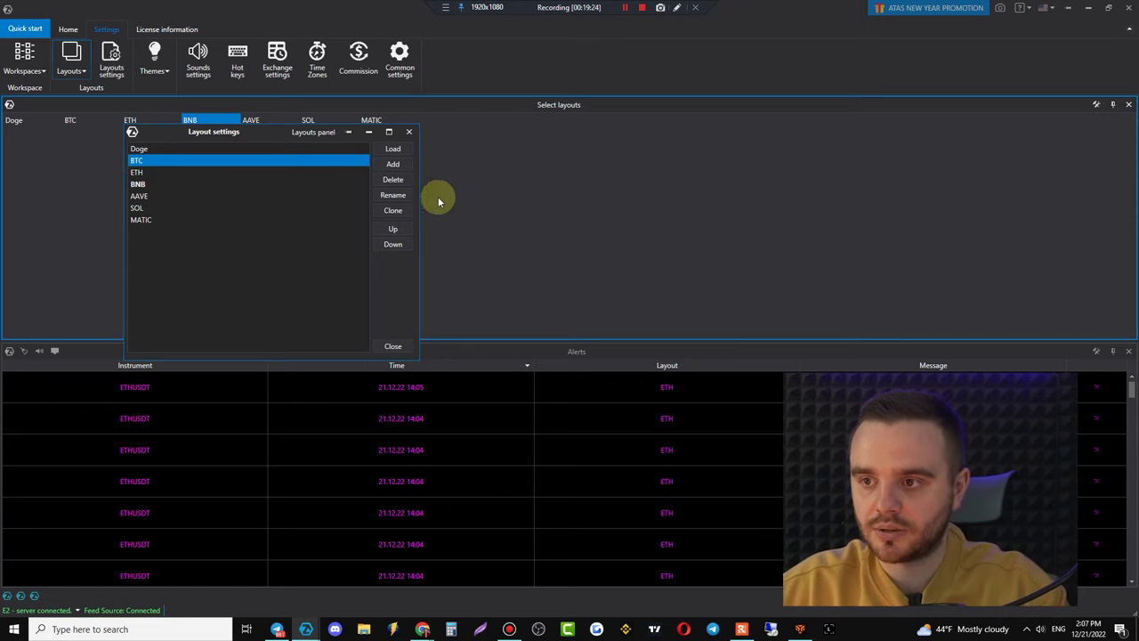
{"action": "left_click", "coordinate": [394, 211]}
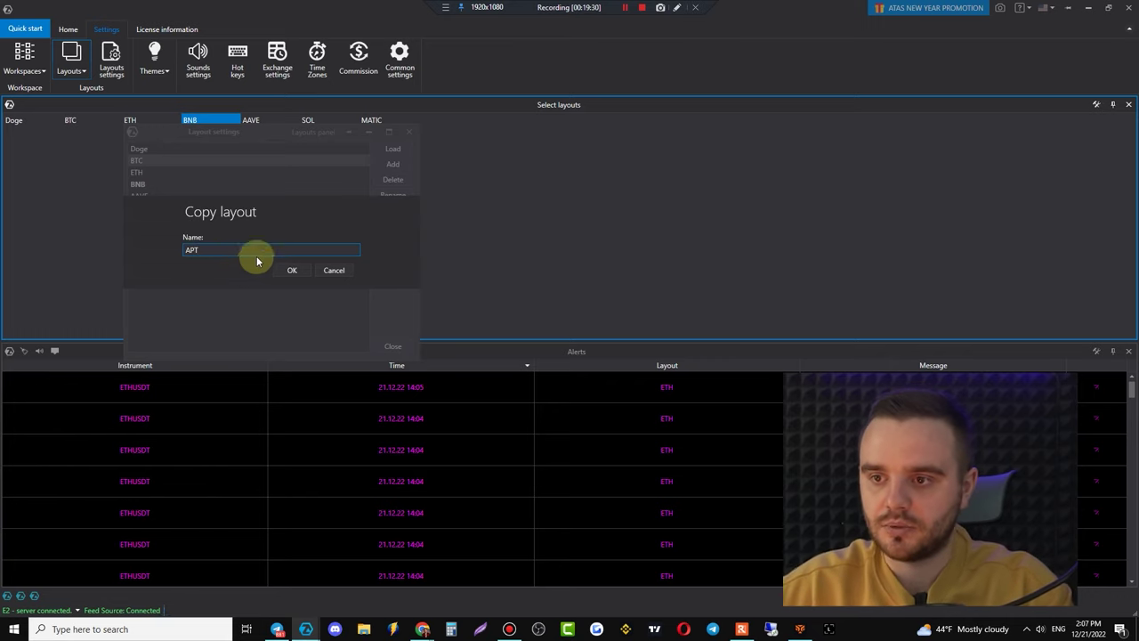
{"action": "left_click", "coordinate": [286, 272]}
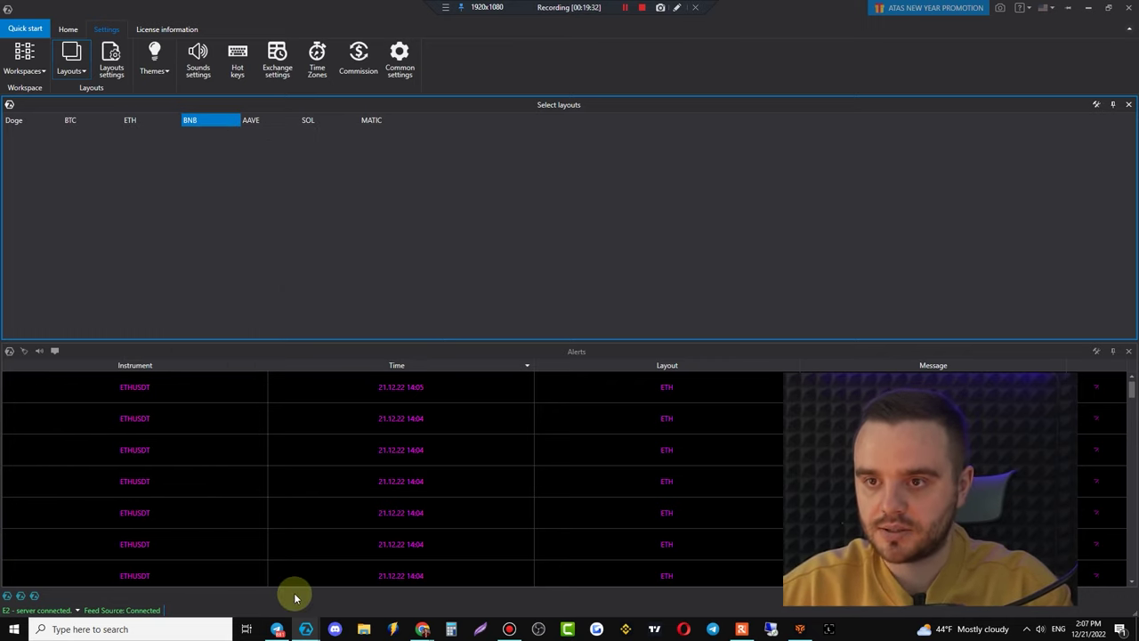
- Bring up the chart window of the APT layout containing the BTCUSDT H4 chart
{"action": "mouse_move", "coordinate": [303, 623]}
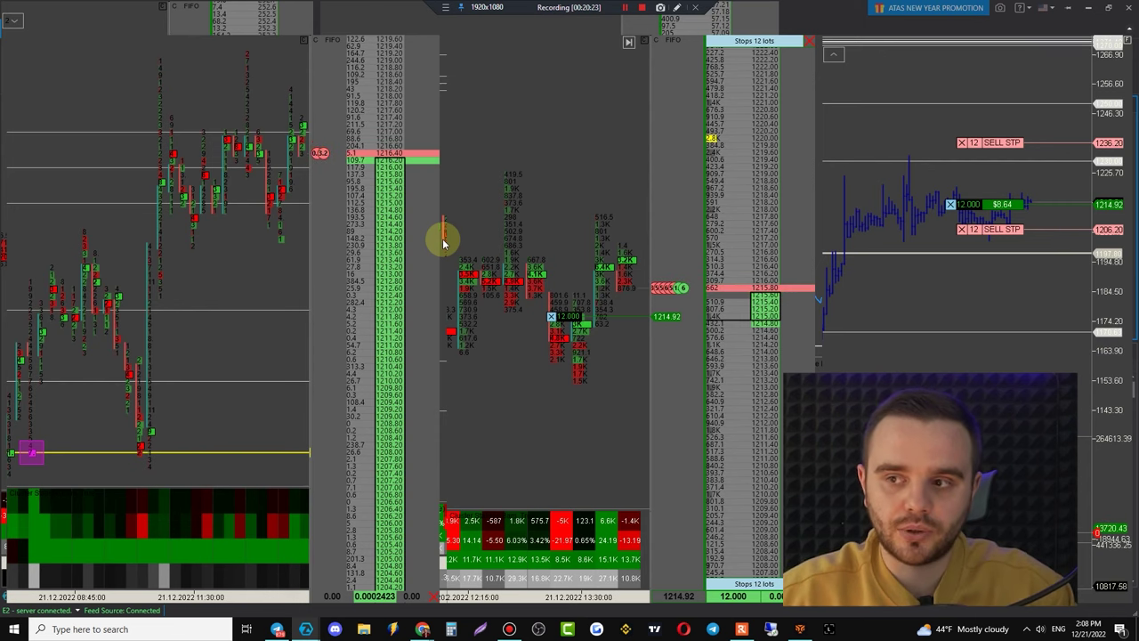
{"action": "left_click", "coordinate": [306, 629]}
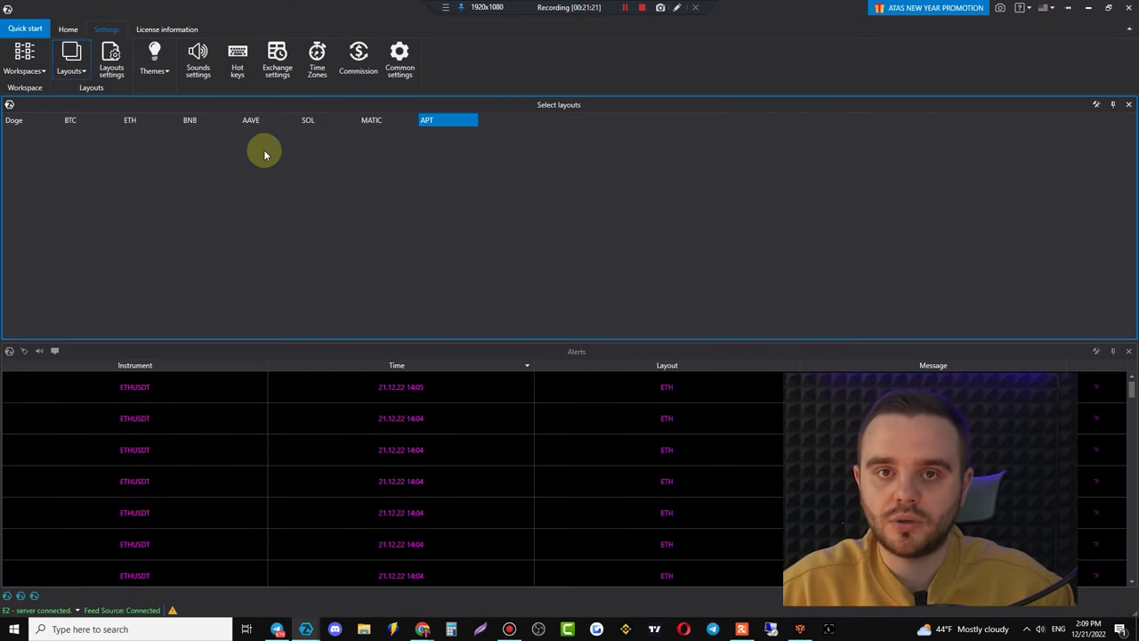
{"action": "mouse_move", "coordinate": [306, 629]}
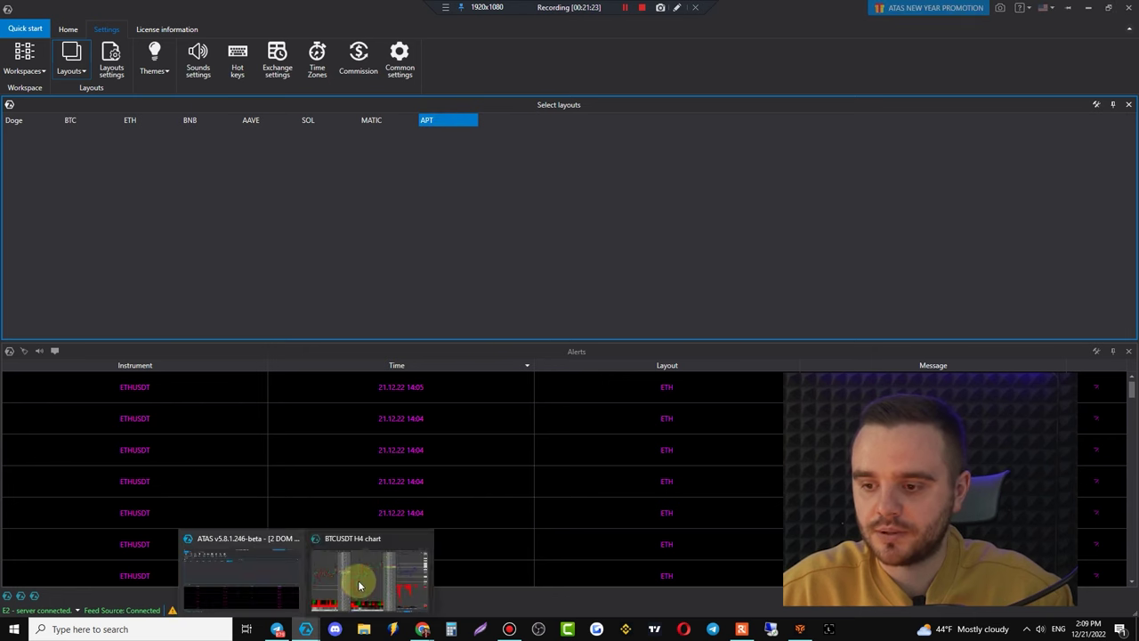
{"action": "left_click", "coordinate": [356, 580]}
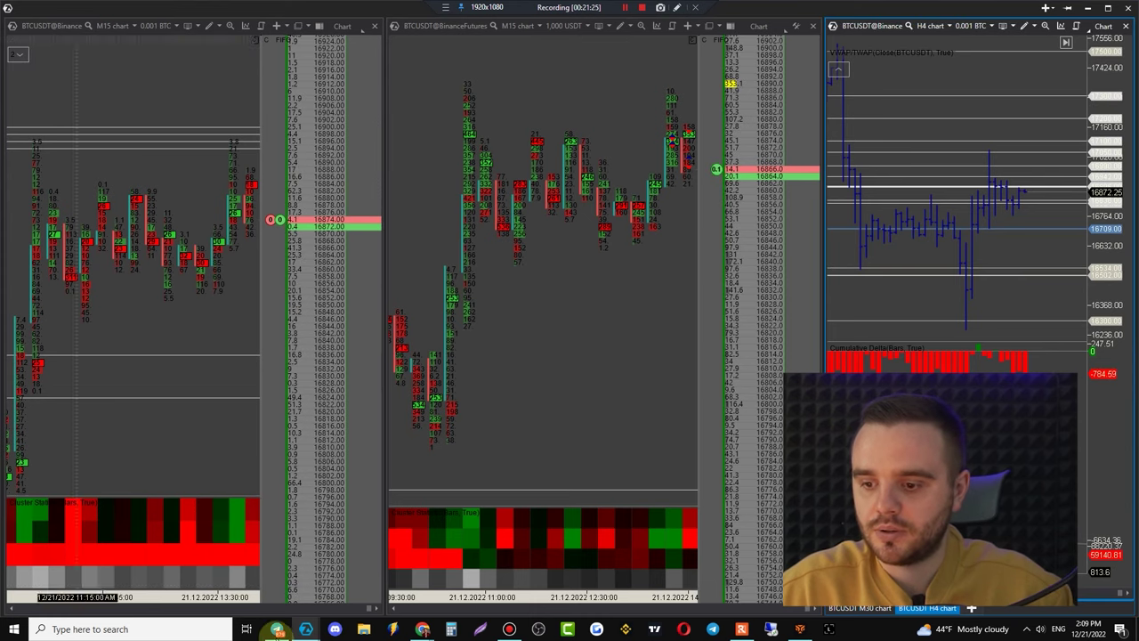
{"action": "mouse_move", "coordinate": [306, 629]}
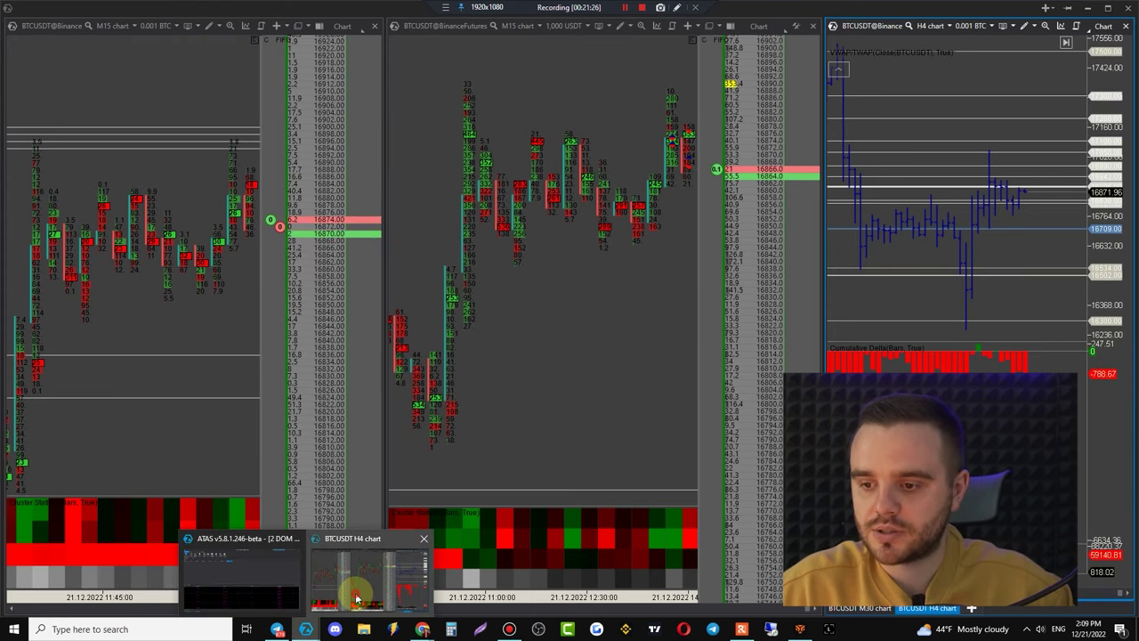
{"action": "left_click", "coordinate": [247, 599]}
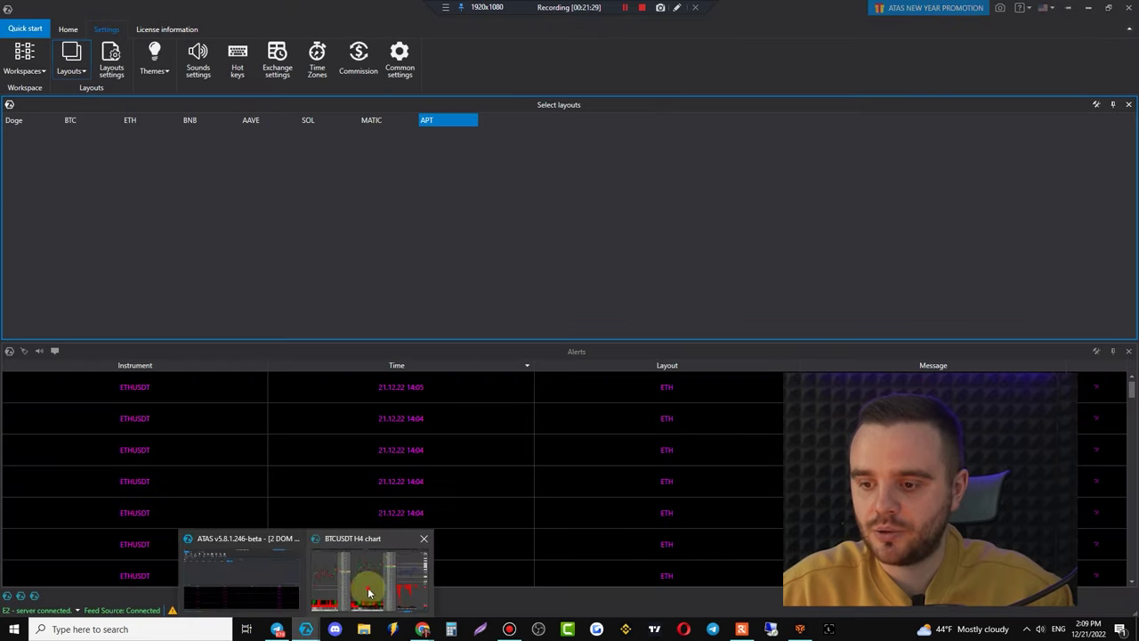
{"action": "mouse_move", "coordinate": [305, 630]}
{"action": "left_click", "coordinate": [370, 583]}
- Change the instrument of the spot BTCUSDT M15 chart to APTUSDT@Binance
{"action": "left_click", "coordinate": [129, 142]}
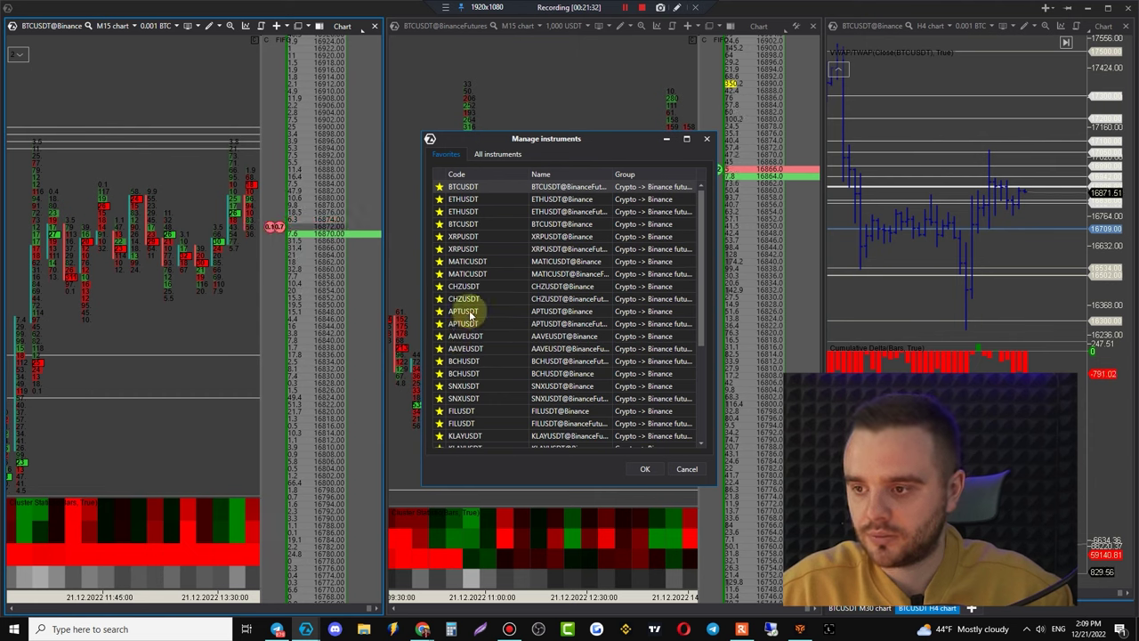
{"action": "left_click", "coordinate": [470, 325]}
{"action": "left_click", "coordinate": [644, 468]}
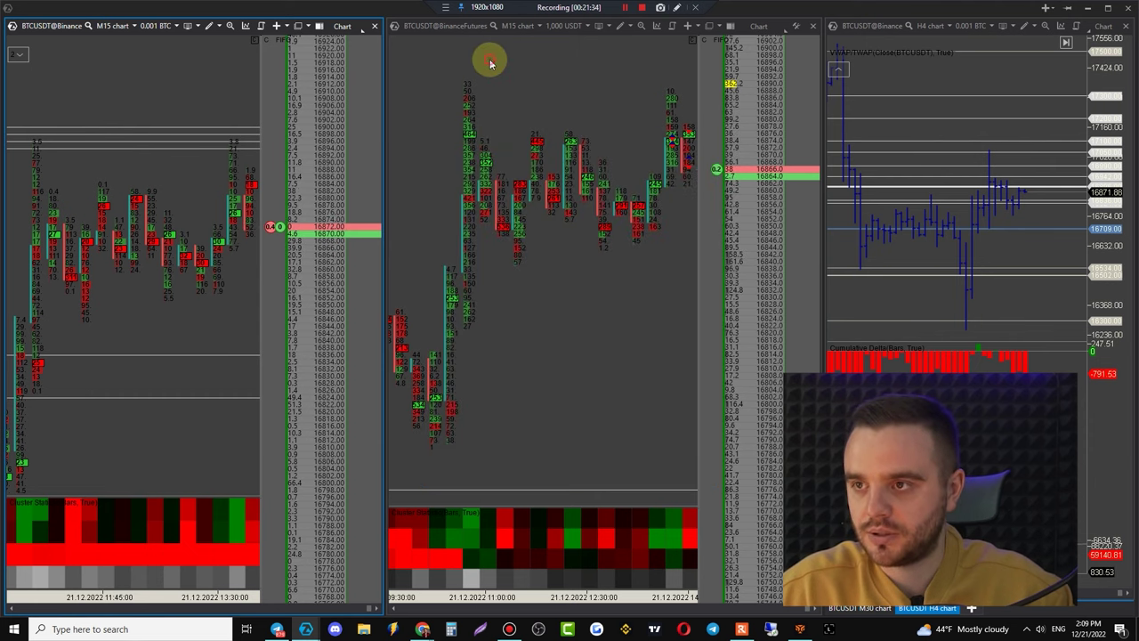
- Change the instrument of the futures BTCUSDT M15 chart to APTUSDT@BinanceFutures
{"action": "left_click", "coordinate": [469, 26]}
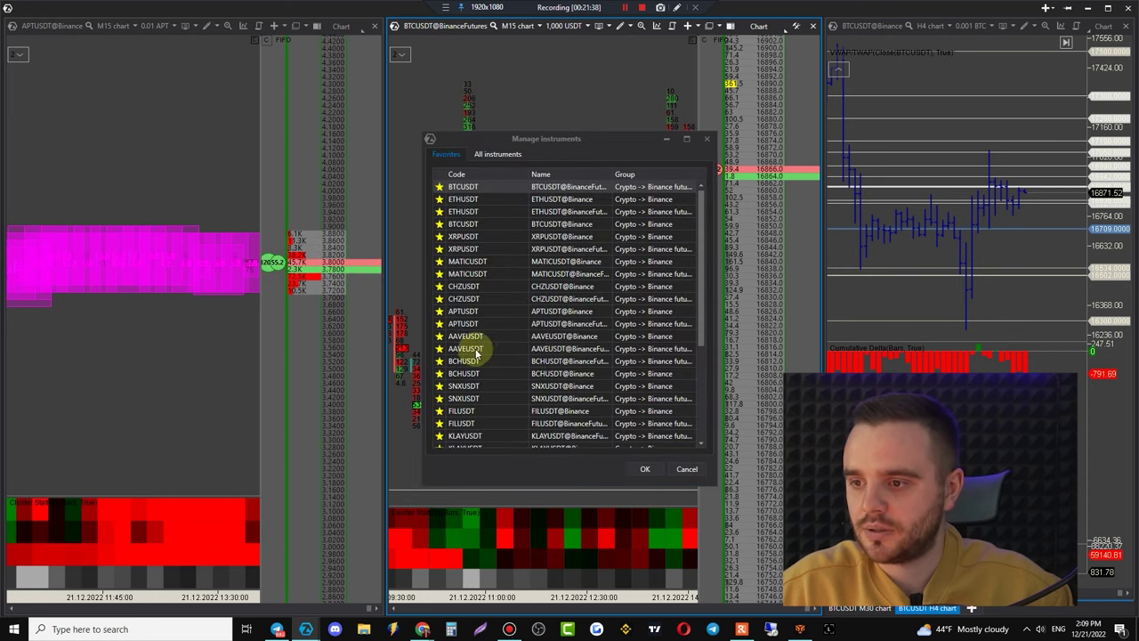
{"action": "left_click", "coordinate": [472, 326]}
{"action": "left_click", "coordinate": [645, 469]}
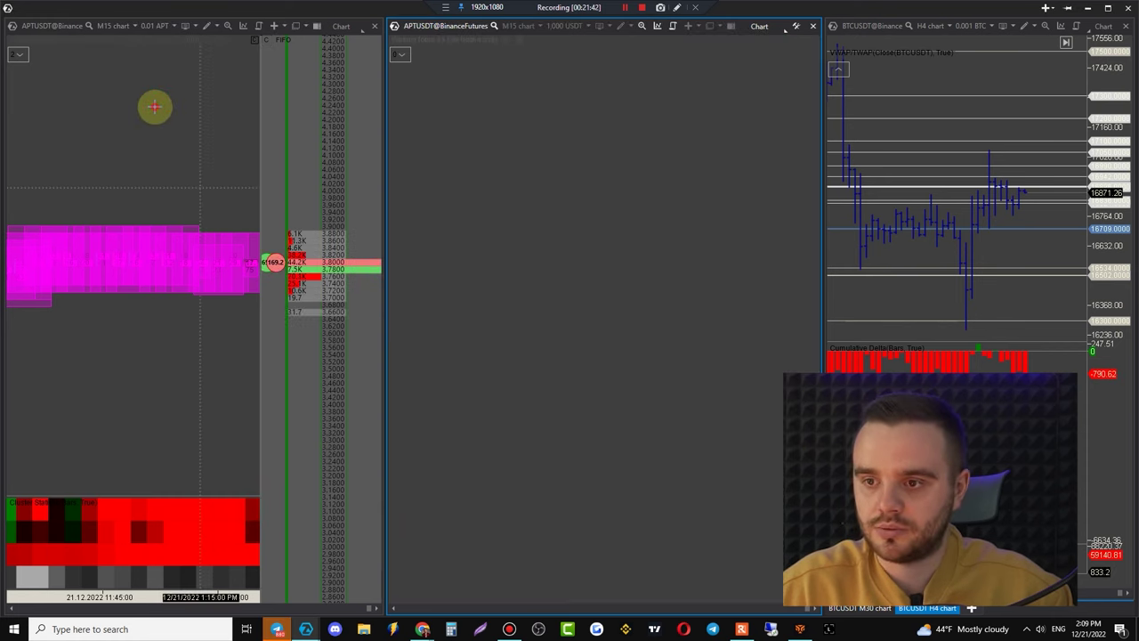
- Lower the scale of the spot APTUSDT M15 chart so its clusters are split into finer price levels
{"action": "left_click", "coordinate": [69, 62]}
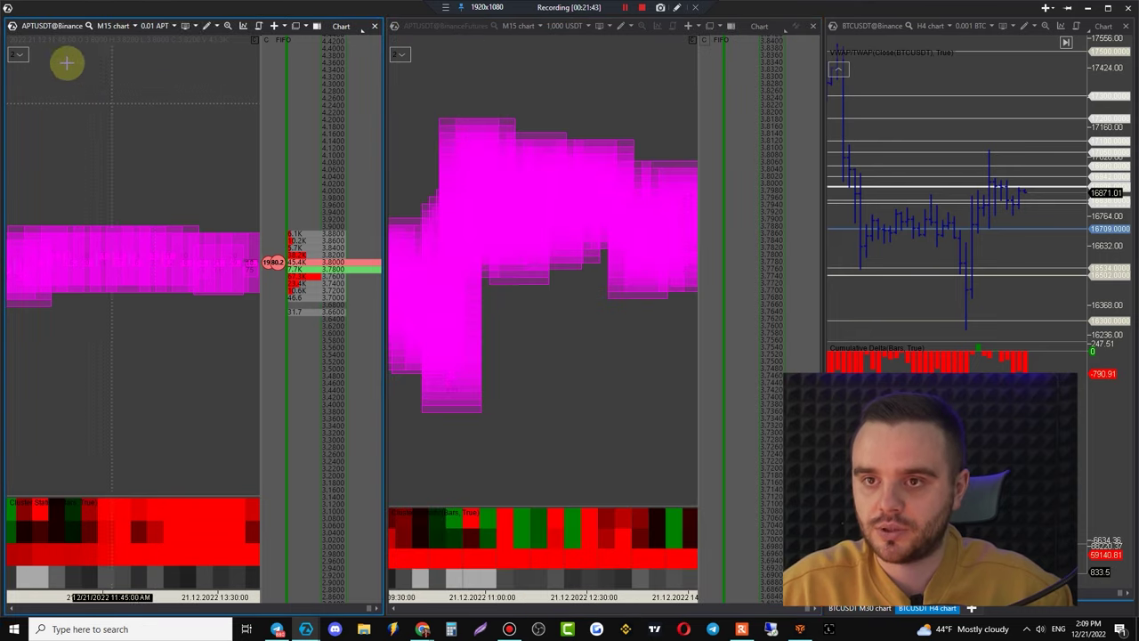
{"action": "left_click", "coordinate": [363, 27]}
{"action": "mouse_move", "coordinate": [306, 137]}
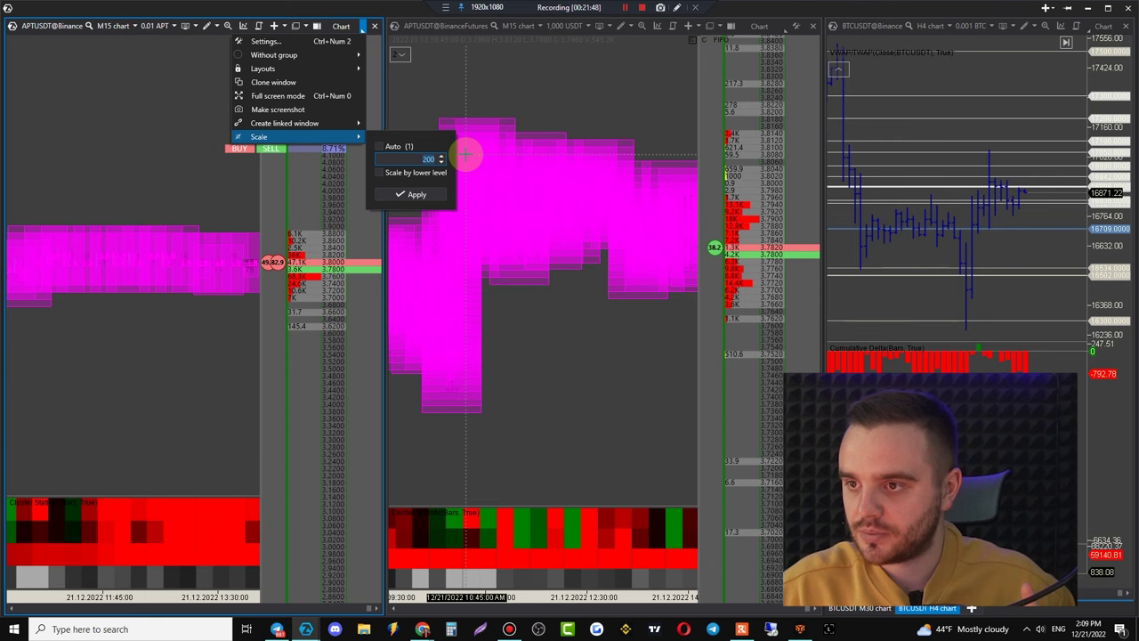
{"action": "left_click", "coordinate": [414, 193]}
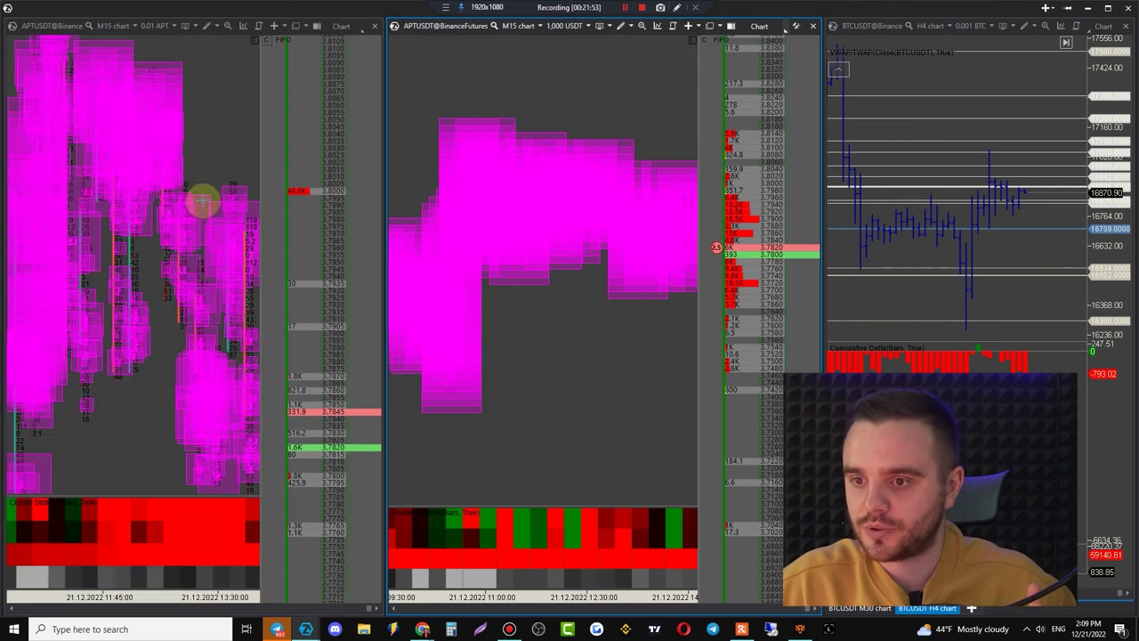
{"action": "scroll", "coordinate": [160, 255], "scroll_direction": "up", "scroll_amount": 3}
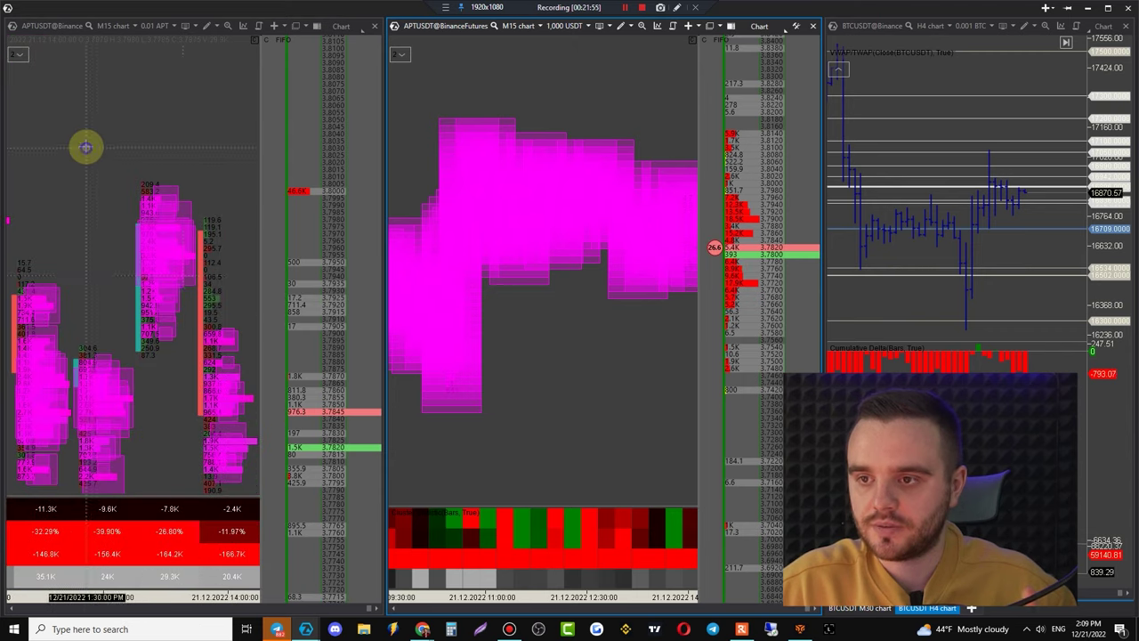
{"action": "right_click", "coordinate": [86, 146]}
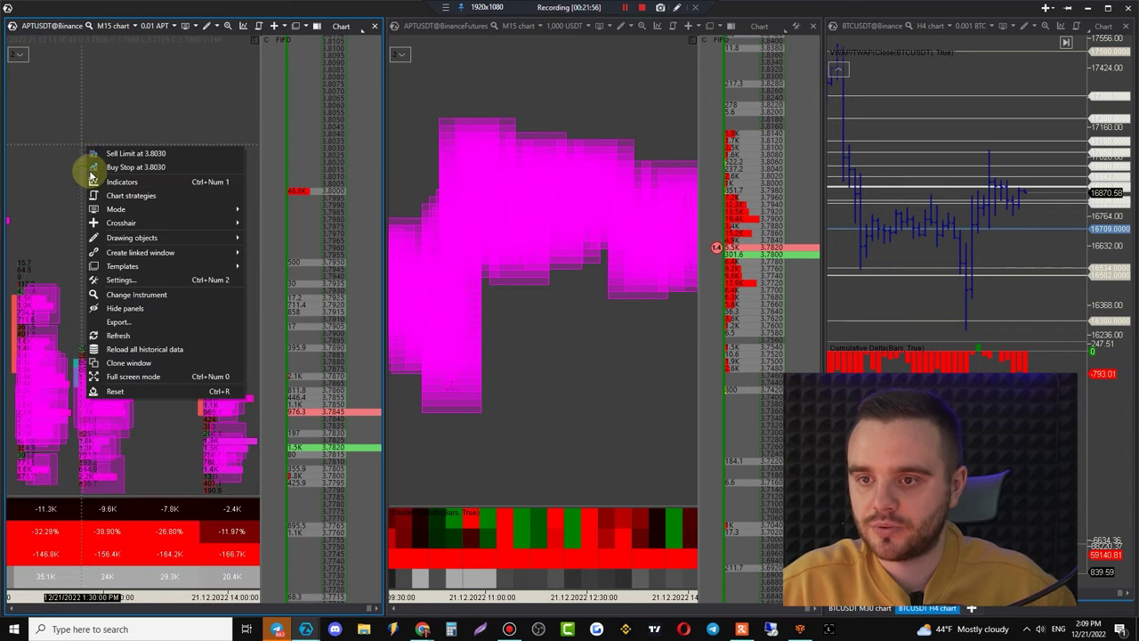
{"action": "left_click", "coordinate": [122, 279]}
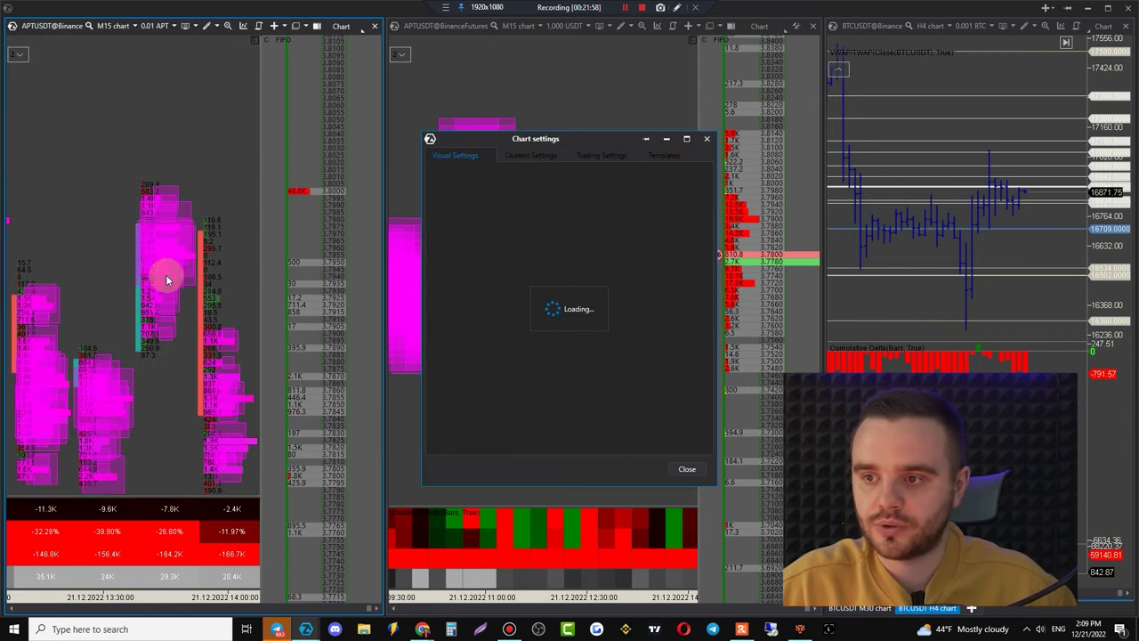
{"action": "left_click", "coordinate": [707, 139]}
- Set the minimum value of the Cluster Search indicator on the spot APTUSDT M15 chart to 60,000
{"action": "right_click", "coordinate": [124, 94]}
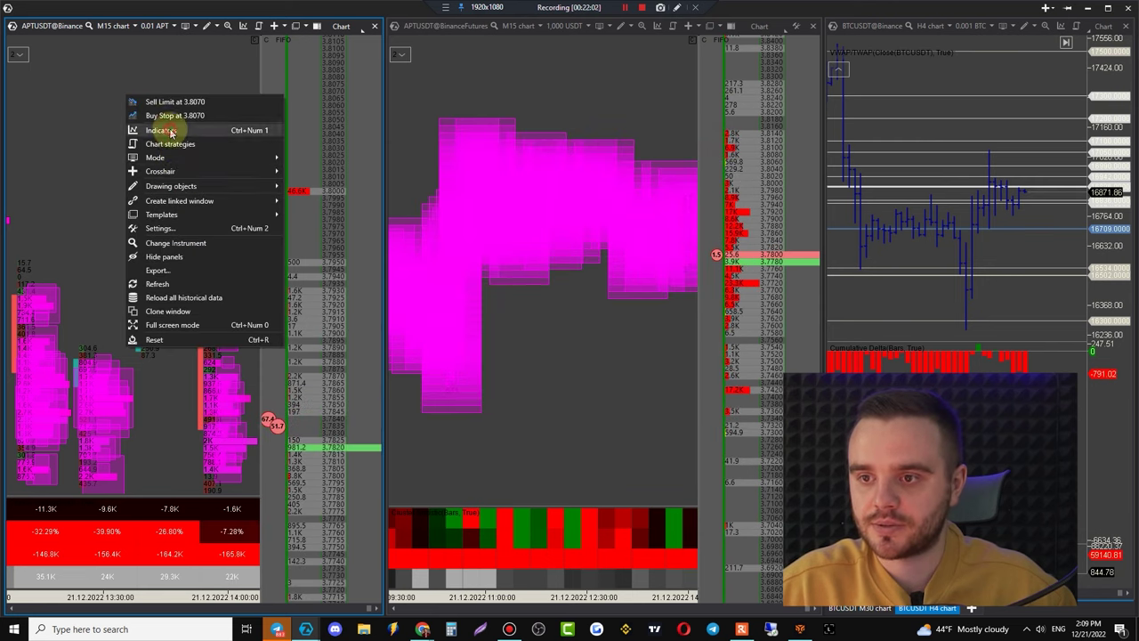
{"action": "left_click", "coordinate": [166, 131]}
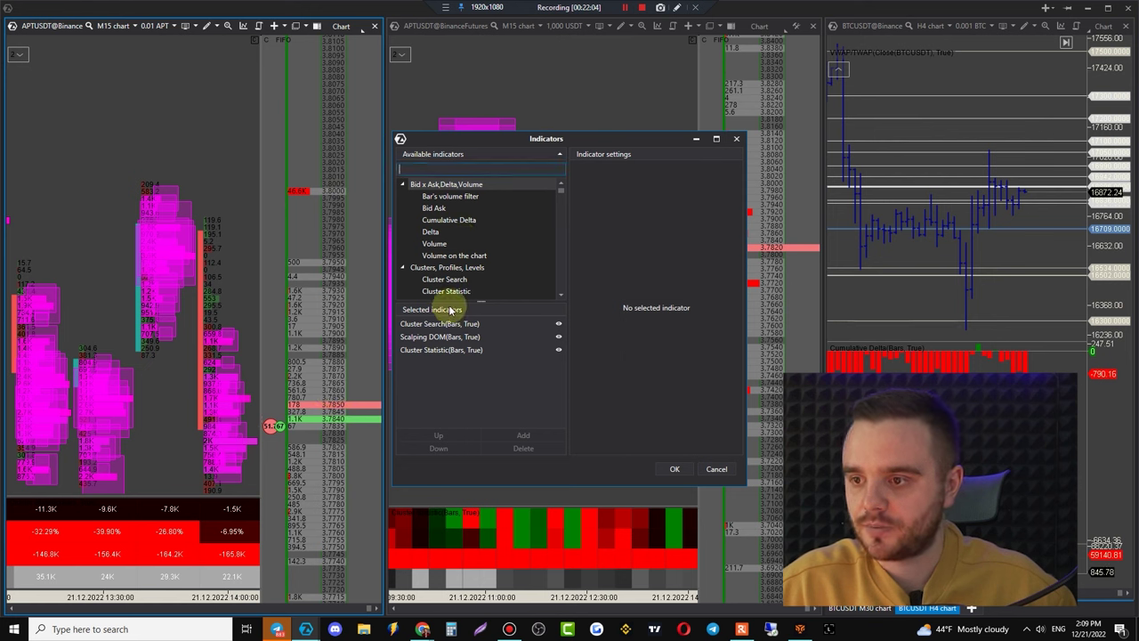
{"action": "left_click", "coordinate": [447, 325]}
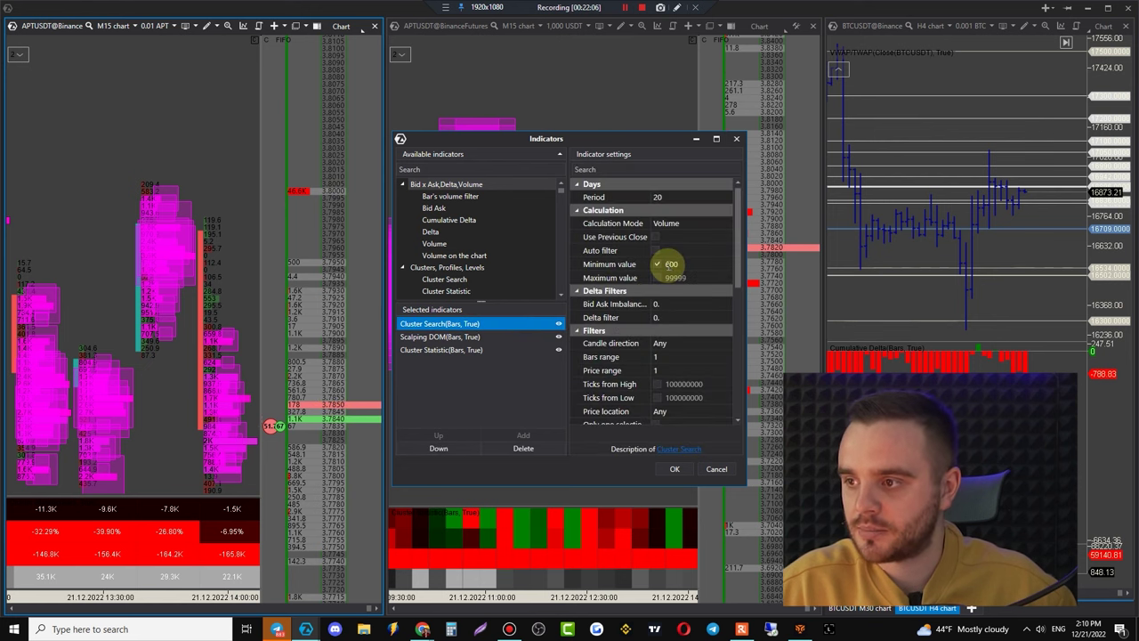
{"action": "left_click", "coordinate": [672, 265]}
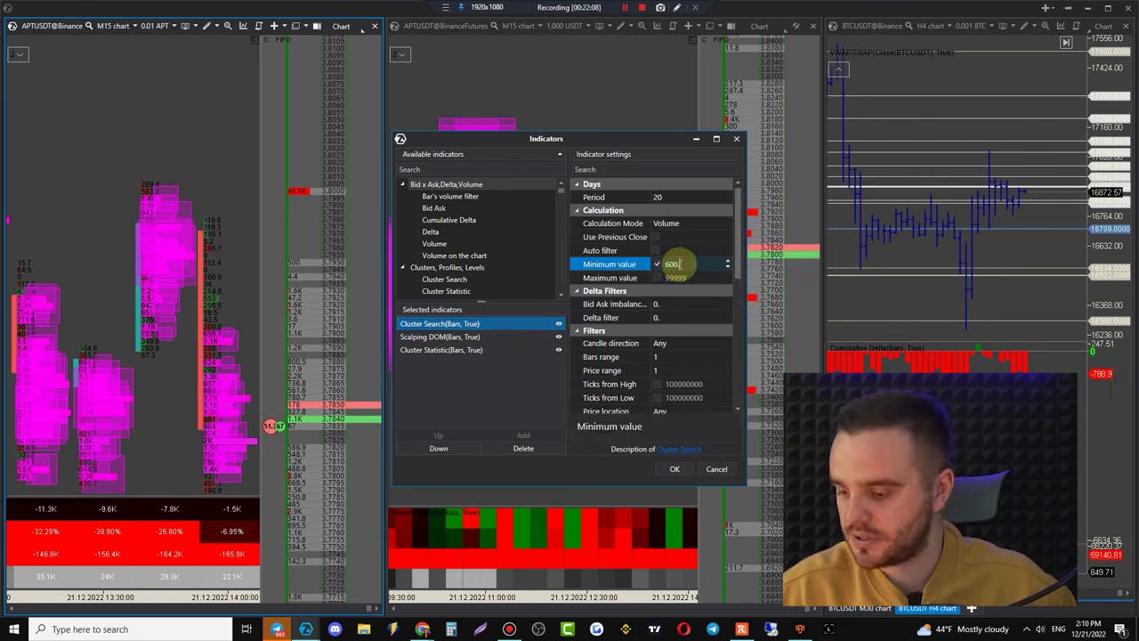
{"action": "type", "text": "000"}
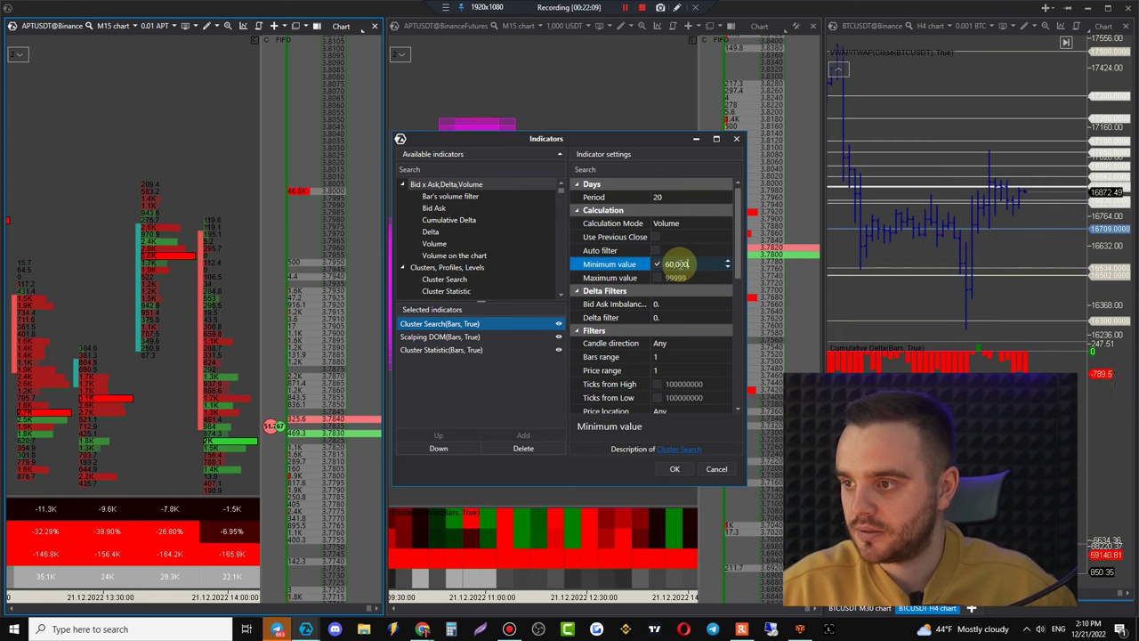
{"action": "left_click", "coordinate": [677, 470]}
{"action": "left_click_drag", "start_coordinate": [152, 229], "coordinate": [163, 308]}
- Raise the minimum value of the Cluster Search indicator on the futures APTUSDT M15 chart
{"action": "left_click", "coordinate": [561, 113]}
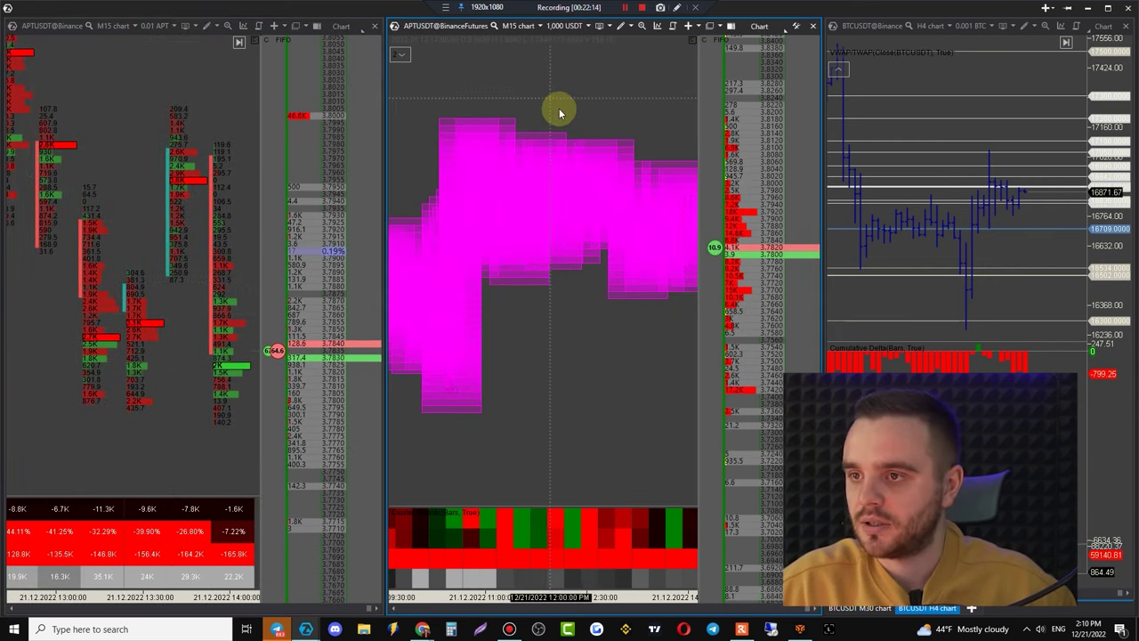
{"action": "right_click", "coordinate": [561, 114]}
{"action": "left_click", "coordinate": [601, 147]}
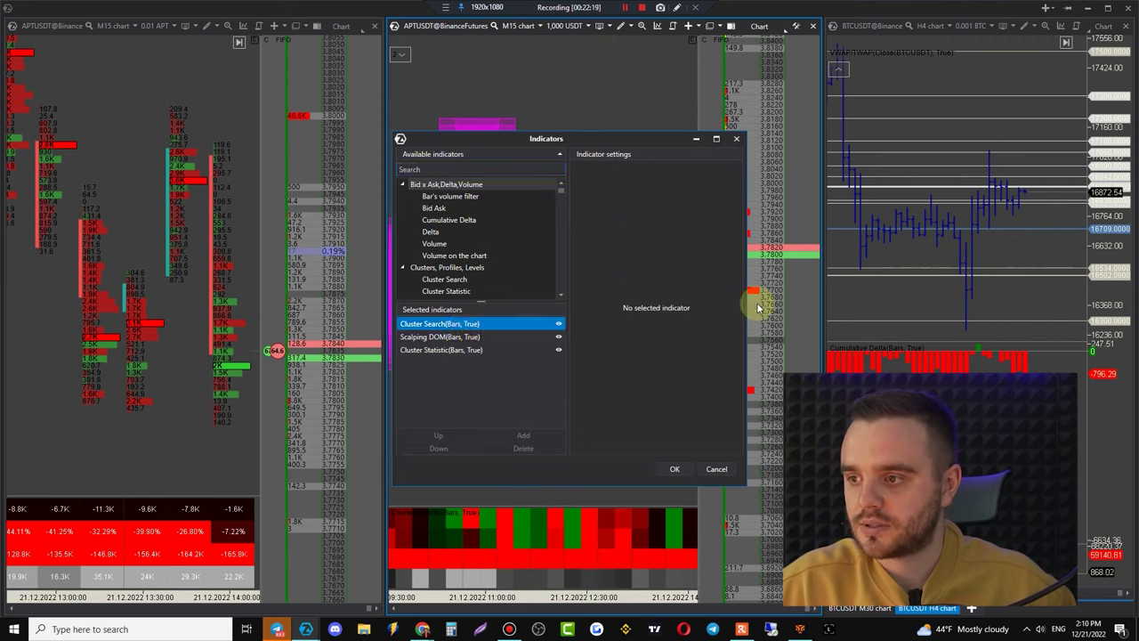
{"action": "left_click", "coordinate": [685, 265]}
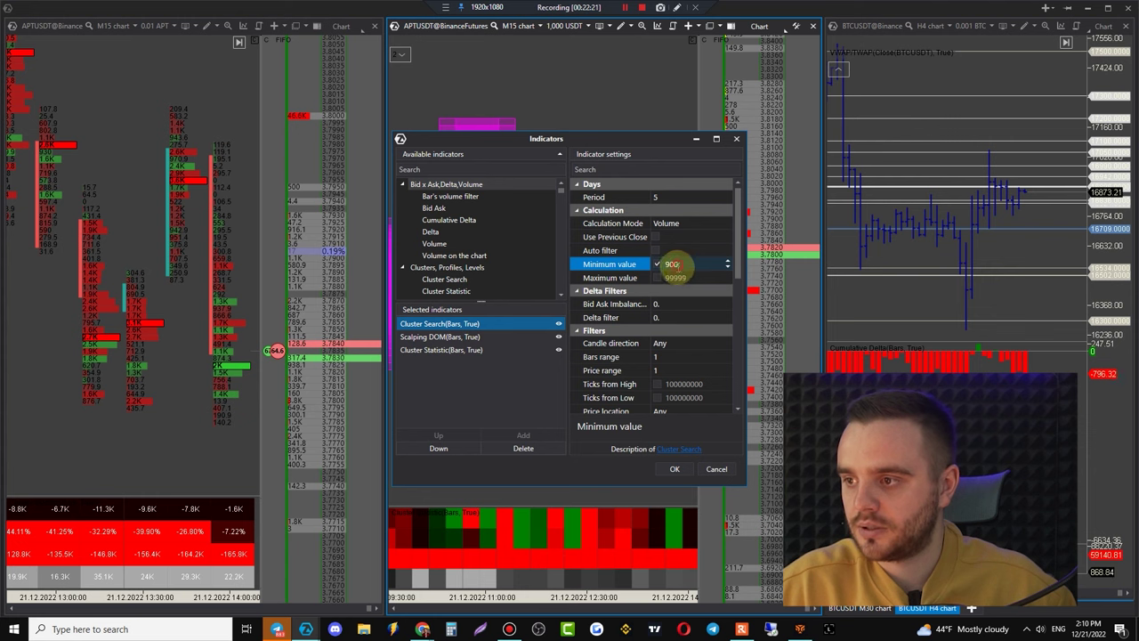
{"action": "left_click", "coordinate": [689, 472]}
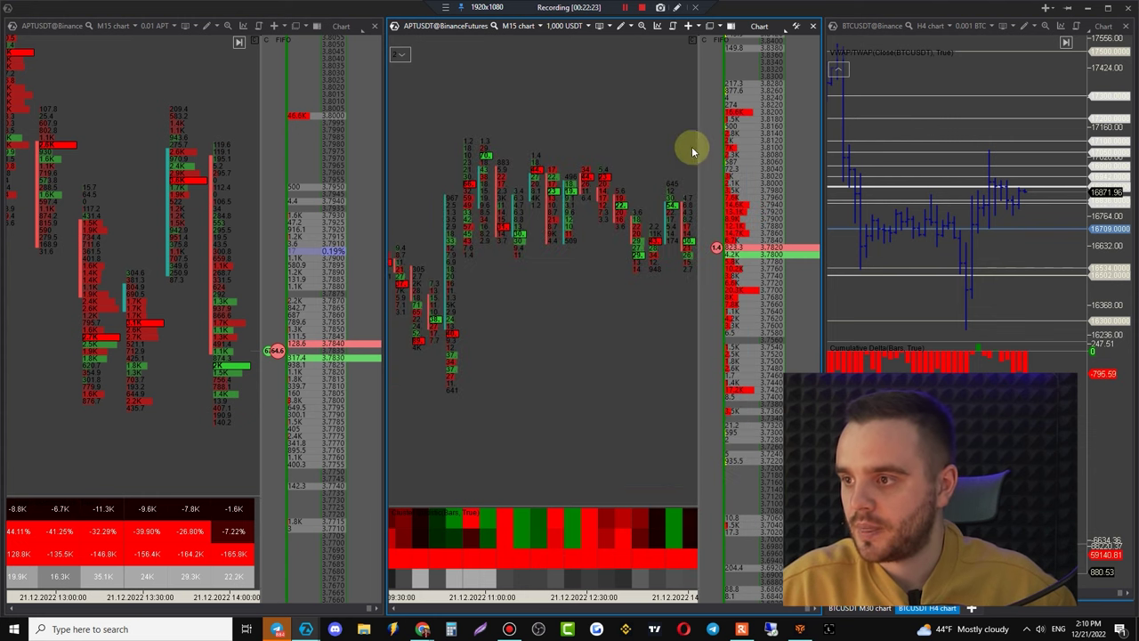
- Lower the scale of the futures APTUSDT M15 chart to get finer price levels
{"action": "left_click", "coordinate": [785, 27]}
{"action": "mouse_move", "coordinate": [685, 123]}
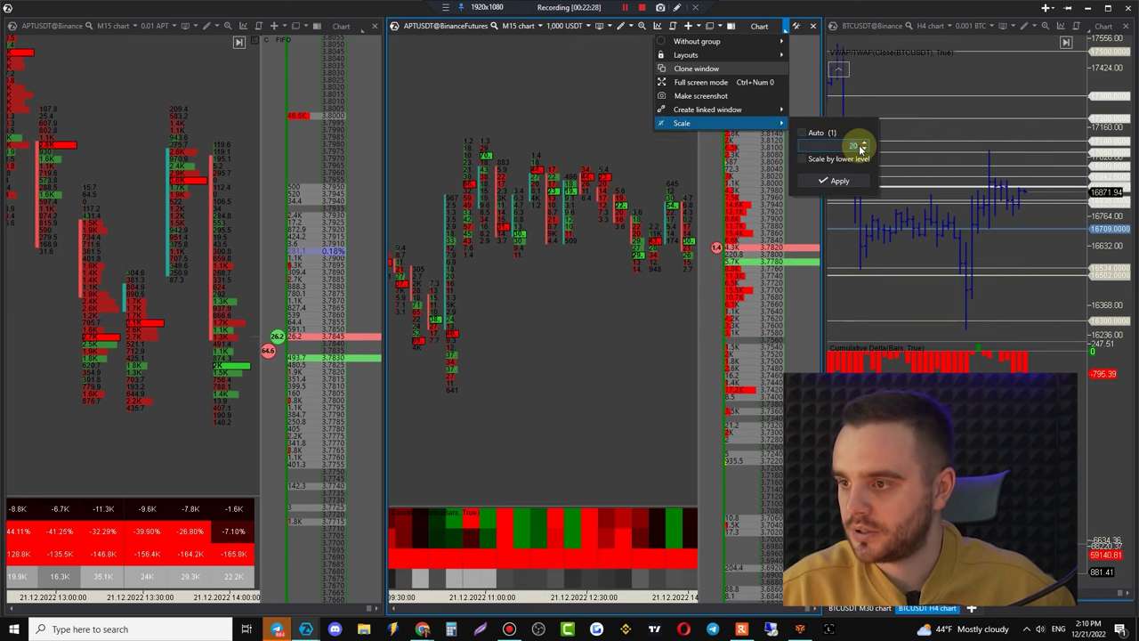
{"action": "left_click", "coordinate": [837, 180]}
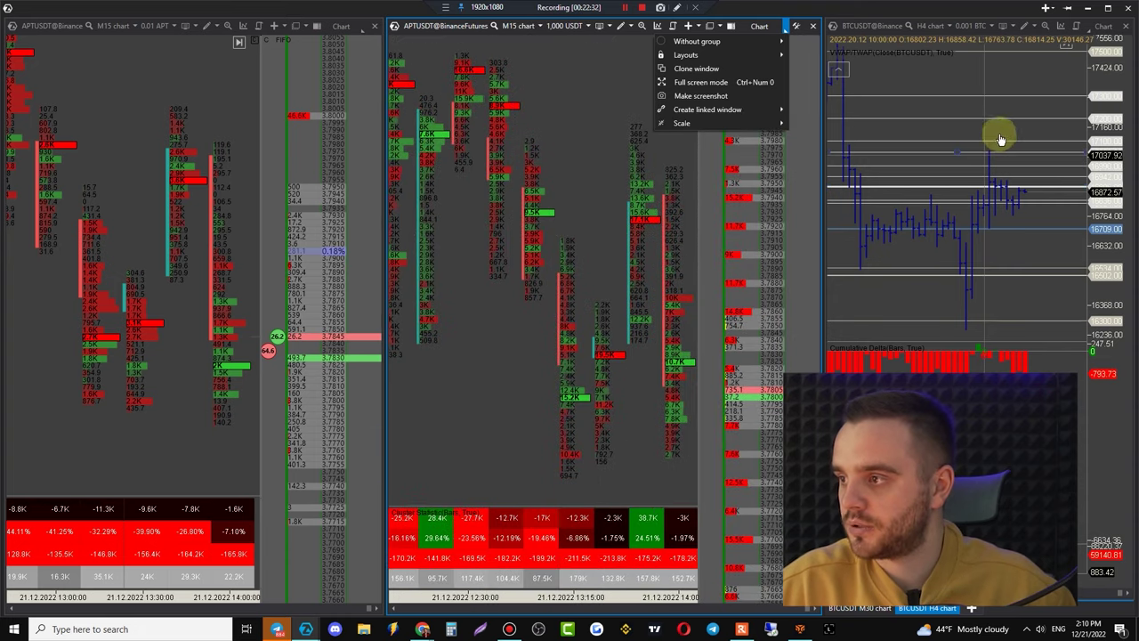
- Change the instrument of the BTCUSDT H4 chart to APTUSDT@Binance
{"action": "left_click", "coordinate": [890, 30]}
{"action": "left_click", "coordinate": [863, 28]}
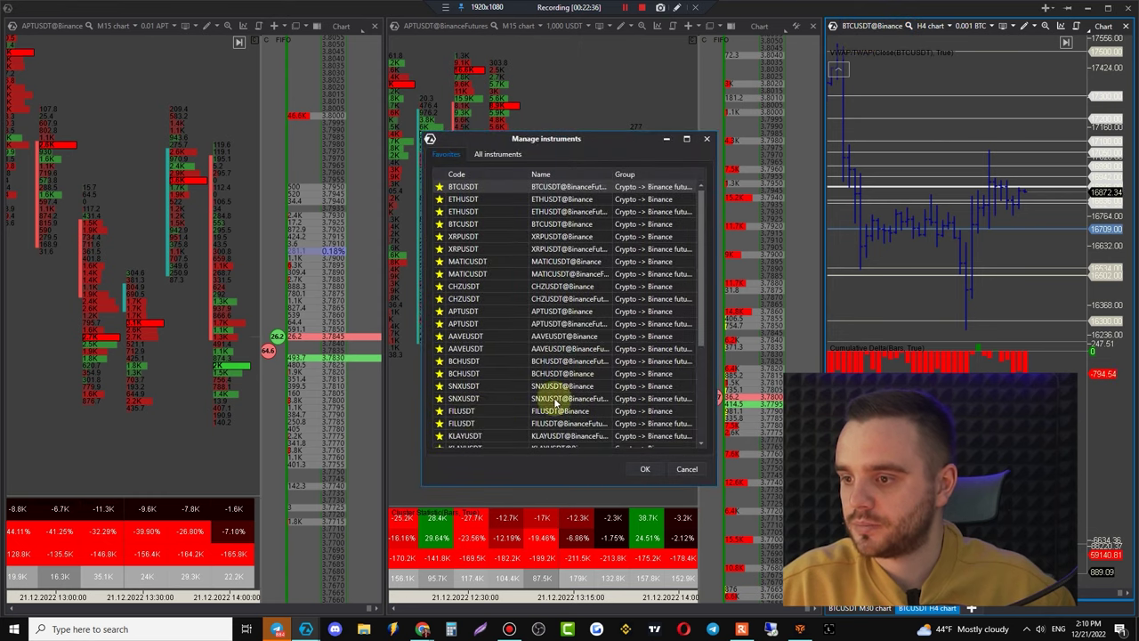
{"action": "left_click", "coordinate": [464, 311]}
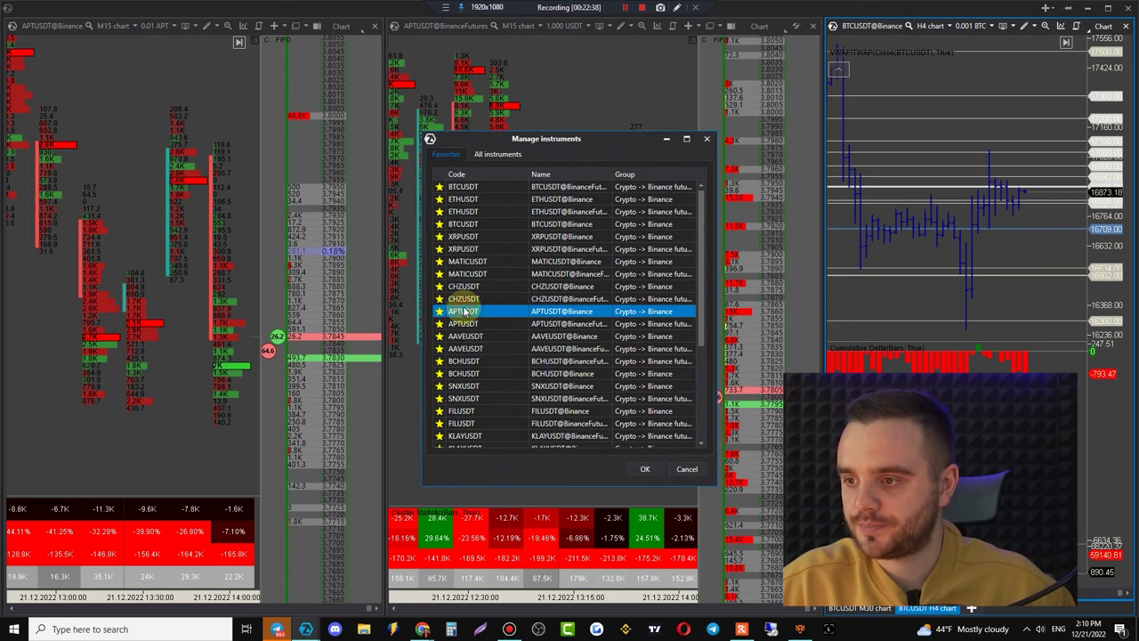
{"action": "left_click", "coordinate": [646, 470]}
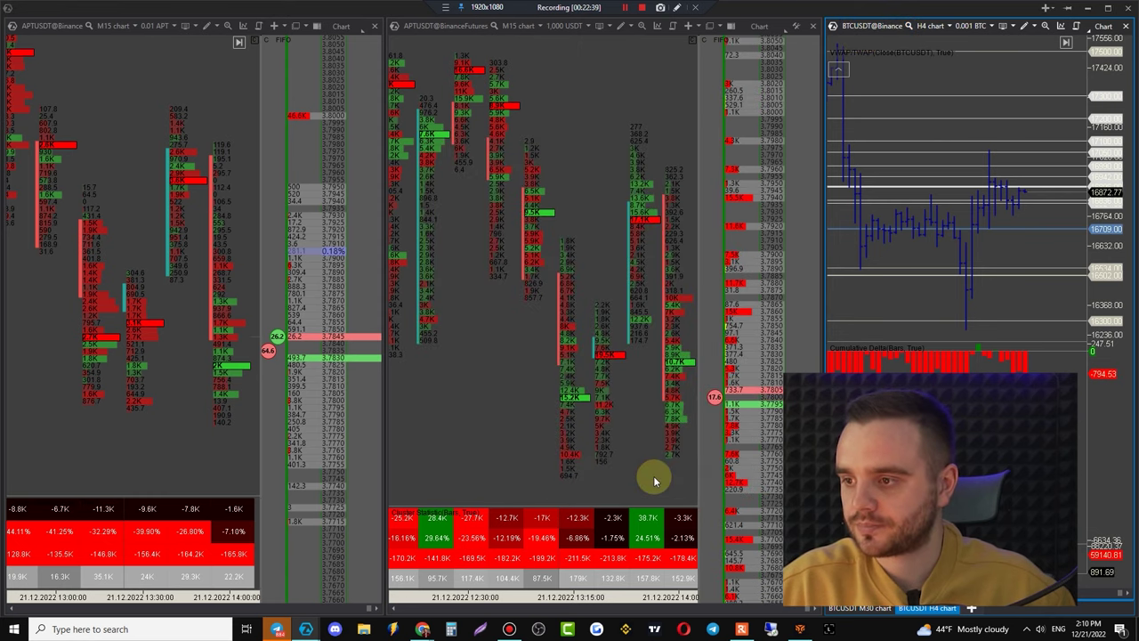
- Change the instrument of the BTCUSDT M30 chart to APTUSDT@BinanceFutures
{"action": "left_click", "coordinate": [864, 609]}
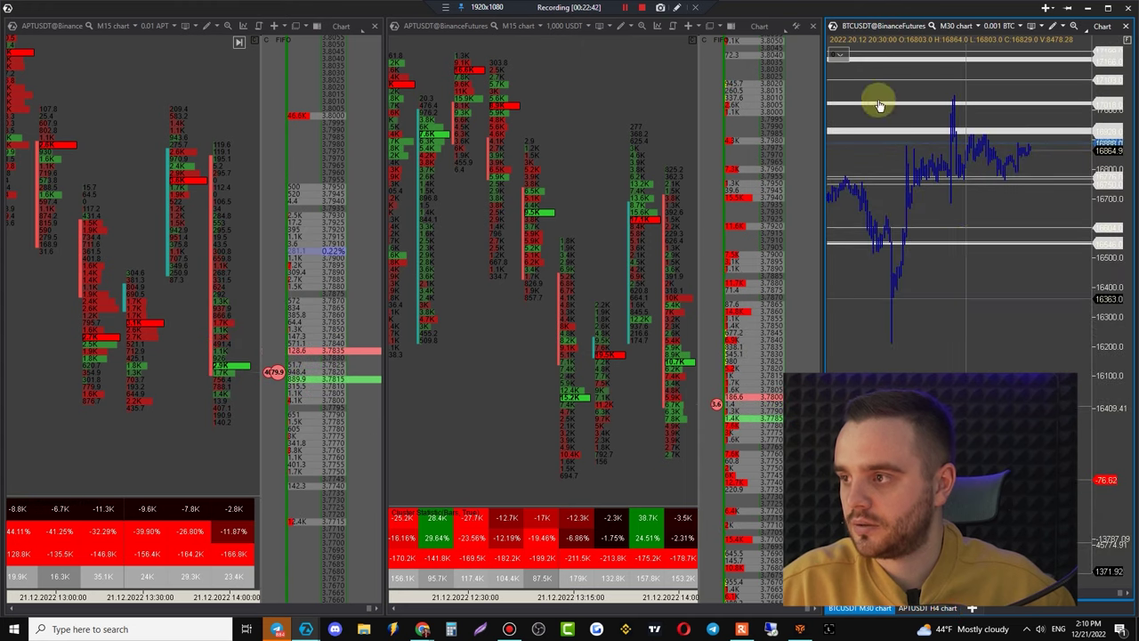
{"action": "left_click", "coordinate": [877, 27]}
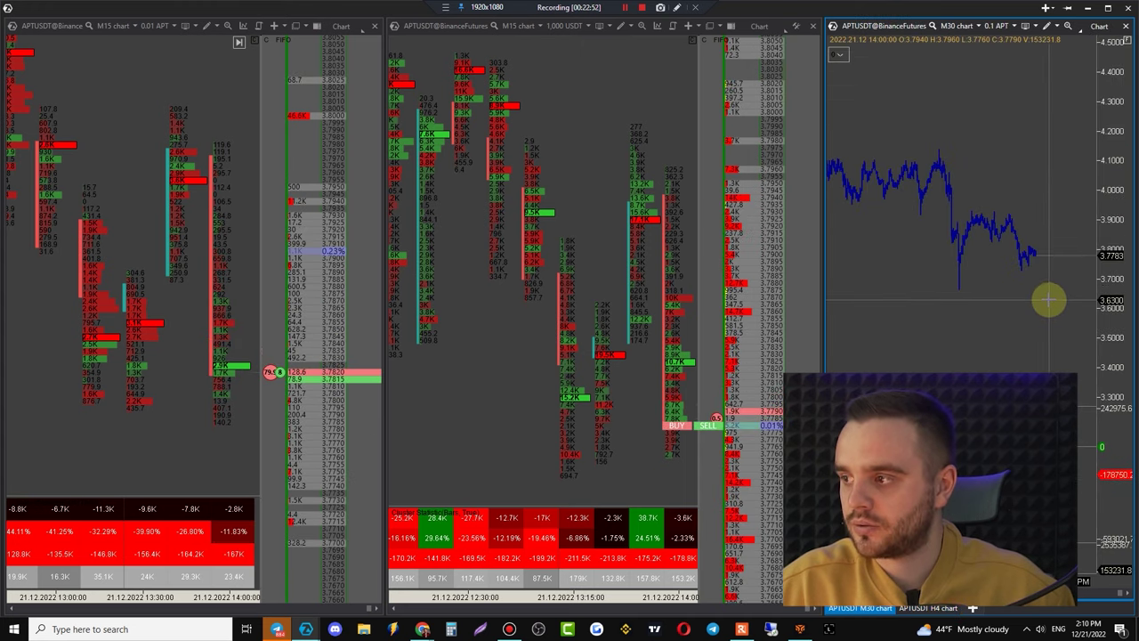
{"action": "scroll", "coordinate": [1024, 329], "scroll_direction": "up", "scroll_amount": 4}
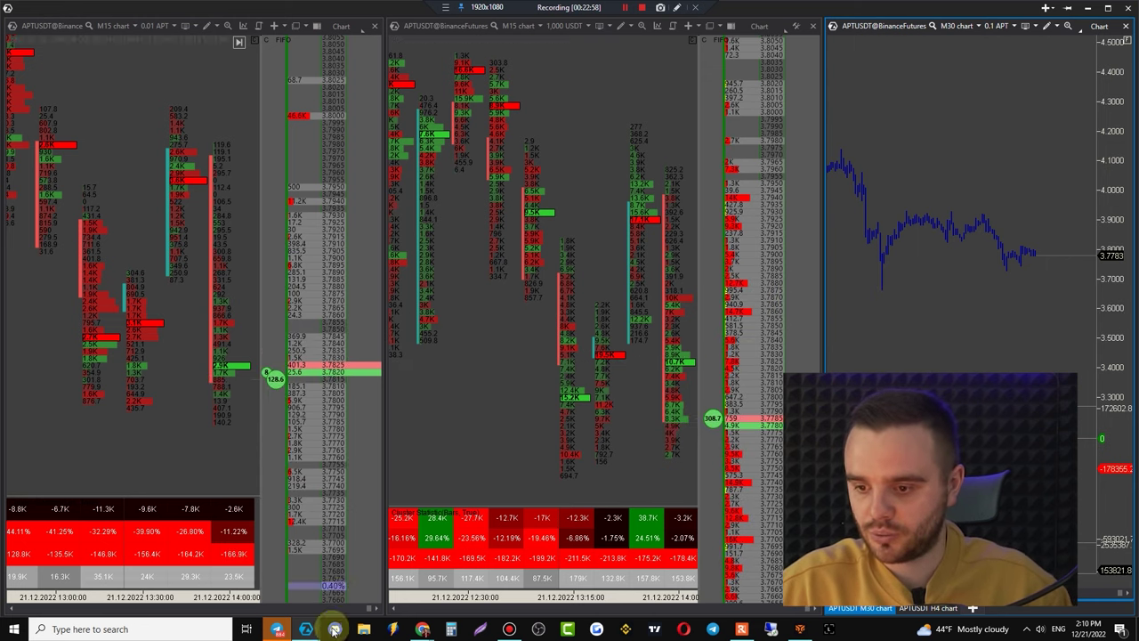
- Load the BTC layout from the main ATAS window and bring up its chart window
{"action": "mouse_move", "coordinate": [307, 629]}
{"action": "left_click", "coordinate": [237, 559]}
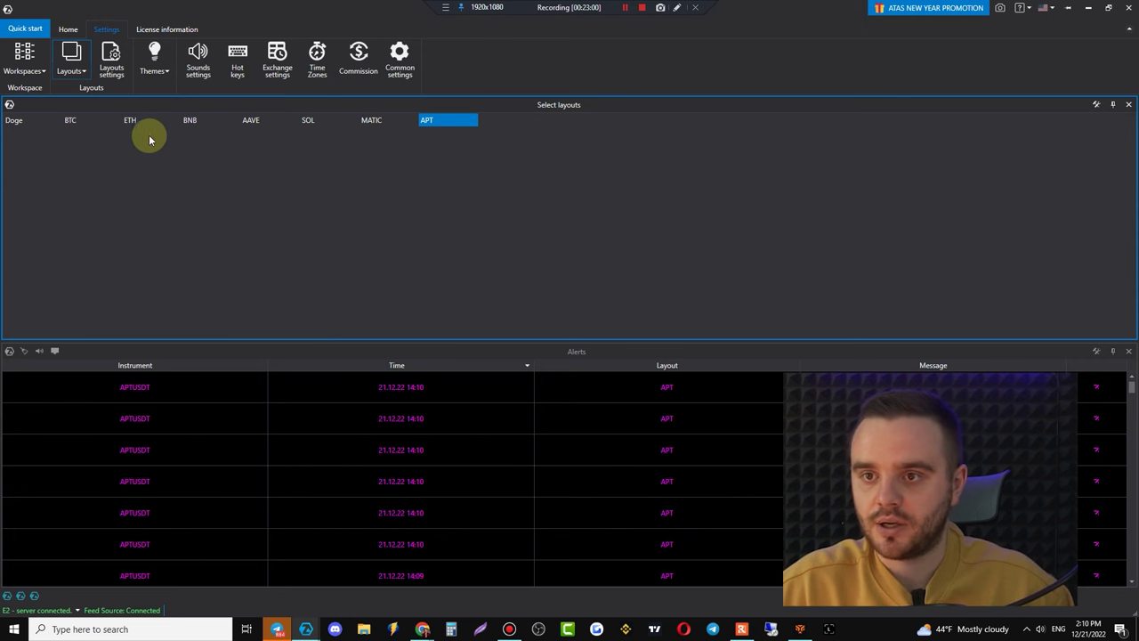
{"action": "left_click", "coordinate": [84, 122]}
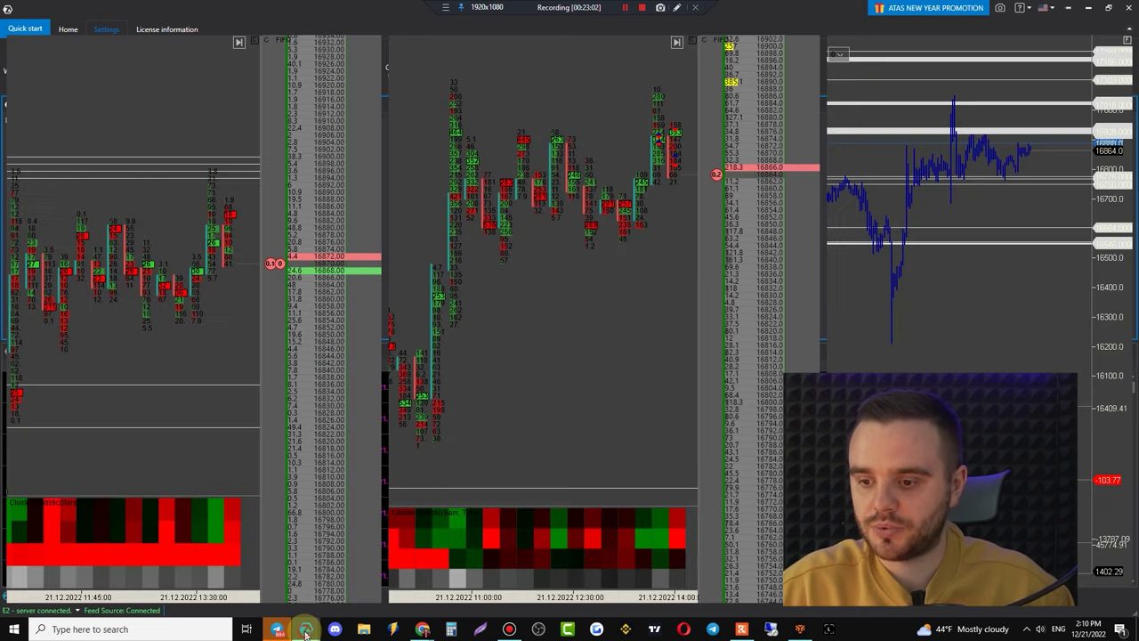
{"action": "mouse_move", "coordinate": [305, 630]}
{"action": "left_click", "coordinate": [354, 577]}
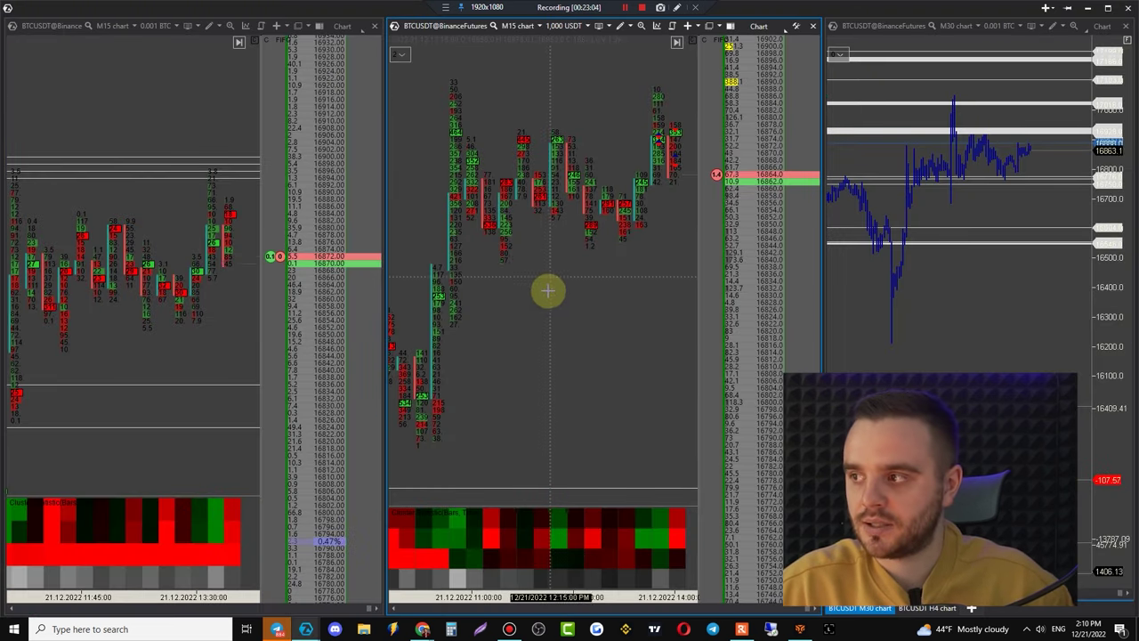
- Delete the APT layout in the layout settings of the main ATAS window and close the settings
{"action": "mouse_move", "coordinate": [306, 629]}
{"action": "left_click", "coordinate": [275, 587]}
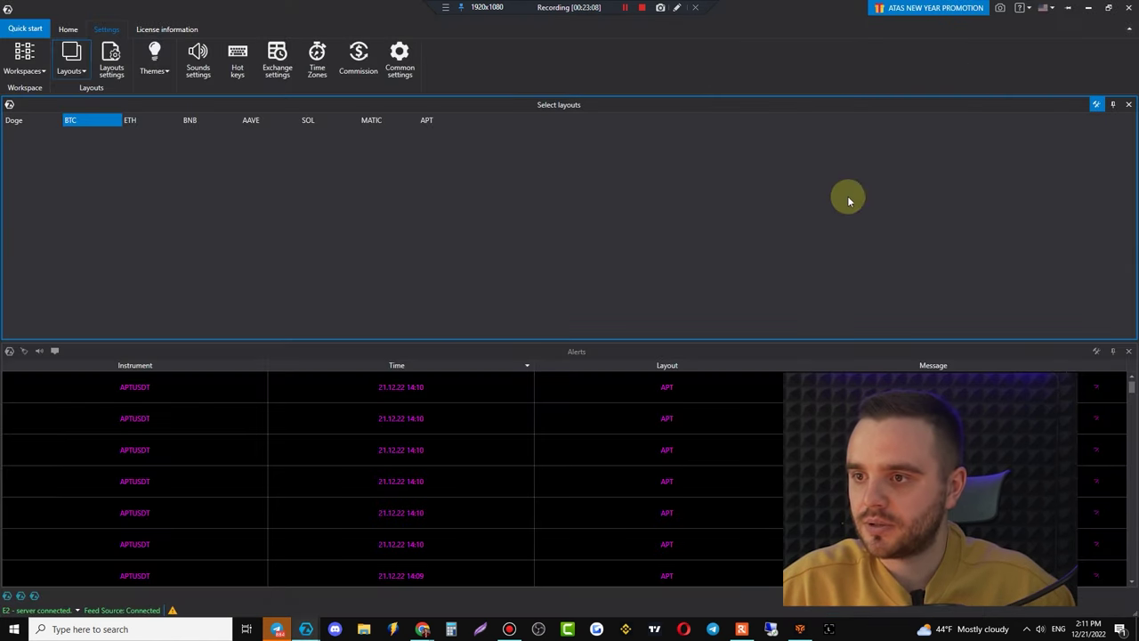
{"action": "left_click", "coordinate": [80, 172]}
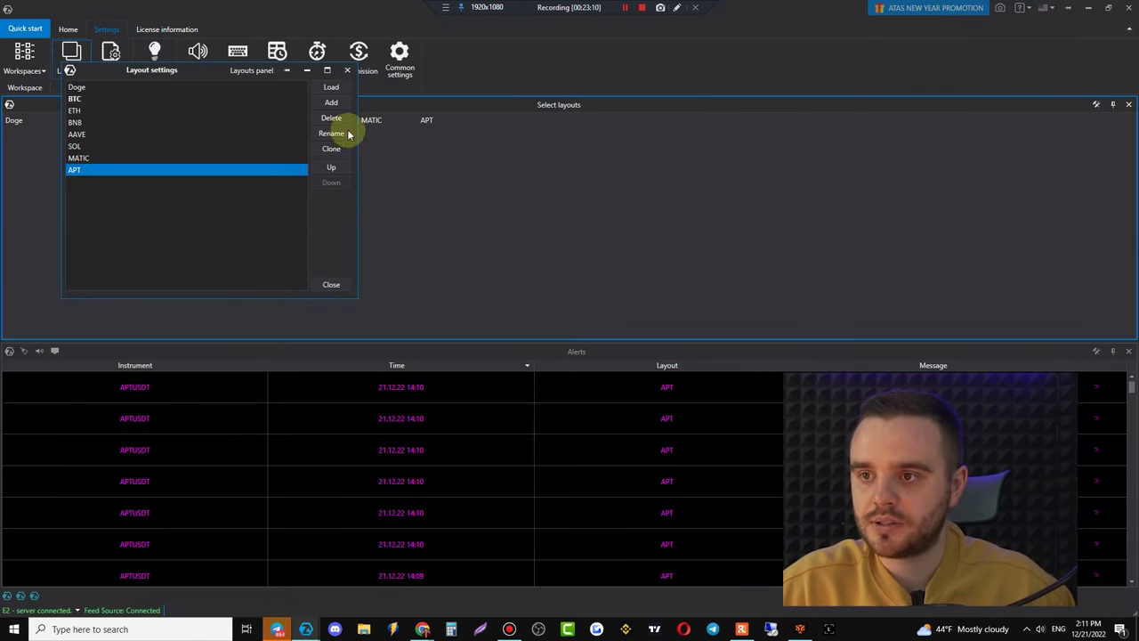
{"action": "left_click", "coordinate": [339, 120]}
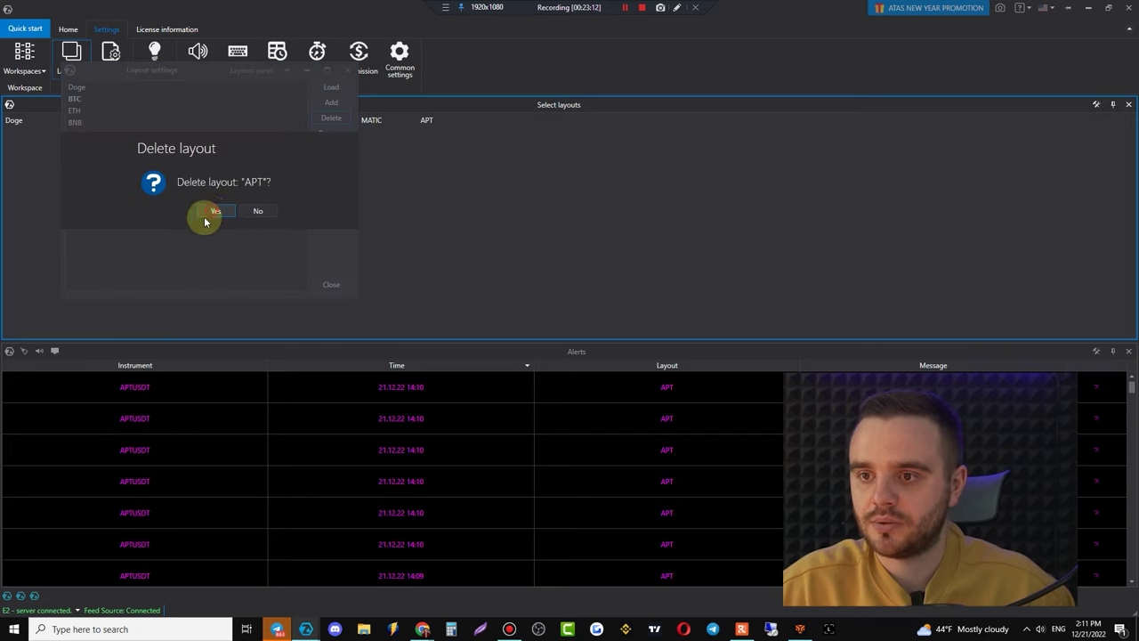
{"action": "left_click", "coordinate": [211, 216]}
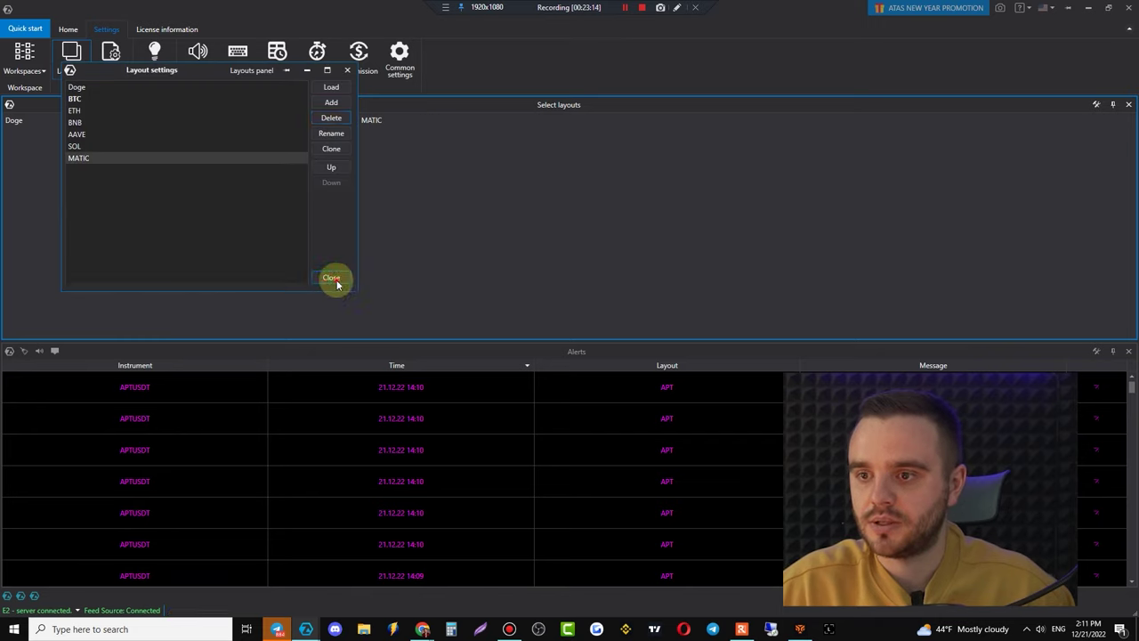
{"action": "left_click", "coordinate": [336, 281]}
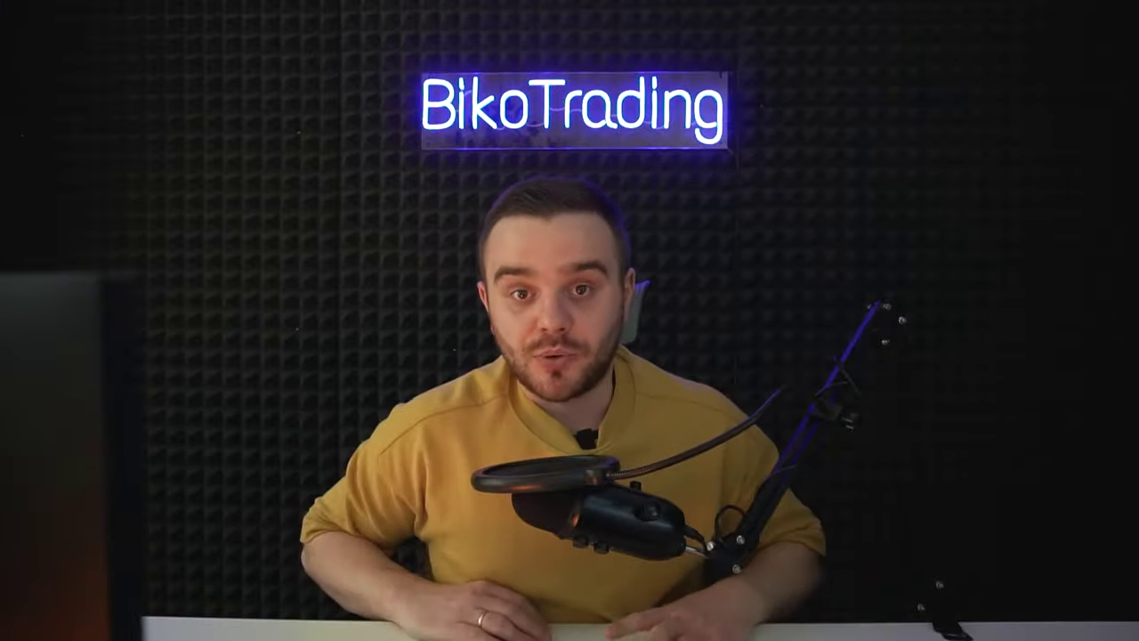